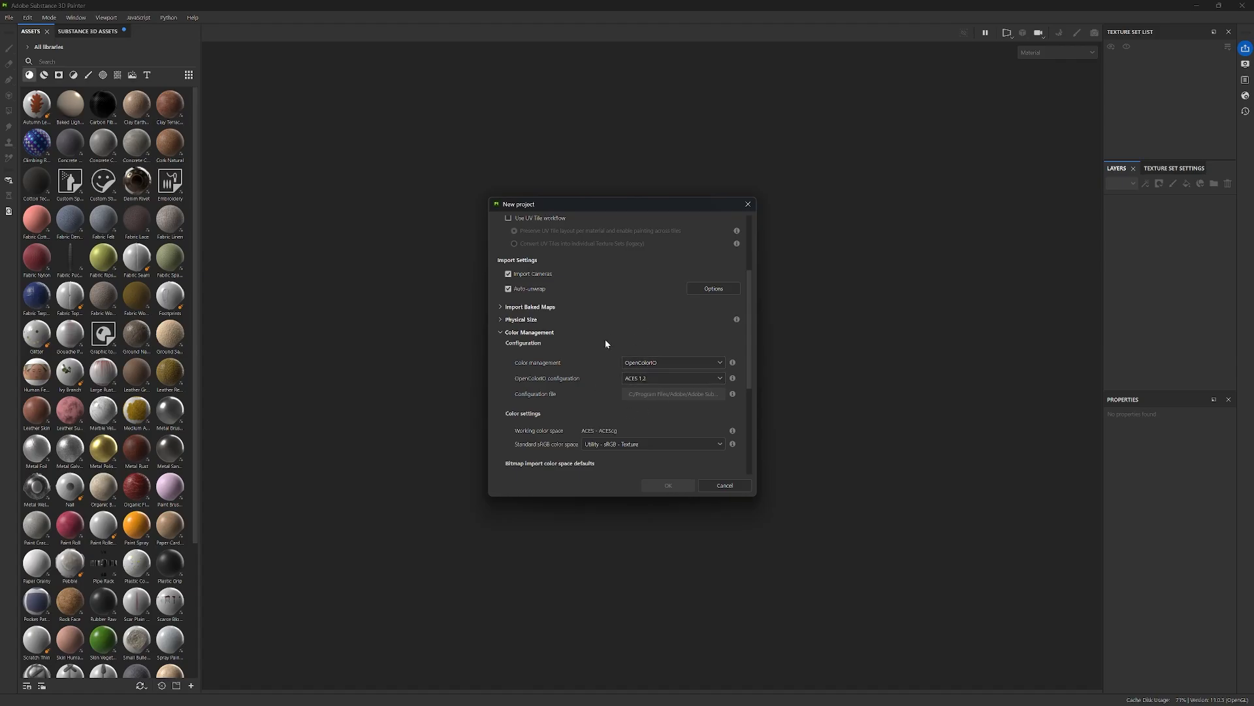
Create a new project from SM_BarStool_LowPoly.fbx in the assessed tutorial files folder, with Auto-unwrap turned off.
{"action": "scroll", "coordinate": [621, 376], "scroll_direction": "up", "scroll_amount": 4}
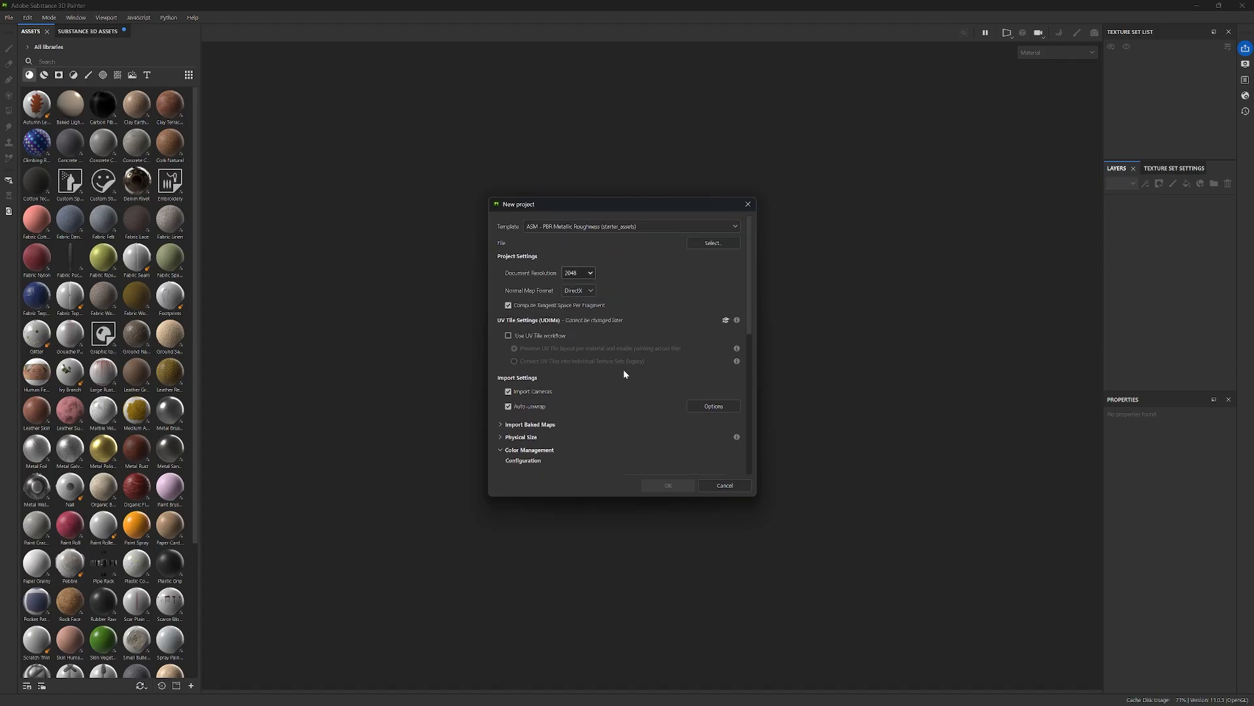
{"action": "left_click", "coordinate": [713, 243]}
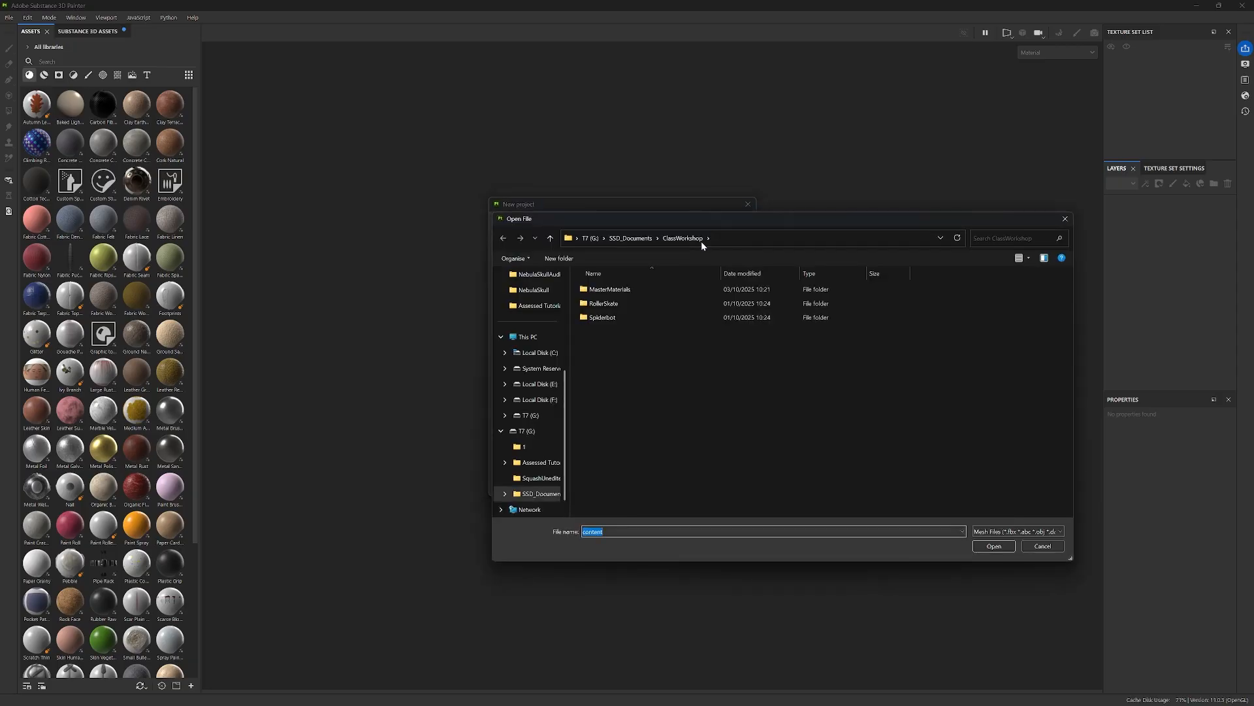
{"action": "left_click", "coordinate": [681, 239]}
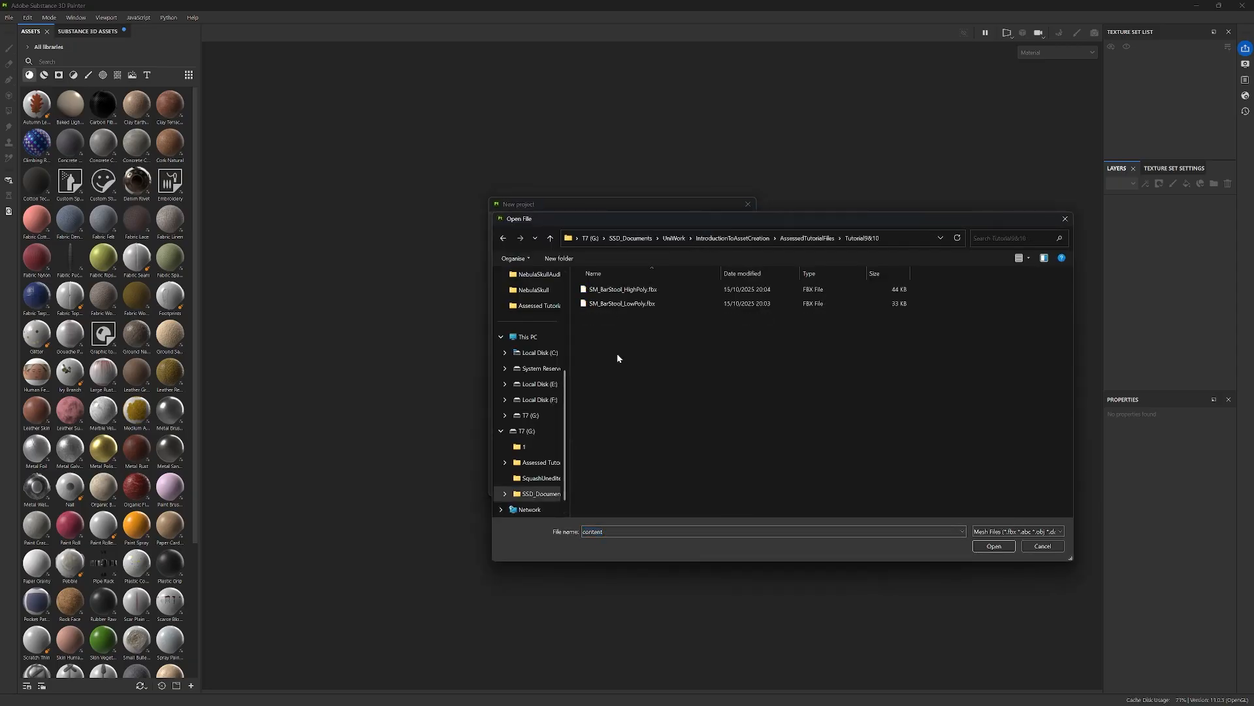
{"action": "double_click", "coordinate": [656, 303]}
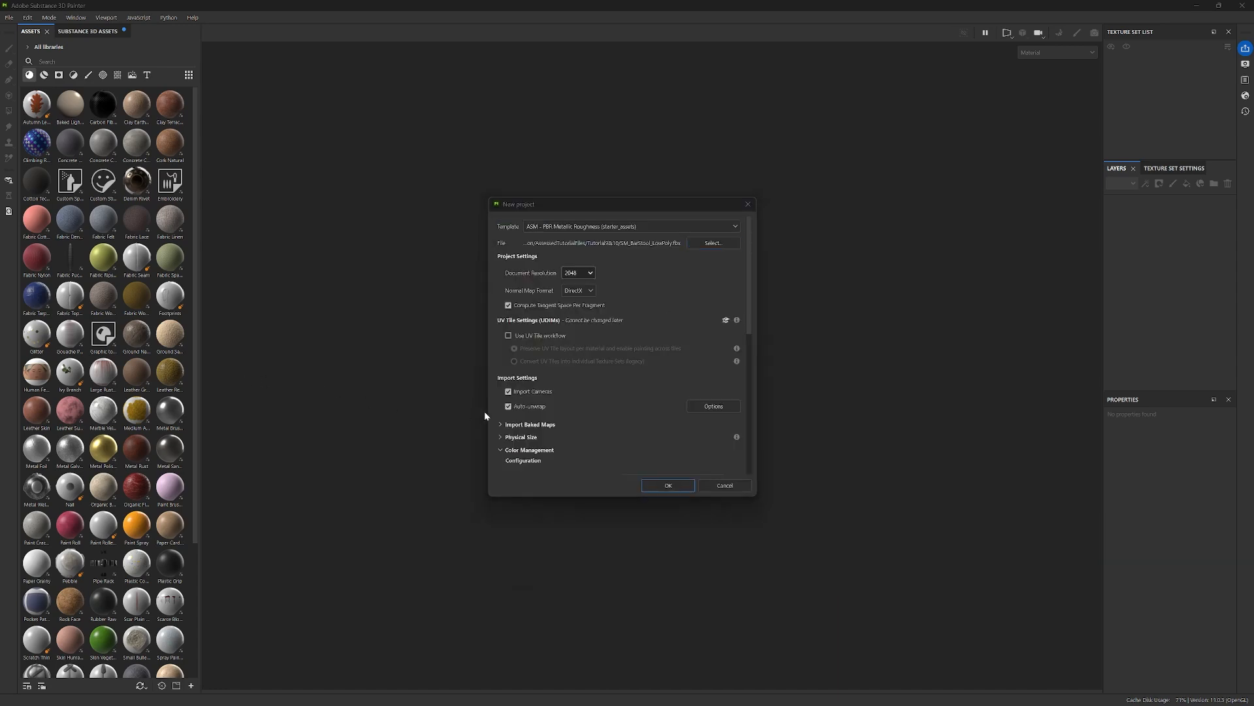
{"action": "left_click", "coordinate": [509, 407]}
{"action": "left_click", "coordinate": [669, 486]}
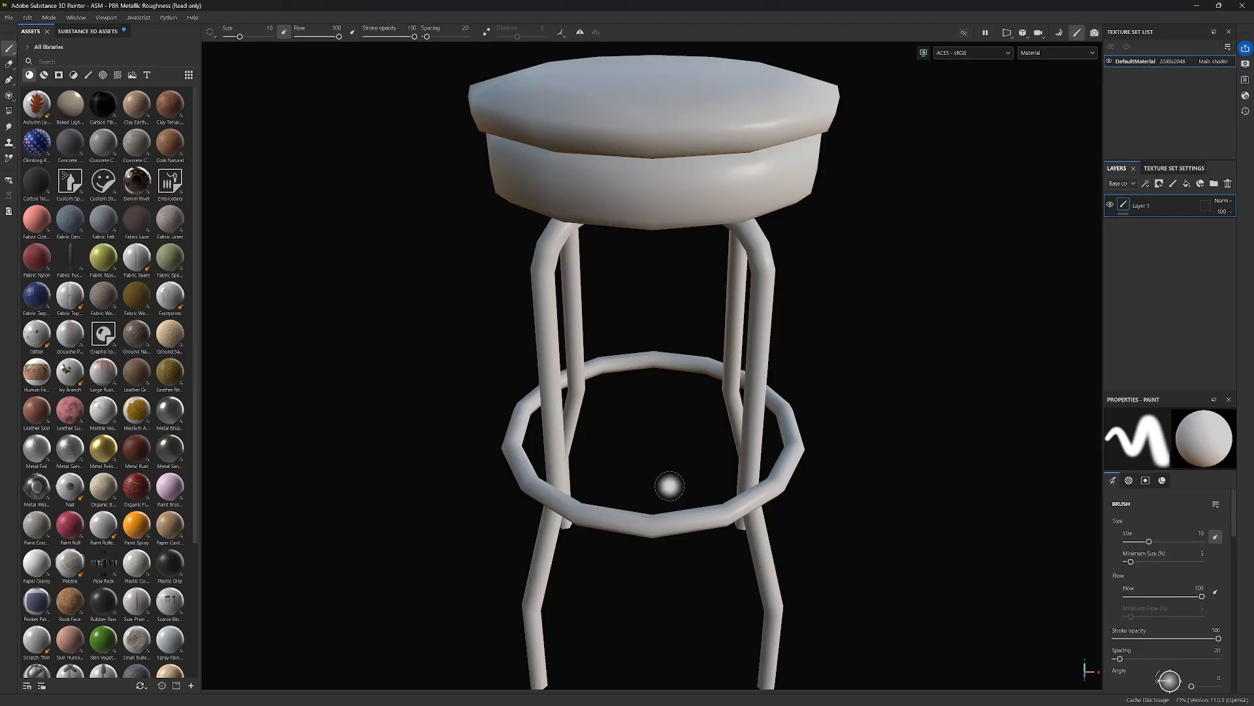
Examine the imported bar stool and its UV layout in the 3D-only, 2D-only and split views, finishing in the split view.
{"action": "scroll", "coordinate": [853, 333], "scroll_direction": "down", "scroll_amount": 5}
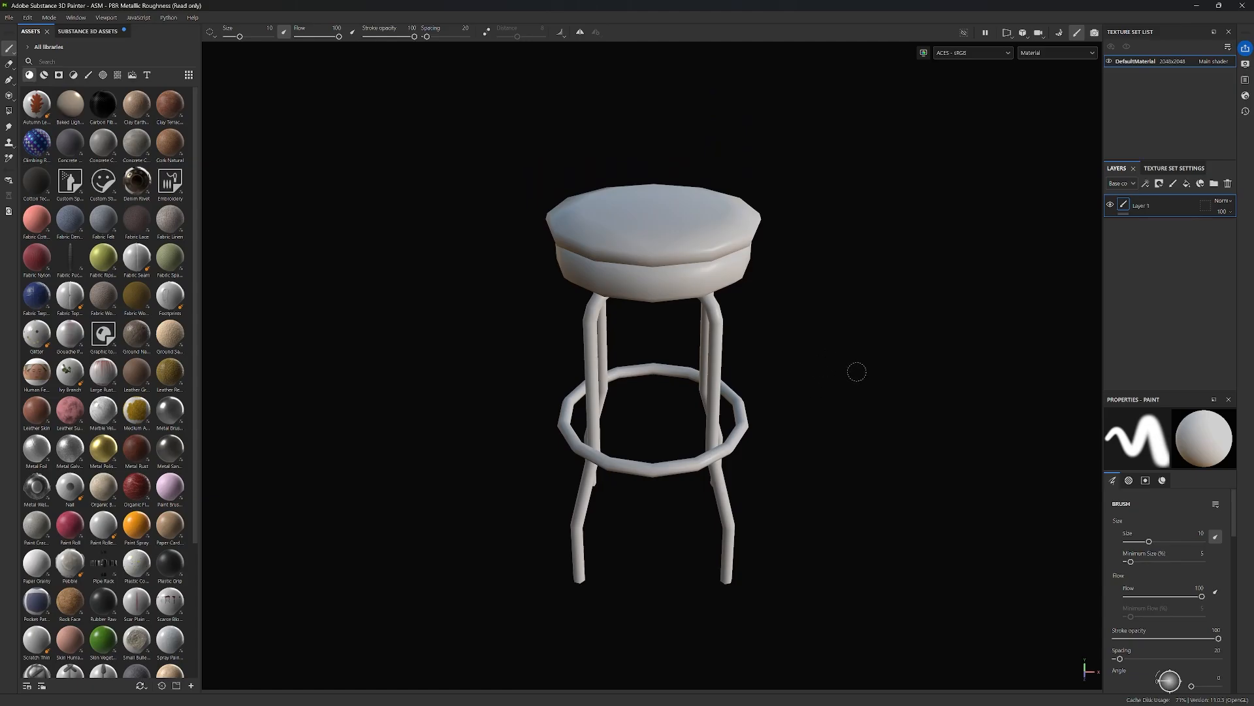
{"action": "mouse_move", "coordinate": [820, 382]}
{"action": "left_mouse_down", "text": "alt"}
{"action": "mouse_move", "coordinate": [982, 347]}
{"action": "mouse_move", "coordinate": [918, 235]}
{"action": "mouse_move", "coordinate": [733, 241]}
{"action": "mouse_move", "coordinate": [557, 351]}
{"action": "mouse_move", "coordinate": [688, 411]}
{"action": "mouse_move", "coordinate": [784, 341]}
{"action": "mouse_move", "coordinate": [868, 349]}
{"action": "left_mouse_up", "text": "alt"}
{"action": "mouse_move", "coordinate": [795, 344]}
{"action": "right_mouse_down", "text": "alt"}
{"action": "mouse_move", "coordinate": [853, 305]}
{"action": "mouse_move", "coordinate": [834, 459]}
{"action": "mouse_move", "coordinate": [848, 264]}
{"action": "mouse_move", "coordinate": [840, 341]}
{"action": "right_mouse_up", "text": "alt"}
{"action": "mouse_move", "coordinate": [837, 343]}
{"action": "middle_mouse_down", "text": "alt"}
{"action": "mouse_move", "coordinate": [885, 386]}
{"action": "mouse_move", "coordinate": [849, 440]}
{"action": "mouse_move", "coordinate": [775, 334]}
{"action": "mouse_move", "coordinate": [843, 284]}
{"action": "mouse_move", "coordinate": [821, 336]}
{"action": "mouse_move", "coordinate": [817, 288]}
{"action": "mouse_move", "coordinate": [849, 325]}
{"action": "middle_mouse_up", "text": "alt"}
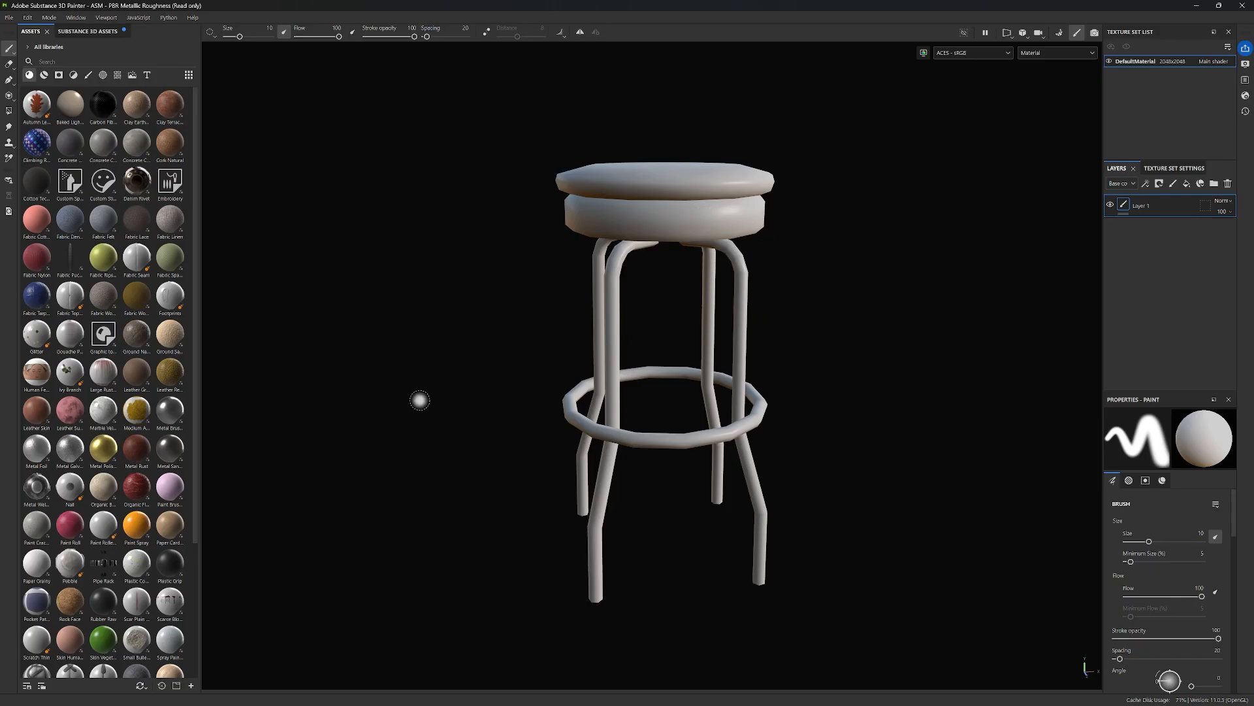
{"action": "key", "text": "F1"}
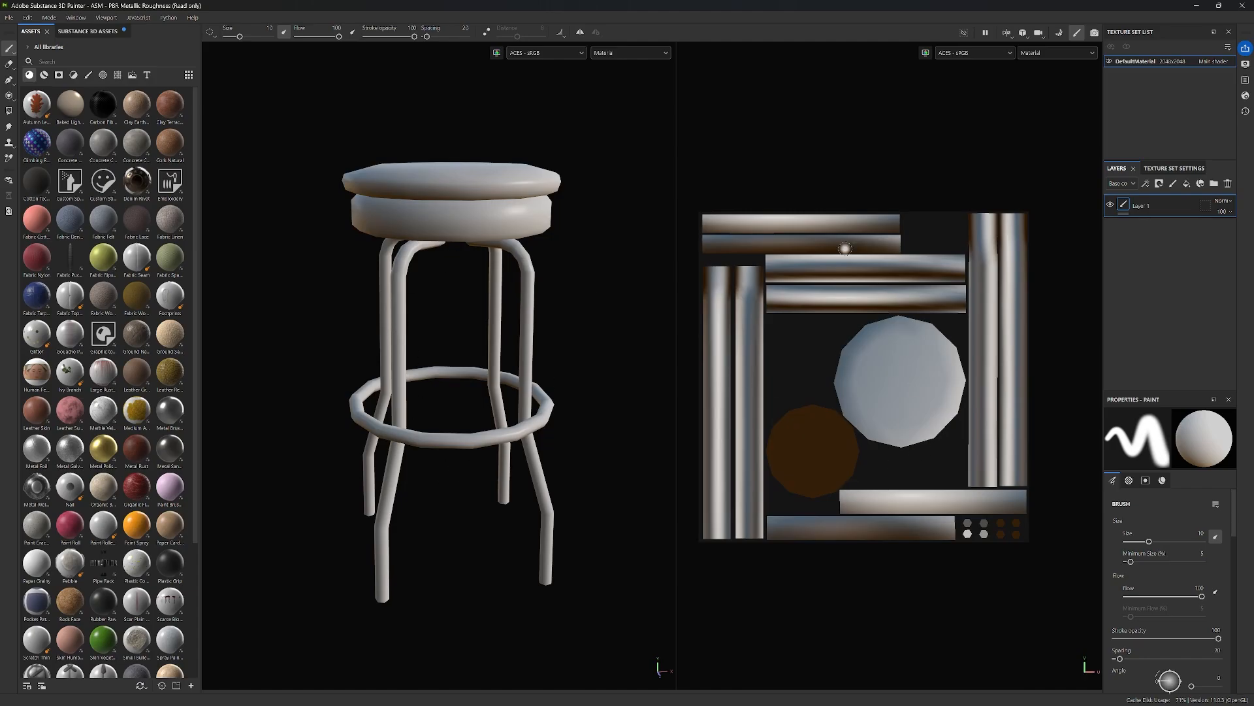
{"action": "key", "text": "F2"}
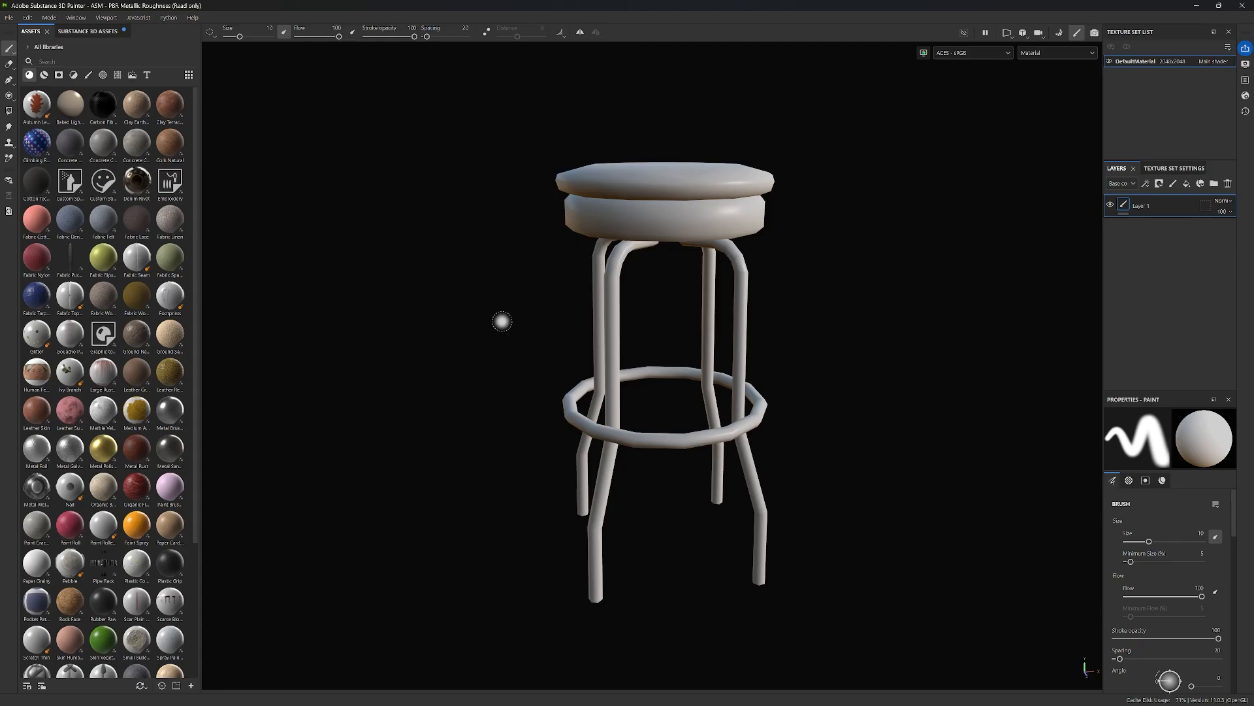
{"action": "key", "text": "F3"}
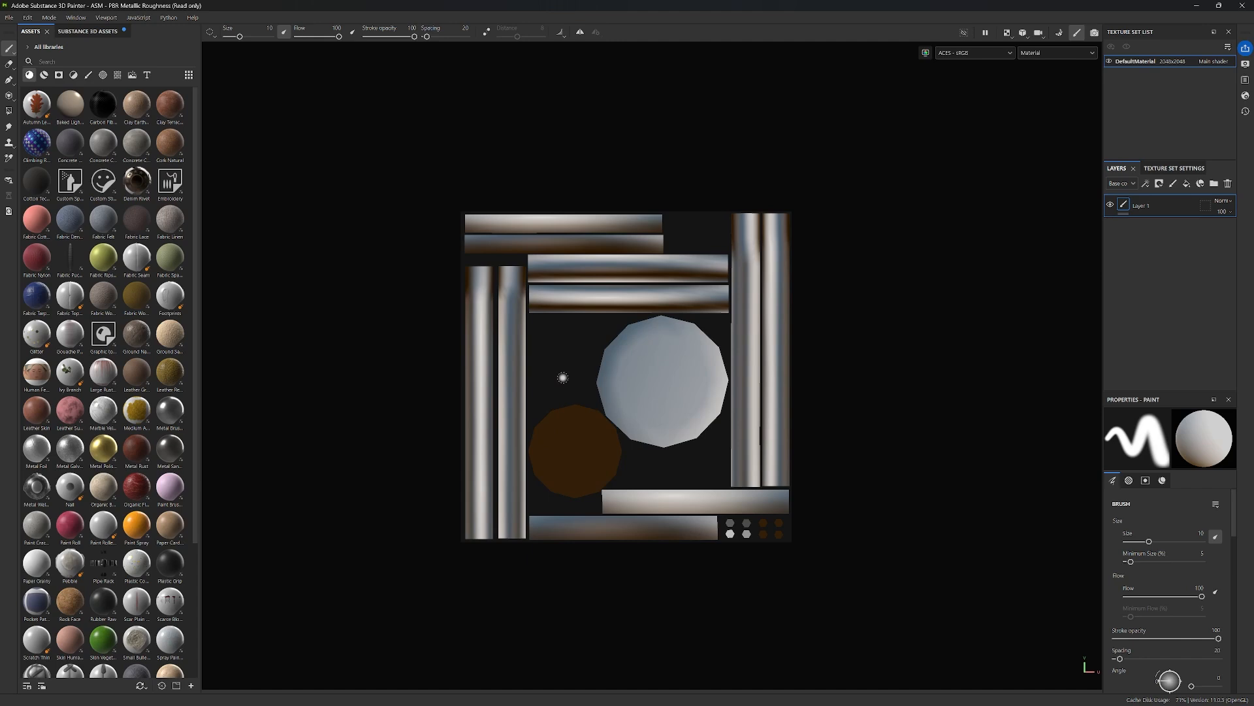
{"action": "key", "text": "F2"}
{"action": "key", "text": "F1"}
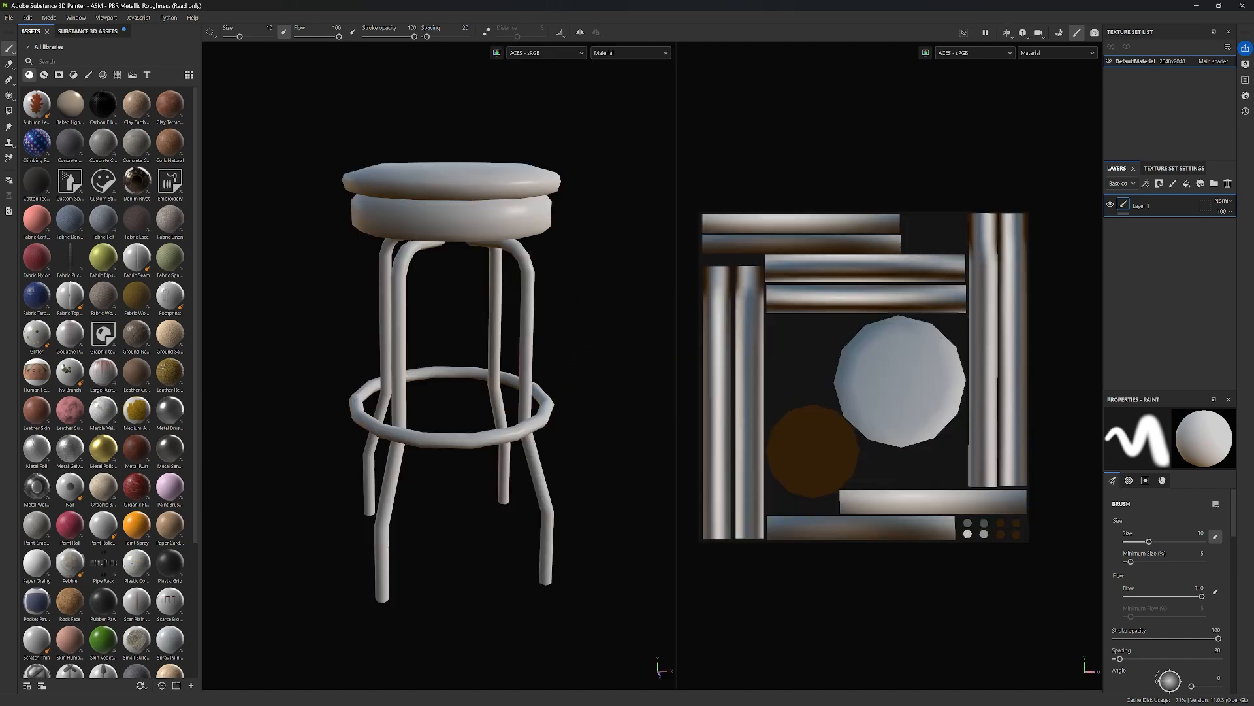
Add an Ambient occlusion channel to the DefaultMaterial texture set, widening the settings area to reach the channel controls.
{"action": "left_click", "coordinate": [1170, 168]}
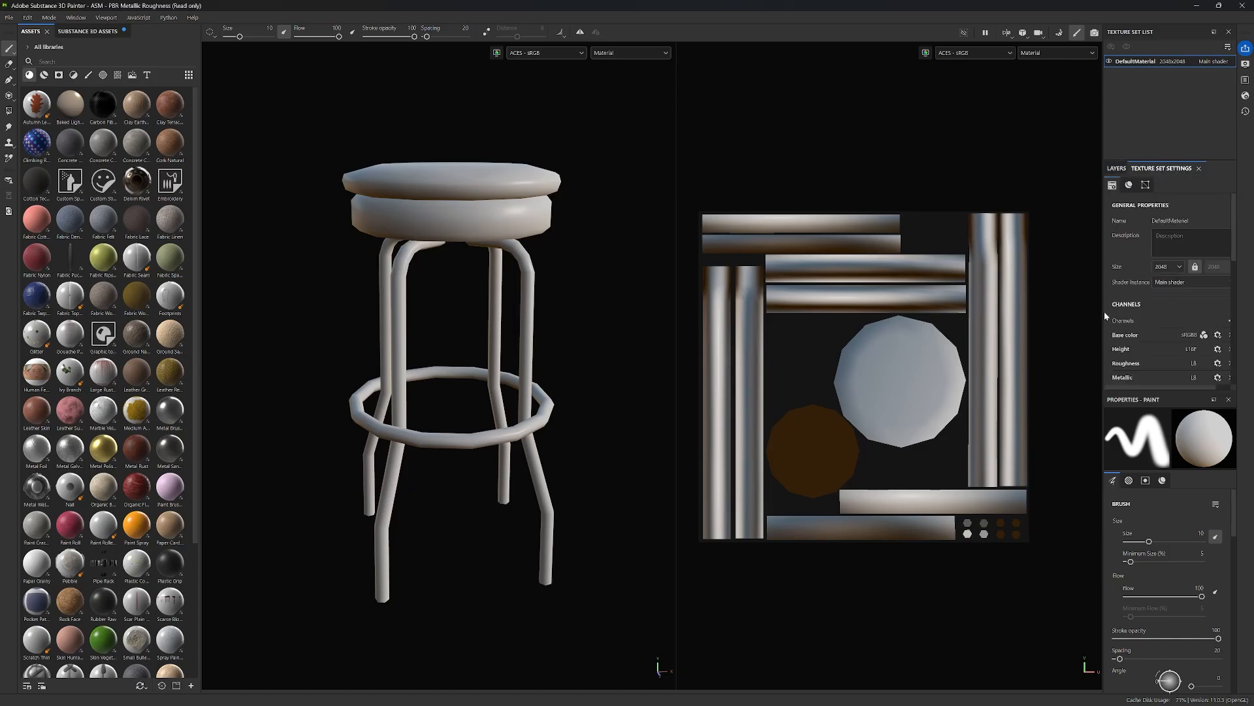
{"action": "left_click_drag", "start_coordinate": [1103, 313], "coordinate": [1090, 311]}
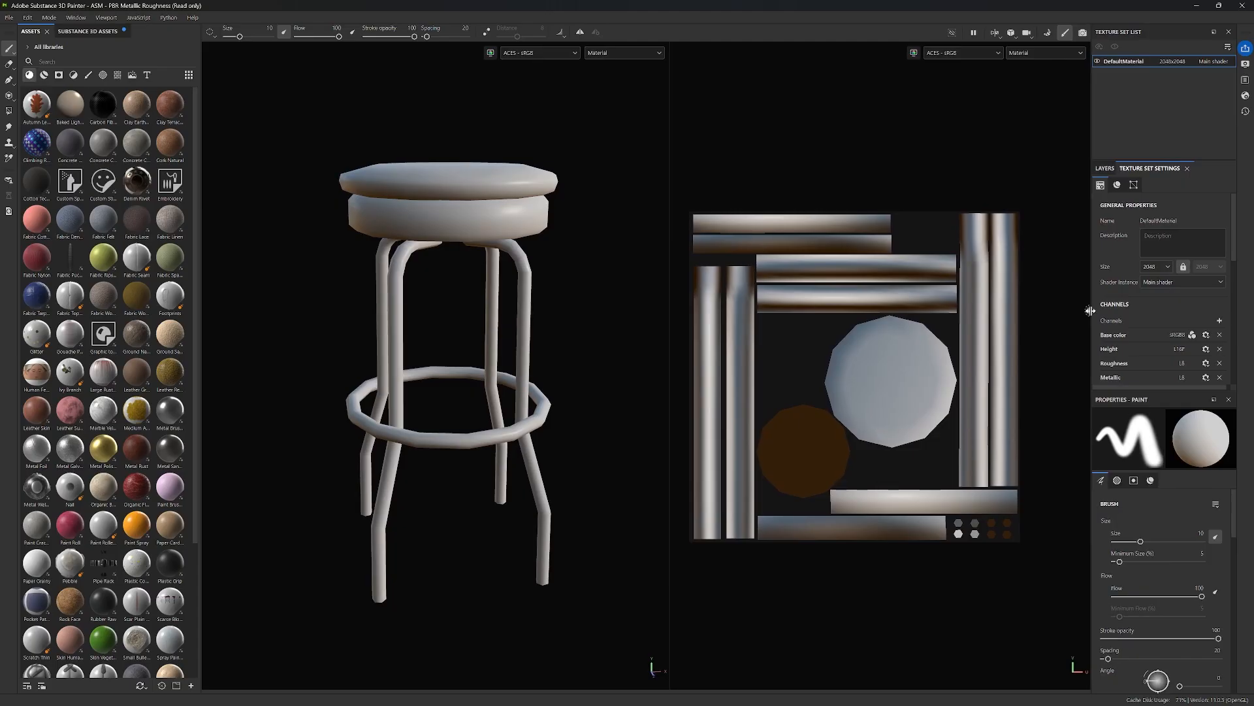
{"action": "left_click", "coordinate": [1220, 320]}
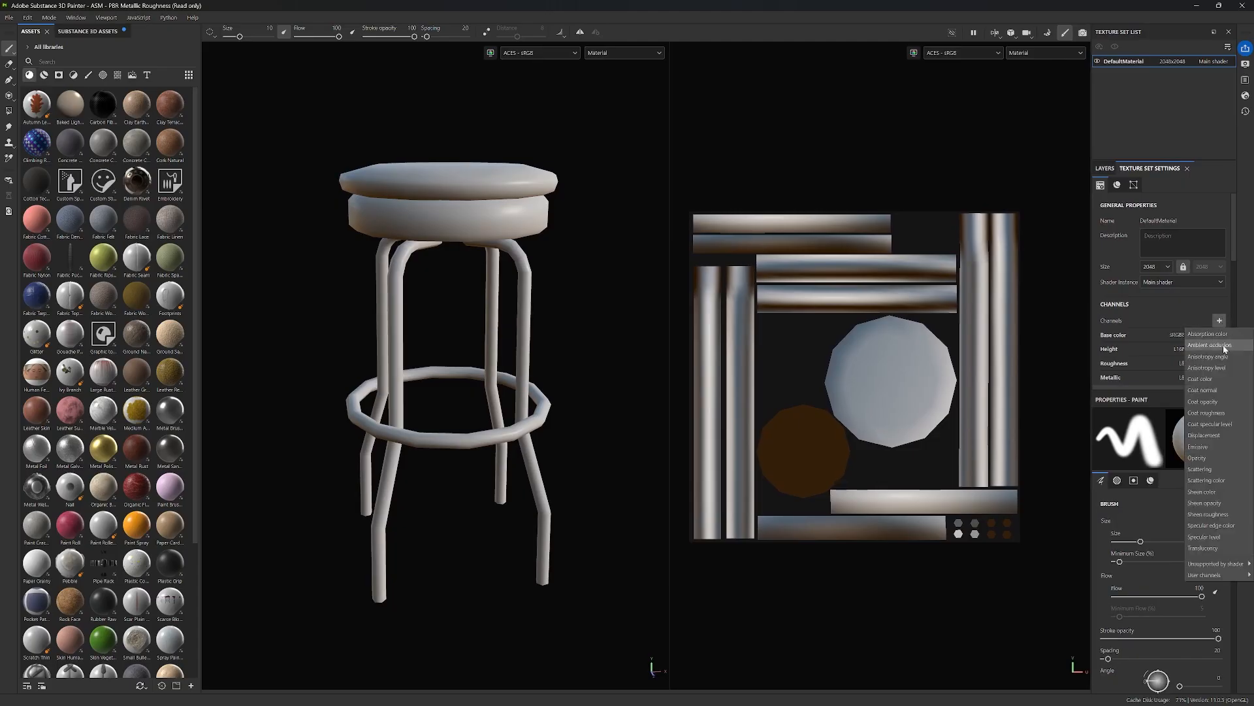
{"action": "left_click", "coordinate": [1223, 346]}
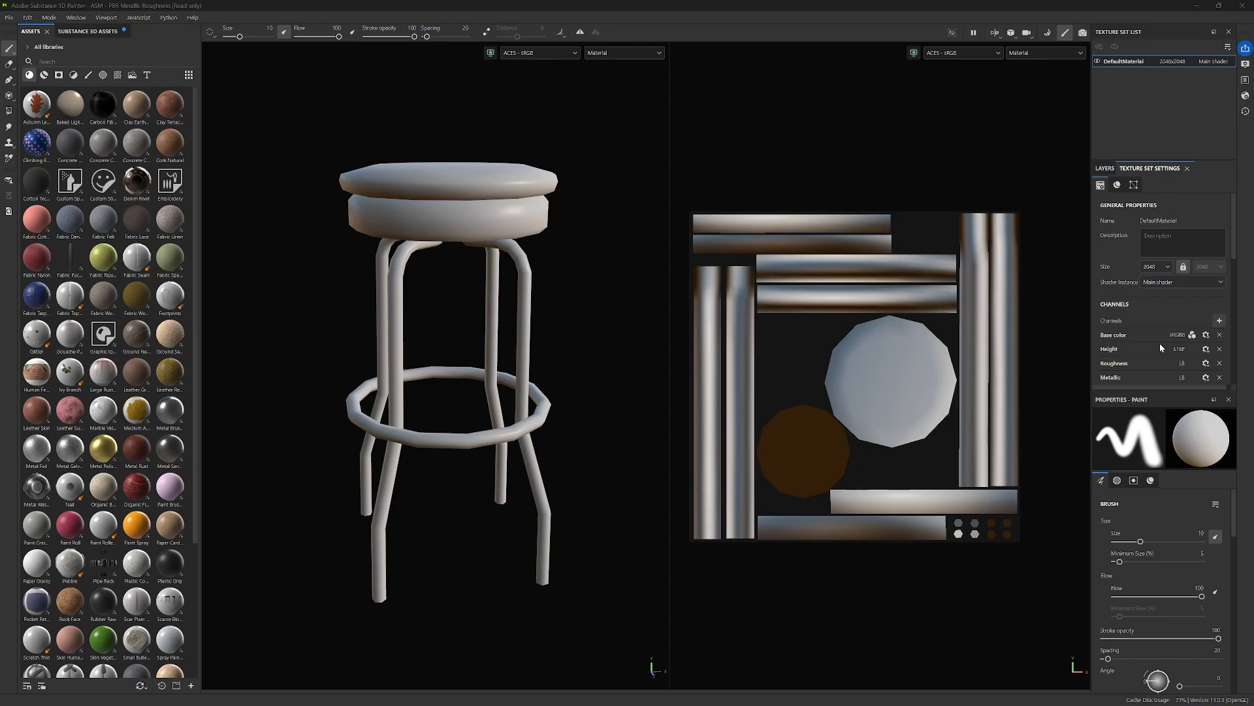
{"action": "scroll", "coordinate": [1159, 343], "scroll_direction": "down", "scroll_amount": 2}
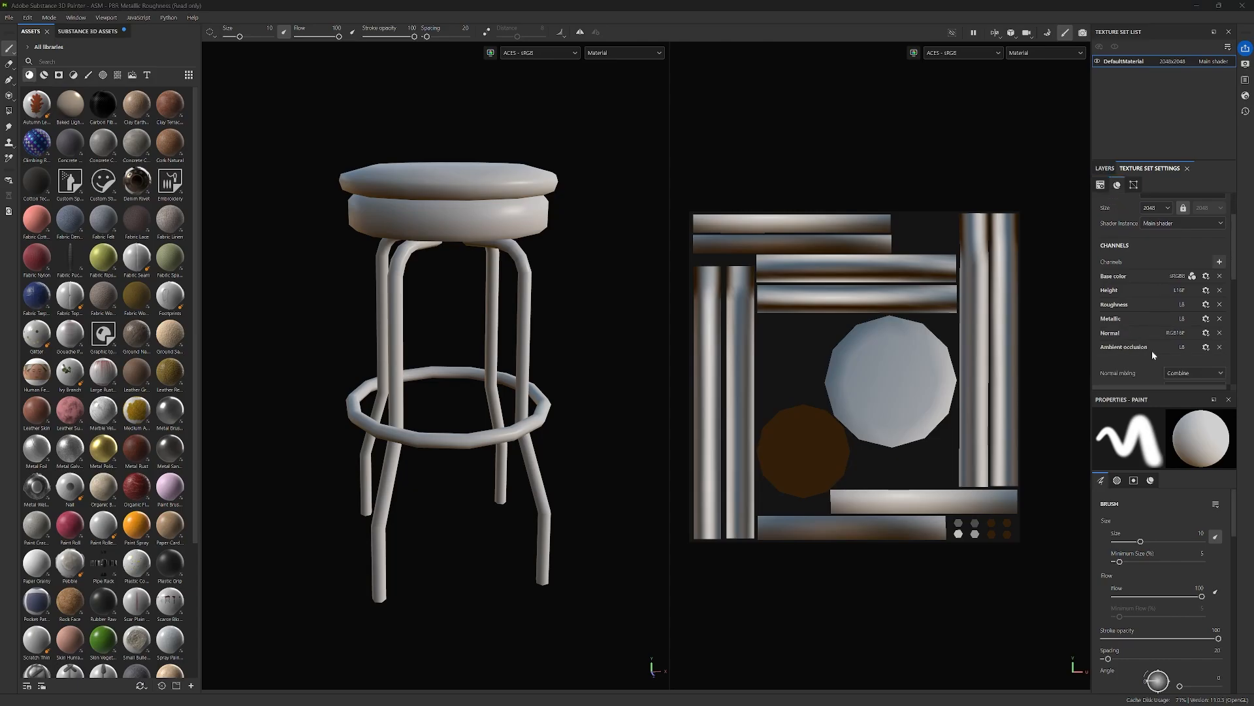
In baking mode, set the mesh map output size to 2048 and load SM_BarStool_HighPoly.fbx as the high definition mesh.
{"action": "left_click", "coordinate": [1050, 32]}
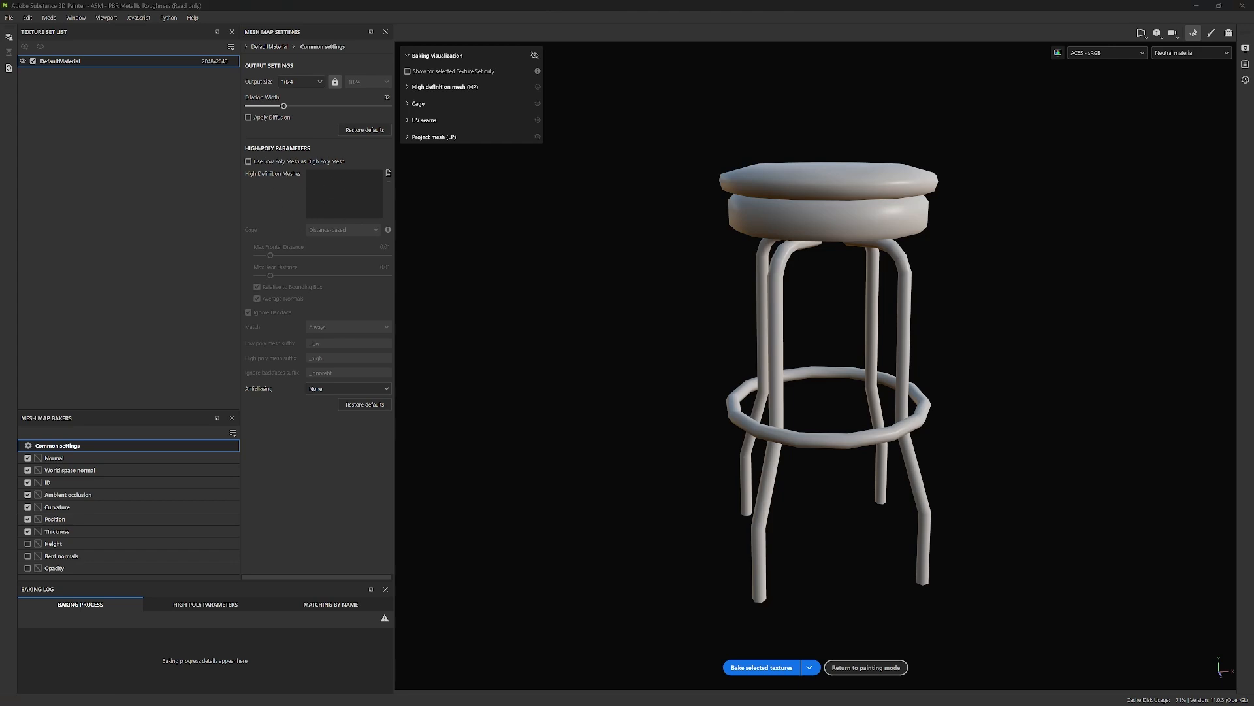
{"action": "left_click", "coordinate": [319, 82]}
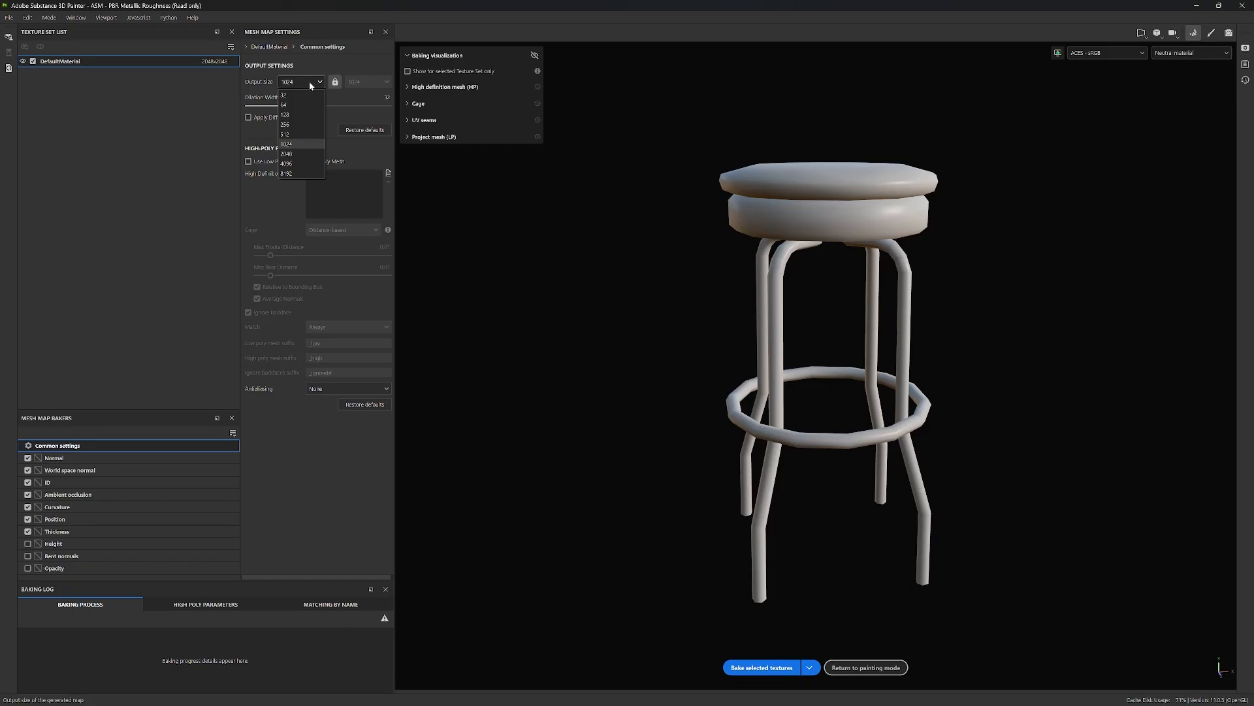
{"action": "left_click", "coordinate": [296, 153]}
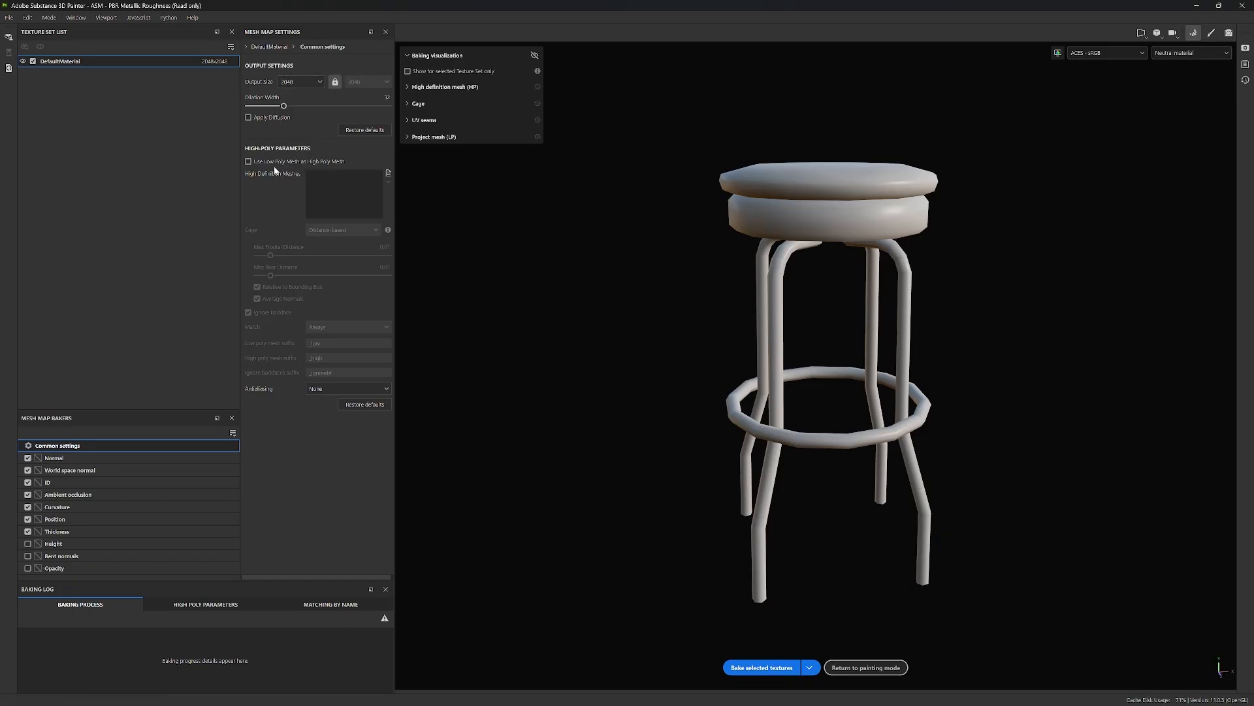
{"action": "left_click", "coordinate": [388, 174]}
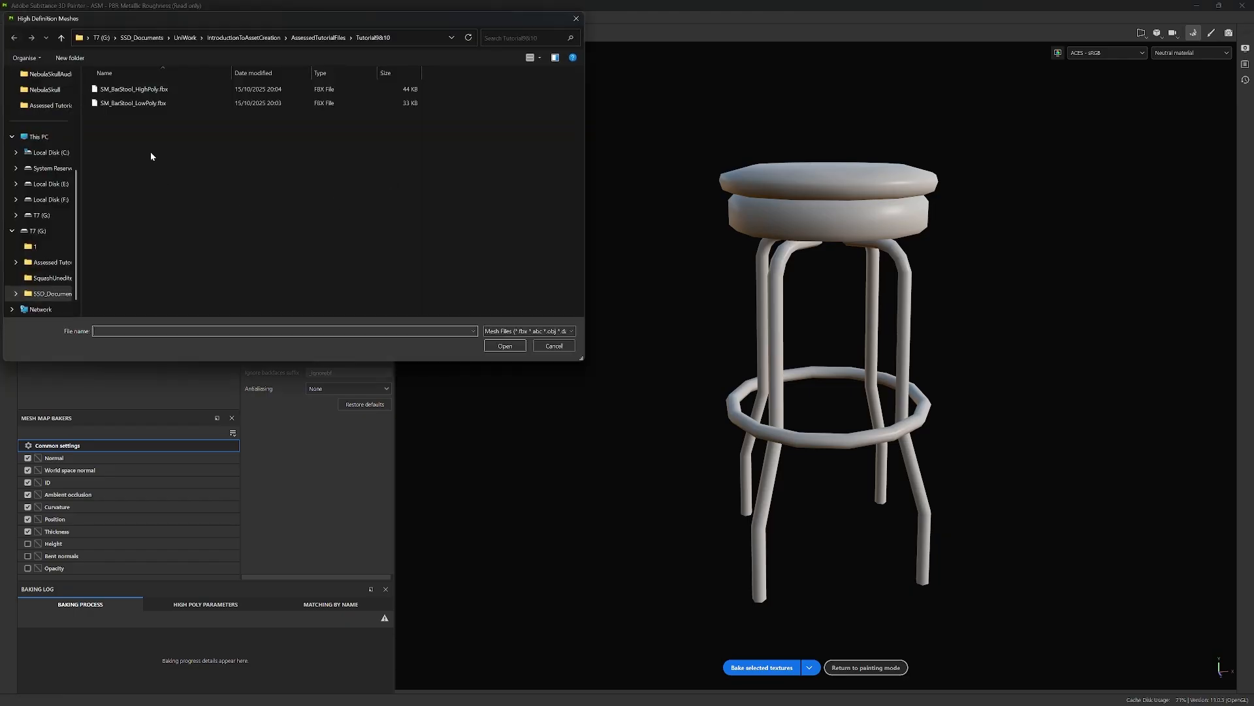
{"action": "double_click", "coordinate": [152, 91]}
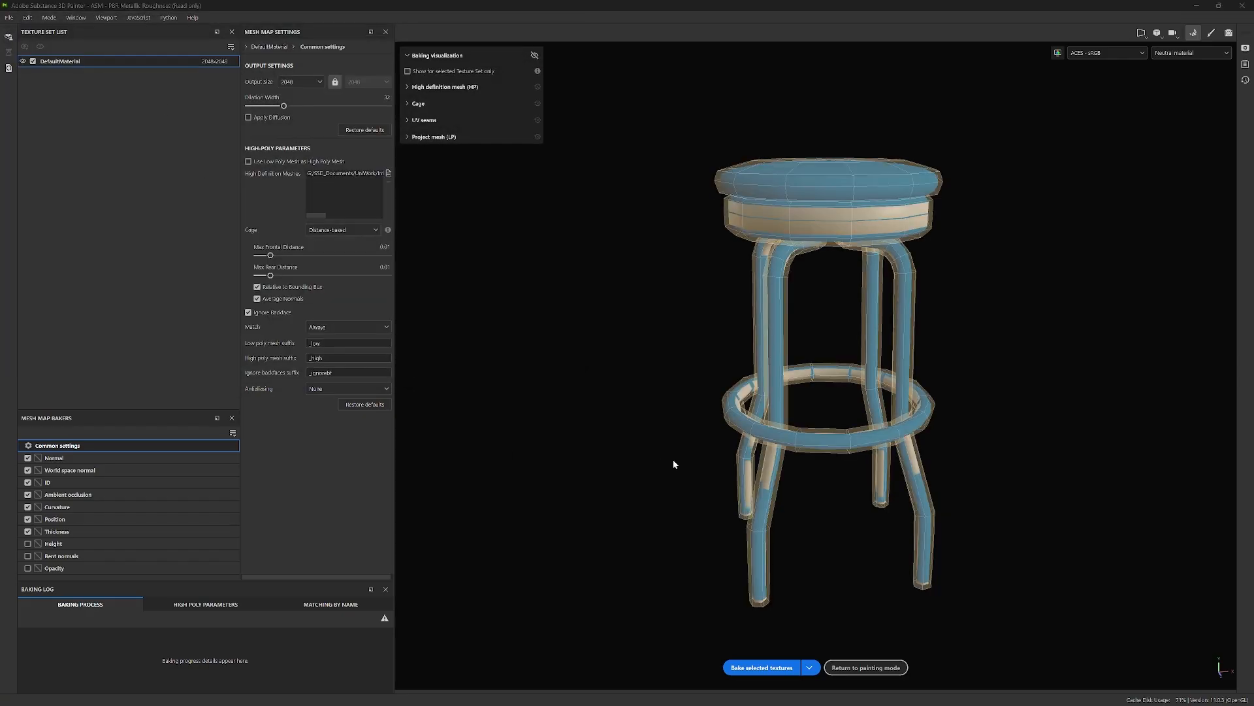
Adjust the cage's Max Frontal Distance to about 0.0096 so it fits closely around the stool.
{"action": "left_click", "coordinate": [976, 373]}
{"action": "left_click_drag", "start_coordinate": [984, 365], "coordinate": [927, 353], "text": "alt"}
{"action": "scroll", "coordinate": [845, 325], "scroll_direction": "up", "scroll_amount": 2}
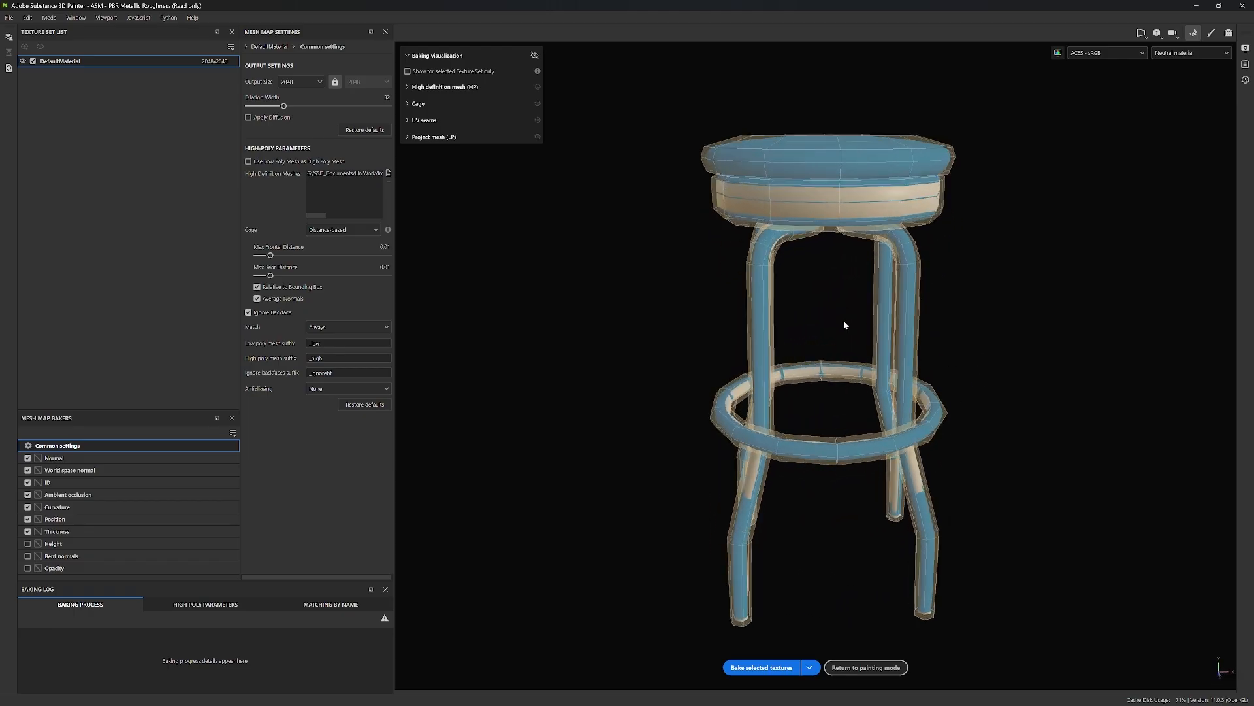
{"action": "left_click_drag", "start_coordinate": [270, 255], "coordinate": [272, 256]}
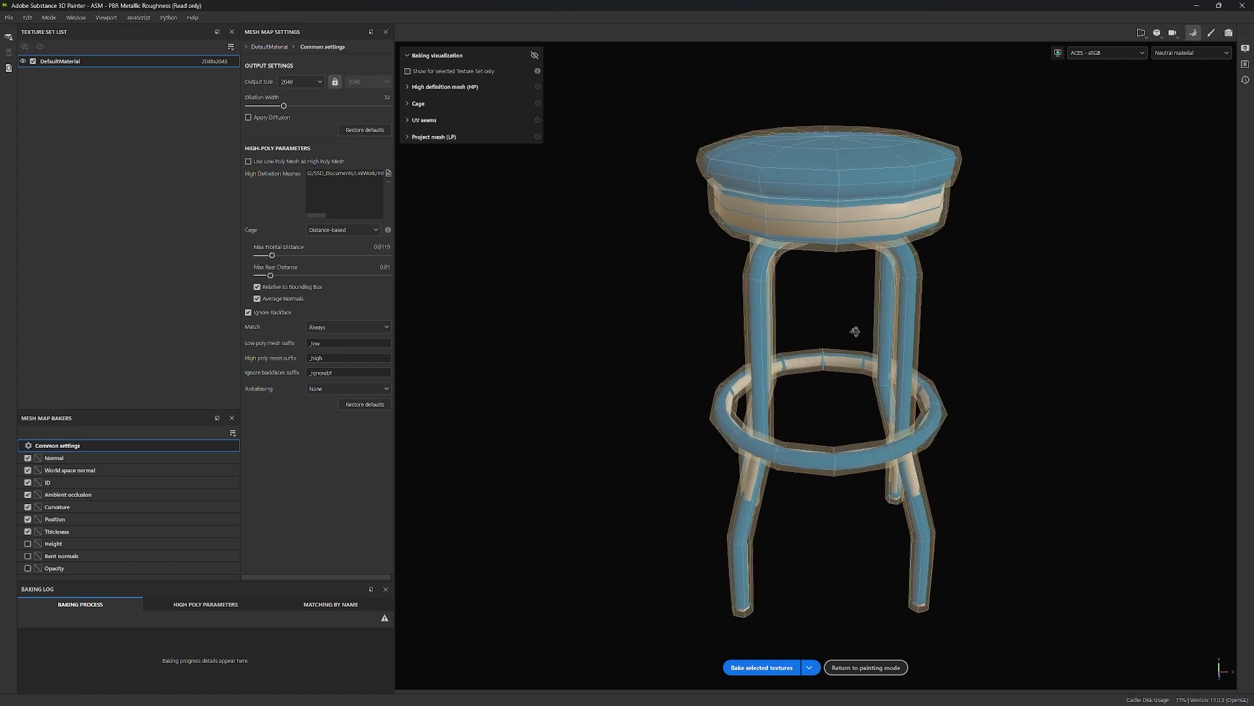
{"action": "left_click_drag", "start_coordinate": [856, 331], "coordinate": [849, 358], "text": "alt"}
{"action": "left_click_drag", "start_coordinate": [272, 256], "coordinate": [270, 256]}
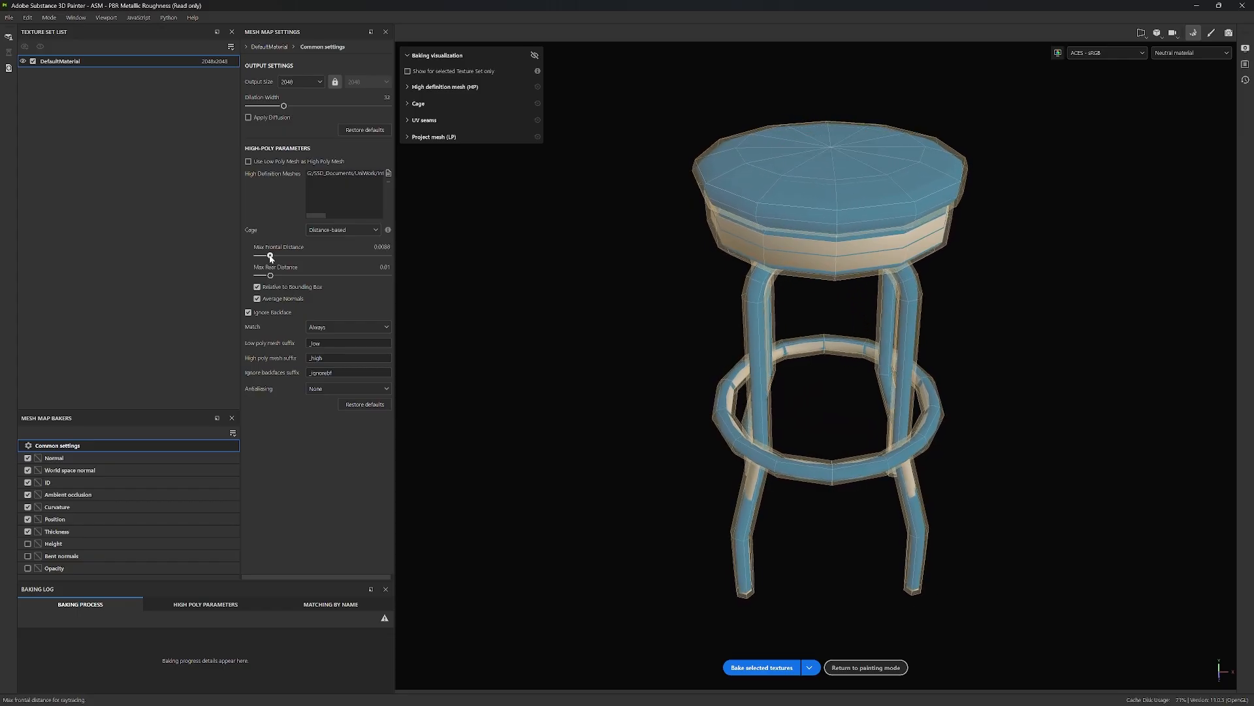
Set the cage's Max Rear Distance to about 0.0103 and check the cage around the stool from several angles.
{"action": "left_click_drag", "start_coordinate": [1005, 482], "coordinate": [886, 421], "text": "alt"}
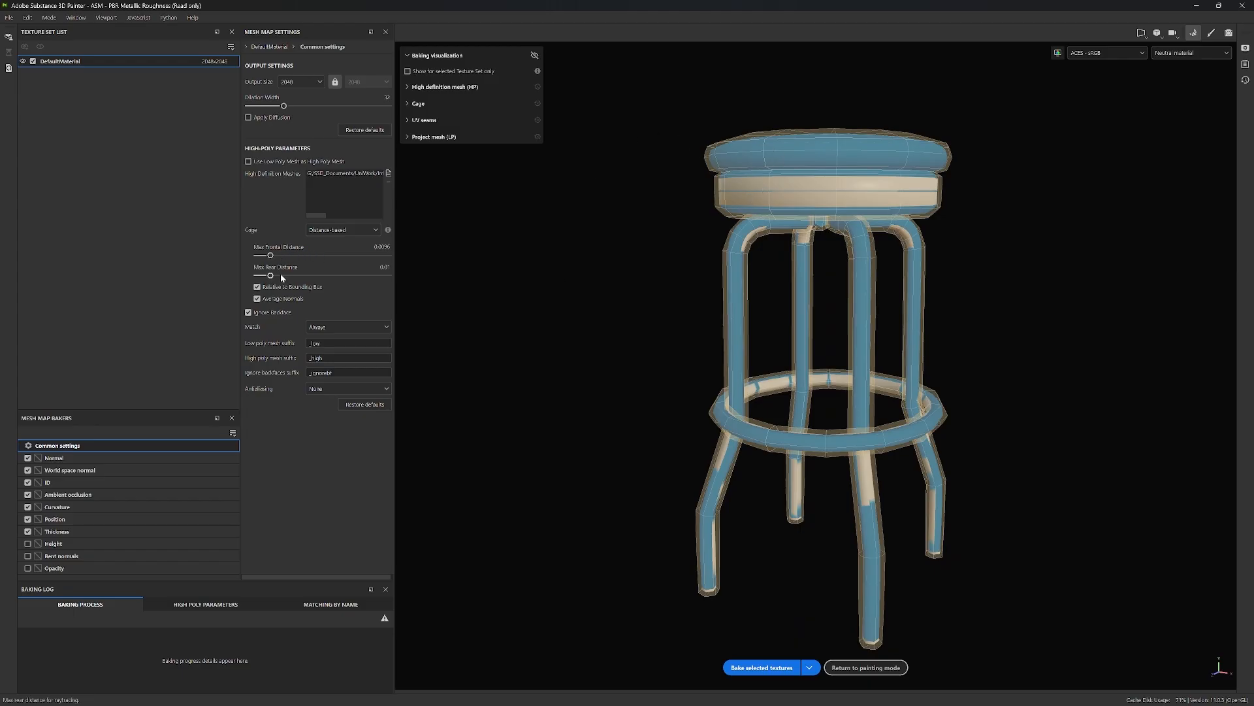
{"action": "left_click_drag", "start_coordinate": [776, 296], "coordinate": [805, 296], "text": "alt"}
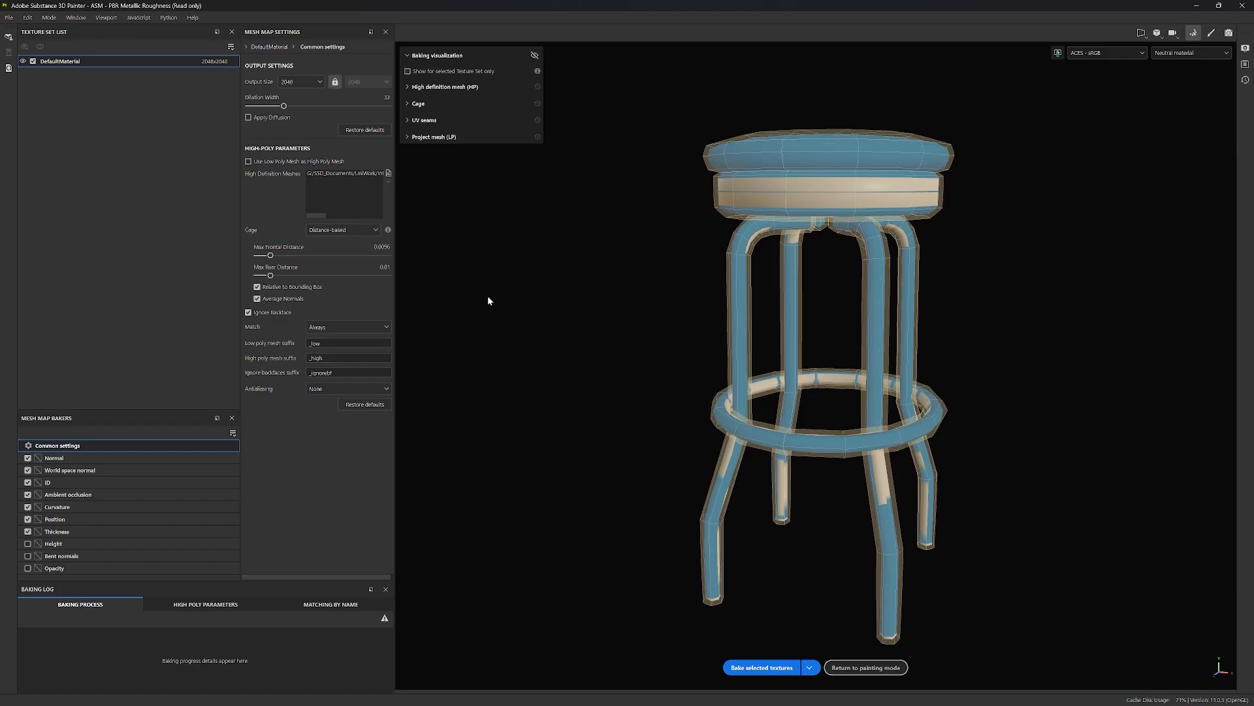
{"action": "mouse_move", "coordinate": [273, 277]}
{"action": "left_mouse_down"}
{"action": "mouse_move", "coordinate": [259, 279]}
{"action": "mouse_move", "coordinate": [306, 277]}
{"action": "mouse_move", "coordinate": [270, 276]}
{"action": "left_mouse_up"}
{"action": "left_click_drag", "start_coordinate": [856, 410], "coordinate": [993, 477], "text": "alt"}
{"action": "left_click_drag", "start_coordinate": [797, 408], "coordinate": [1131, 420], "text": "alt"}
{"action": "left_click_drag", "start_coordinate": [936, 525], "coordinate": [765, 410], "text": "alt"}
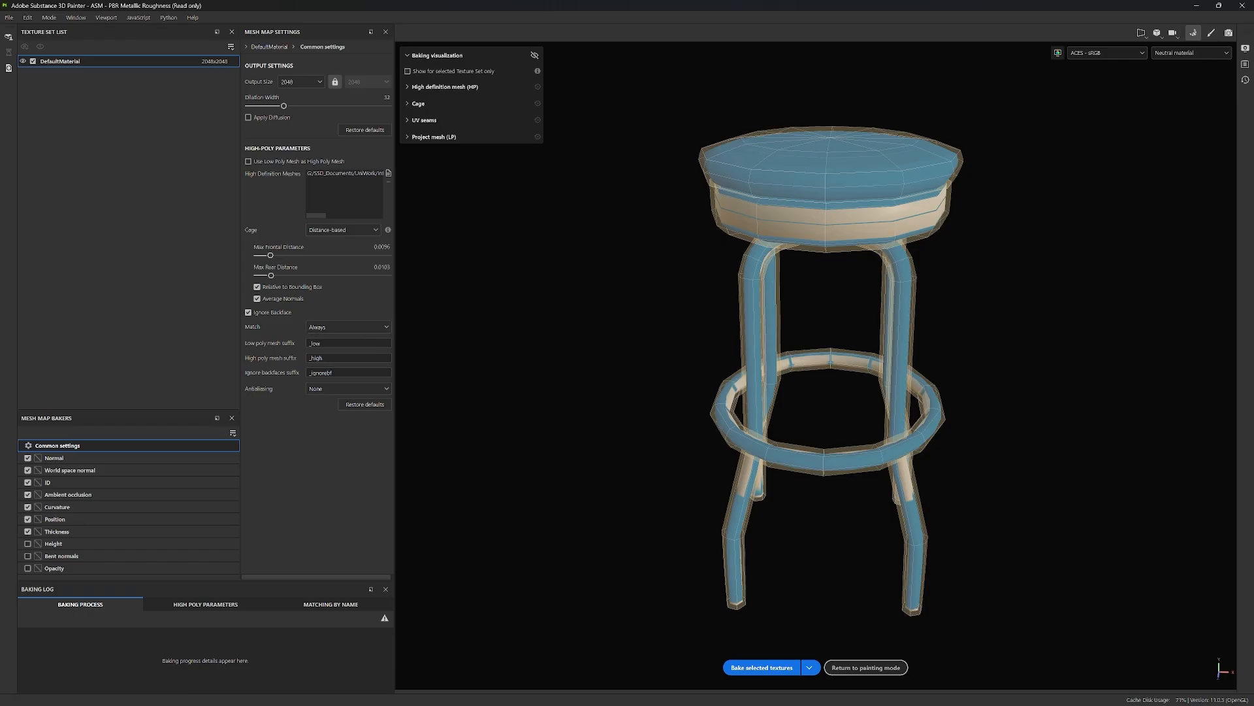
Set the bake antialiasing to Supersampling 64x.
{"action": "left_click", "coordinate": [386, 389]}
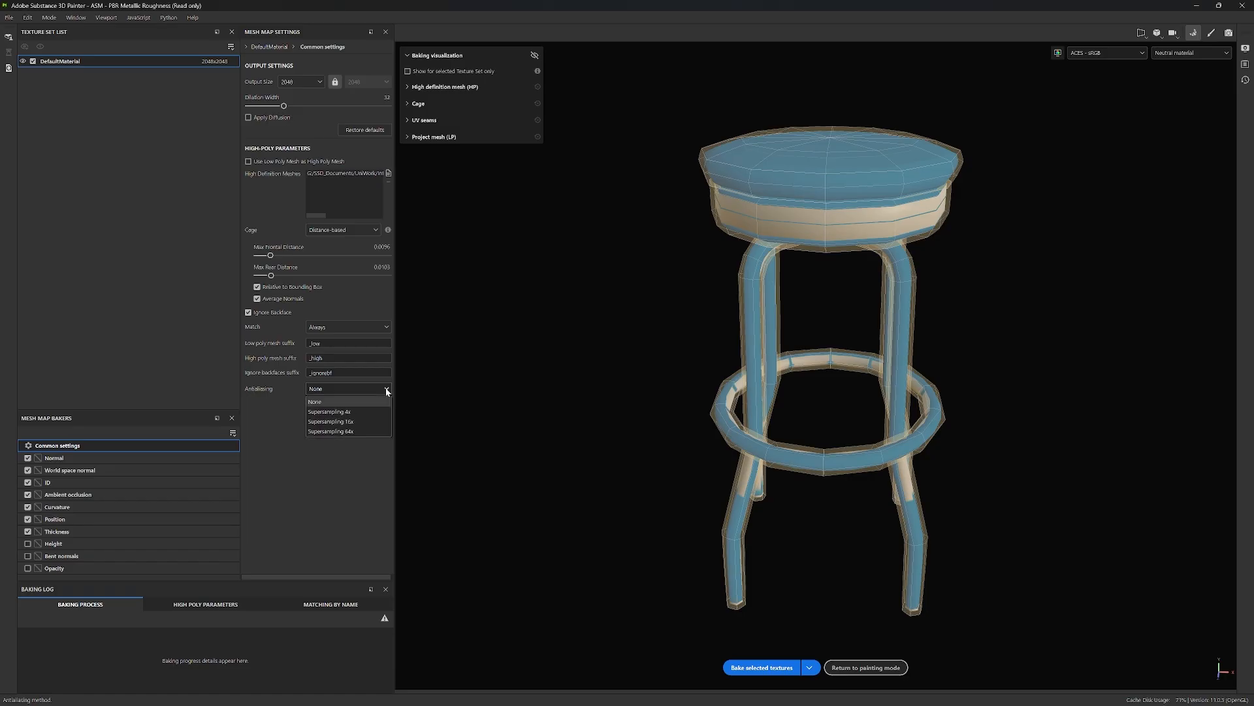
{"action": "left_click", "coordinate": [358, 432]}
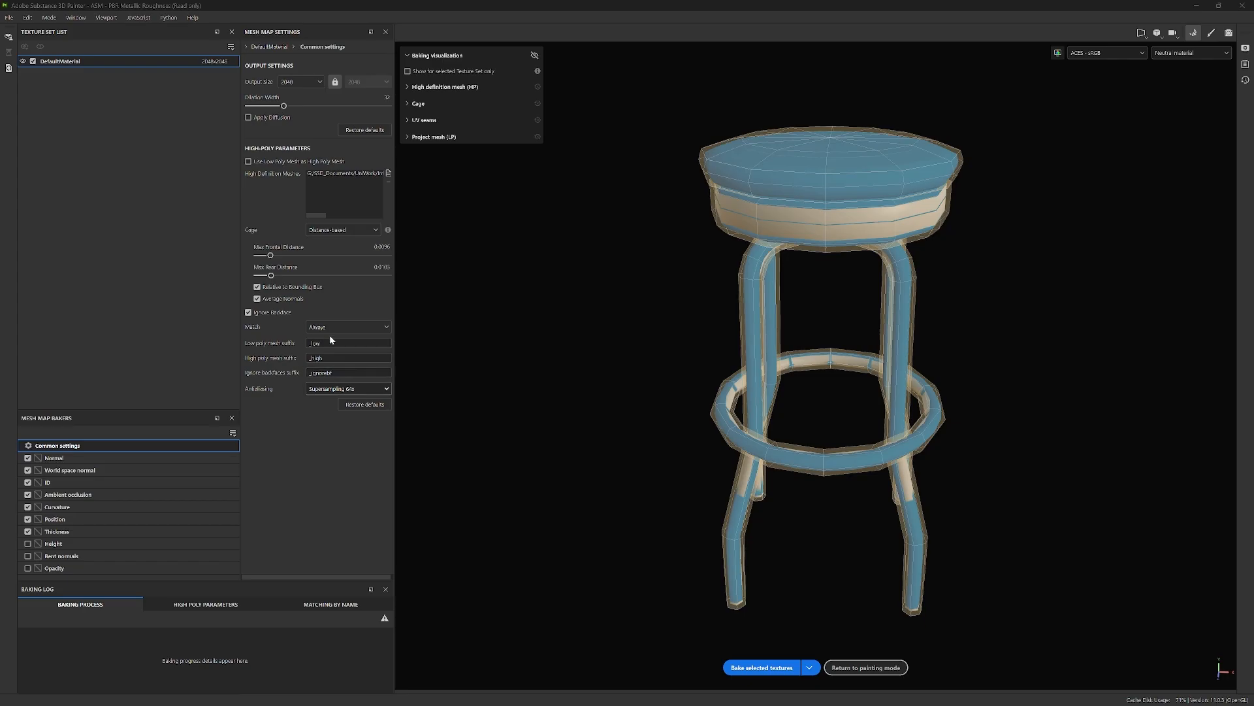
{"action": "left_click", "coordinate": [311, 429]}
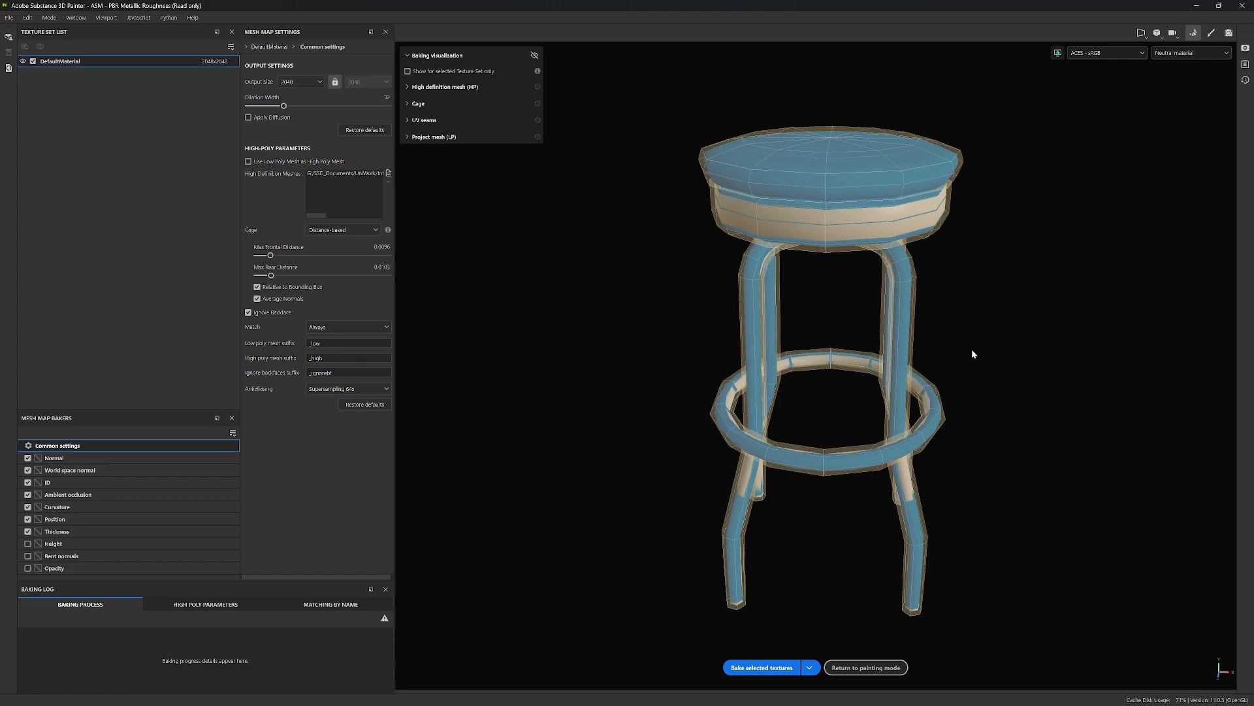
Bake the selected mesh maps for the stool and return to painting mode.
{"action": "left_click_drag", "start_coordinate": [1005, 361], "coordinate": [1064, 331], "text": "alt"}
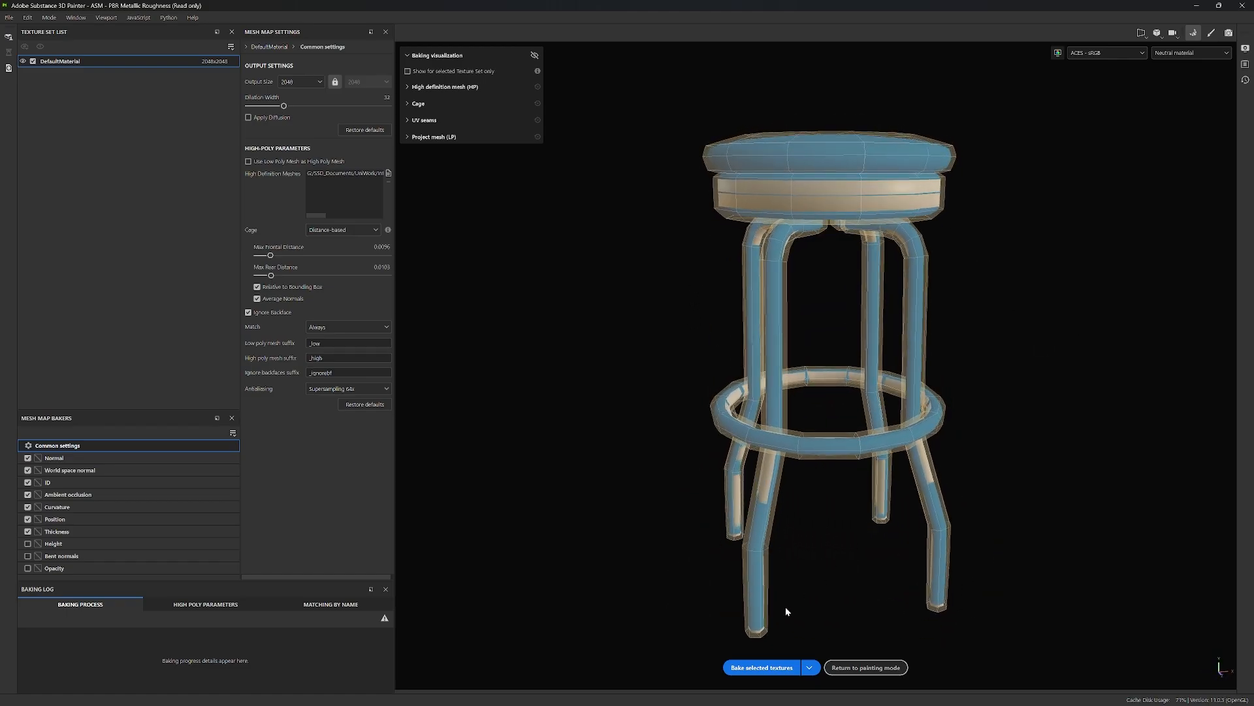
{"action": "left_click", "coordinate": [758, 669]}
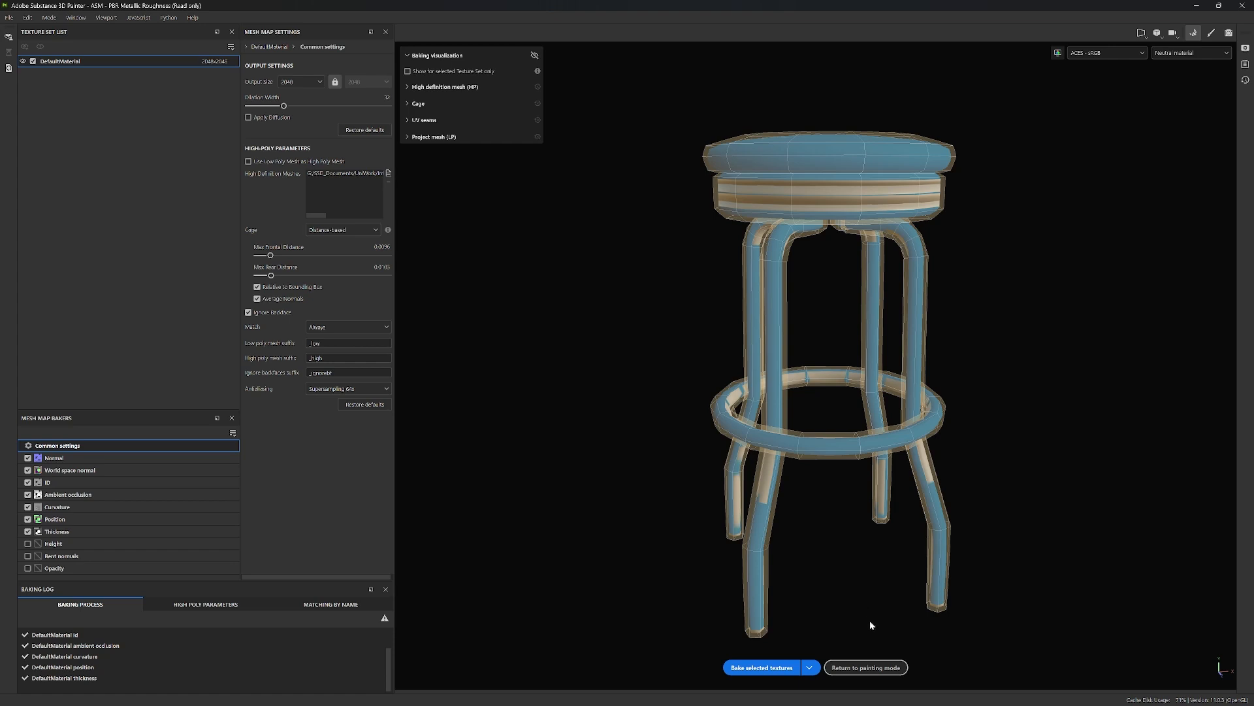
{"action": "left_click", "coordinate": [873, 669]}
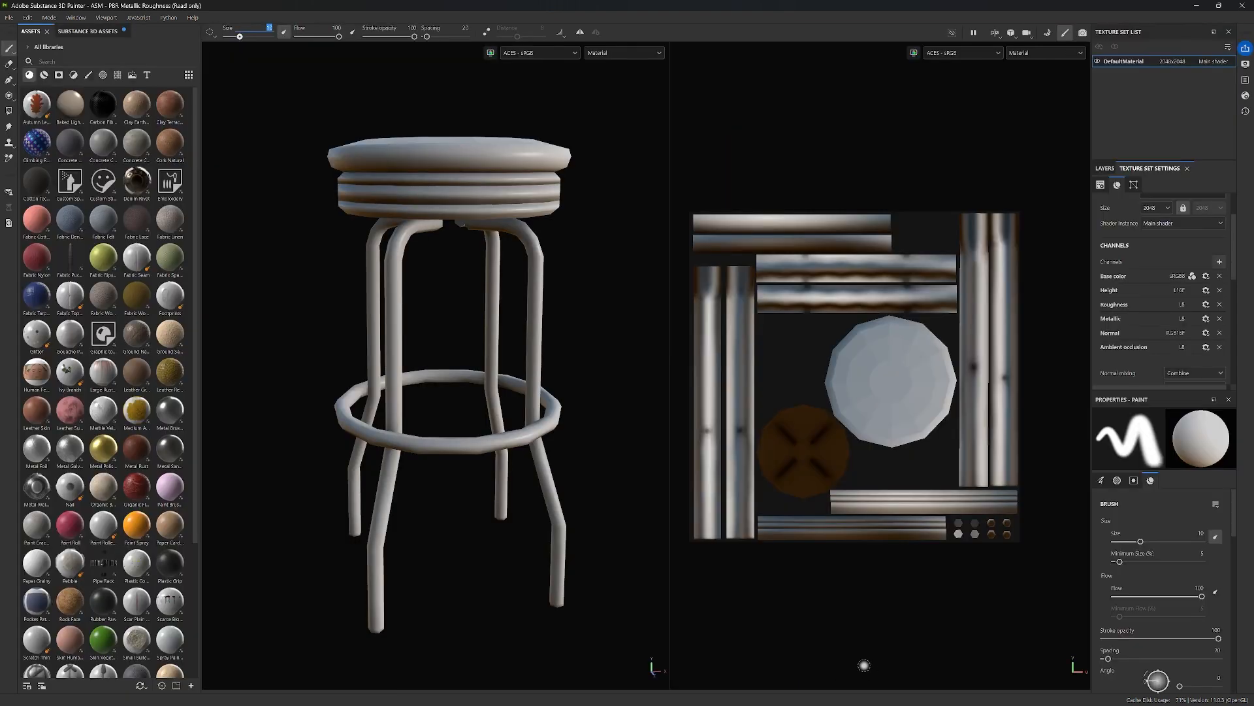
Display the baked Normal mesh map on the stool, check it from another angle, and return to the Material view.
{"action": "left_click", "coordinate": [659, 53]}
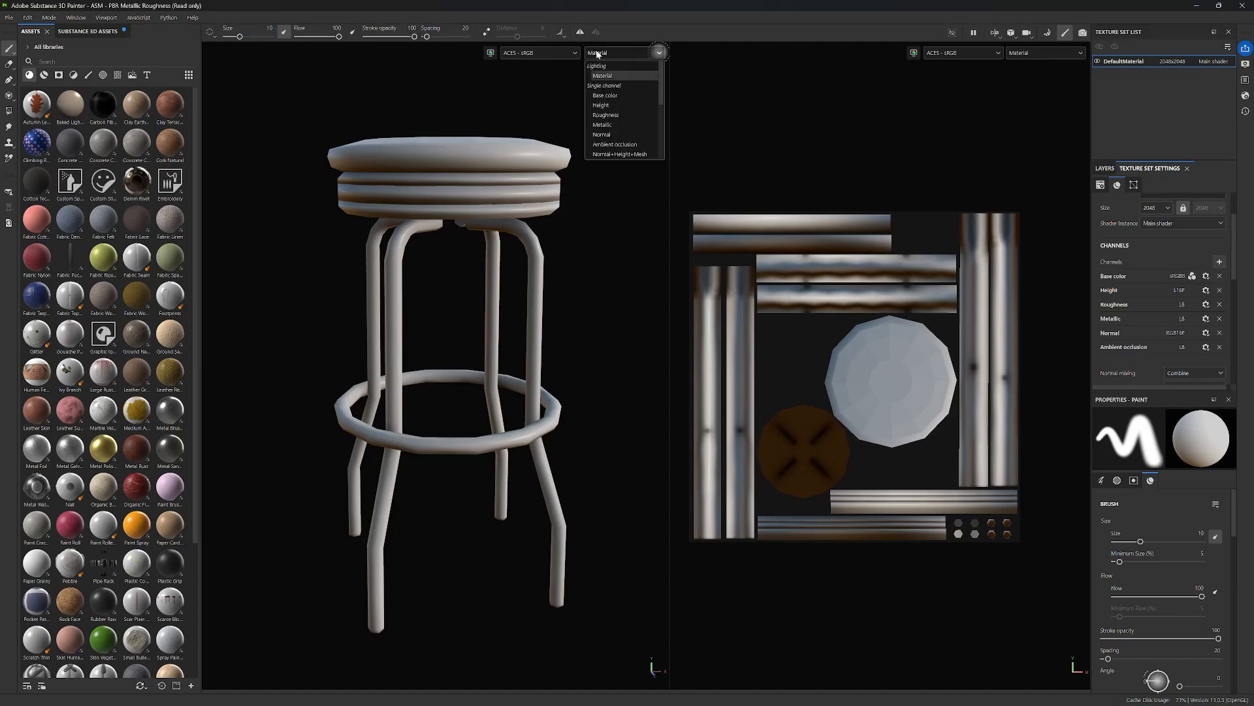
{"action": "scroll", "coordinate": [620, 102], "scroll_direction": "down", "scroll_amount": 1}
{"action": "scroll", "coordinate": [617, 129], "scroll_direction": "down", "scroll_amount": 1}
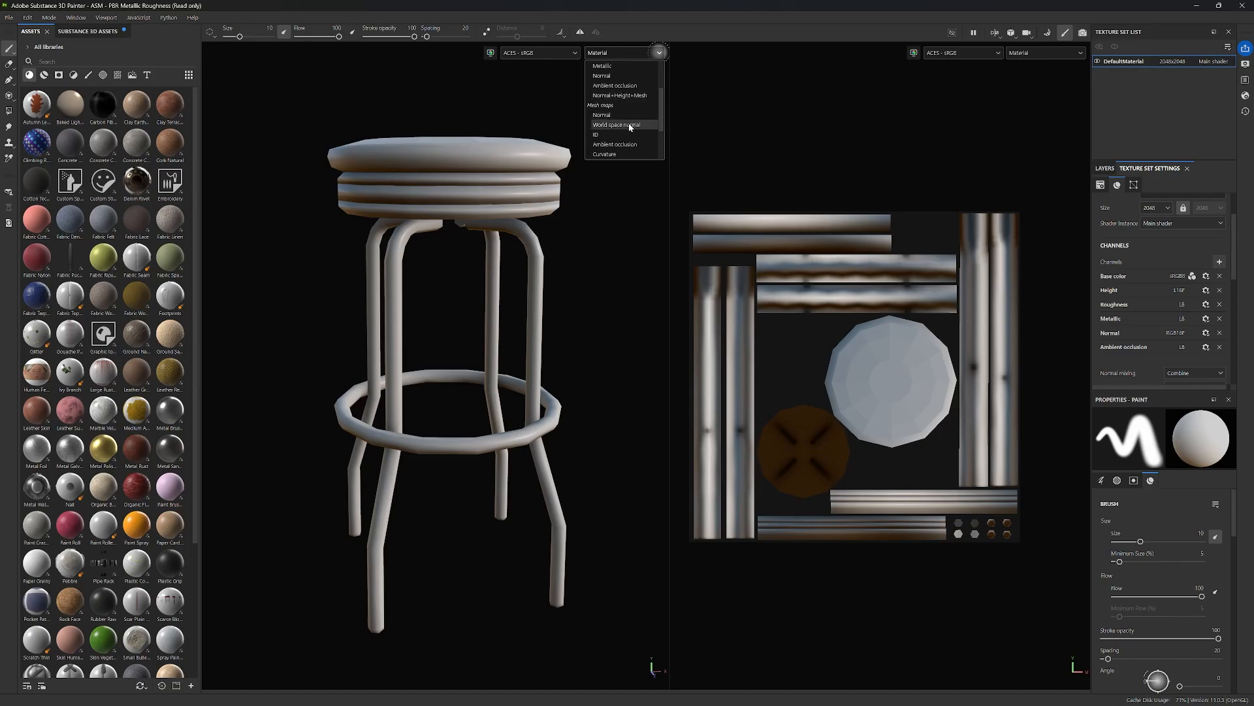
{"action": "scroll", "coordinate": [620, 137], "scroll_direction": "down", "scroll_amount": 1}
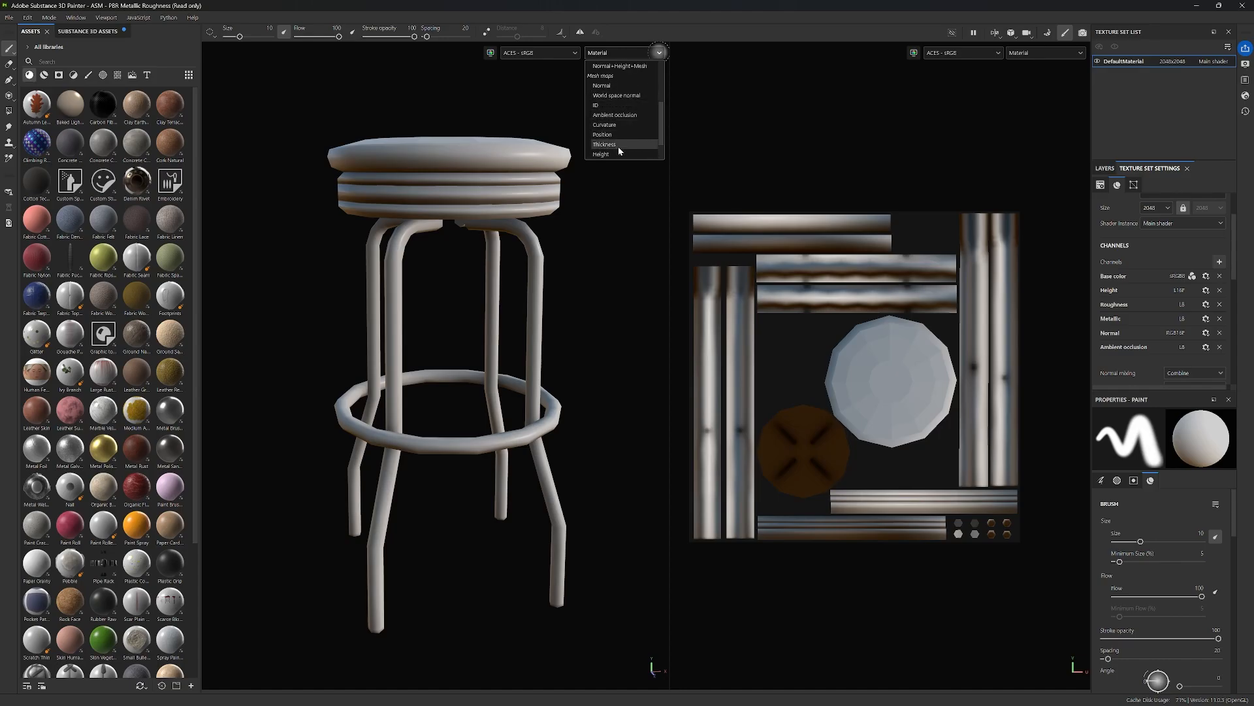
{"action": "left_click", "coordinate": [617, 86]}
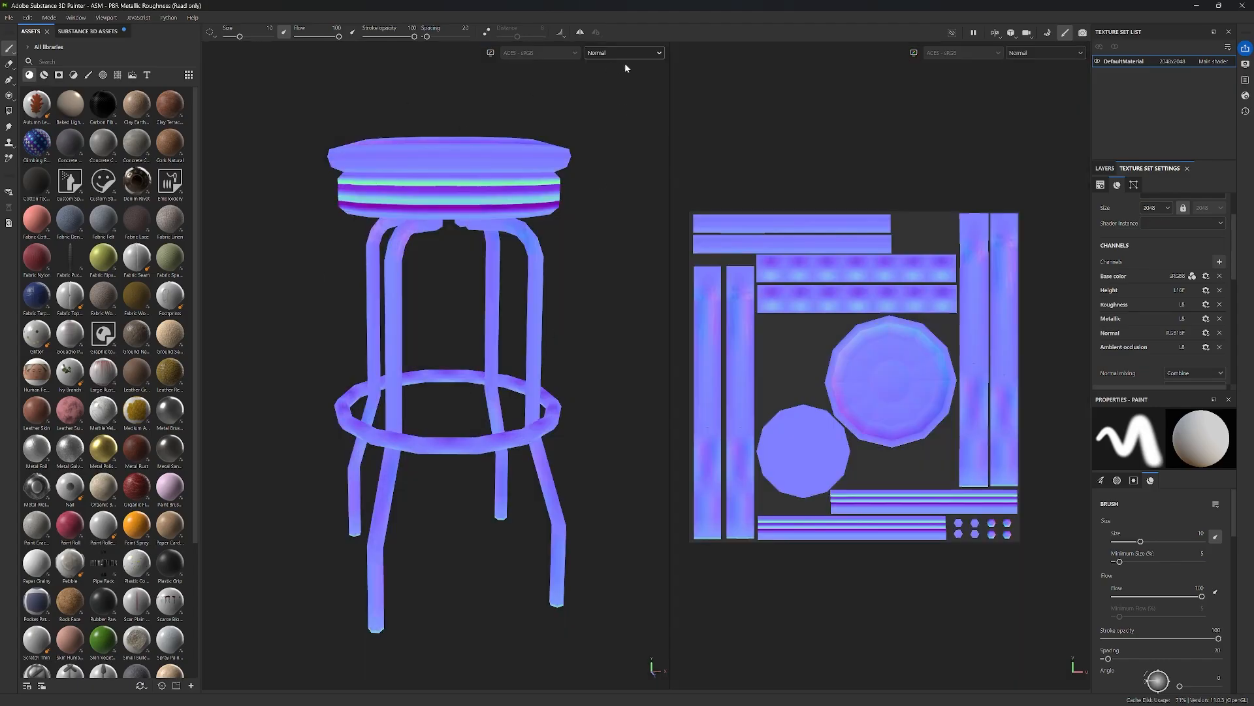
{"action": "left_click_drag", "start_coordinate": [594, 235], "coordinate": [682, 240], "text": "alt"}
{"action": "left_click", "coordinate": [659, 54]}
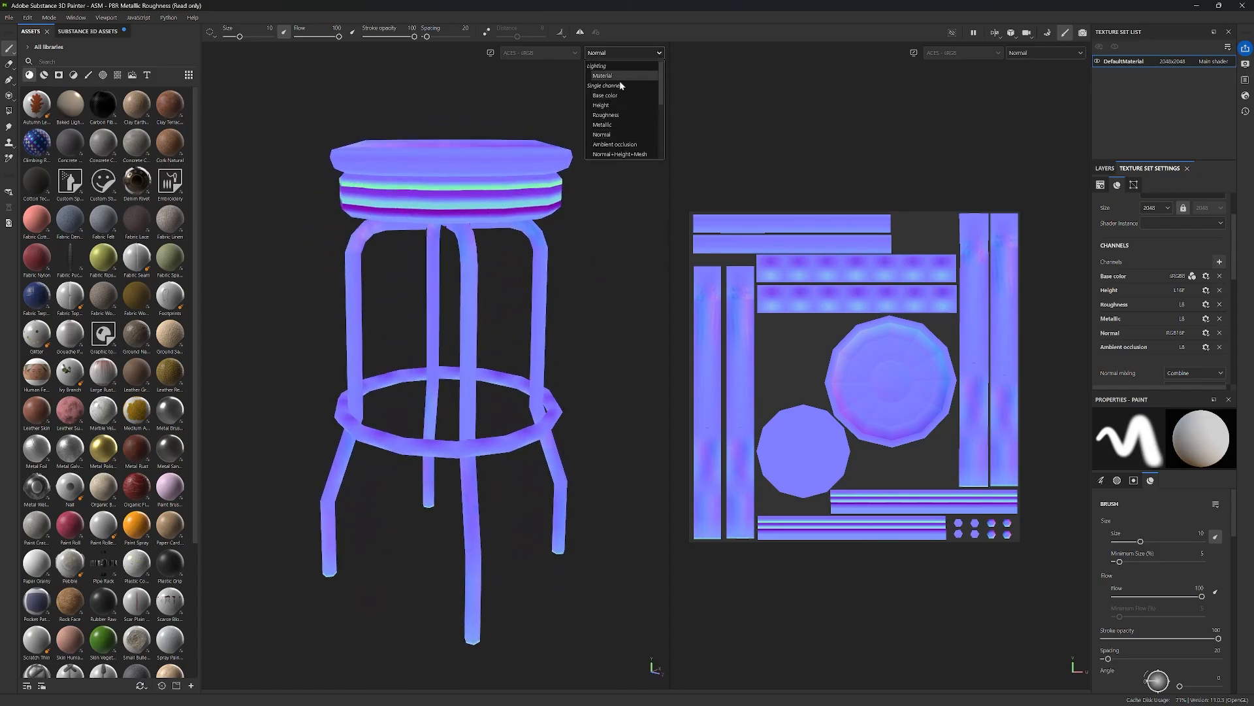
{"action": "left_click", "coordinate": [616, 75]}
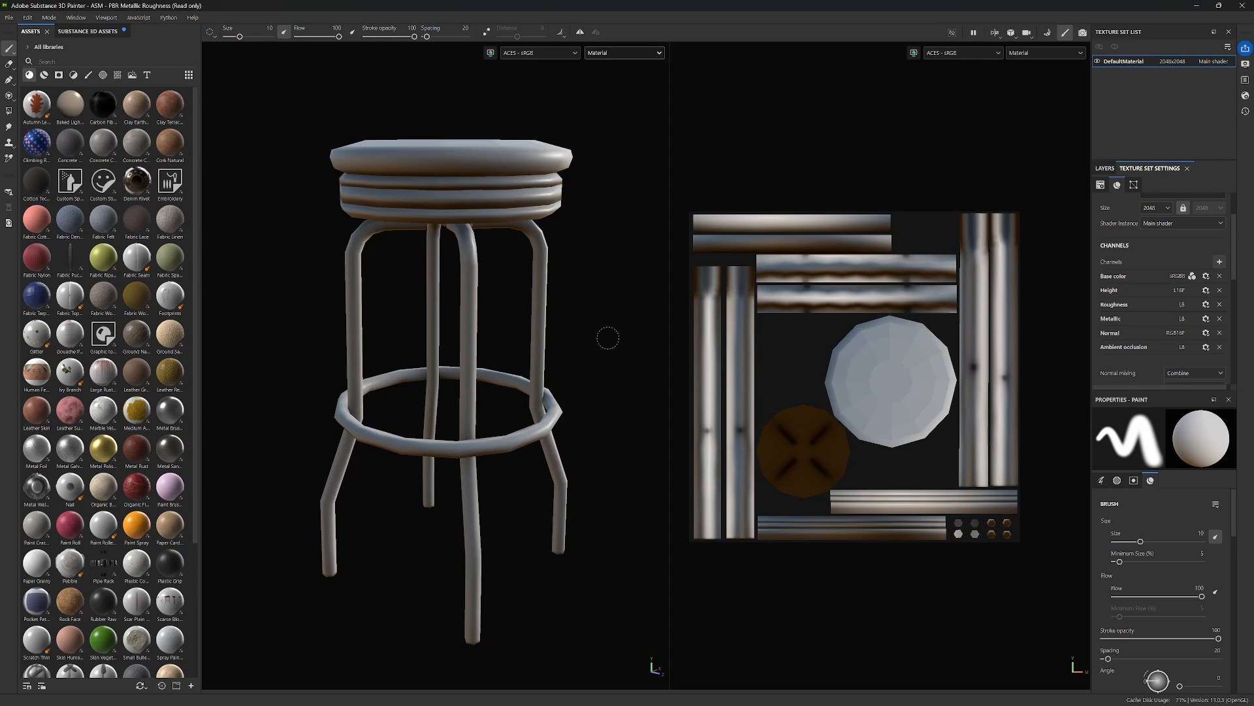
Replace the default paint layer with a fill layer named Steel.
{"action": "left_click", "coordinate": [1105, 169]}
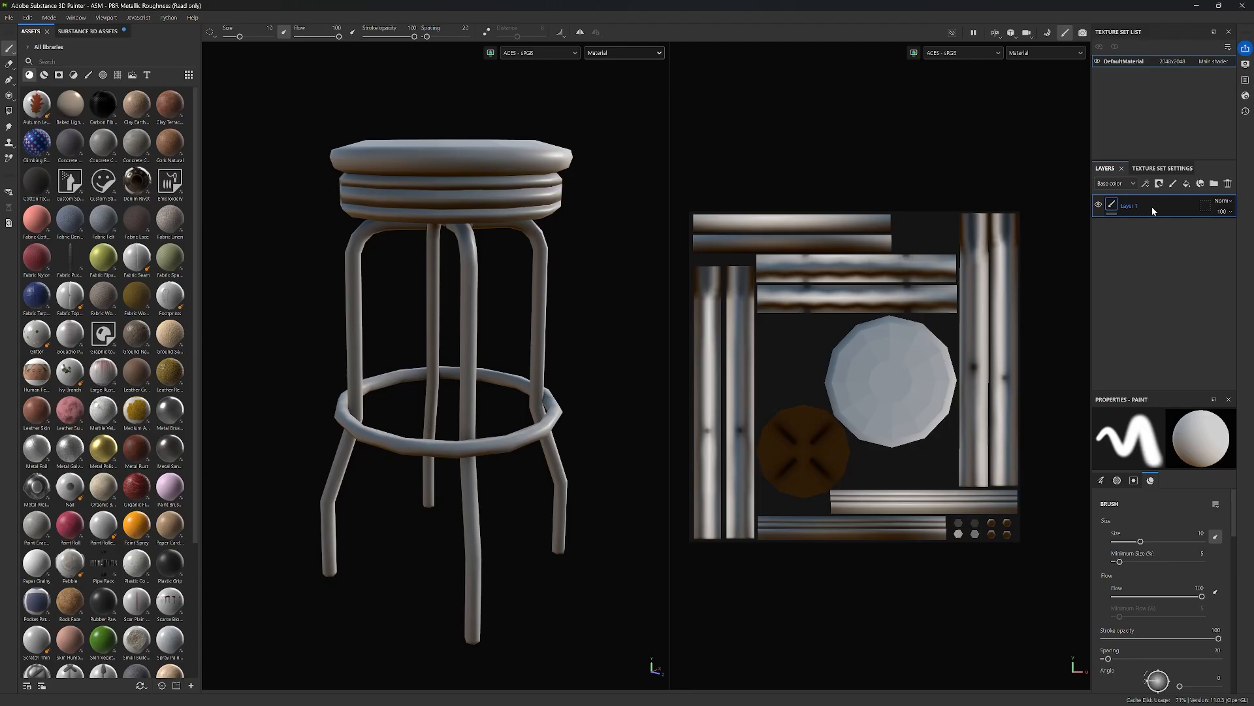
{"action": "left_click", "coordinate": [1228, 184]}
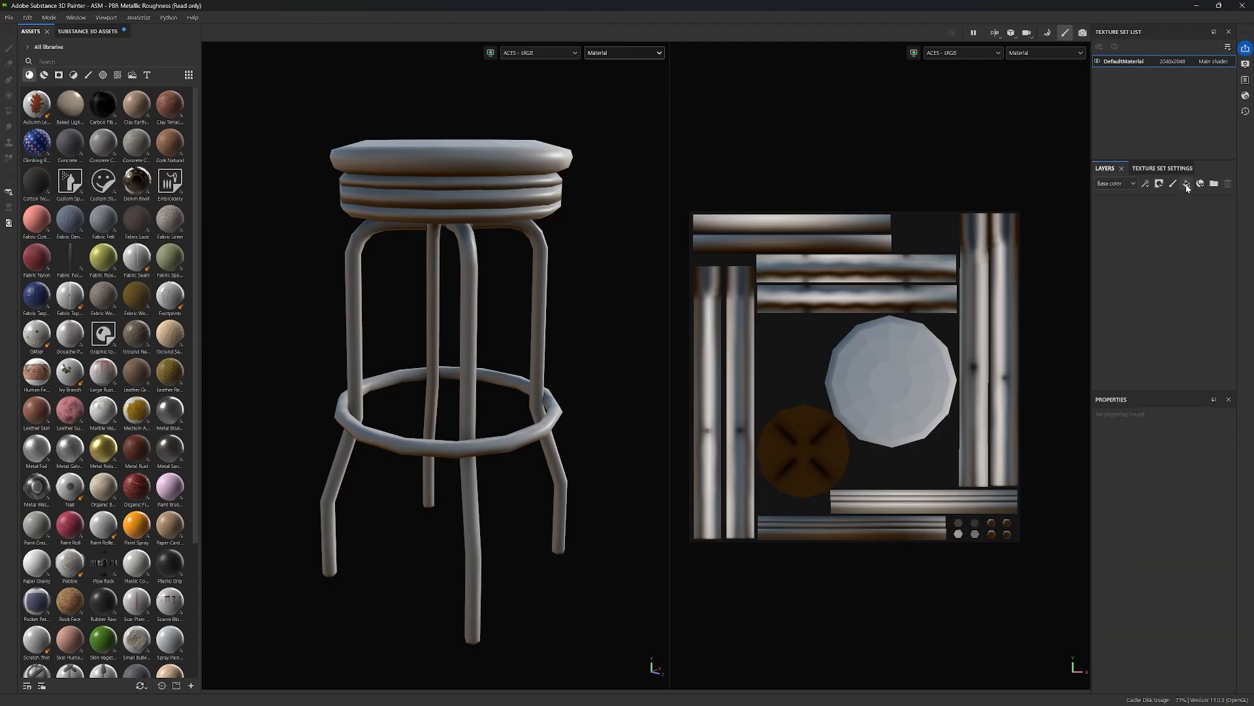
{"action": "left_click", "coordinate": [1187, 185]}
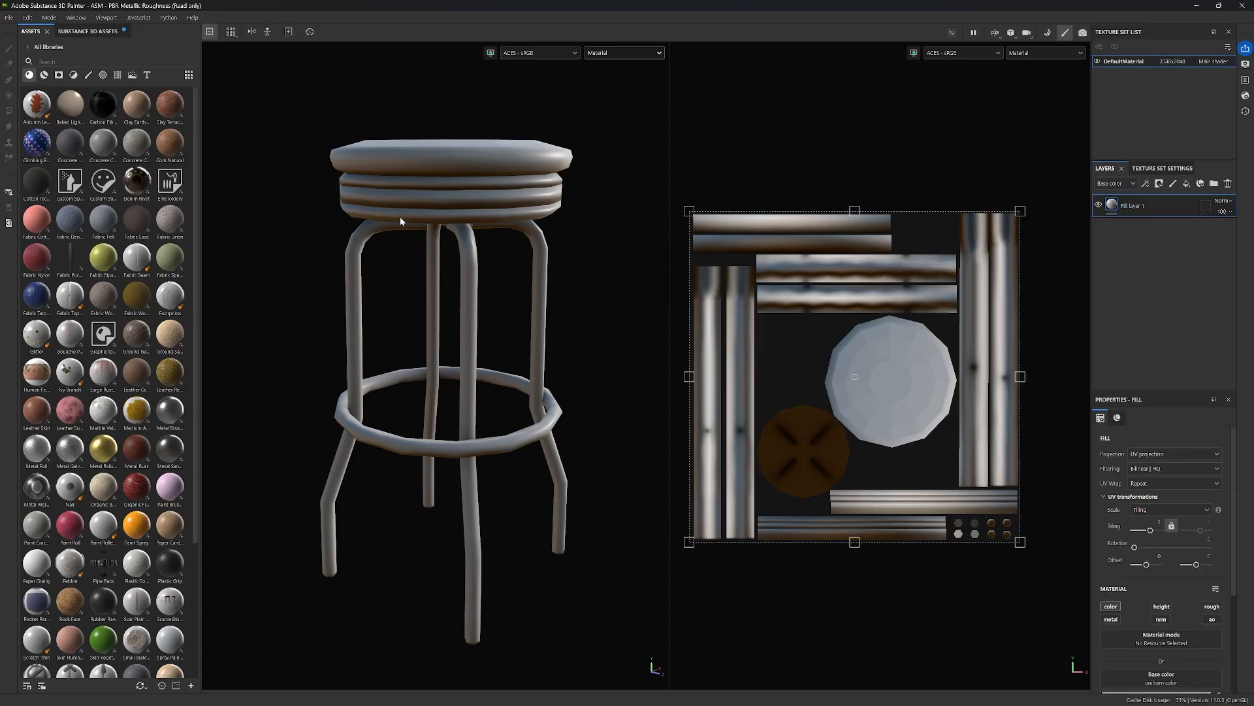
{"action": "double_click", "coordinate": [1134, 205]}
{"action": "type", "text": "Steel"}
{"action": "key", "text": "Return"}
Add a black mask to the Steel layer and keep its fill set to UV projection.
{"action": "left_click", "coordinate": [1158, 184]}
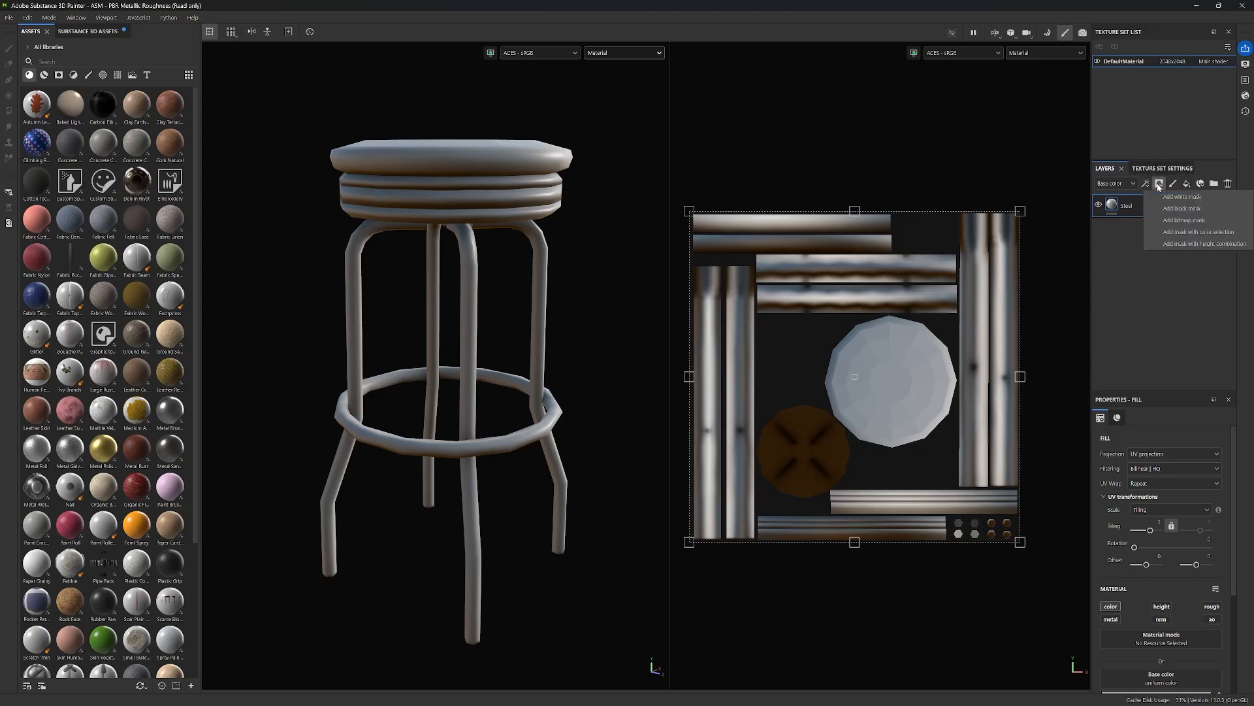
{"action": "left_click", "coordinate": [1180, 208]}
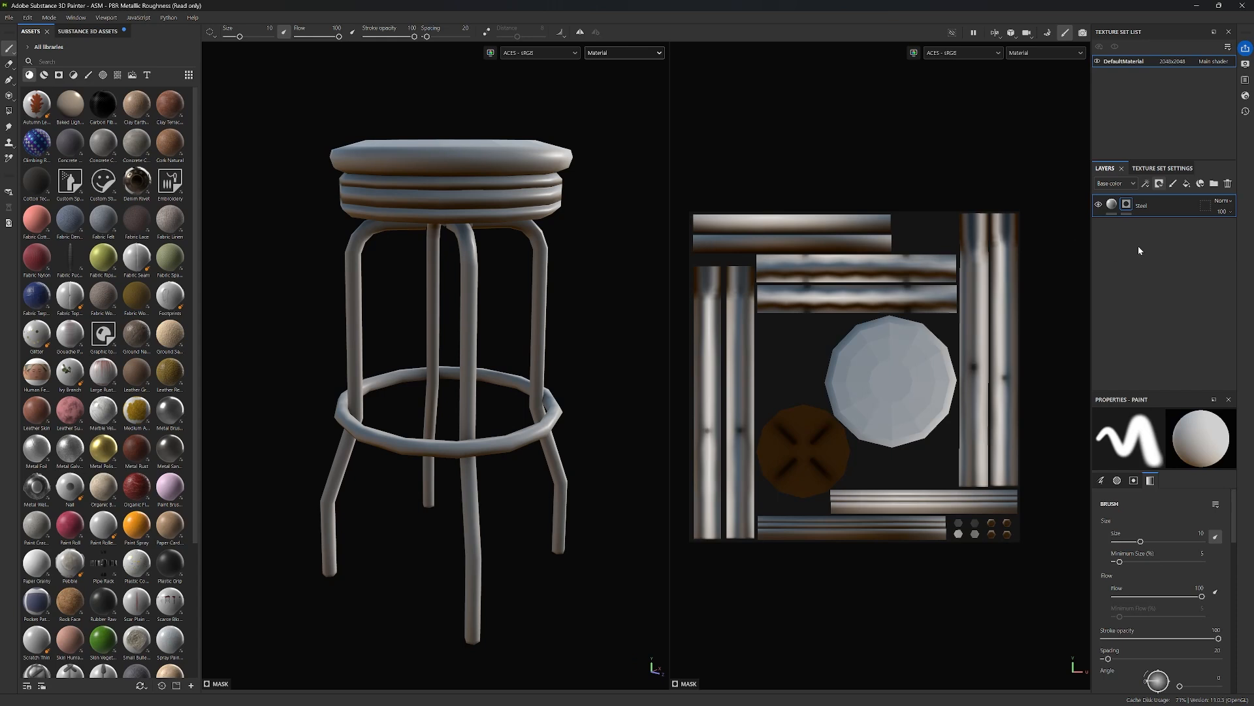
{"action": "left_click", "coordinate": [1111, 205]}
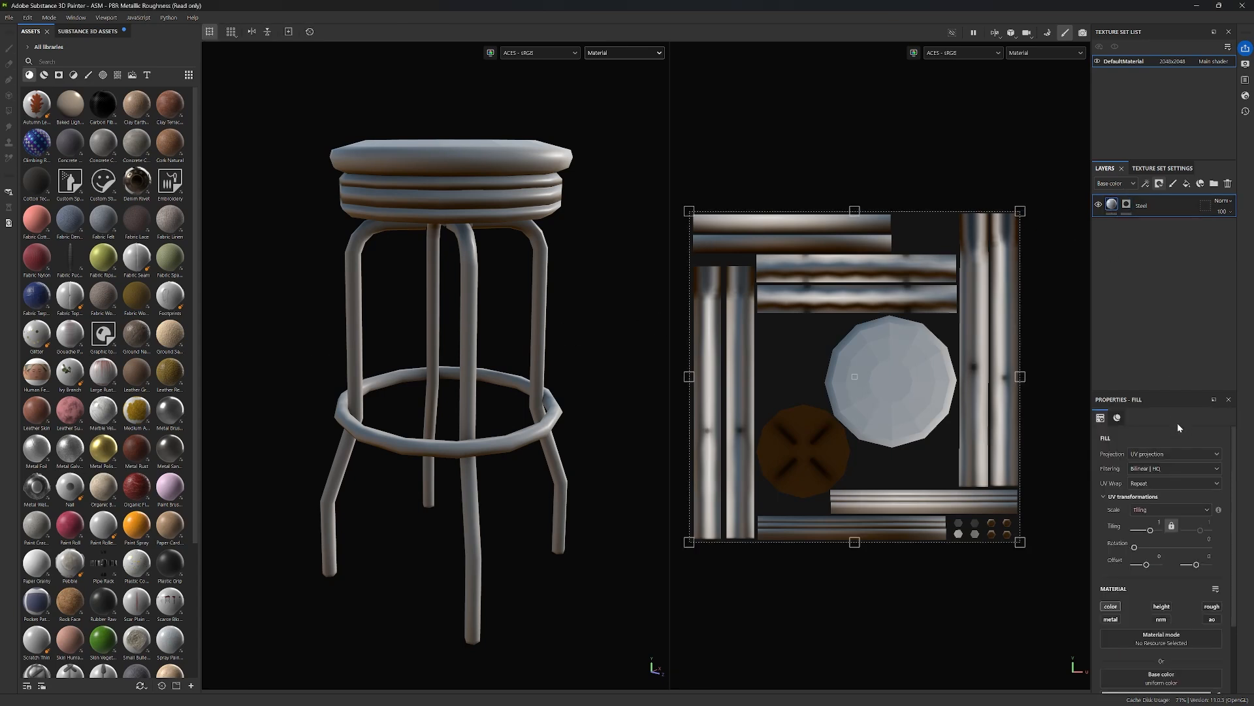
{"action": "left_click", "coordinate": [1174, 455]}
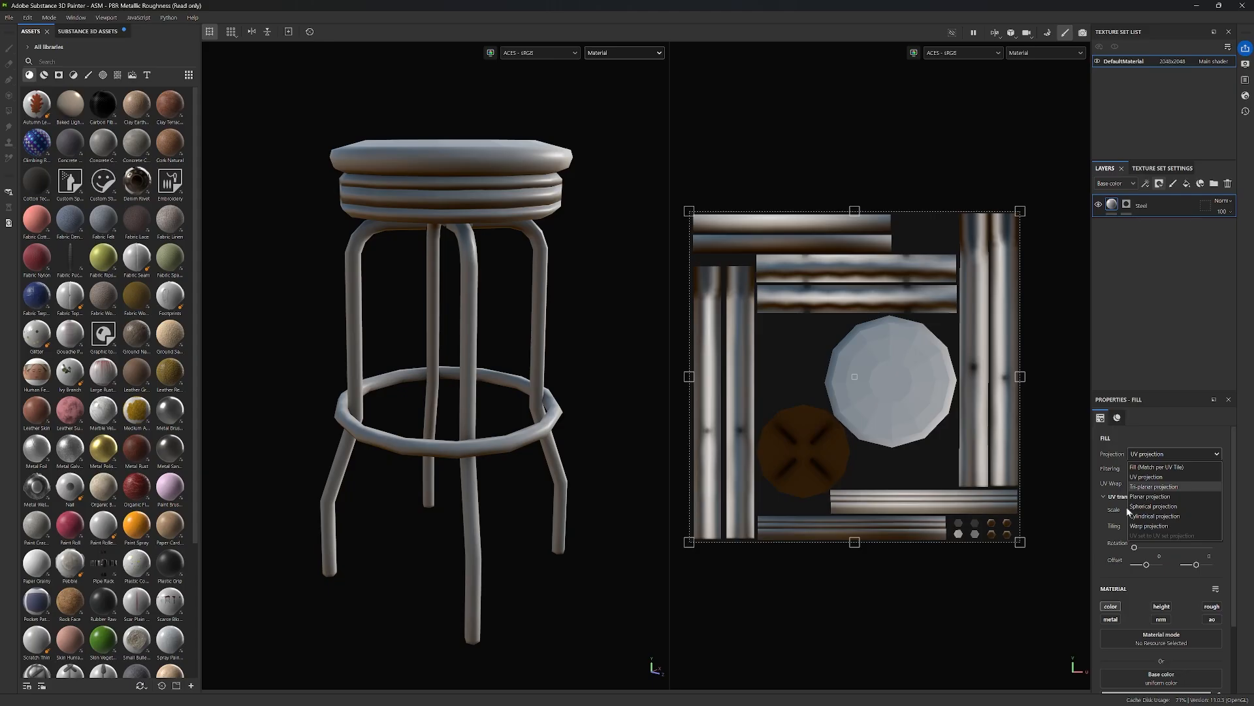
{"action": "left_click", "coordinate": [1162, 479]}
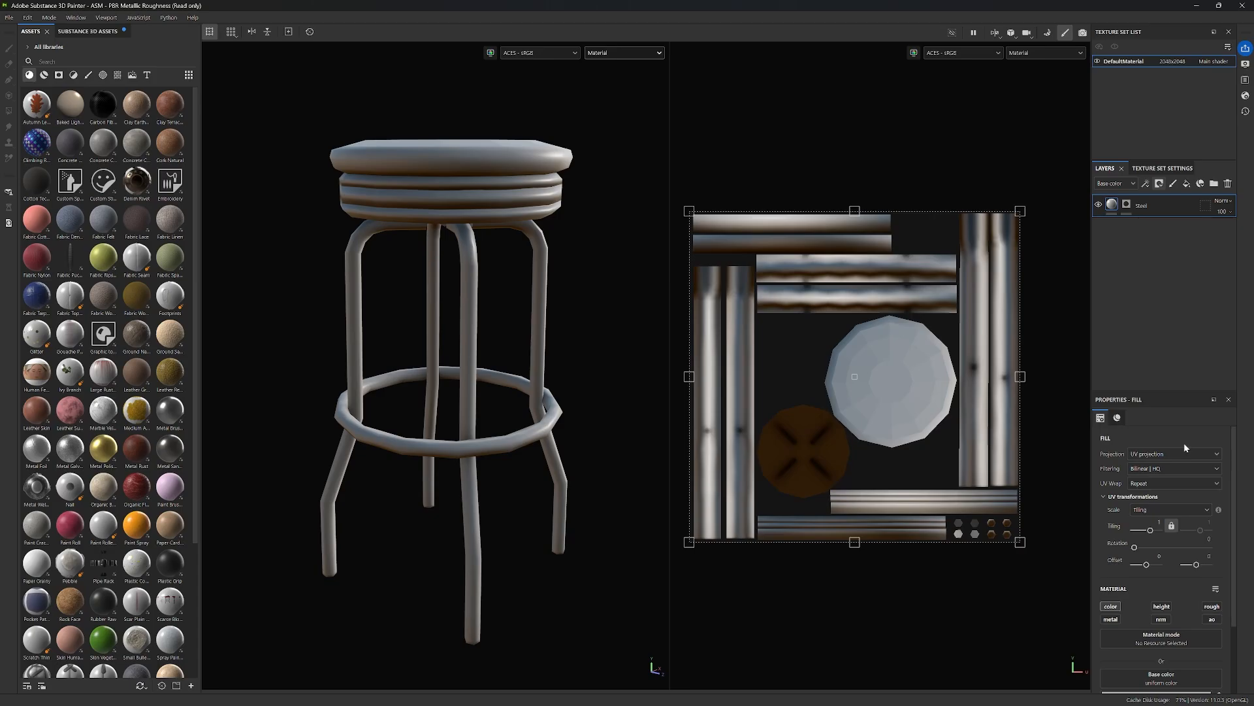
Enable the metallic, roughness, ambient occlusion and normal channels for the Steel fill, leaving height off.
{"action": "scroll", "coordinate": [1178, 445], "scroll_direction": "down", "scroll_amount": 2}
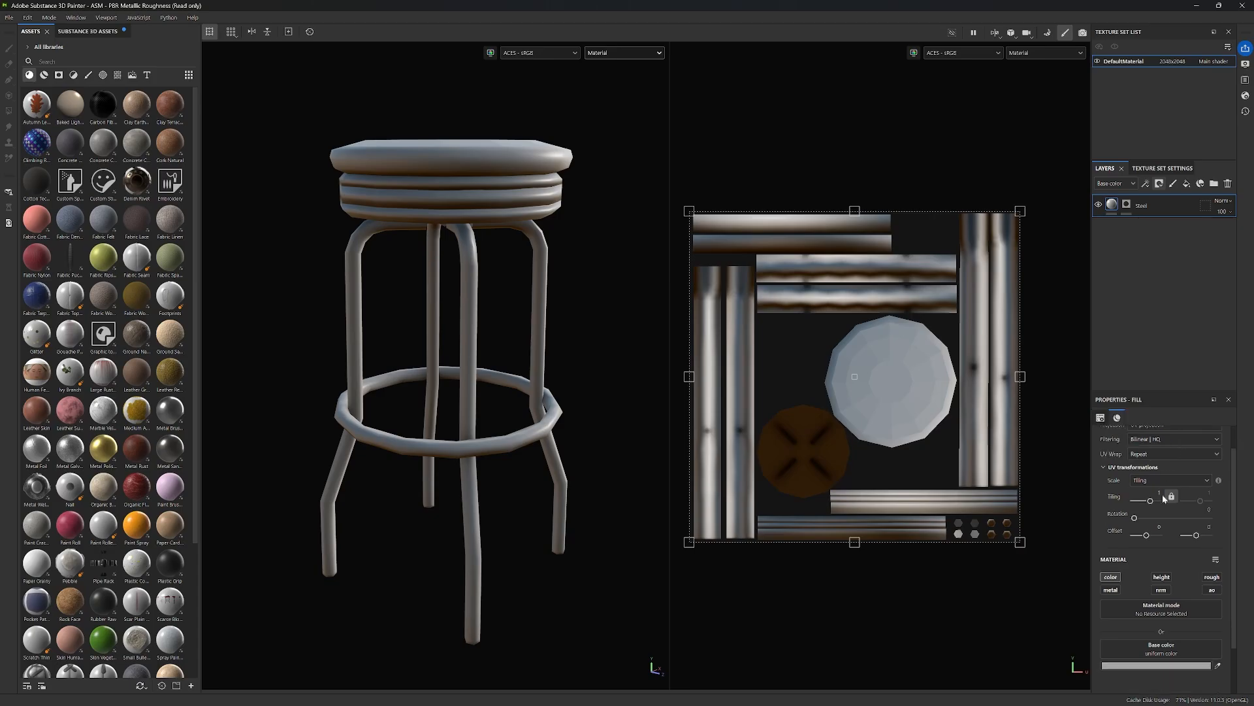
{"action": "left_click", "coordinate": [1111, 561]}
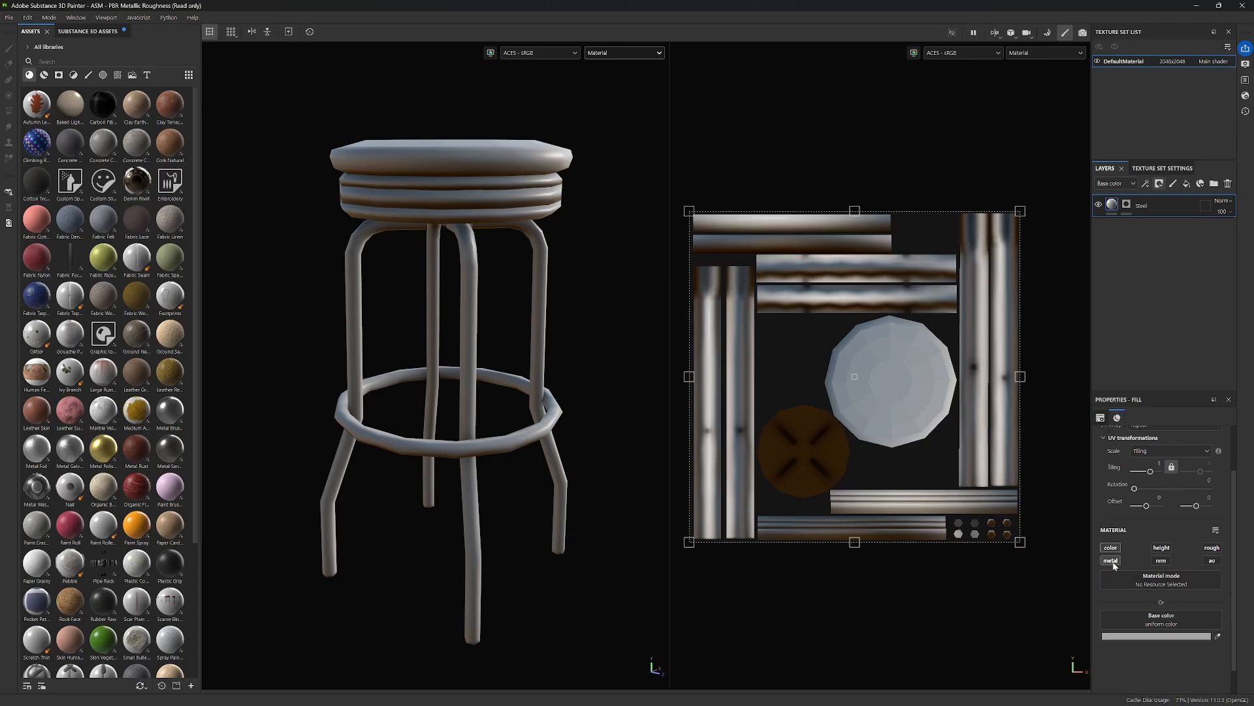
{"action": "left_click", "coordinate": [1212, 548]}
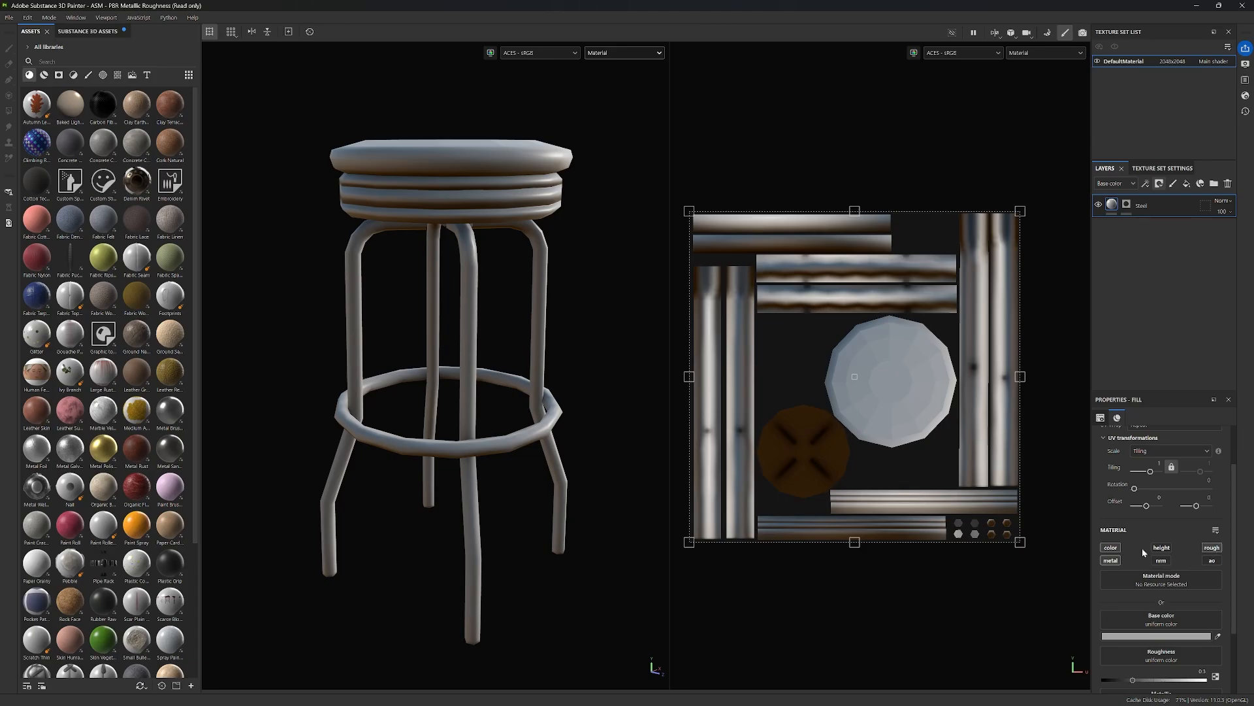
{"action": "left_click", "coordinate": [1213, 561]}
{"action": "left_click", "coordinate": [1161, 561]}
{"action": "left_click", "coordinate": [1160, 549]}
{"action": "scroll", "coordinate": [1165, 568], "scroll_direction": "down", "scroll_amount": 2}
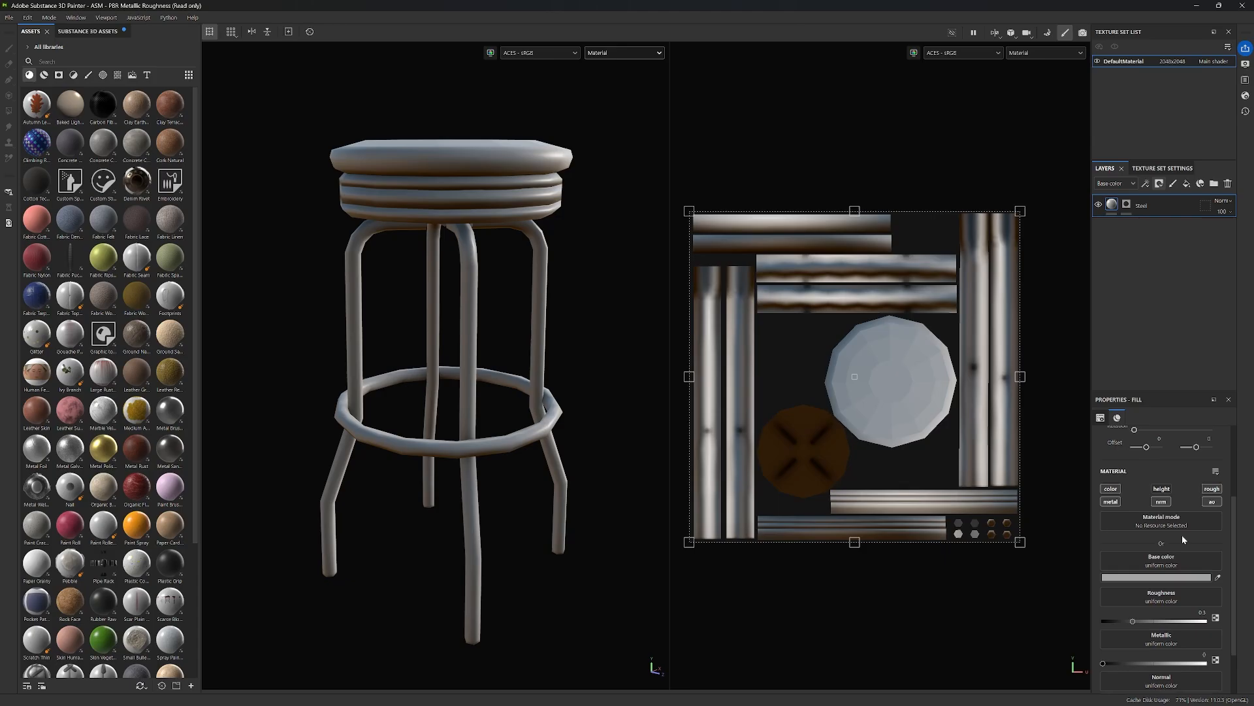
Set the Steel layer's base color to dark gray 676767.
{"action": "left_click", "coordinate": [1166, 577]}
{"action": "left_click_drag", "start_coordinate": [1035, 583], "coordinate": [1022, 624]}
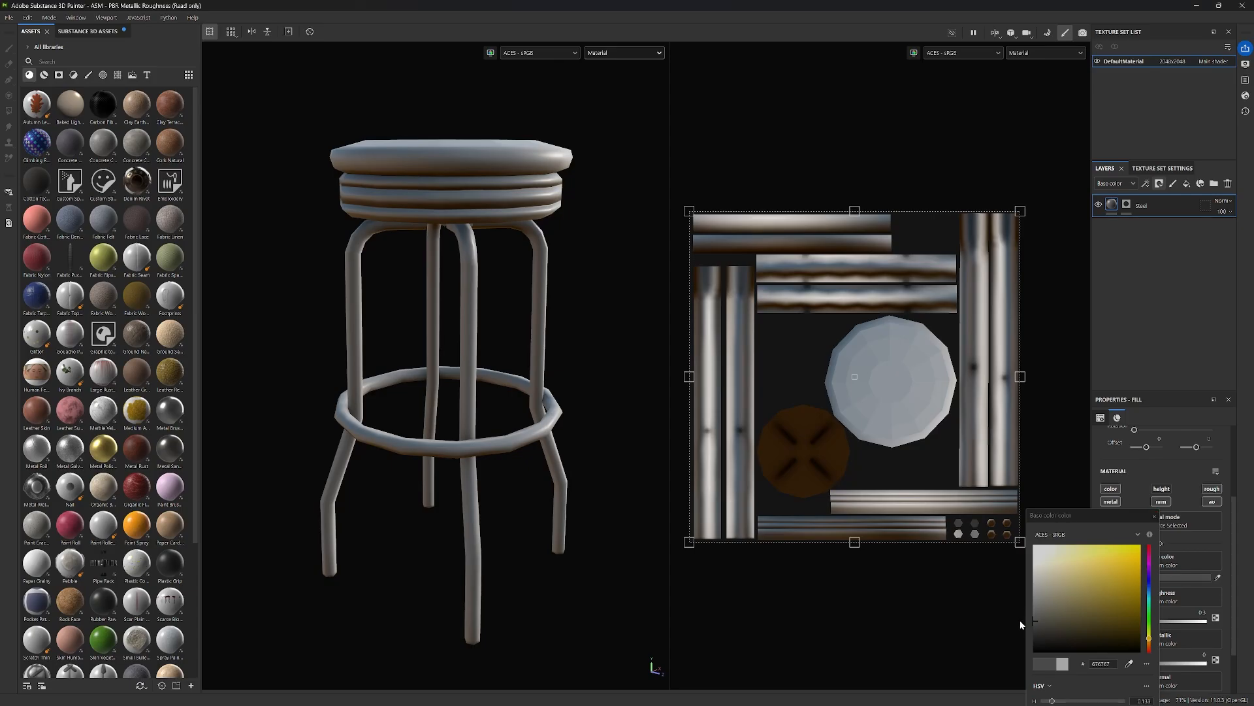
{"action": "left_click_drag", "start_coordinate": [1100, 512], "coordinate": [1022, 387]}
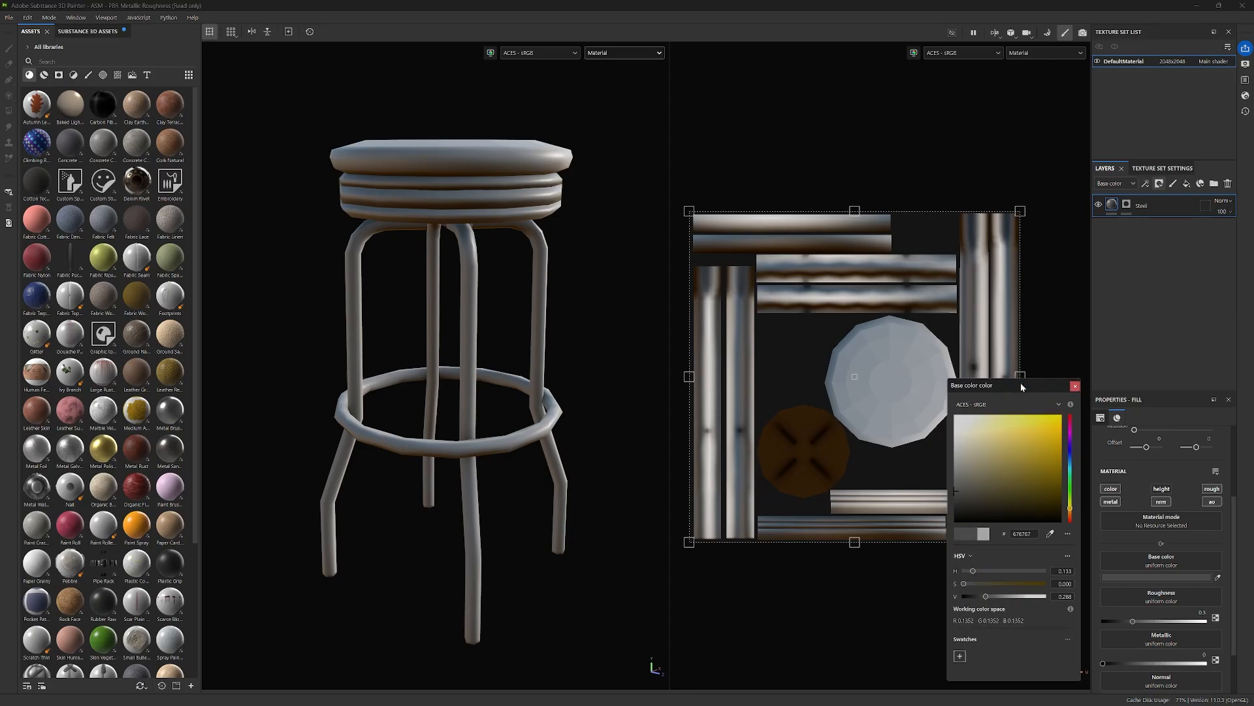
{"action": "left_click", "coordinate": [1075, 387]}
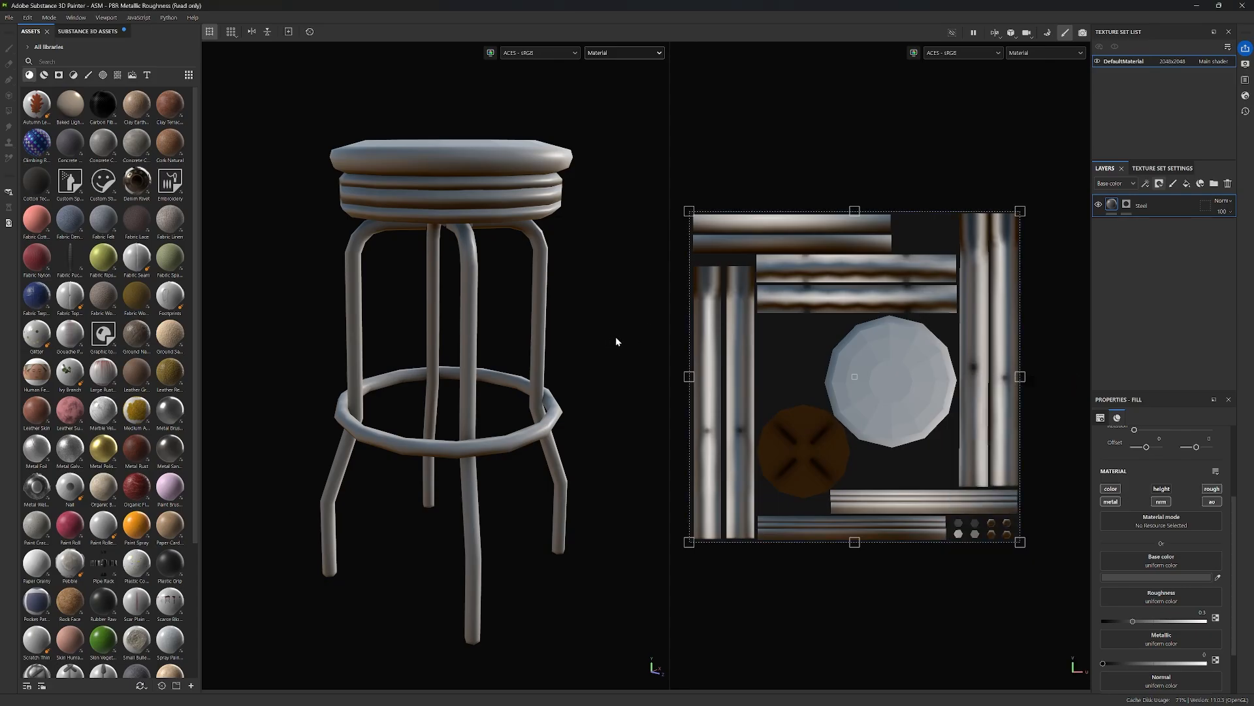
Show only the 3D view and fill the stool's legs and footrest ring into the Steel mask with Polygon Fill.
{"action": "key", "text": "F2"}
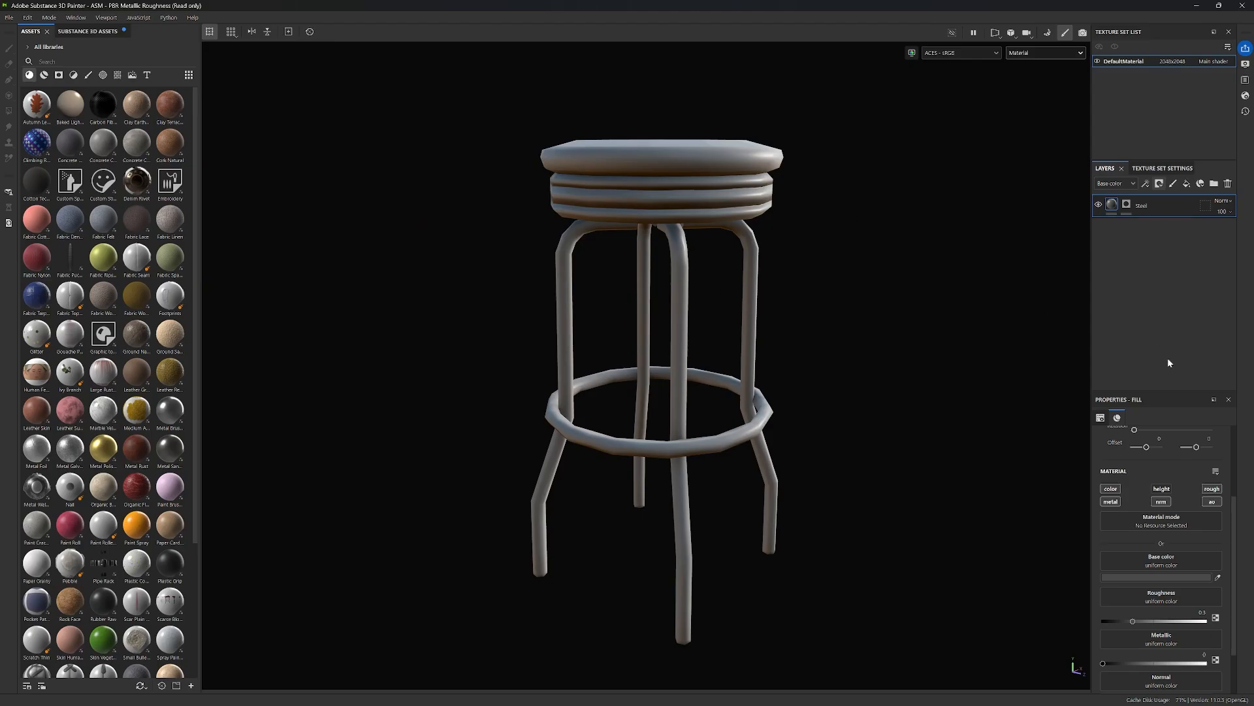
{"action": "left_click", "coordinate": [1127, 204]}
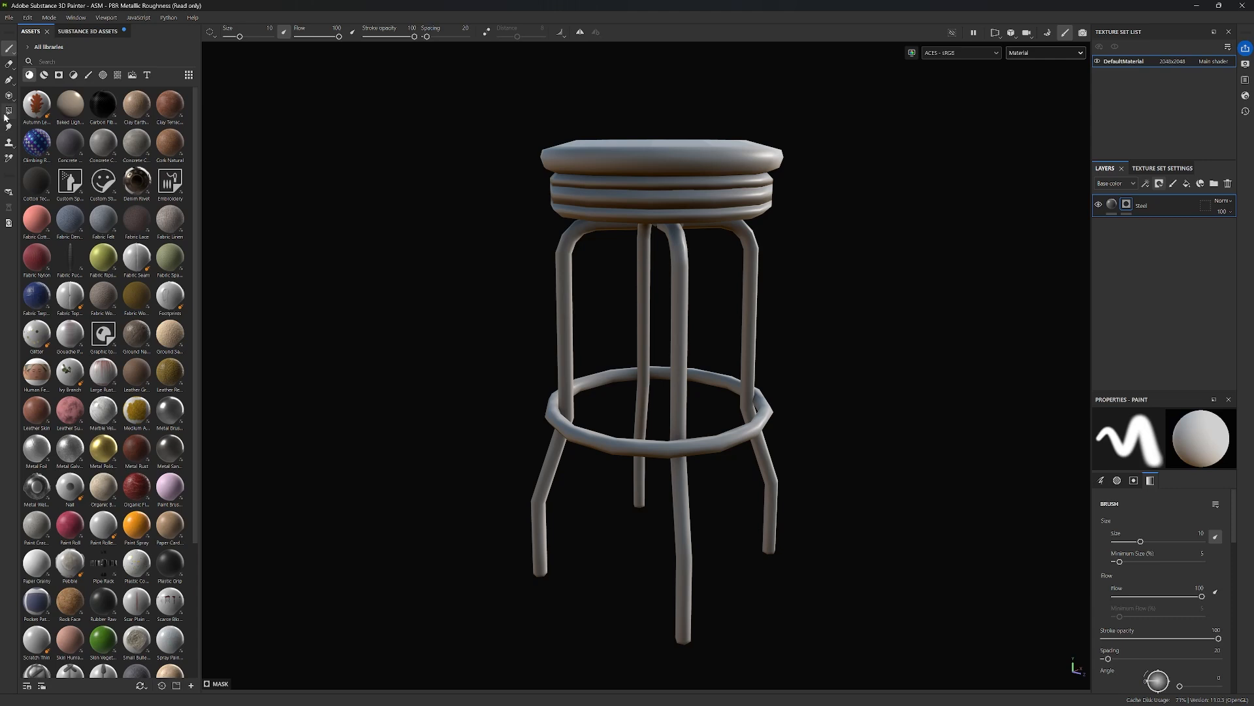
{"action": "left_click", "coordinate": [8, 112]}
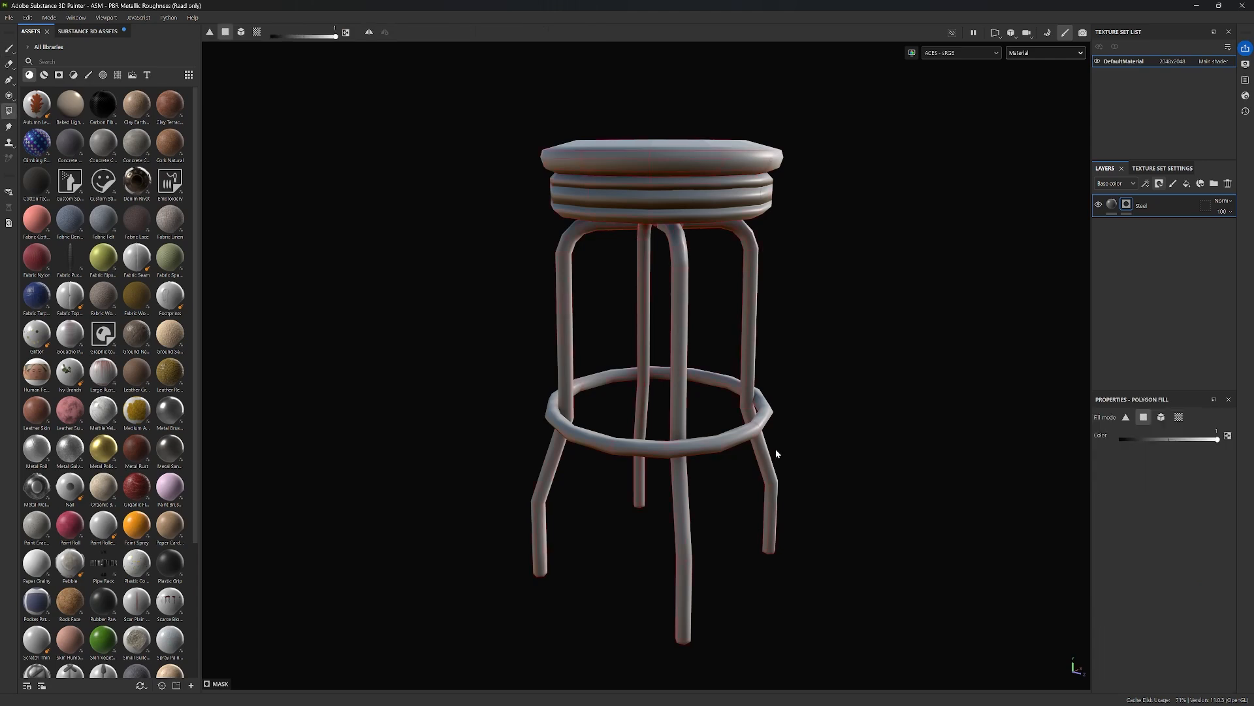
{"action": "left_click_drag", "start_coordinate": [863, 504], "coordinate": [871, 476], "text": "alt"}
{"action": "left_click_drag", "start_coordinate": [527, 394], "coordinate": [879, 688]}
Inspect the masked legs, their upper bends and the seat's underside from several angles for missed faces.
{"action": "scroll", "coordinate": [695, 280], "scroll_direction": "up", "scroll_amount": 2}
{"action": "left_click_drag", "start_coordinate": [853, 236], "coordinate": [825, 264], "text": "alt"}
{"action": "left_click_drag", "start_coordinate": [518, 183], "coordinate": [832, 270], "text": "alt"}
{"action": "scroll", "coordinate": [663, 162], "scroll_direction": "up", "scroll_amount": 5}
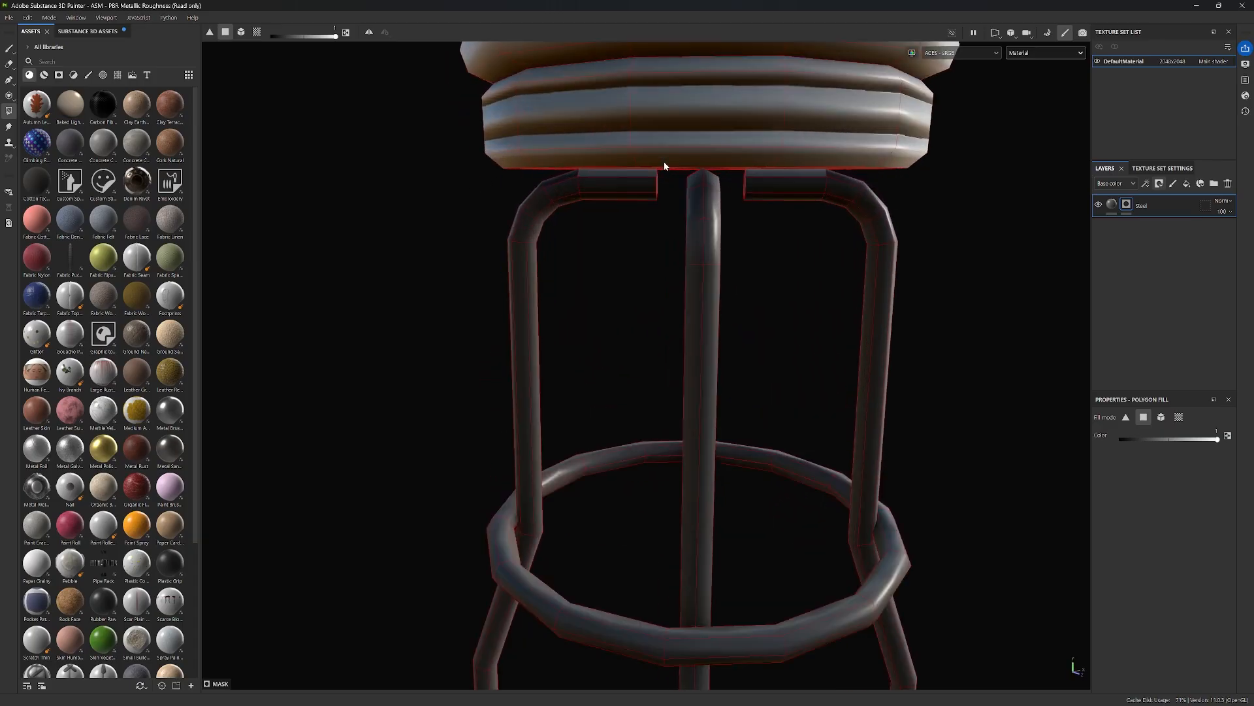
{"action": "left_click_drag", "start_coordinate": [466, 272], "coordinate": [507, 320], "text": "alt"}
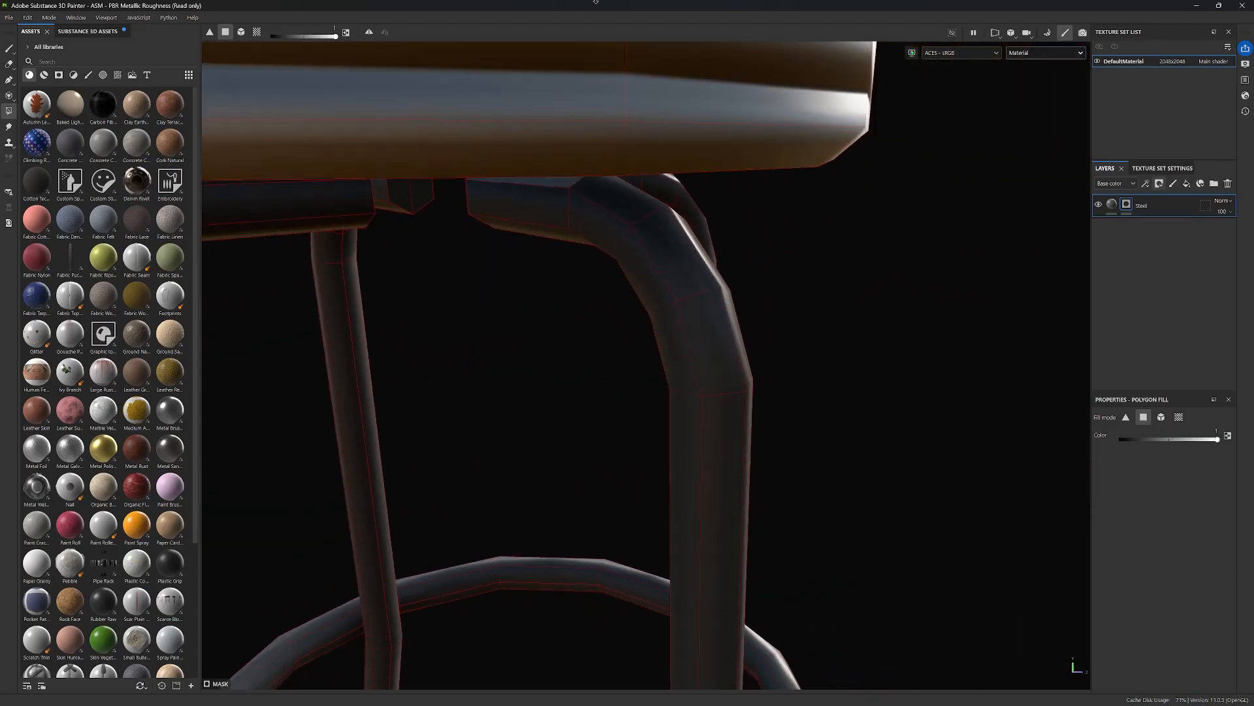
{"action": "scroll", "coordinate": [616, 73], "scroll_direction": "down", "scroll_amount": 4}
{"action": "left_click_drag", "start_coordinate": [615, 73], "coordinate": [902, 243], "text": "alt"}
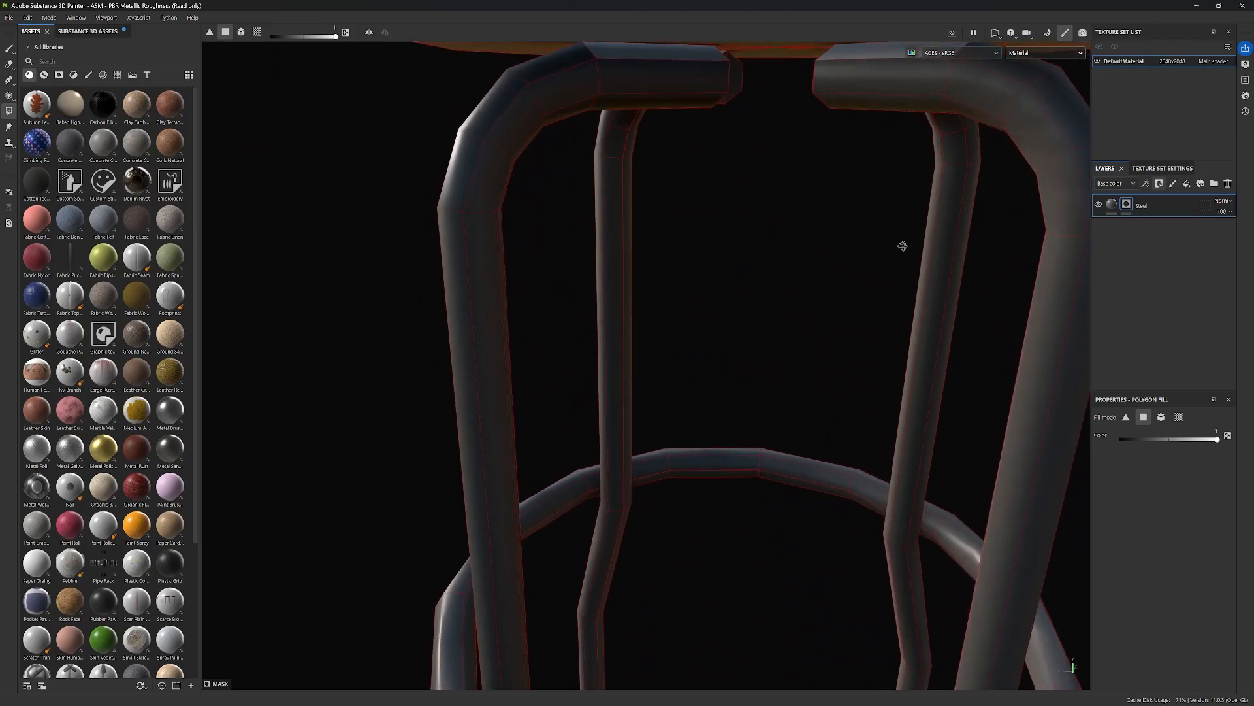
{"action": "key", "text": "alt"}
{"action": "left_click_drag", "start_coordinate": [852, 55], "coordinate": [651, 316], "text": "alt"}
{"action": "scroll", "coordinate": [730, 273], "scroll_direction": "down", "scroll_amount": 5}
{"action": "scroll", "coordinate": [651, 316], "scroll_direction": "up", "scroll_amount": 2}
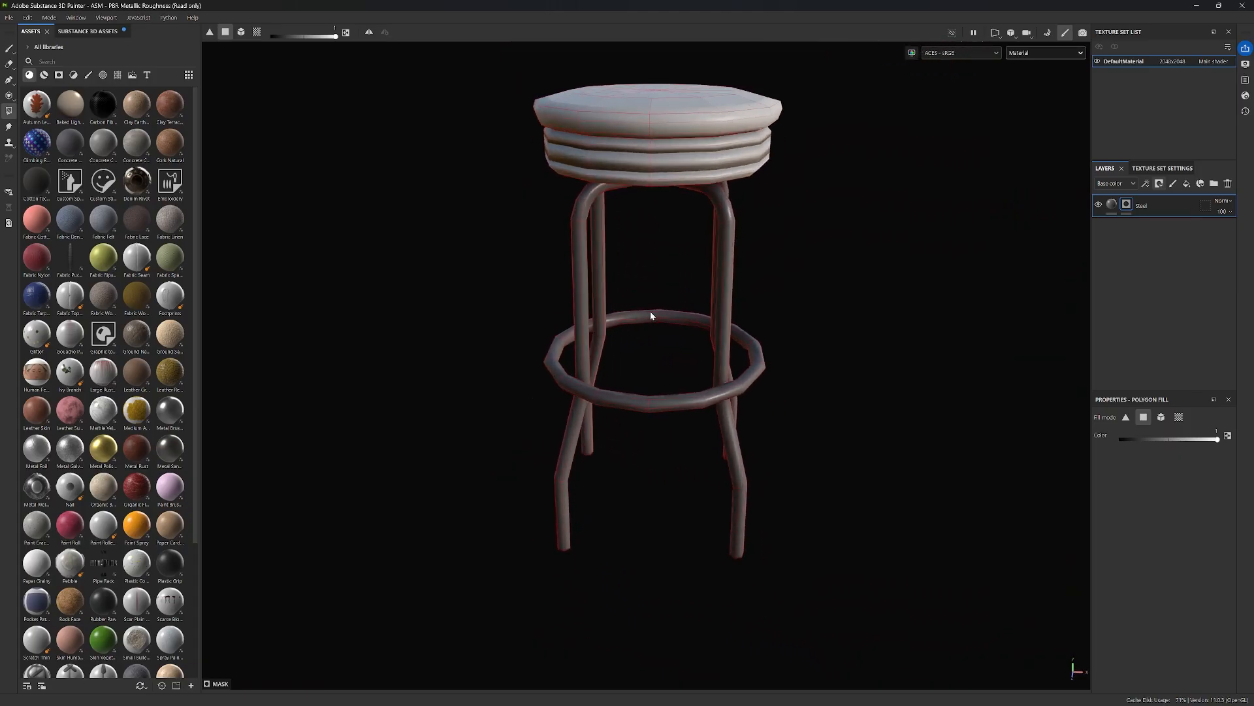
Show the 3D and UV views together and fill the seat's underside and ribbed side band into the Steel mask.
{"action": "key", "text": "F1"}
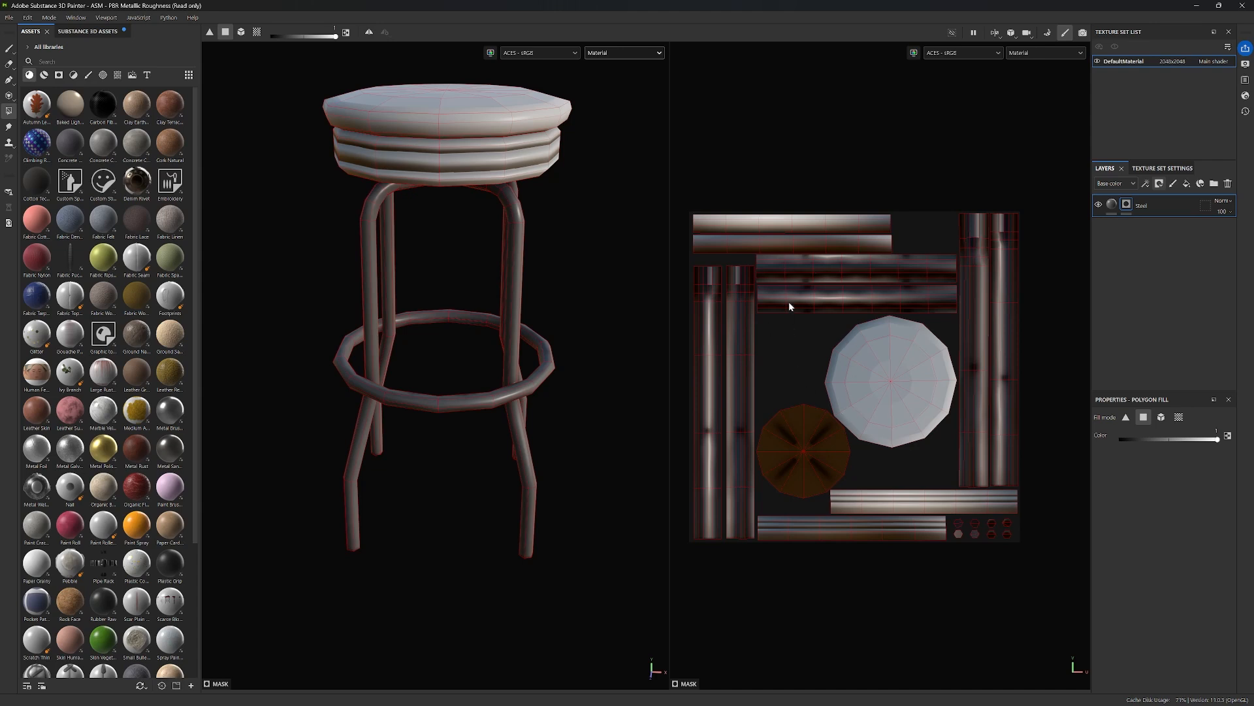
{"action": "scroll", "coordinate": [517, 198], "scroll_direction": "up", "scroll_amount": 2}
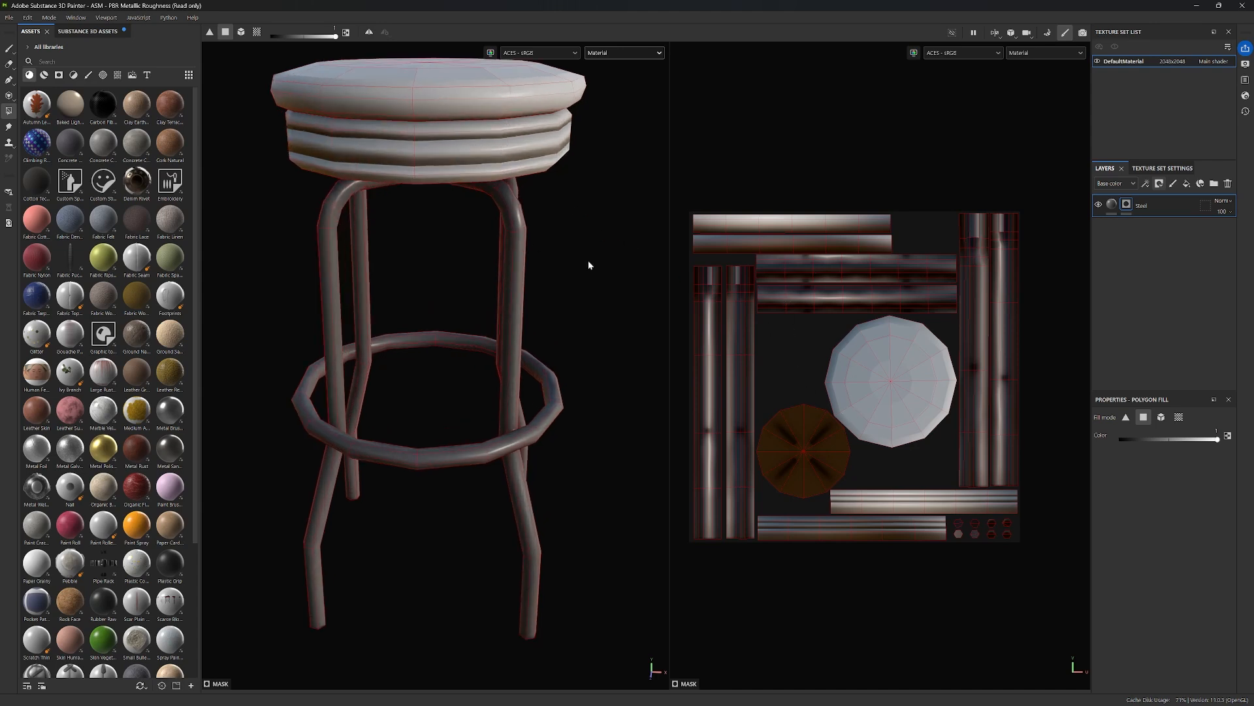
{"action": "left_click_drag", "start_coordinate": [606, 278], "coordinate": [587, 242], "text": "alt"}
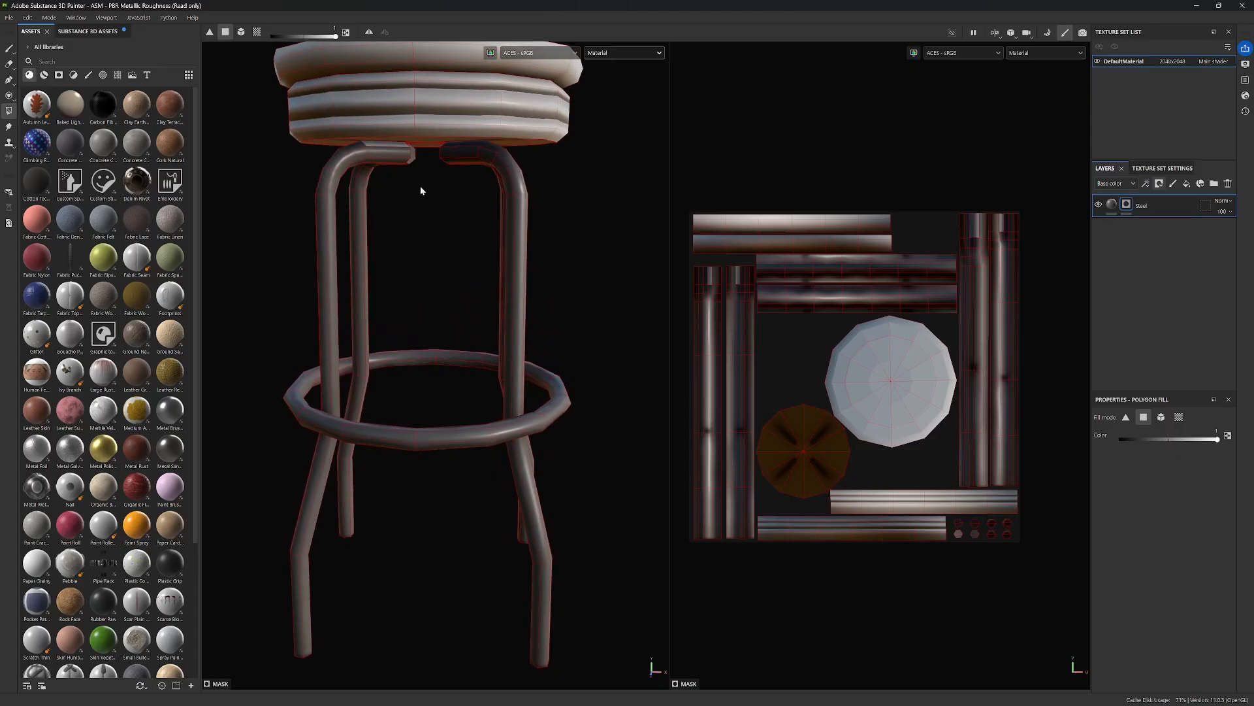
{"action": "left_click_drag", "start_coordinate": [233, 208], "coordinate": [613, 108]}
{"action": "middle_click_drag", "start_coordinate": [595, 123], "coordinate": [597, 182], "text": "alt"}
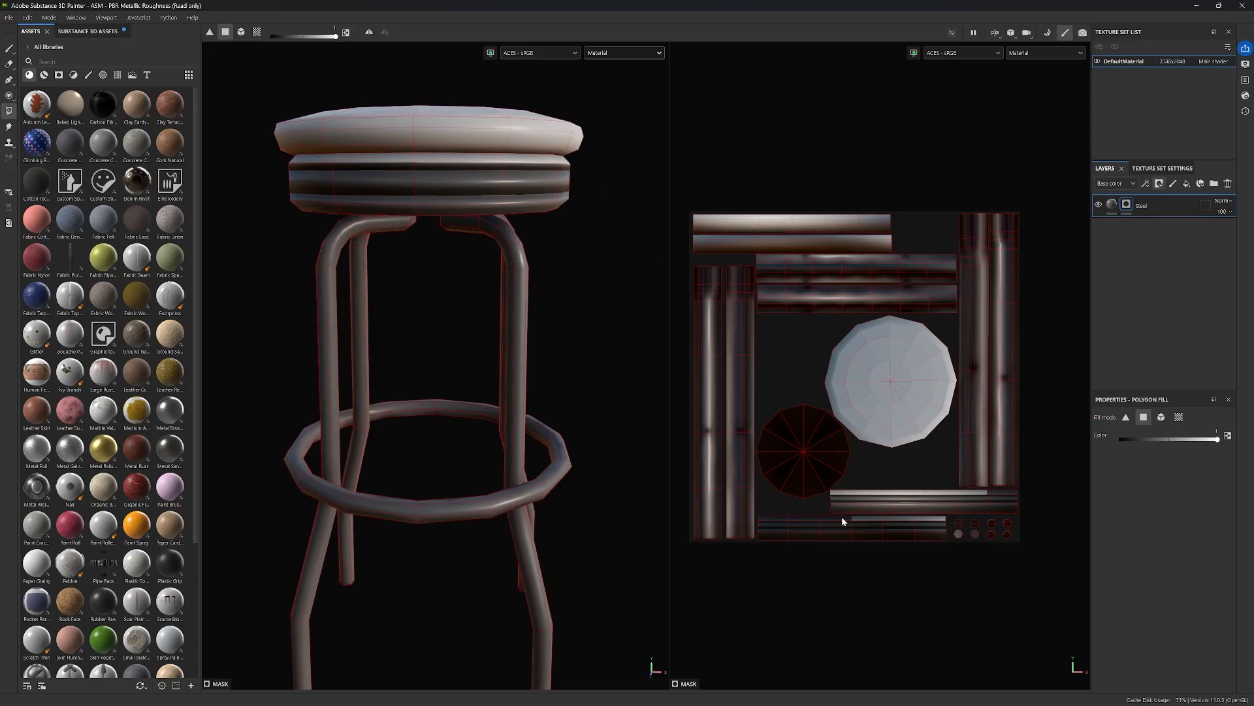
Fill the remaining unmasked faces of the seat band's strips in the UV layout.
{"action": "left_click", "coordinate": [905, 519]}
{"action": "left_click", "coordinate": [932, 519]}
{"action": "left_click", "coordinate": [973, 493]}
{"action": "left_click", "coordinate": [924, 494]}
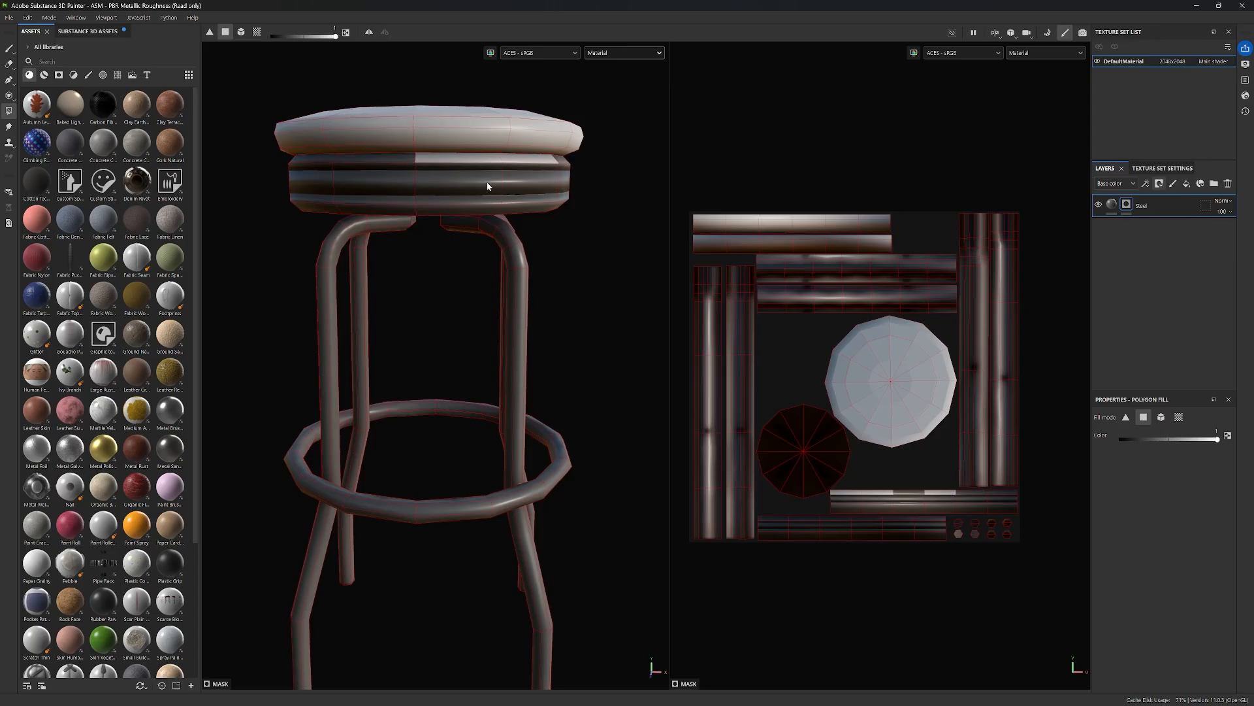
Examine the hexagonal leg end caps in the UV layout for faces missing from the Steel mask.
{"action": "scroll", "coordinate": [952, 491], "scroll_direction": "up", "scroll_amount": 1}
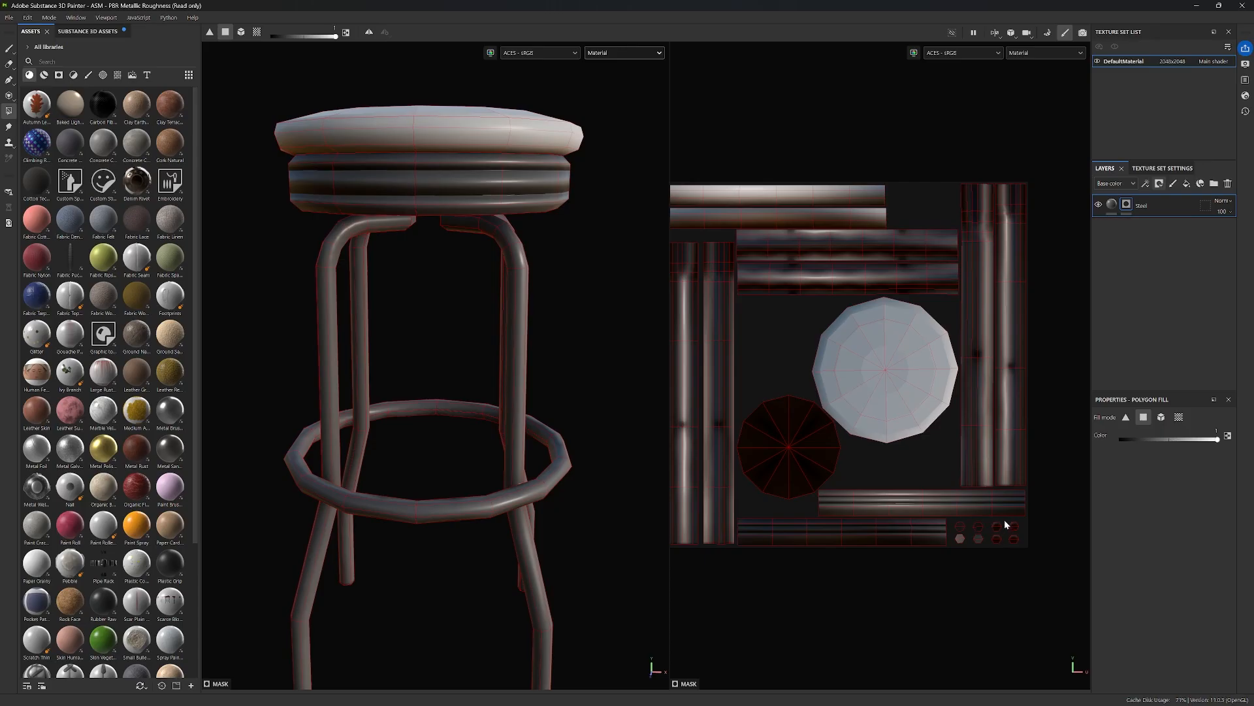
{"action": "scroll", "coordinate": [1006, 519], "scroll_direction": "up", "scroll_amount": 8}
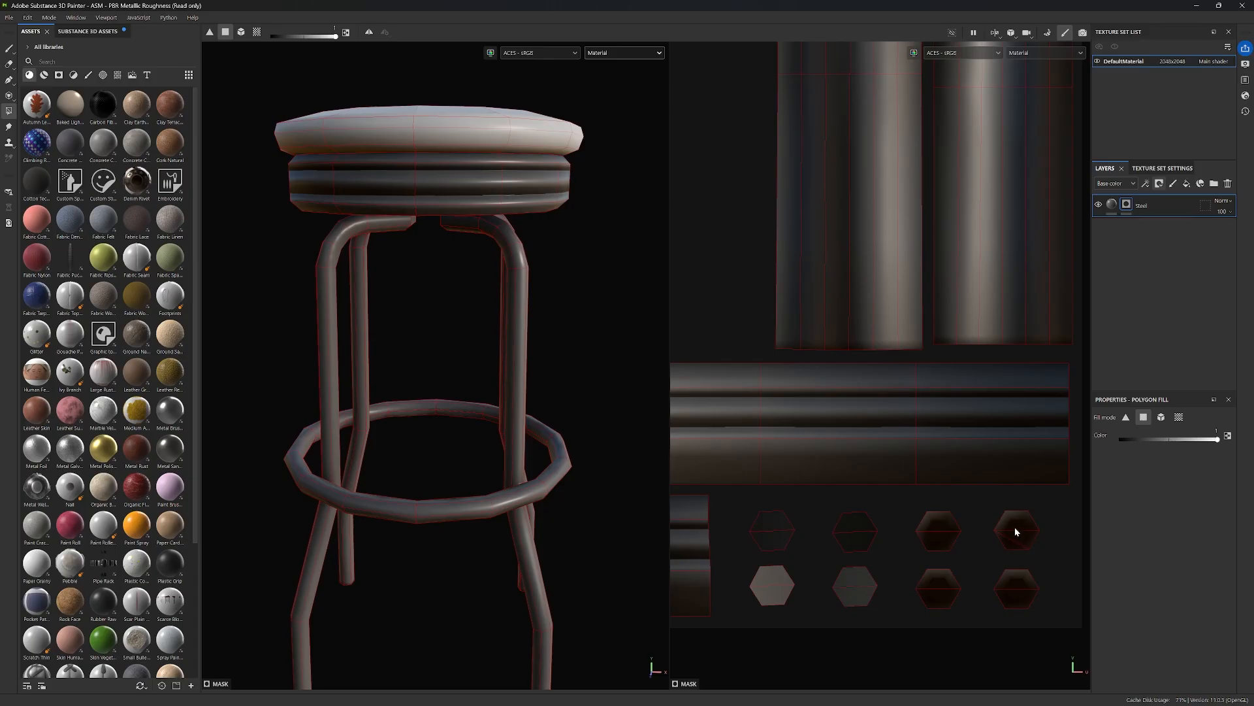
{"action": "scroll", "coordinate": [1016, 529], "scroll_direction": "up", "scroll_amount": 3}
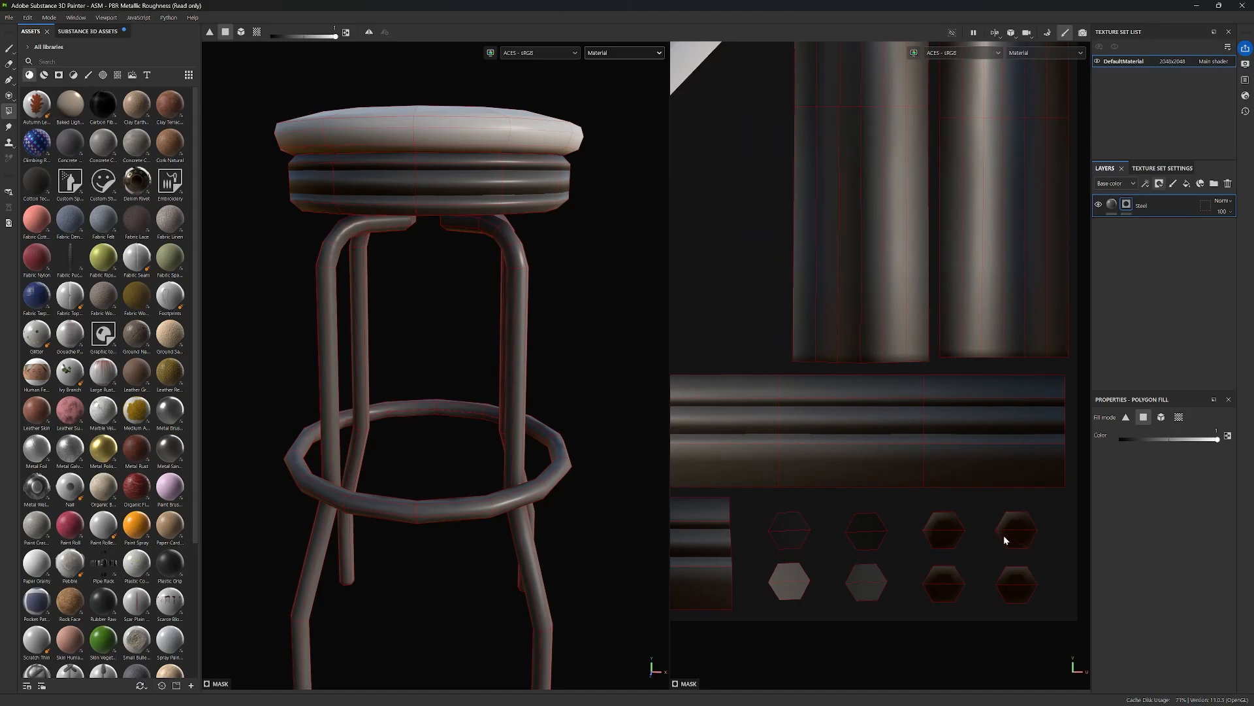
{"action": "scroll", "coordinate": [1014, 530], "scroll_direction": "down", "scroll_amount": 5}
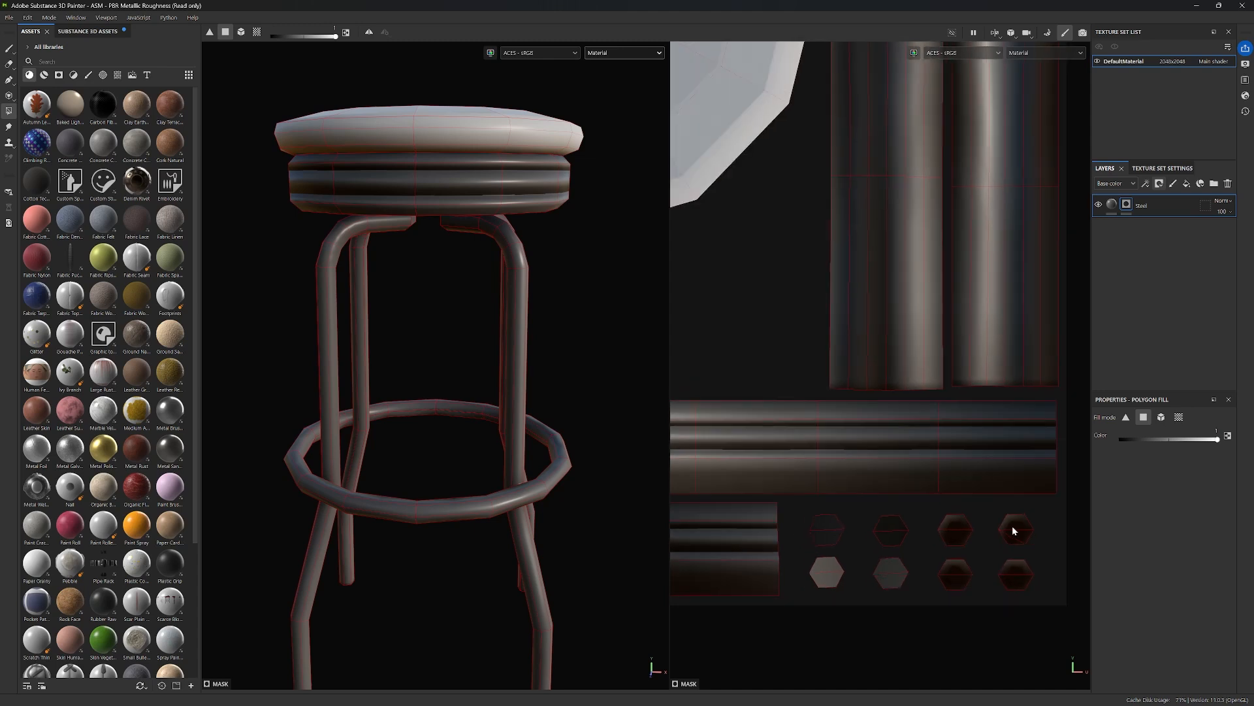
{"action": "scroll", "coordinate": [1013, 525], "scroll_direction": "down", "scroll_amount": 2}
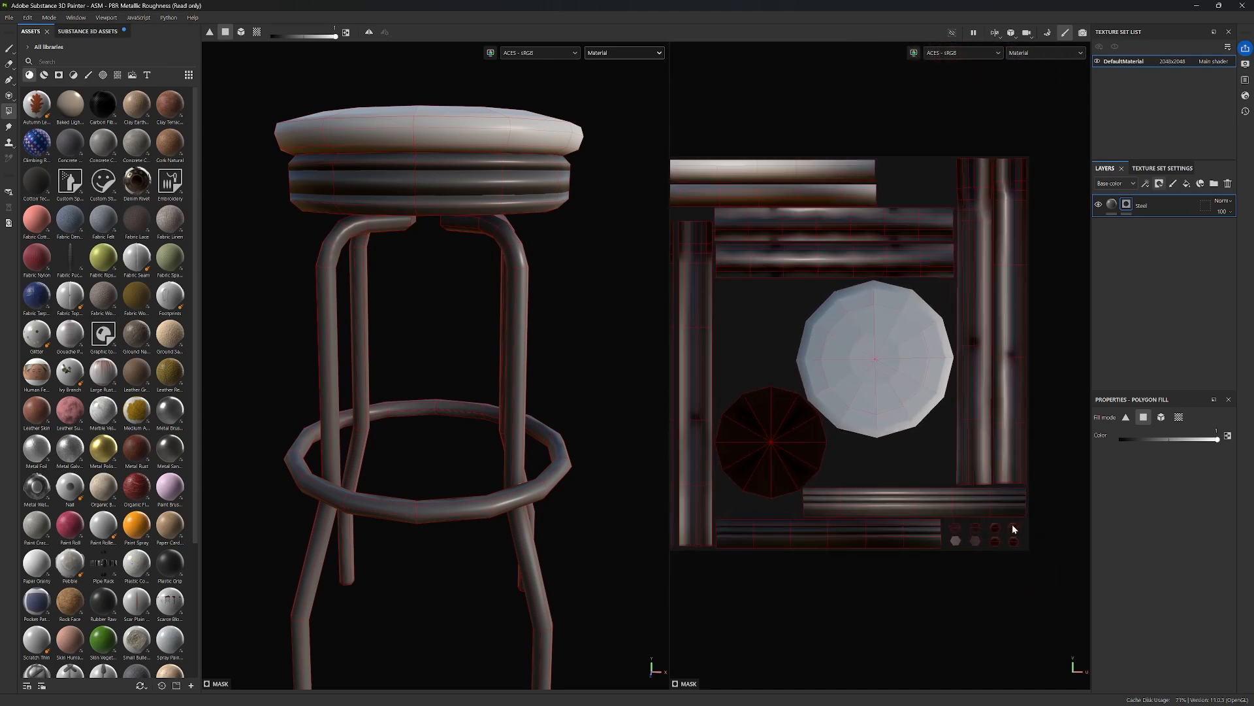
{"action": "scroll", "coordinate": [1012, 524], "scroll_direction": "up", "scroll_amount": 5}
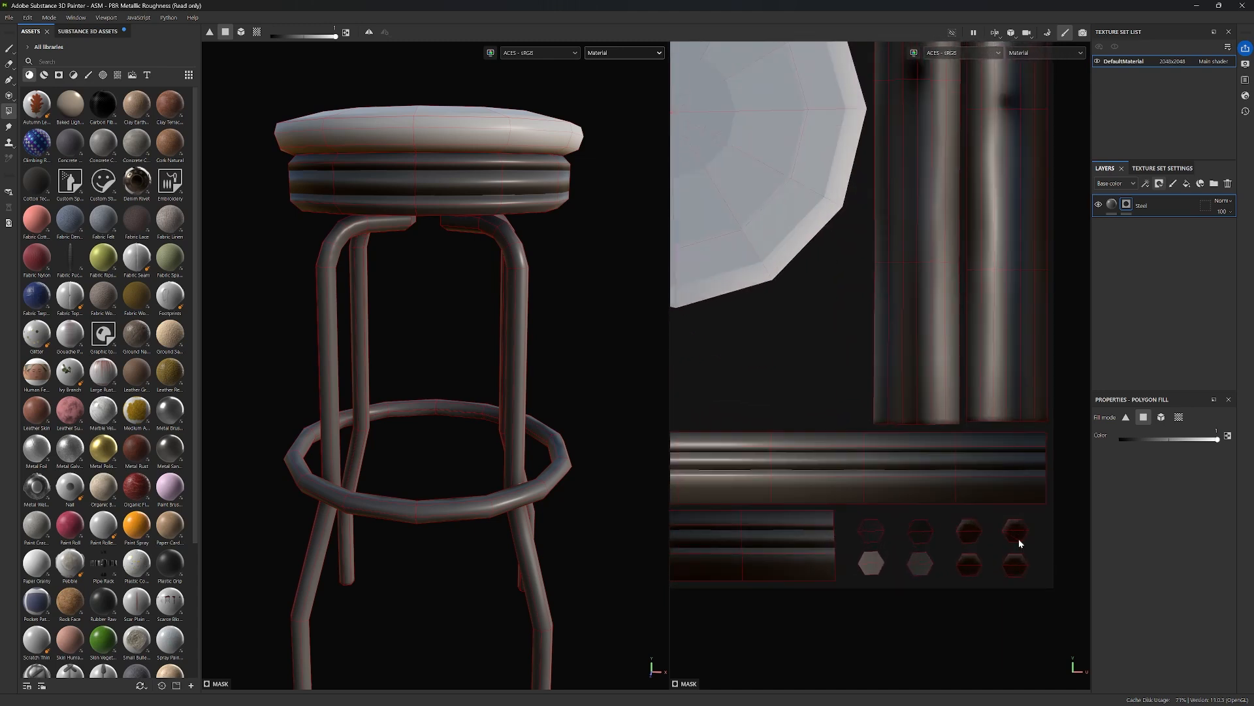
{"action": "scroll", "coordinate": [1018, 538], "scroll_direction": "down", "scroll_amount": 3}
{"action": "scroll", "coordinate": [1009, 535], "scroll_direction": "up", "scroll_amount": 3}
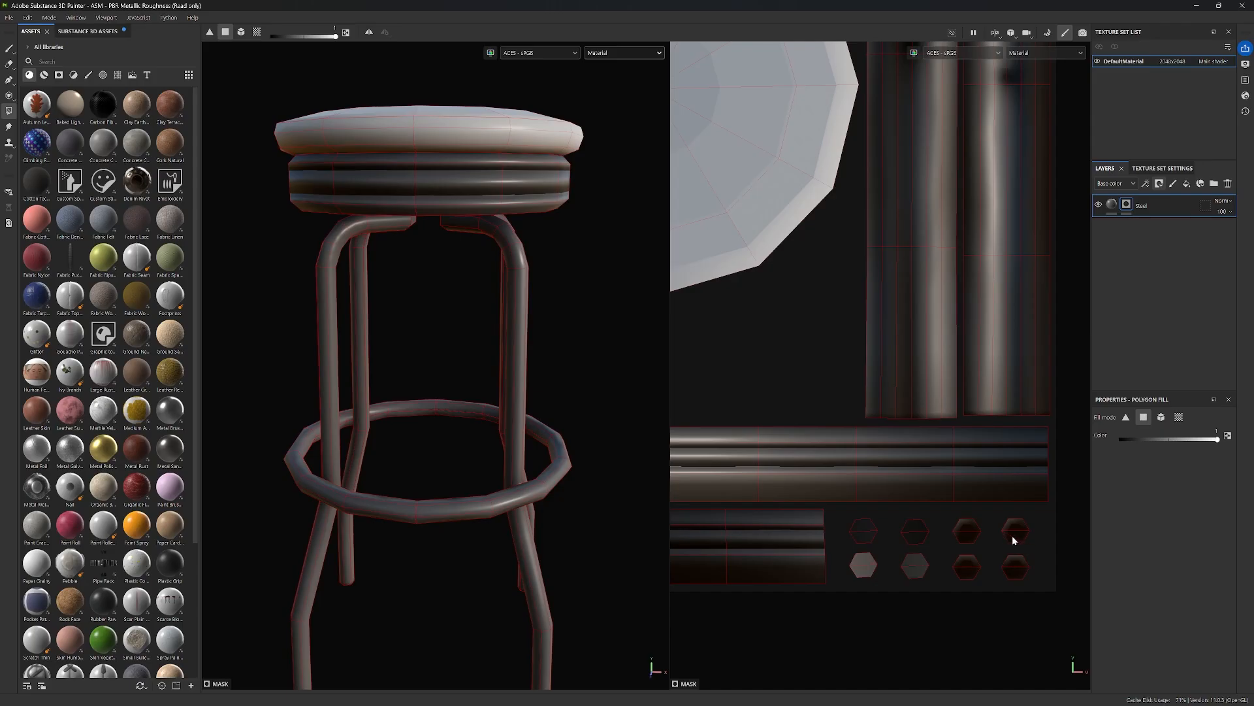
{"action": "key", "text": "f"}
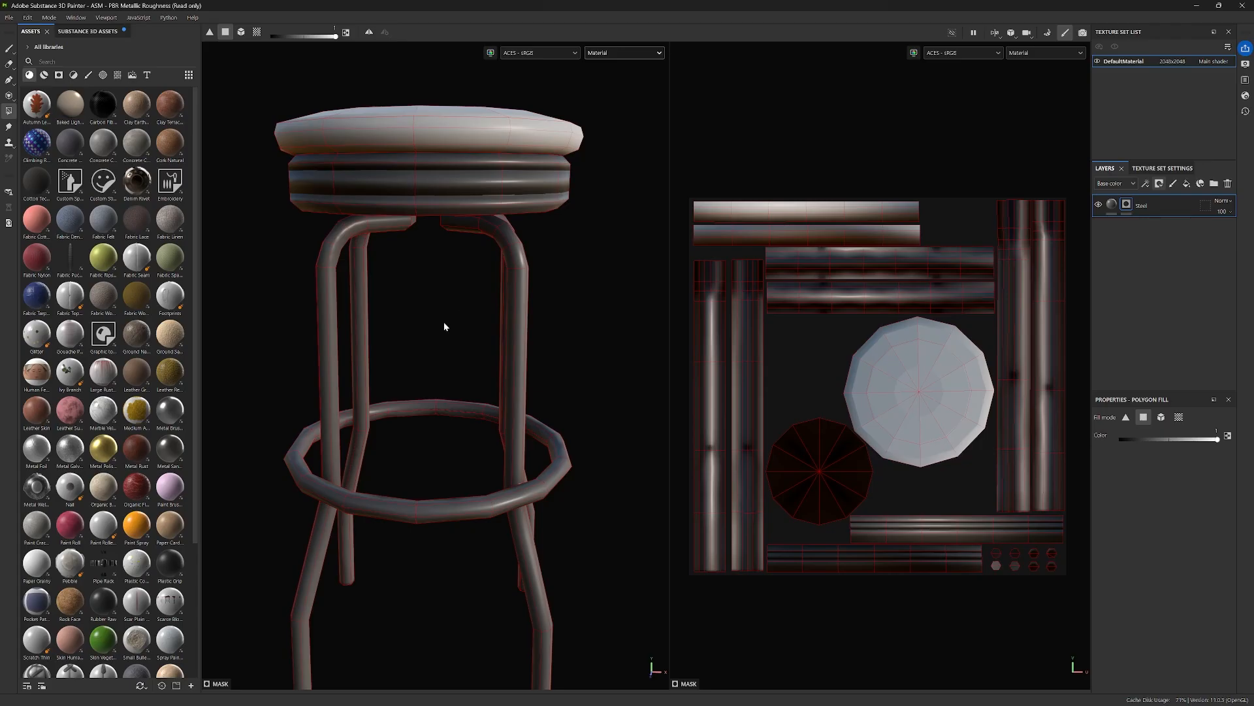
Show only the 3D view, erase one leg's straight section from the Steel mask with fill color 0, and refill it with color 1.
{"action": "middle_click_drag", "start_coordinate": [445, 324], "coordinate": [475, 328]}
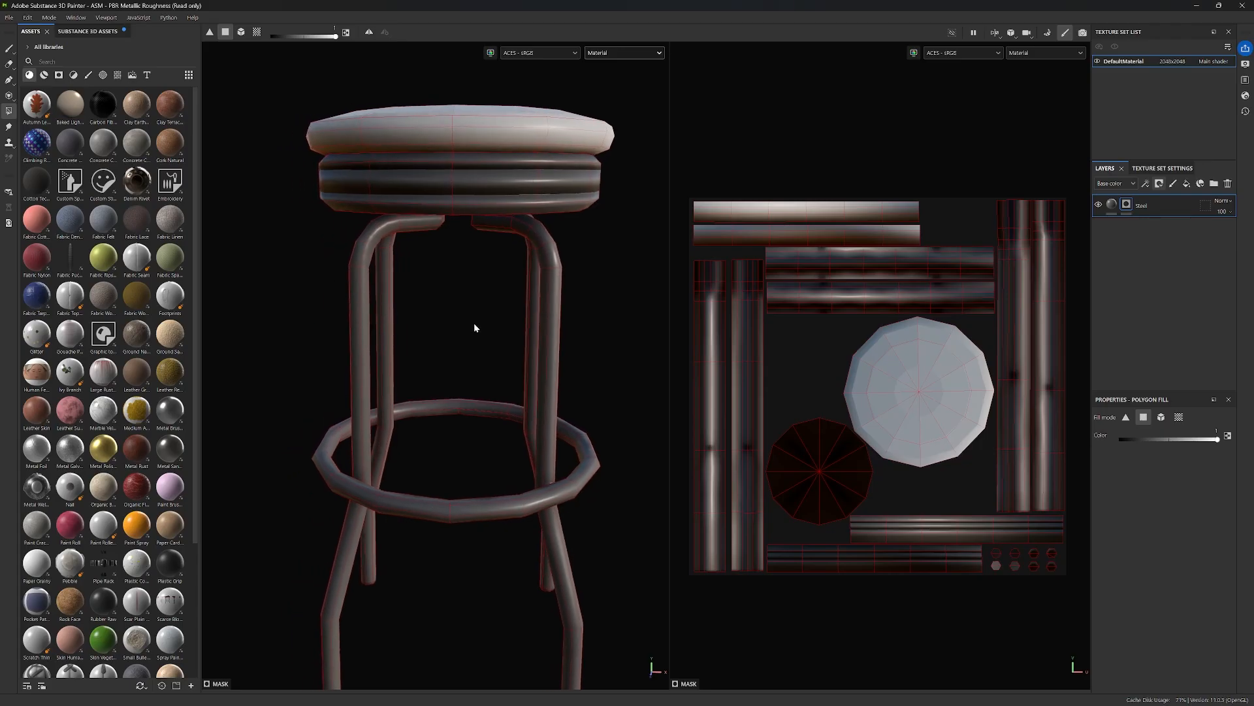
{"action": "key", "text": "F2"}
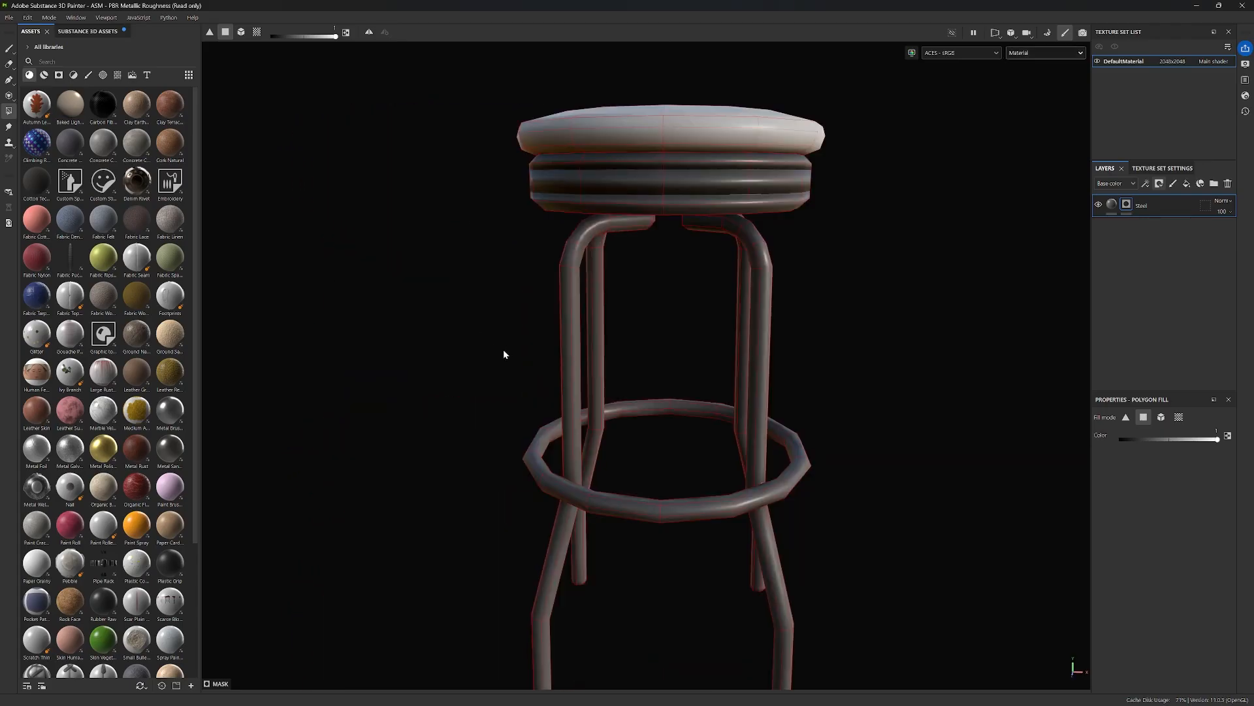
{"action": "left_click_drag", "start_coordinate": [643, 326], "coordinate": [727, 314], "text": "alt"}
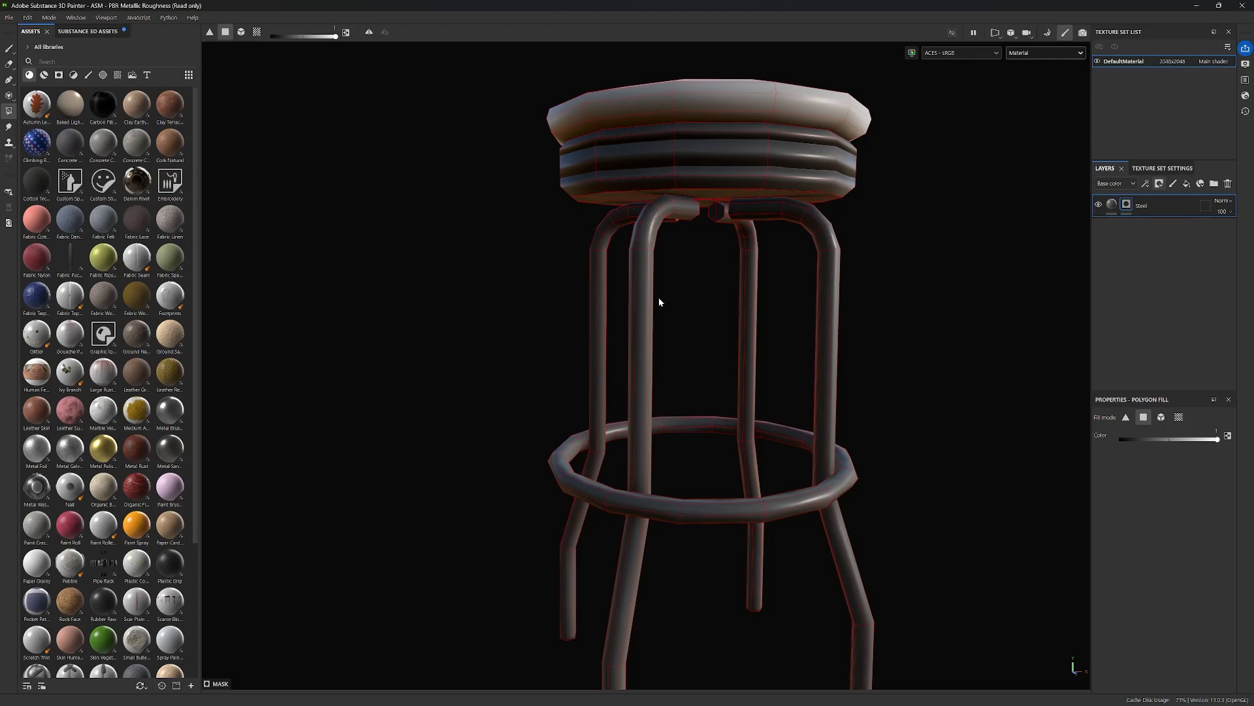
{"action": "left_click_drag", "start_coordinate": [335, 36], "coordinate": [258, 38]}
{"action": "left_click_drag", "start_coordinate": [620, 347], "coordinate": [664, 350]}
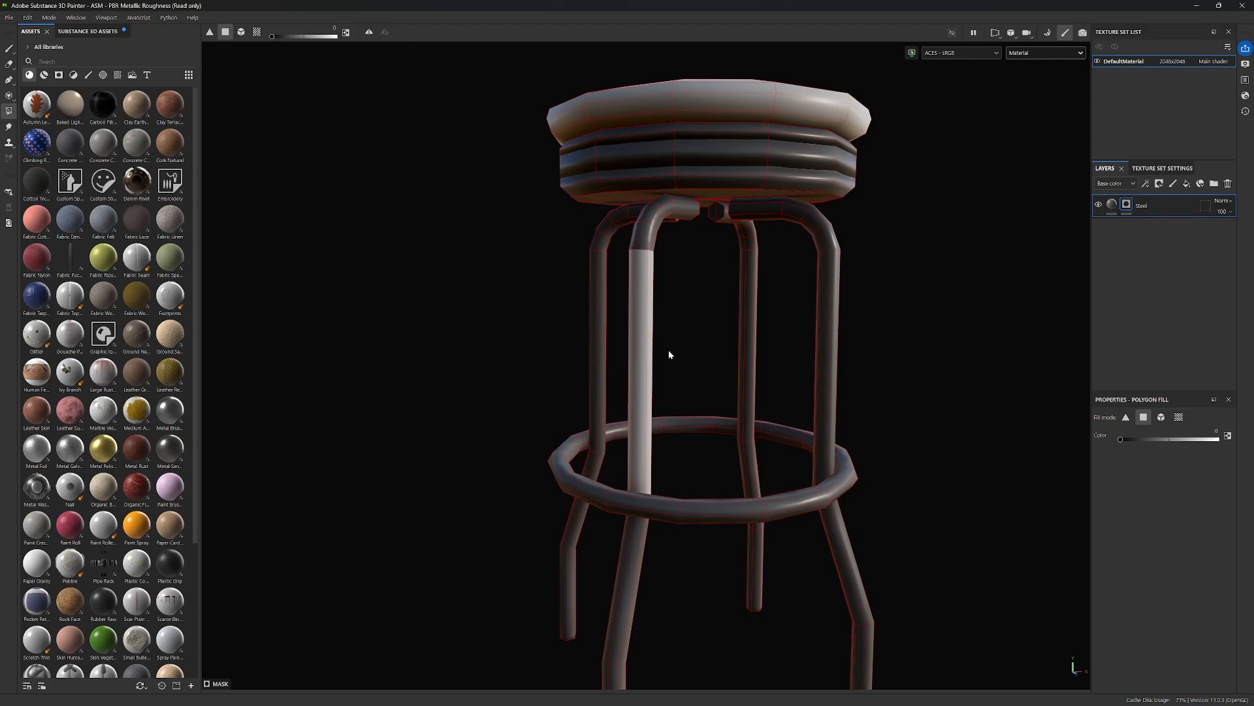
{"action": "left_click_drag", "start_coordinate": [272, 36], "coordinate": [364, 37]}
{"action": "left_click_drag", "start_coordinate": [615, 347], "coordinate": [702, 367]}
Add a fill layer with a black mask above Steel and rename it Leather_Red.
{"action": "left_click_drag", "start_coordinate": [734, 324], "coordinate": [604, 326], "text": "alt"}
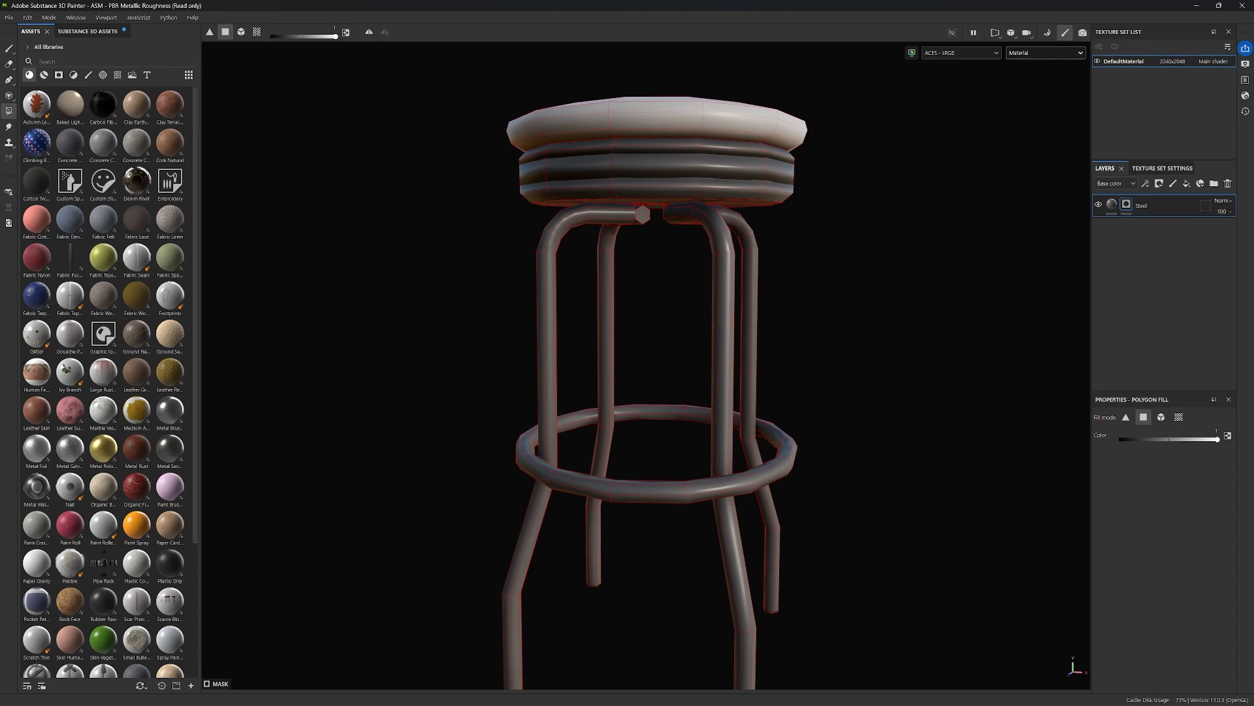
{"action": "left_click_drag", "start_coordinate": [966, 256], "coordinate": [943, 313], "text": "alt"}
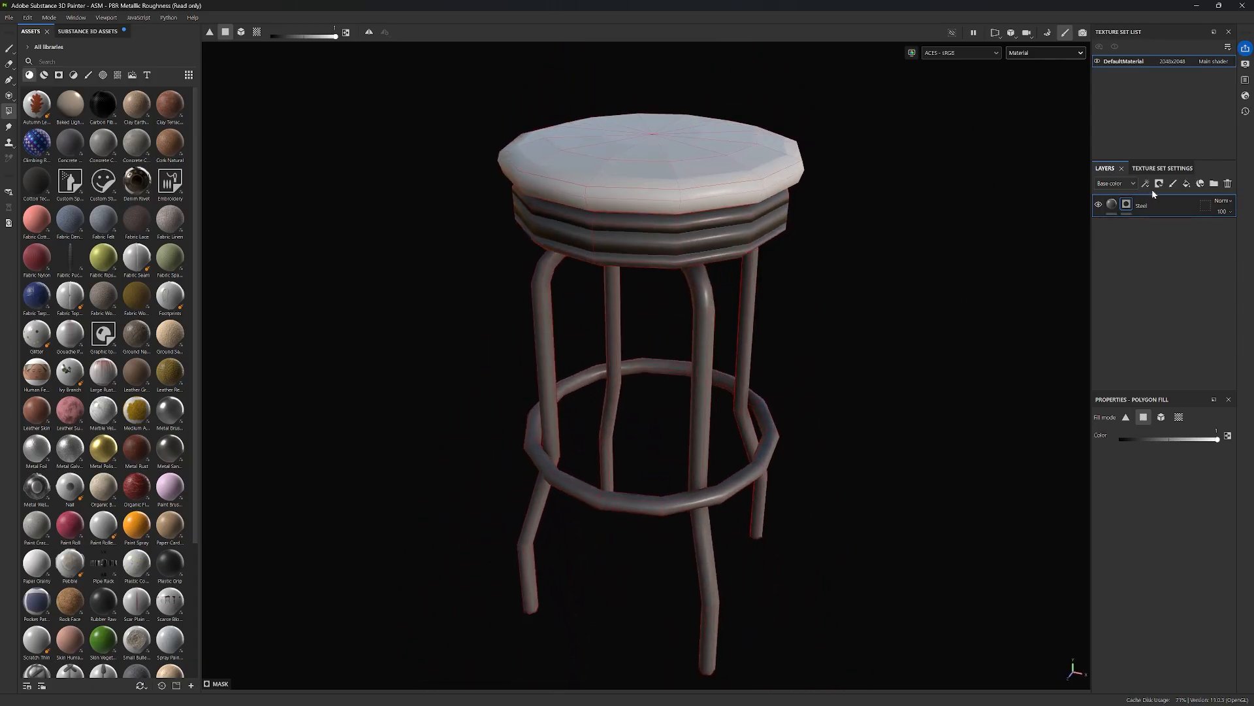
{"action": "left_click", "coordinate": [1187, 185]}
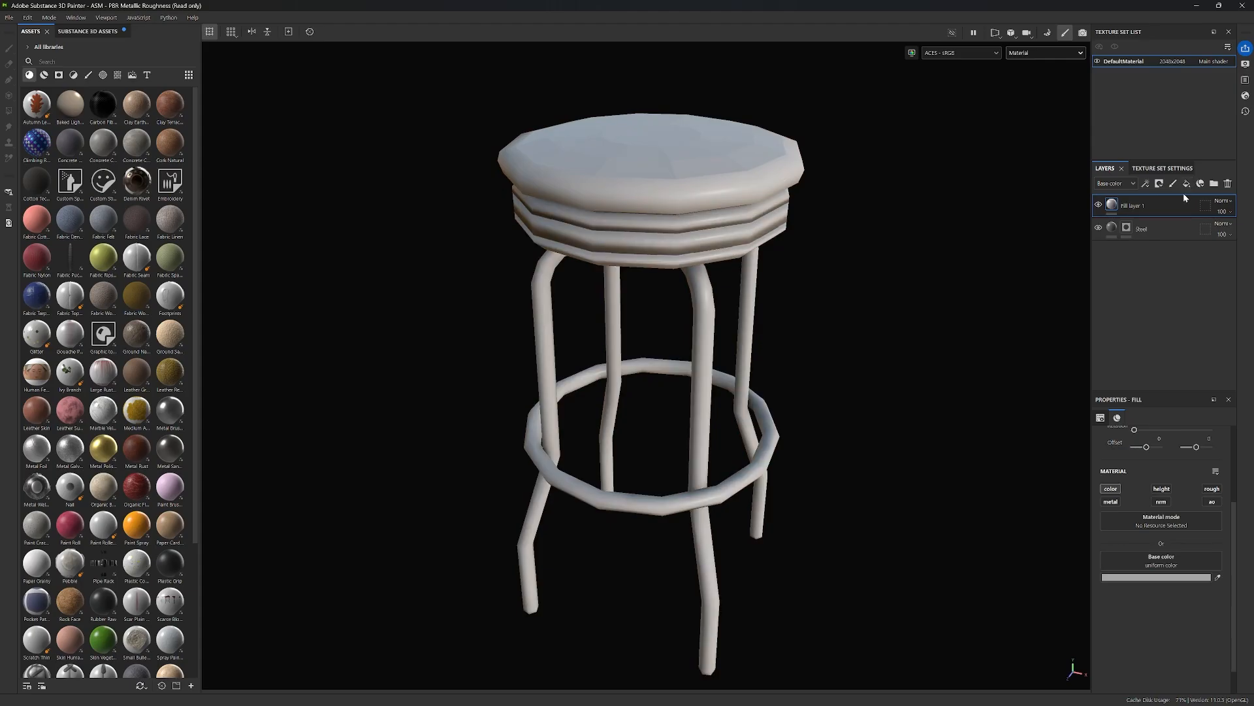
{"action": "left_click", "coordinate": [1161, 184]}
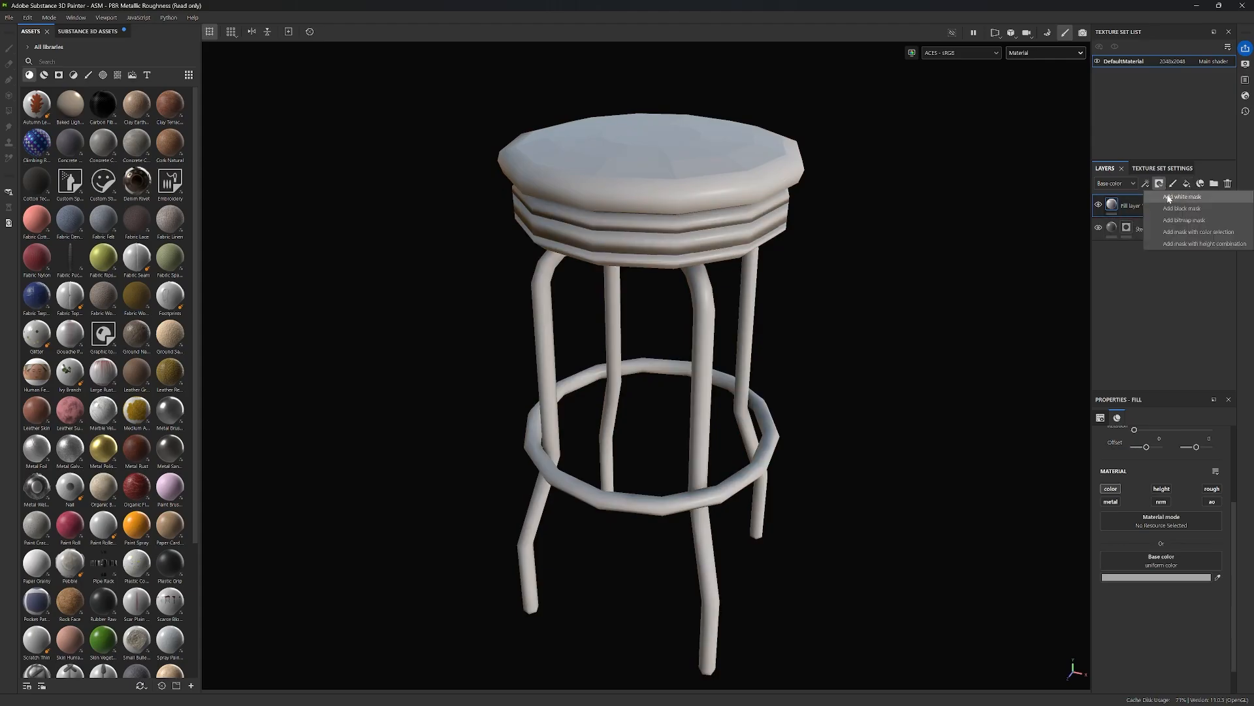
{"action": "left_click", "coordinate": [1148, 206]}
{"action": "double_click", "coordinate": [1148, 207]}
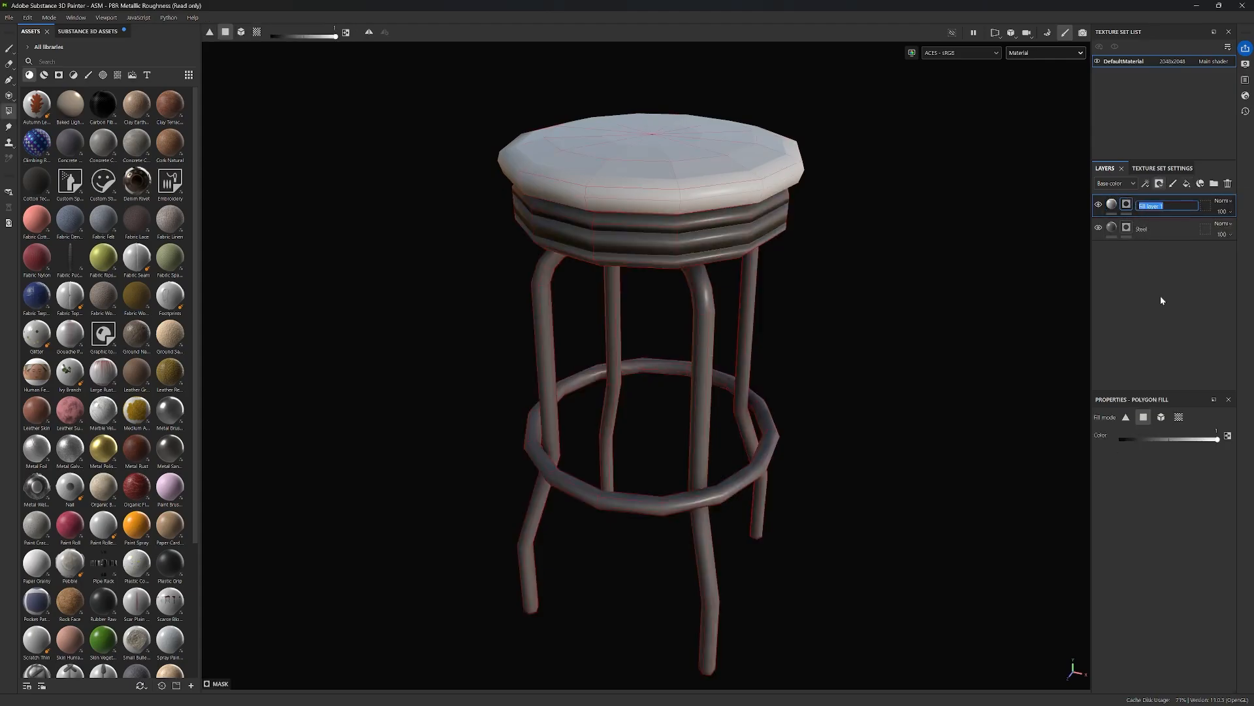
{"action": "type", "text": "Leather_Red"}
{"action": "key", "text": "Return"}
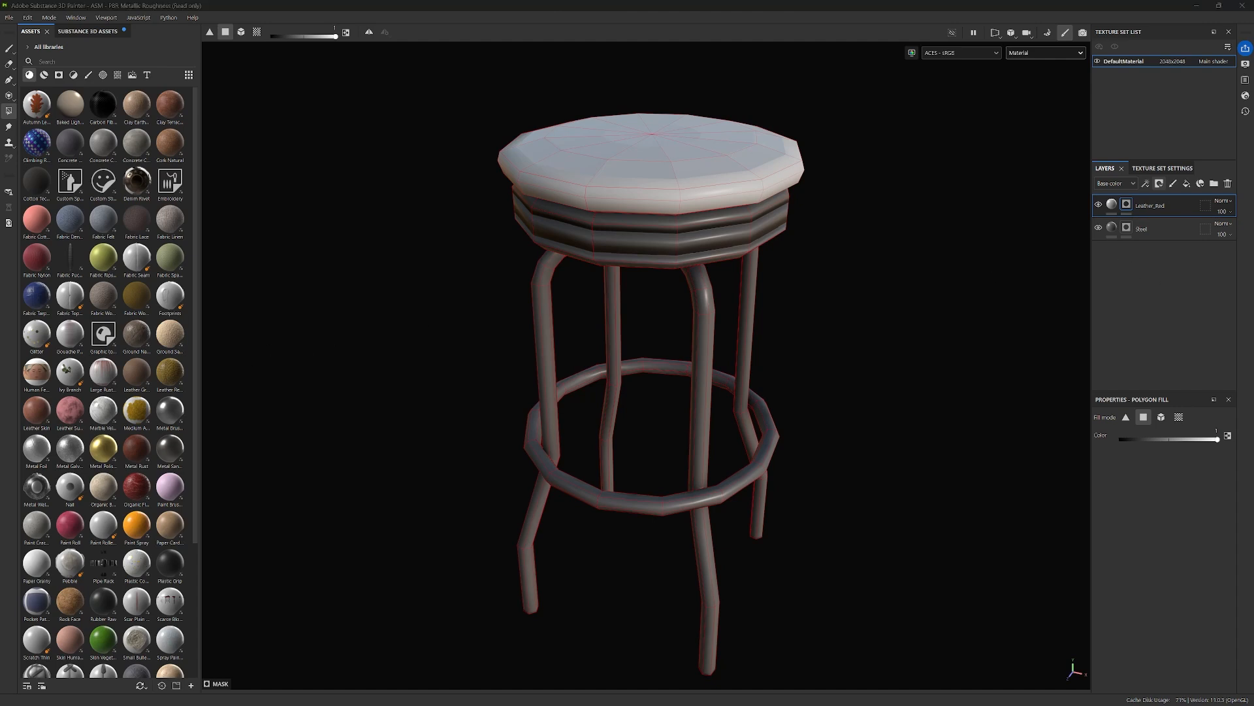
Set the Leather_Red layer's base color to a dark red with HSV values of 1.000, 1.000 and 0.425.
{"action": "left_click", "coordinate": [1111, 204]}
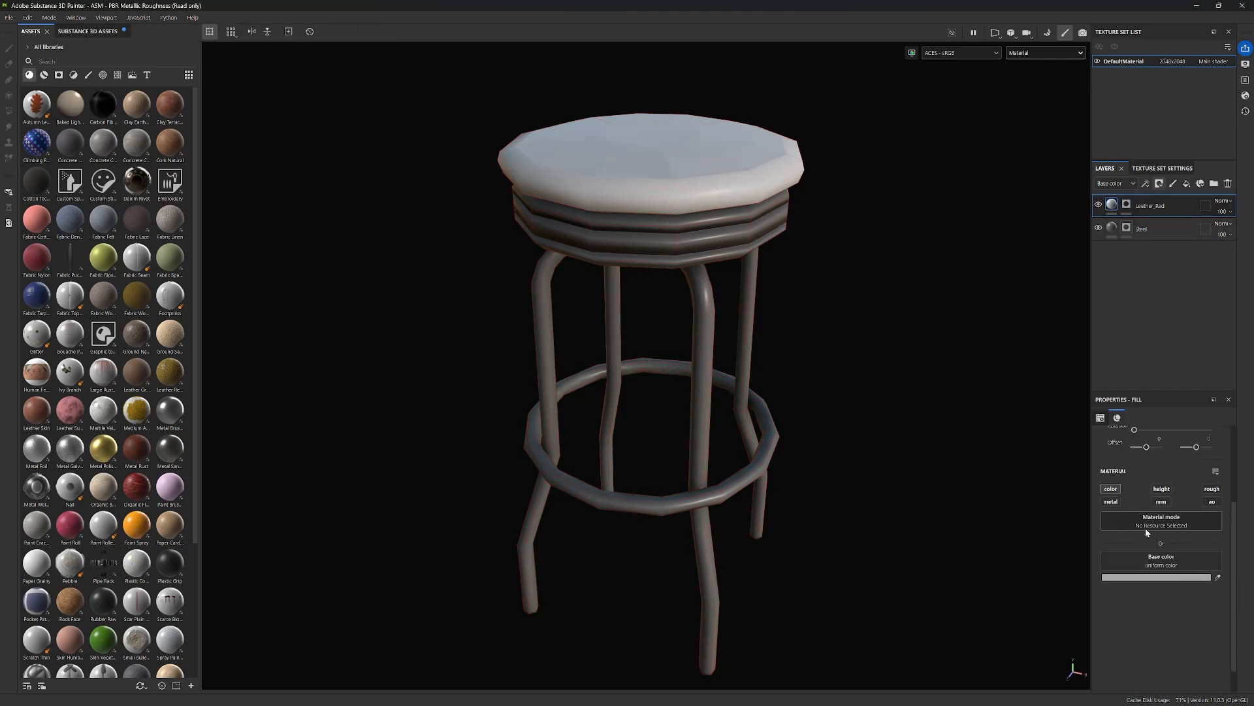
{"action": "left_click", "coordinate": [1168, 577]}
{"action": "left_click_drag", "start_coordinate": [1071, 430], "coordinate": [1072, 403]}
{"action": "mouse_move", "coordinate": [1055, 462]}
{"action": "left_mouse_down"}
{"action": "mouse_move", "coordinate": [1063, 484]}
{"action": "mouse_move", "coordinate": [1080, 476]}
{"action": "left_mouse_up"}
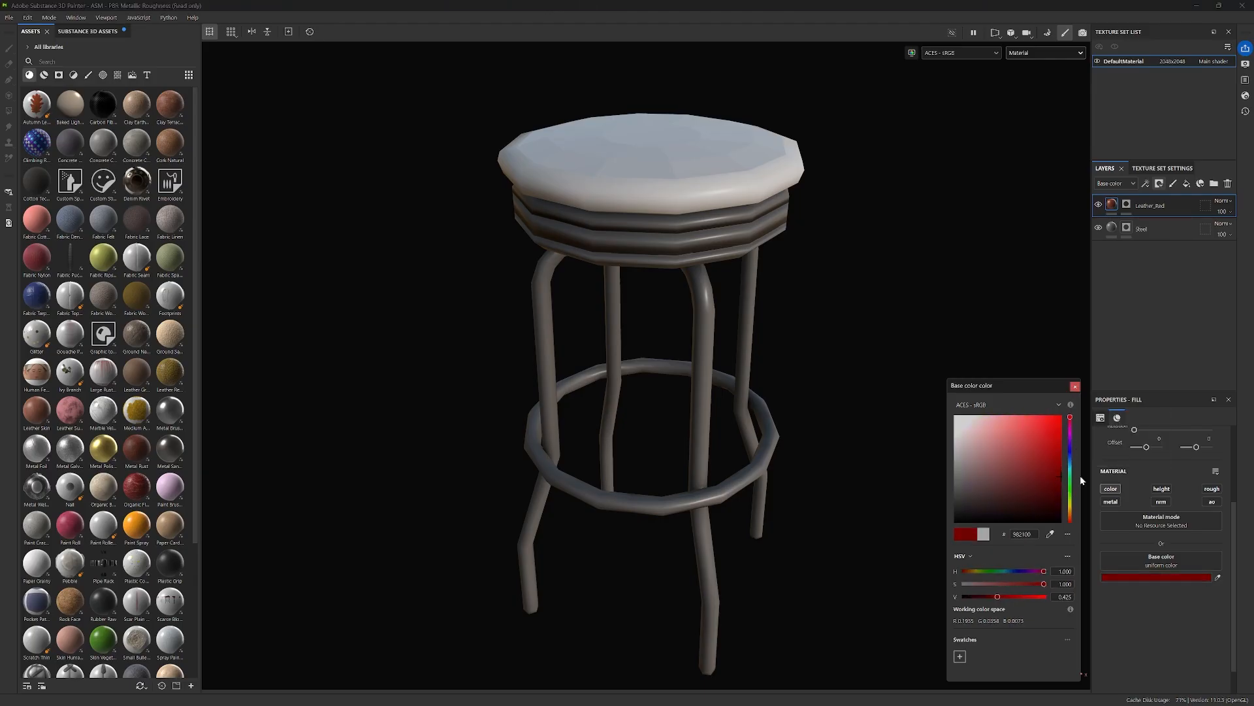
{"action": "left_click", "coordinate": [1074, 386]}
Show the 3D and UV views together and fill the seat cushion's top disc and side strips into the Leather_Red mask with Polygon Fill.
{"action": "left_click", "coordinate": [1127, 205]}
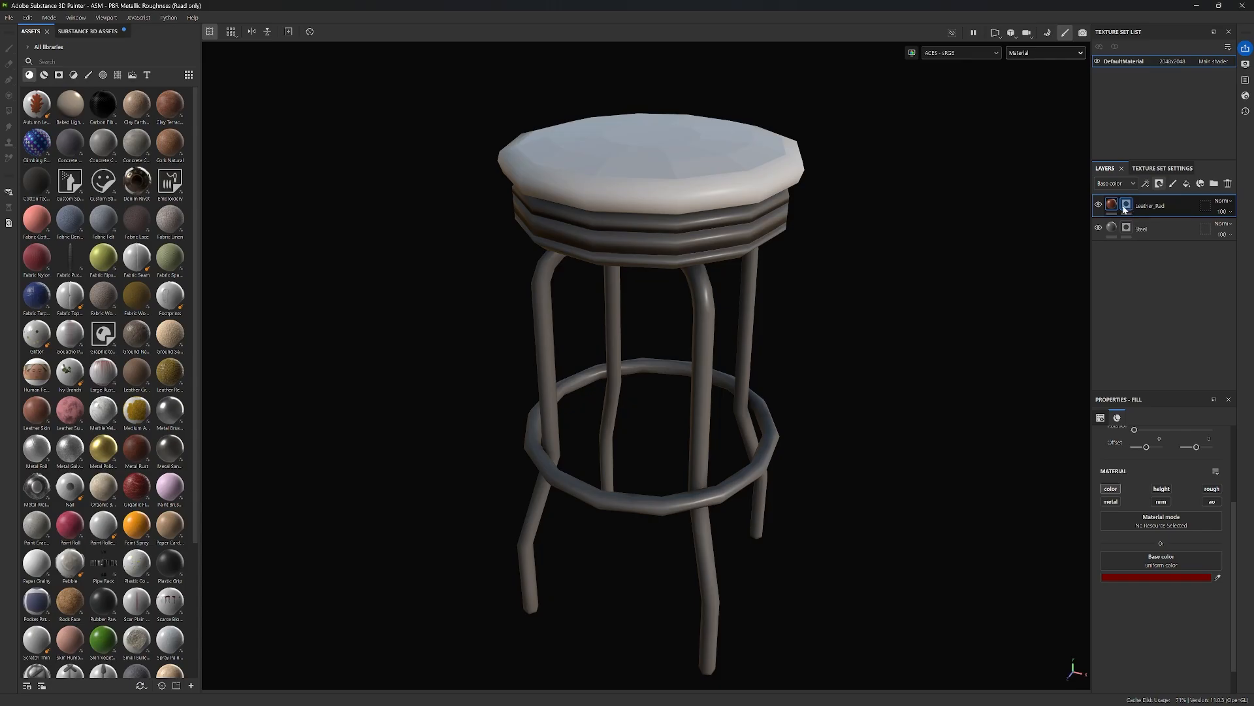
{"action": "key", "text": "4"}
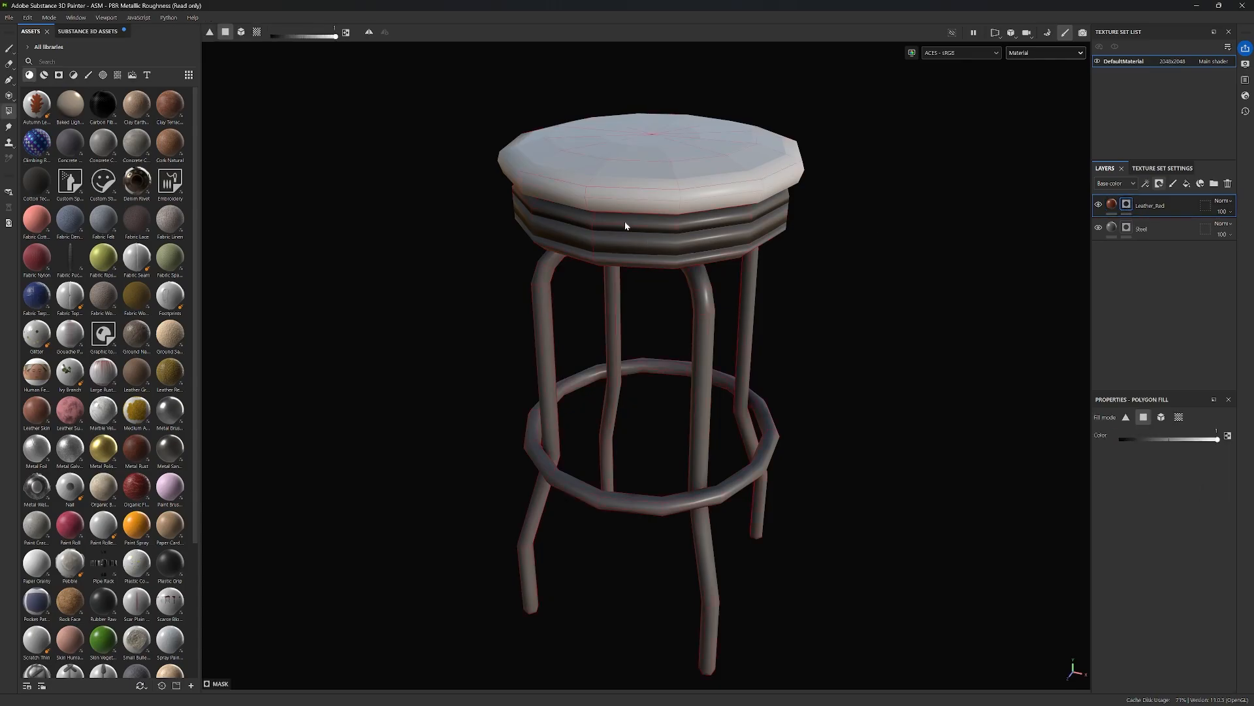
{"action": "key", "text": "F1"}
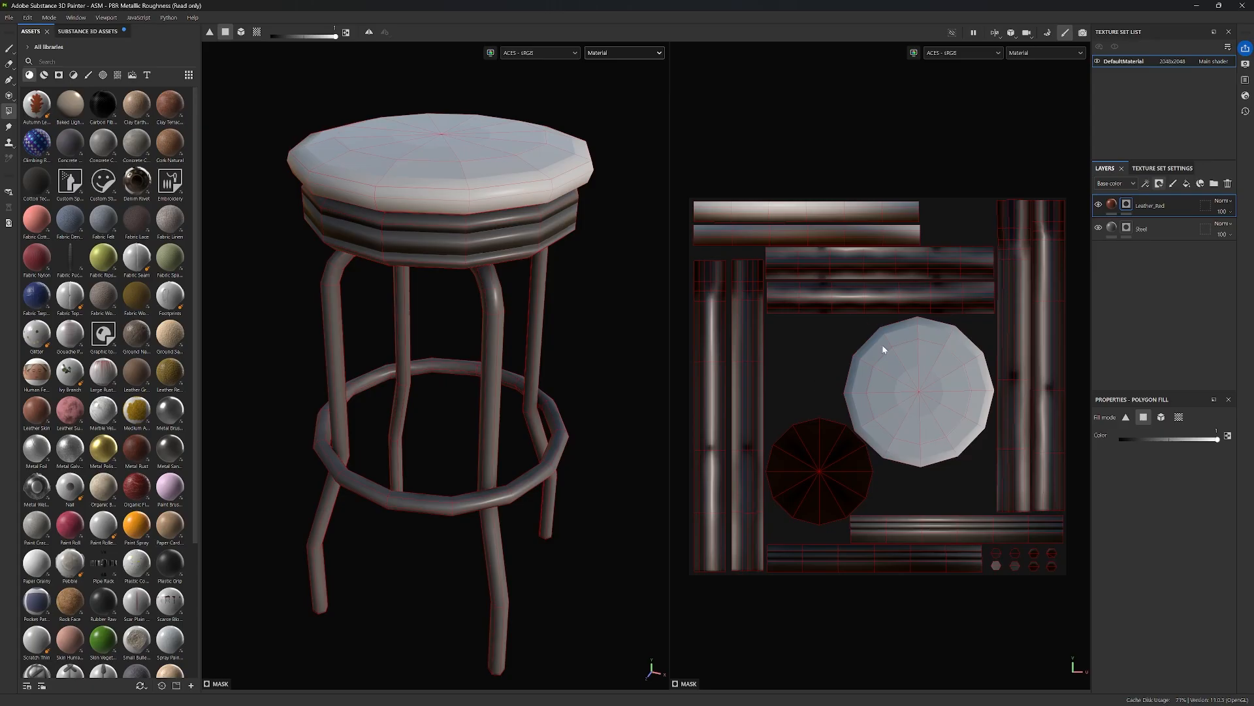
{"action": "left_click", "coordinate": [444, 199]}
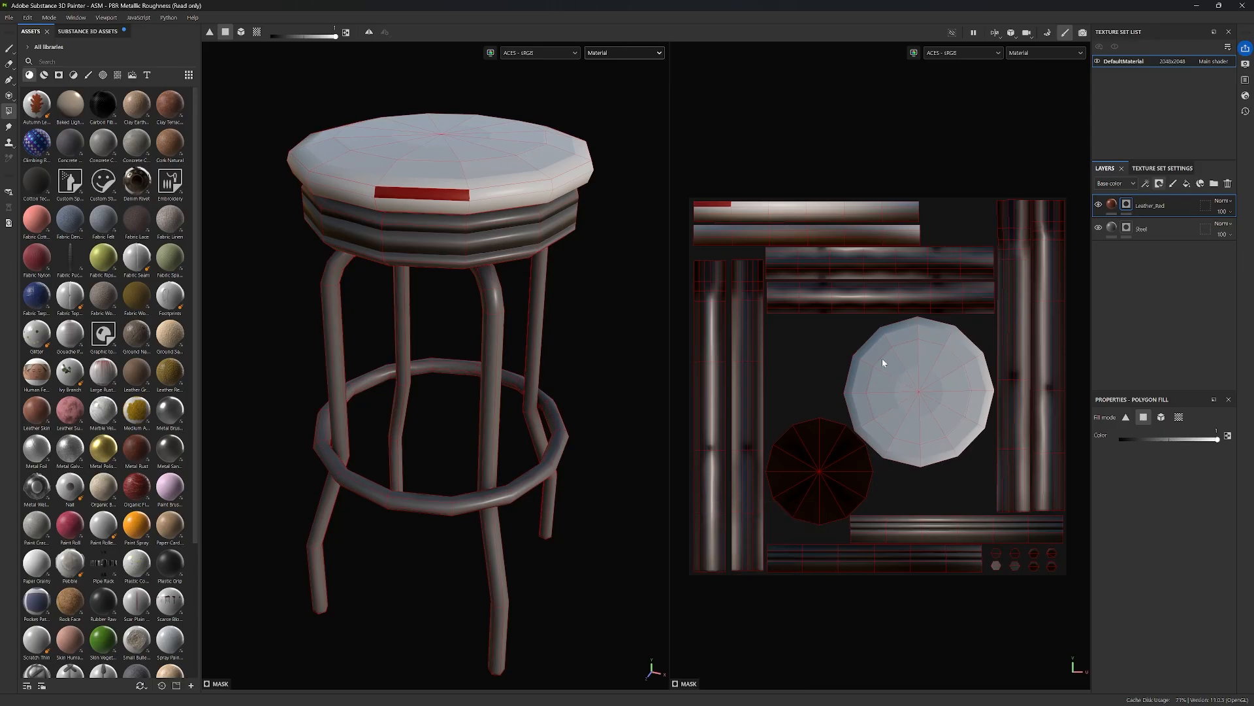
{"action": "left_click", "coordinate": [892, 374]}
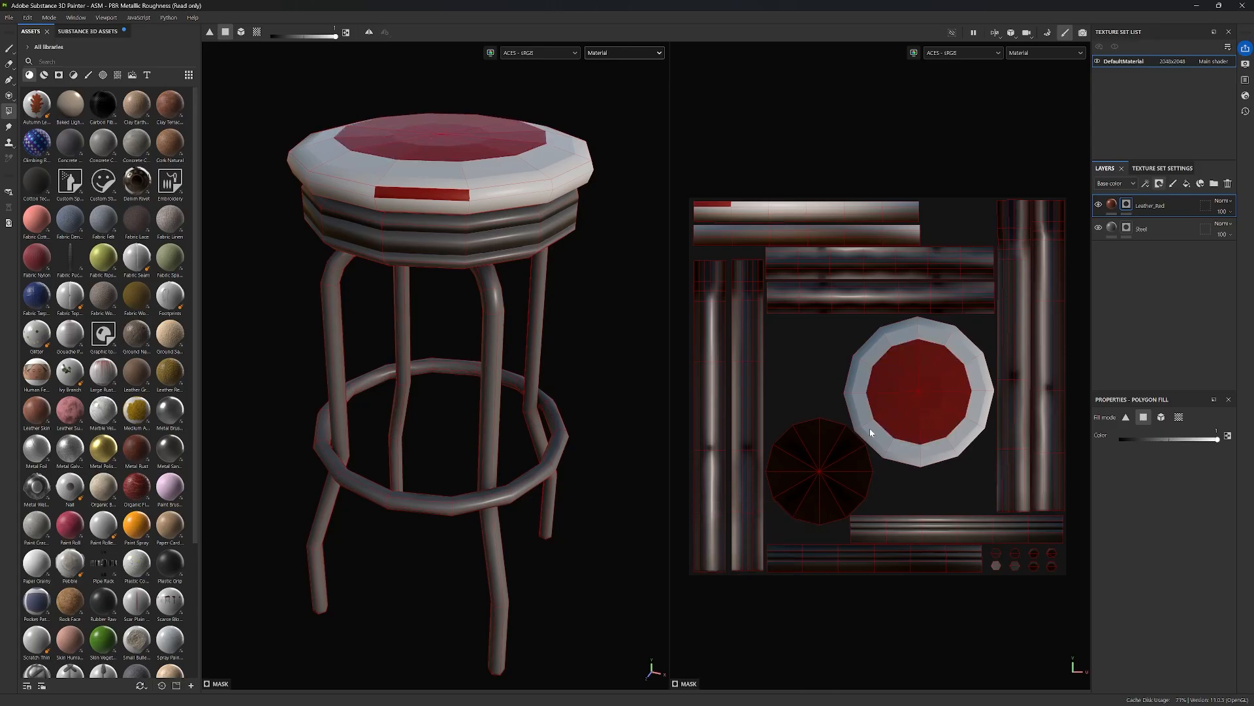
{"action": "mouse_move", "coordinate": [888, 445]}
{"action": "left_mouse_down"}
{"action": "mouse_move", "coordinate": [947, 446]}
{"action": "mouse_move", "coordinate": [869, 382]}
{"action": "mouse_move", "coordinate": [878, 340]}
{"action": "mouse_move", "coordinate": [969, 356]}
{"action": "mouse_move", "coordinate": [971, 407]}
{"action": "mouse_move", "coordinate": [900, 417]}
{"action": "left_mouse_up"}
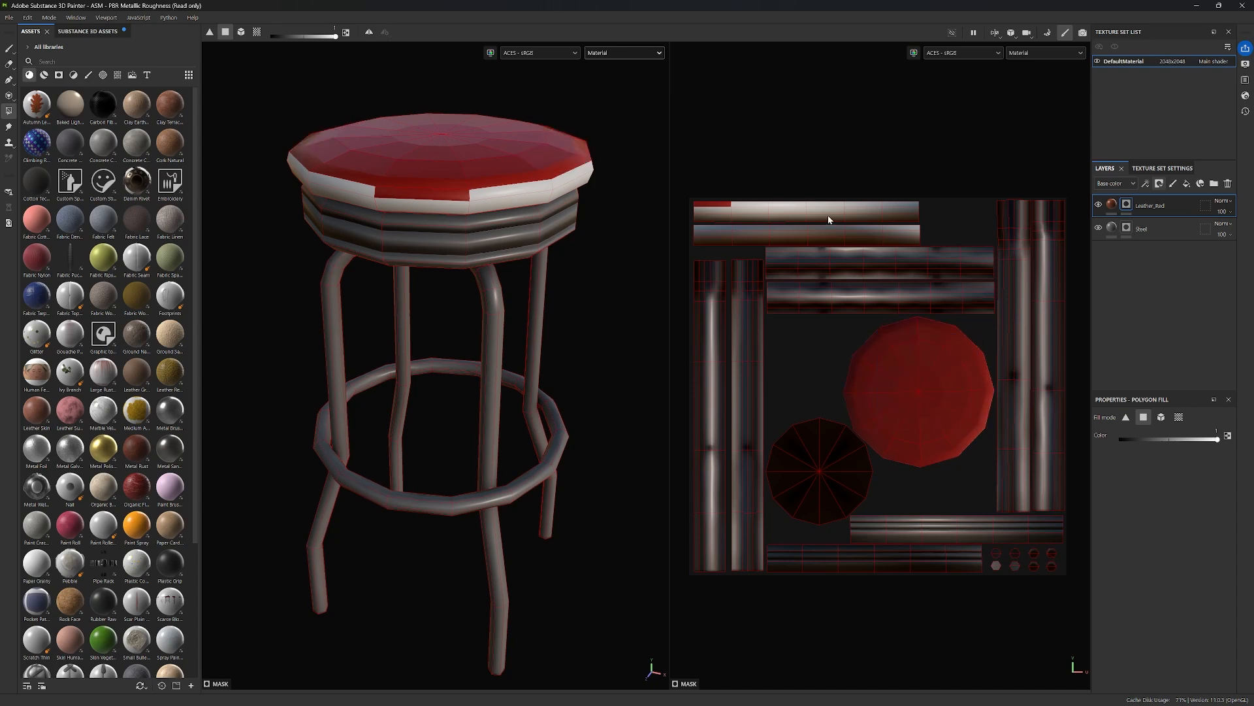
{"action": "left_click_drag", "start_coordinate": [930, 199], "coordinate": [681, 237]}
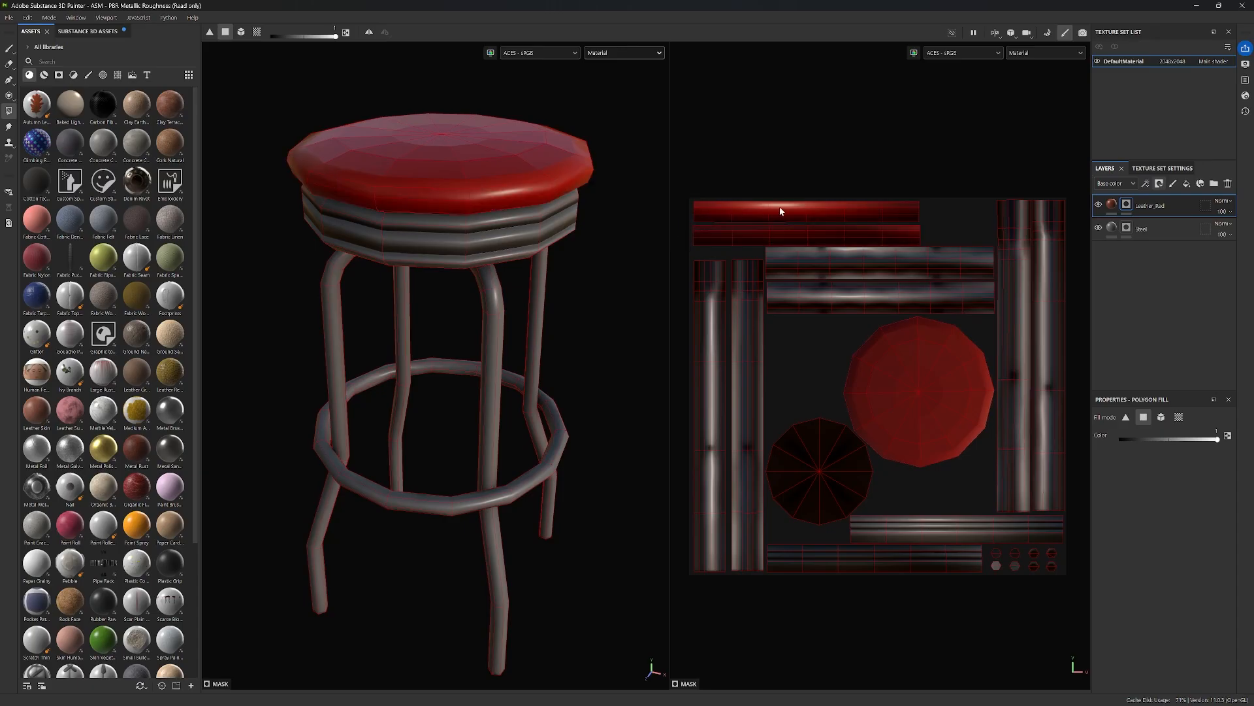
Search the asset library for "leather" and assign Leather Grain to the Leather_Red layer's base color.
{"action": "left_click_drag", "start_coordinate": [616, 174], "coordinate": [141, 269], "text": "alt"}
{"action": "middle_click_drag", "start_coordinate": [332, 319], "coordinate": [527, 304], "text": "alt"}
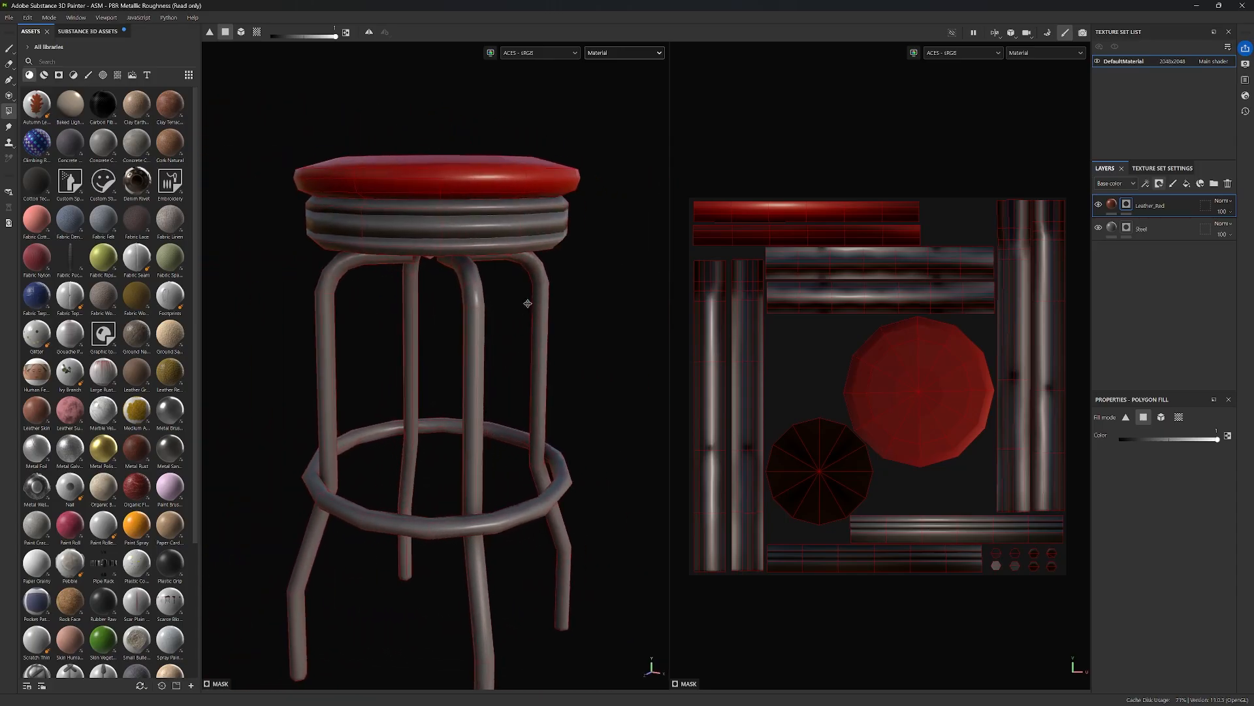
{"action": "scroll", "coordinate": [529, 306], "scroll_direction": "down", "scroll_amount": 1}
{"action": "left_click_drag", "start_coordinate": [593, 316], "coordinate": [582, 359], "text": "alt"}
{"action": "key", "text": "alt+Tab"}
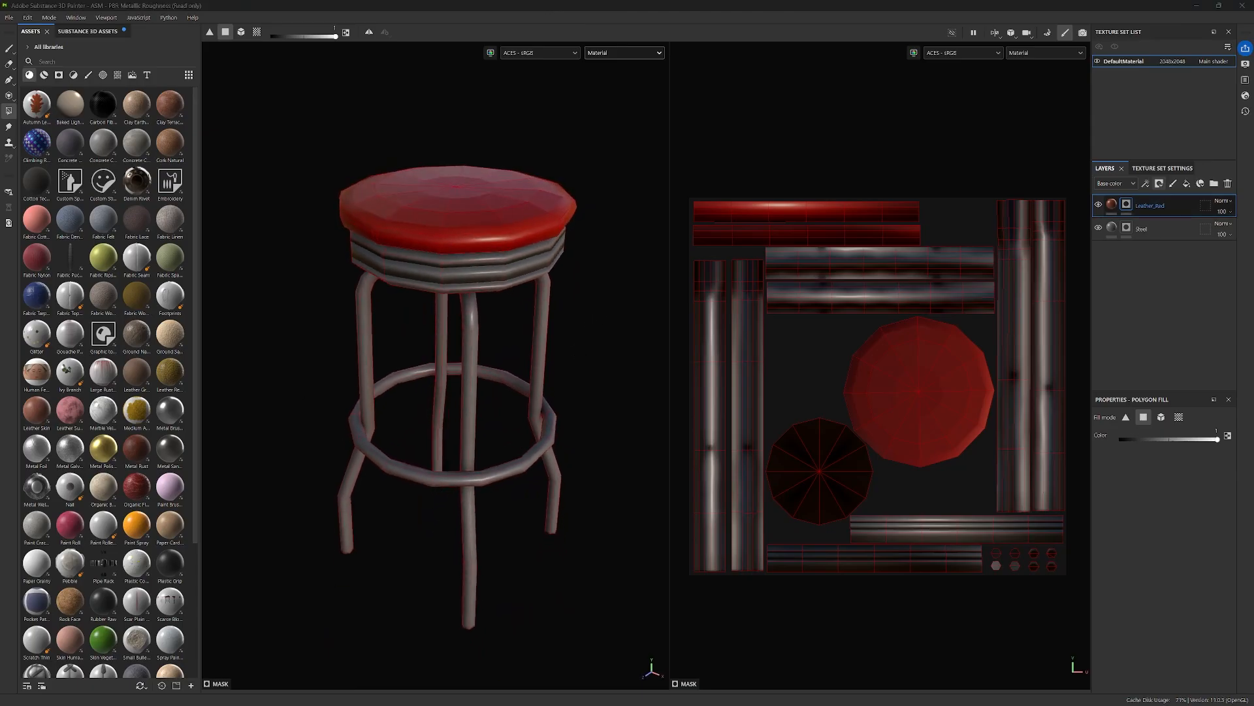
{"action": "key", "text": "alt+Tab"}
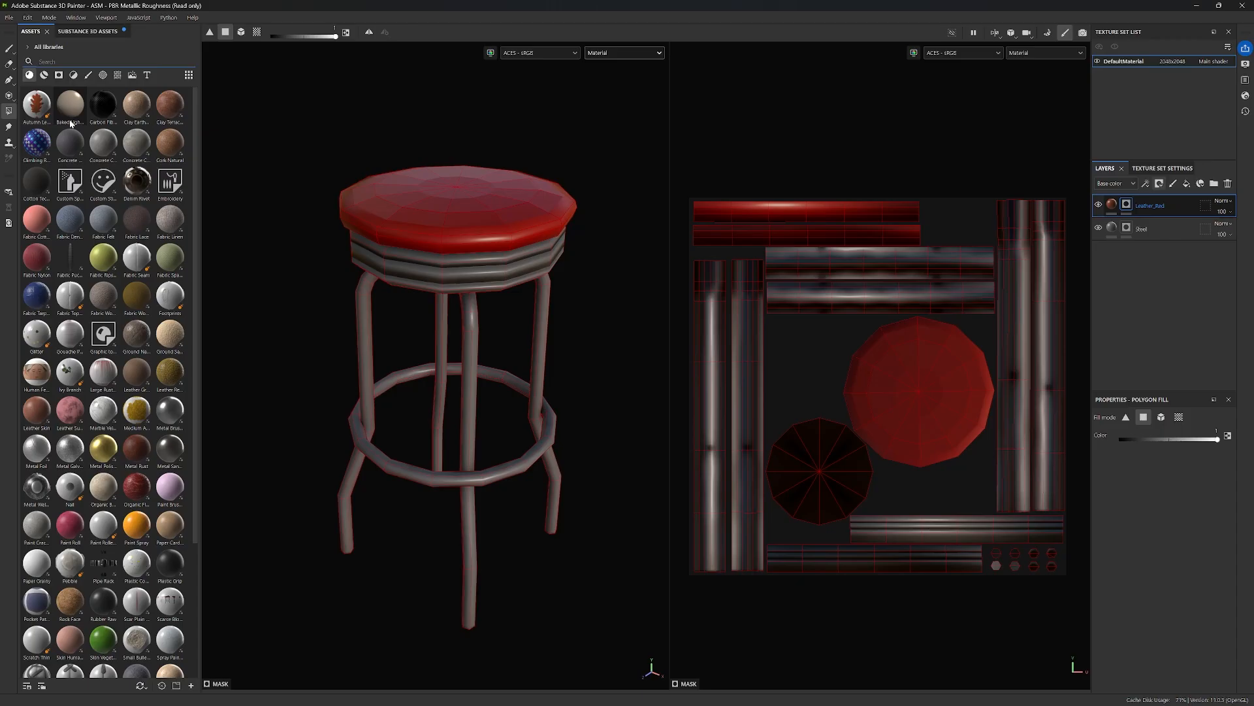
{"action": "type", "text": "leather"}
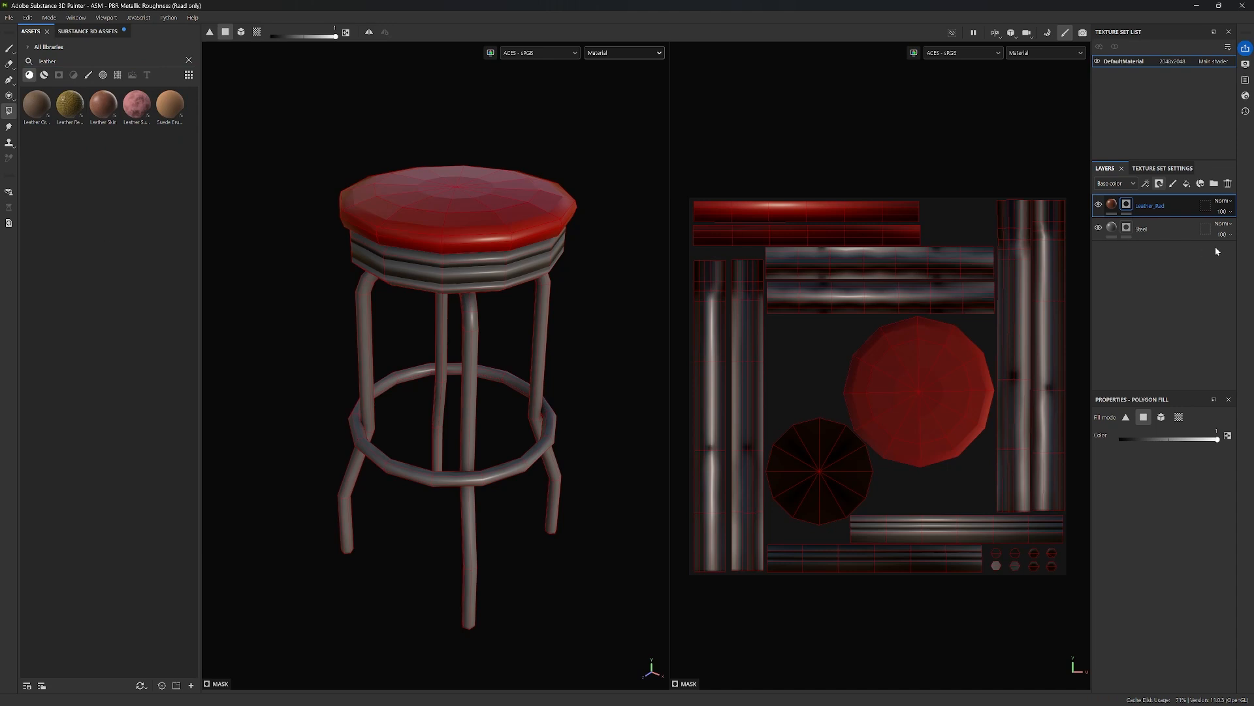
{"action": "left_click", "coordinate": [1114, 206]}
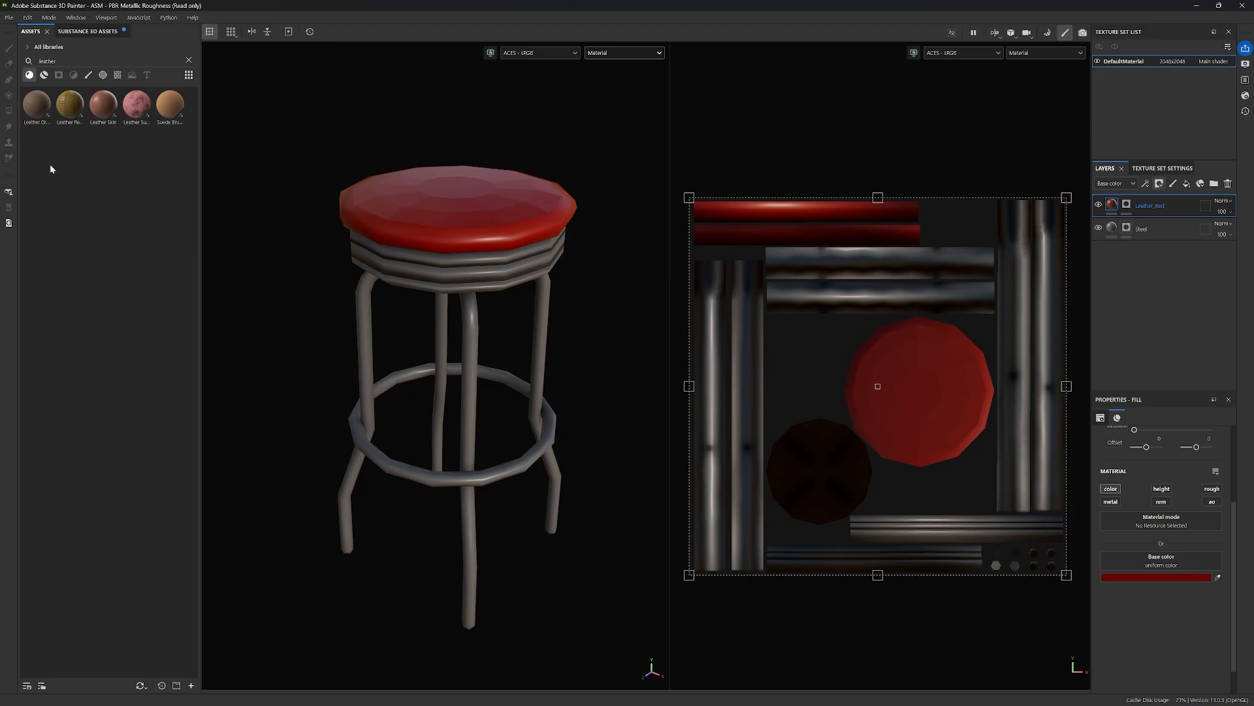
{"action": "left_click_drag", "start_coordinate": [36, 105], "coordinate": [1129, 561]}
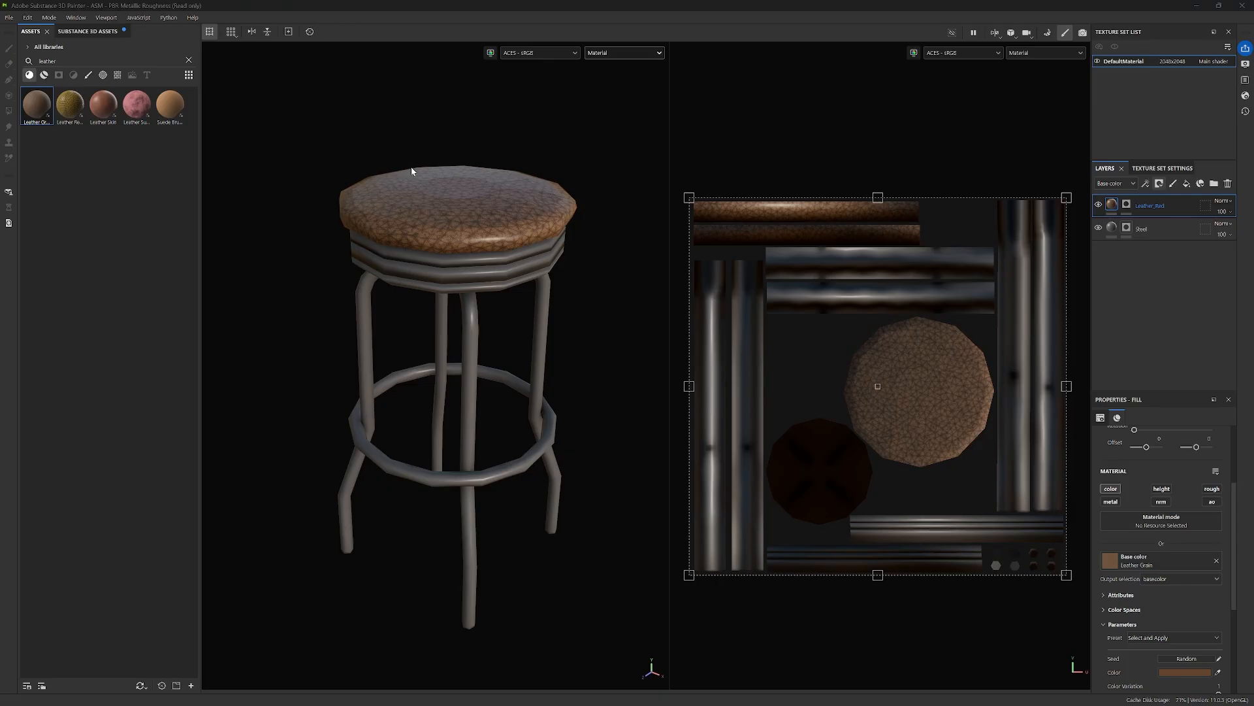
Inspect the leather grain pattern on the seat cushion up close.
{"action": "left_click", "coordinate": [607, 249]}
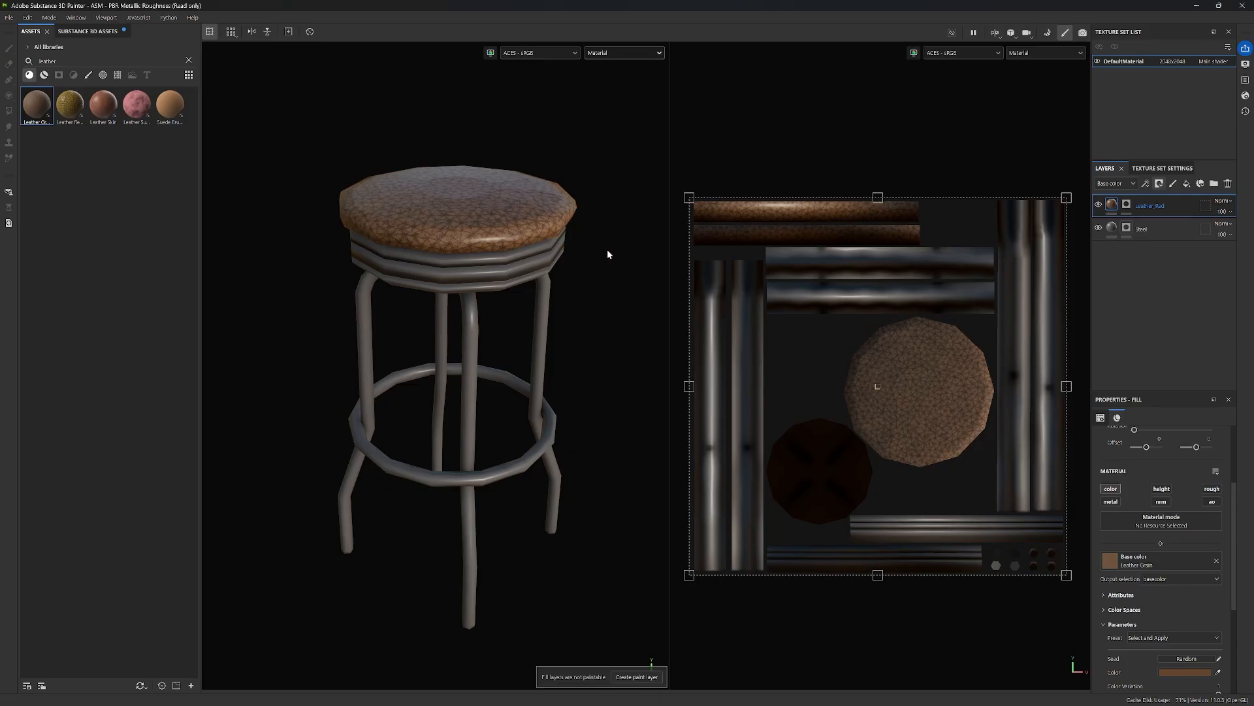
{"action": "left_click_drag", "start_coordinate": [601, 224], "coordinate": [606, 246], "text": "alt"}
{"action": "mouse_move", "coordinate": [607, 245]}
{"action": "right_mouse_down", "text": "alt"}
{"action": "mouse_move", "coordinate": [619, 350]}
{"action": "mouse_move", "coordinate": [607, 316]}
{"action": "mouse_move", "coordinate": [602, 449]}
{"action": "mouse_move", "coordinate": [626, 363]}
{"action": "mouse_move", "coordinate": [641, 370]}
{"action": "mouse_move", "coordinate": [635, 490]}
{"action": "mouse_move", "coordinate": [627, 386]}
{"action": "mouse_move", "coordinate": [646, 392]}
{"action": "right_mouse_up", "text": "alt"}
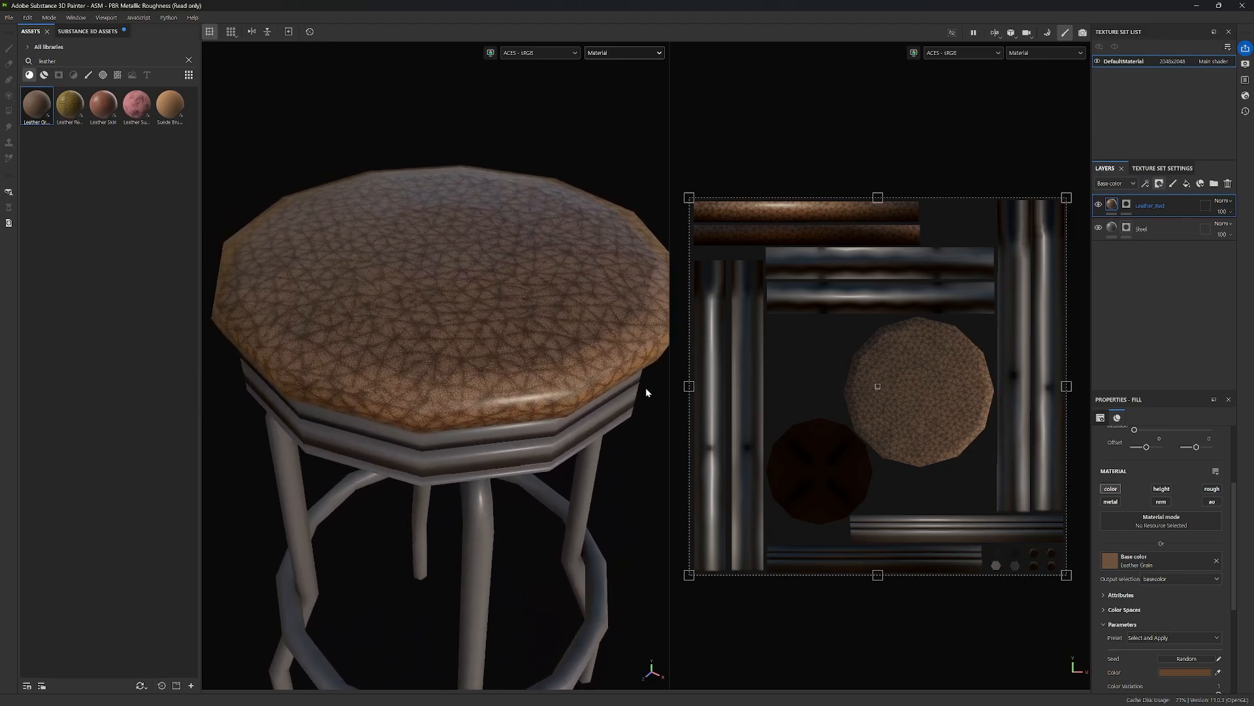
Show only the 3D view and set the Leather Grain color to a dark red with HSV values 1.000, 1.000 and 0.406.
{"action": "key", "text": "F2"}
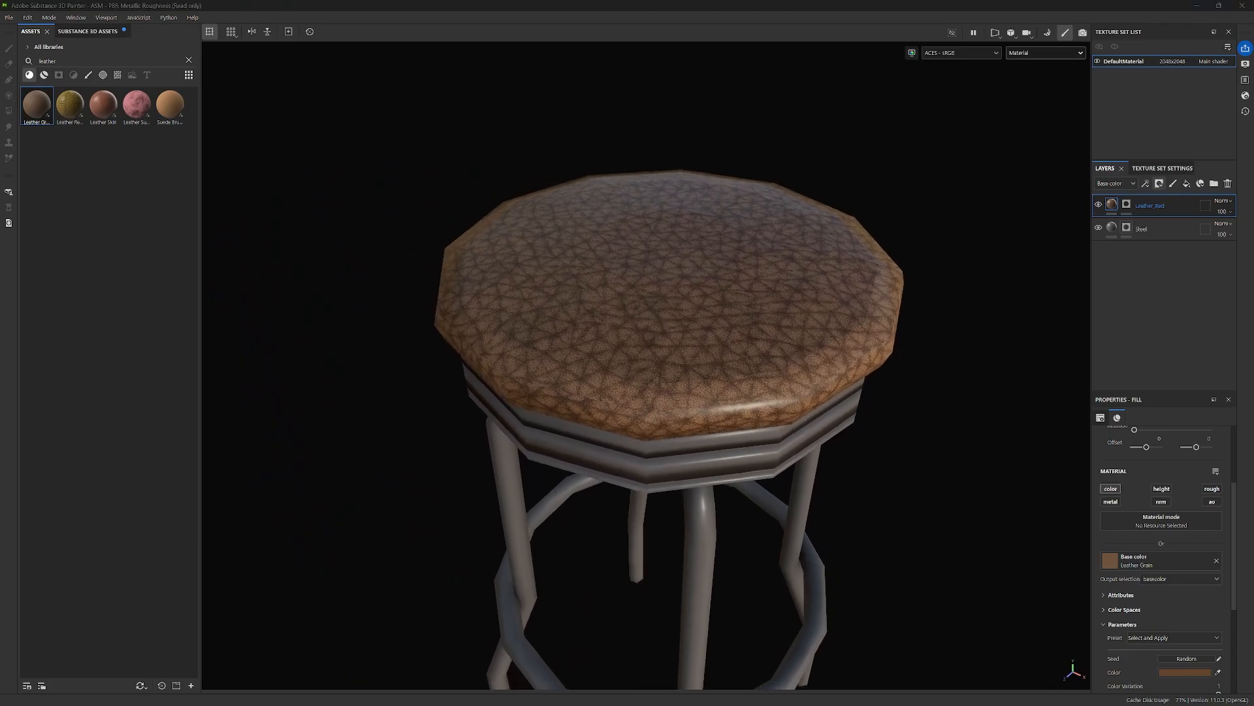
{"action": "left_click", "coordinate": [1187, 673]}
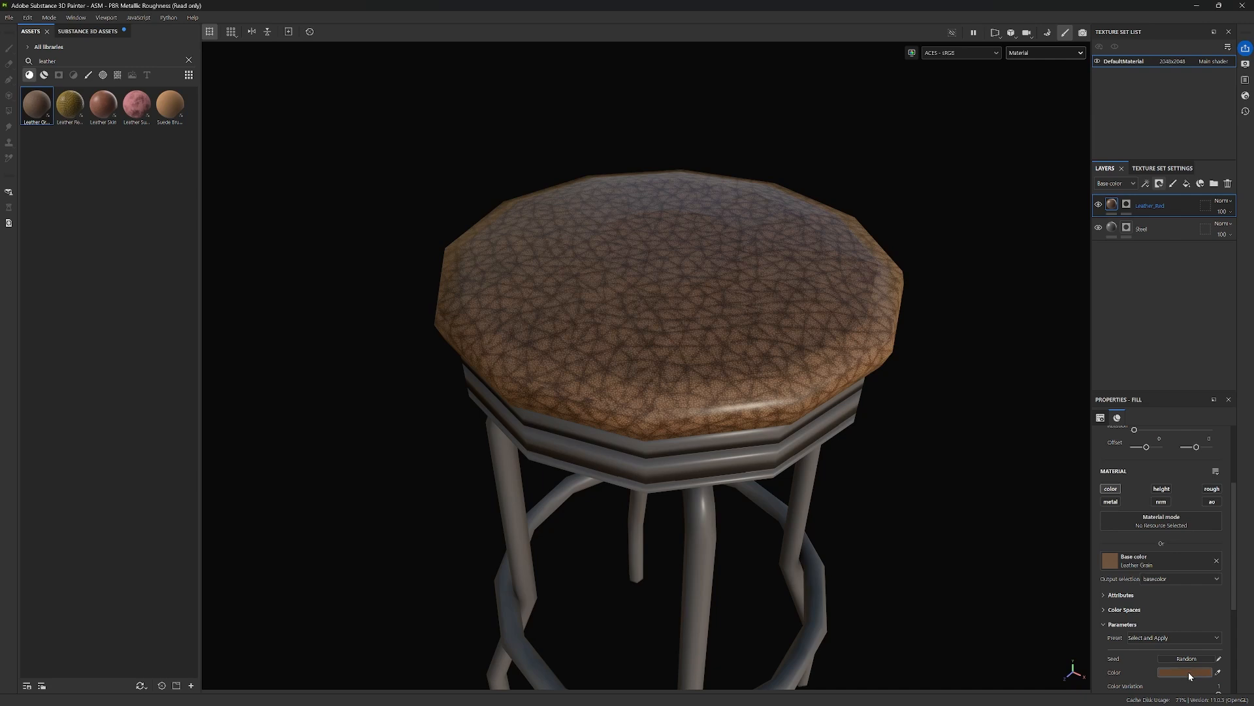
{"action": "left_click_drag", "start_coordinate": [1071, 431], "coordinate": [1056, 412]}
{"action": "left_click_drag", "start_coordinate": [1040, 466], "coordinate": [1071, 479]}
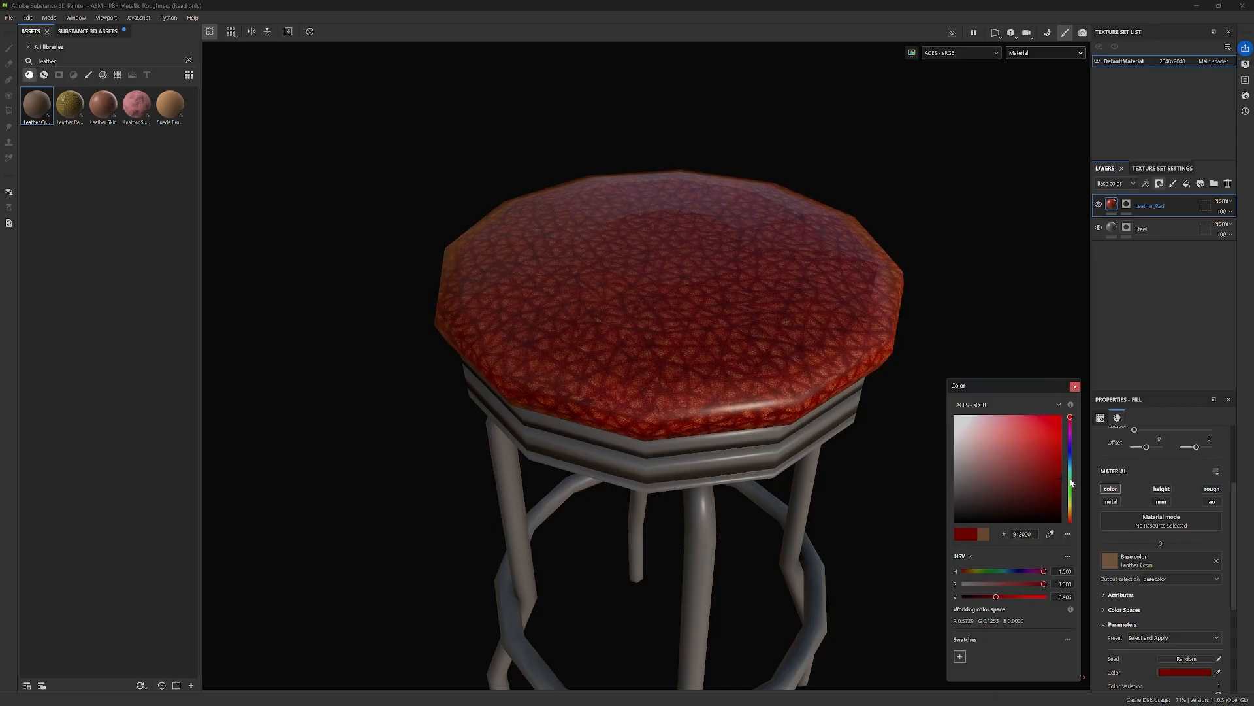
{"action": "left_click", "coordinate": [1074, 386]}
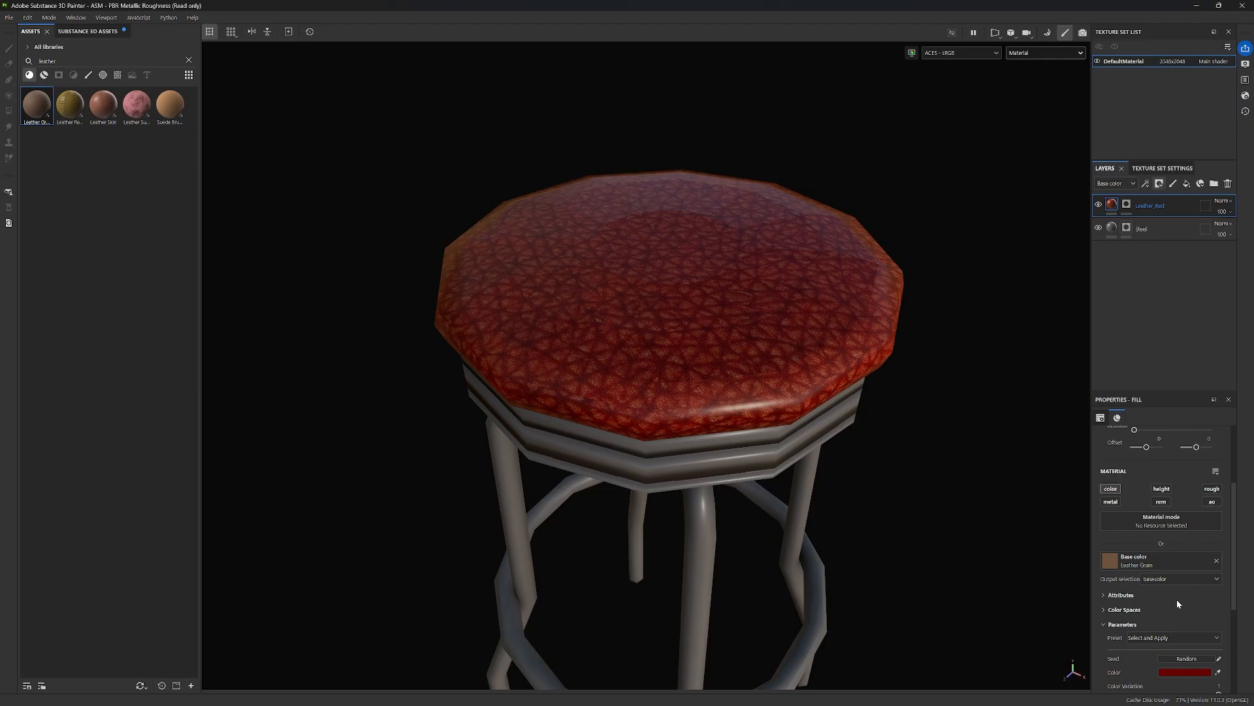
Switch the Leather_Red fill to Tri-planar projection with a hardness of 0.04 and a tiling of 5.49.
{"action": "scroll", "coordinate": [1178, 601], "scroll_direction": "down", "scroll_amount": 3}
{"action": "scroll", "coordinate": [1166, 561], "scroll_direction": "up", "scroll_amount": 7}
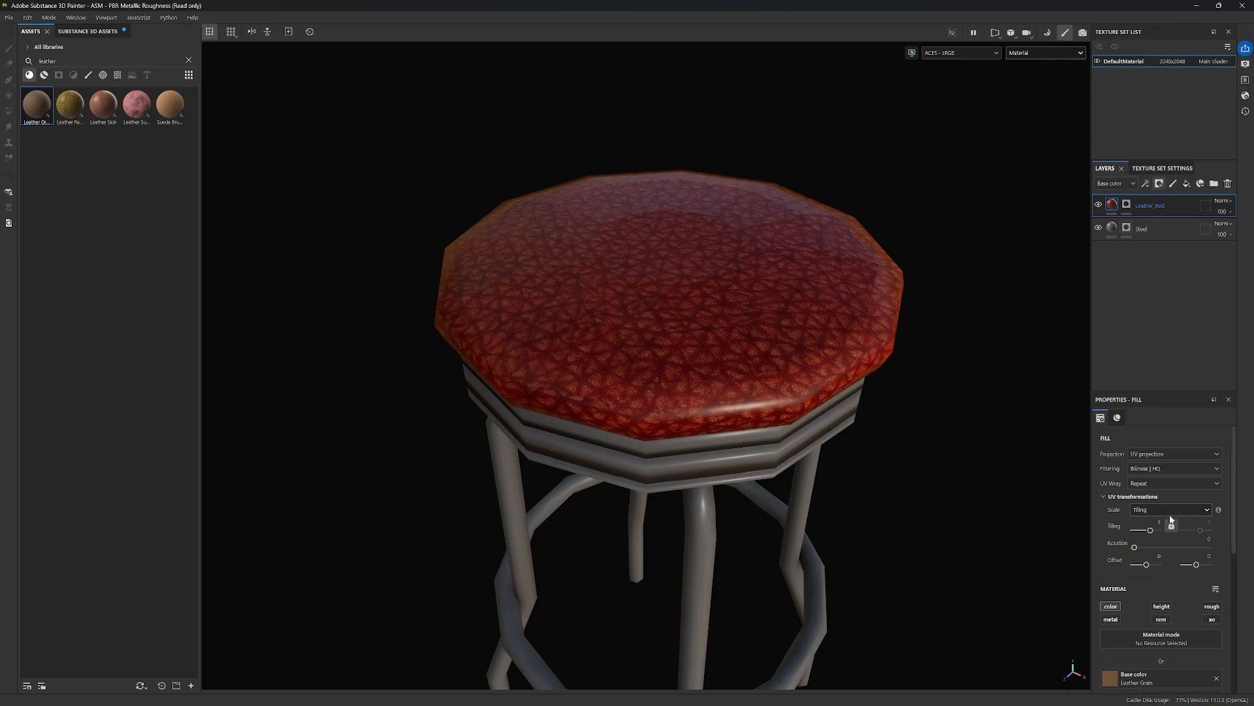
{"action": "left_click", "coordinate": [1207, 453]}
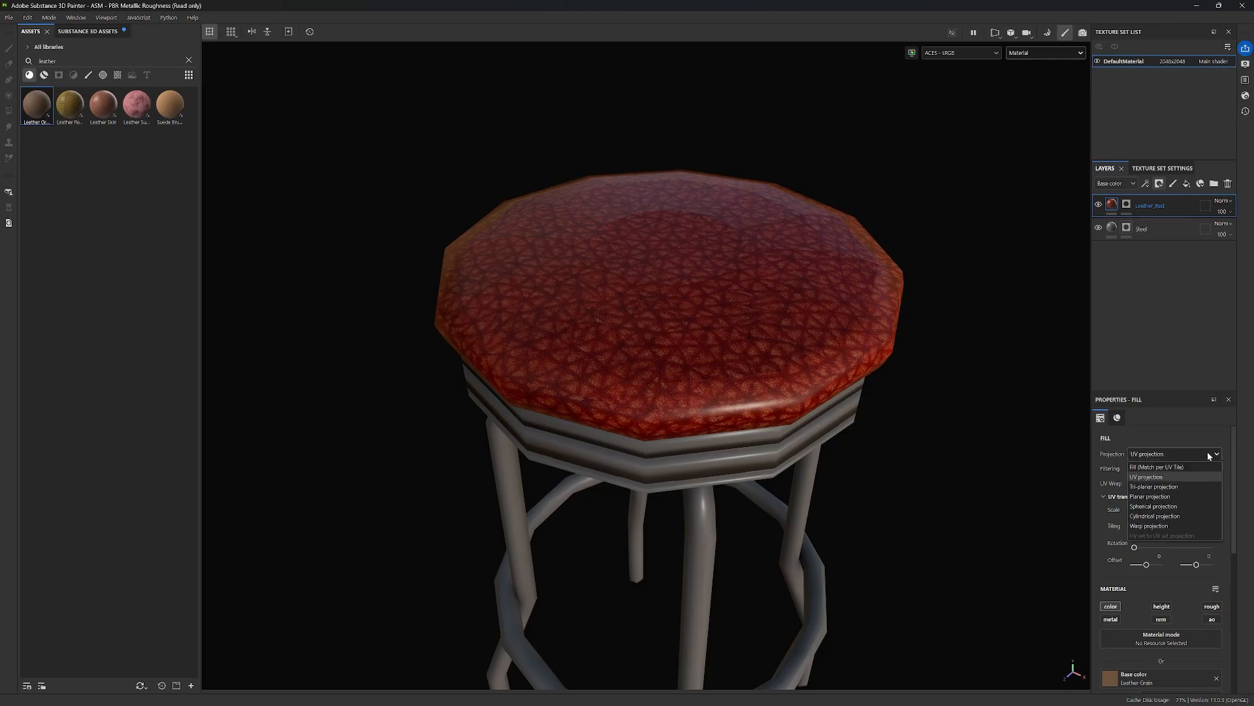
{"action": "left_click", "coordinate": [1172, 487]}
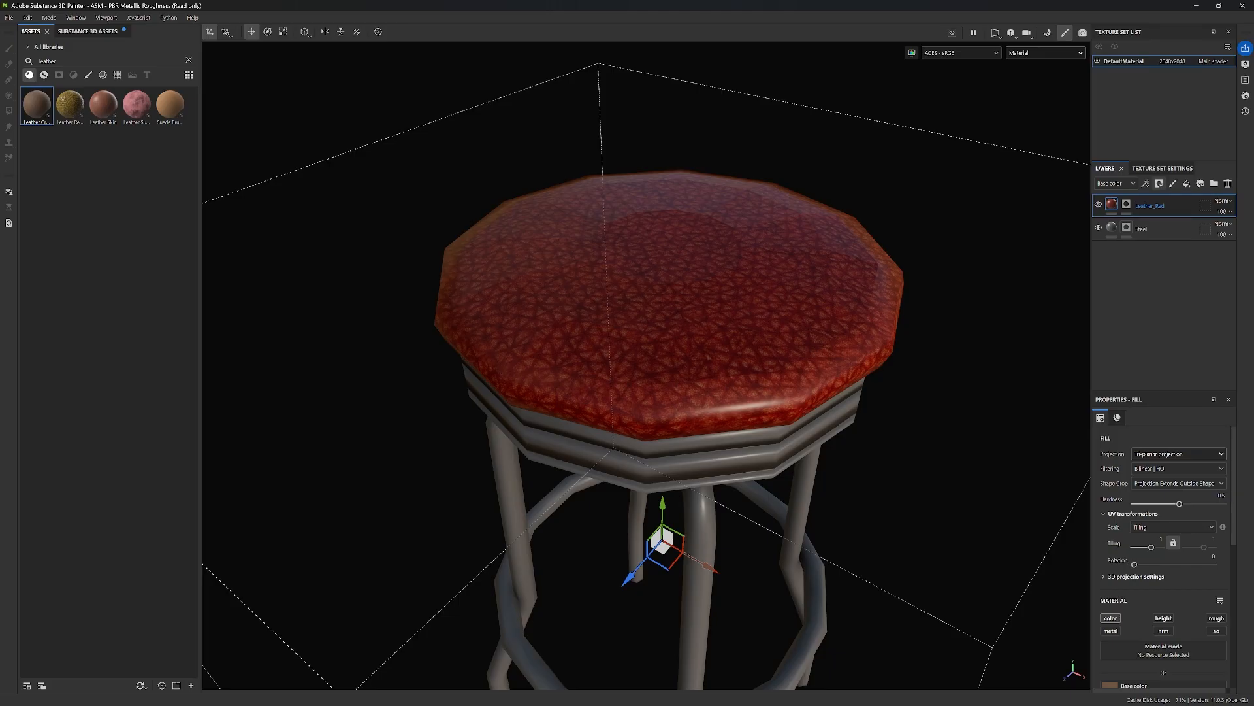
{"action": "mouse_move", "coordinate": [1180, 507]}
{"action": "left_mouse_down"}
{"action": "mouse_move", "coordinate": [1140, 508]}
{"action": "mouse_move", "coordinate": [1236, 506]}
{"action": "mouse_move", "coordinate": [1124, 501]}
{"action": "mouse_move", "coordinate": [1240, 502]}
{"action": "mouse_move", "coordinate": [1135, 508]}
{"action": "mouse_move", "coordinate": [1159, 517]}
{"action": "left_mouse_up"}
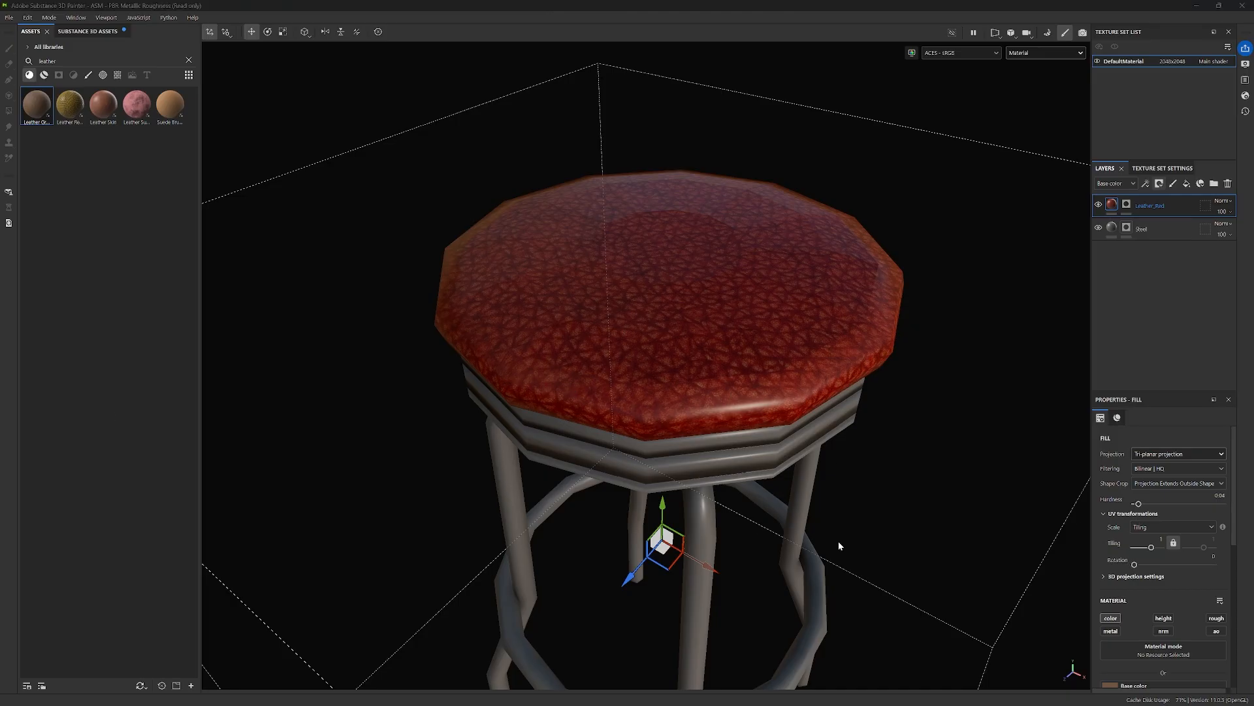
{"action": "left_click_drag", "start_coordinate": [1151, 547], "coordinate": [1156, 550]}
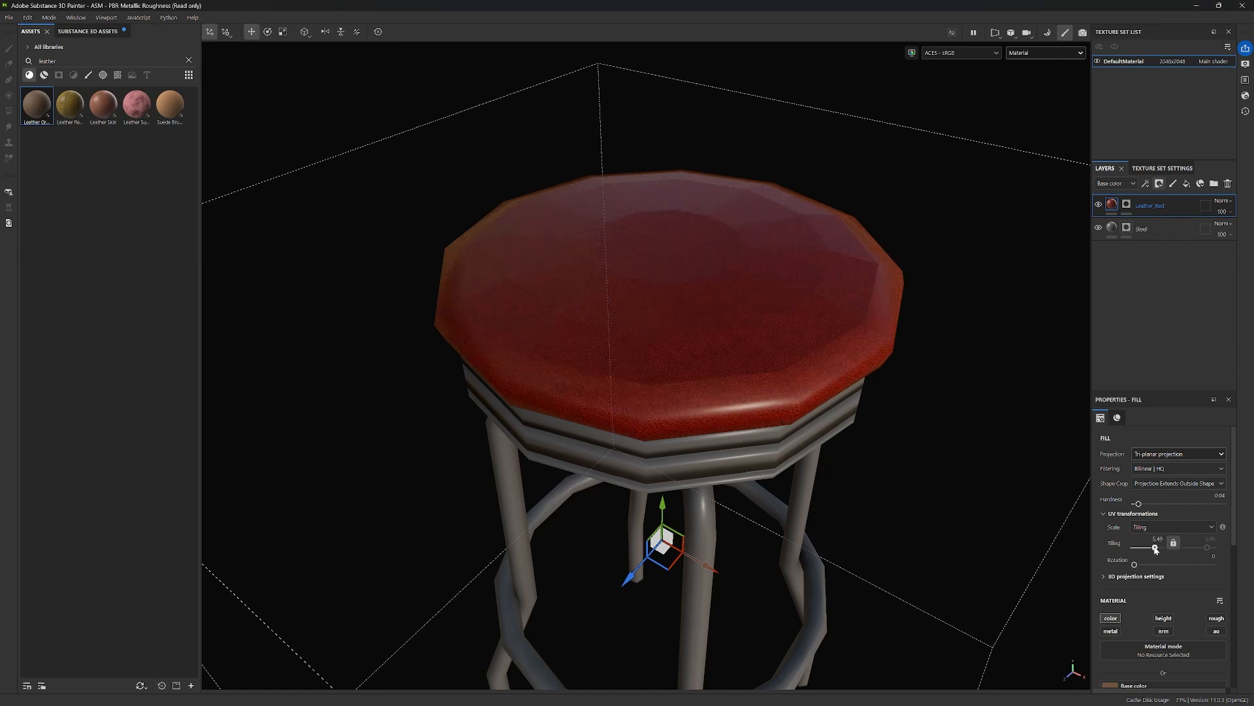
{"action": "left_click_drag", "start_coordinate": [972, 339], "coordinate": [946, 444], "text": "alt"}
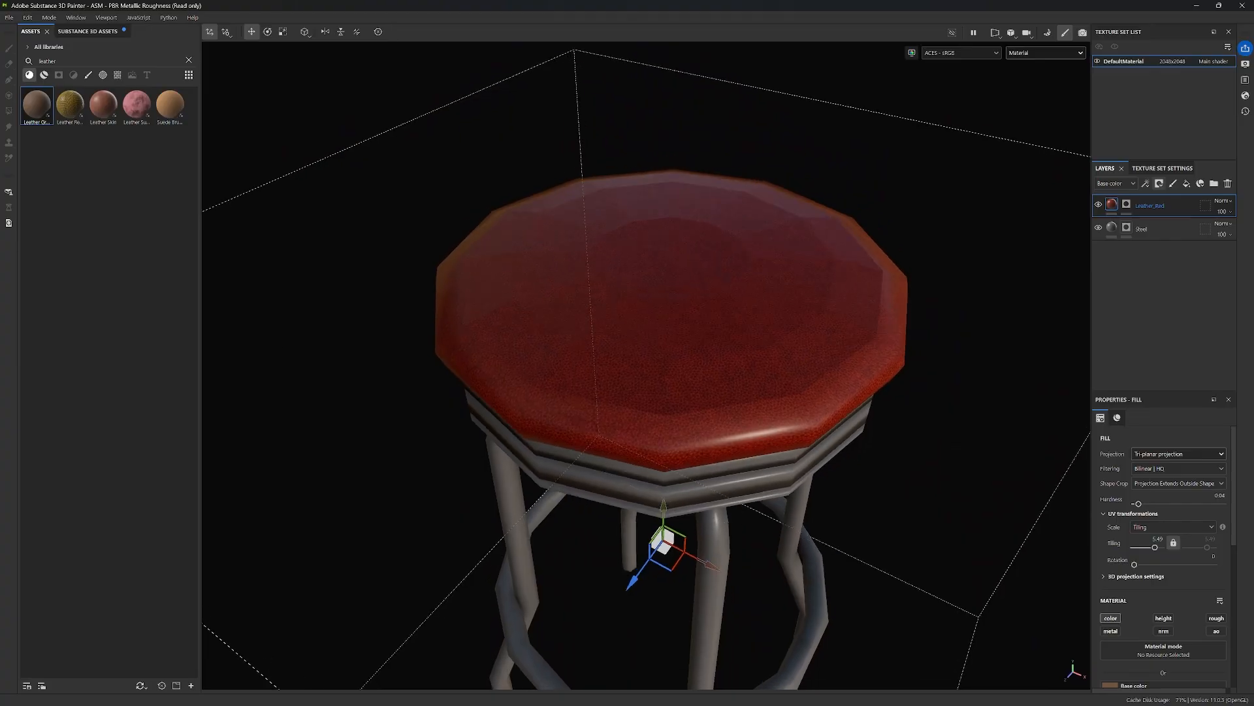
{"action": "key", "text": "alt+Tab"}
{"action": "left_click", "coordinate": [965, 475]}
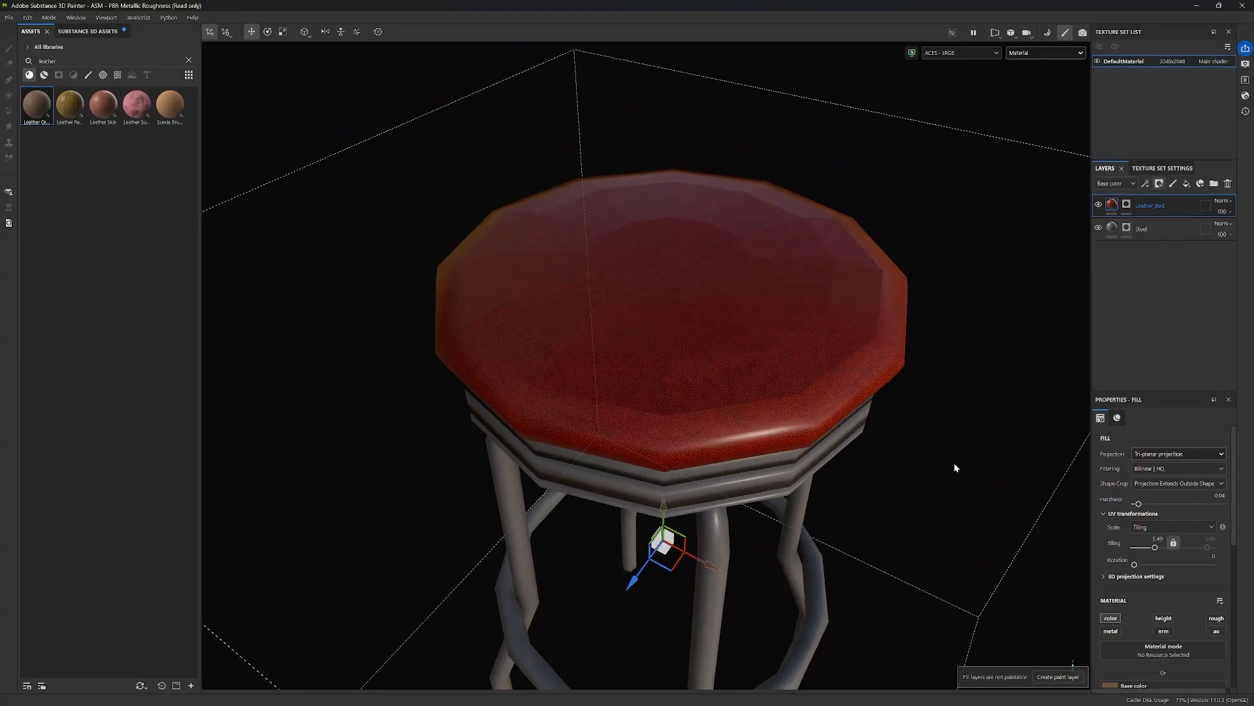
{"action": "left_click_drag", "start_coordinate": [942, 452], "coordinate": [965, 462], "text": "alt"}
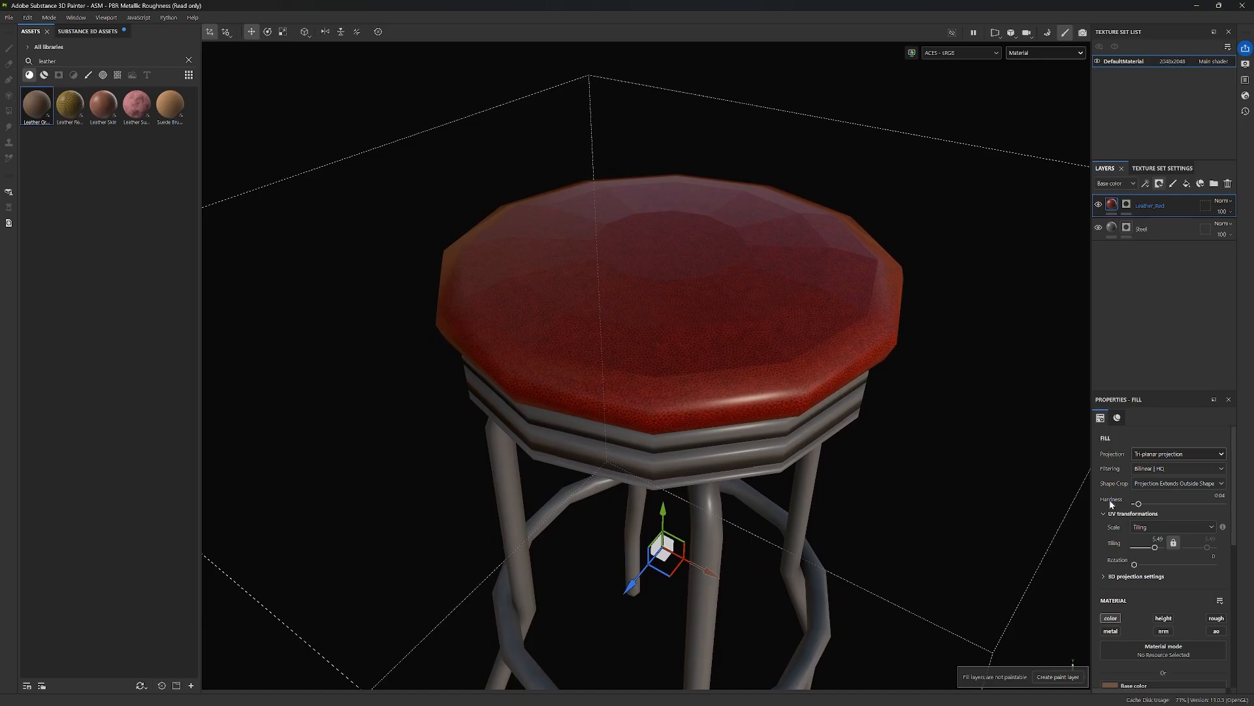
Try a small Z offset in the fill's 3D projection settings and reset it to 0.
{"action": "mouse_move", "coordinate": [1138, 568]}
{"action": "left_mouse_down"}
{"action": "mouse_move", "coordinate": [1150, 567]}
{"action": "mouse_move", "coordinate": [1130, 570]}
{"action": "left_mouse_up"}
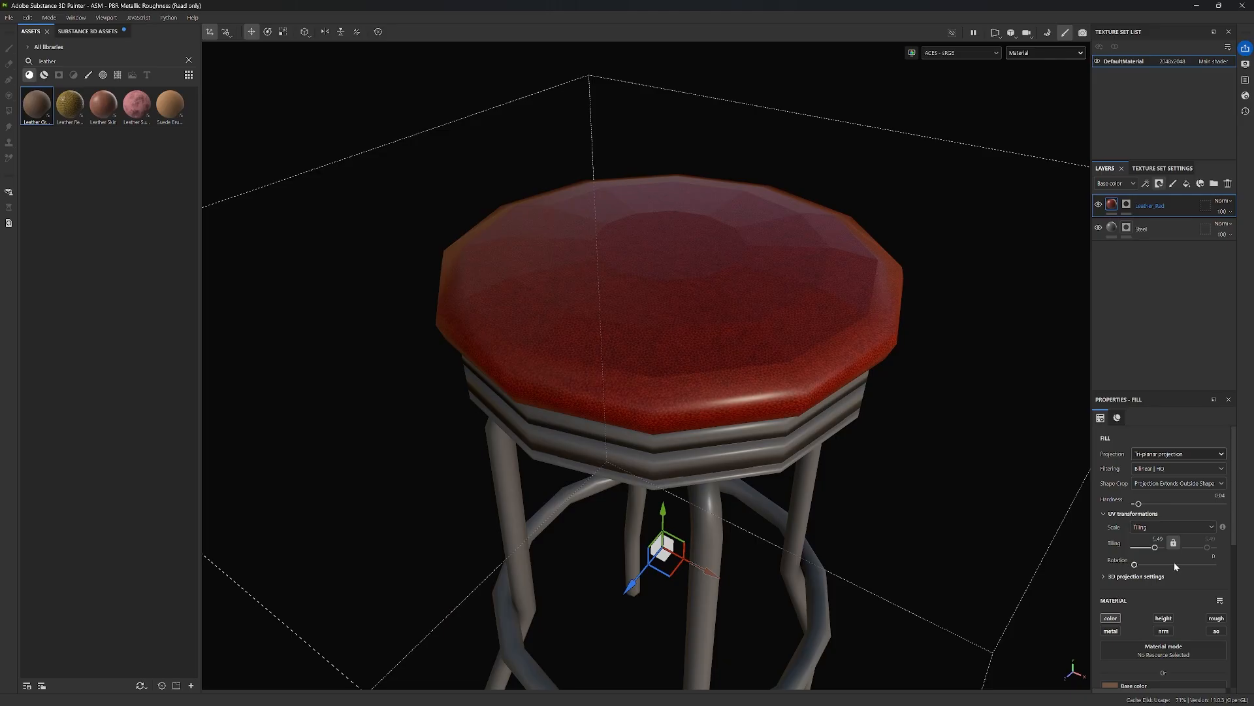
{"action": "scroll", "coordinate": [1174, 563], "scroll_direction": "down", "scroll_amount": 1}
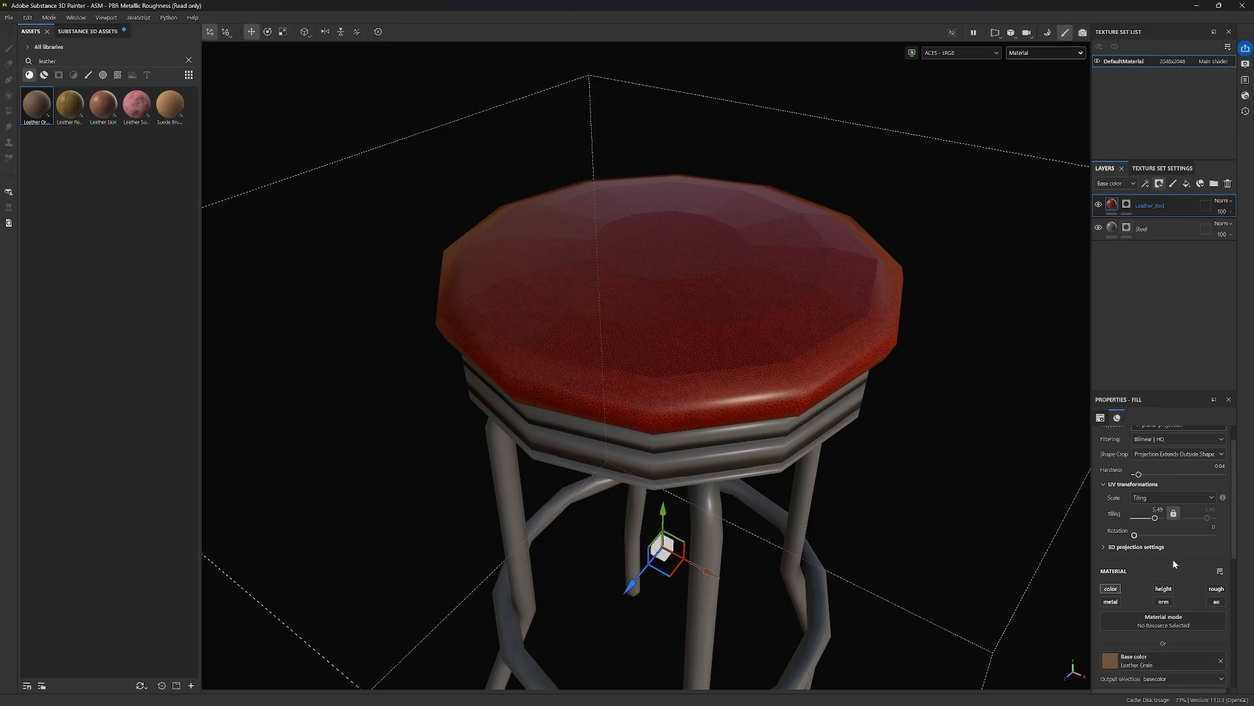
{"action": "left_click", "coordinate": [1105, 547]}
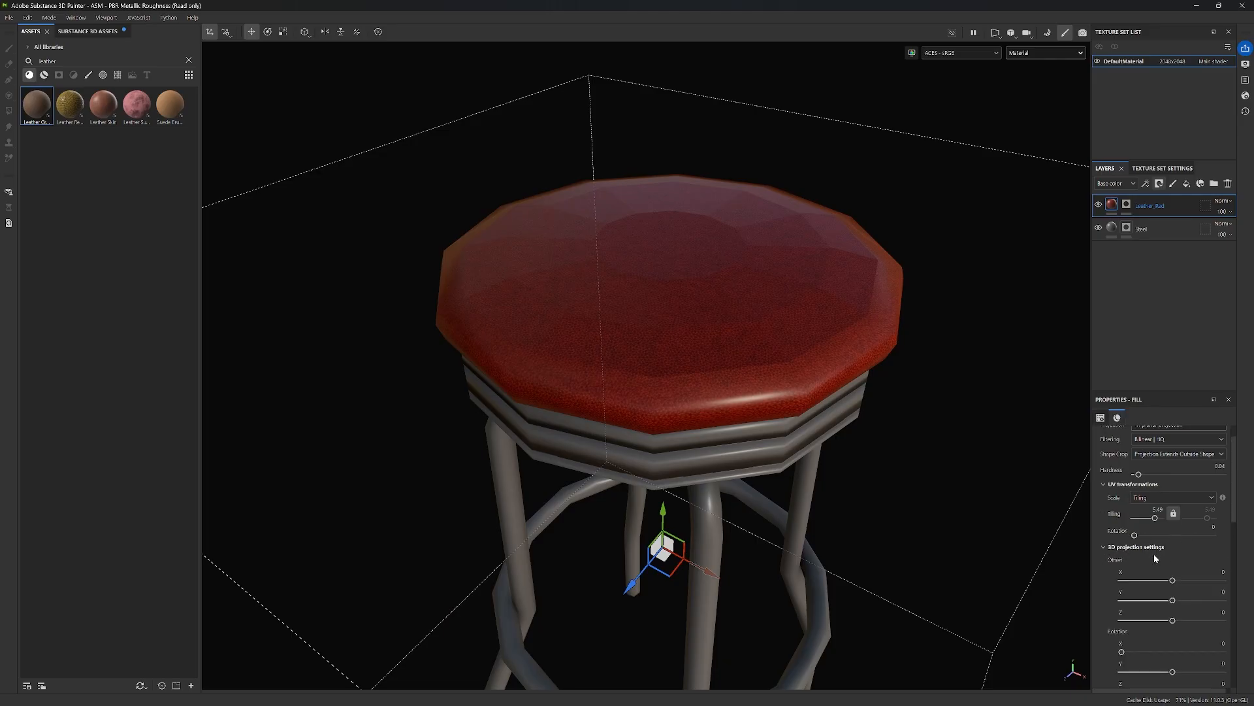
{"action": "scroll", "coordinate": [1175, 524], "scroll_direction": "down", "scroll_amount": 2}
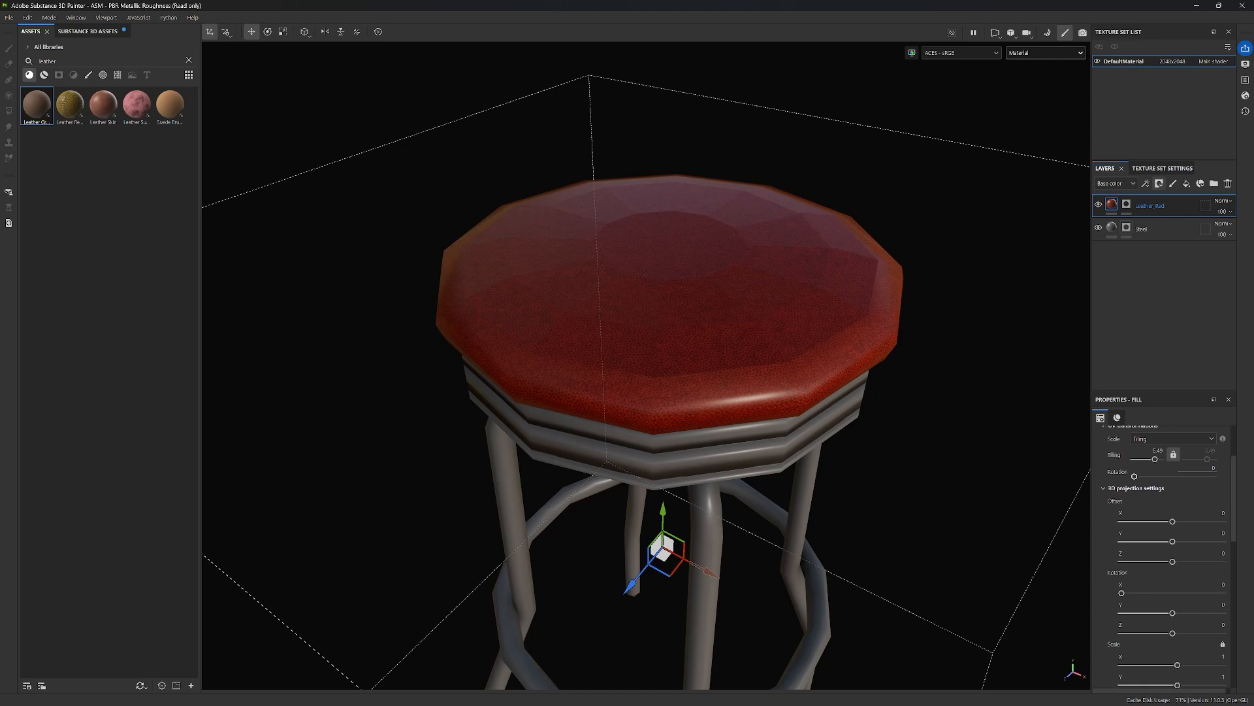
{"action": "mouse_move", "coordinate": [1173, 562]}
{"action": "left_mouse_down"}
{"action": "mouse_move", "coordinate": [1156, 570]}
{"action": "mouse_move", "coordinate": [1174, 572]}
{"action": "left_mouse_up"}
{"action": "left_click", "coordinate": [1219, 552]}
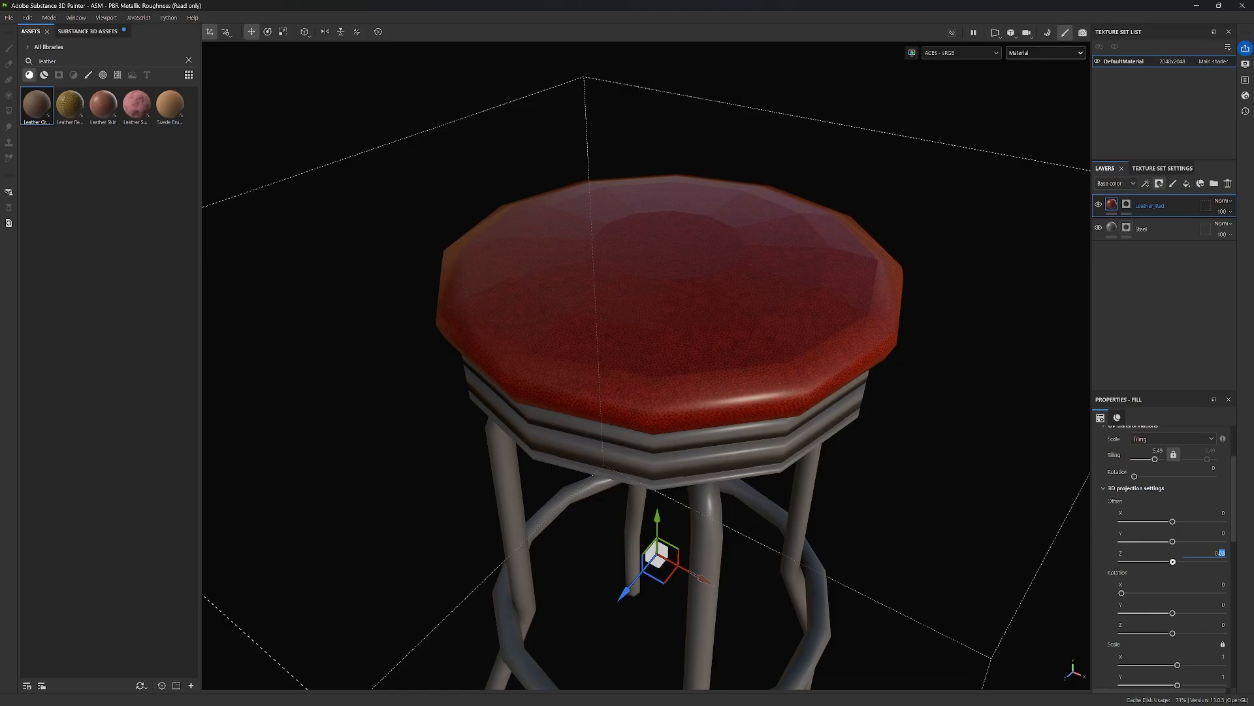
{"action": "type", "text": "0"}
{"action": "key", "text": "Return"}
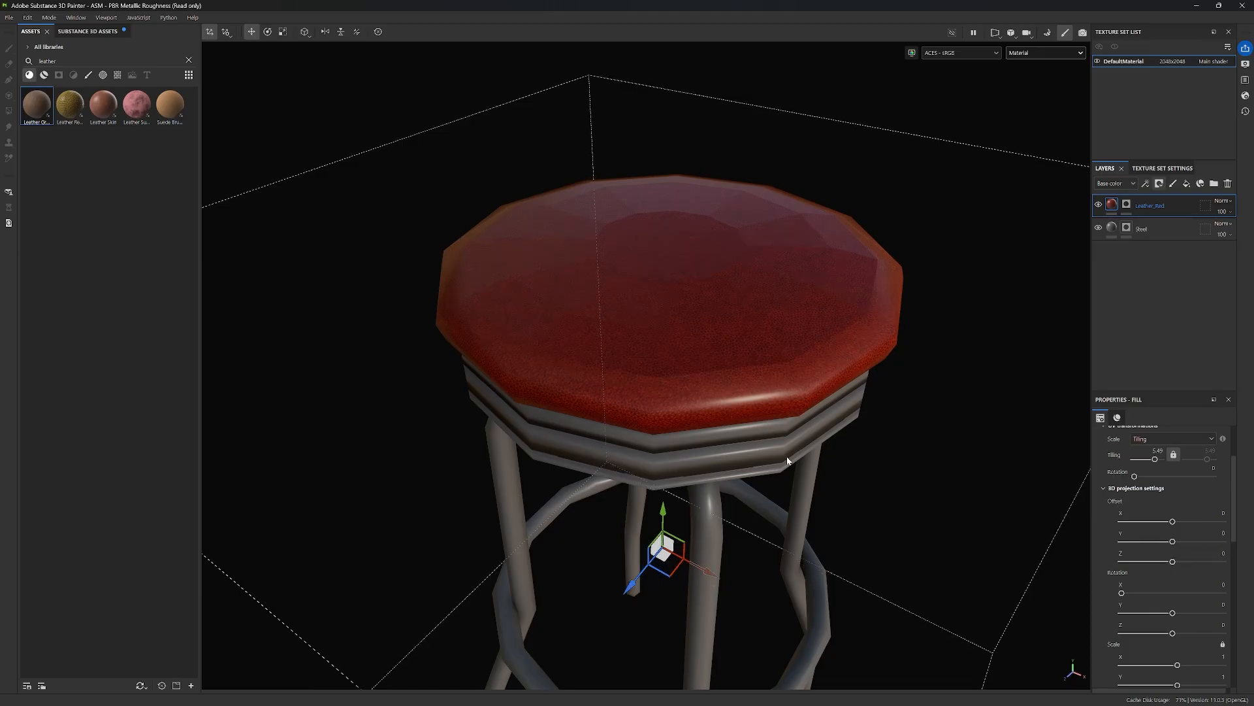
Inspect the tiled leather grain around the seat cushion's rim from several sides up close.
{"action": "left_click_drag", "start_coordinate": [914, 455], "coordinate": [810, 312], "text": "alt"}
{"action": "scroll", "coordinate": [691, 283], "scroll_direction": "up", "scroll_amount": 5}
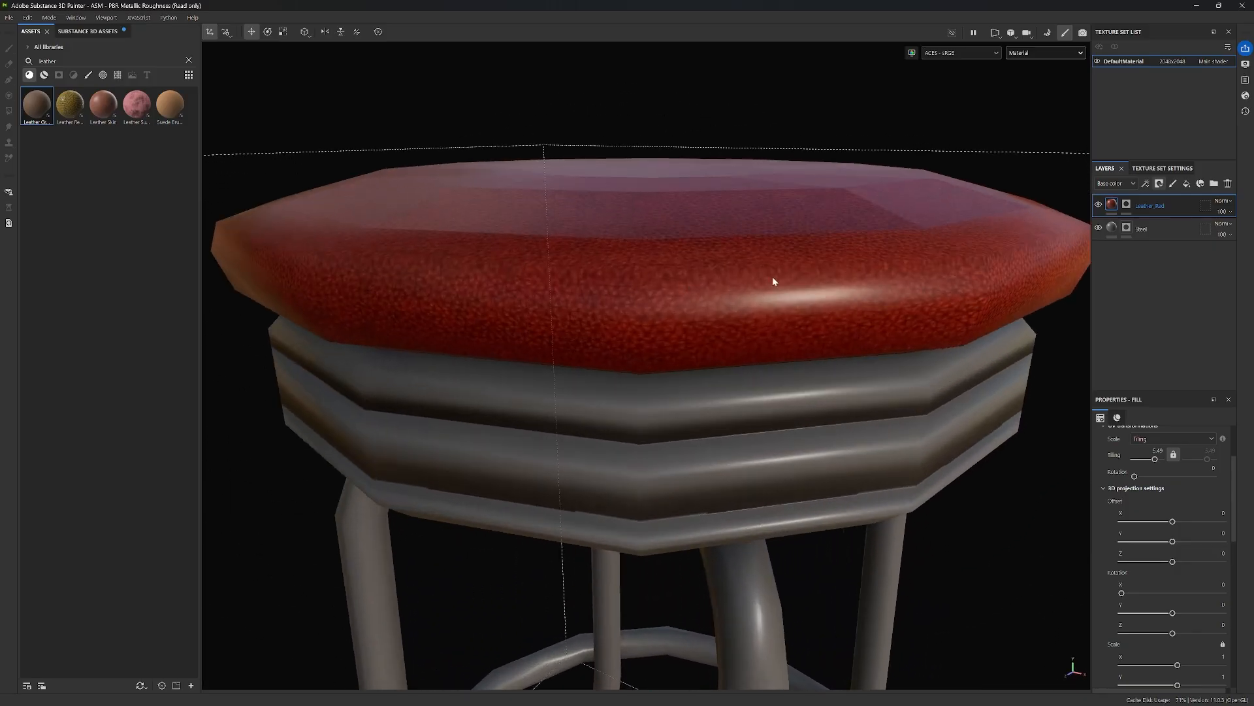
{"action": "left_click_drag", "start_coordinate": [1004, 398], "coordinate": [854, 553], "text": "alt"}
{"action": "left_click_drag", "start_coordinate": [762, 519], "coordinate": [694, 402], "text": "alt"}
{"action": "scroll", "coordinate": [694, 402], "scroll_direction": "down", "scroll_amount": 4}
{"action": "left_click_drag", "start_coordinate": [522, 397], "coordinate": [806, 396], "text": "alt"}
{"action": "scroll", "coordinate": [487, 399], "scroll_direction": "up", "scroll_amount": 2}
{"action": "middle_click_drag", "start_coordinate": [540, 478], "coordinate": [934, 399], "text": "alt"}
{"action": "scroll", "coordinate": [511, 332], "scroll_direction": "up", "scroll_amount": 2}
{"action": "scroll", "coordinate": [511, 333], "scroll_direction": "up", "scroll_amount": 2}
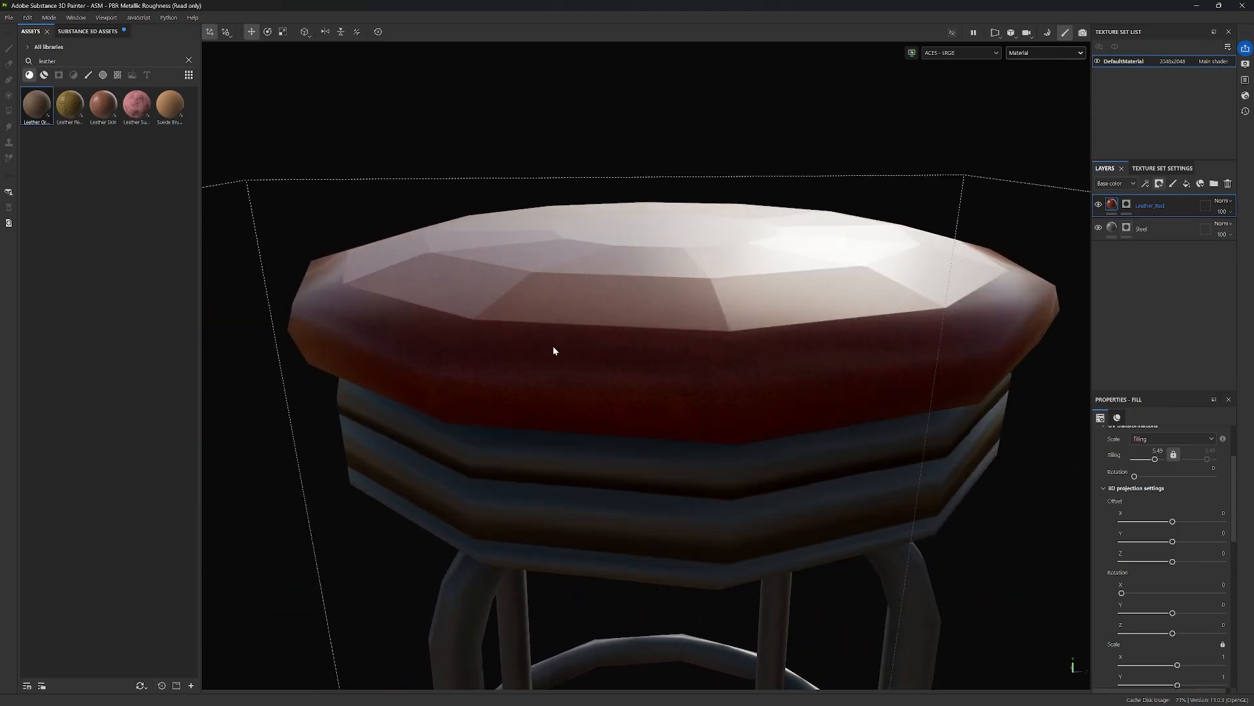
Rotate the environment lighting and examine how the red leather and steel band look from different angles.
{"action": "key", "text": "shift"}
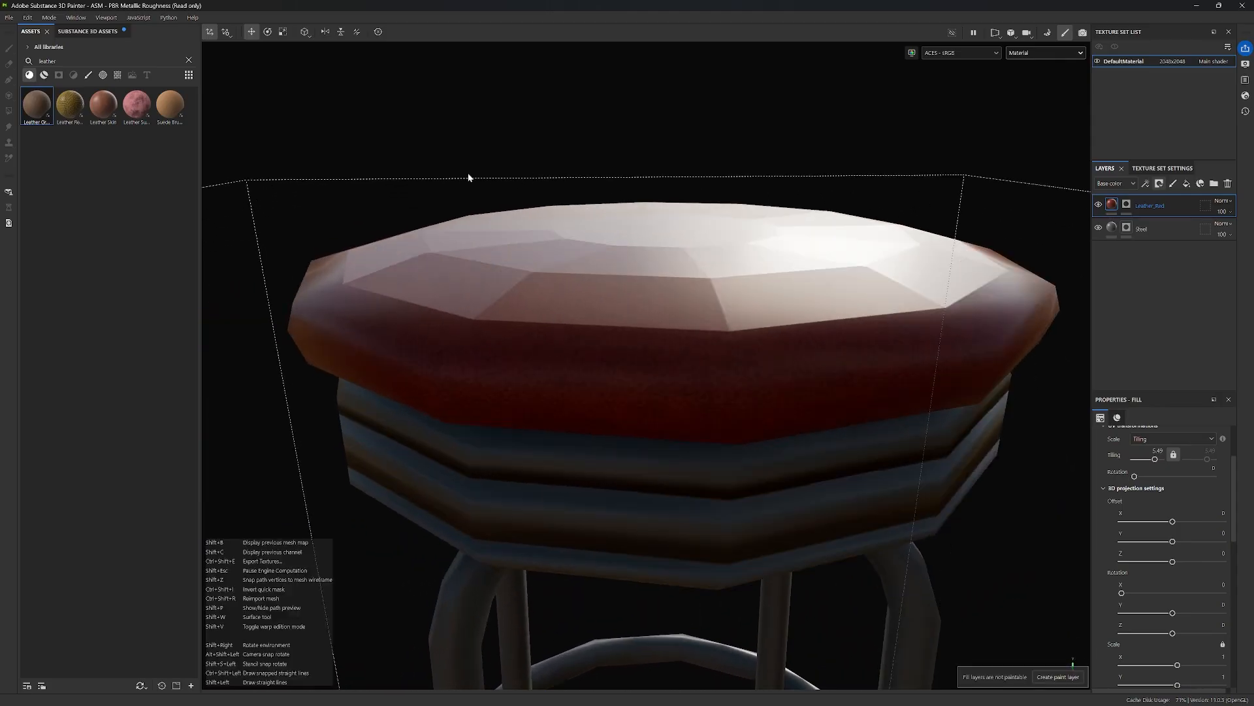
{"action": "right_click_drag", "start_coordinate": [626, 142], "coordinate": [574, 137], "text": "shift"}
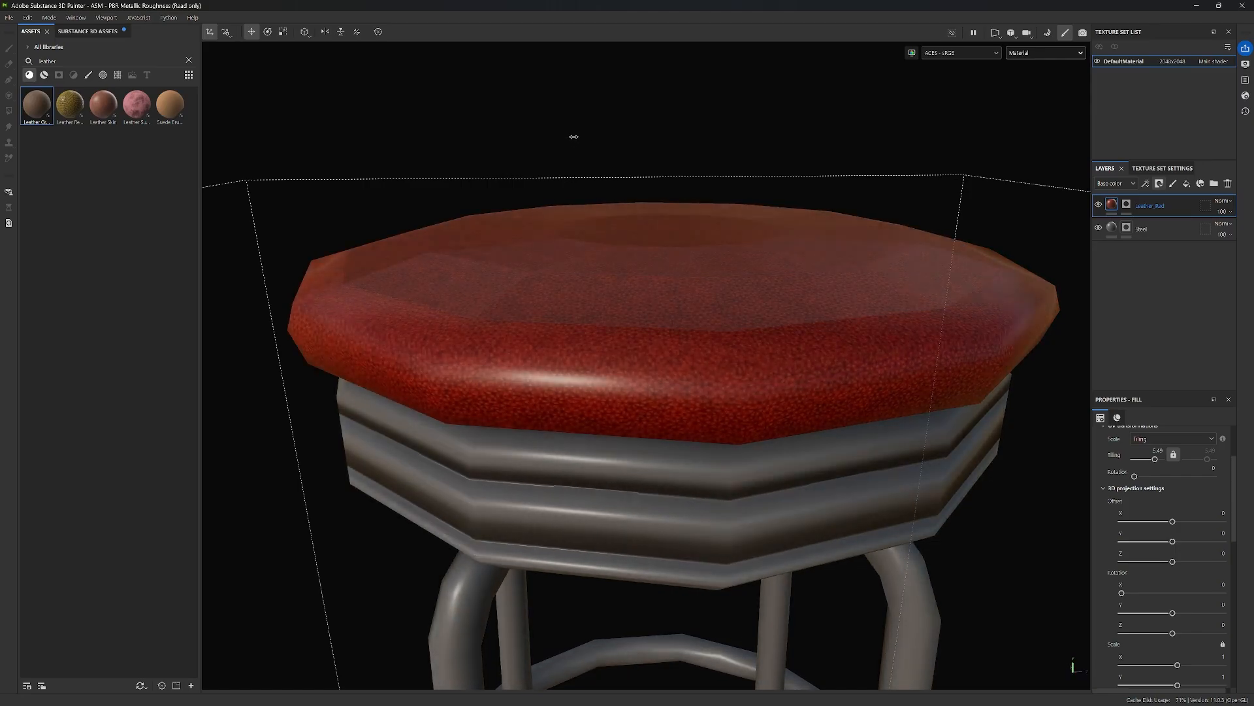
{"action": "left_click_drag", "start_coordinate": [497, 160], "coordinate": [759, 196], "text": "alt"}
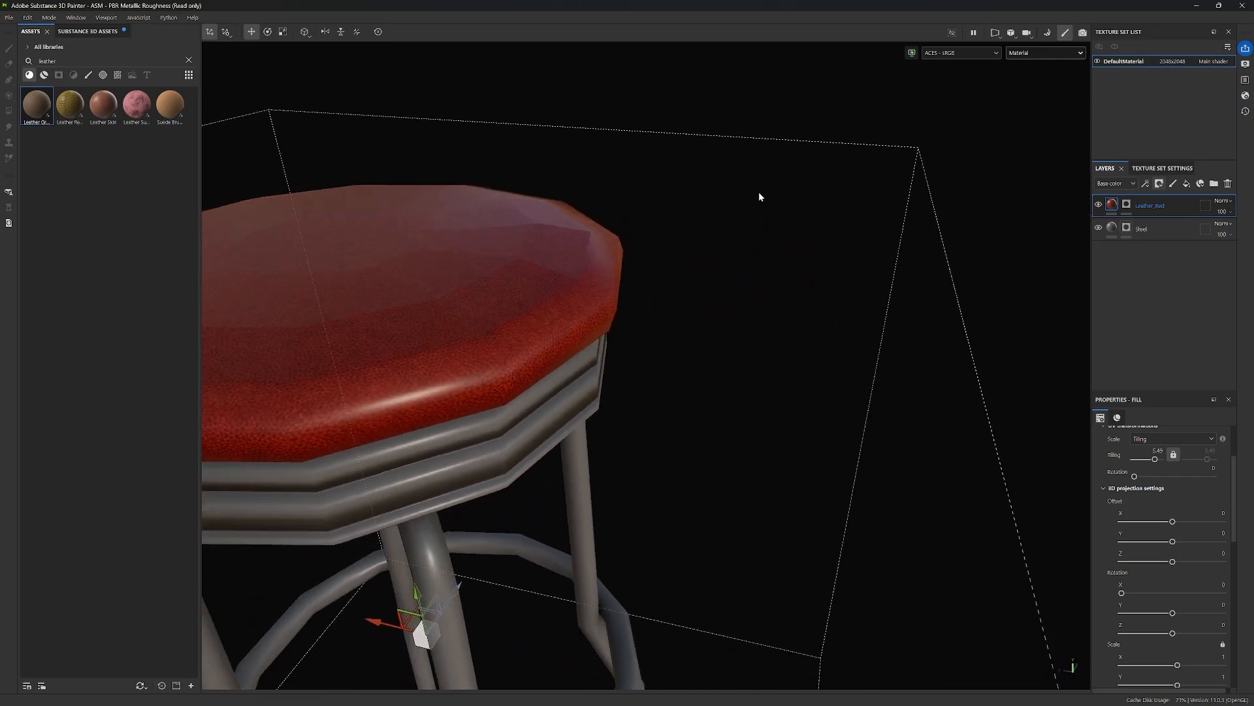
{"action": "left_click_drag", "start_coordinate": [681, 325], "coordinate": [832, 96], "text": "alt"}
{"action": "key", "text": "shift"}
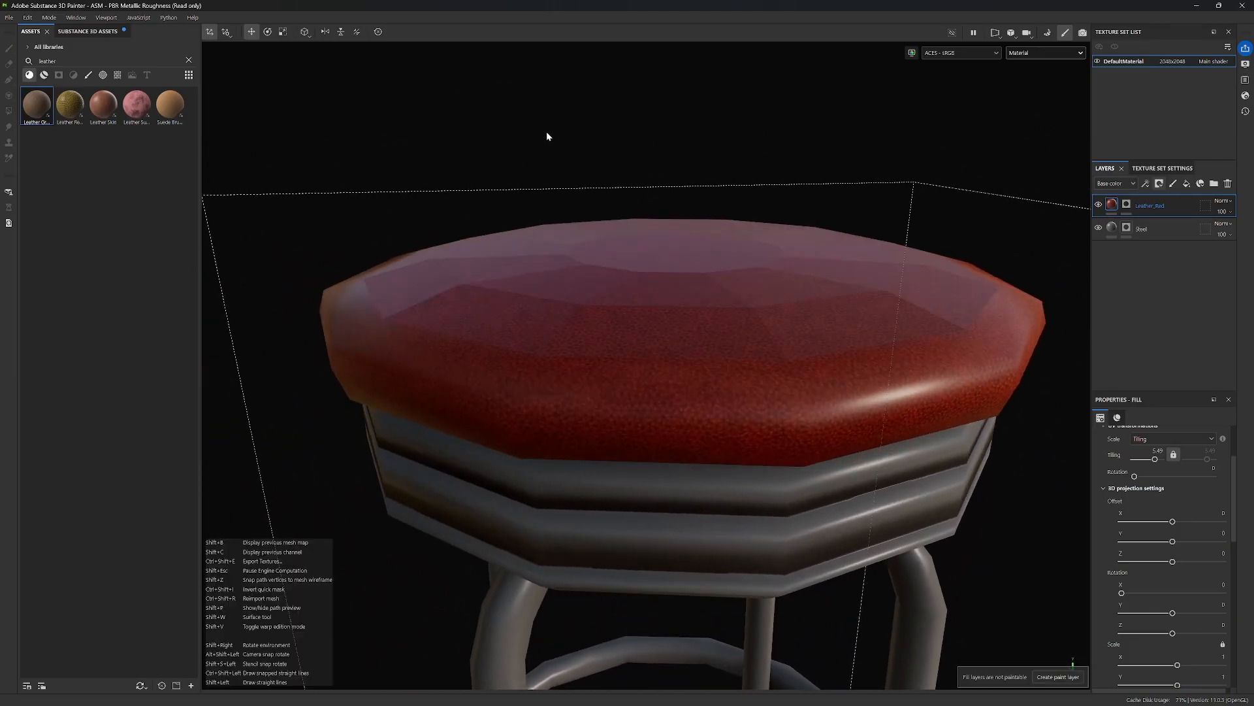
{"action": "right_click_drag", "start_coordinate": [541, 139], "coordinate": [515, 144], "text": "shift"}
{"action": "left_click_drag", "start_coordinate": [490, 163], "coordinate": [583, 186], "text": "alt"}
{"action": "scroll", "coordinate": [583, 187], "scroll_direction": "down", "scroll_amount": 5}
{"action": "left_click_drag", "start_coordinate": [916, 210], "coordinate": [838, 163], "text": "alt"}
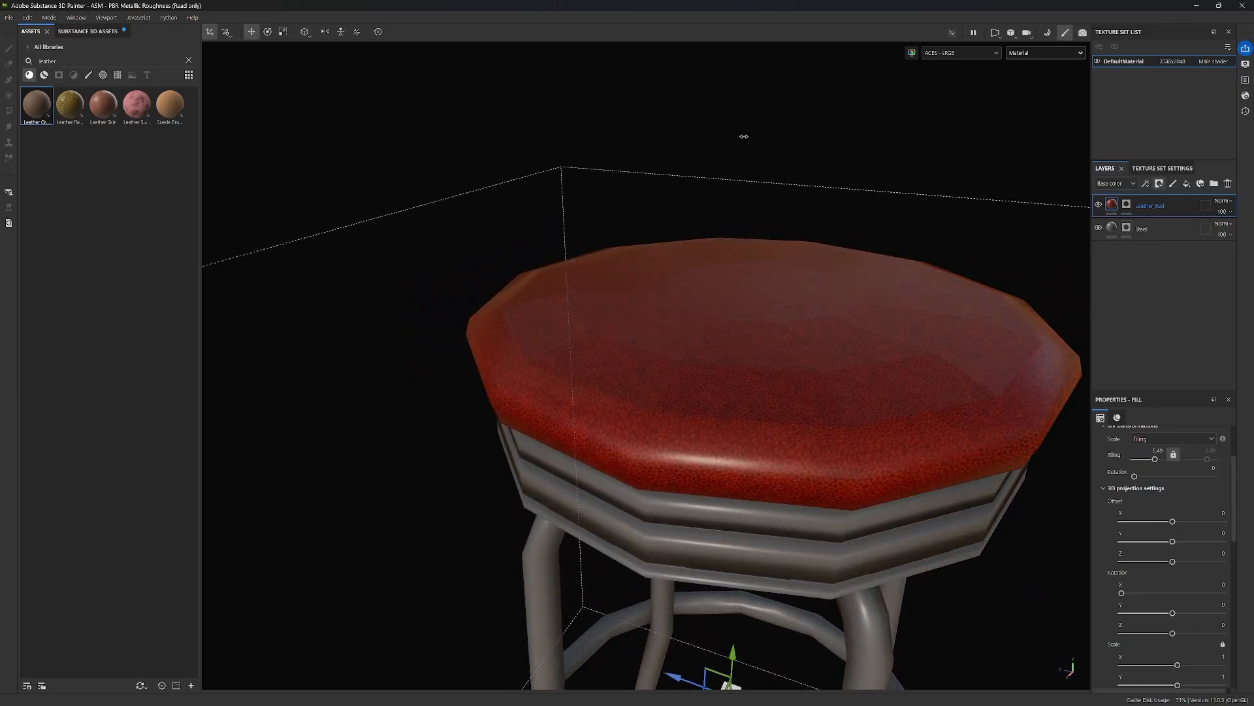
{"action": "left_click_drag", "start_coordinate": [683, 194], "coordinate": [991, 189], "text": "alt"}
{"action": "middle_click_drag", "start_coordinate": [991, 188], "coordinate": [563, 79], "text": "alt"}
{"action": "left_click_drag", "start_coordinate": [680, 176], "coordinate": [821, 198], "text": "alt"}
{"action": "scroll", "coordinate": [854, 199], "scroll_direction": "down", "scroll_amount": 4}
{"action": "left_click_drag", "start_coordinate": [966, 242], "coordinate": [982, 285], "text": "alt"}
{"action": "left_click_drag", "start_coordinate": [983, 209], "coordinate": [877, 309], "text": "alt"}
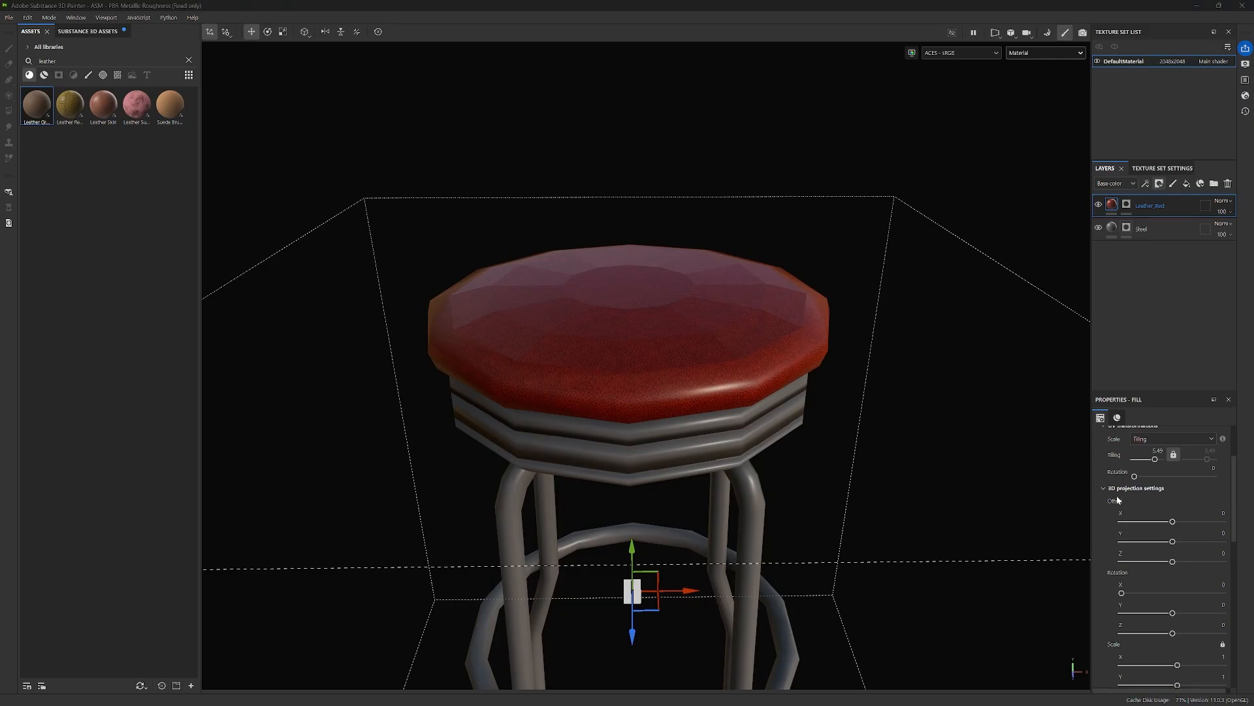
Set the Leather Grain material's Leather Density to 0.2 and keep Grain Intensity at 1.
{"action": "scroll", "coordinate": [1130, 516], "scroll_direction": "down", "scroll_amount": 2}
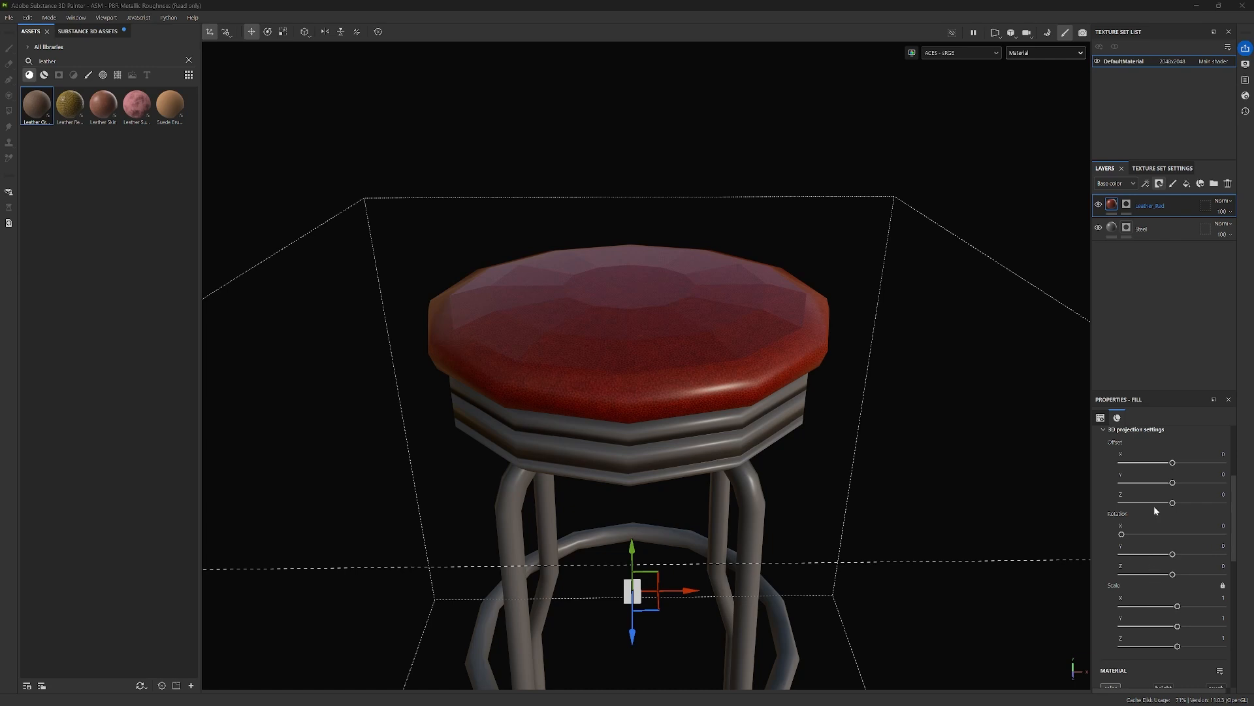
{"action": "scroll", "coordinate": [1153, 506], "scroll_direction": "up", "scroll_amount": 3}
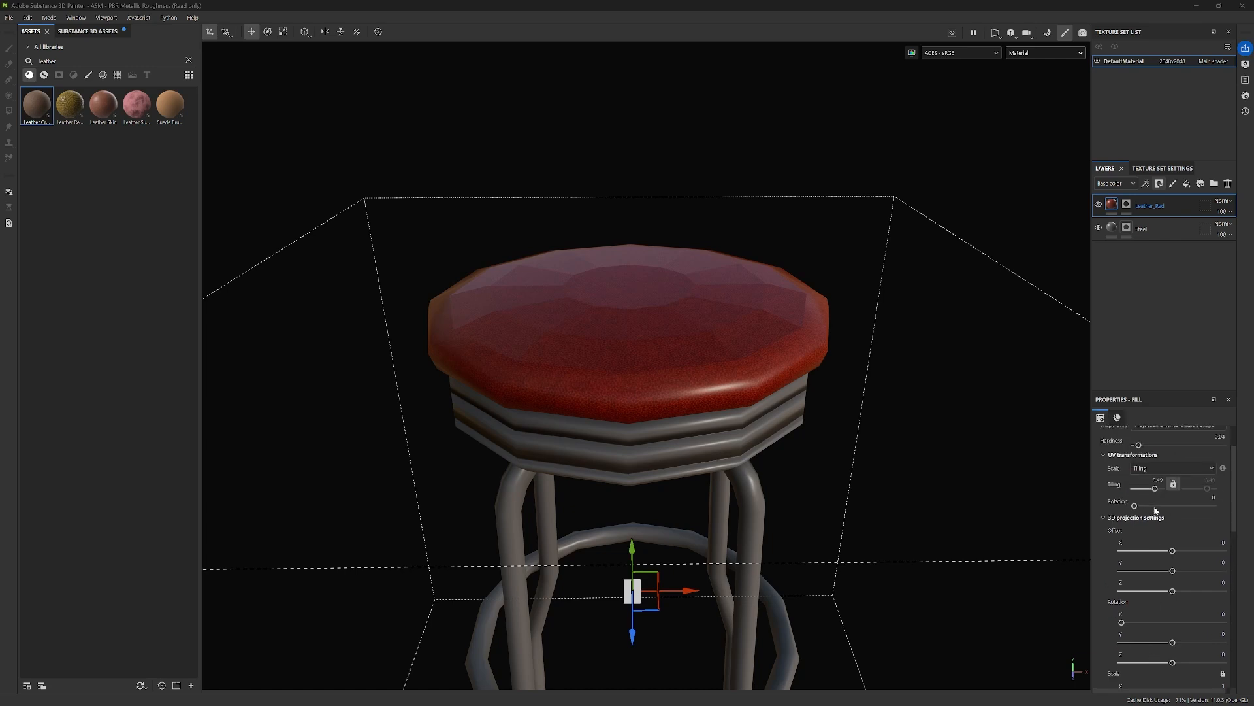
{"action": "left_click", "coordinate": [1104, 517]}
{"action": "scroll", "coordinate": [1165, 521], "scroll_direction": "down", "scroll_amount": 3}
{"action": "scroll", "coordinate": [1167, 524], "scroll_direction": "down", "scroll_amount": 1}
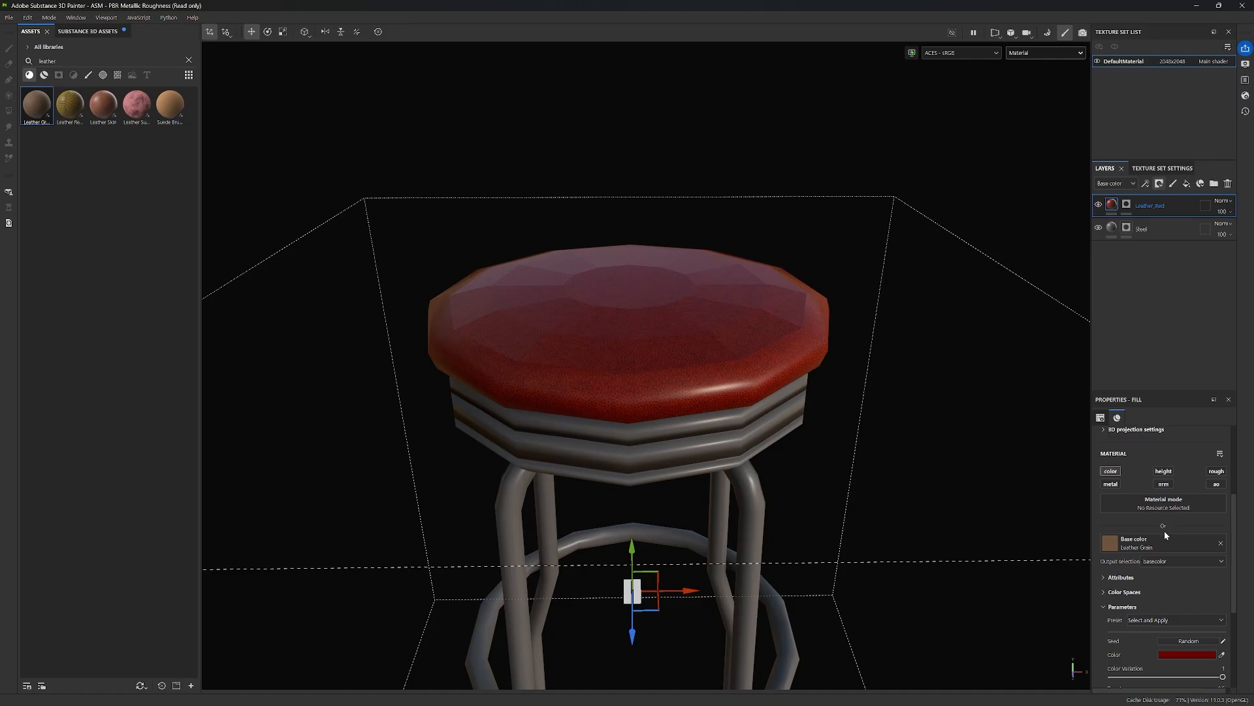
{"action": "scroll", "coordinate": [1165, 543], "scroll_direction": "down", "scroll_amount": 3}
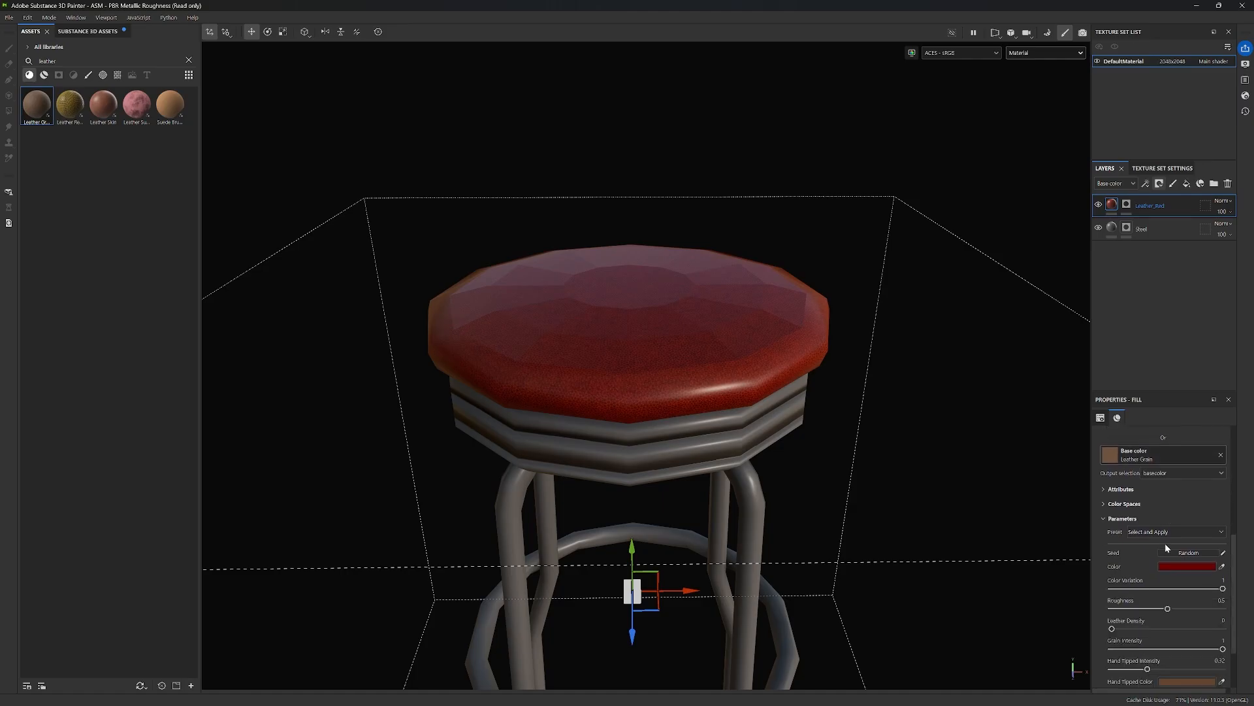
{"action": "scroll", "coordinate": [1137, 536], "scroll_direction": "down", "scroll_amount": 1}
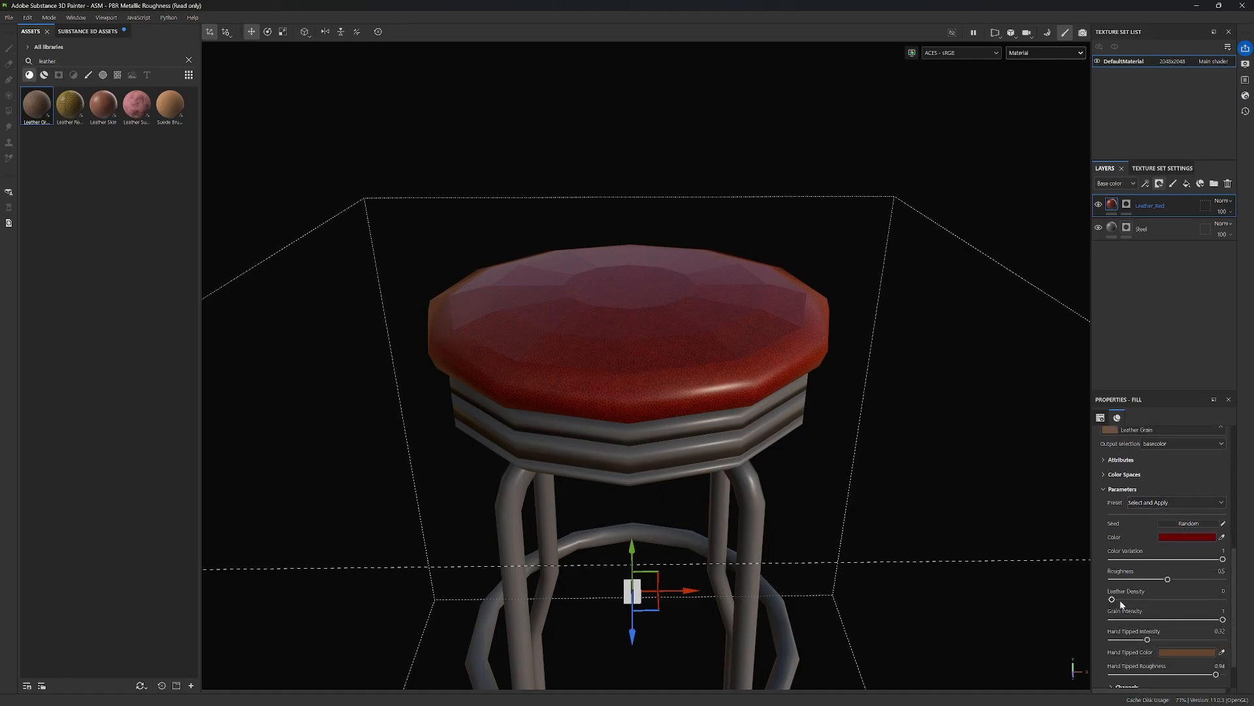
{"action": "left_click_drag", "start_coordinate": [1112, 601], "coordinate": [1138, 603]}
{"action": "scroll", "coordinate": [681, 378], "scroll_direction": "up", "scroll_amount": 5}
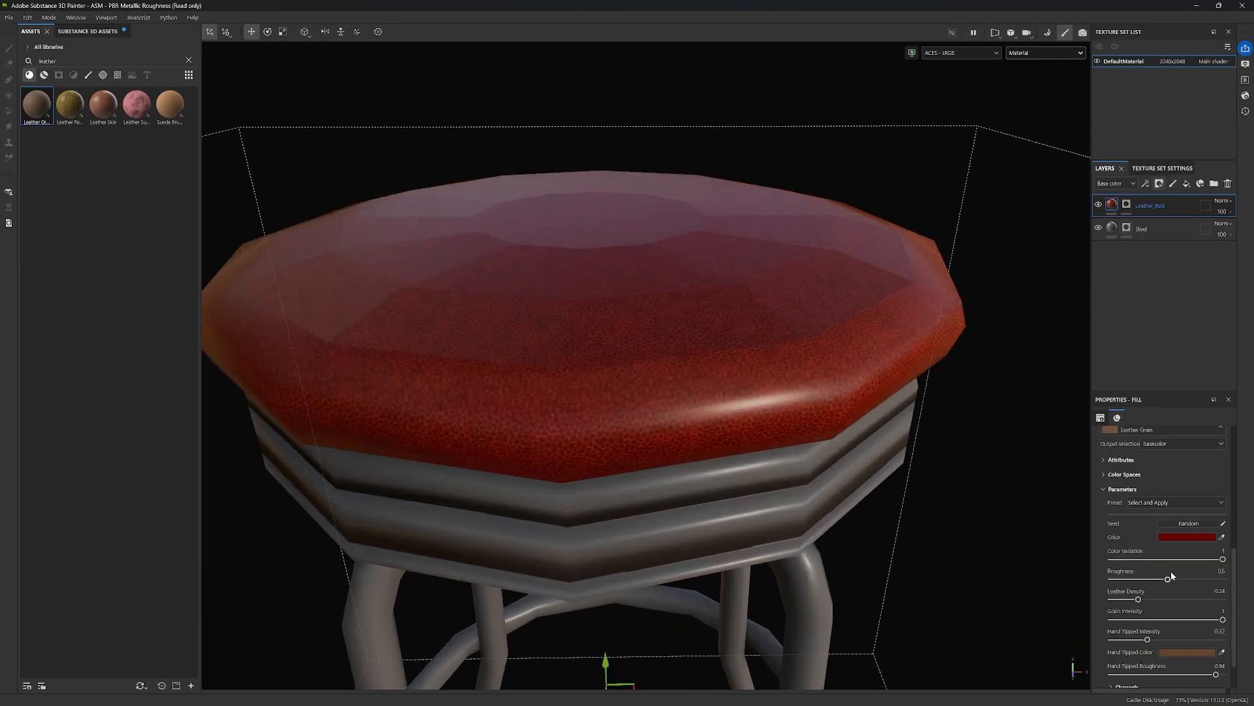
{"action": "mouse_move", "coordinate": [1138, 599]}
{"action": "left_mouse_down"}
{"action": "mouse_move", "coordinate": [1165, 602]}
{"action": "mouse_move", "coordinate": [1112, 605]}
{"action": "mouse_move", "coordinate": [1132, 606]}
{"action": "left_mouse_up"}
{"action": "double_click", "coordinate": [1221, 590]}
{"action": "type", "text": "2"}
{"action": "key", "text": "Return"}
{"action": "mouse_move", "coordinate": [1223, 619]}
{"action": "left_mouse_down"}
{"action": "mouse_move", "coordinate": [1080, 622]}
{"action": "mouse_move", "coordinate": [1240, 628]}
{"action": "left_mouse_up"}
Set the Leather Grain's Hand Tipped Color to a very dark red with HSV values 1.000, 1.000 and 0.123.
{"action": "scroll", "coordinate": [1183, 601], "scroll_direction": "down", "scroll_amount": 2}
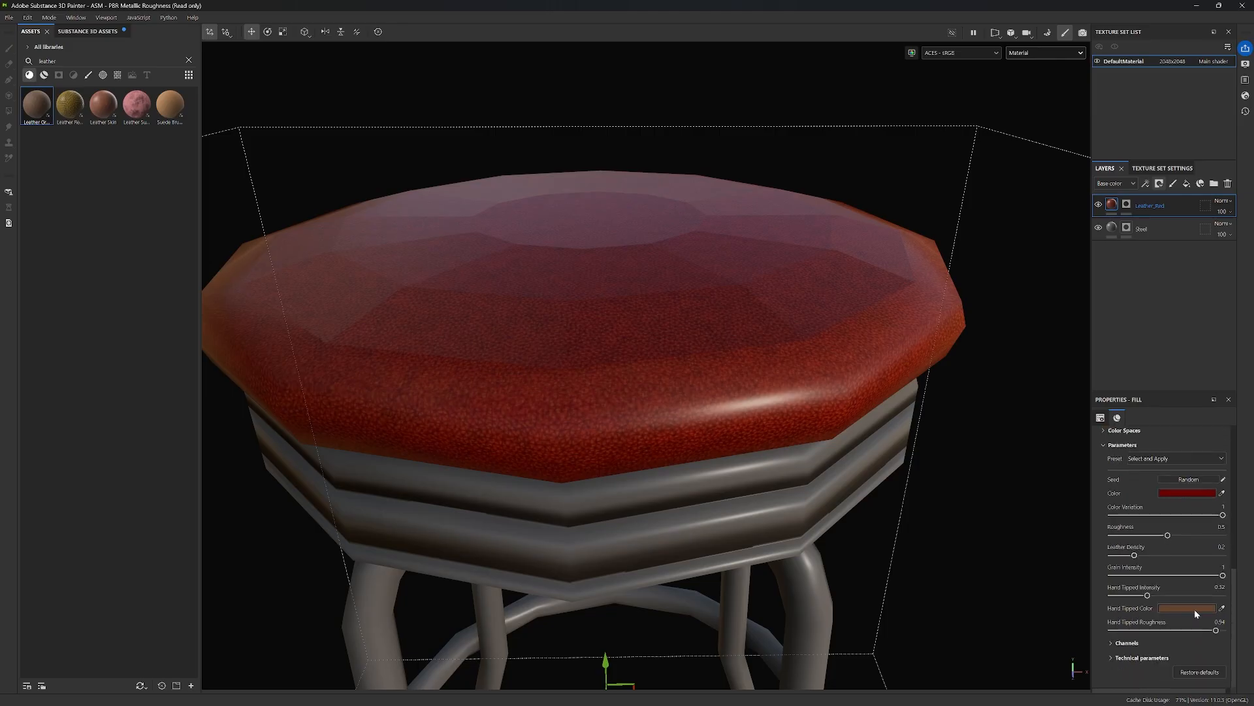
{"action": "left_click", "coordinate": [1194, 609]}
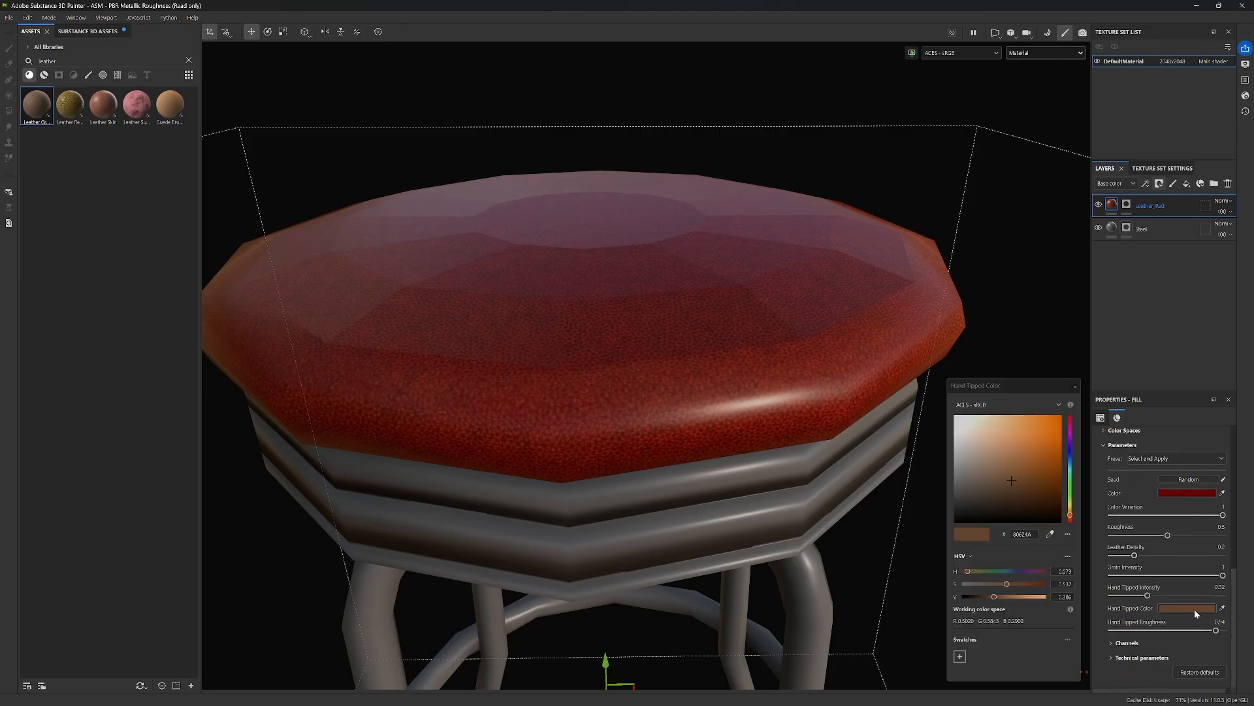
{"action": "left_click", "coordinate": [1071, 418]}
{"action": "mouse_move", "coordinate": [1029, 469]}
{"action": "left_mouse_down"}
{"action": "mouse_move", "coordinate": [1061, 429]}
{"action": "mouse_move", "coordinate": [999, 508]}
{"action": "mouse_move", "coordinate": [1038, 456]}
{"action": "mouse_move", "coordinate": [1009, 479]}
{"action": "mouse_move", "coordinate": [990, 451]}
{"action": "mouse_move", "coordinate": [1029, 489]}
{"action": "mouse_move", "coordinate": [1061, 476]}
{"action": "mouse_move", "coordinate": [1070, 532]}
{"action": "mouse_move", "coordinate": [1076, 486]}
{"action": "mouse_move", "coordinate": [1076, 513]}
{"action": "left_mouse_up"}
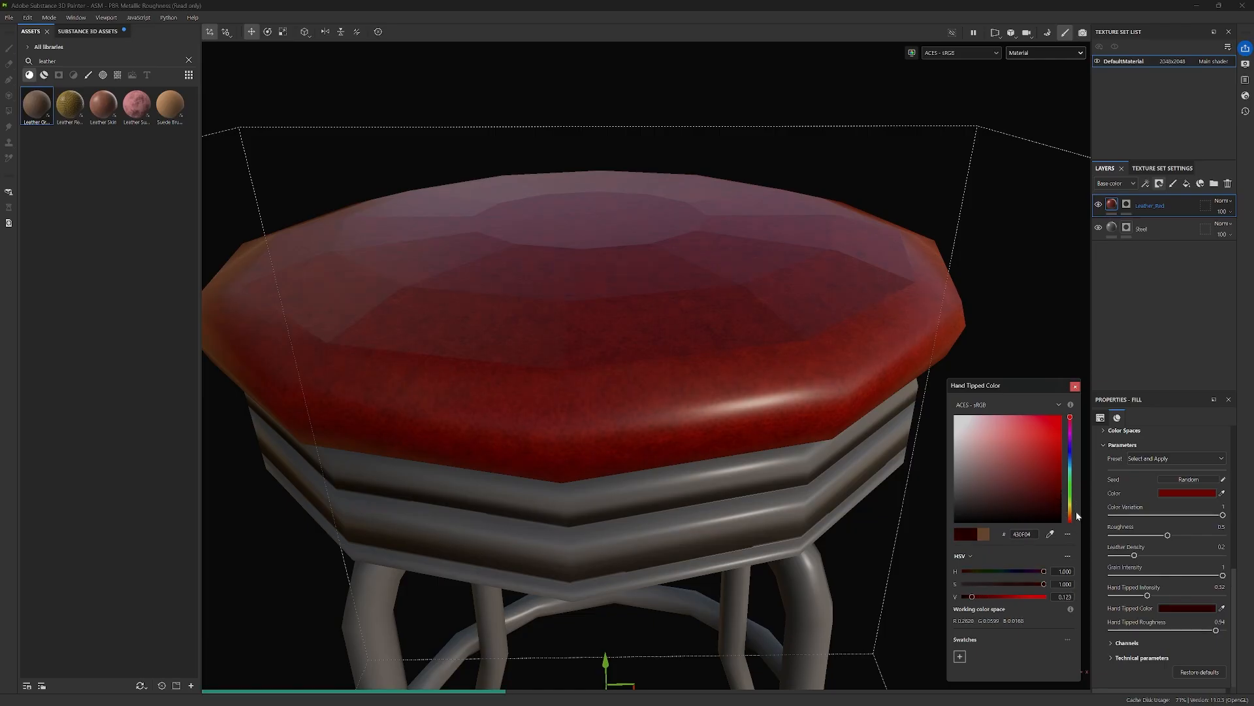
Try a near-black Hand Tipped Color for the Leather Grain, with an HSV value of 0.000.
{"action": "left_click", "coordinate": [755, 328]}
{"action": "left_click_drag", "start_coordinate": [773, 283], "coordinate": [651, 382], "text": "alt"}
{"action": "left_click_drag", "start_coordinate": [1062, 518], "coordinate": [1026, 528]}
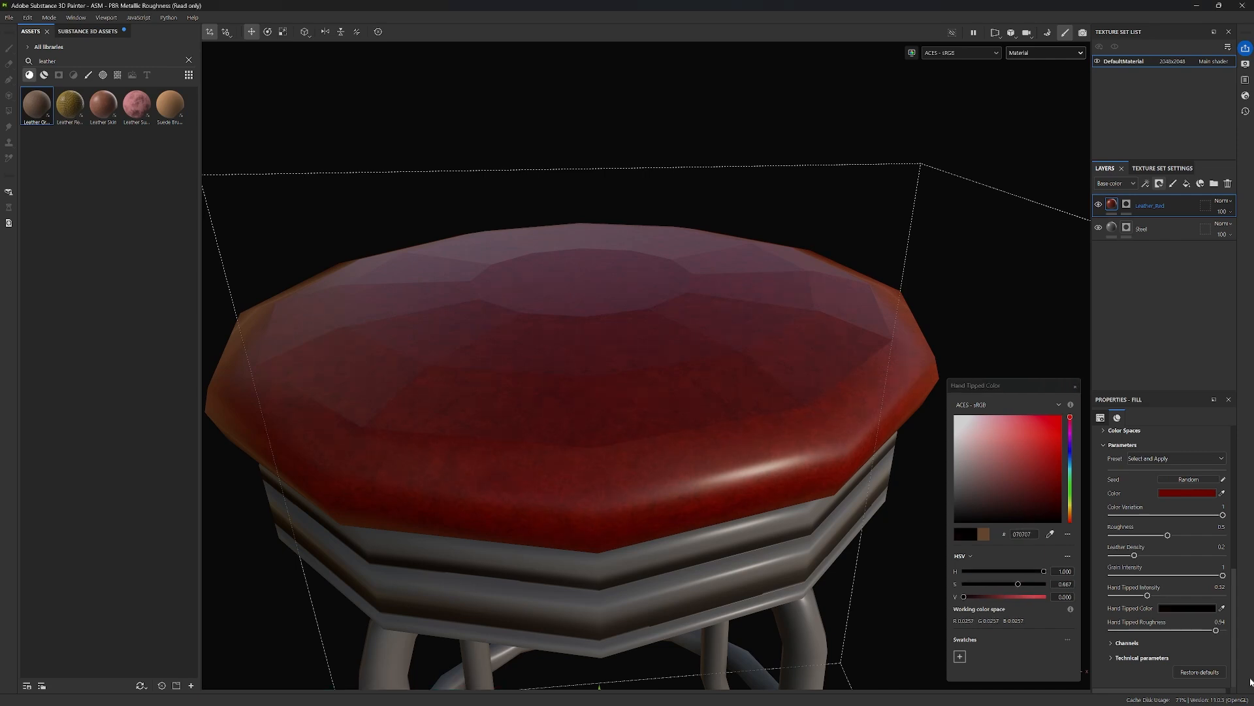
Set the Leather Grain's Grain Intensity to 0.7 and its Leather Density to 0.1.
{"action": "left_click_drag", "start_coordinate": [1223, 576], "coordinate": [1187, 582]}
{"action": "double_click", "coordinate": [1219, 566]}
{"action": "type", "text": "0.7"}
{"action": "key", "text": "Return"}
{"action": "left_click", "coordinate": [1220, 547]}
{"action": "key", "text": "Return"}
Set the Hand Tipped Color to a dark red with HSV 1.000, 1.000 and 0.187, and examine the cushion with it.
{"action": "left_click", "coordinate": [1186, 609]}
{"action": "left_click", "coordinate": [1178, 609]}
{"action": "left_click_drag", "start_coordinate": [1008, 513], "coordinate": [1064, 503]}
{"action": "left_click_drag", "start_coordinate": [571, 389], "coordinate": [613, 414], "text": "alt"}
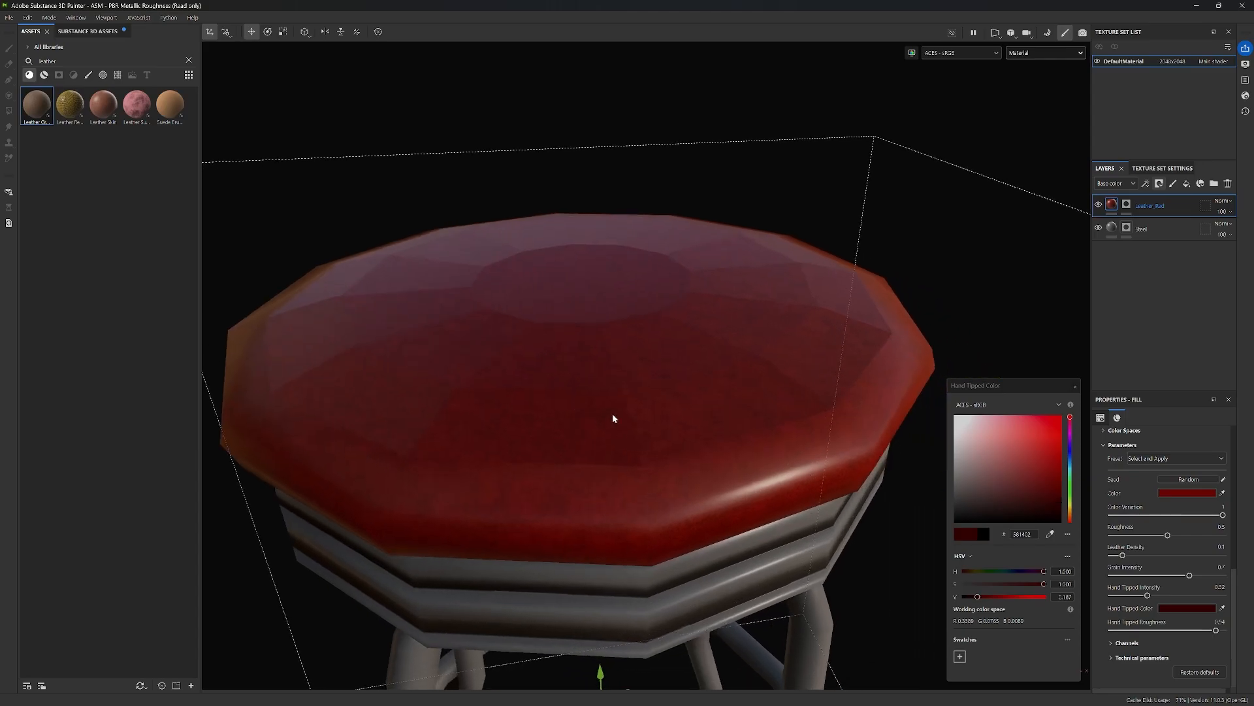
{"action": "left_click_drag", "start_coordinate": [746, 462], "coordinate": [746, 487], "text": "alt"}
{"action": "scroll", "coordinate": [697, 391], "scroll_direction": "down", "scroll_amount": 5}
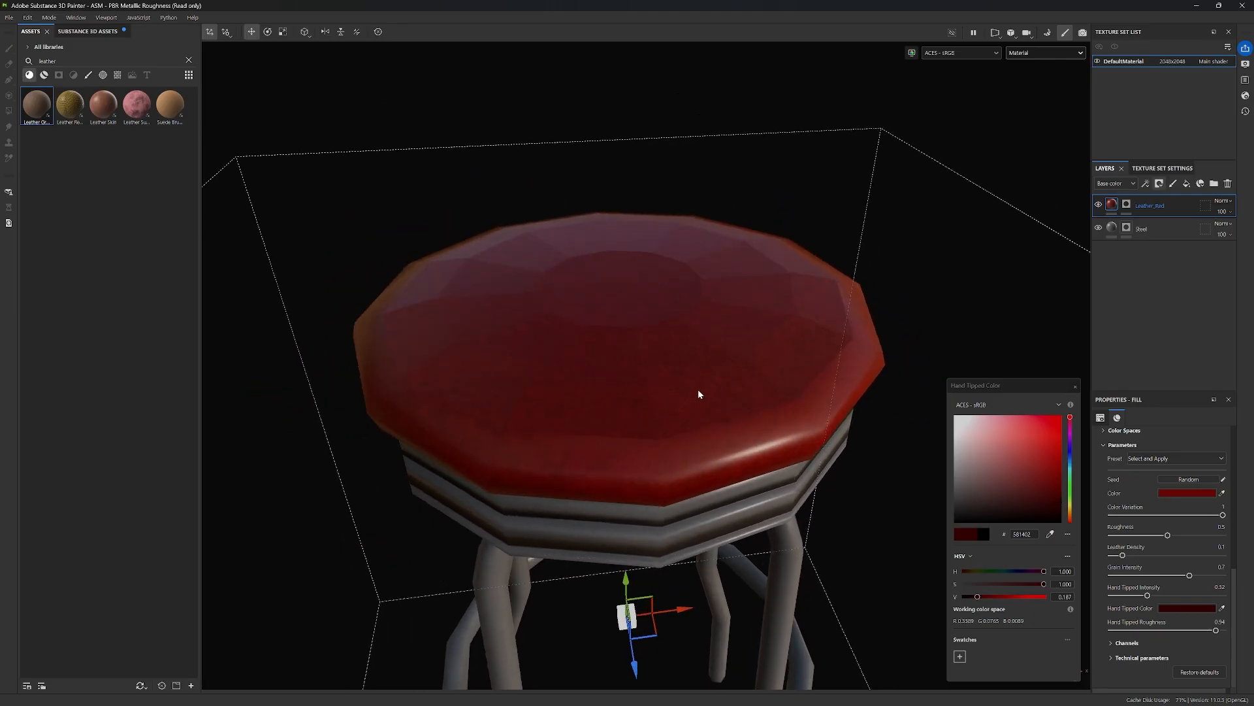
{"action": "left_click_drag", "start_coordinate": [686, 409], "coordinate": [790, 456], "text": "alt"}
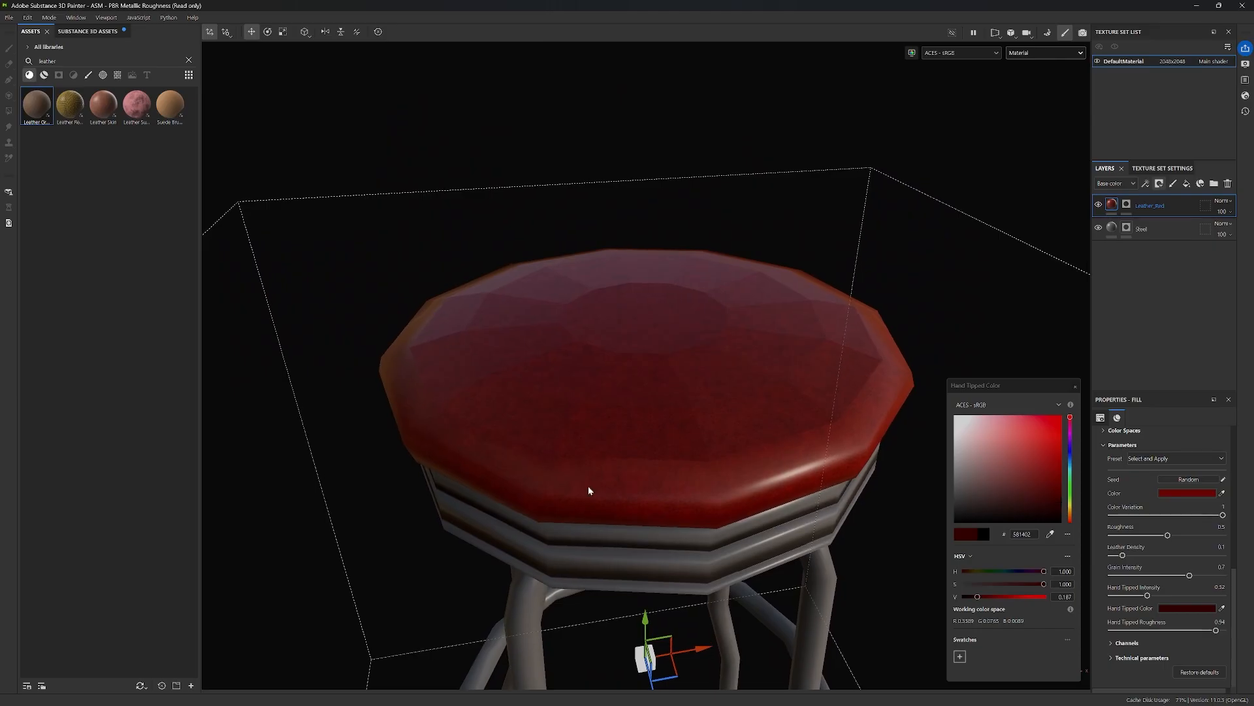
{"action": "left_click", "coordinate": [1075, 386]}
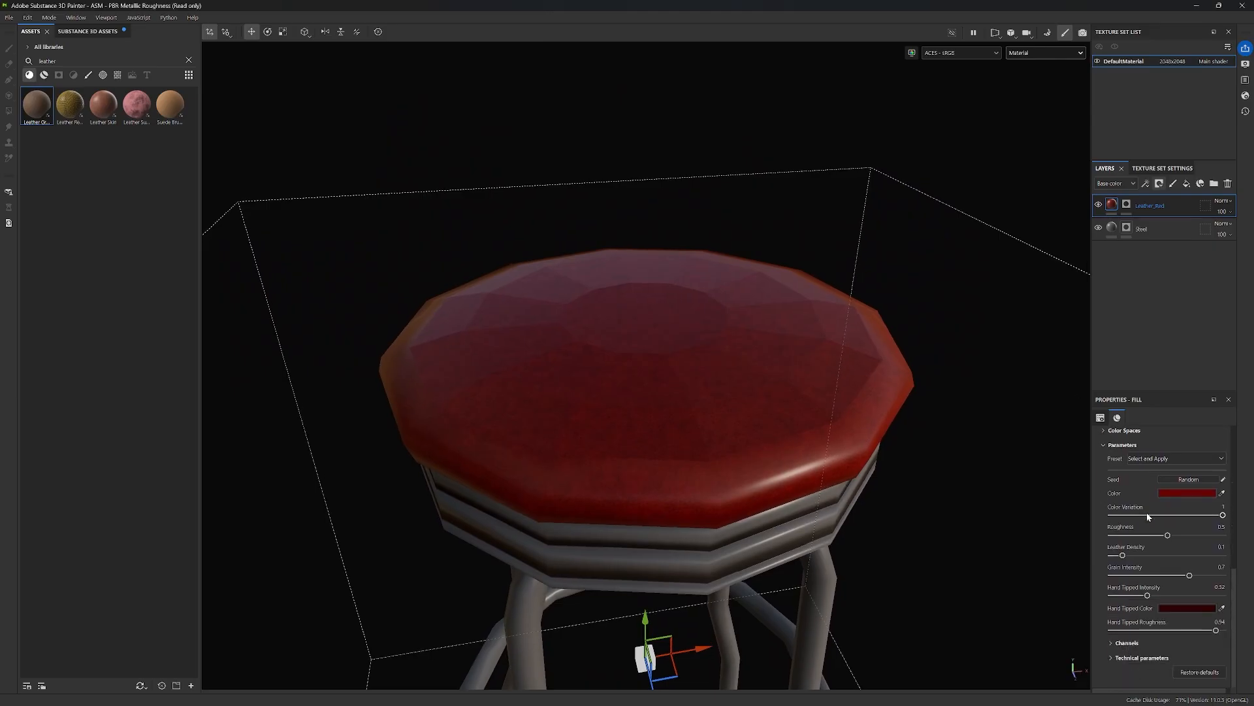
Enable the roughness, metallic, normal and ambient occlusion channels in the red leather layer's material.
{"action": "scroll", "coordinate": [1157, 516], "scroll_direction": "up", "scroll_amount": 10}
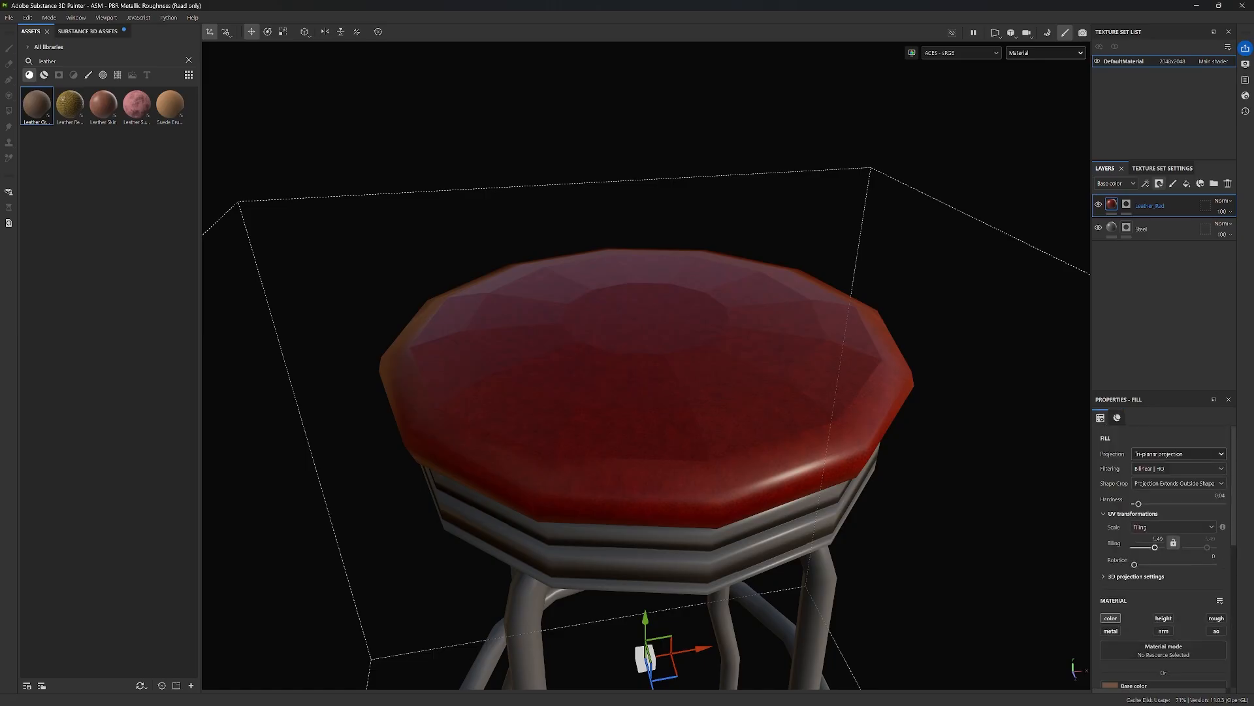
{"action": "scroll", "coordinate": [1150, 575], "scroll_direction": "down", "scroll_amount": 3}
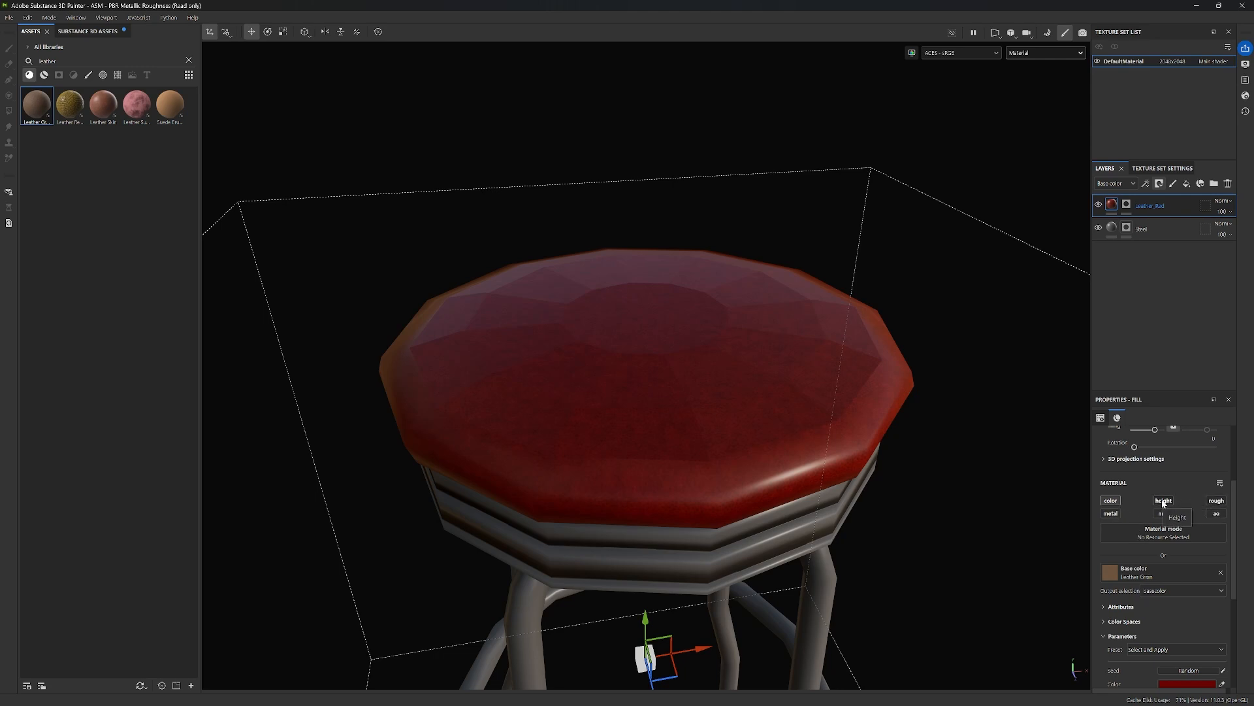
{"action": "left_click", "coordinate": [1216, 501]}
{"action": "left_click", "coordinate": [1109, 514]}
{"action": "left_click", "coordinate": [1164, 514]}
{"action": "scroll", "coordinate": [1185, 520], "scroll_direction": "down", "scroll_amount": 10}
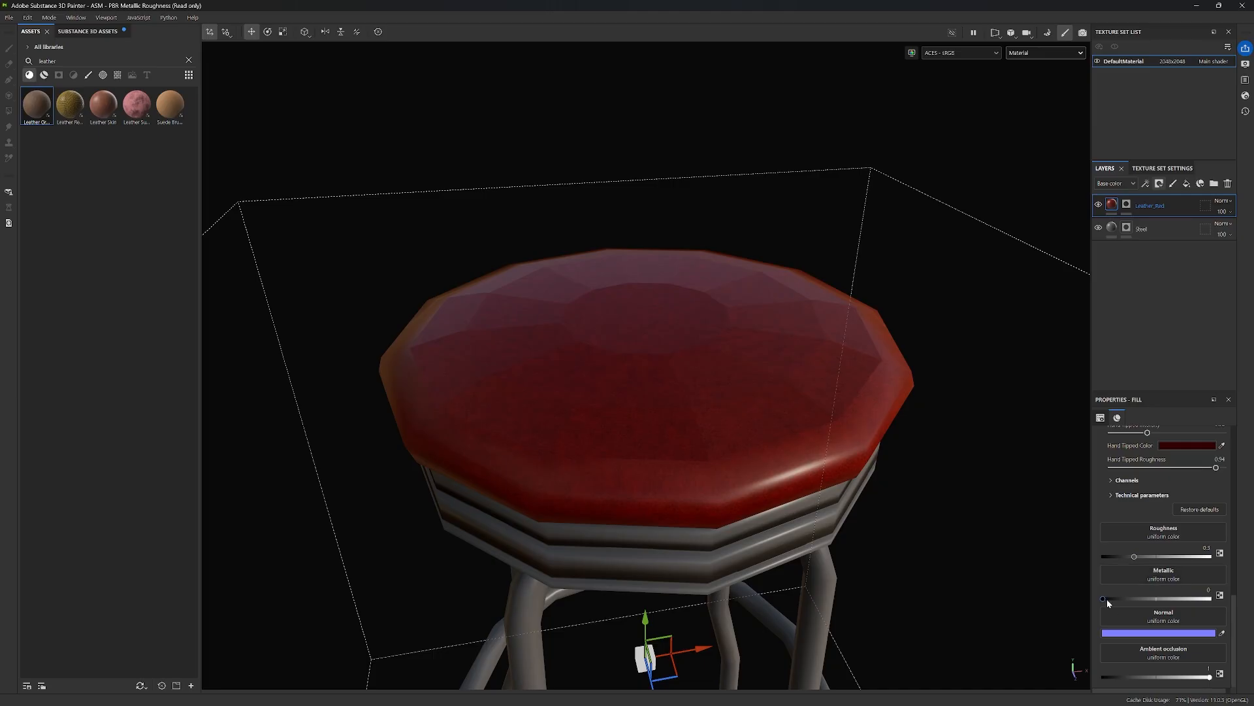
Set the red leather layer's uniform Metallic value to 0.2.
{"action": "left_click_drag", "start_coordinate": [1104, 598], "coordinate": [1123, 602]}
{"action": "left_click_drag", "start_coordinate": [1205, 590], "coordinate": [1198, 590]}
{"action": "left_click", "coordinate": [1210, 590]}
{"action": "key", "text": "BackSpace"}
{"action": "key", "text": "BackSpace"}
{"action": "key", "text": "BackSpace"}
{"action": "key", "text": "Return"}
Set the red leather layer's uniform Roughness value to 0.4 and check the cushion's sheen.
{"action": "left_click_drag", "start_coordinate": [1134, 556], "coordinate": [1146, 565]}
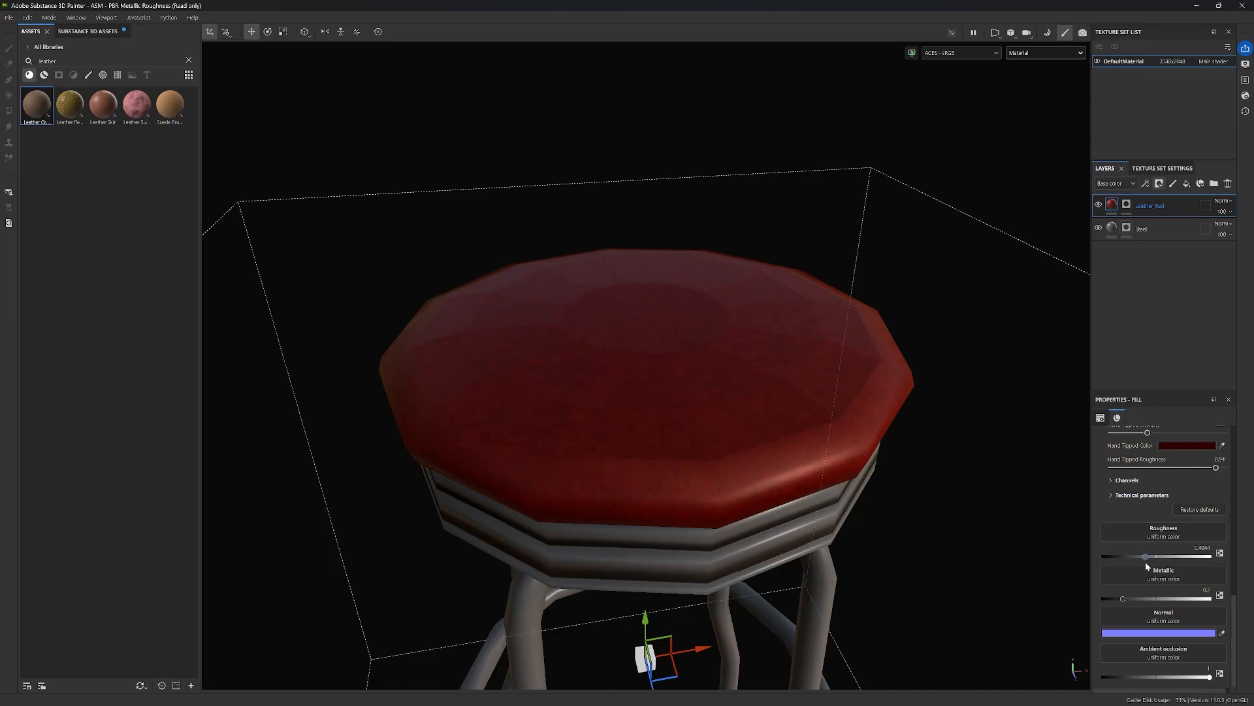
{"action": "left_click_drag", "start_coordinate": [944, 480], "coordinate": [996, 442], "text": "alt"}
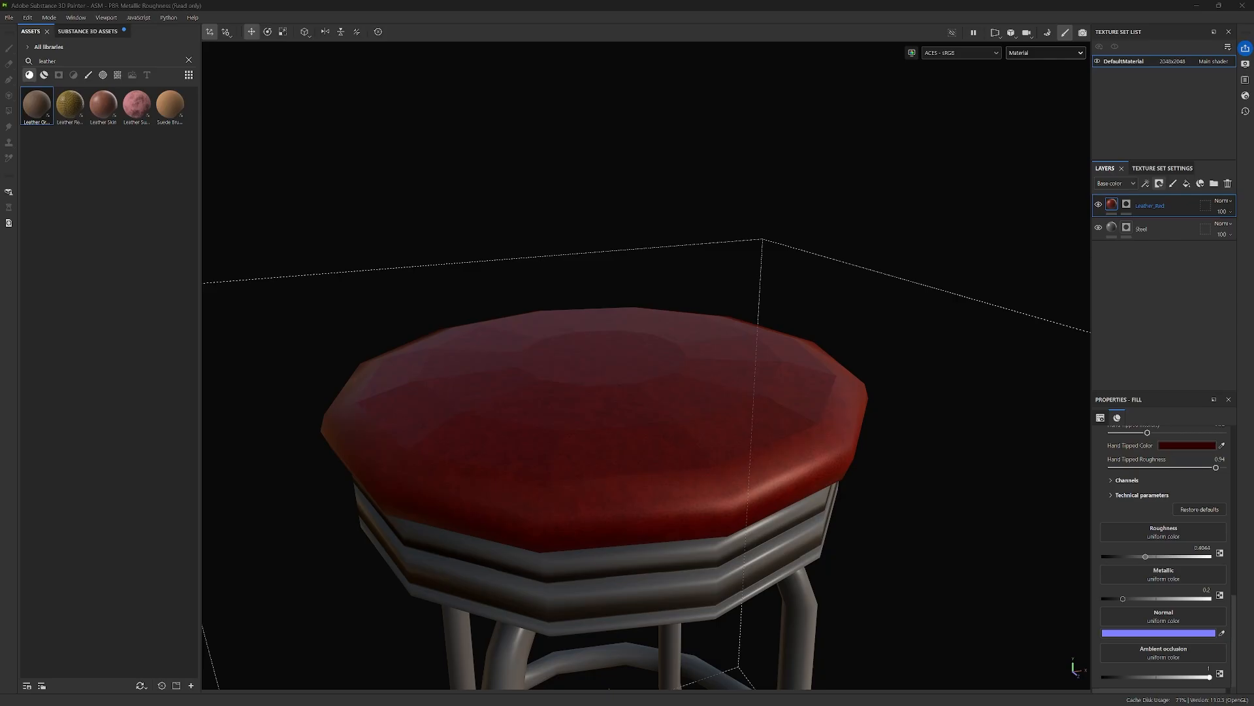
{"action": "left_click", "coordinate": [1202, 547]}
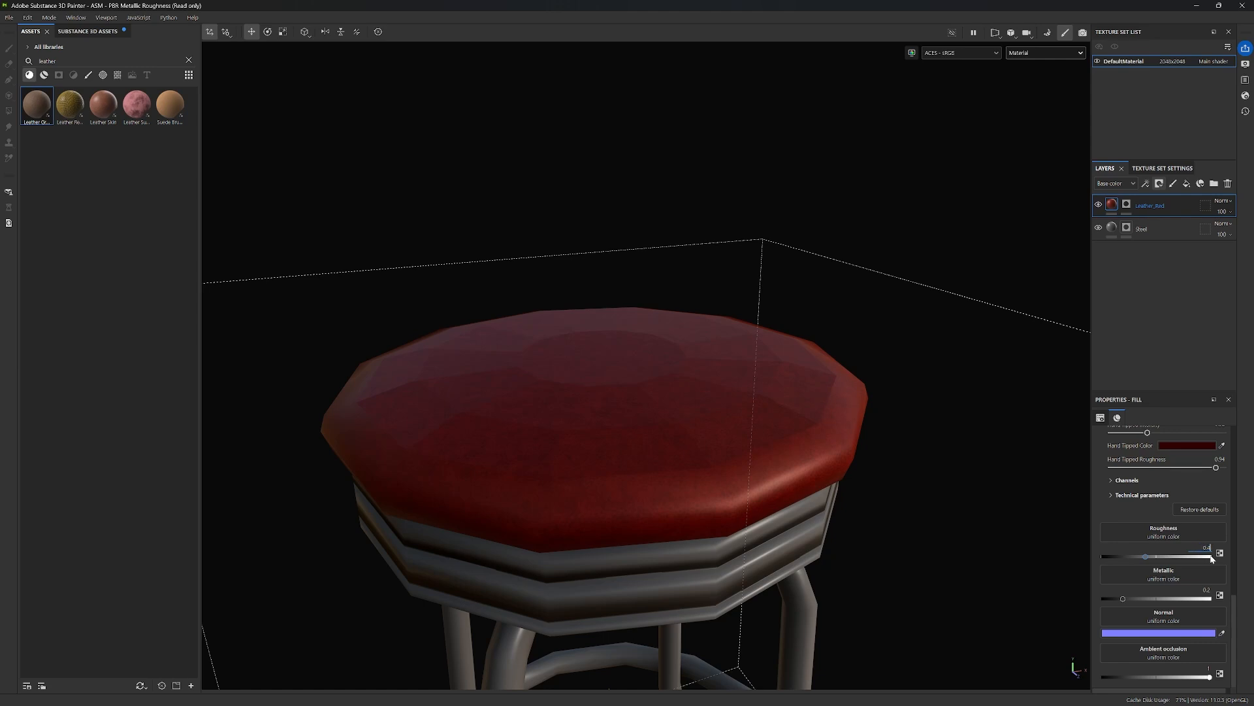
{"action": "left_click_drag", "start_coordinate": [956, 416], "coordinate": [906, 444], "text": "alt"}
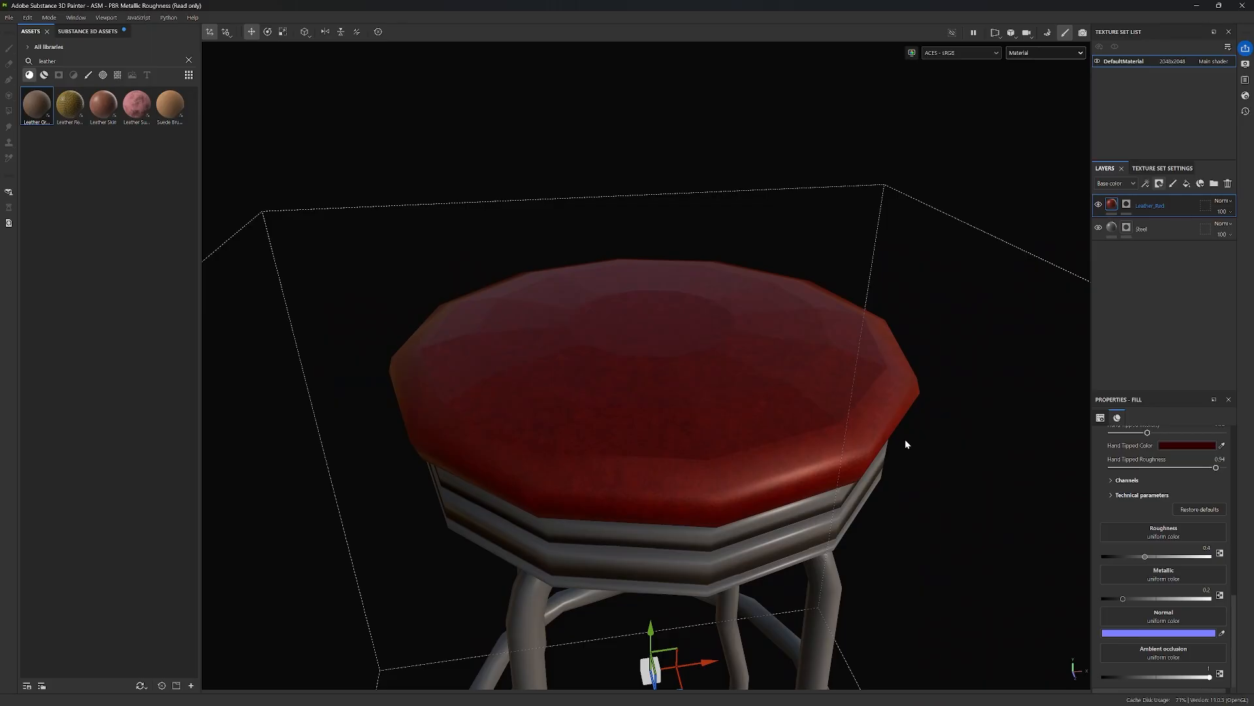
Duplicate the Leather_Red layer and rename the upper copy as Leather_RedLight.
{"action": "right_click", "coordinate": [1155, 205]}
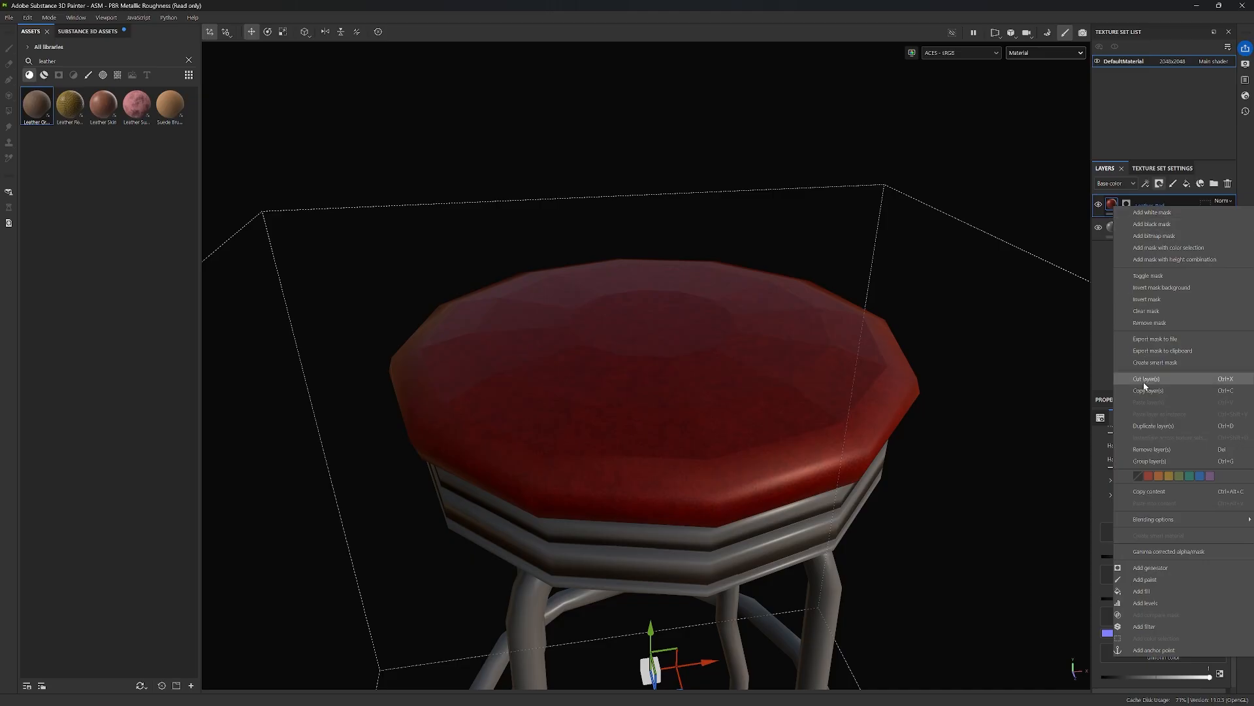
{"action": "left_click", "coordinate": [1153, 426]}
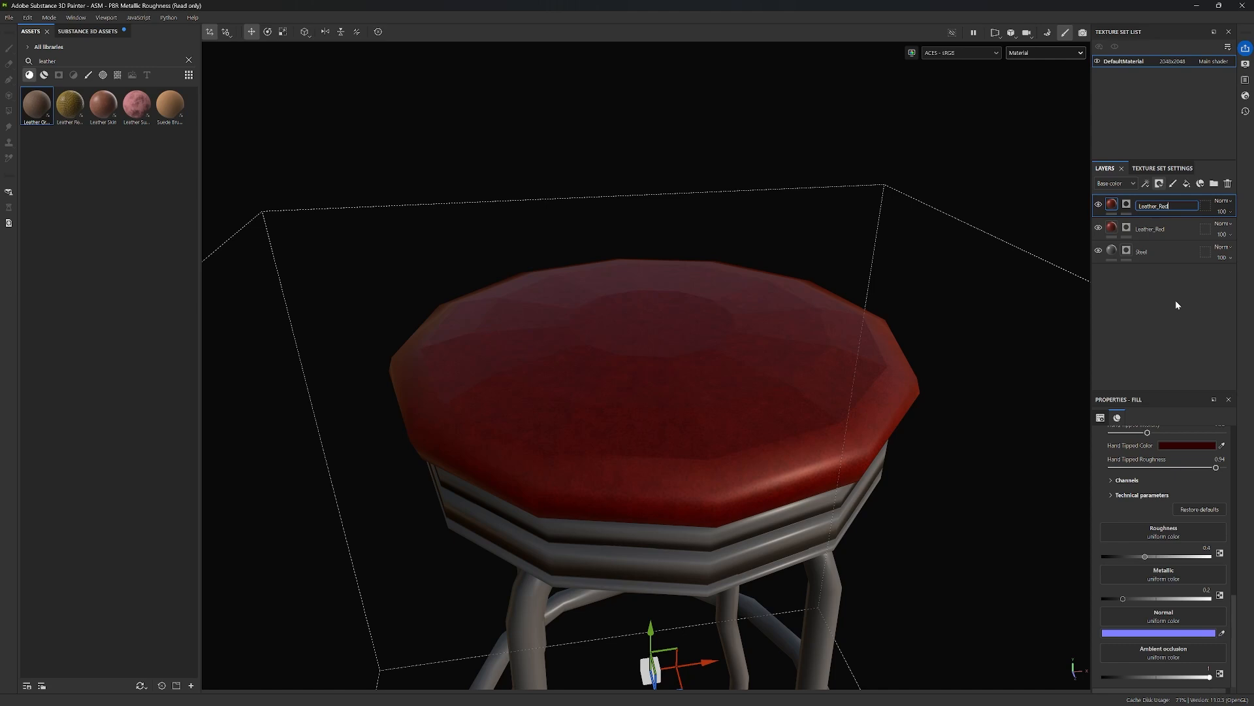
{"action": "type", "text": "ight"}
Rename the lower Leather_Red layer as Leather_RedDark.
{"action": "left_click", "coordinate": [1153, 232]}
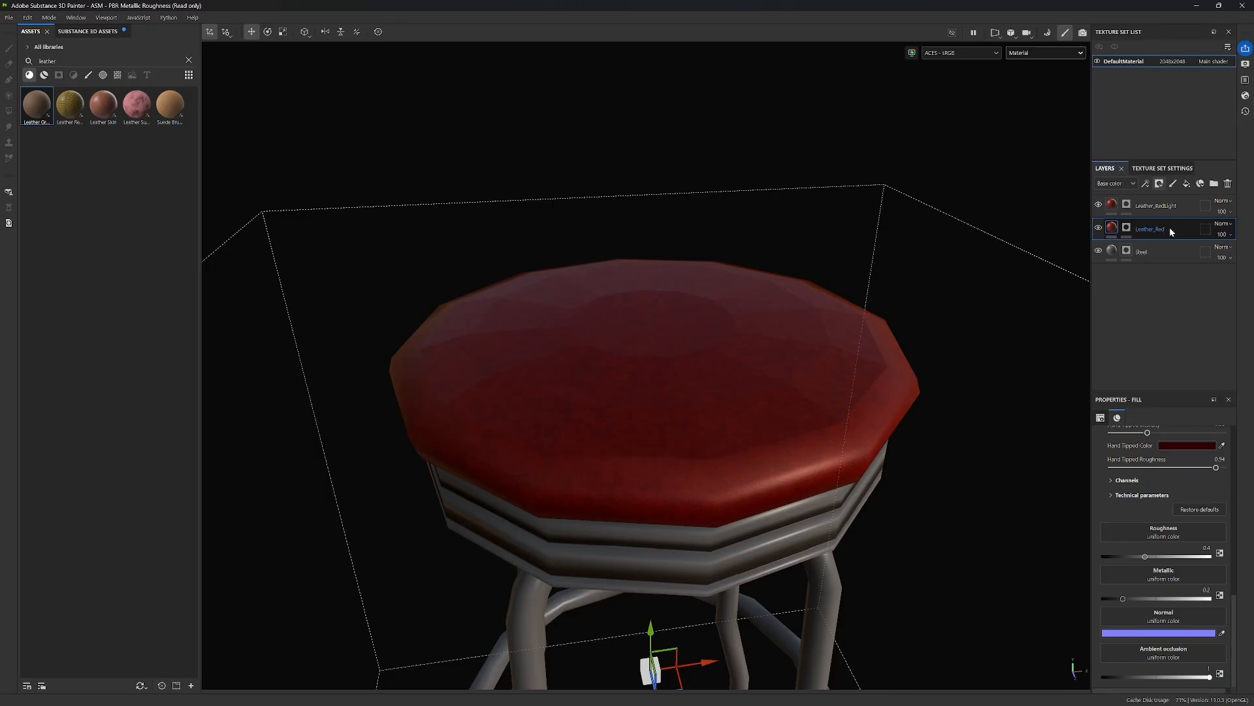
{"action": "double_click", "coordinate": [1167, 229]}
{"action": "left_click", "coordinate": [1167, 229]}
{"action": "left_click", "coordinate": [1183, 311]}
Hide Leather_RedLight and darken the Leather_RedDark layer's Color to HSV 0.004, 1.000 and about 0.28.
{"action": "left_click", "coordinate": [1099, 204]}
{"action": "scroll", "coordinate": [1198, 450], "scroll_direction": "up", "scroll_amount": 5}
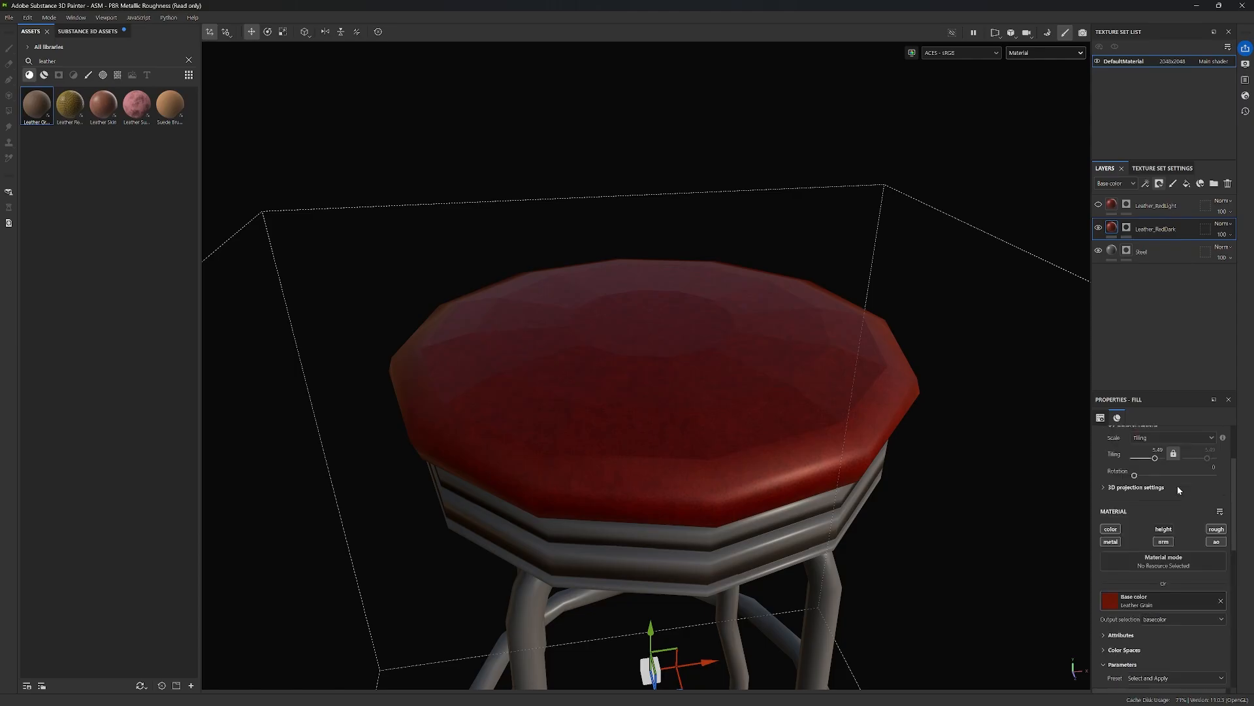
{"action": "left_click", "coordinate": [1194, 537]}
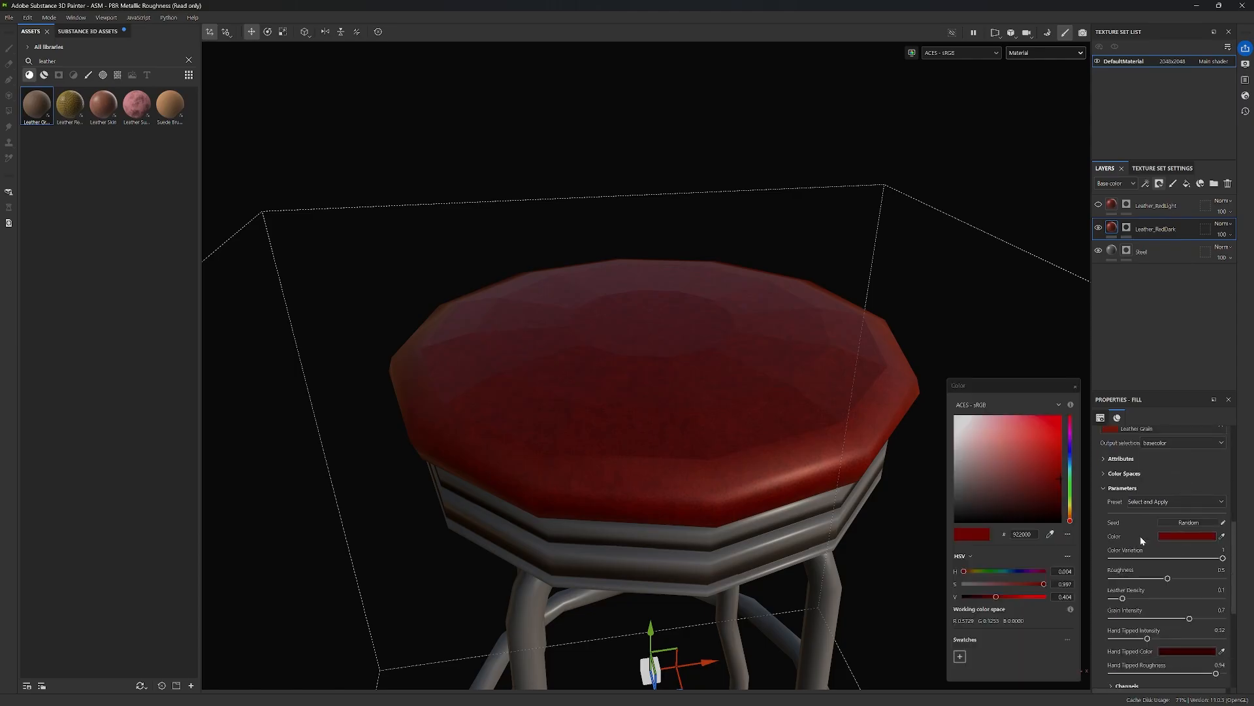
{"action": "left_click_drag", "start_coordinate": [1060, 476], "coordinate": [1067, 496]}
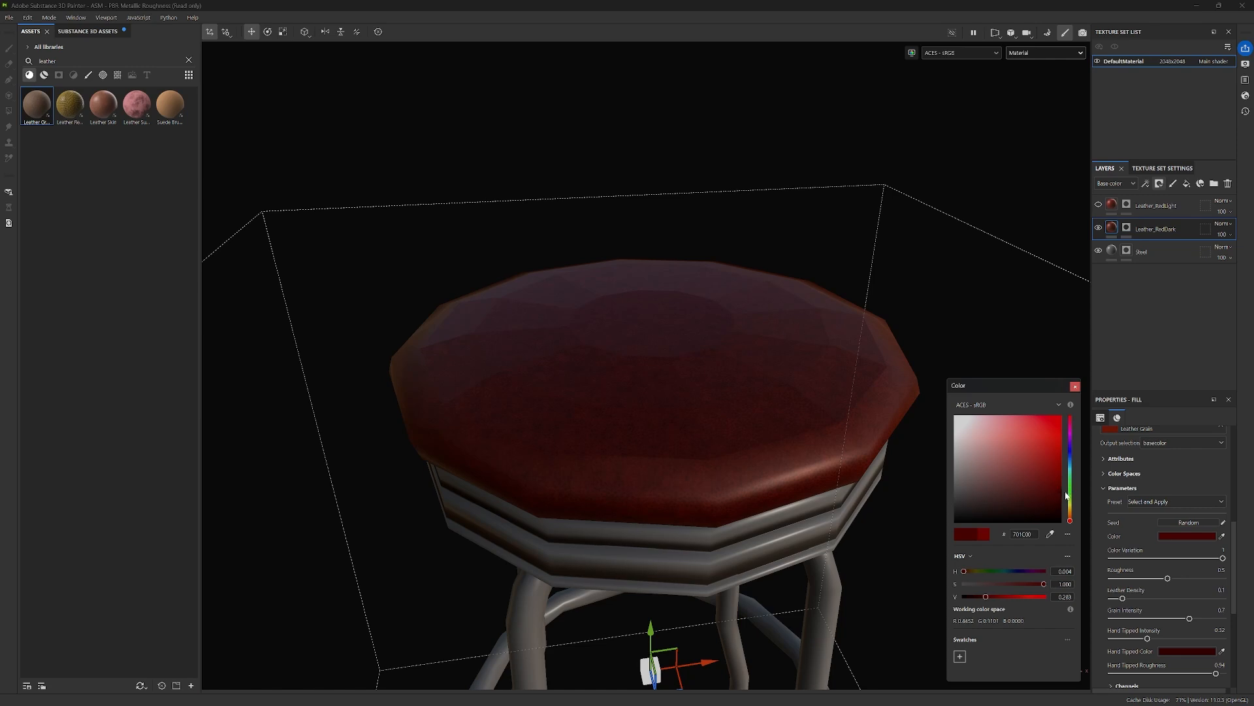
{"action": "left_click", "coordinate": [1075, 386]}
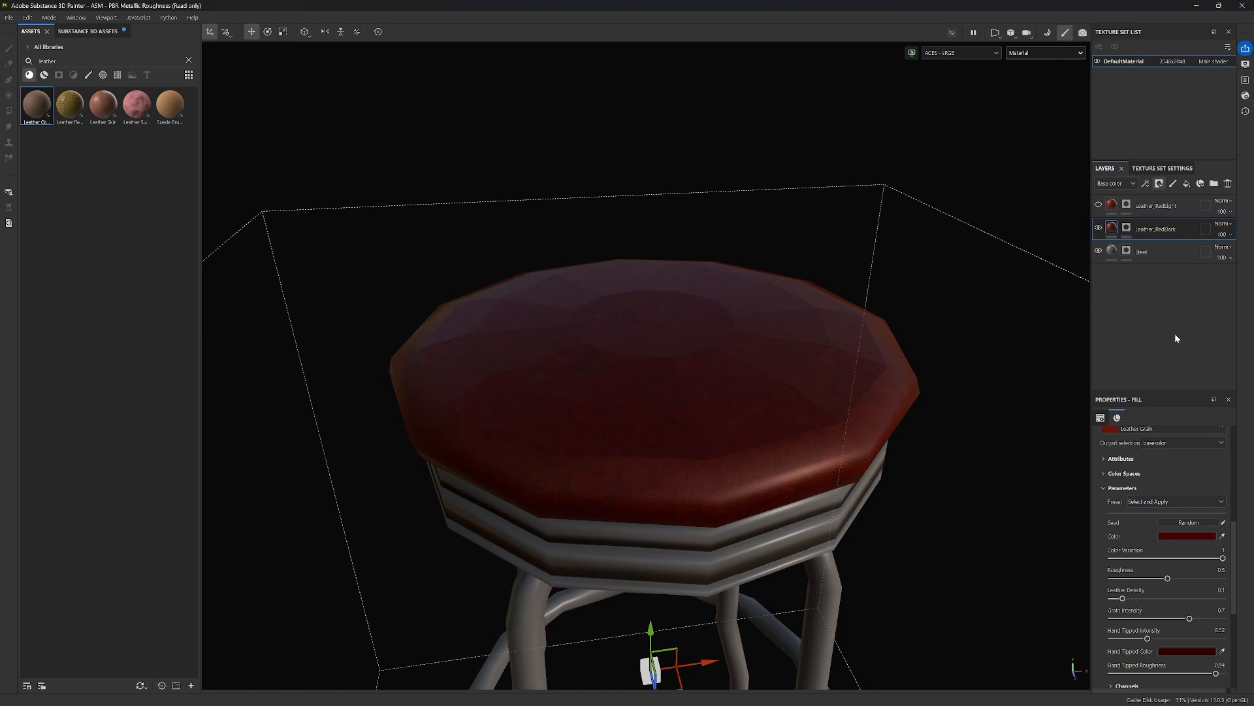
Show Leather_RedLight again and ready the Eraser on its mask with a stroke opacity of about 10.
{"action": "left_click", "coordinate": [1156, 208]}
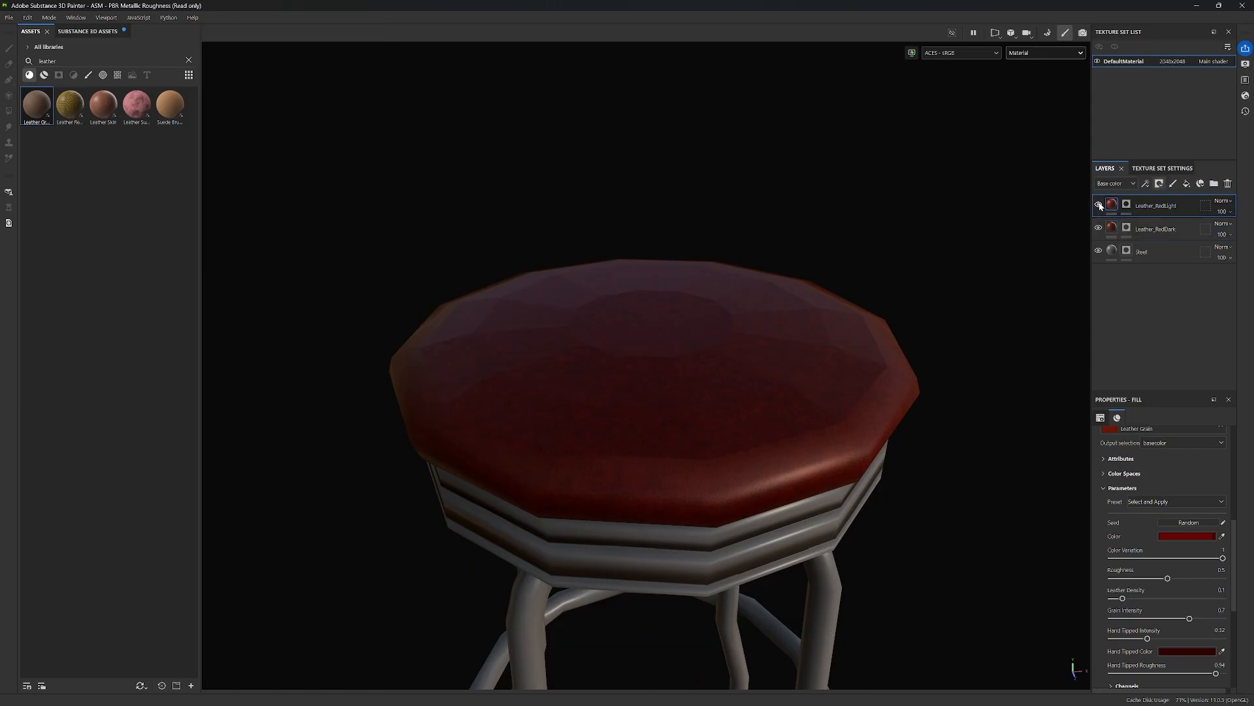
{"action": "left_click", "coordinate": [1098, 205]}
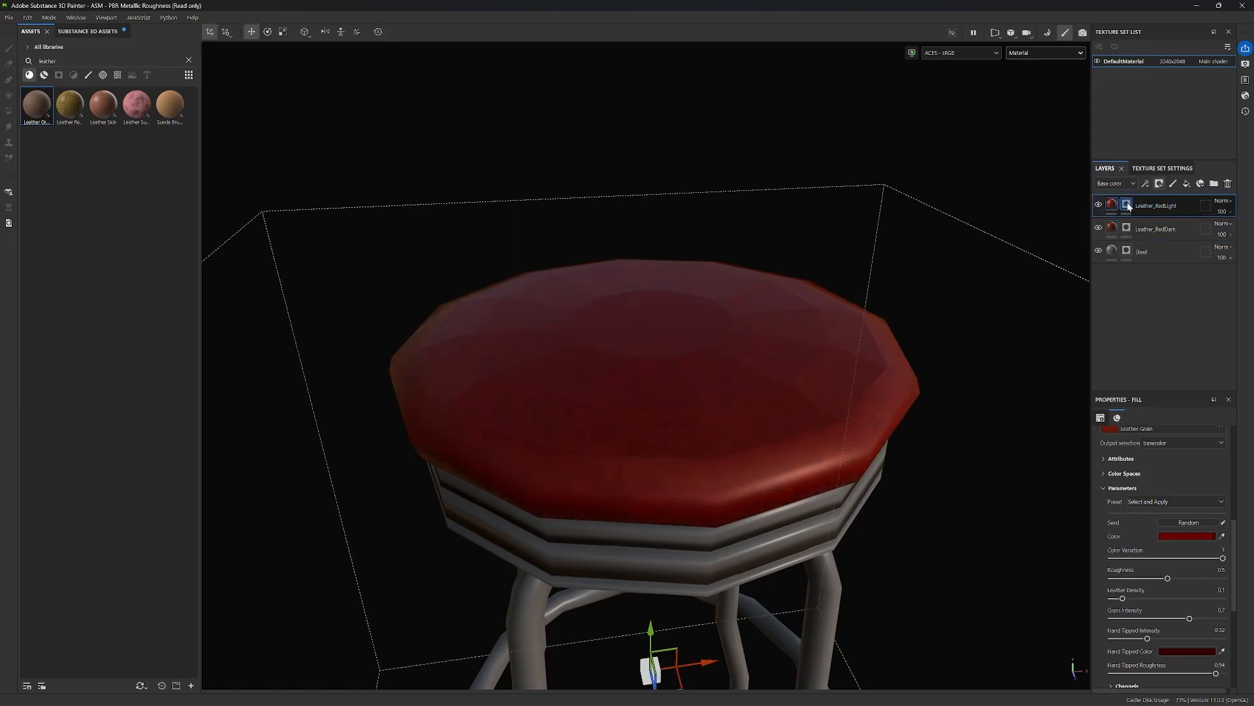
{"action": "left_click", "coordinate": [1129, 206]}
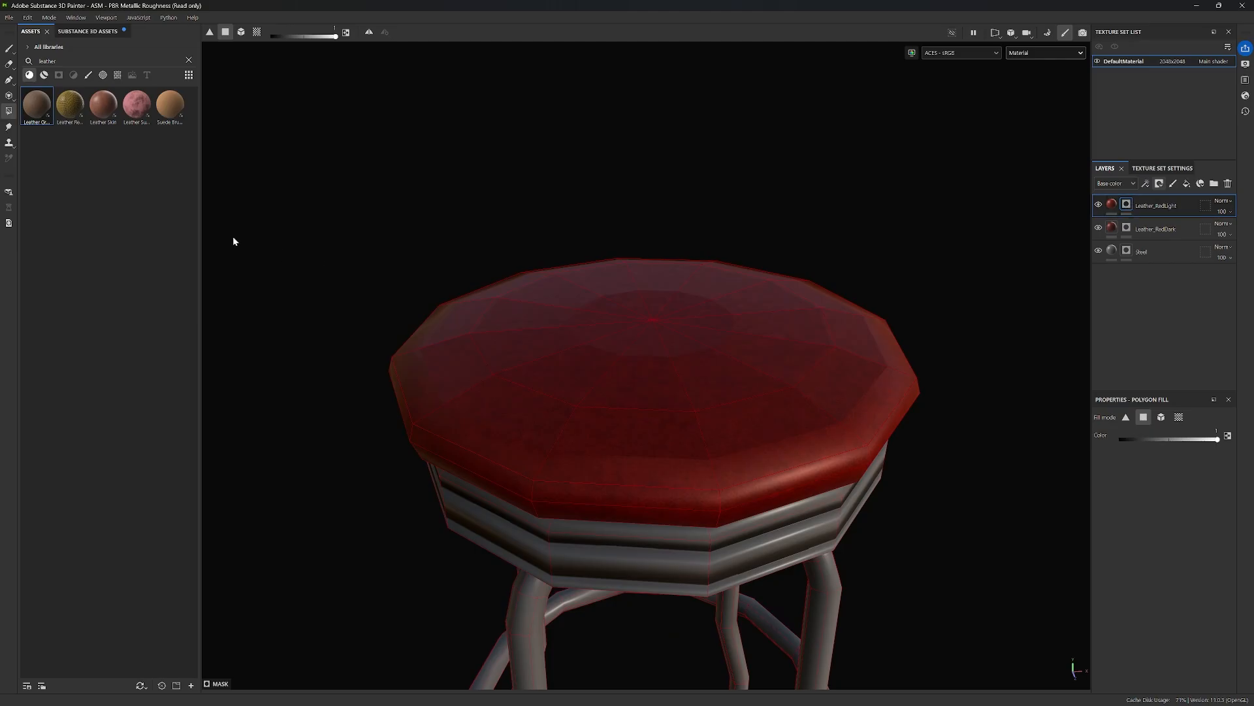
{"action": "left_click", "coordinate": [9, 49]}
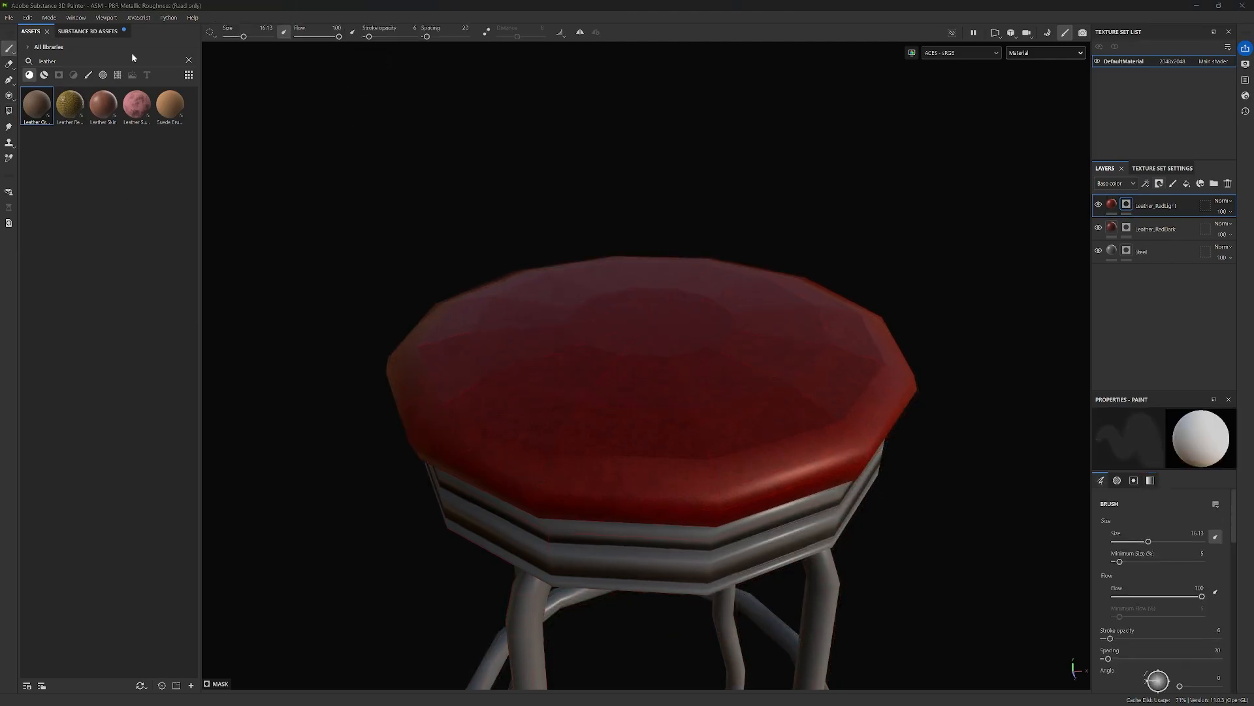
{"action": "left_click", "coordinate": [9, 64]}
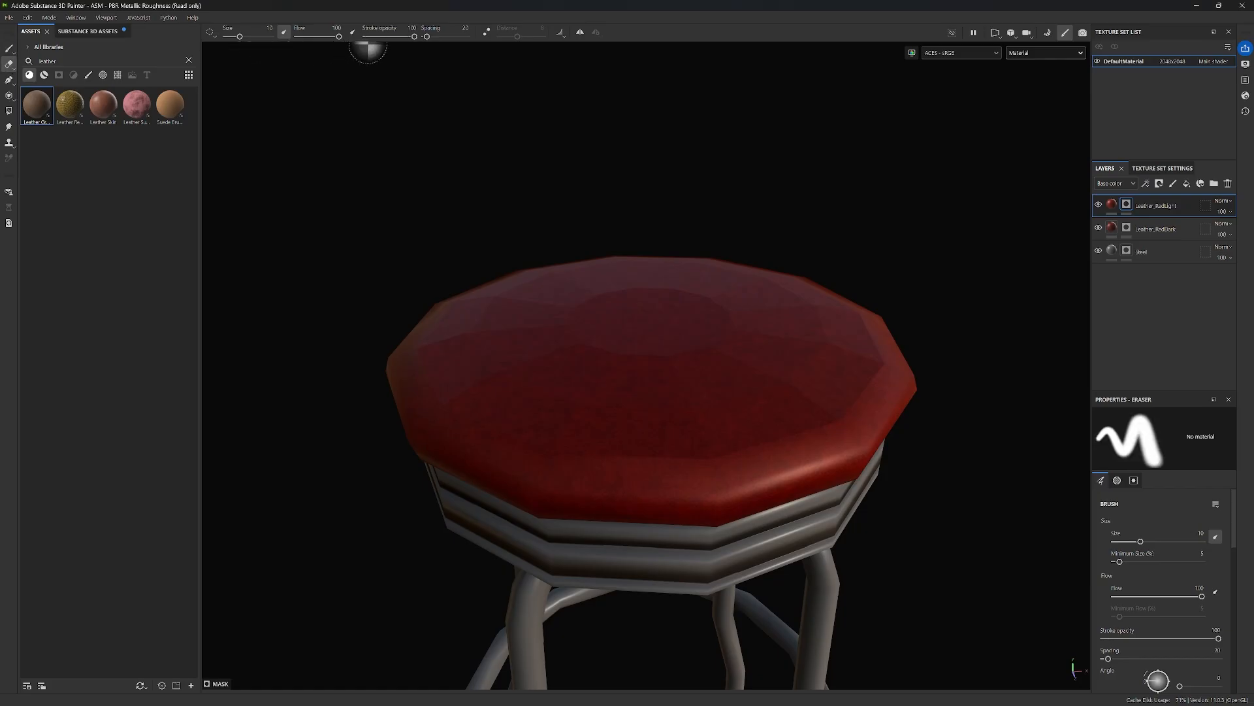
{"action": "left_click_drag", "start_coordinate": [412, 38], "coordinate": [371, 39]}
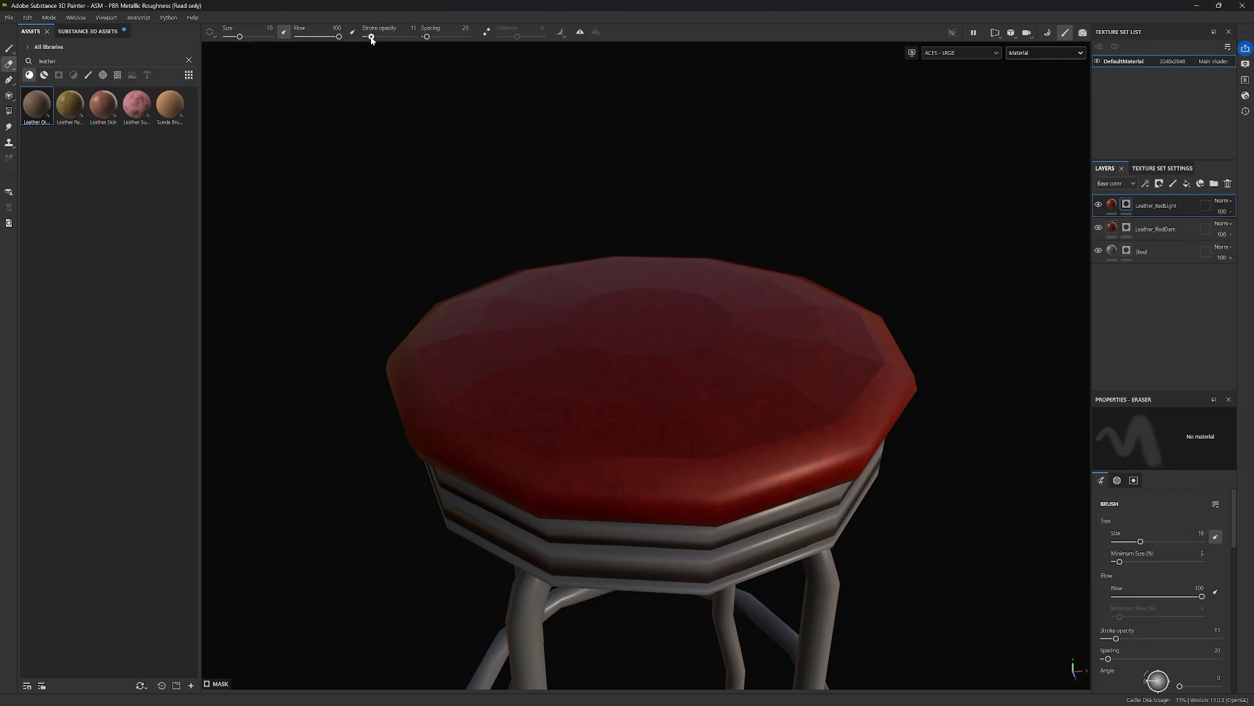
Rotate the environment lighting to light the cushion's rim from below, and set the Eraser's stroke opacity to 27.
{"action": "mouse_move", "coordinate": [993, 526]}
{"action": "left_mouse_down", "text": "alt"}
{"action": "mouse_move", "coordinate": [969, 302]}
{"action": "mouse_move", "coordinate": [980, 364]}
{"action": "left_mouse_up", "text": "alt"}
{"action": "mouse_move", "coordinate": [968, 355]}
{"action": "right_mouse_down", "text": "shift"}
{"action": "mouse_move", "coordinate": [926, 347]}
{"action": "mouse_move", "coordinate": [940, 358]}
{"action": "mouse_move", "coordinate": [943, 325]}
{"action": "mouse_move", "coordinate": [954, 327]}
{"action": "right_mouse_up", "text": "shift"}
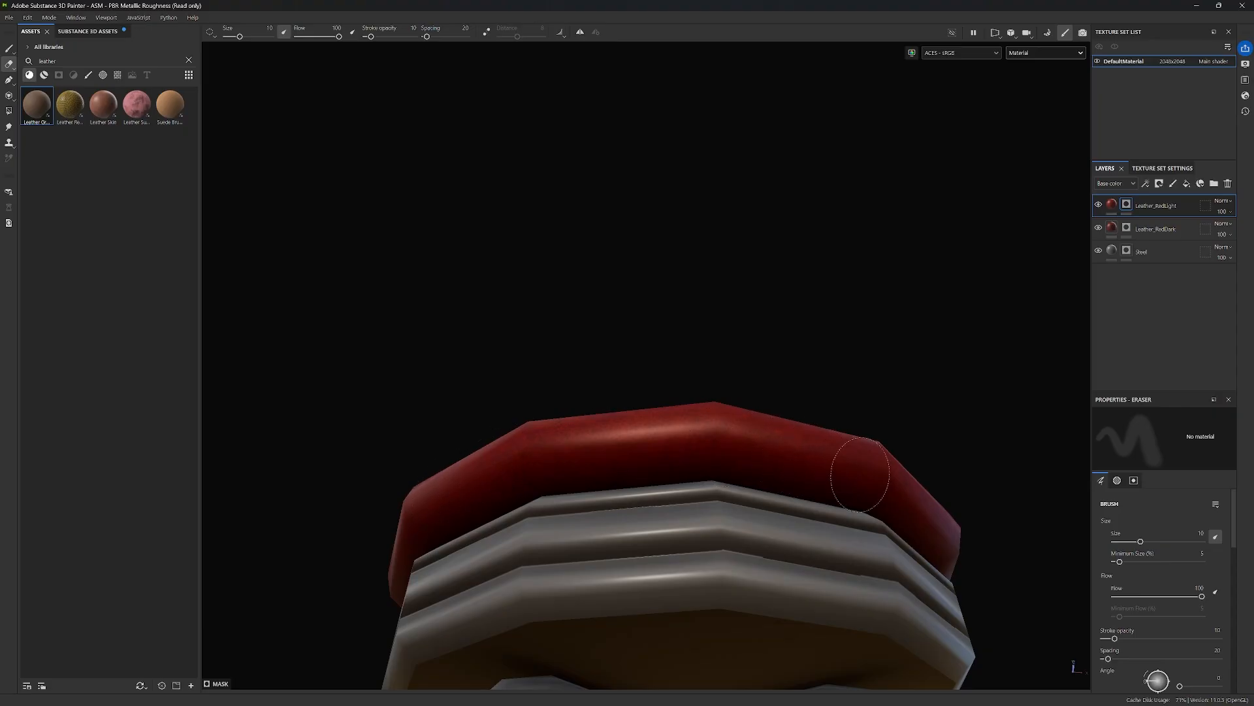
{"action": "left_click_drag", "start_coordinate": [825, 291], "coordinate": [859, 294], "text": "alt"}
{"action": "left_click_drag", "start_coordinate": [372, 38], "coordinate": [379, 37]}
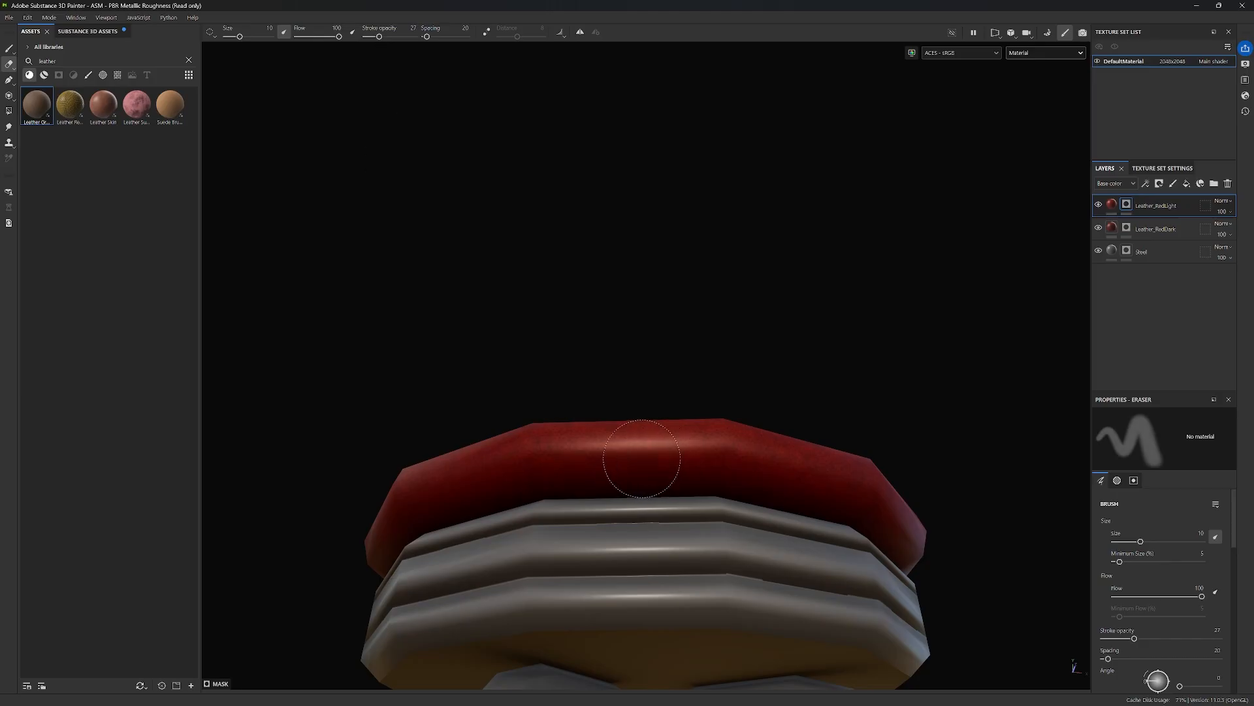
Erase lightly on the Leather_RedLight mask around the cushion's rim so the dark red leather blends in on all sides.
{"action": "mouse_move", "coordinate": [789, 468]}
{"action": "left_mouse_down", "text": "alt"}
{"action": "mouse_move", "coordinate": [672, 308]}
{"action": "mouse_move", "coordinate": [442, 449]}
{"action": "left_mouse_up", "text": "alt"}
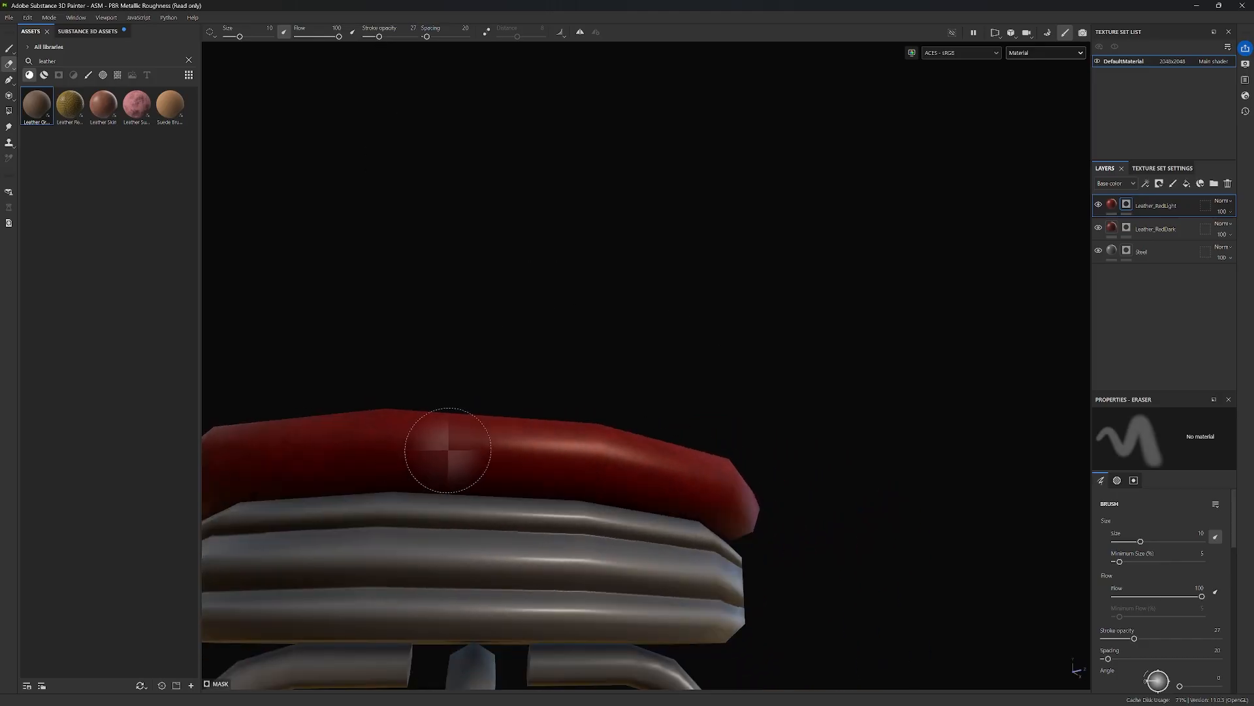
{"action": "mouse_move", "coordinate": [491, 237]}
{"action": "left_mouse_down", "text": "alt"}
{"action": "mouse_move", "coordinate": [675, 235]}
{"action": "mouse_move", "coordinate": [697, 281]}
{"action": "left_mouse_up", "text": "alt"}
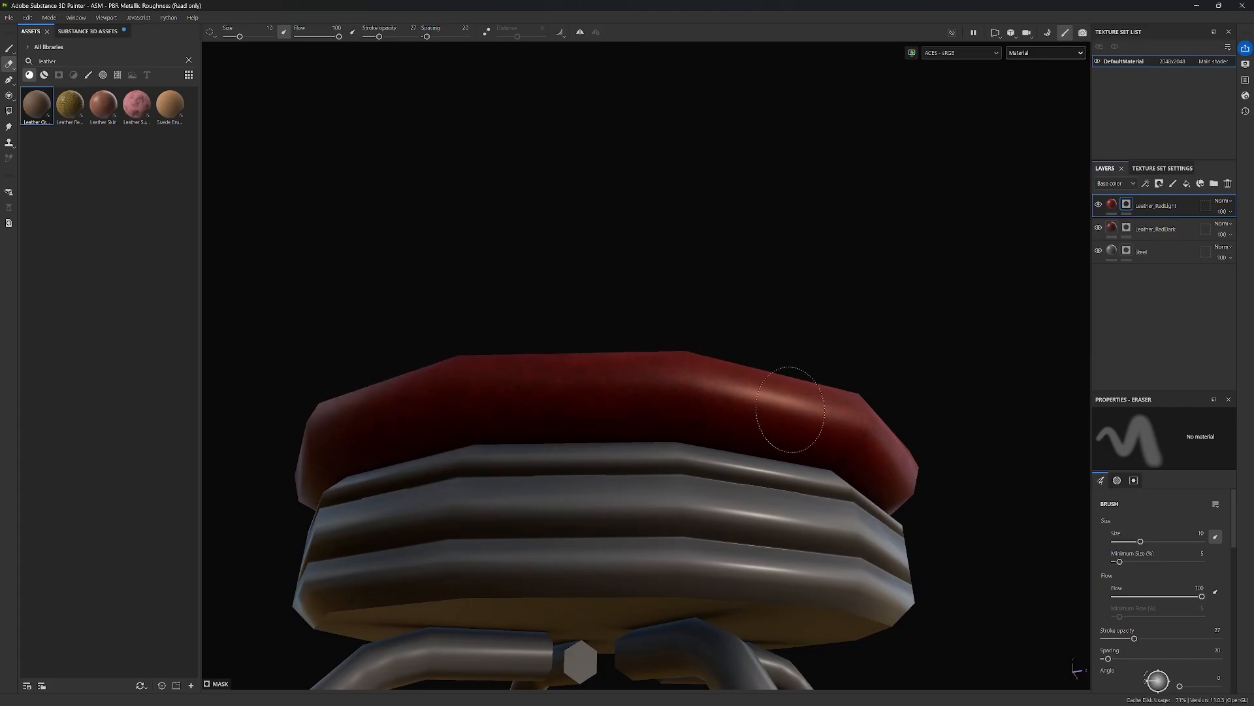
{"action": "left_click_drag", "start_coordinate": [460, 200], "coordinate": [564, 252], "text": "alt"}
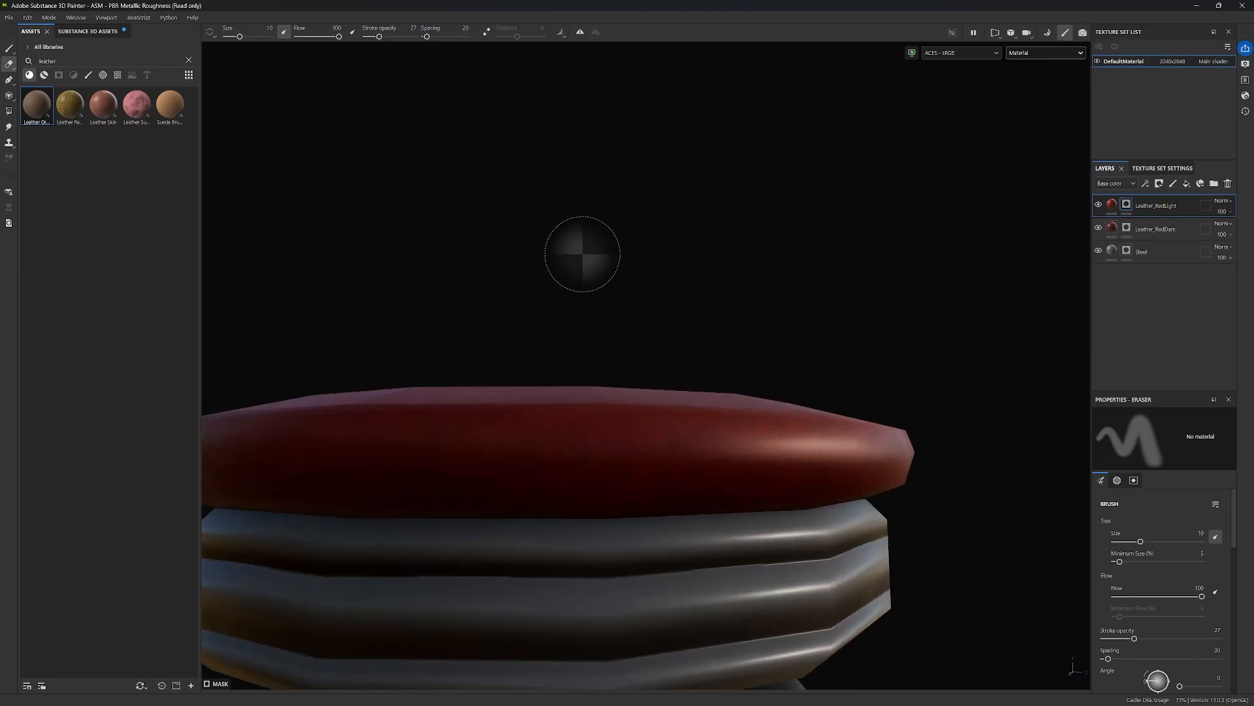
{"action": "scroll", "coordinate": [583, 256], "scroll_direction": "down", "scroll_amount": 1}
{"action": "middle_click_drag", "start_coordinate": [661, 309], "coordinate": [666, 273], "text": "alt"}
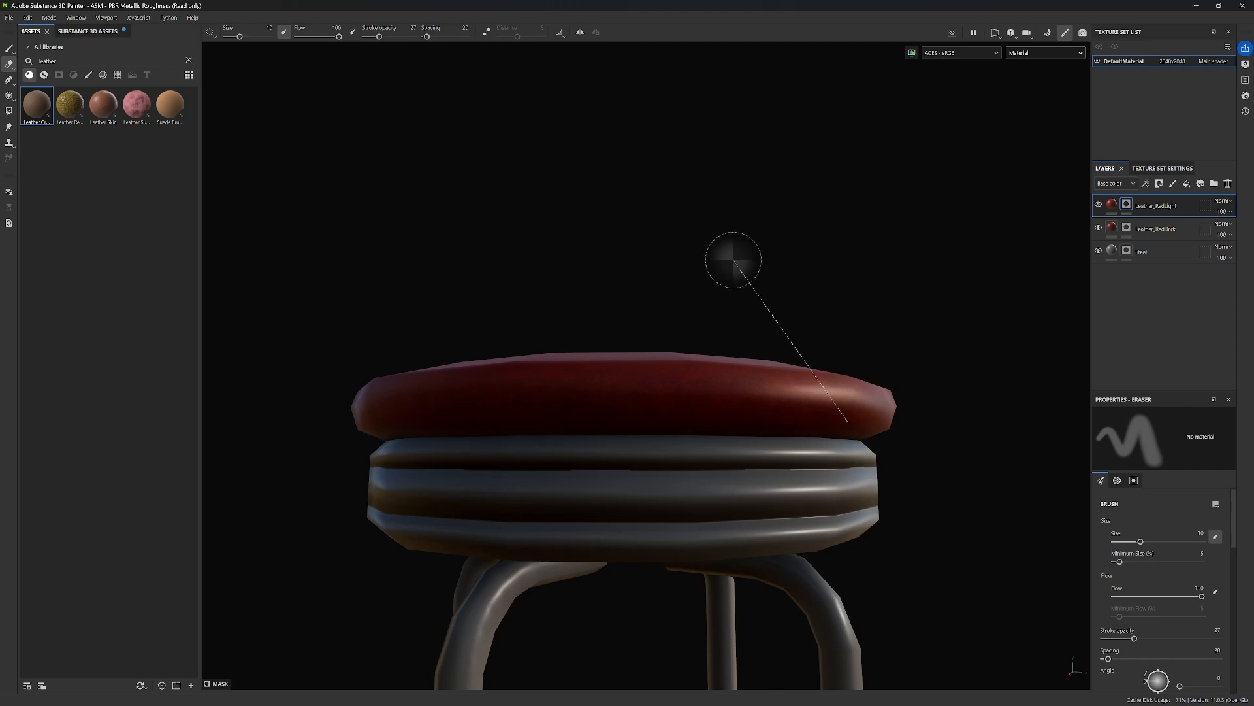
{"action": "right_click_drag", "start_coordinate": [742, 250], "coordinate": [739, 252], "text": "shift"}
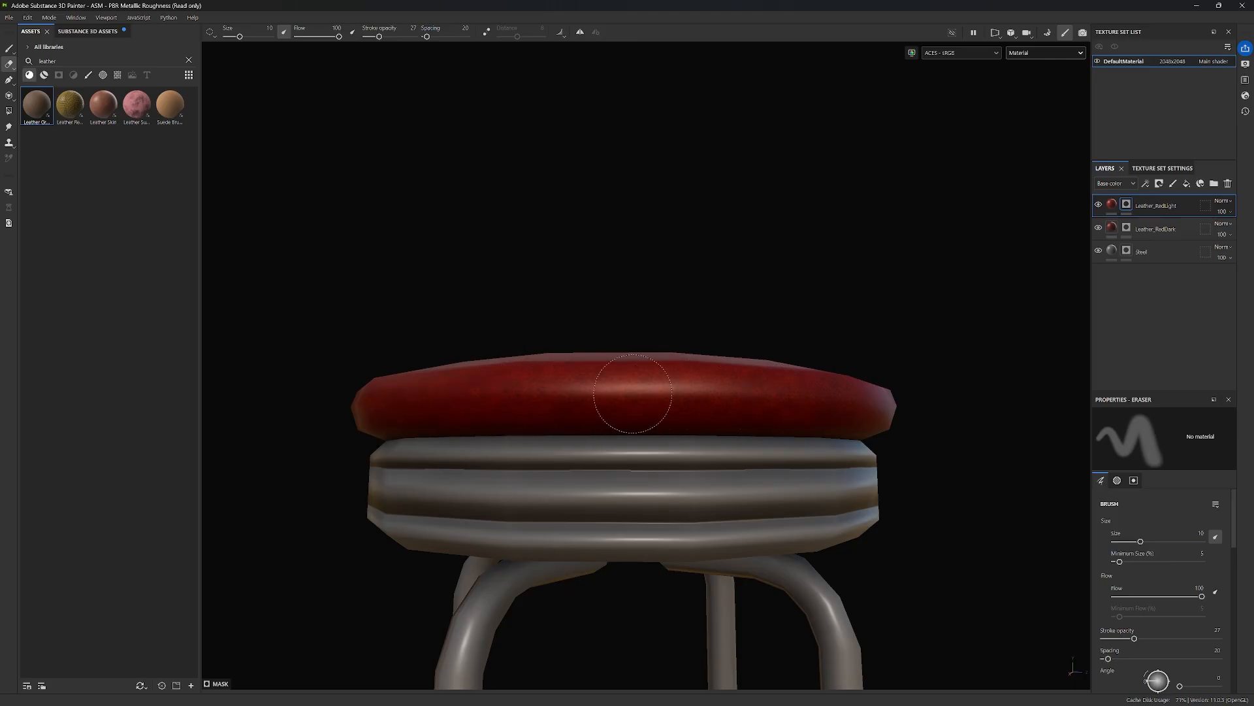
{"action": "right_click_drag", "start_coordinate": [470, 196], "coordinate": [554, 210], "text": "alt"}
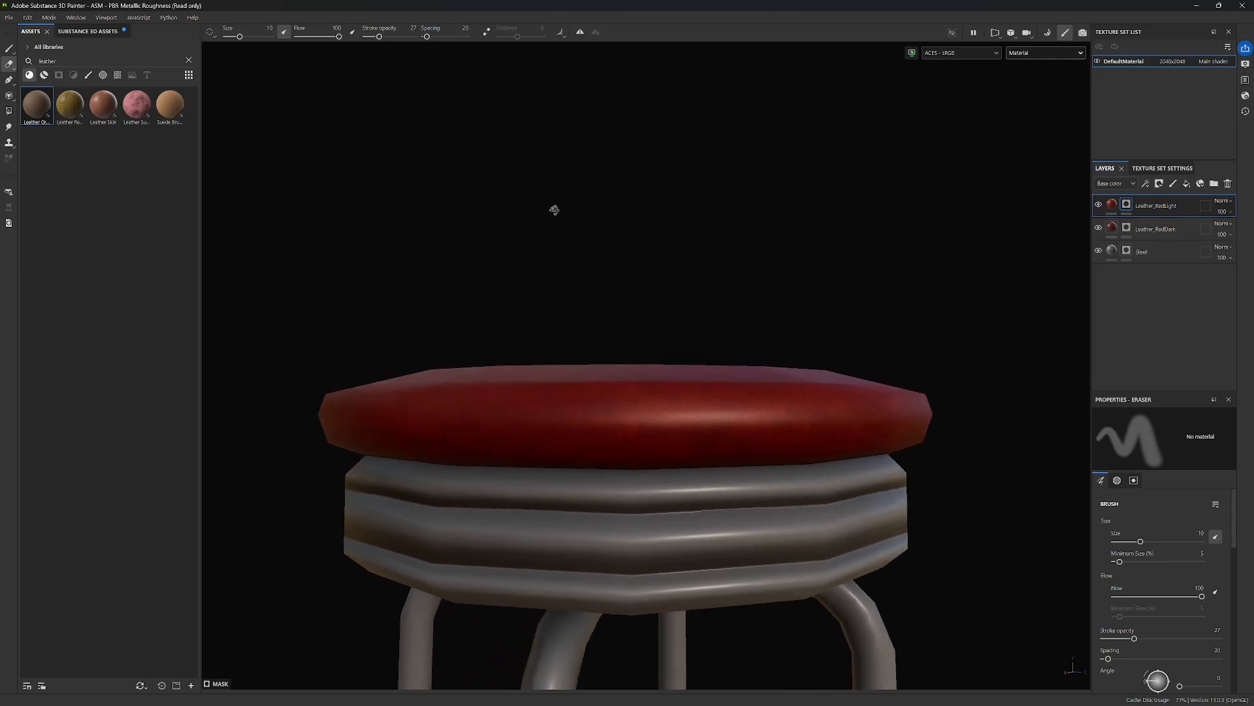
{"action": "mouse_move", "coordinate": [554, 209]}
{"action": "left_mouse_down", "text": "alt"}
{"action": "mouse_move", "coordinate": [610, 198]}
{"action": "mouse_move", "coordinate": [770, 288]}
{"action": "left_mouse_up", "text": "alt"}
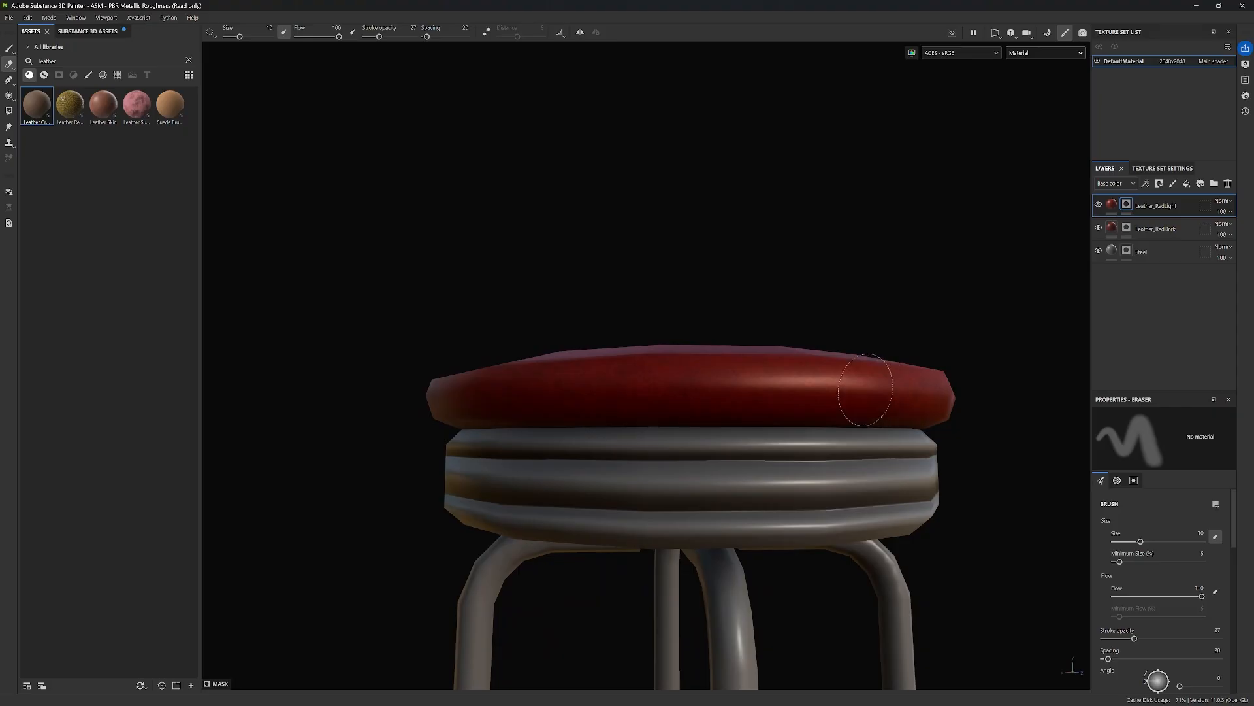
{"action": "left_click_drag", "start_coordinate": [828, 239], "coordinate": [634, 228], "text": "alt"}
{"action": "left_click_drag", "start_coordinate": [724, 360], "coordinate": [736, 198], "text": "alt"}
{"action": "left_click_drag", "start_coordinate": [683, 248], "coordinate": [839, 268], "text": "alt"}
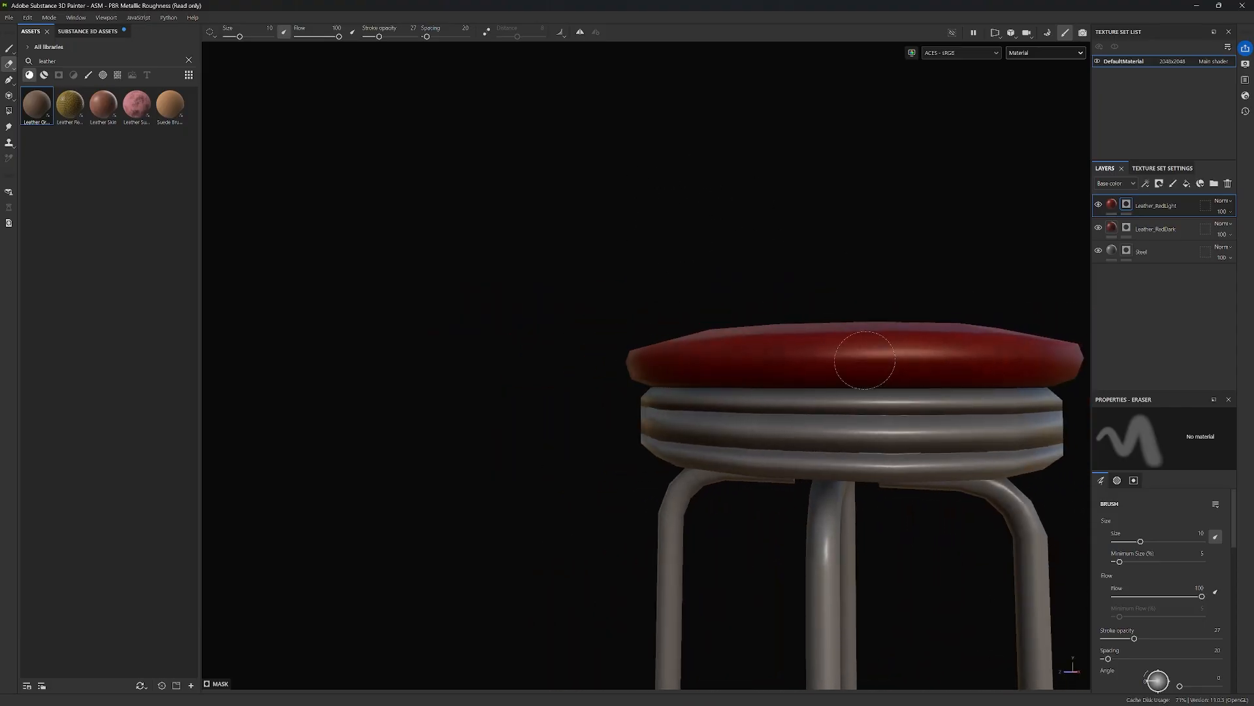
{"action": "left_click_drag", "start_coordinate": [661, 349], "coordinate": [765, 399], "text": "alt"}
Enlarge the Eraser to size 27.17 and softly erase the Leather_RedLight mask over the outer area of the cushion's top.
{"action": "left_click_drag", "start_coordinate": [239, 36], "coordinate": [248, 36]}
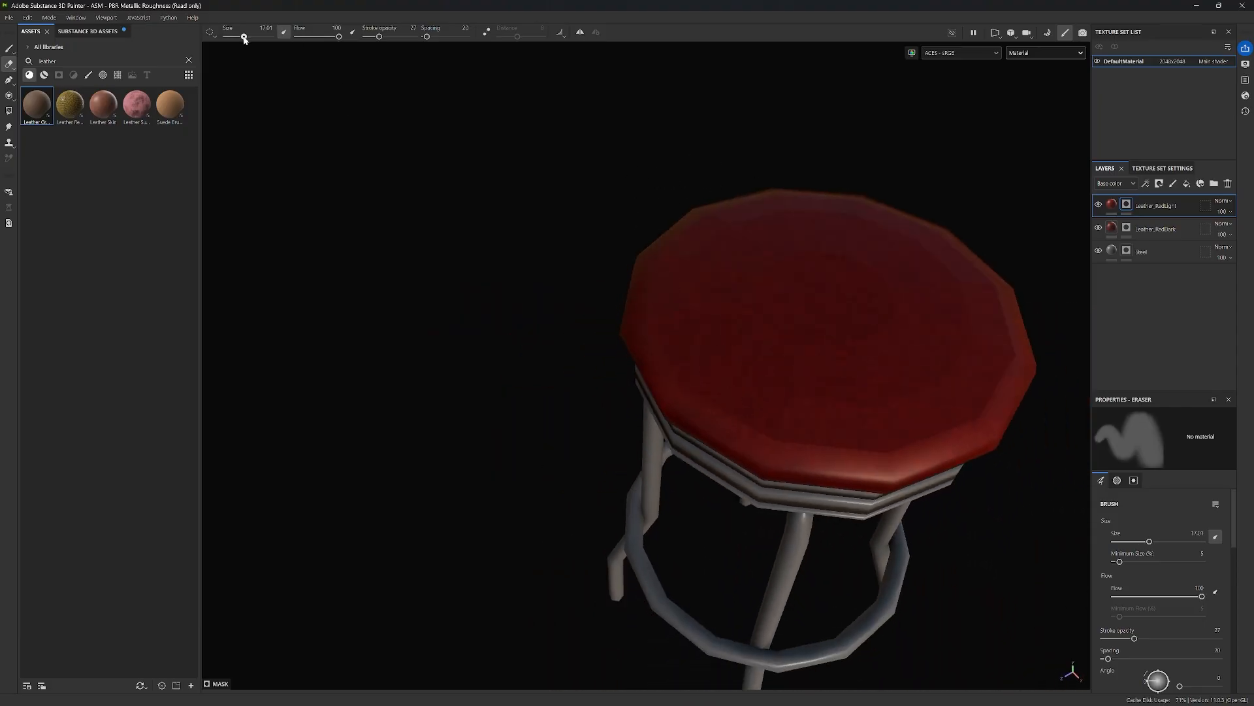
{"action": "left_click_drag", "start_coordinate": [916, 438], "coordinate": [776, 437], "text": "alt"}
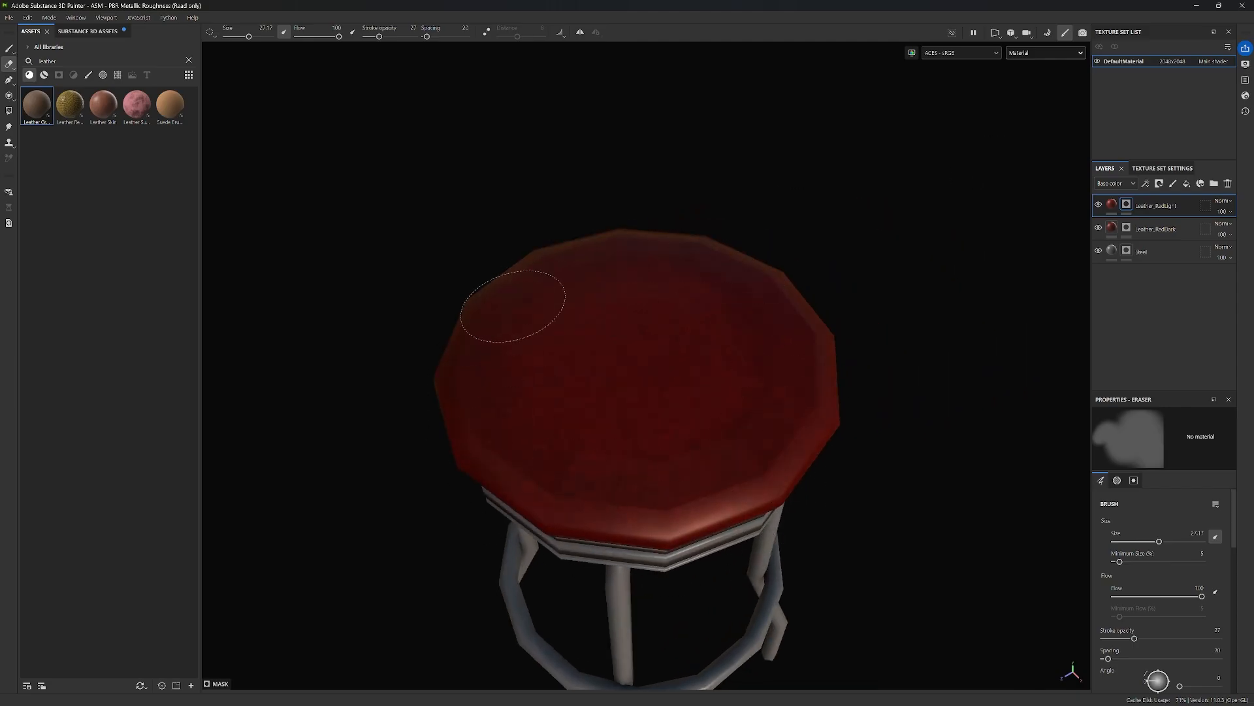
{"action": "mouse_move", "coordinate": [885, 356]}
{"action": "left_mouse_down", "text": "alt"}
{"action": "mouse_move", "coordinate": [619, 503]}
{"action": "mouse_move", "coordinate": [588, 504]}
{"action": "left_mouse_up", "text": "alt"}
{"action": "mouse_move", "coordinate": [945, 363]}
{"action": "left_mouse_down", "text": "alt"}
{"action": "mouse_move", "coordinate": [947, 431]}
{"action": "mouse_move", "coordinate": [830, 326]}
{"action": "left_mouse_up", "text": "alt"}
{"action": "mouse_move", "coordinate": [833, 163]}
{"action": "left_mouse_down", "text": "alt"}
{"action": "mouse_move", "coordinate": [866, 284]}
{"action": "mouse_move", "coordinate": [772, 408]}
{"action": "left_mouse_up", "text": "alt"}
{"action": "left_click_drag", "start_coordinate": [945, 395], "coordinate": [812, 261], "text": "alt"}
{"action": "left_click_drag", "start_coordinate": [511, 336], "coordinate": [556, 347]}
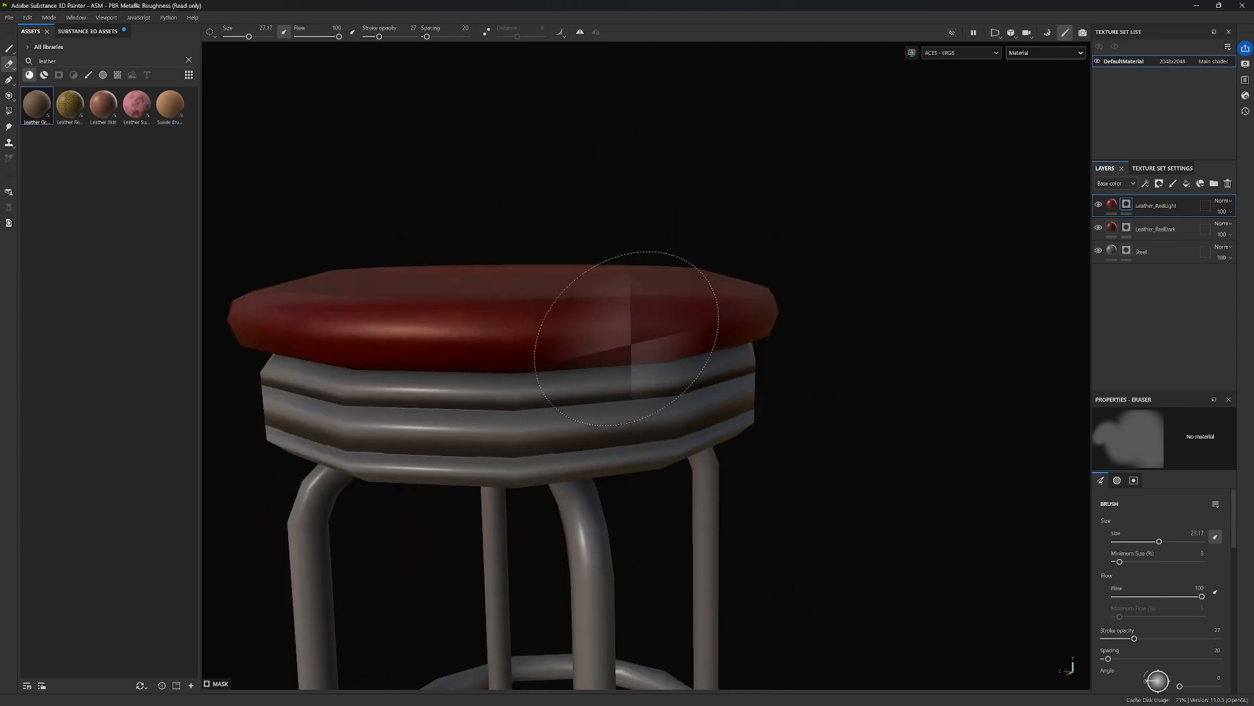
{"action": "mouse_move", "coordinate": [924, 392]}
{"action": "left_mouse_down", "text": "alt"}
{"action": "mouse_move", "coordinate": [906, 350]}
{"action": "mouse_move", "coordinate": [932, 408]}
{"action": "mouse_move", "coordinate": [869, 386]}
{"action": "mouse_move", "coordinate": [836, 343]}
{"action": "mouse_move", "coordinate": [966, 406]}
{"action": "mouse_move", "coordinate": [980, 350]}
{"action": "mouse_move", "coordinate": [857, 351]}
{"action": "left_mouse_up", "text": "alt"}
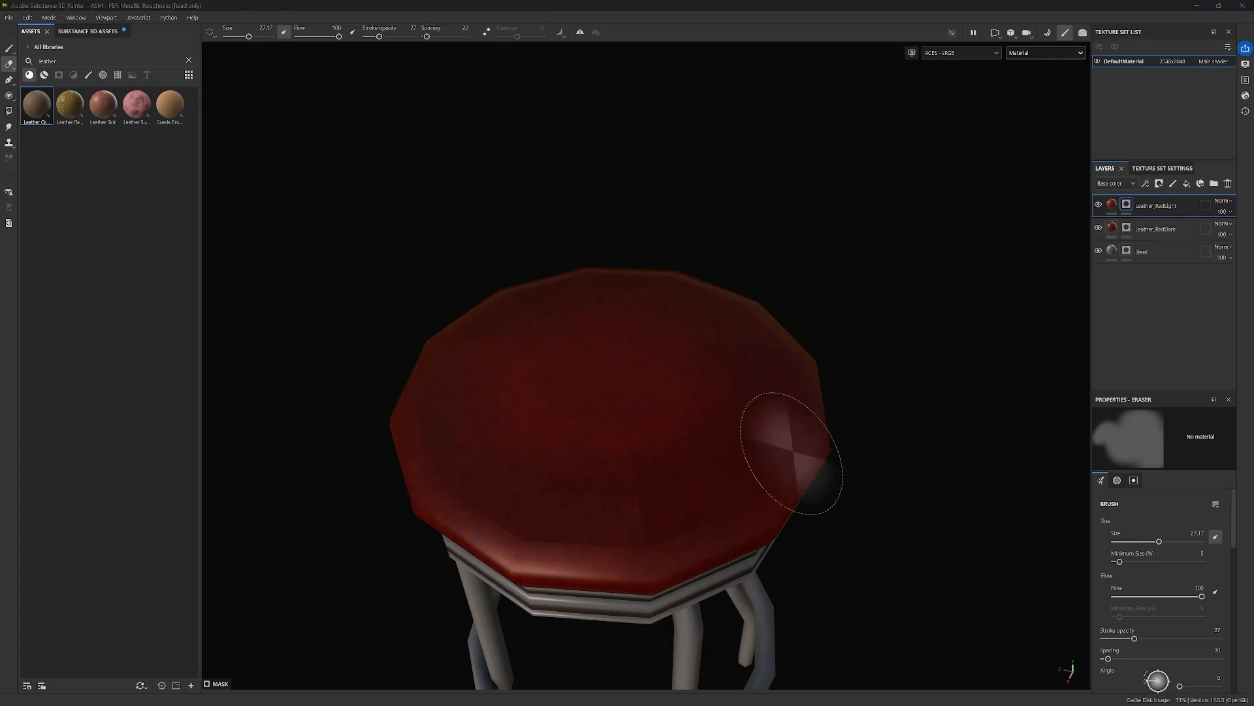
{"action": "mouse_move", "coordinate": [932, 523]}
{"action": "left_mouse_down", "text": "alt"}
{"action": "mouse_move", "coordinate": [986, 473]}
{"action": "mouse_move", "coordinate": [967, 452]}
{"action": "left_mouse_up", "text": "alt"}
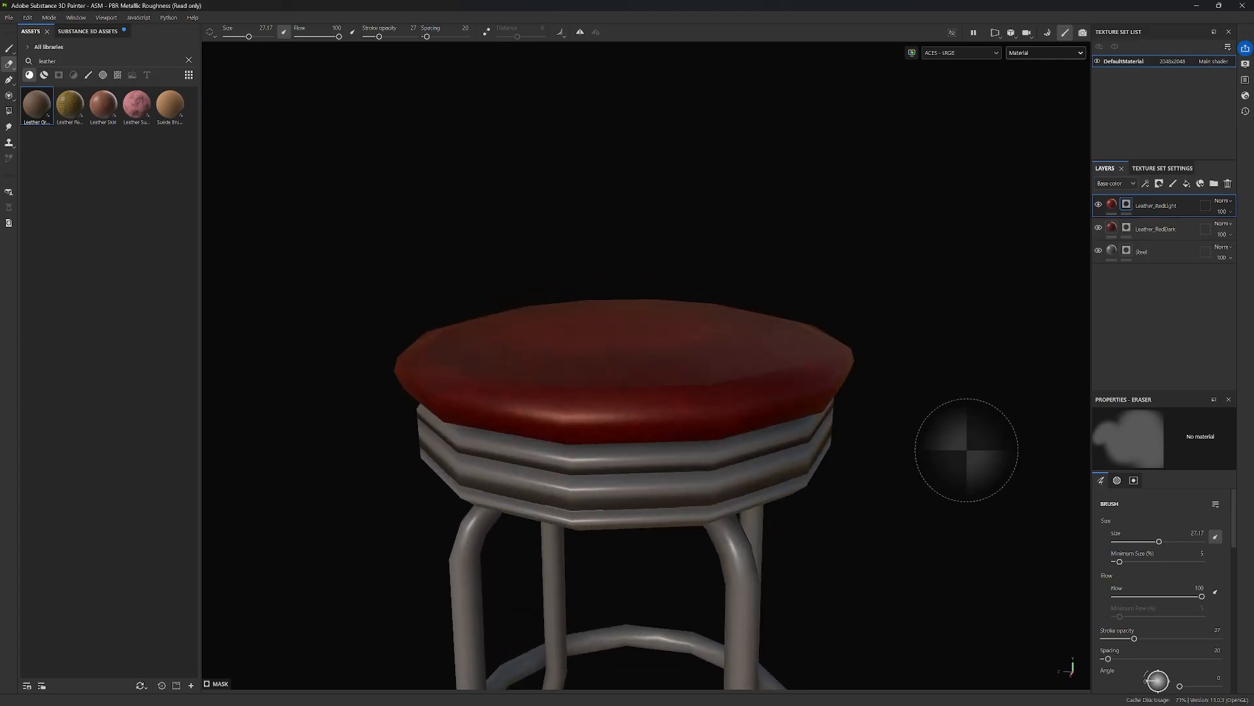
Select the Steel layer and search the asset library for "metal".
{"action": "scroll", "coordinate": [939, 441], "scroll_direction": "down", "scroll_amount": 5}
{"action": "middle_click_drag", "start_coordinate": [798, 502], "coordinate": [852, 344], "text": "alt"}
{"action": "left_click", "coordinate": [1116, 256]}
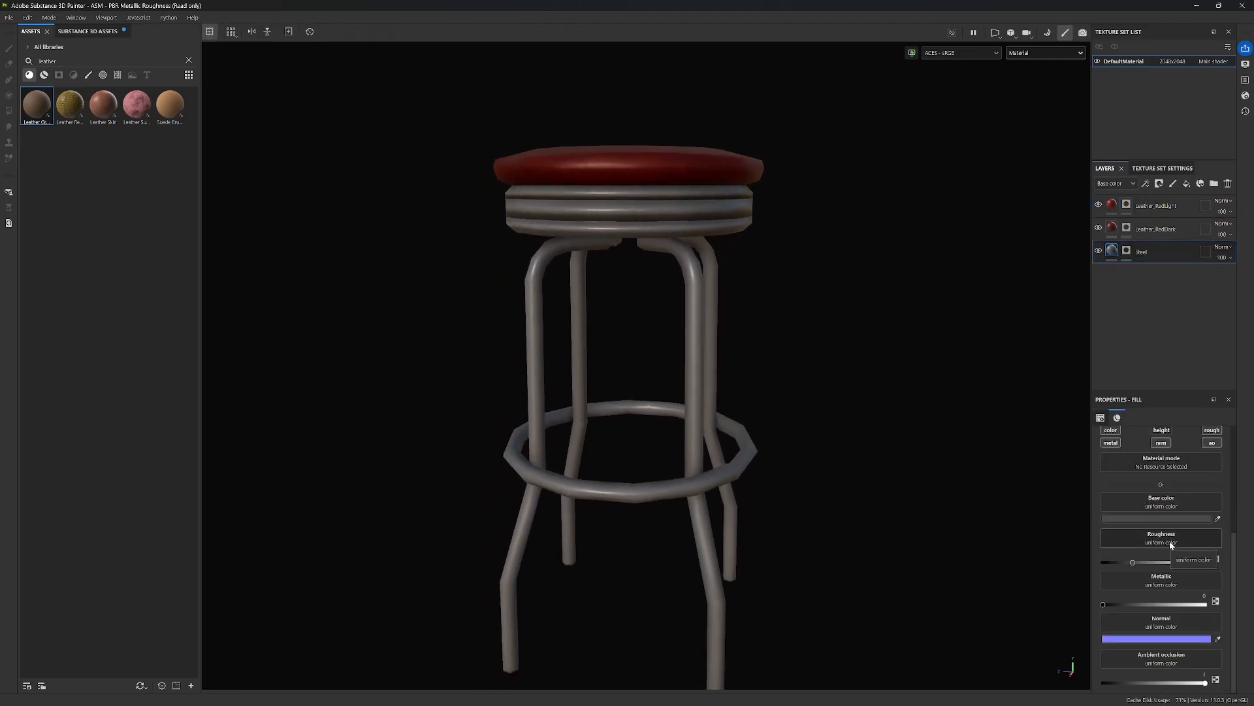
{"action": "scroll", "coordinate": [1170, 544], "scroll_direction": "up", "scroll_amount": 1}
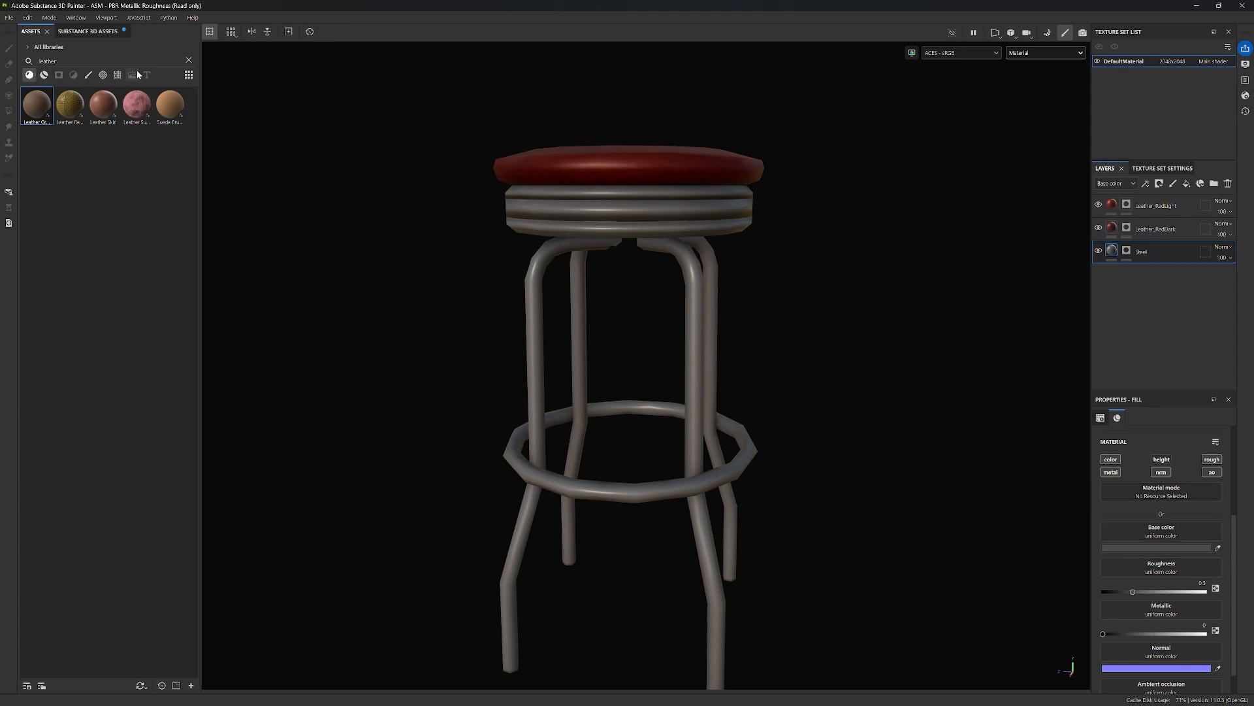
{"action": "left_click", "coordinate": [189, 61]}
{"action": "type", "text": "metal"}
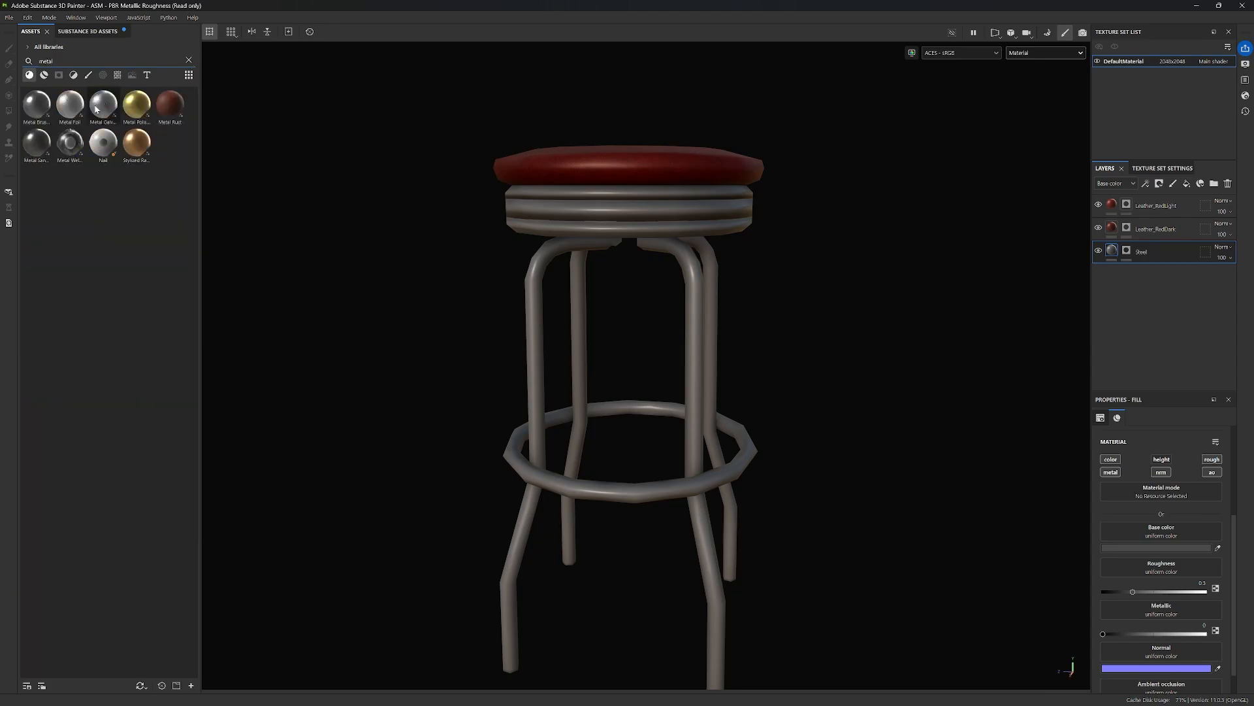
Try Metal Galvanized as the Steel layer's Base color, check it on the stool, and remove it from that channel.
{"action": "left_click_drag", "start_coordinate": [157, 158], "coordinate": [1152, 535]}
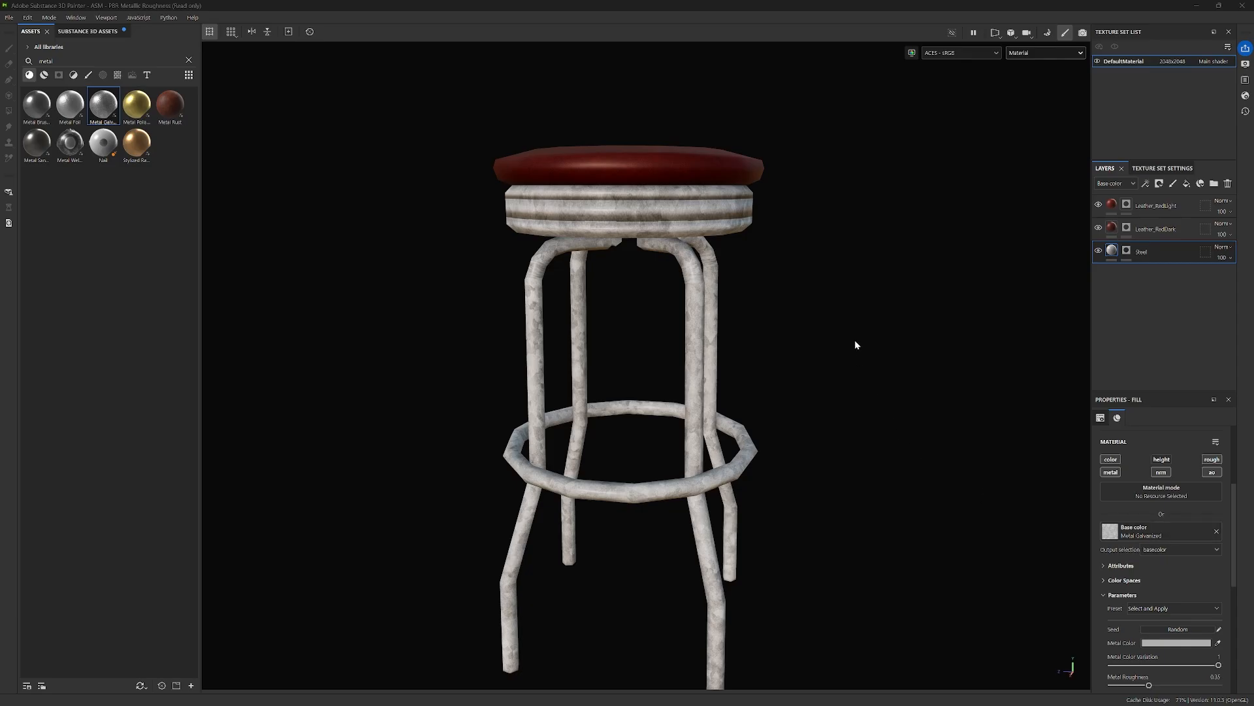
{"action": "left_click_drag", "start_coordinate": [858, 275], "coordinate": [910, 274], "text": "alt"}
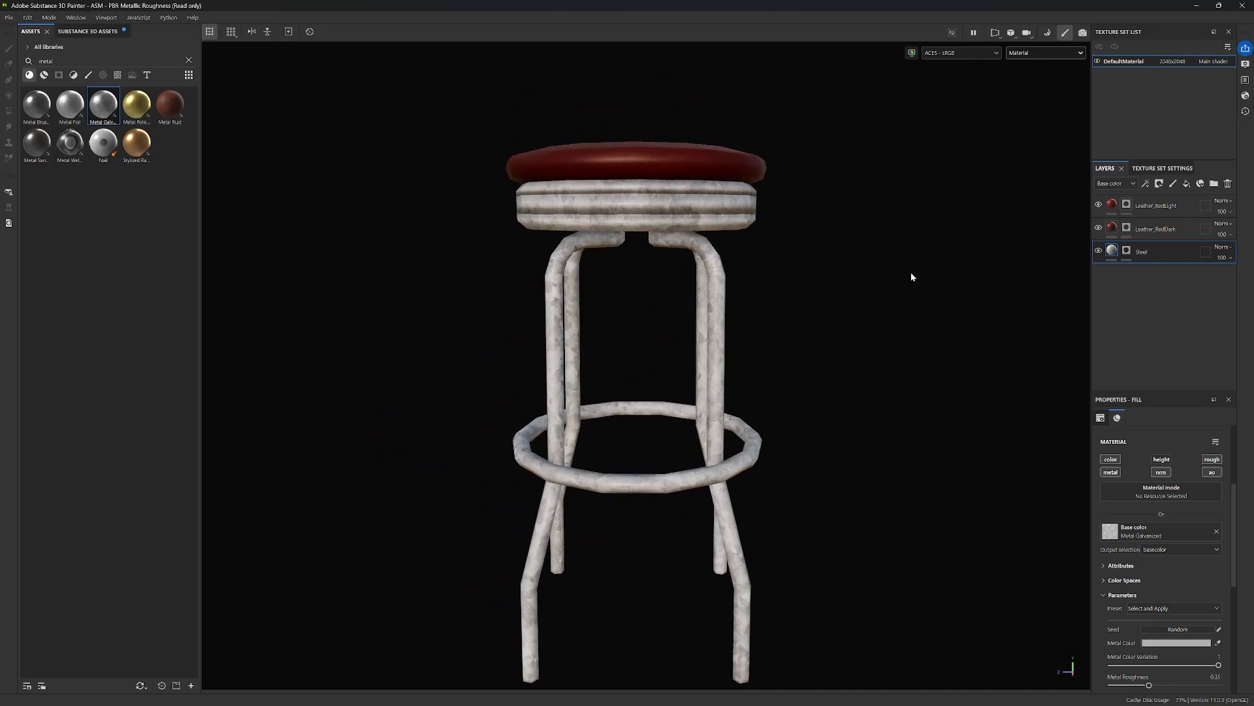
{"action": "scroll", "coordinate": [673, 208], "scroll_direction": "up", "scroll_amount": 4}
{"action": "scroll", "coordinate": [868, 345], "scroll_direction": "up", "scroll_amount": 3}
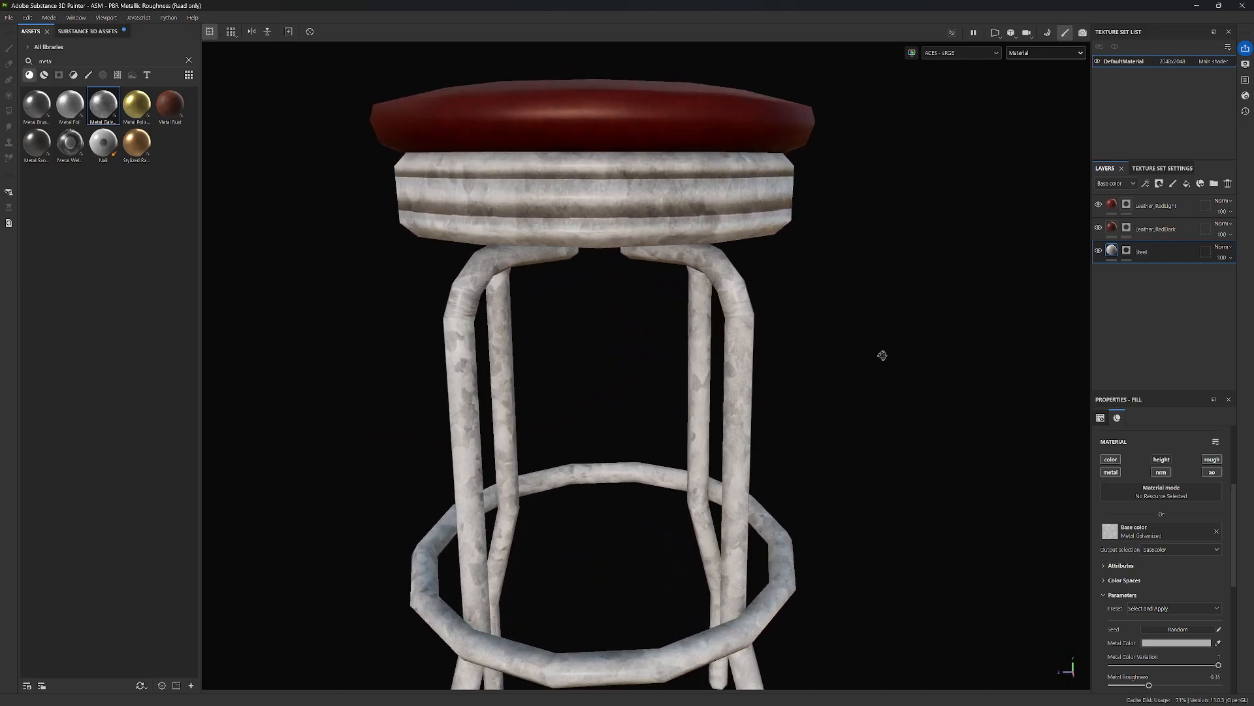
{"action": "left_click_drag", "start_coordinate": [784, 384], "coordinate": [635, 370], "text": "alt"}
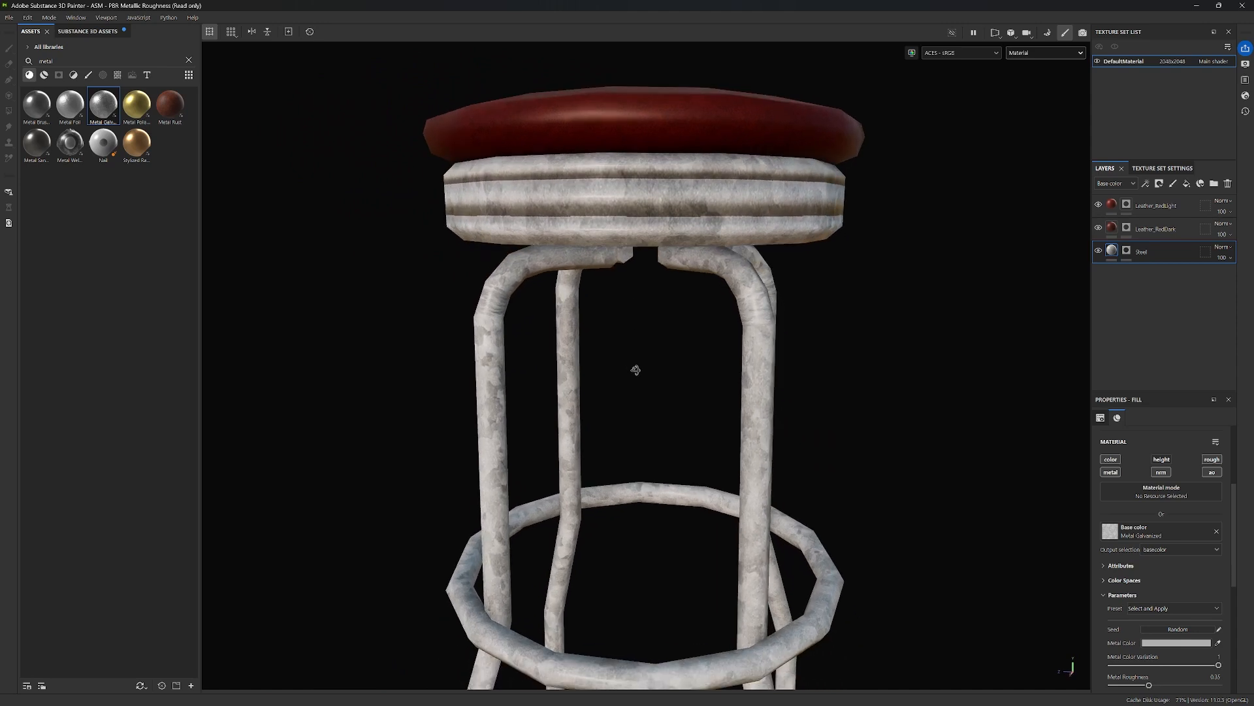
{"action": "left_click", "coordinate": [1217, 532]}
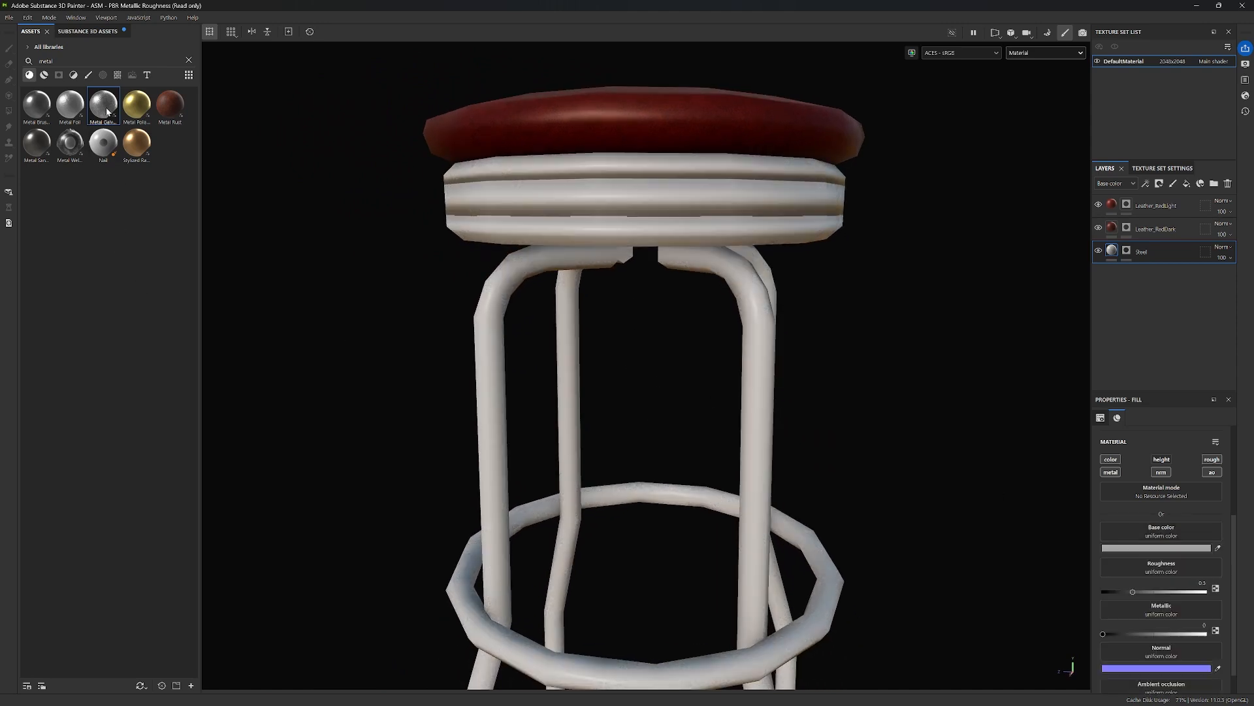
Assign Metal Galvanized as the Steel layer's whole material and check it on the frame and band.
{"action": "left_click_drag", "start_coordinate": [102, 107], "coordinate": [1149, 496]}
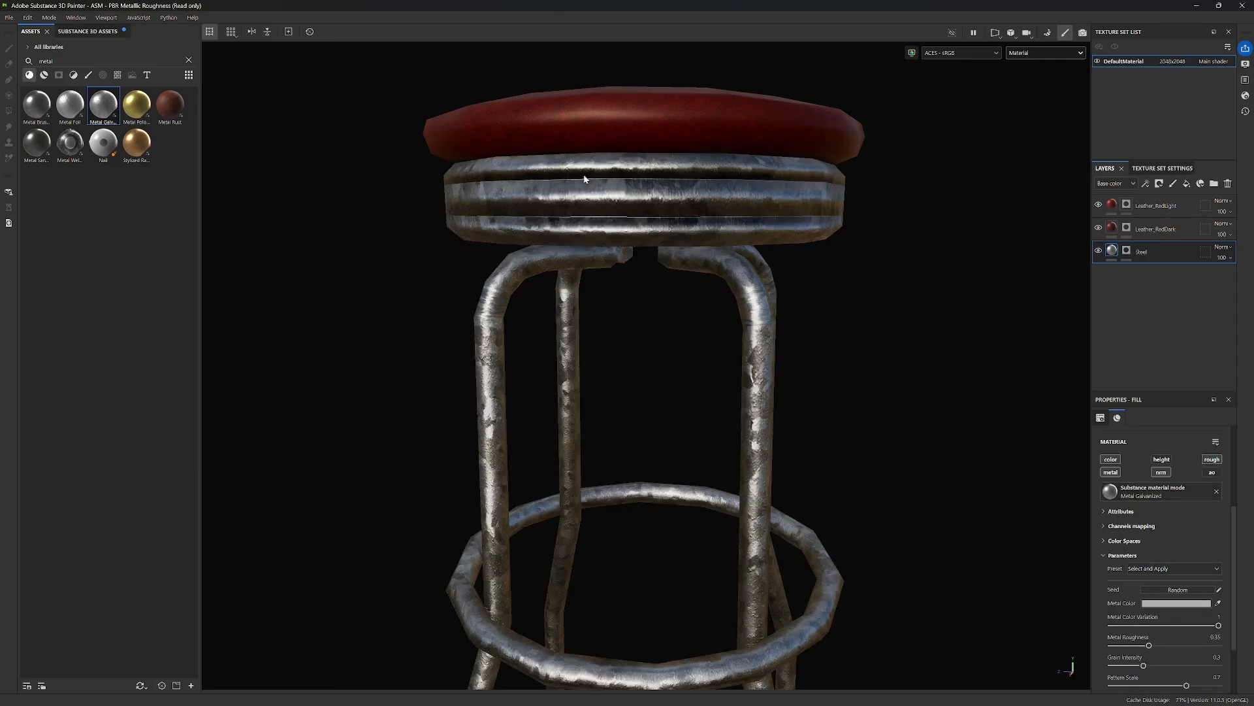
{"action": "right_click_drag", "start_coordinate": [926, 431], "coordinate": [810, 401], "text": "alt"}
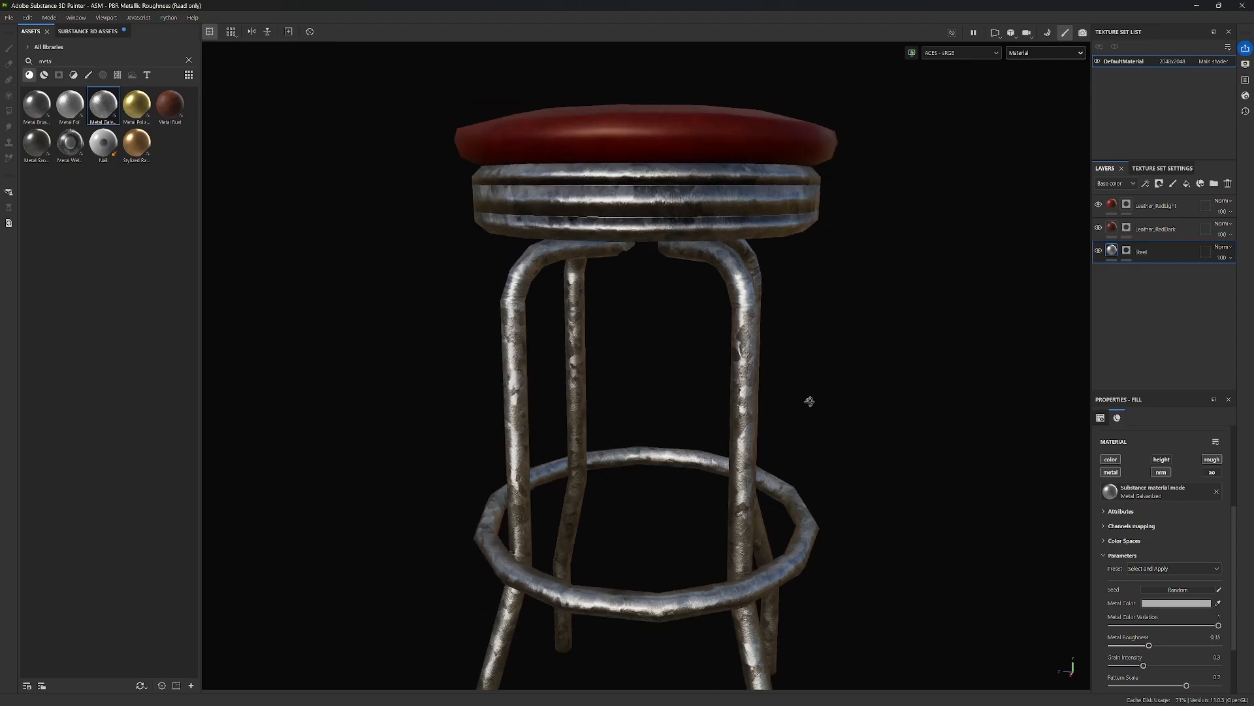
{"action": "left_click_drag", "start_coordinate": [809, 401], "coordinate": [863, 381], "text": "alt"}
Increase the Steel layer's UV tiling to about 16 to make the galvanized pattern finer on the frame.
{"action": "scroll", "coordinate": [1178, 552], "scroll_direction": "up", "scroll_amount": 3}
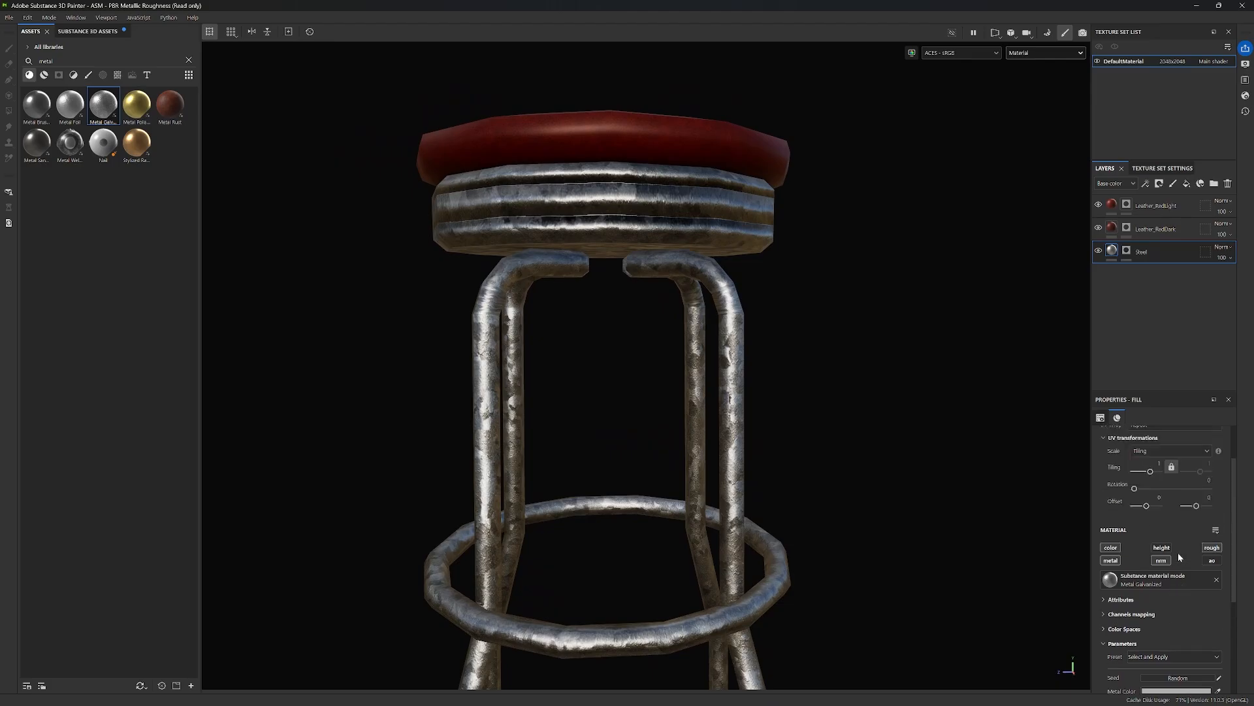
{"action": "left_click_drag", "start_coordinate": [1150, 530], "coordinate": [1152, 535]}
{"action": "left_click_drag", "start_coordinate": [913, 364], "coordinate": [927, 380], "text": "alt"}
{"action": "left_click_drag", "start_coordinate": [851, 562], "coordinate": [881, 526], "text": "alt"}
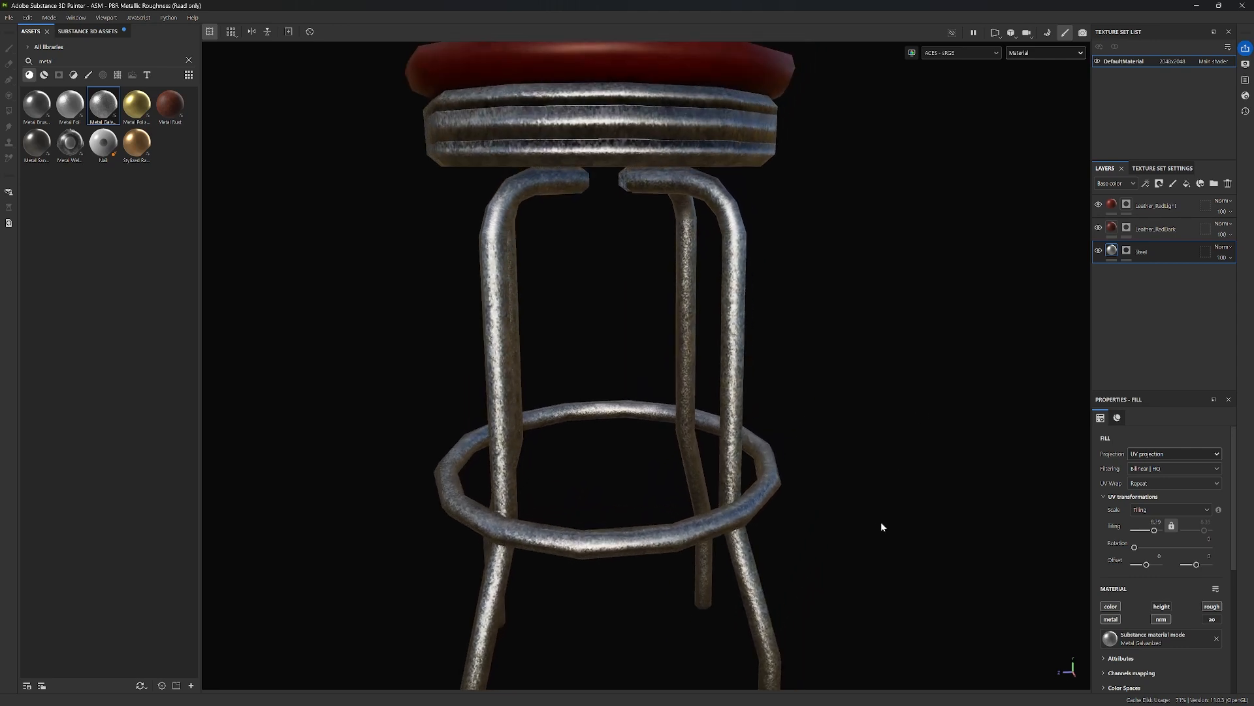
{"action": "left_click_drag", "start_coordinate": [855, 369], "coordinate": [891, 429], "text": "alt"}
{"action": "left_click_drag", "start_coordinate": [1154, 529], "coordinate": [1155, 532]}
{"action": "left_click", "coordinate": [1173, 527]}
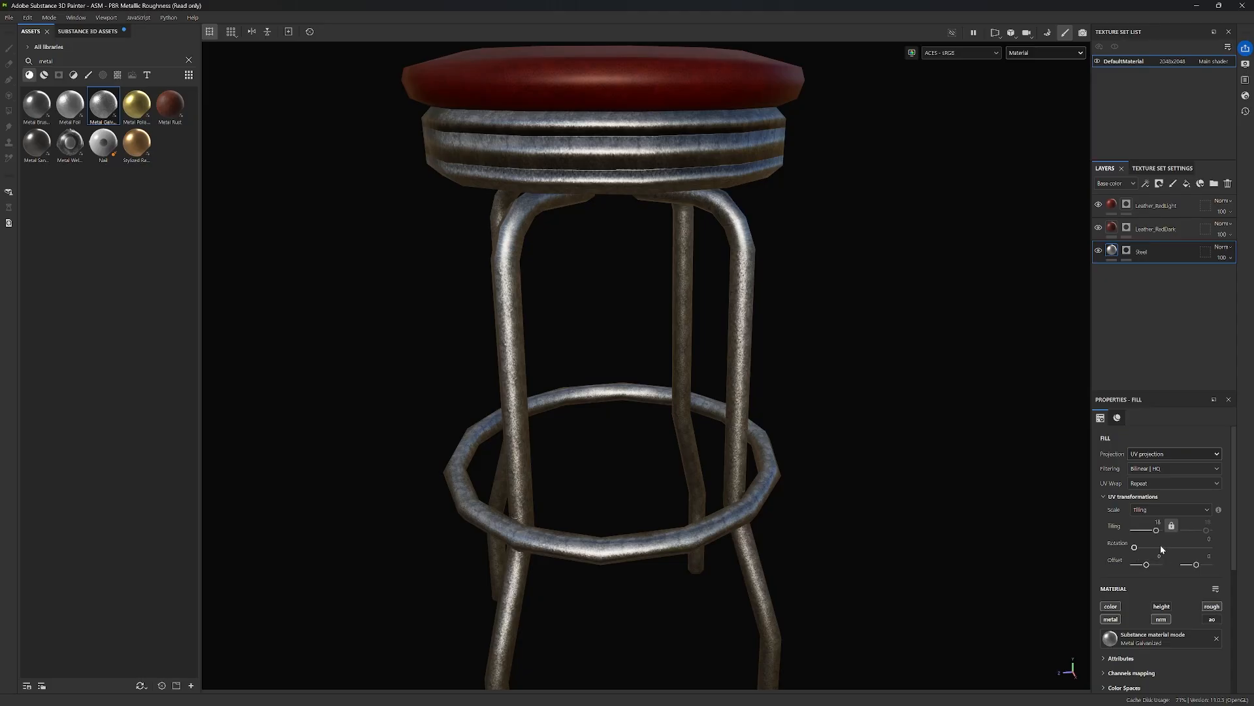
Darken the galvanized material's Metal Color to a neutral grey with HSV 0.667, 0.000 and about 0.56.
{"action": "scroll", "coordinate": [1163, 541], "scroll_direction": "down", "scroll_amount": 3}
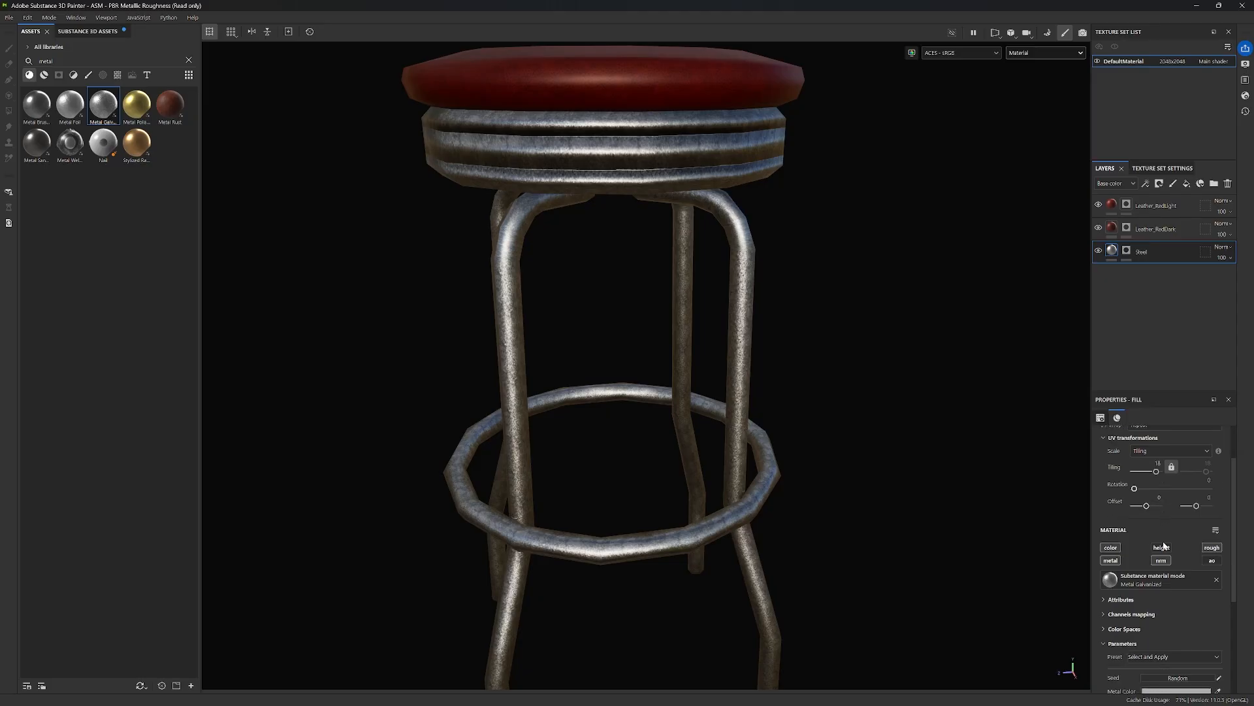
{"action": "scroll", "coordinate": [1162, 541], "scroll_direction": "down", "scroll_amount": 1}
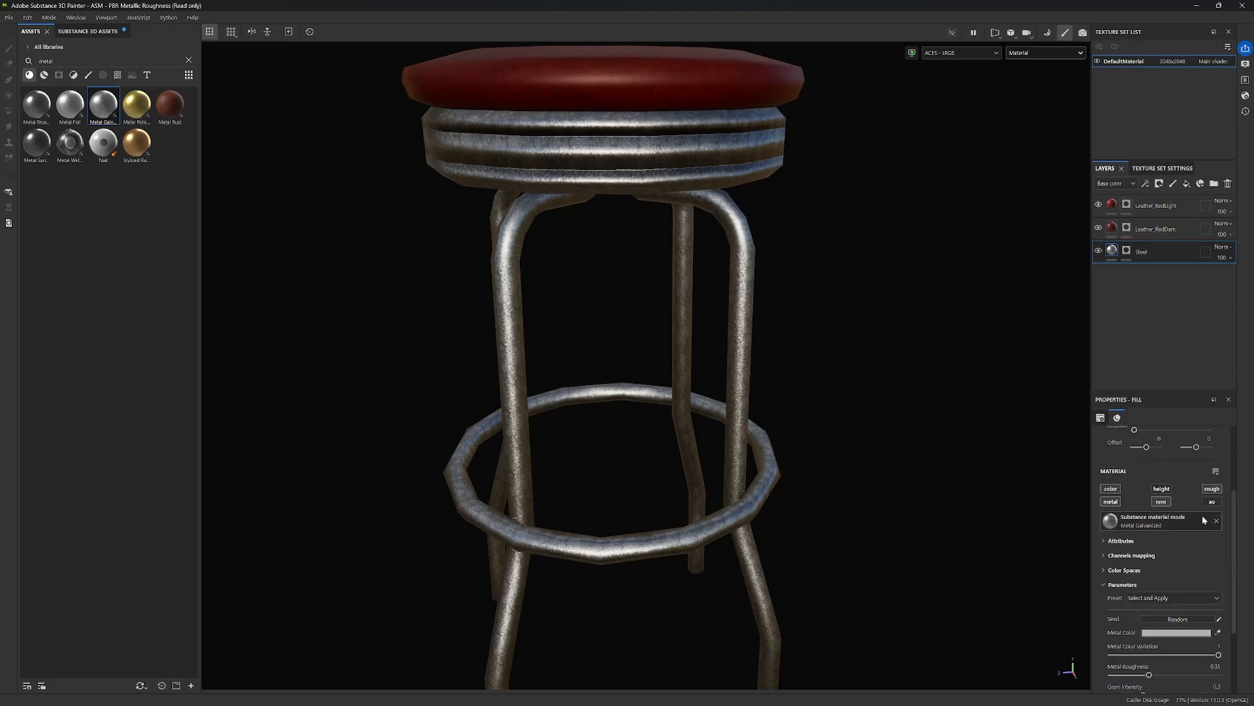
{"action": "scroll", "coordinate": [1202, 518], "scroll_direction": "down", "scroll_amount": 4}
{"action": "left_click", "coordinate": [1150, 524]}
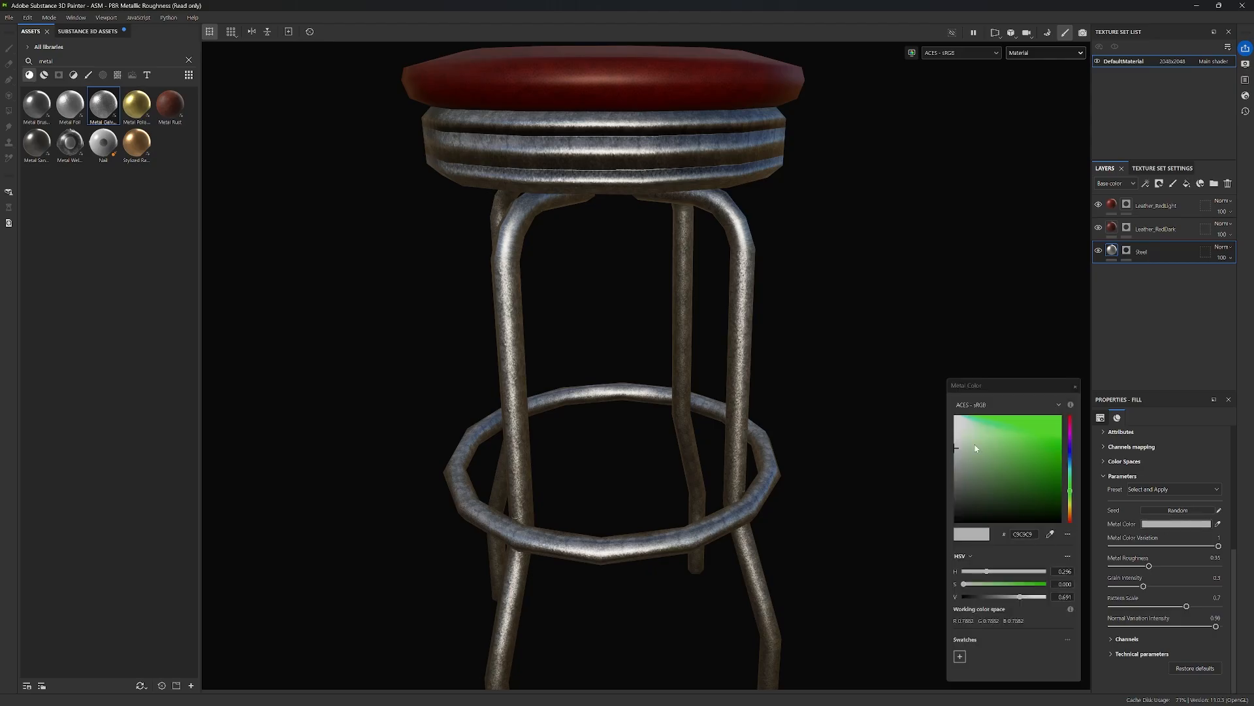
{"action": "left_click_drag", "start_coordinate": [1071, 452], "coordinate": [1069, 450]}
{"action": "mouse_move", "coordinate": [956, 448]}
{"action": "left_mouse_down"}
{"action": "mouse_move", "coordinate": [944, 474]}
{"action": "mouse_move", "coordinate": [945, 461]}
{"action": "left_mouse_up"}
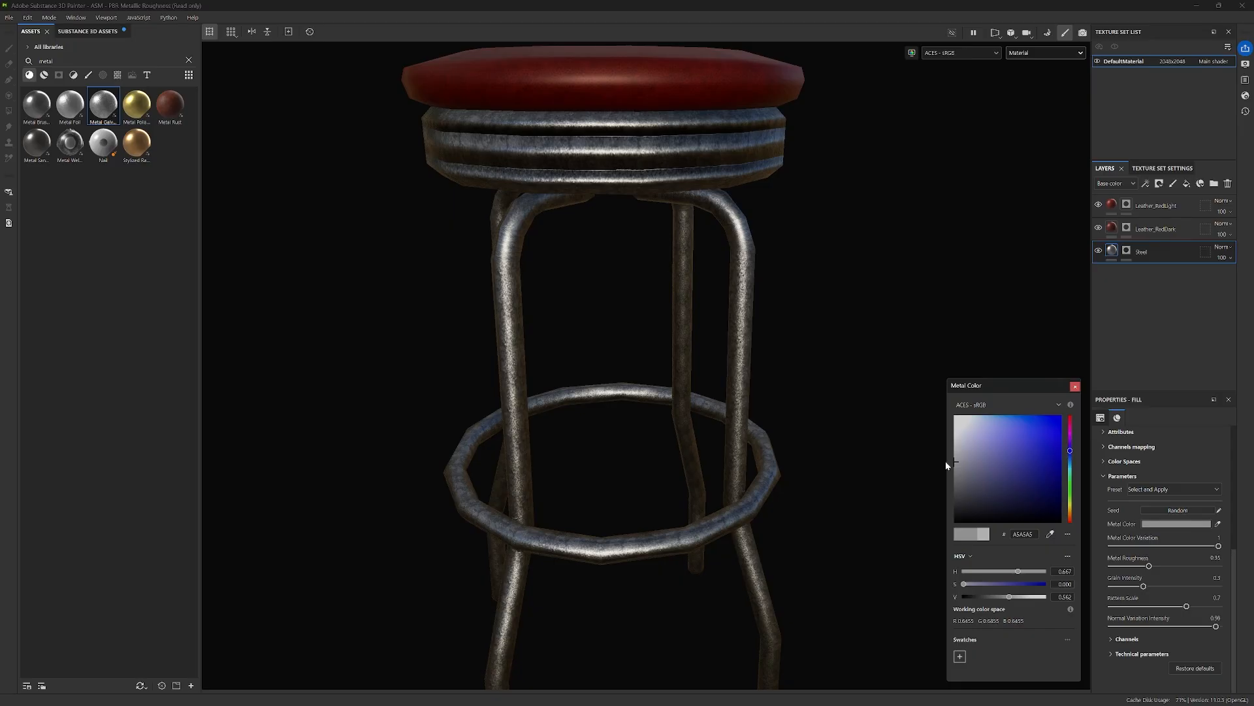
{"action": "left_click", "coordinate": [790, 344]}
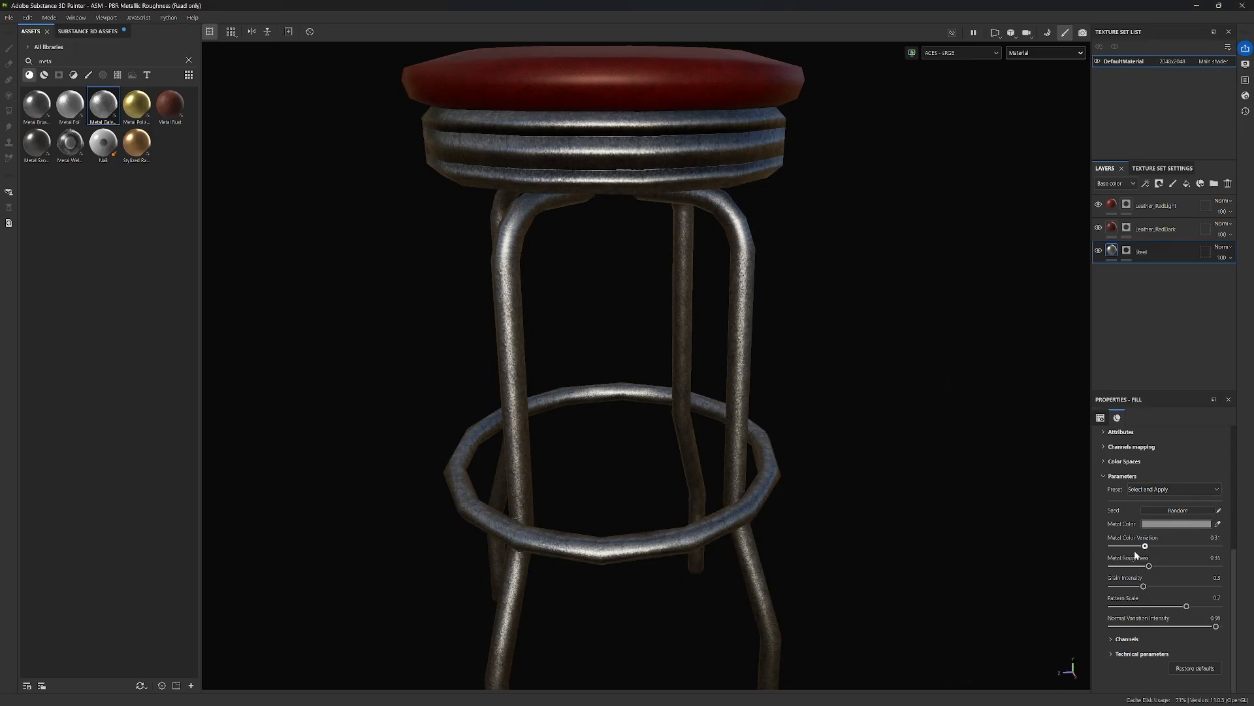
Set the galvanized material's Metal Color Variation to 0.7 and its Metal Roughness to about 0.28.
{"action": "left_click_drag", "start_coordinate": [1219, 545], "coordinate": [1151, 580]}
{"action": "left_click_drag", "start_coordinate": [1210, 558], "coordinate": [1219, 557]}
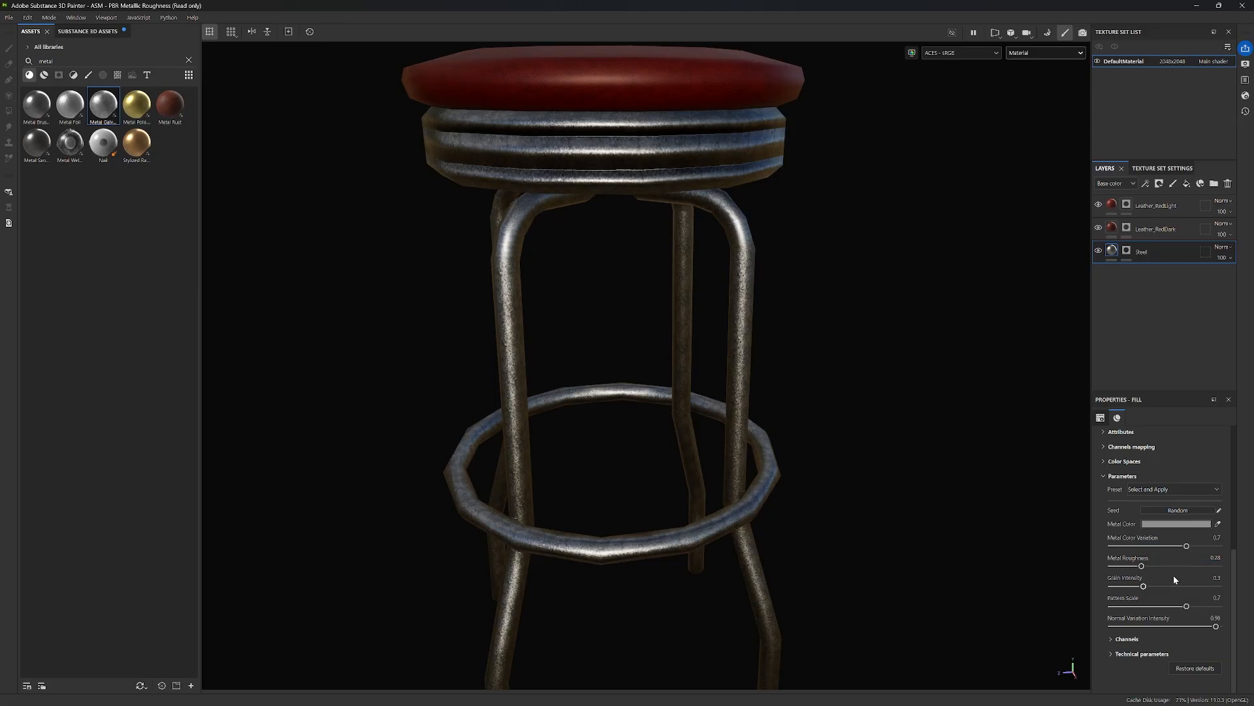
Set the galvanized material's Grain Intensity to 0.1 and Pattern Scale to 1, checking the result on the stool's legs.
{"action": "left_click_drag", "start_coordinate": [1143, 586], "coordinate": [1170, 607]}
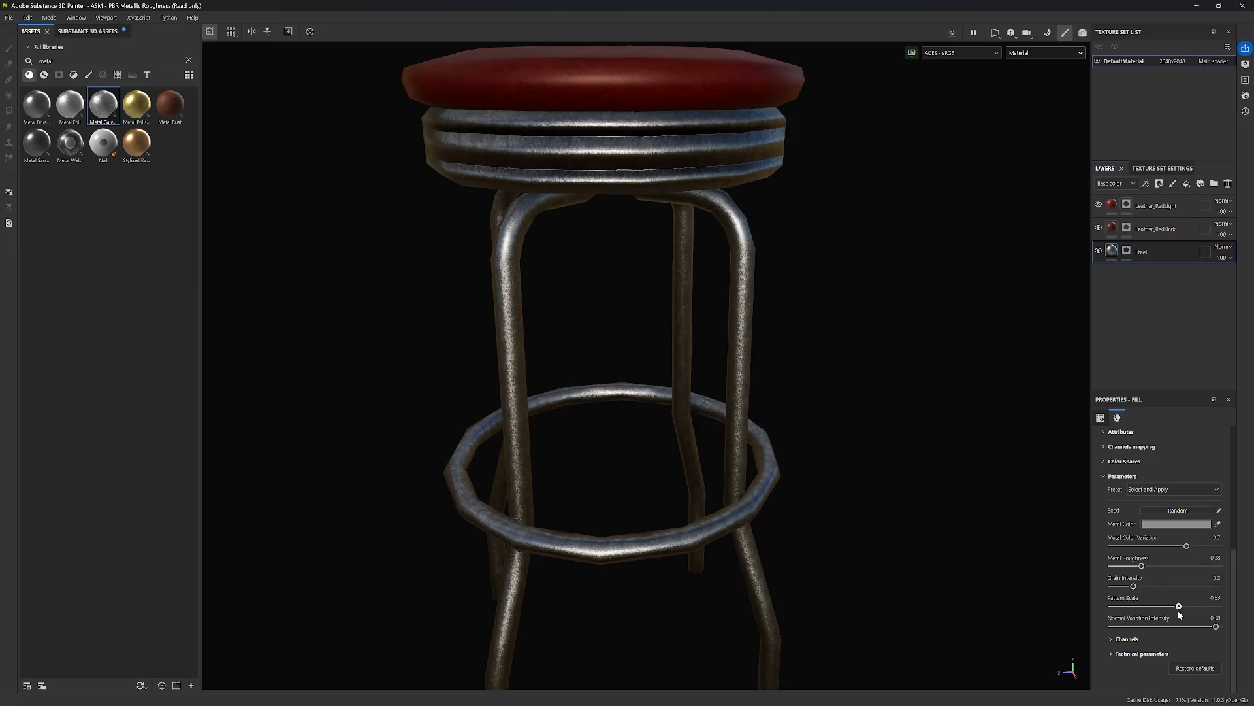
{"action": "scroll", "coordinate": [1167, 588], "scroll_direction": "up", "scroll_amount": 3}
{"action": "scroll", "coordinate": [1160, 562], "scroll_direction": "down", "scroll_amount": 3}
{"action": "left_click_drag", "start_coordinate": [1164, 635], "coordinate": [1223, 636]}
{"action": "left_click_drag", "start_coordinate": [849, 369], "coordinate": [880, 430], "text": "alt"}
{"action": "scroll", "coordinate": [1172, 578], "scroll_direction": "down", "scroll_amount": 1}
{"action": "left_click_drag", "start_coordinate": [1133, 586], "coordinate": [1120, 586]}
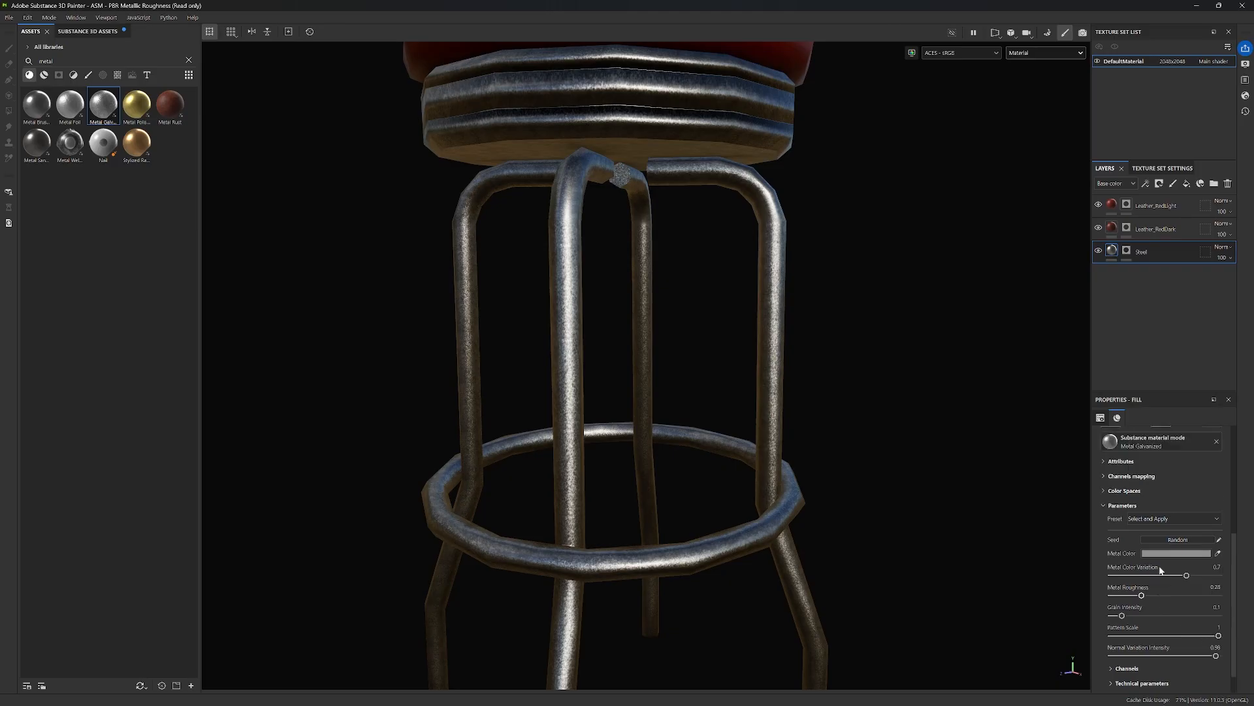
{"action": "scroll", "coordinate": [1229, 618], "scroll_direction": "up", "scroll_amount": 5}
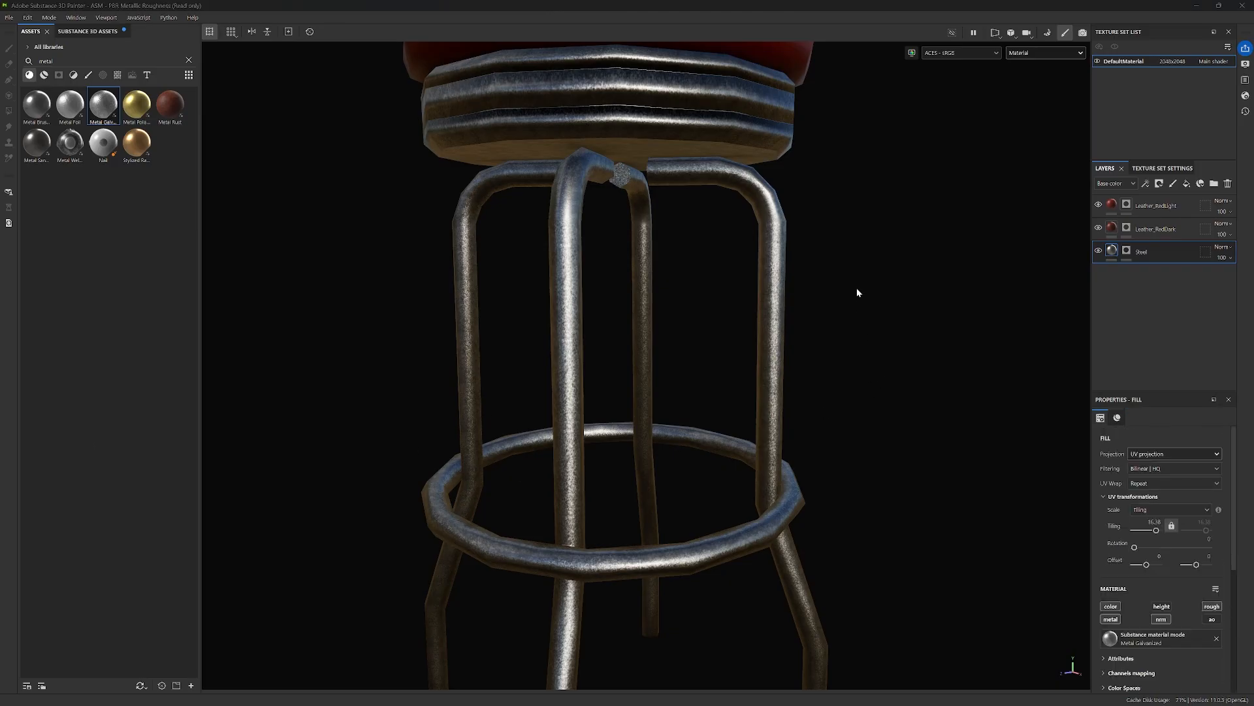
Examine the galvanized steel on the stool's frame and band from several angles and review the Steel layer's fill and material parameters.
{"action": "left_click_drag", "start_coordinate": [858, 292], "coordinate": [818, 246], "text": "alt"}
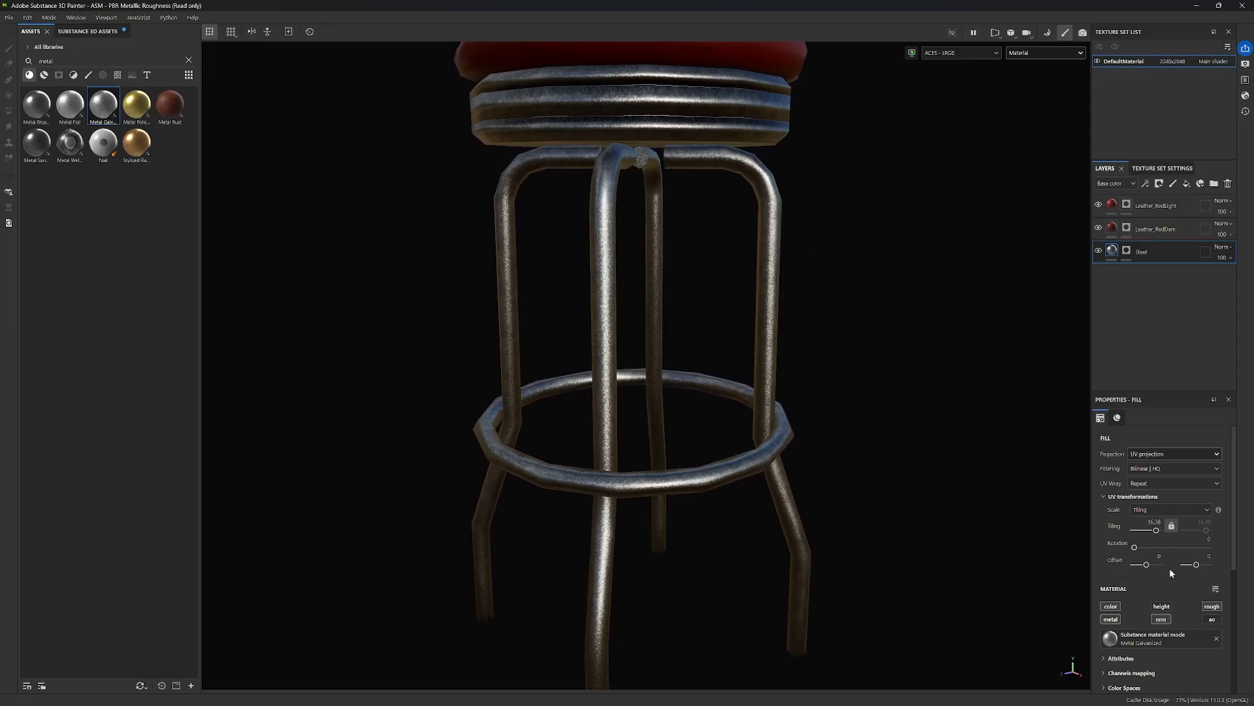
{"action": "scroll", "coordinate": [1176, 559], "scroll_direction": "down", "scroll_amount": 1}
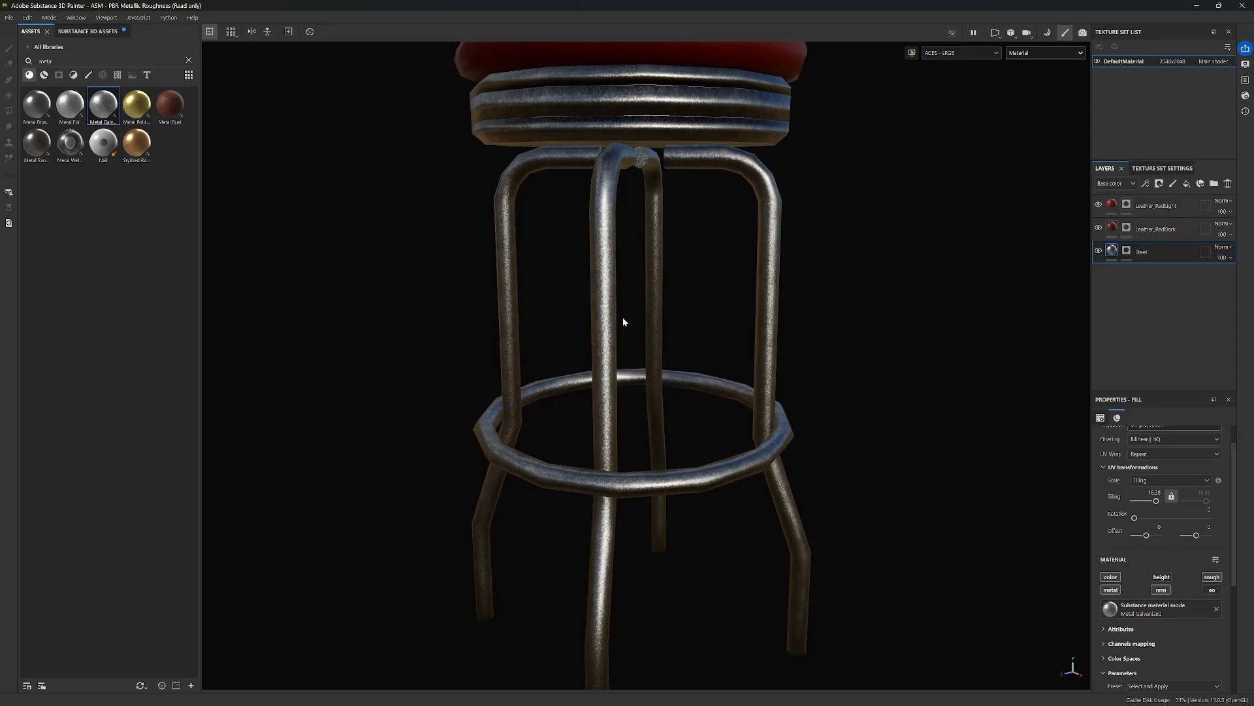
{"action": "scroll", "coordinate": [1171, 513], "scroll_direction": "down", "scroll_amount": 6}
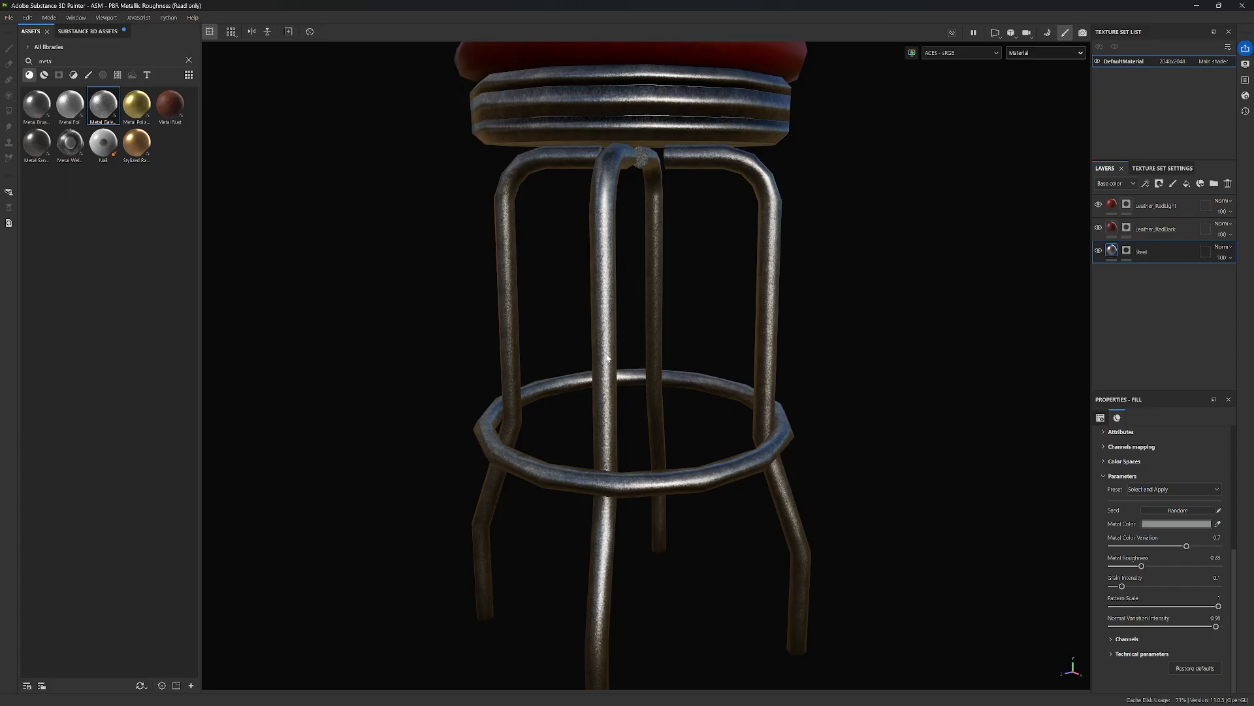
{"action": "left_click_drag", "start_coordinate": [844, 314], "coordinate": [943, 268], "text": "alt"}
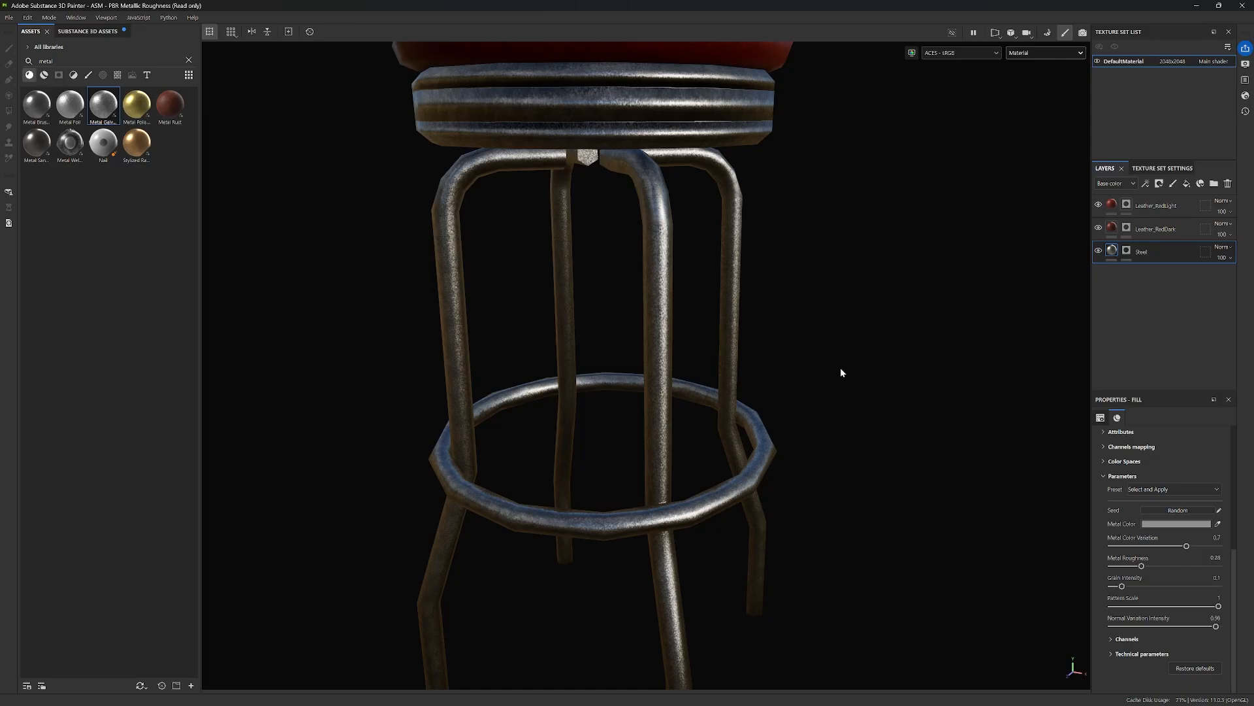
{"action": "left_click_drag", "start_coordinate": [836, 313], "coordinate": [810, 301], "text": "alt"}
{"action": "scroll", "coordinate": [817, 216], "scroll_direction": "down", "scroll_amount": 5}
{"action": "left_click_drag", "start_coordinate": [870, 375], "coordinate": [940, 384], "text": "alt"}
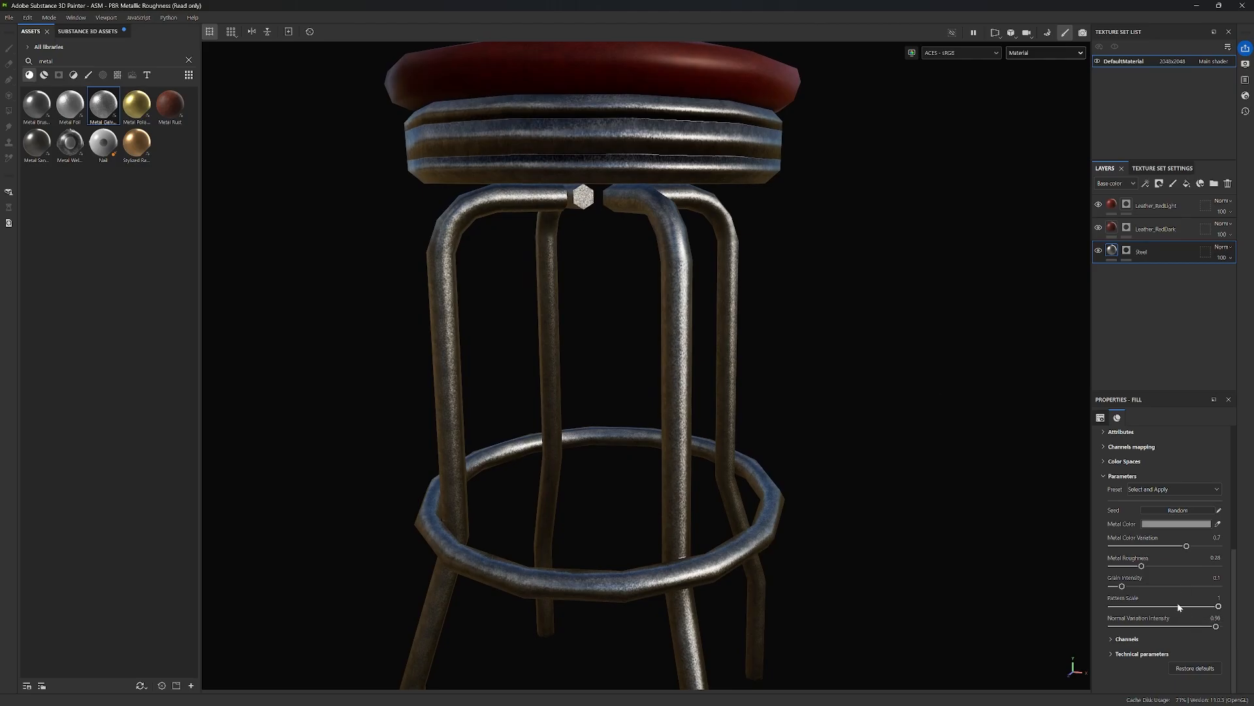
{"action": "scroll", "coordinate": [1178, 602], "scroll_direction": "up", "scroll_amount": 5}
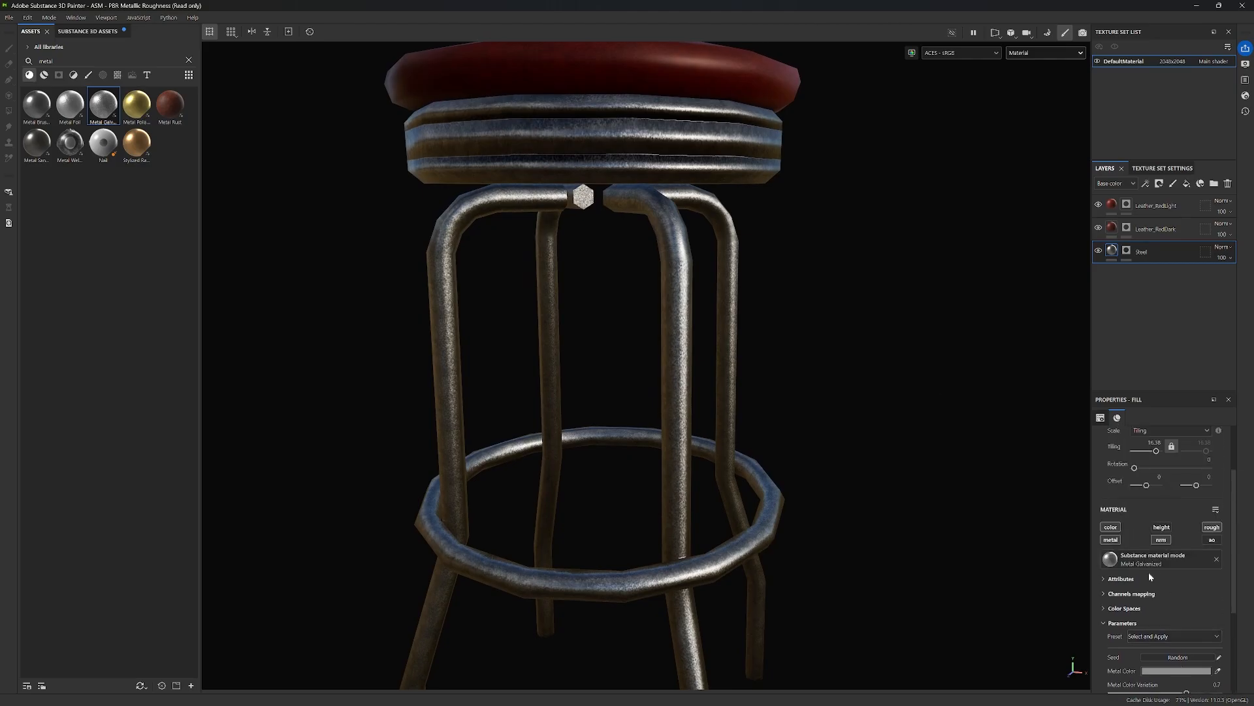
{"action": "scroll", "coordinate": [1175, 554], "scroll_direction": "up", "scroll_amount": 2}
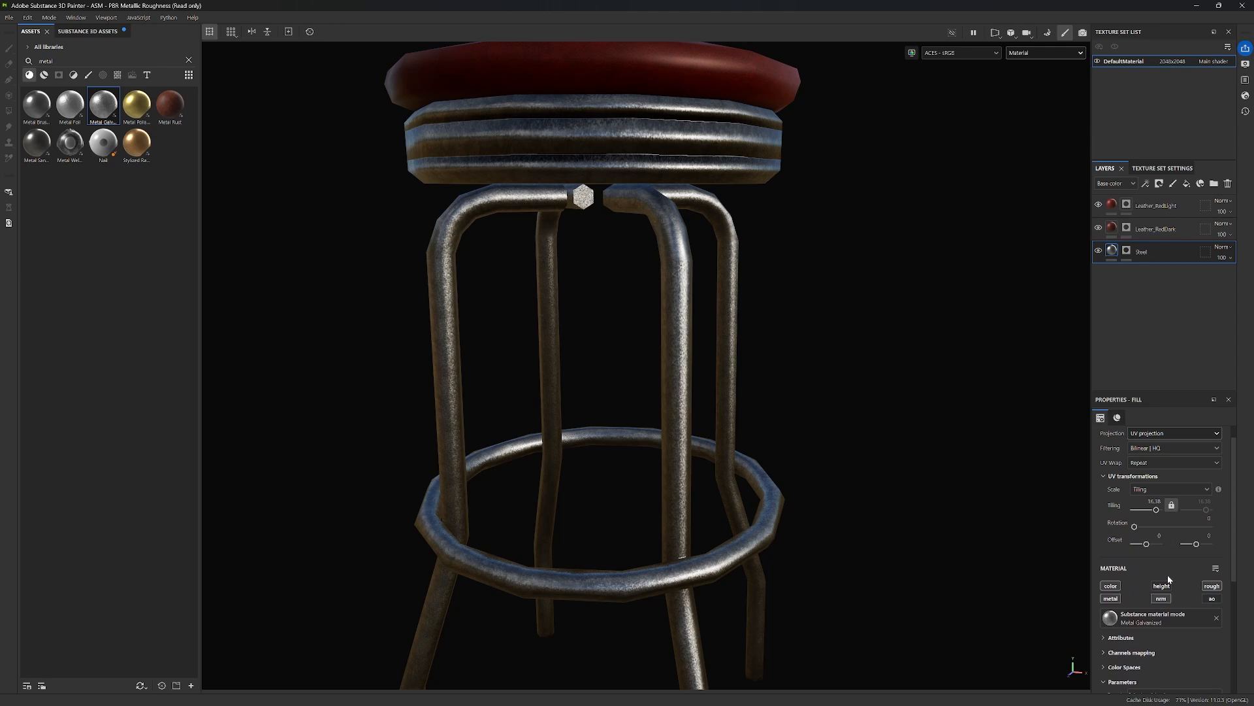
{"action": "scroll", "coordinate": [1163, 608], "scroll_direction": "down", "scroll_amount": 3}
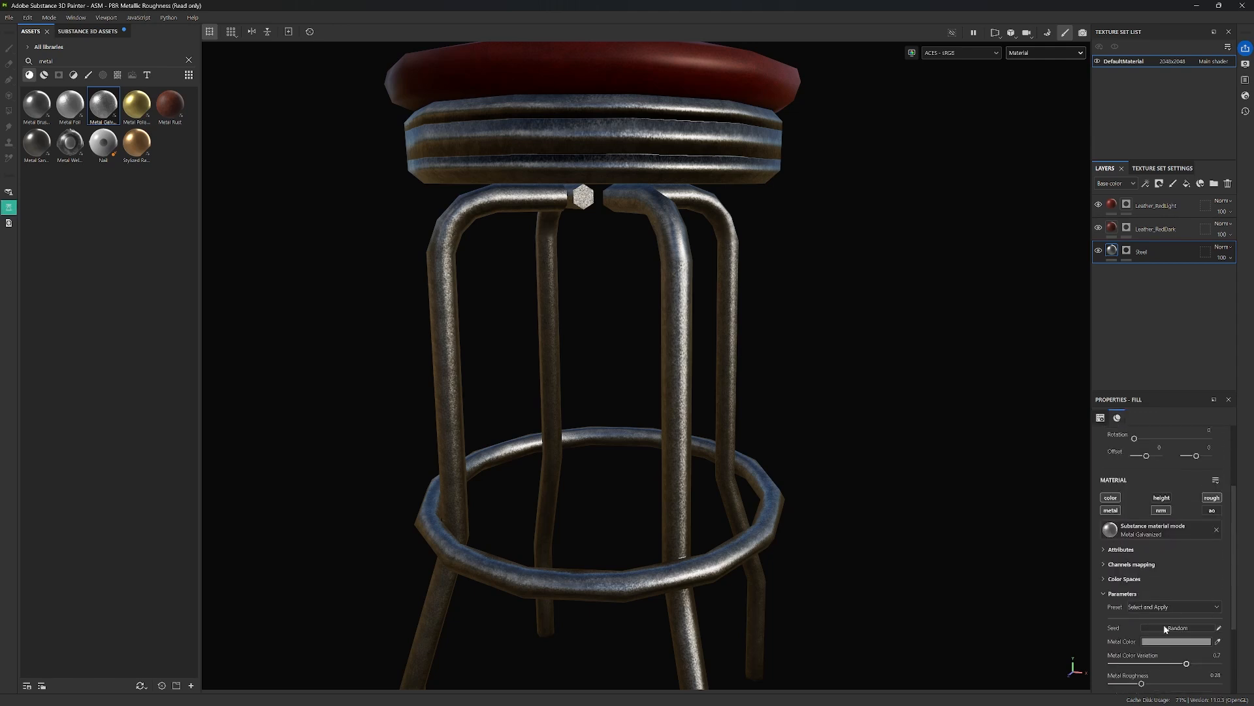
{"action": "scroll", "coordinate": [1185, 589], "scroll_direction": "down", "scroll_amount": 1}
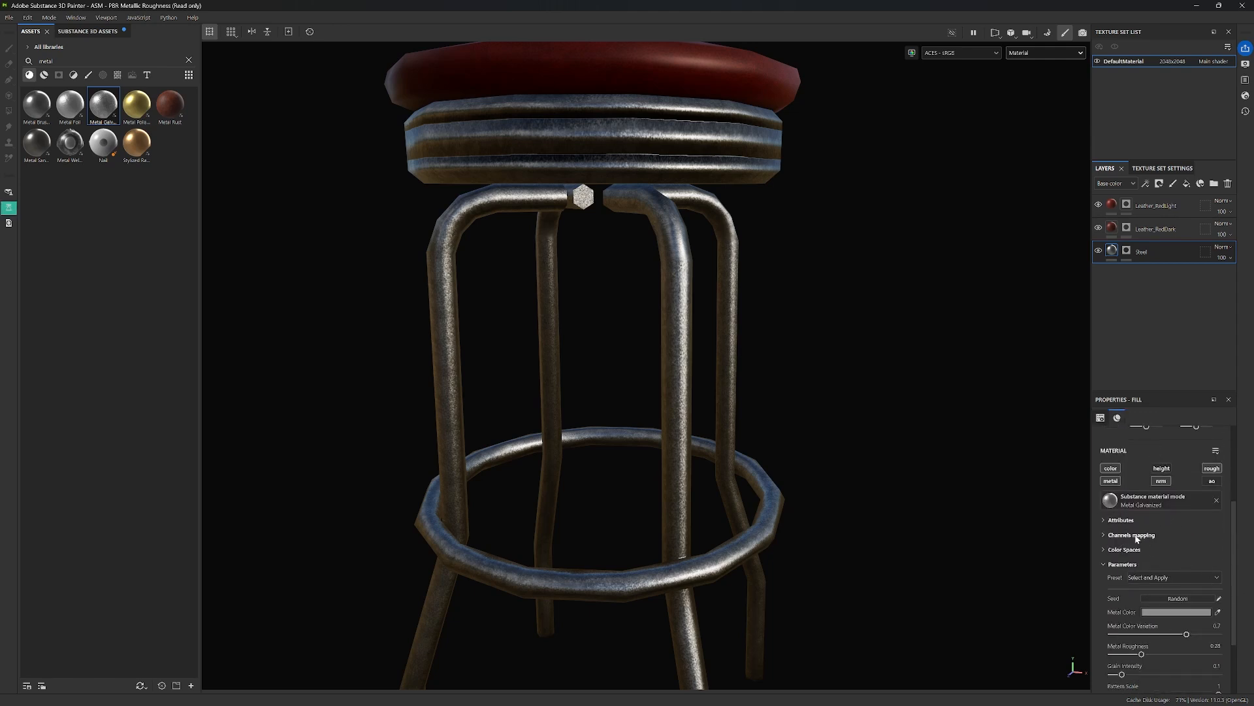
{"action": "scroll", "coordinate": [1165, 591], "scroll_direction": "down", "scroll_amount": 1}
{"action": "scroll", "coordinate": [1169, 590], "scroll_direction": "up", "scroll_amount": 2}
{"action": "scroll", "coordinate": [1173, 578], "scroll_direction": "up", "scroll_amount": 4}
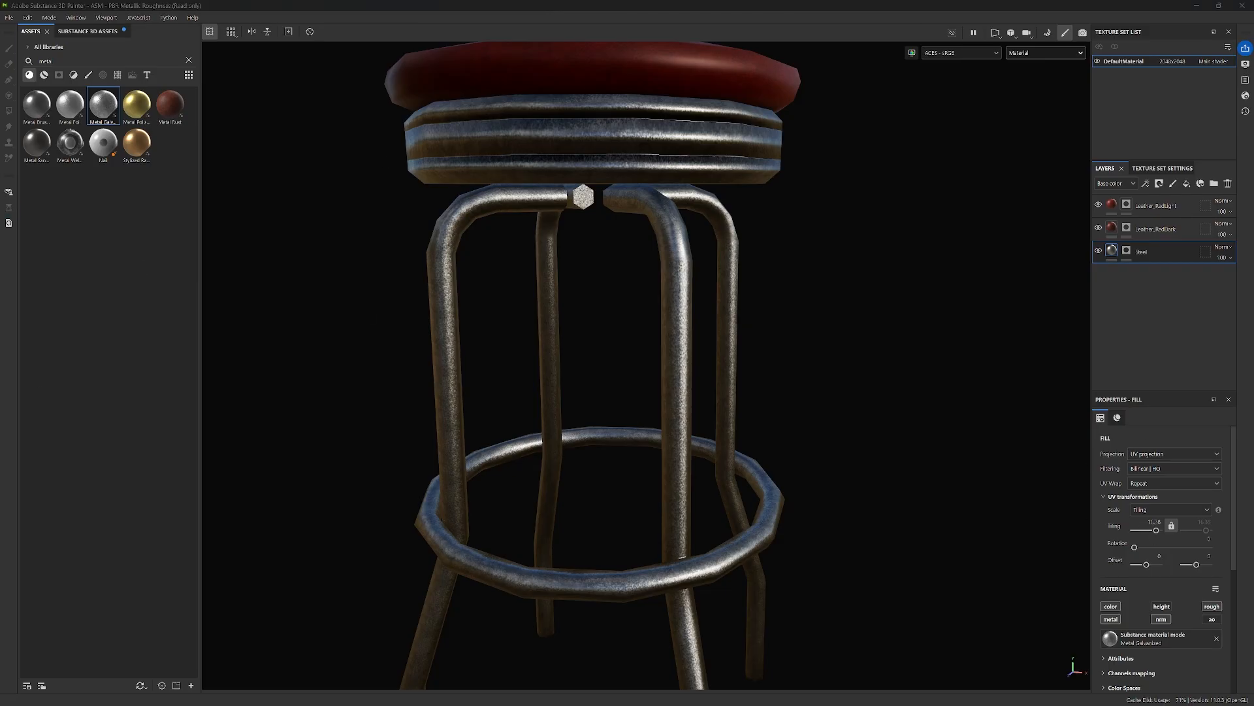
{"action": "scroll", "coordinate": [785, 358], "scroll_direction": "down", "scroll_amount": 4}
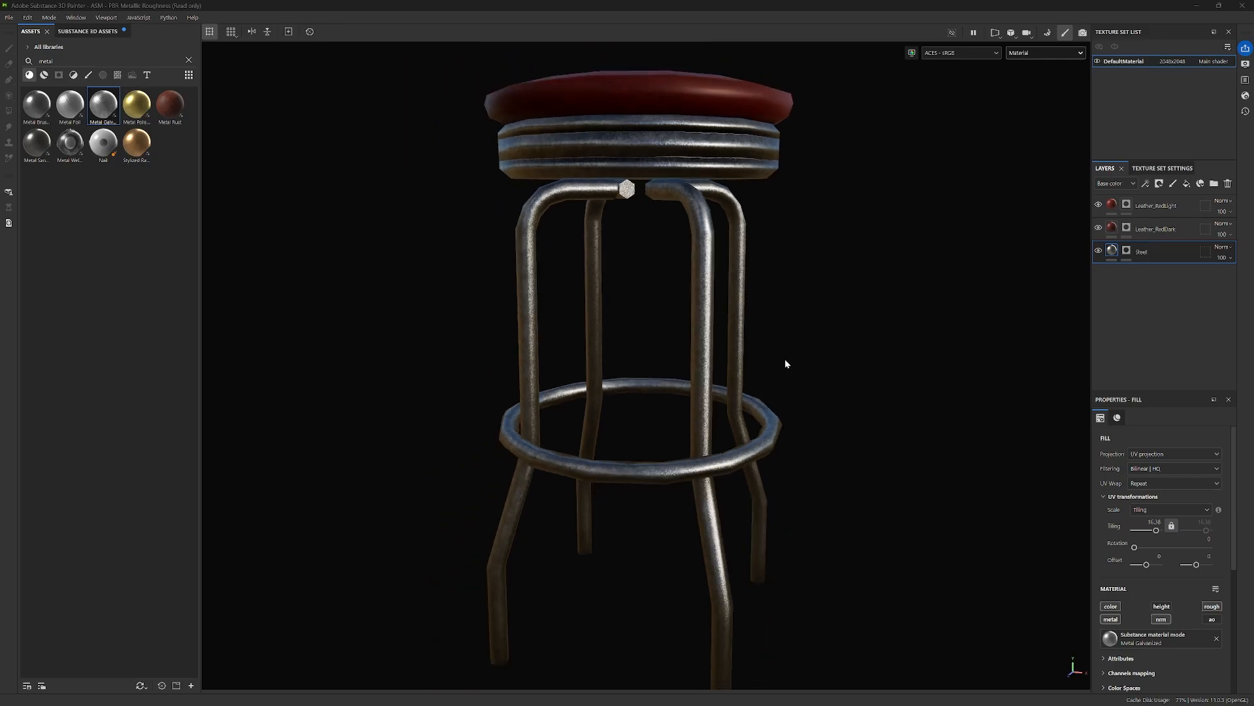
{"action": "left_click_drag", "start_coordinate": [835, 242], "coordinate": [781, 348], "text": "alt"}
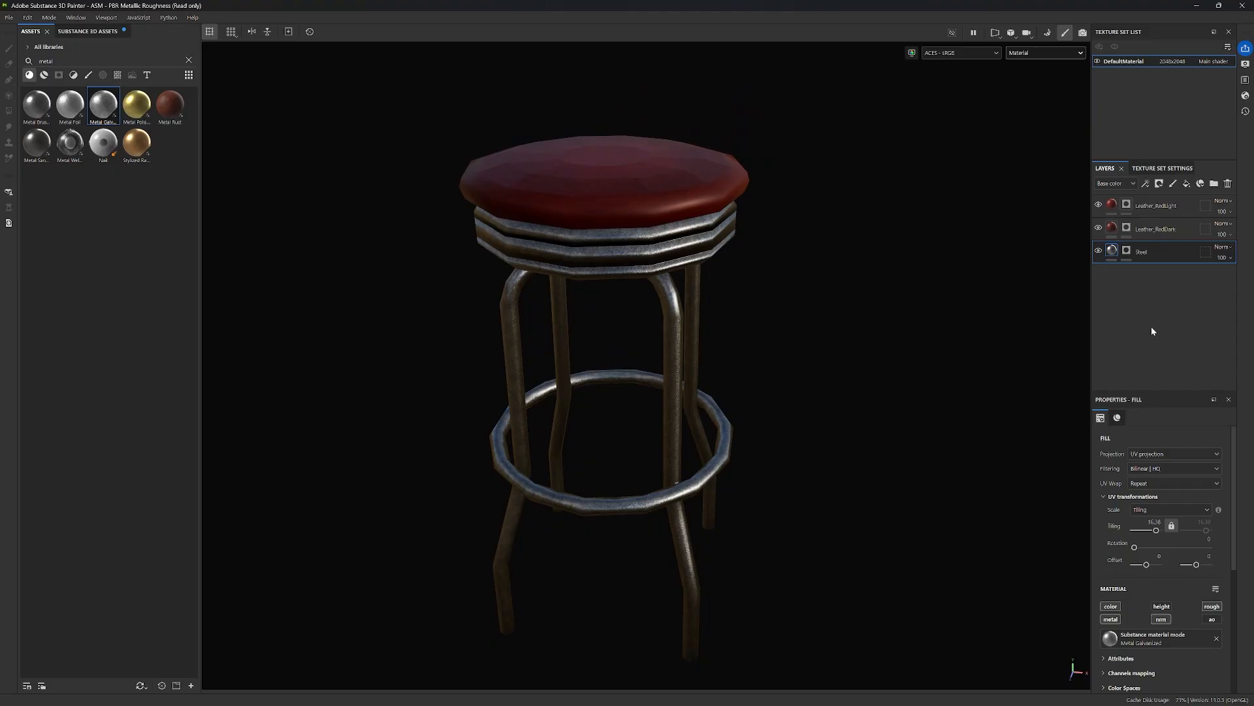
Add a folder above the Leather_RedLight layer and name it BarStool.
{"action": "left_click", "coordinate": [1145, 209]}
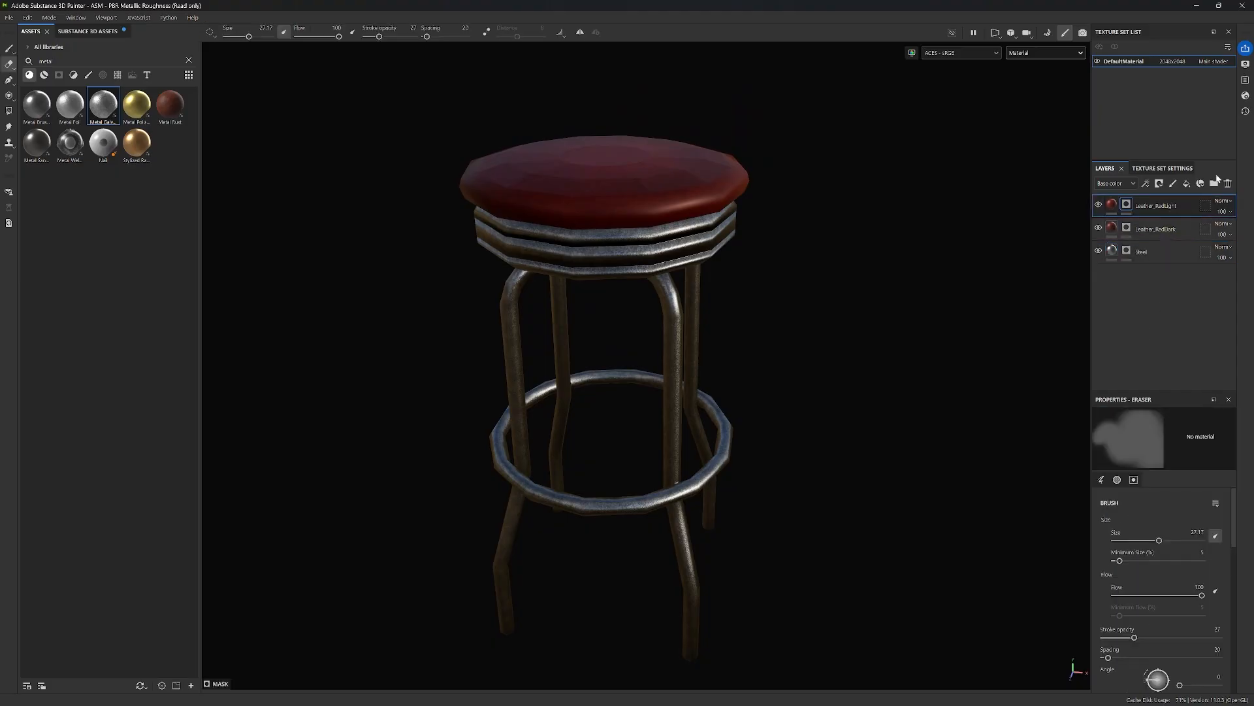
{"action": "left_click", "coordinate": [1214, 184]}
{"action": "double_click", "coordinate": [1144, 207]}
{"action": "type", "text": "Bars"}
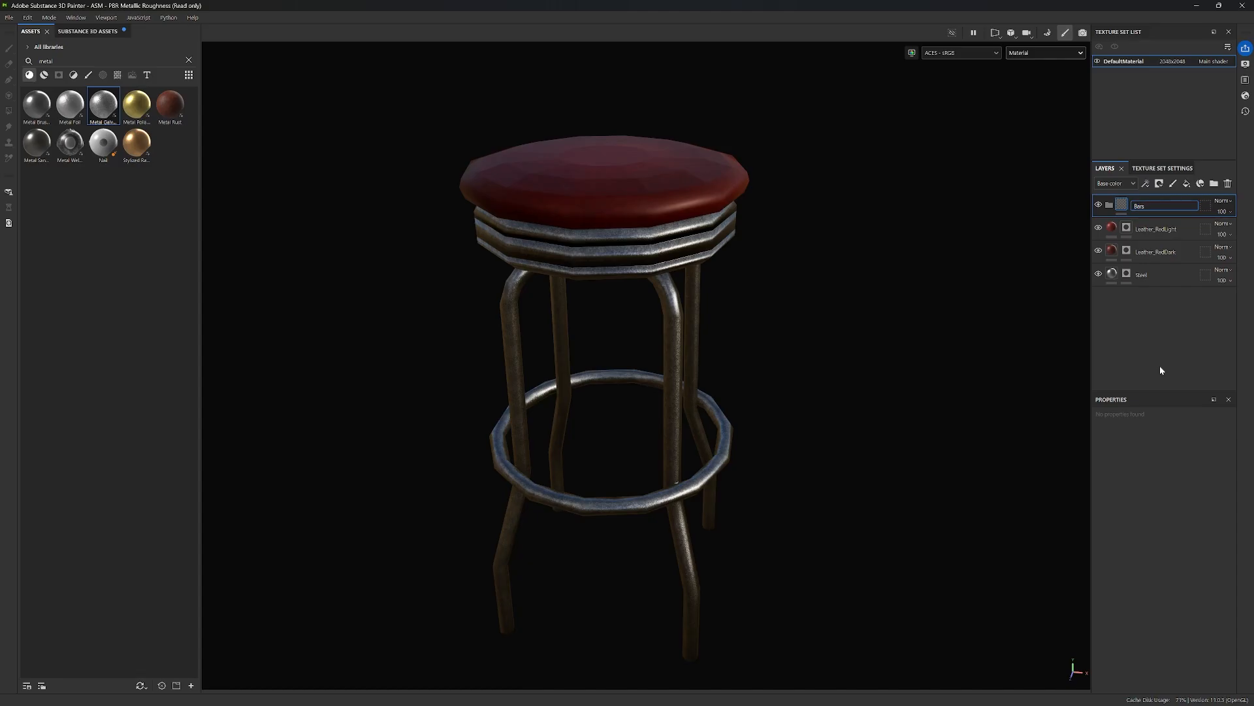
{"action": "key", "text": "BackSpace"}
{"action": "type", "text": "Stool"}
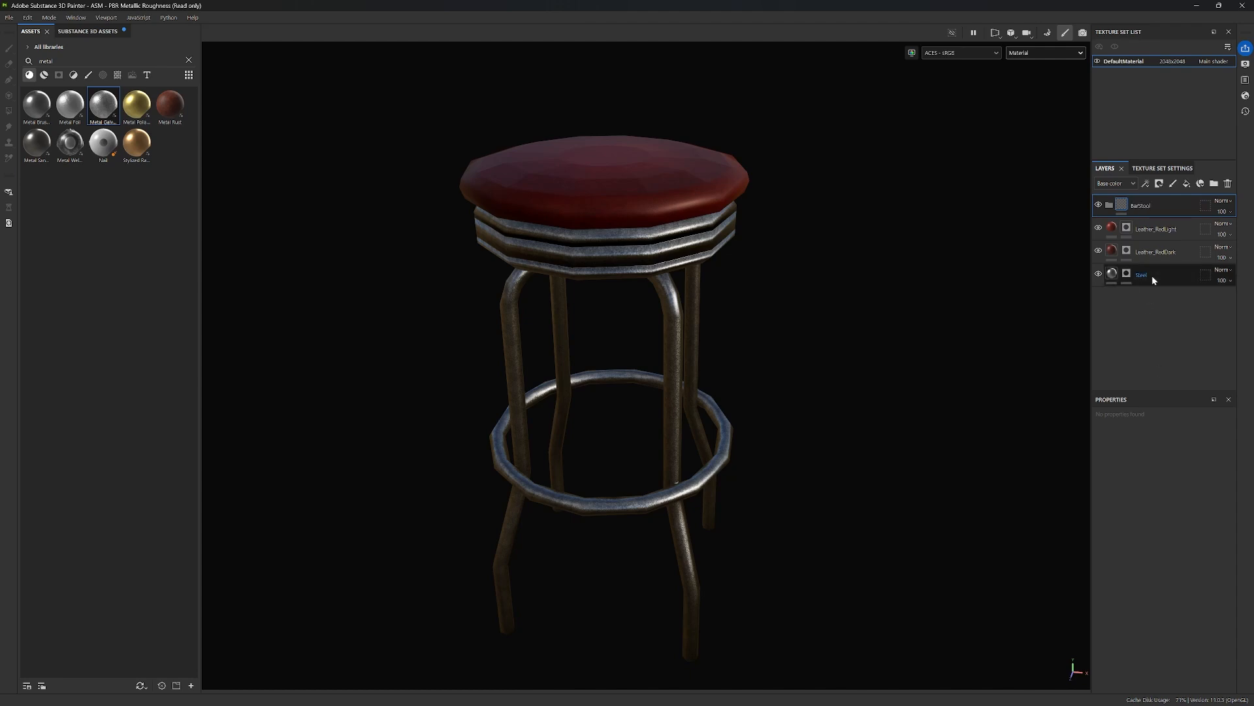
Move the Steel, Leather_RedDark and Leather_RedLight layers into the BarStool folder, keeping Leather_RedLight on top and Steel lowest, and collapse the folder.
{"action": "left_click_drag", "start_coordinate": [1152, 276], "coordinate": [1150, 216]}
{"action": "left_click_drag", "start_coordinate": [1164, 282], "coordinate": [1154, 205]}
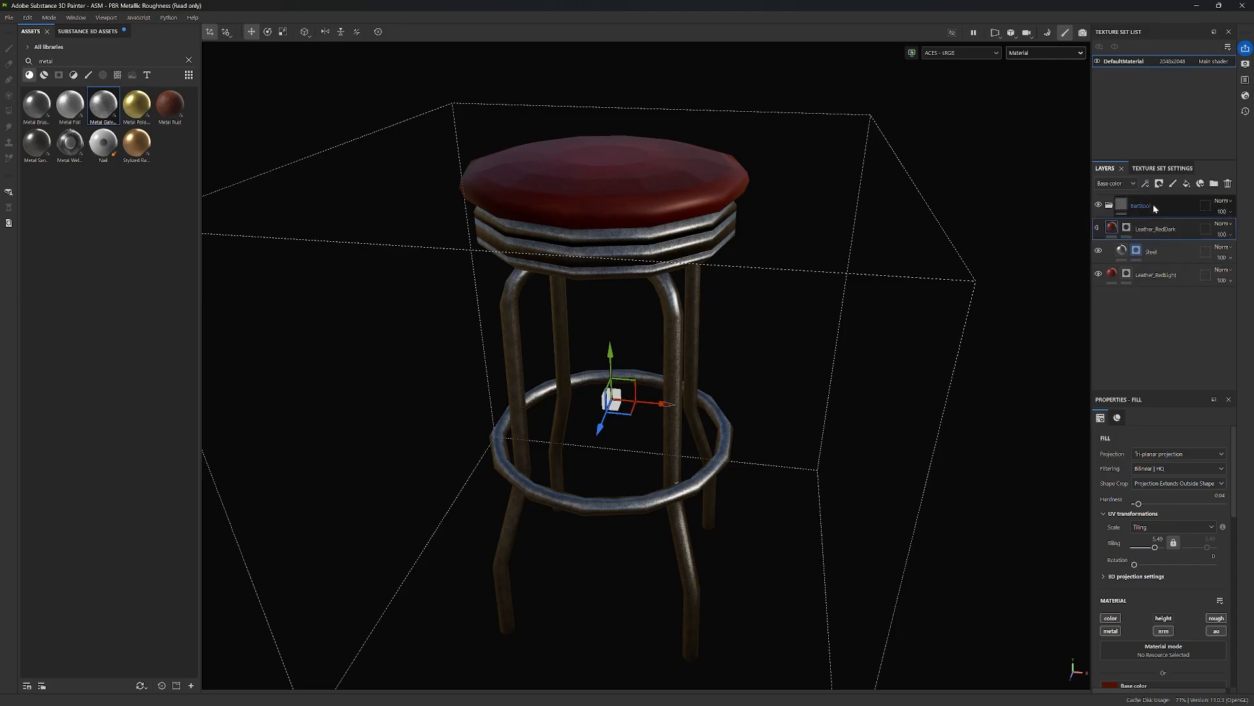
{"action": "left_click_drag", "start_coordinate": [1158, 283], "coordinate": [1160, 205]}
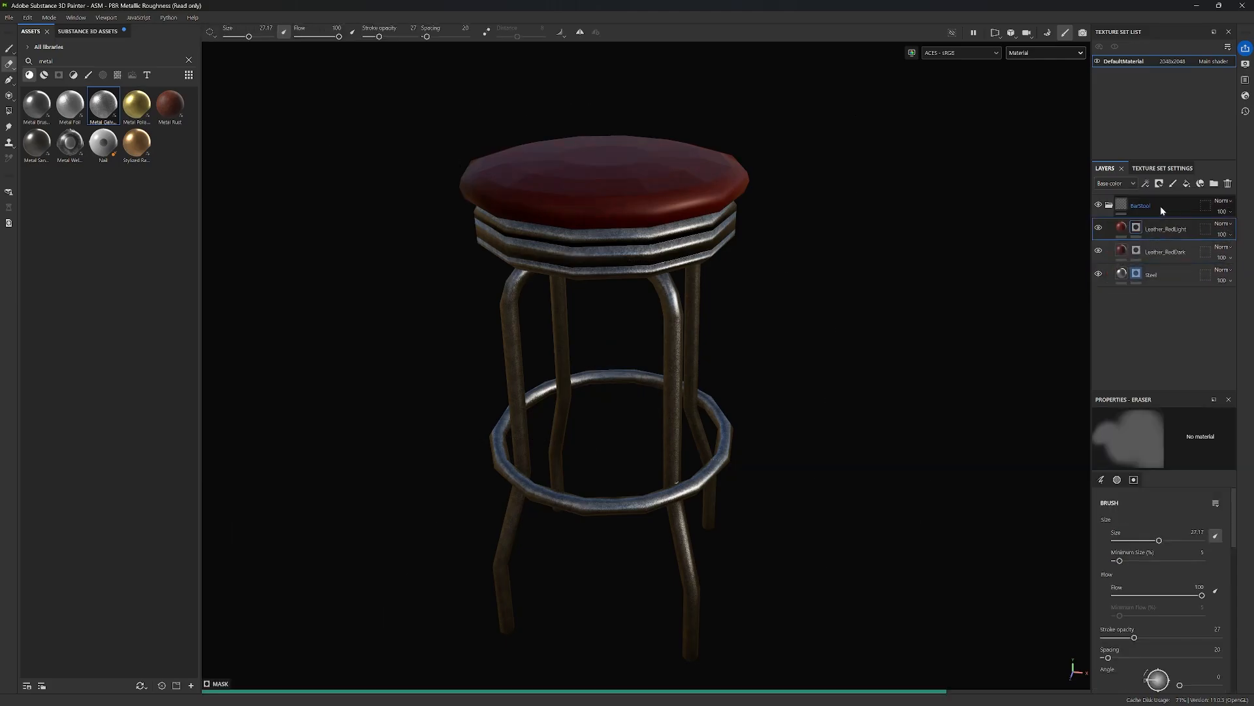
{"action": "left_click", "coordinate": [1109, 206]}
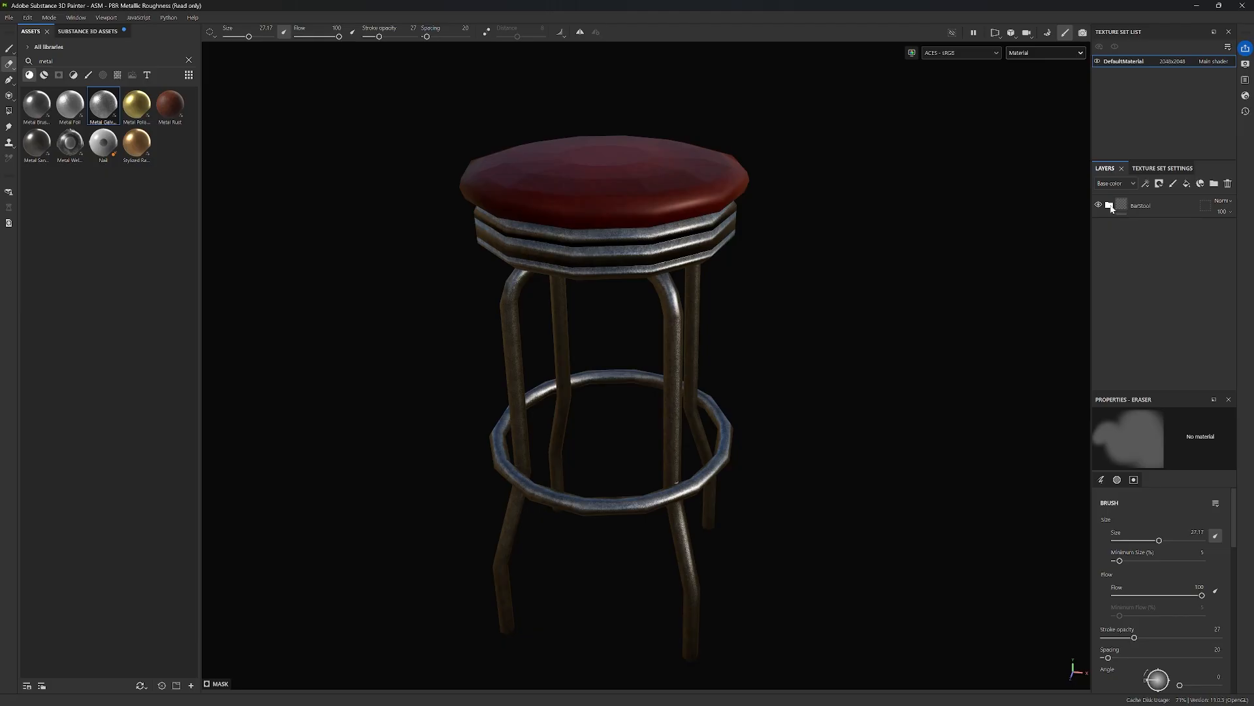
{"action": "left_click", "coordinate": [1109, 206]}
{"action": "left_click", "coordinate": [1110, 206]}
{"action": "left_click", "coordinate": [1109, 206]}
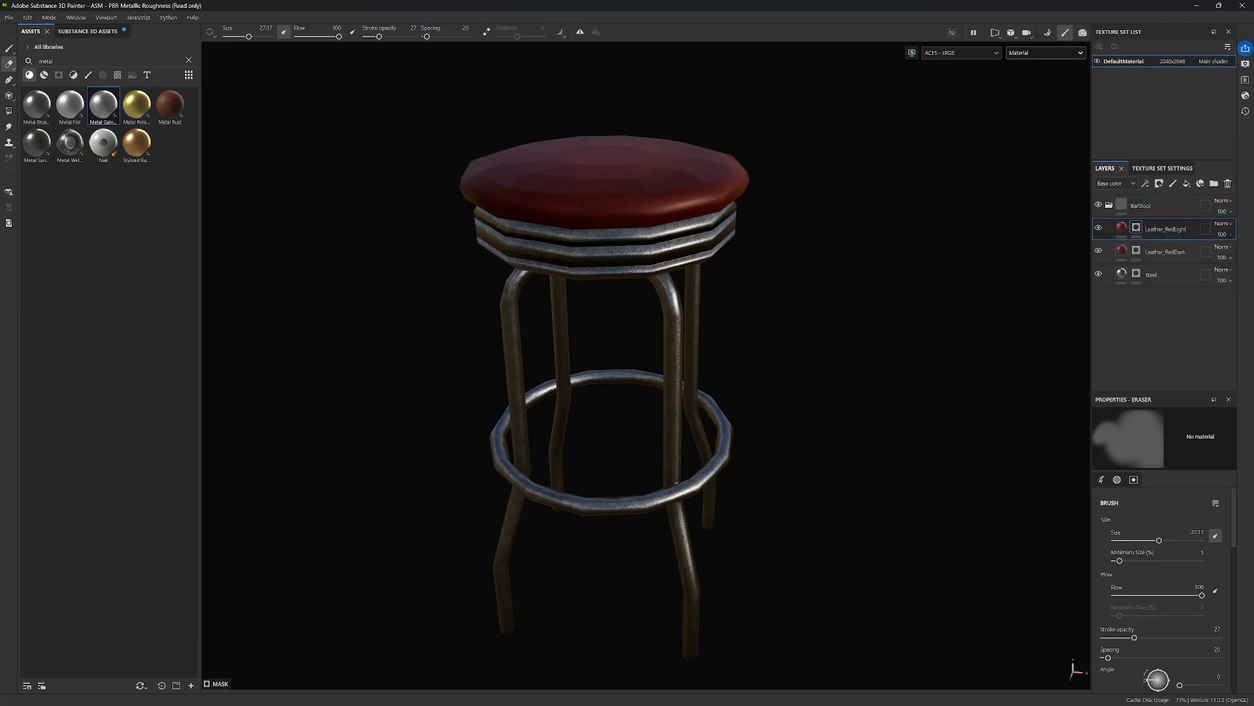
{"action": "left_click", "coordinate": [1109, 207]}
Create a smart material from the BarStool folder.
{"action": "right_click", "coordinate": [1110, 211]}
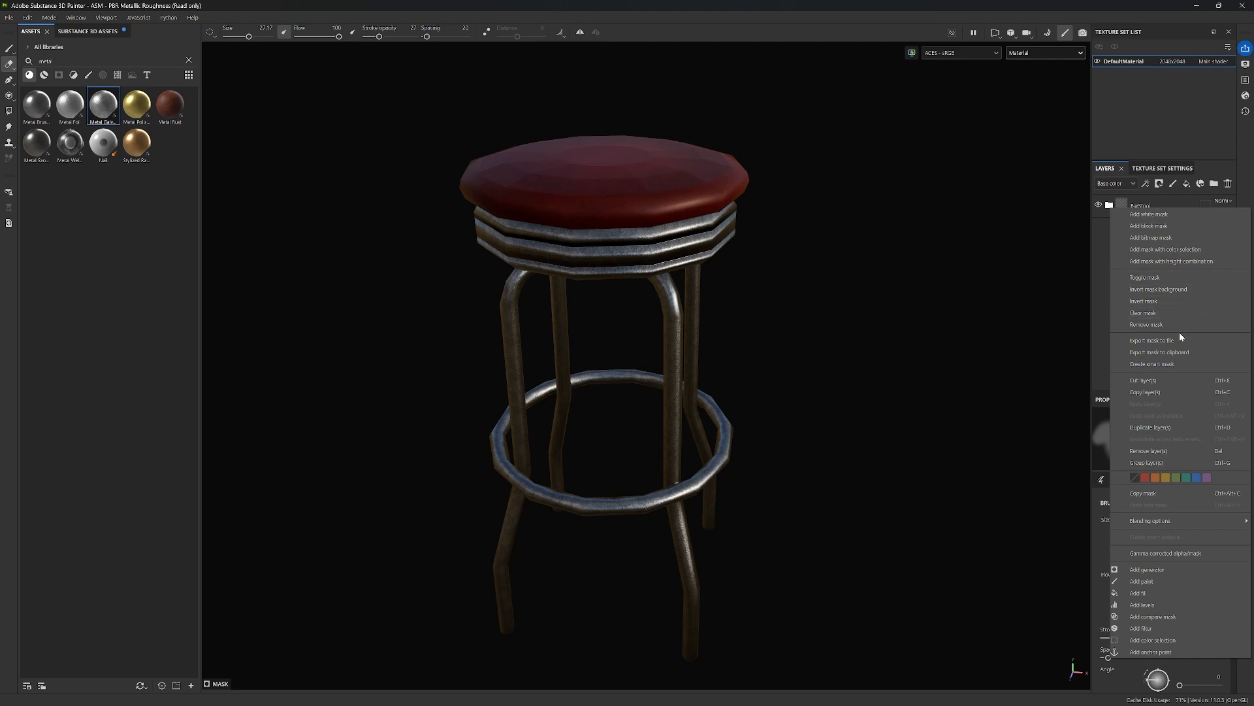
{"action": "left_click", "coordinate": [1096, 289]}
{"action": "left_click", "coordinate": [1140, 206]}
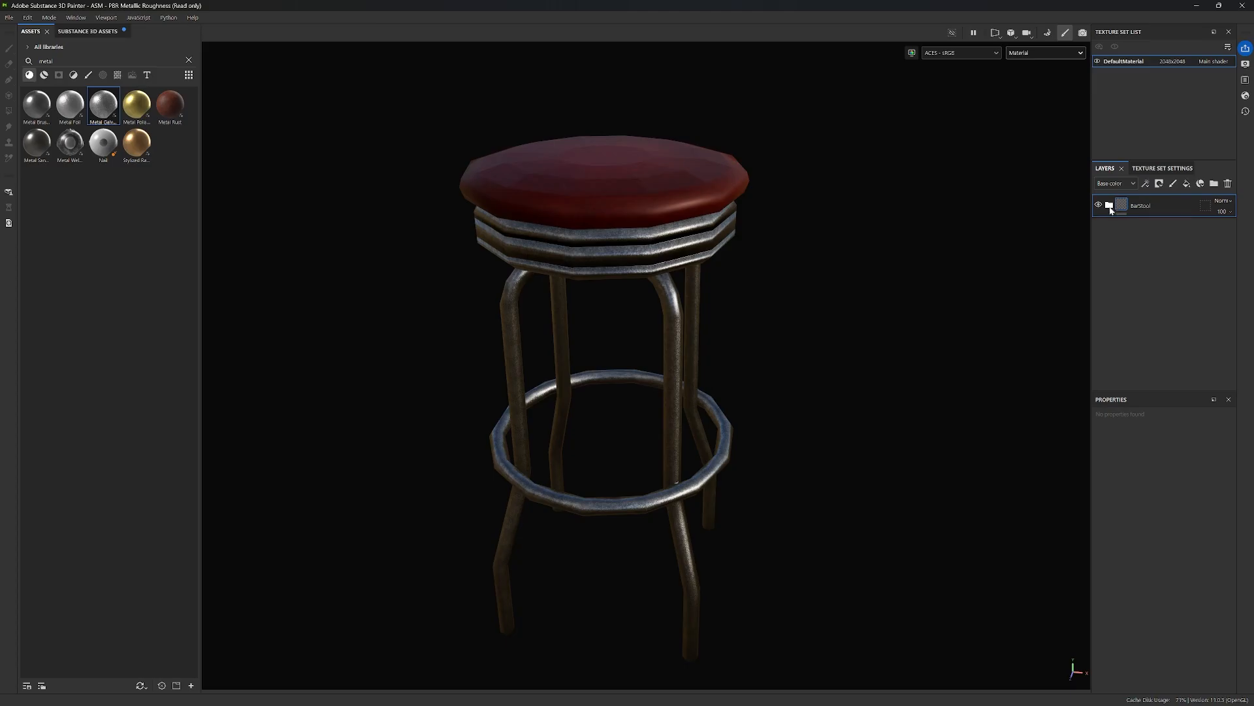
{"action": "right_click", "coordinate": [1110, 207]}
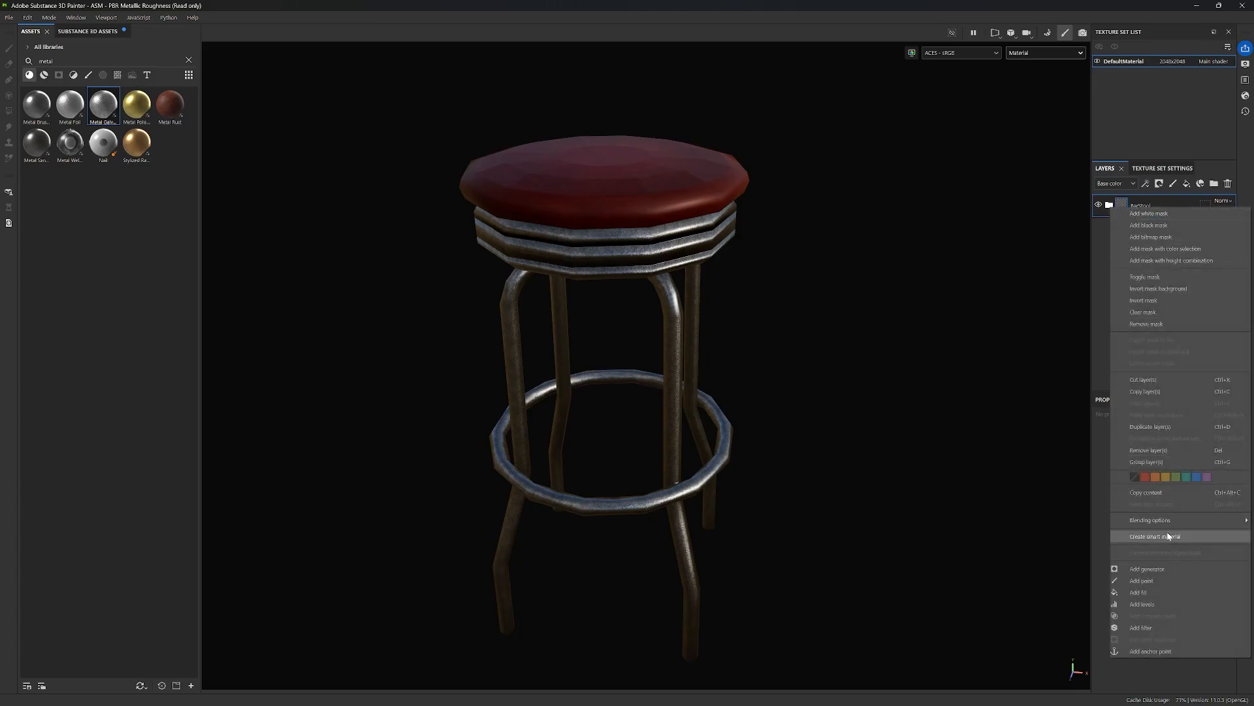
{"action": "left_click", "coordinate": [1192, 540]}
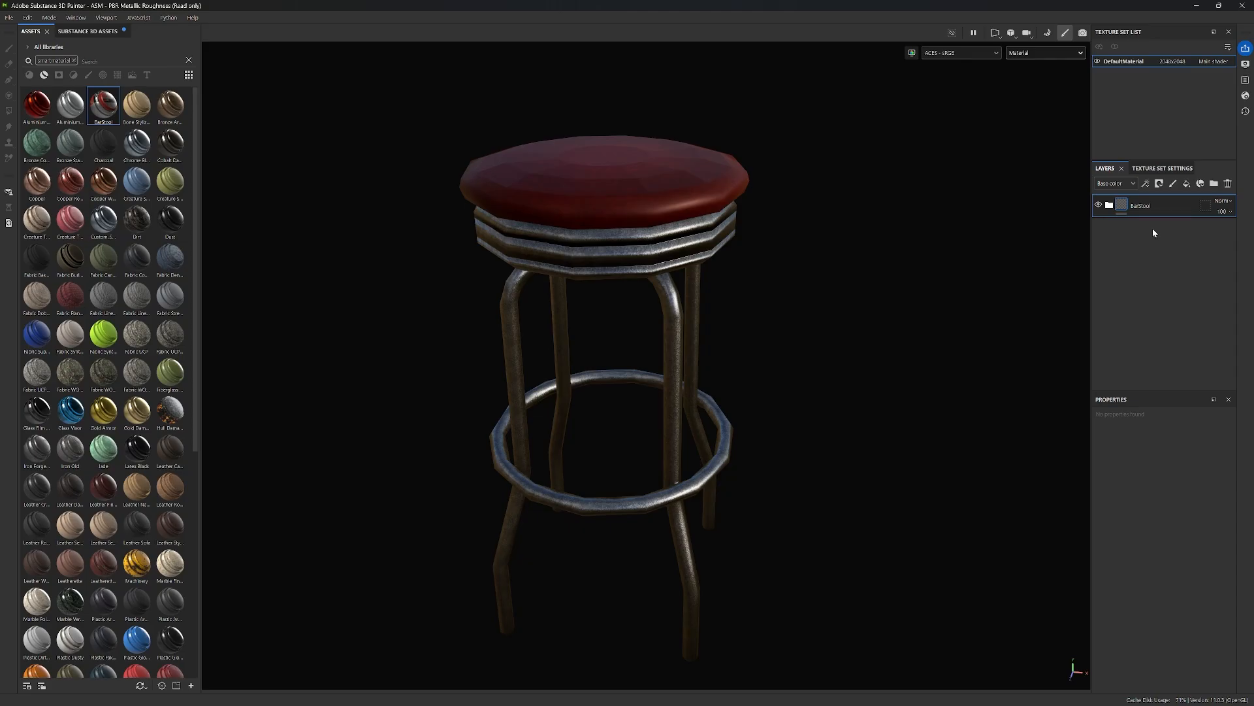
Delete the BarStool folder from the layer stack and apply the saved BarStool smart material to the stool.
{"action": "right_click", "coordinate": [1146, 207]}
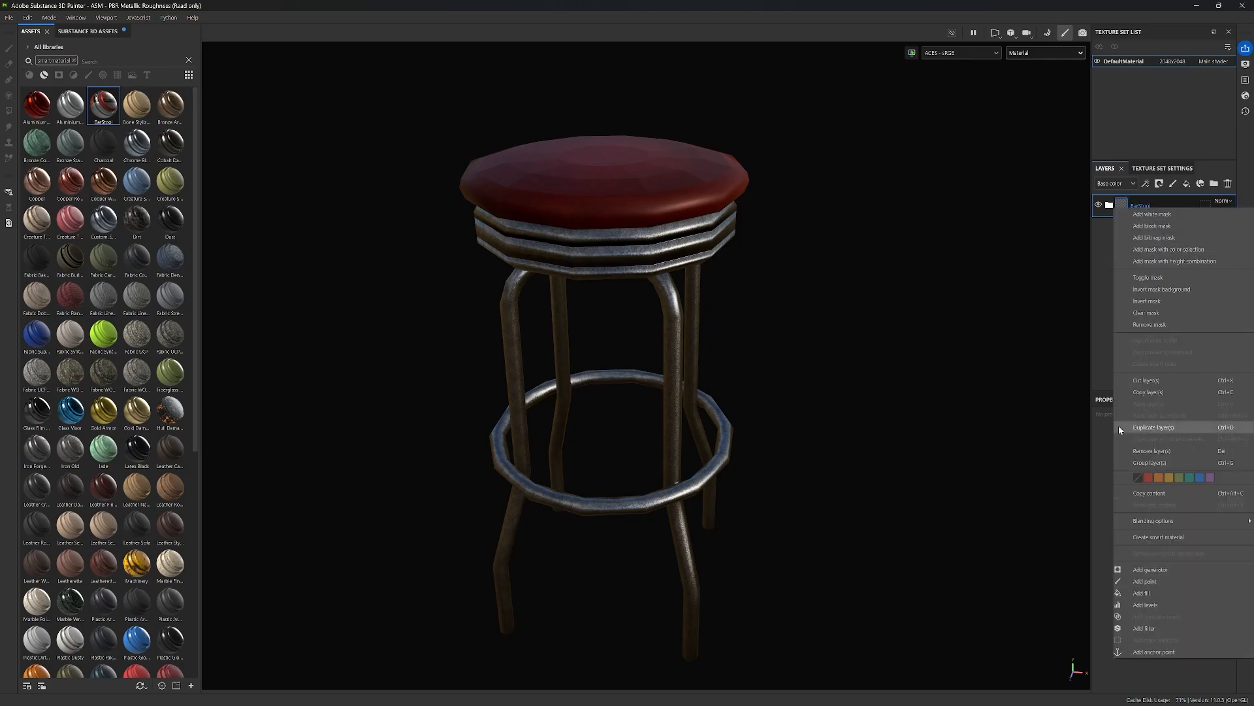
{"action": "left_click", "coordinate": [1107, 314]}
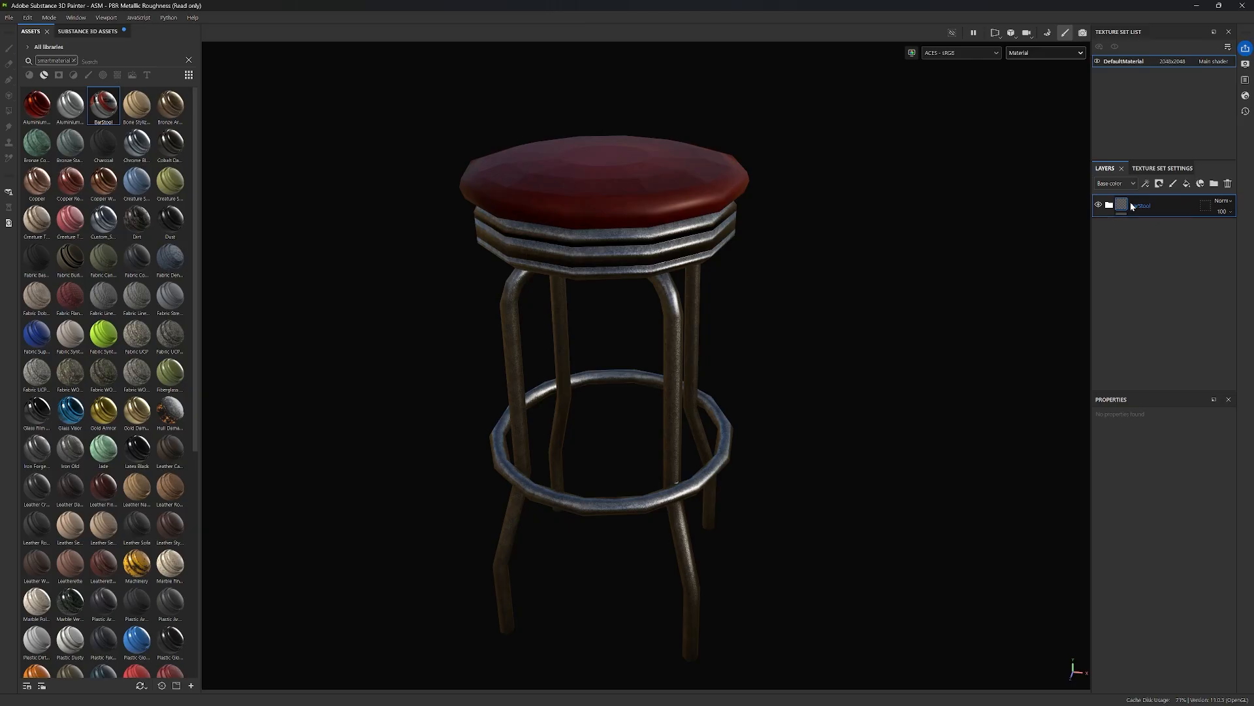
{"action": "key", "text": "Delete"}
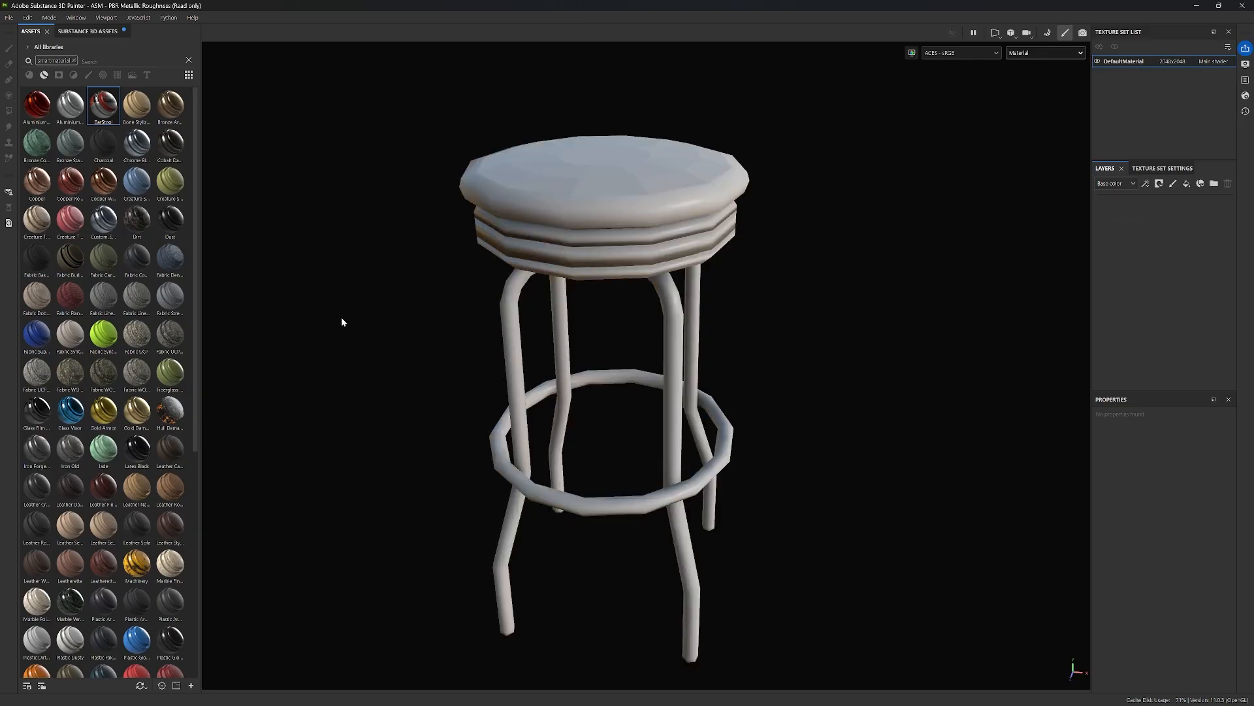
{"action": "left_click_drag", "start_coordinate": [102, 101], "coordinate": [600, 208]}
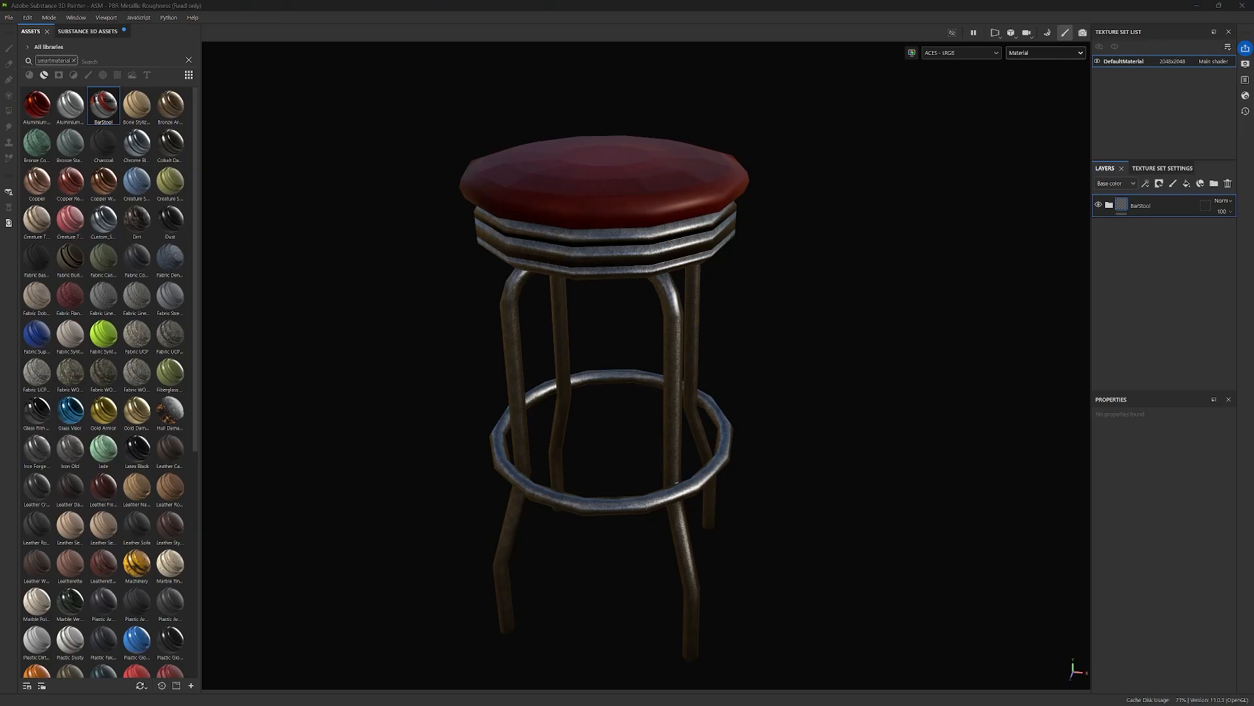
Filter the assets to smart masks only, clear the smart material filter and search for "edge".
{"action": "left_click", "coordinate": [60, 75]}
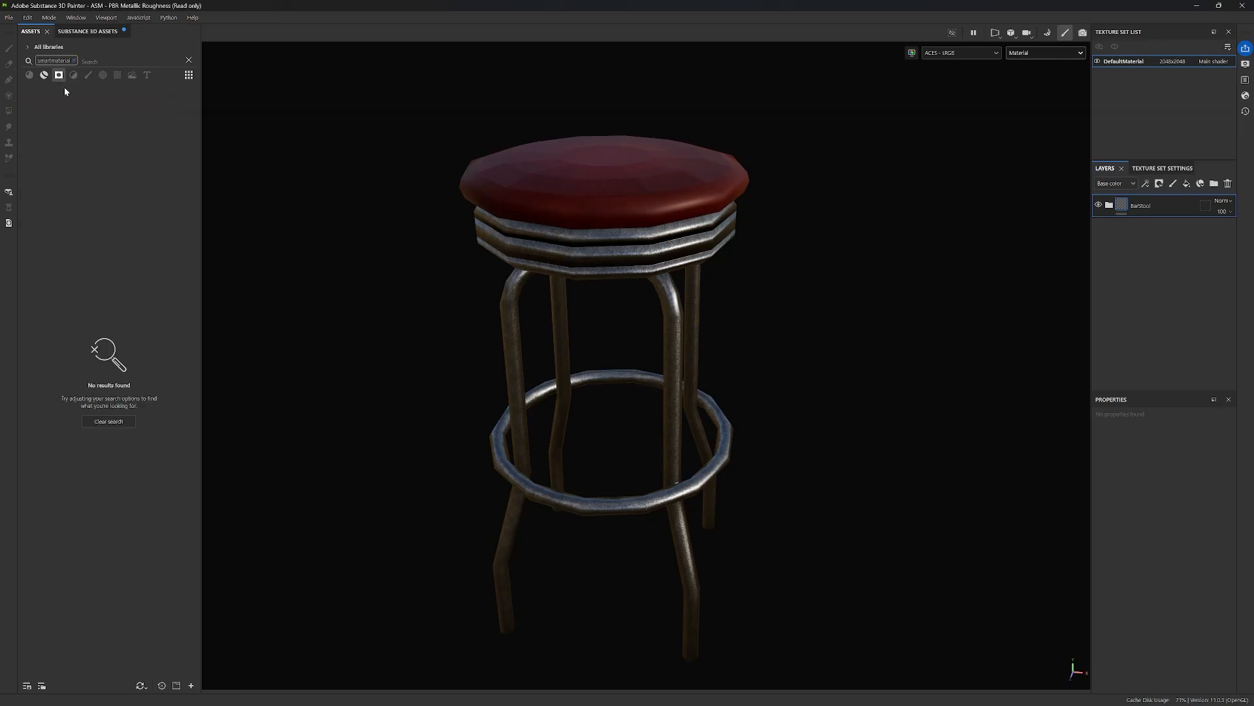
{"action": "left_click", "coordinate": [74, 60]}
{"action": "left_click", "coordinate": [68, 62]}
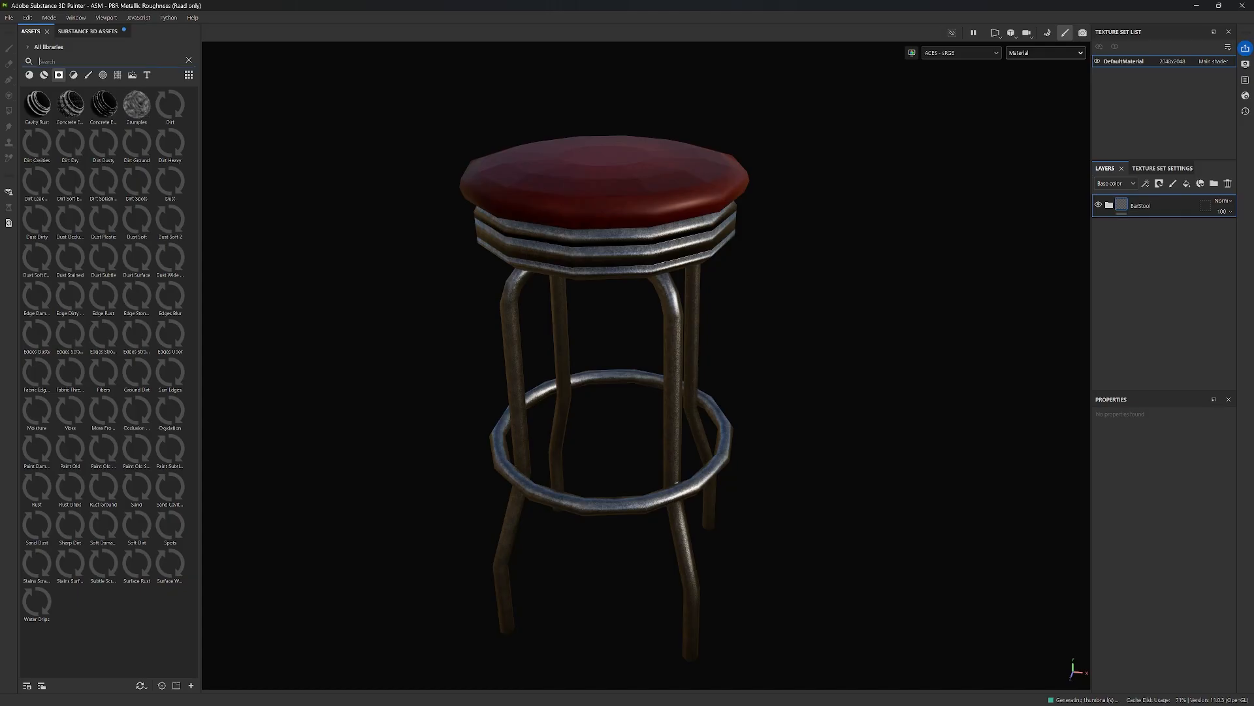
{"action": "type", "text": "e"}
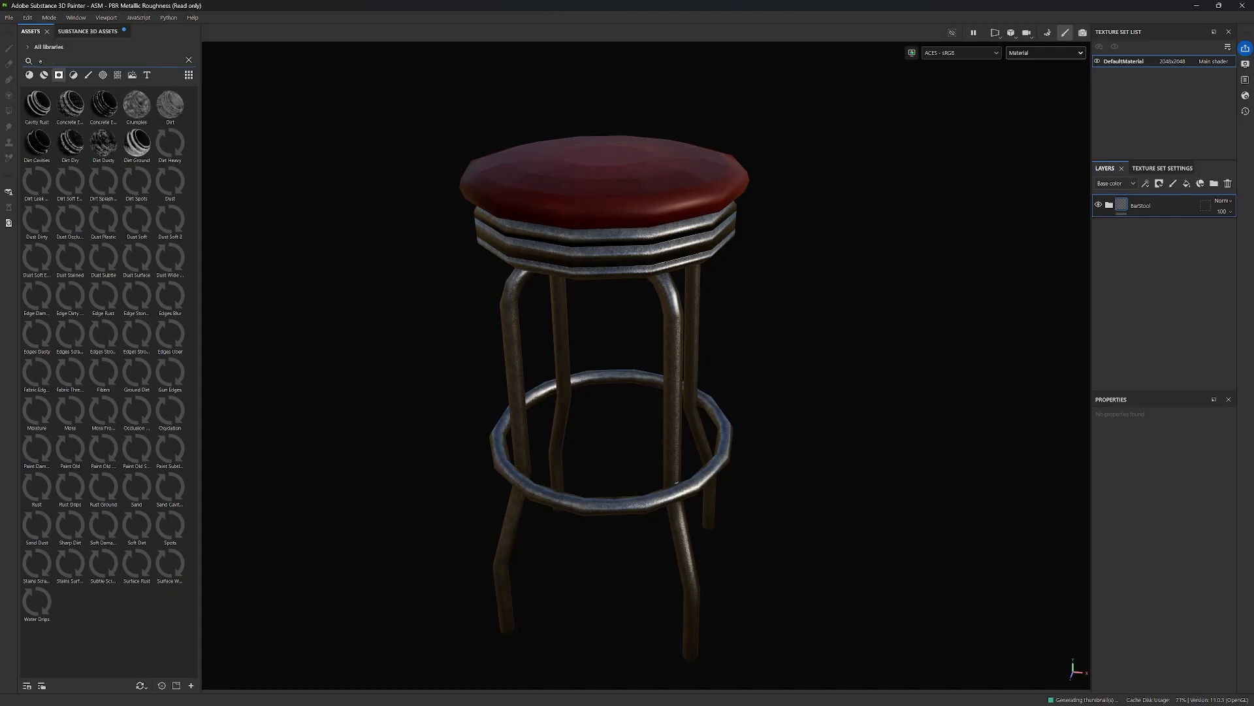
{"action": "type", "text": "dge"}
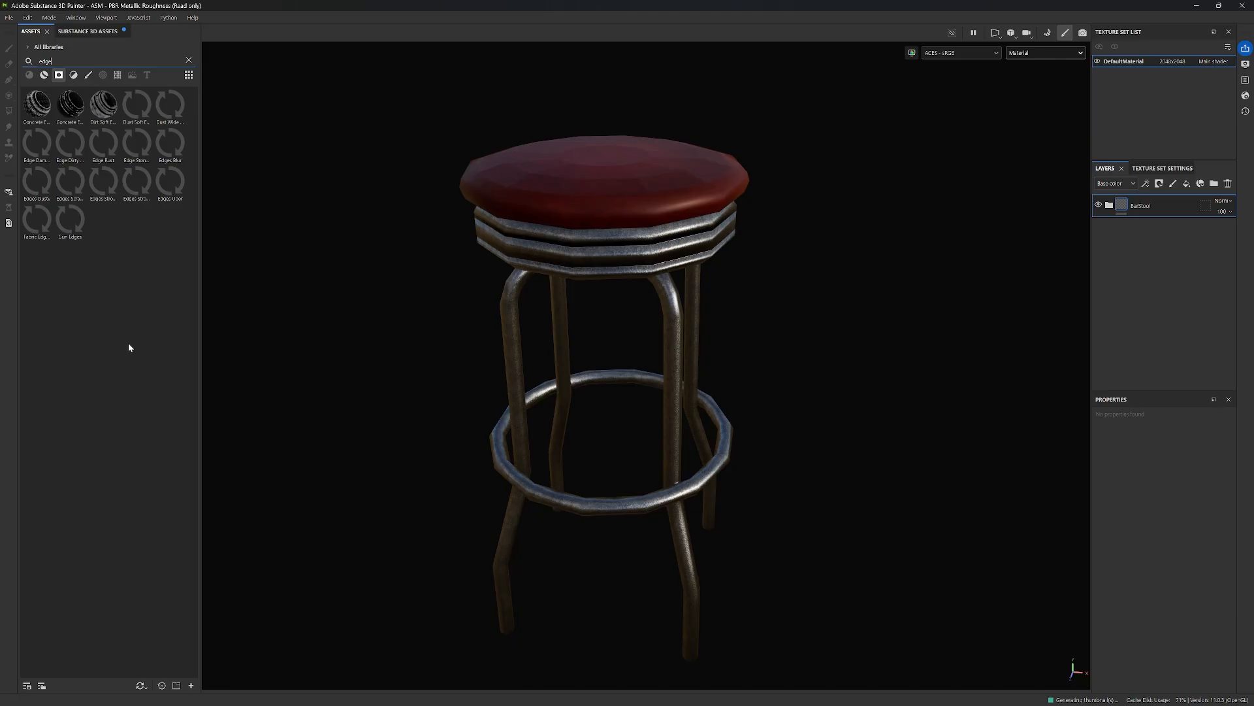
Expand the BarStool folder and apply the Edge Rust smart mask to the Steel layer's mask.
{"action": "left_click", "coordinate": [1108, 204]}
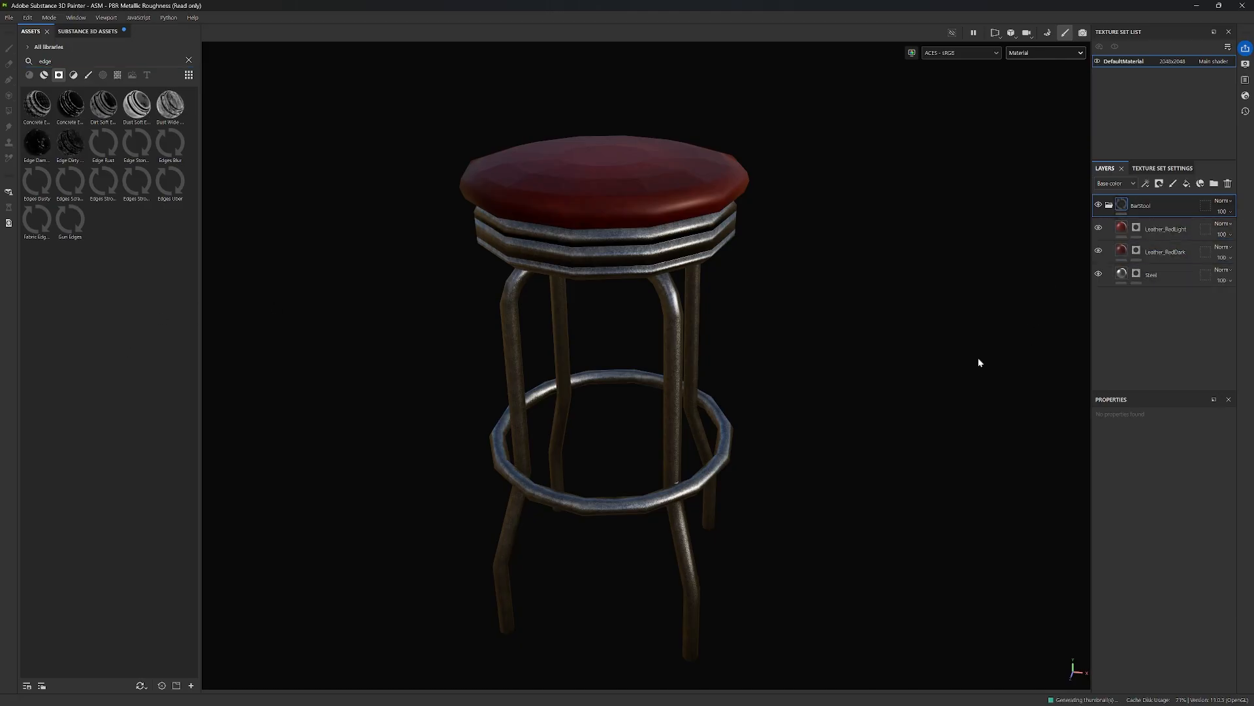
{"action": "left_click_drag", "start_coordinate": [795, 453], "coordinate": [799, 424], "text": "alt"}
{"action": "middle_click_drag", "start_coordinate": [799, 424], "coordinate": [814, 346], "text": "alt"}
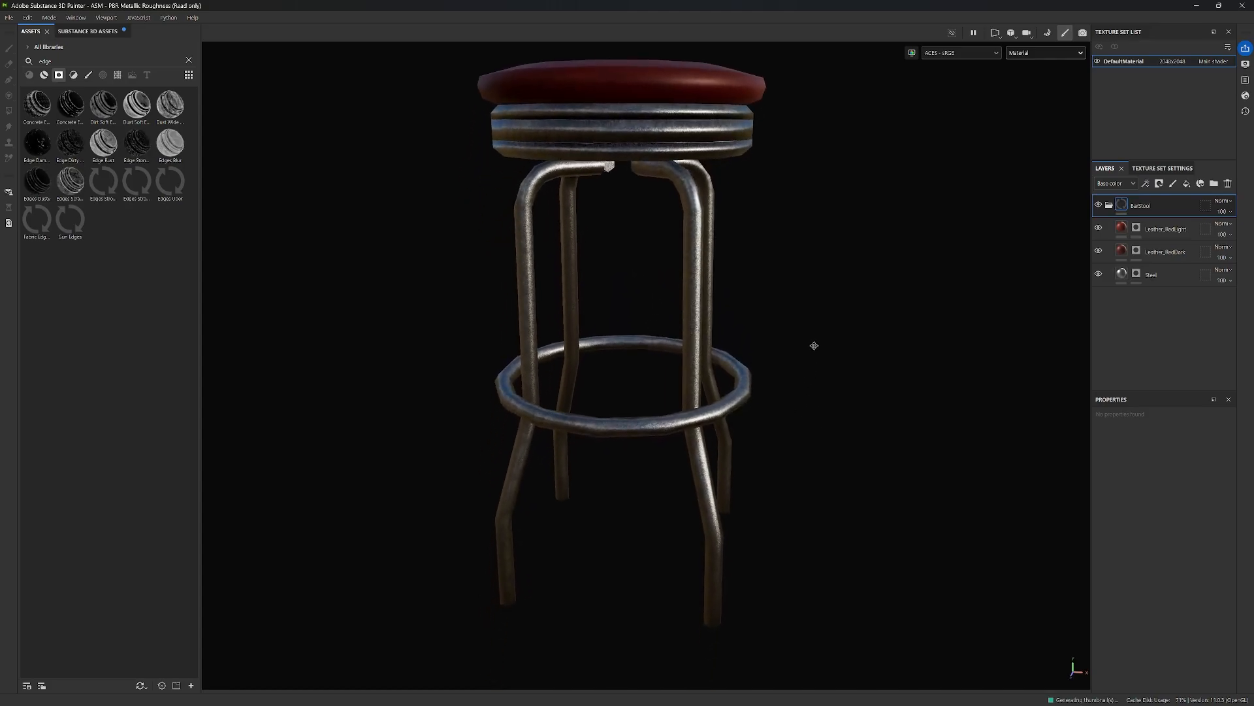
{"action": "mouse_move", "coordinate": [825, 347]}
{"action": "right_mouse_down", "text": "shift"}
{"action": "mouse_move", "coordinate": [862, 344]}
{"action": "mouse_move", "coordinate": [786, 350]}
{"action": "mouse_move", "coordinate": [806, 356]}
{"action": "right_mouse_up", "text": "shift"}
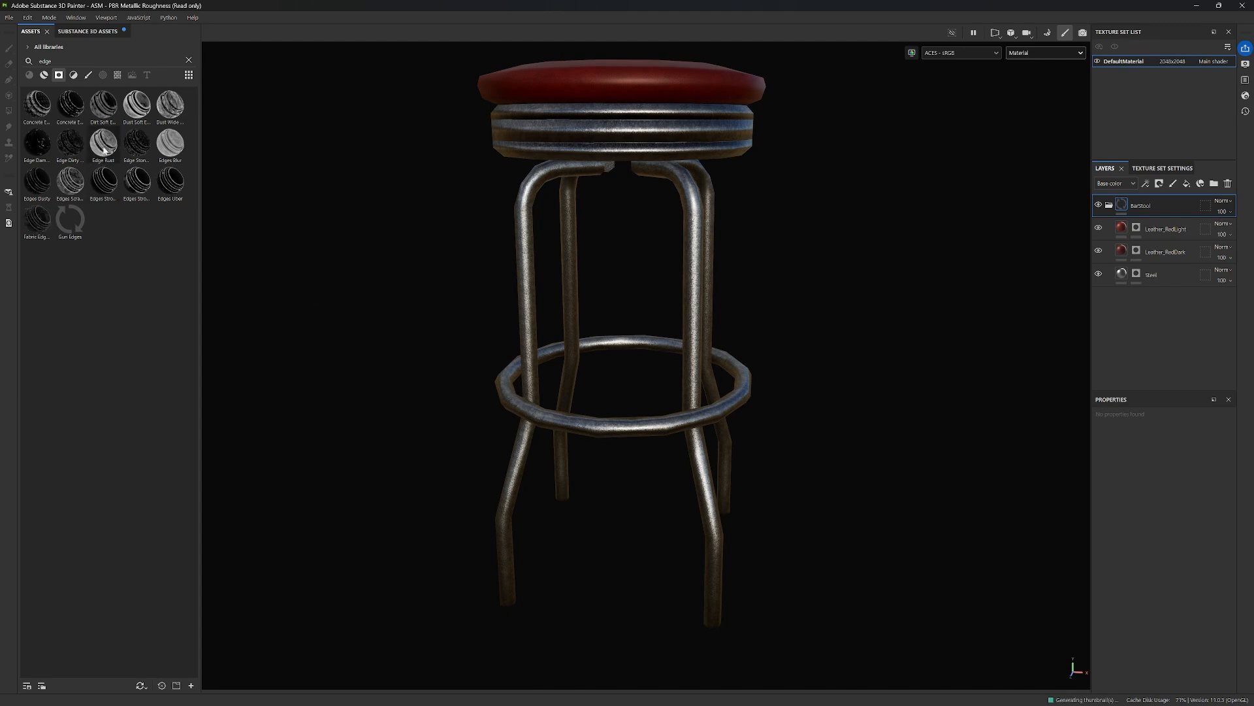
{"action": "mouse_move", "coordinate": [101, 150]}
{"action": "left_click_drag", "start_coordinate": [101, 149], "coordinate": [1135, 278]}
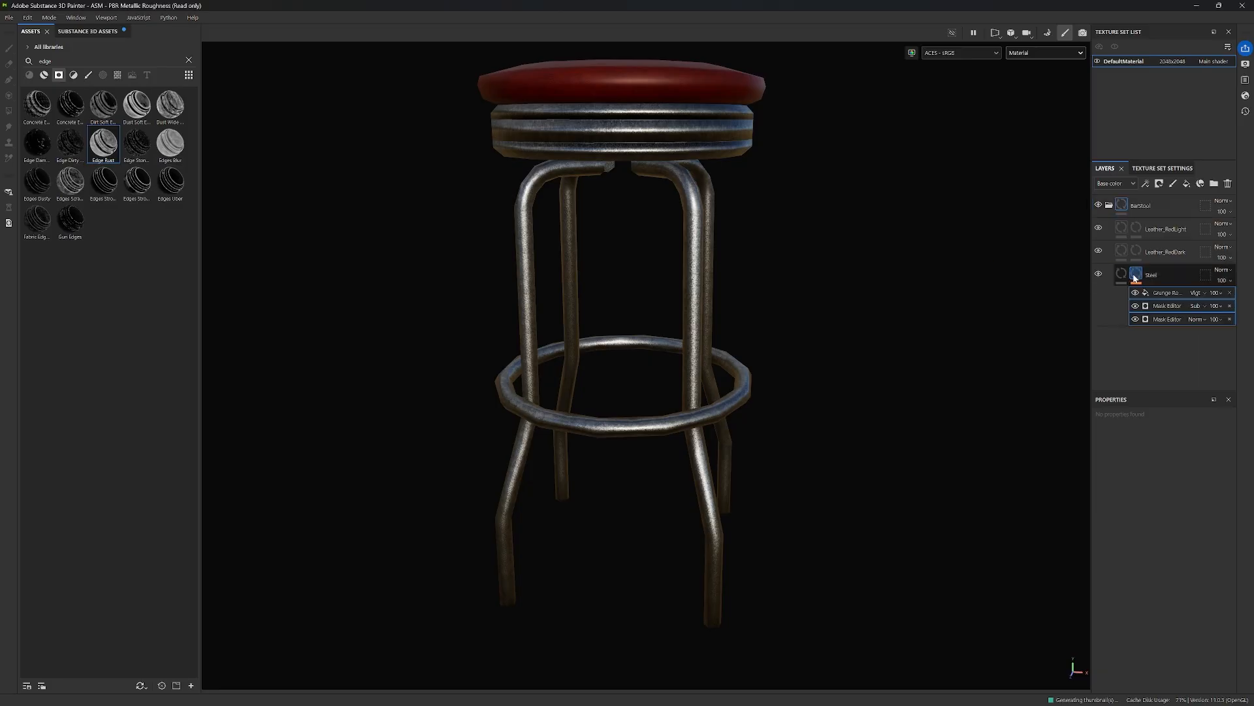
Change the grunge fill in the Steel layer's mask from UV to tri-planar projection.
{"action": "left_click", "coordinate": [1169, 298]}
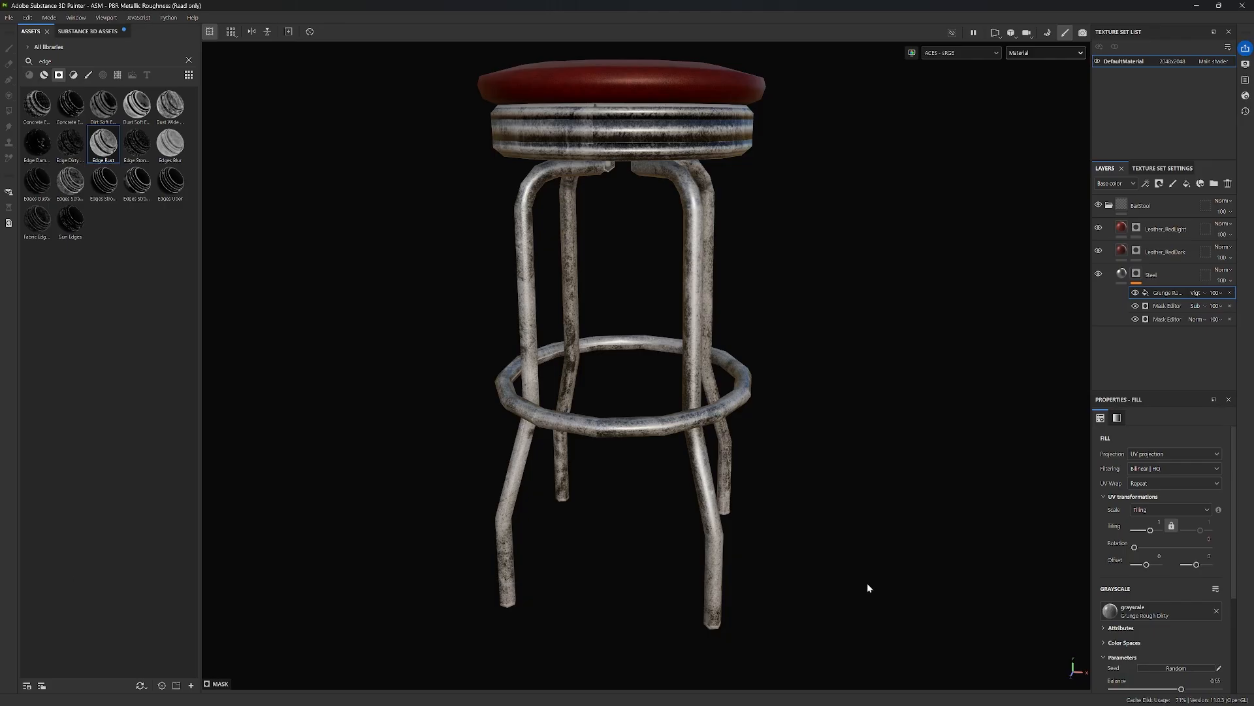
{"action": "left_click", "coordinate": [1217, 454]}
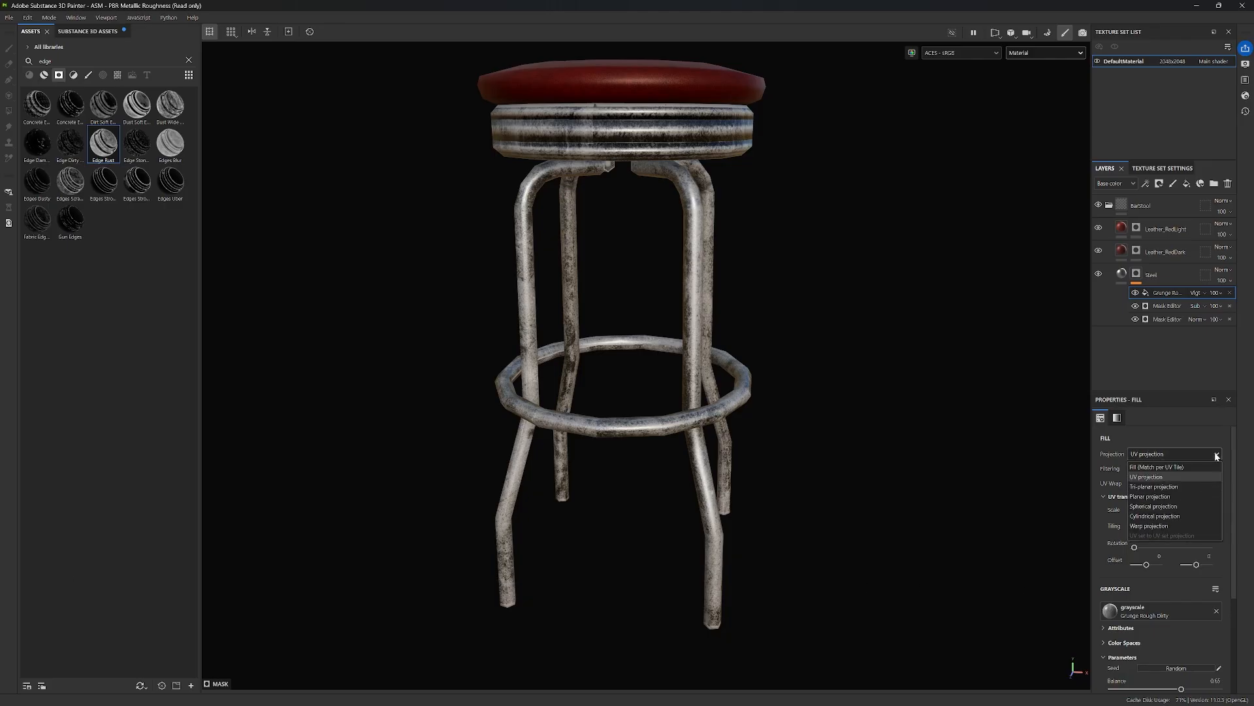
{"action": "left_click", "coordinate": [1171, 487]}
{"action": "left_click_drag", "start_coordinate": [812, 288], "coordinate": [893, 388], "text": "alt"}
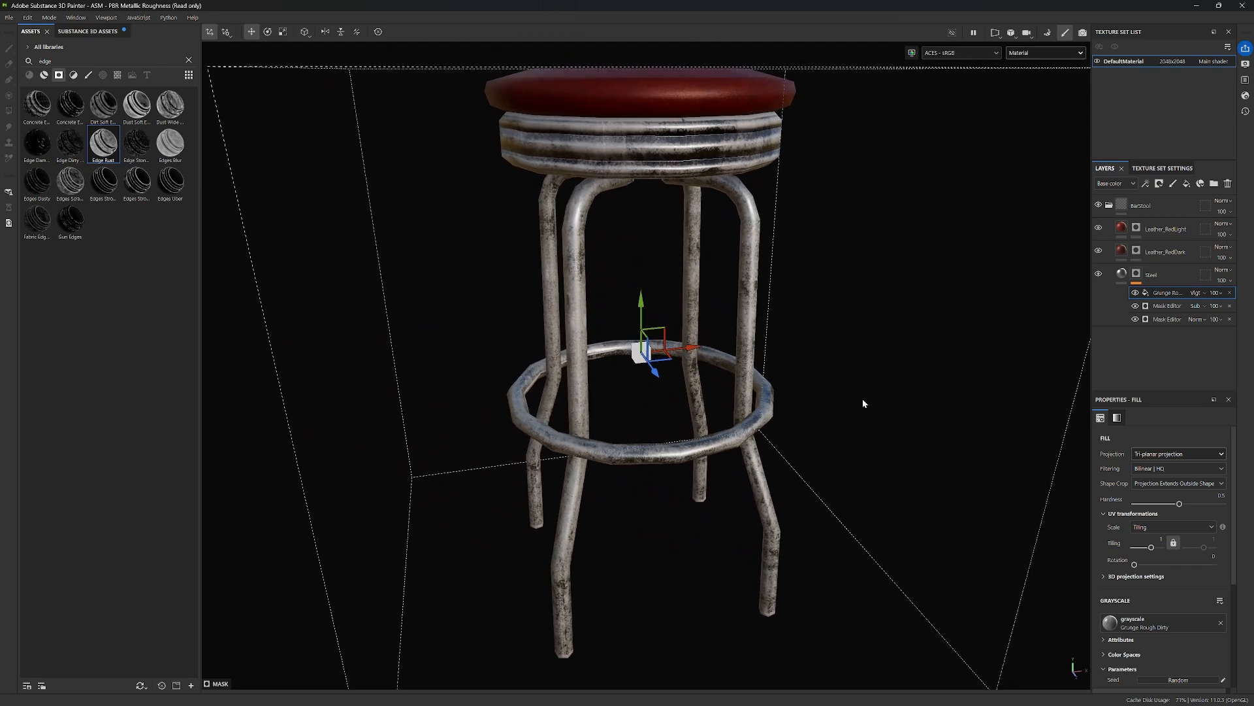
Set the Global Balance of the subtracting Mask Editor in the Steel layer's mask to 0.3.
{"action": "left_click", "coordinate": [1164, 306]}
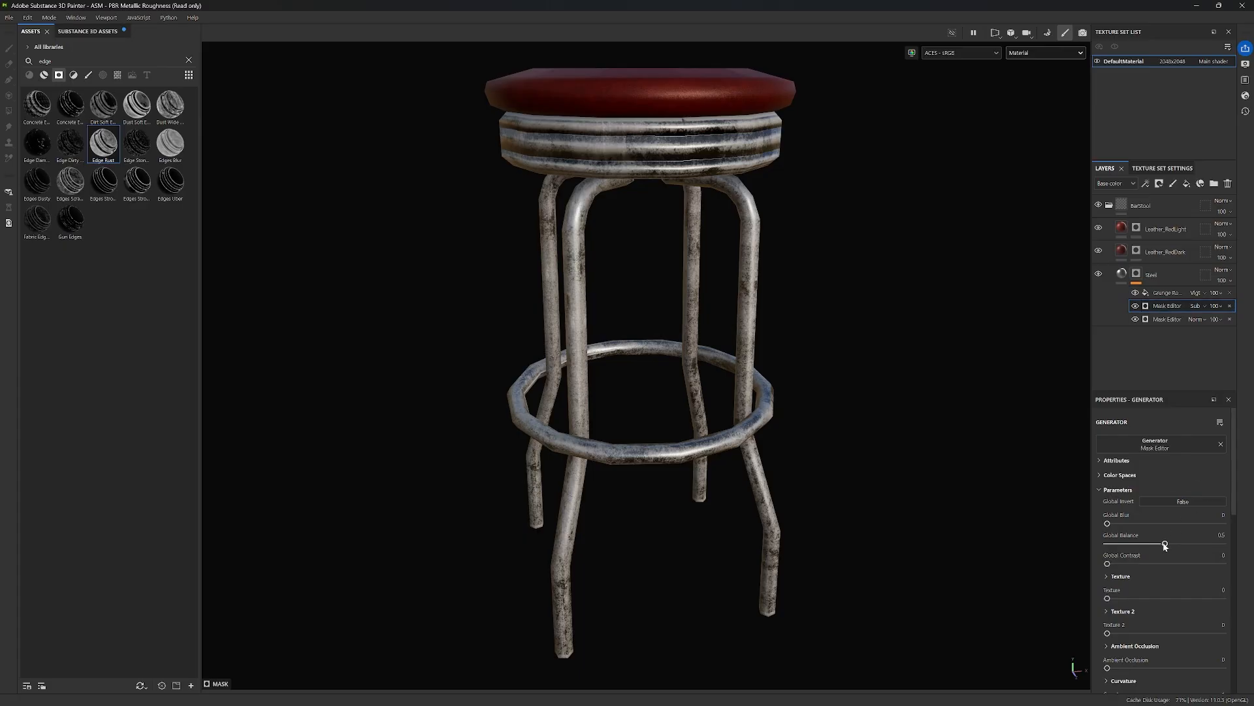
{"action": "mouse_move", "coordinate": [1162, 545]}
{"action": "left_mouse_down"}
{"action": "mouse_move", "coordinate": [1112, 544]}
{"action": "mouse_move", "coordinate": [1142, 546]}
{"action": "left_mouse_up"}
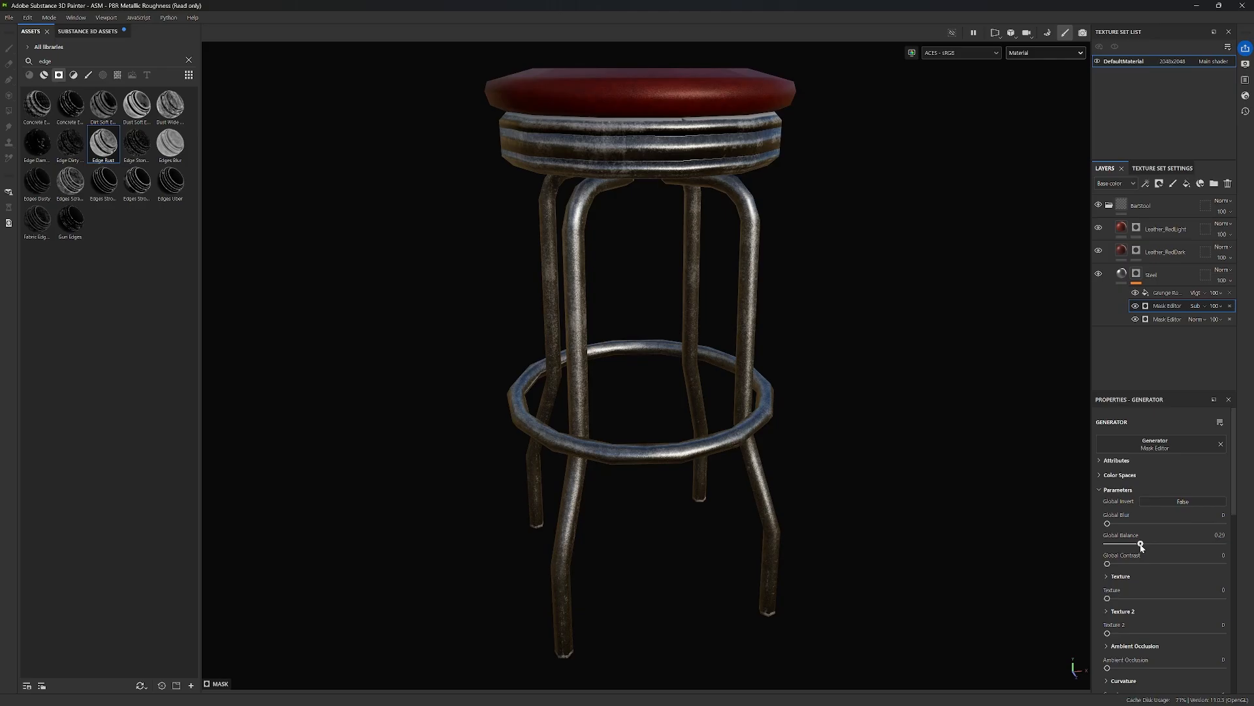
{"action": "left_click", "coordinate": [1219, 535]}
Examine the wear on the stool's steel rim, legs and footrest ring from several angles.
{"action": "mouse_move", "coordinate": [852, 385]}
{"action": "left_mouse_down", "text": "alt"}
{"action": "mouse_move", "coordinate": [843, 398]}
{"action": "mouse_move", "coordinate": [796, 333]}
{"action": "left_mouse_up", "text": "alt"}
{"action": "scroll", "coordinate": [784, 316], "scroll_direction": "up", "scroll_amount": 4}
{"action": "left_click_drag", "start_coordinate": [850, 288], "coordinate": [798, 340], "text": "alt"}
{"action": "middle_click_drag", "start_coordinate": [947, 361], "coordinate": [820, 374], "text": "alt"}
{"action": "left_click_drag", "start_coordinate": [860, 386], "coordinate": [734, 445], "text": "alt"}
{"action": "scroll", "coordinate": [734, 445], "scroll_direction": "down", "scroll_amount": 3}
{"action": "left_click_drag", "start_coordinate": [998, 512], "coordinate": [792, 505], "text": "alt"}
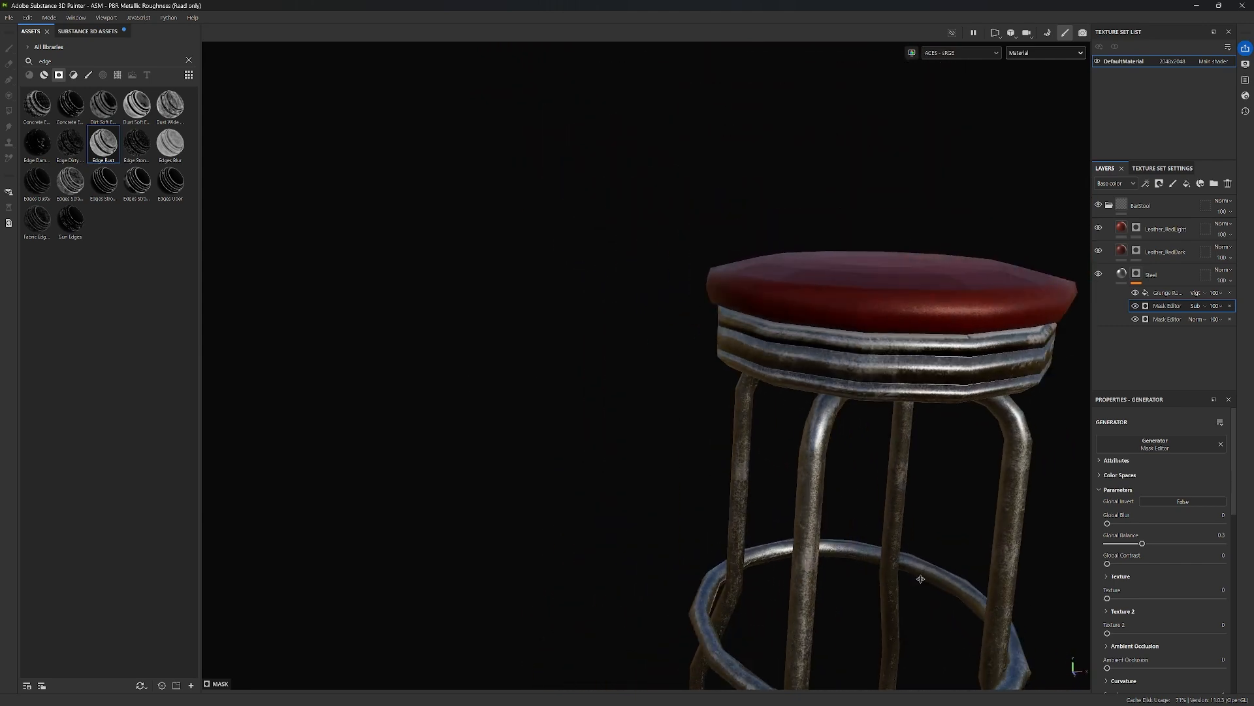
{"action": "middle_click_drag", "start_coordinate": [920, 580], "coordinate": [749, 418], "text": "alt"}
{"action": "left_click_drag", "start_coordinate": [892, 387], "coordinate": [908, 413], "text": "alt"}
{"action": "middle_click_drag", "start_coordinate": [908, 422], "coordinate": [925, 368], "text": "alt"}
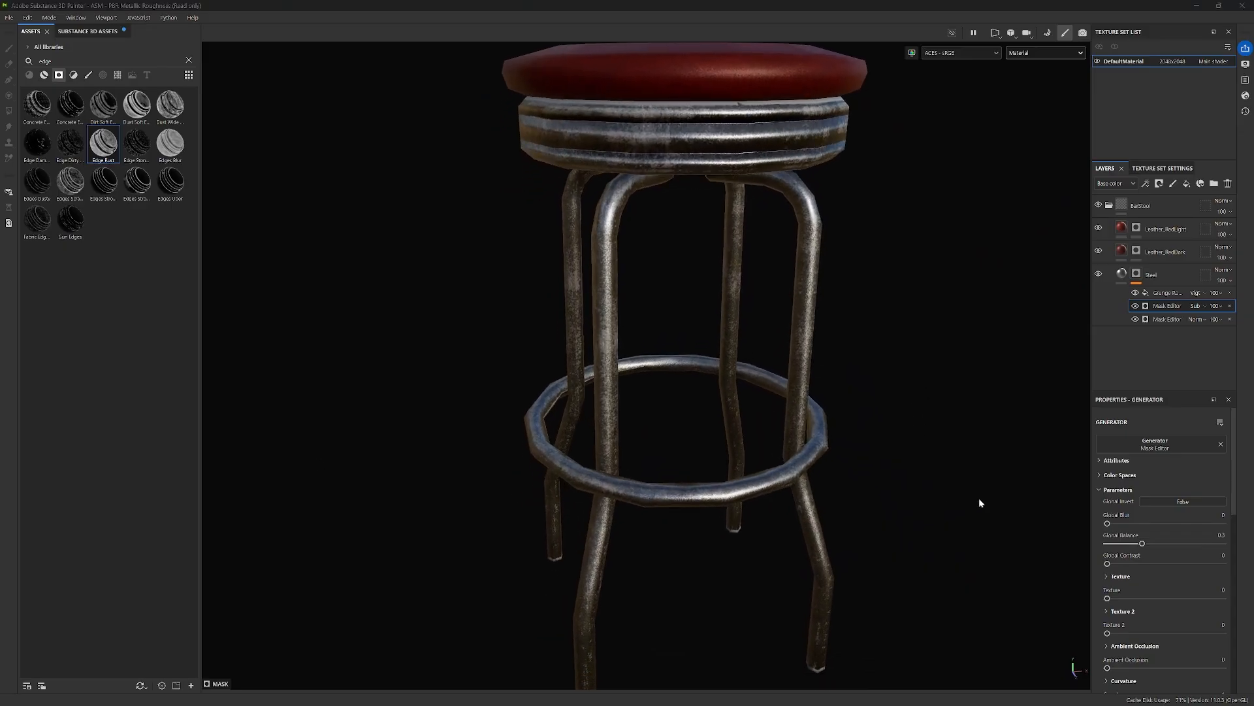
Toggle the Mask Editor's Global Invert on and back off, and look through its remaining parameters.
{"action": "left_click", "coordinate": [1019, 482]}
{"action": "left_click", "coordinate": [1189, 505]}
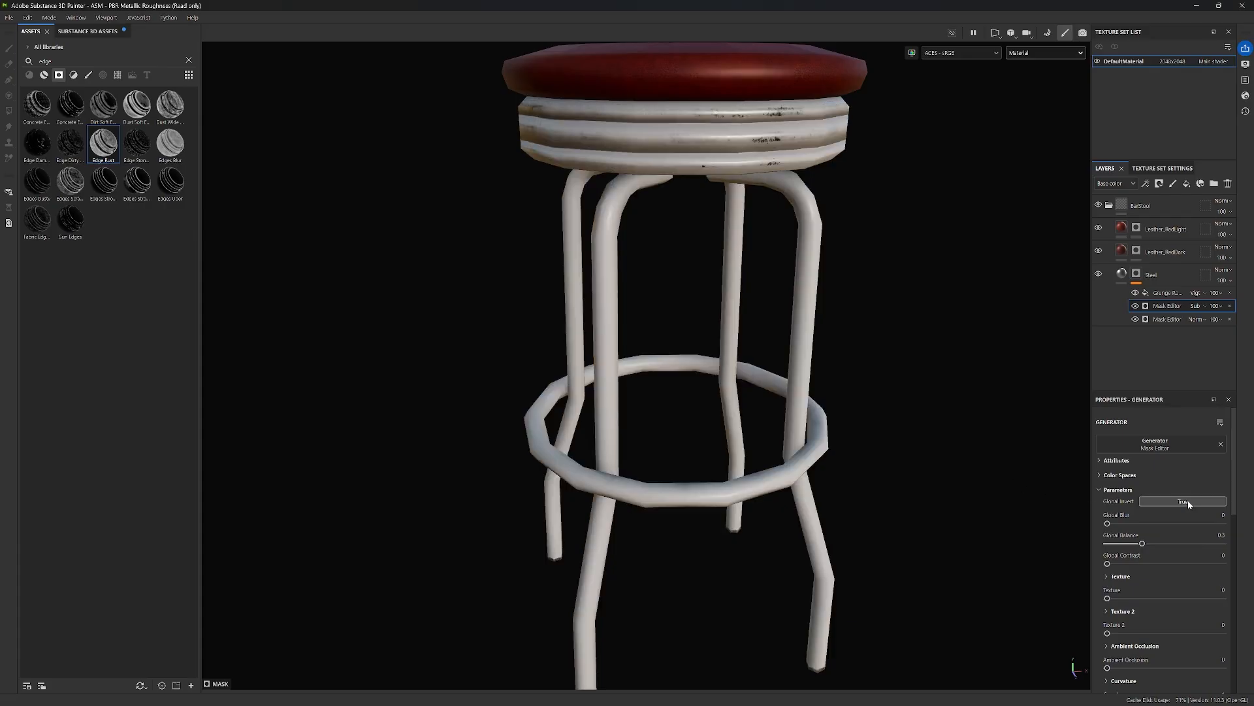
{"action": "left_click", "coordinate": [1189, 504]}
{"action": "left_click", "coordinate": [1189, 504]}
{"action": "left_click", "coordinate": [1189, 503]}
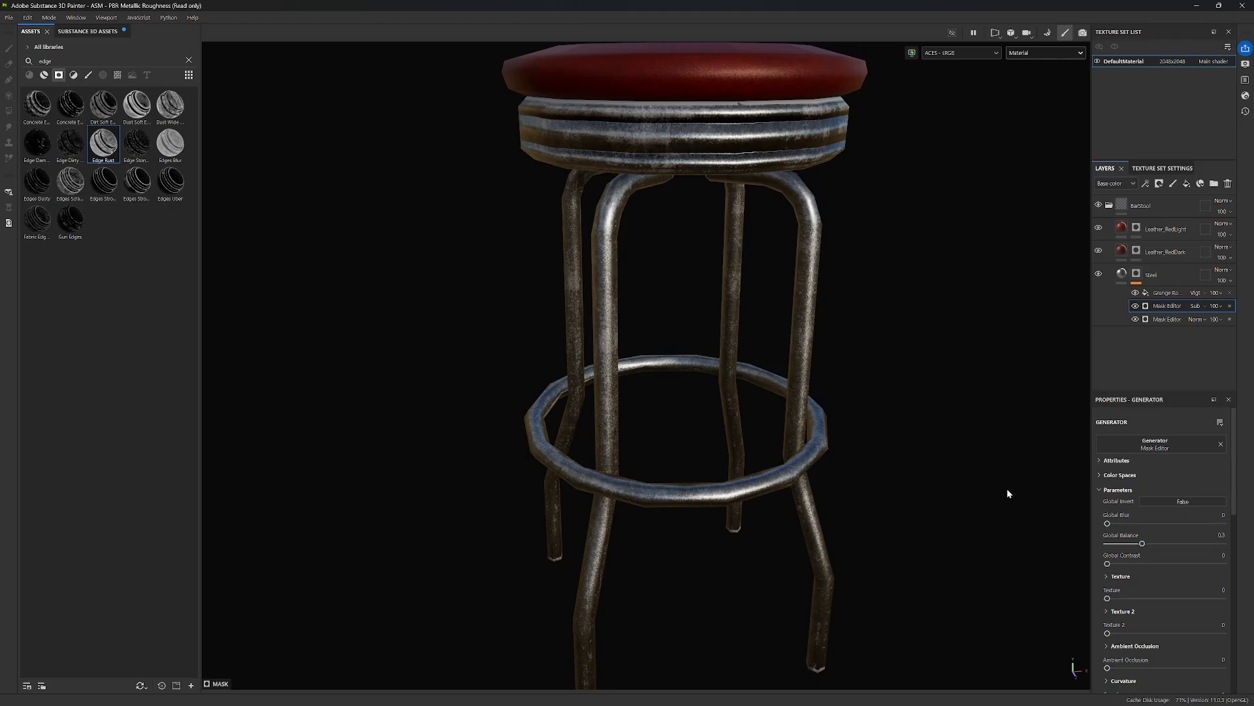
{"action": "scroll", "coordinate": [1169, 526], "scroll_direction": "down", "scroll_amount": 5}
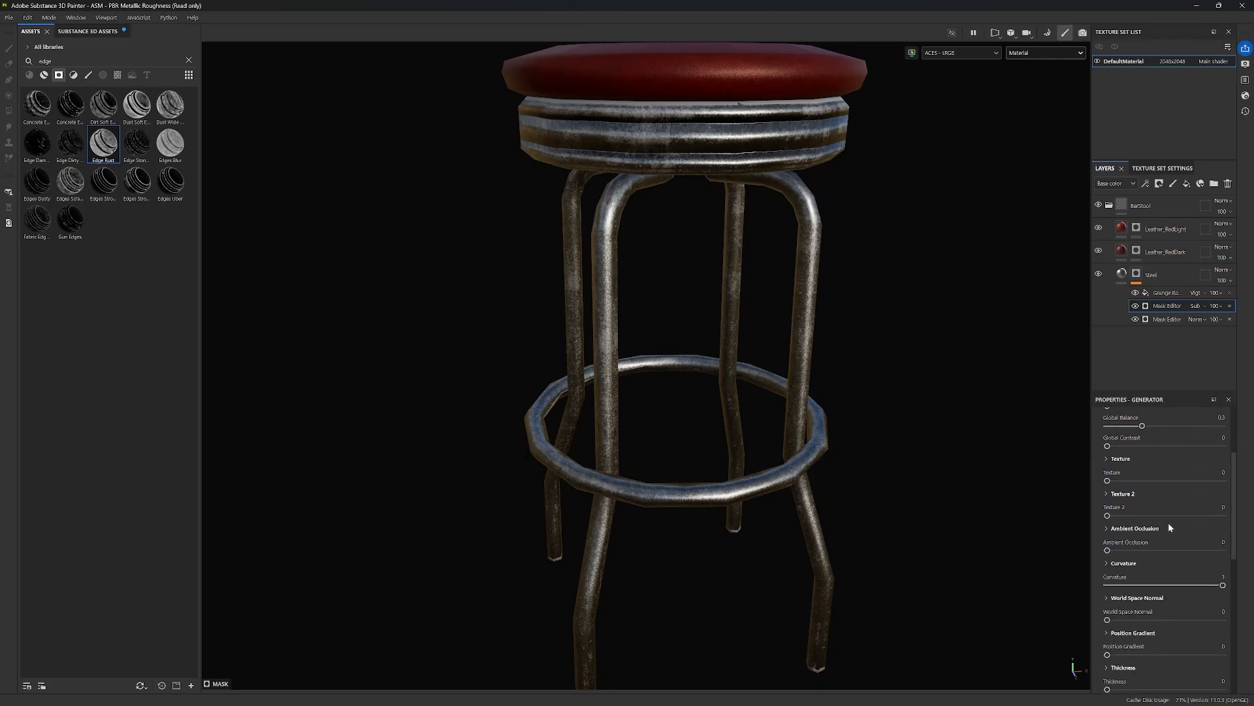
{"action": "scroll", "coordinate": [1169, 584], "scroll_direction": "down", "scroll_amount": 3}
{"action": "scroll", "coordinate": [1140, 505], "scroll_direction": "up", "scroll_amount": 8}
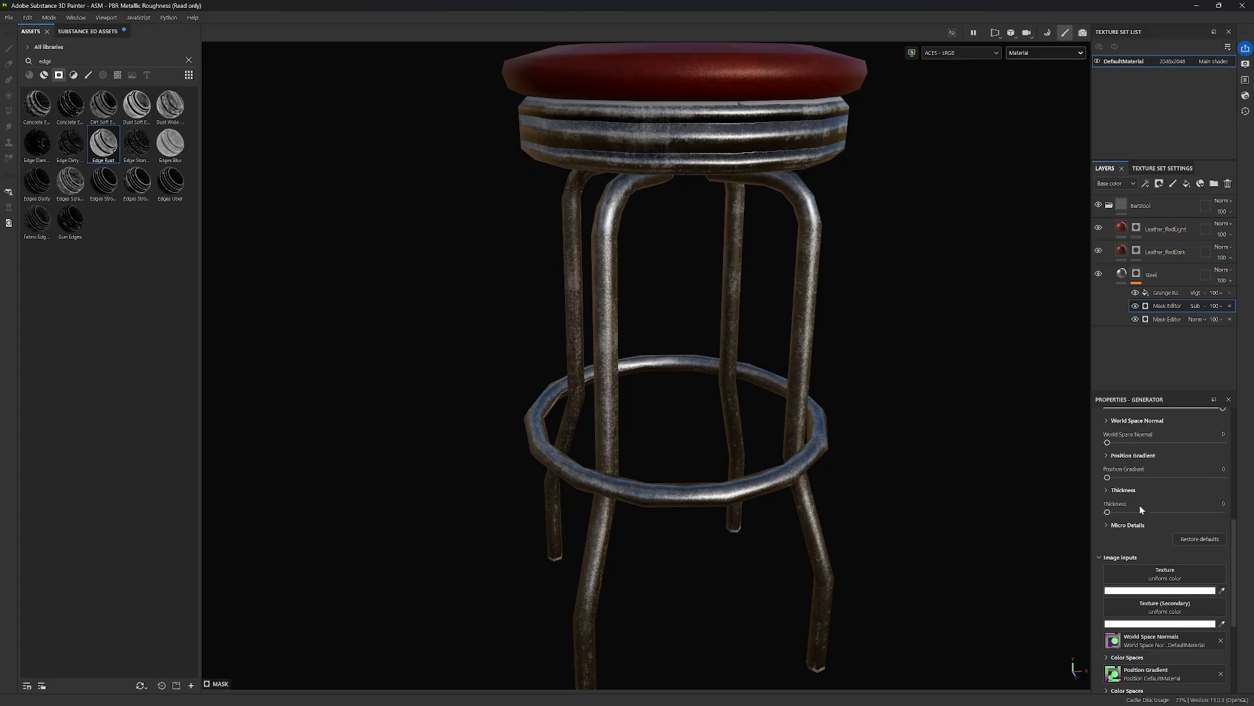
Randomize the seed of the Grunge Rough Dirty fill in the Steel mask several times.
{"action": "left_click", "coordinate": [1169, 292]}
{"action": "scroll", "coordinate": [1174, 537], "scroll_direction": "down", "scroll_amount": 5}
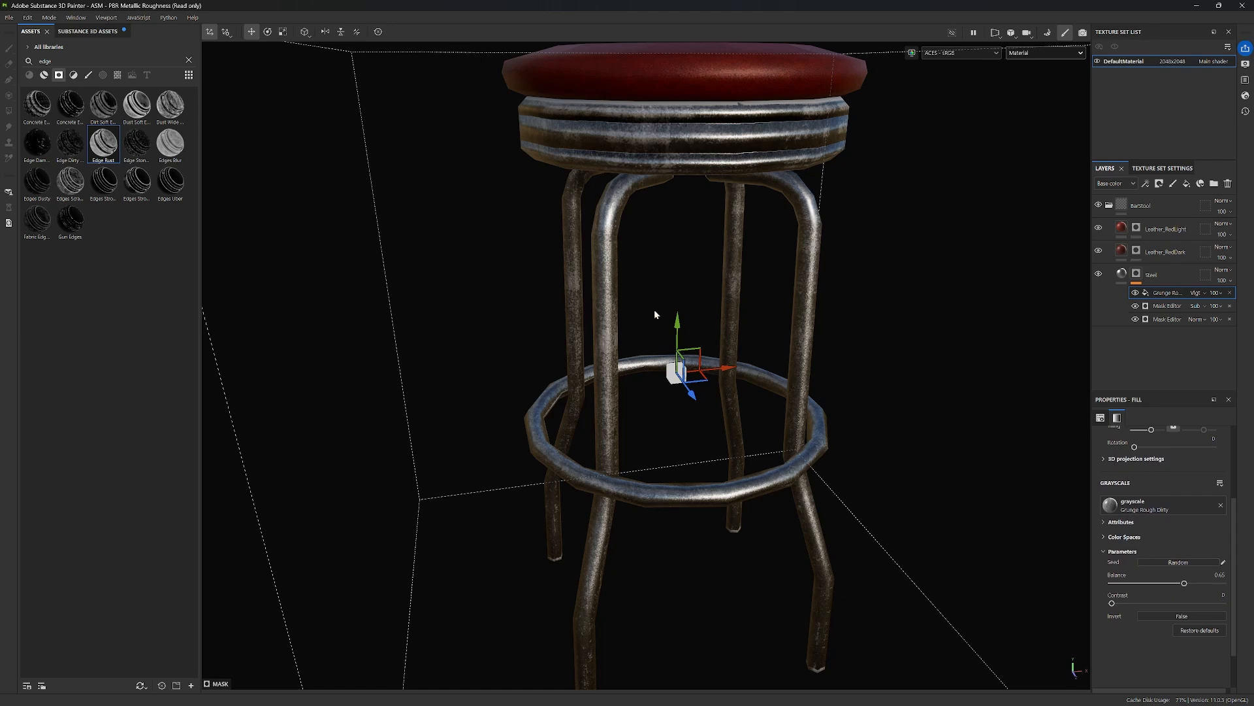
{"action": "left_click", "coordinate": [1168, 563]}
{"action": "left_click", "coordinate": [1168, 563]}
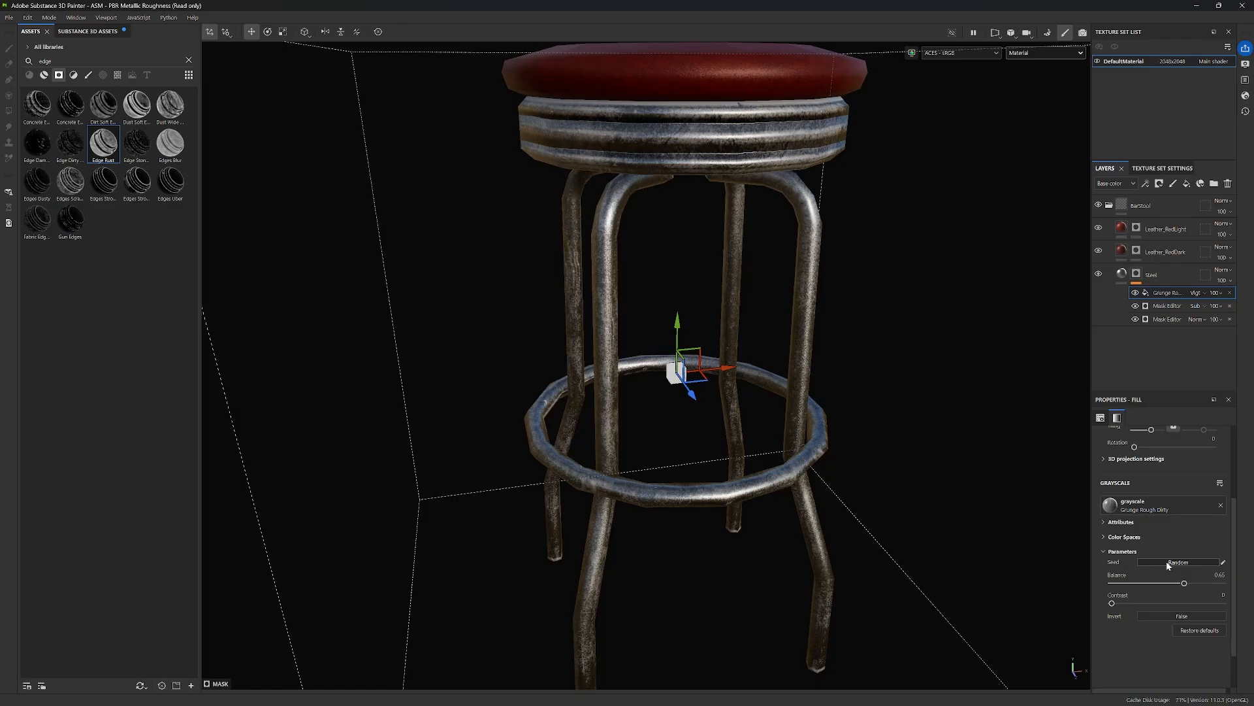
{"action": "left_click", "coordinate": [1169, 563]}
{"action": "left_click", "coordinate": [1168, 563]}
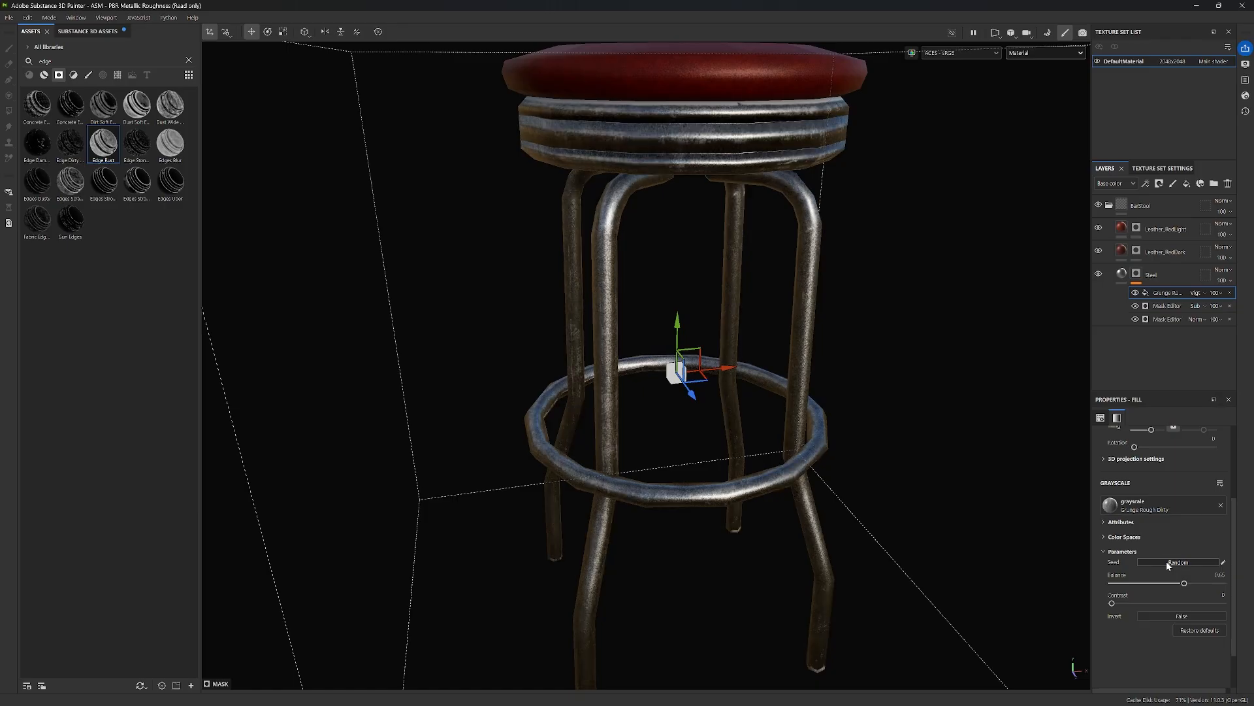
Examine the randomized grunge pattern around the stool, up close at the steel bands below the seat.
{"action": "left_click_drag", "start_coordinate": [960, 209], "coordinate": [497, 436], "text": "alt"}
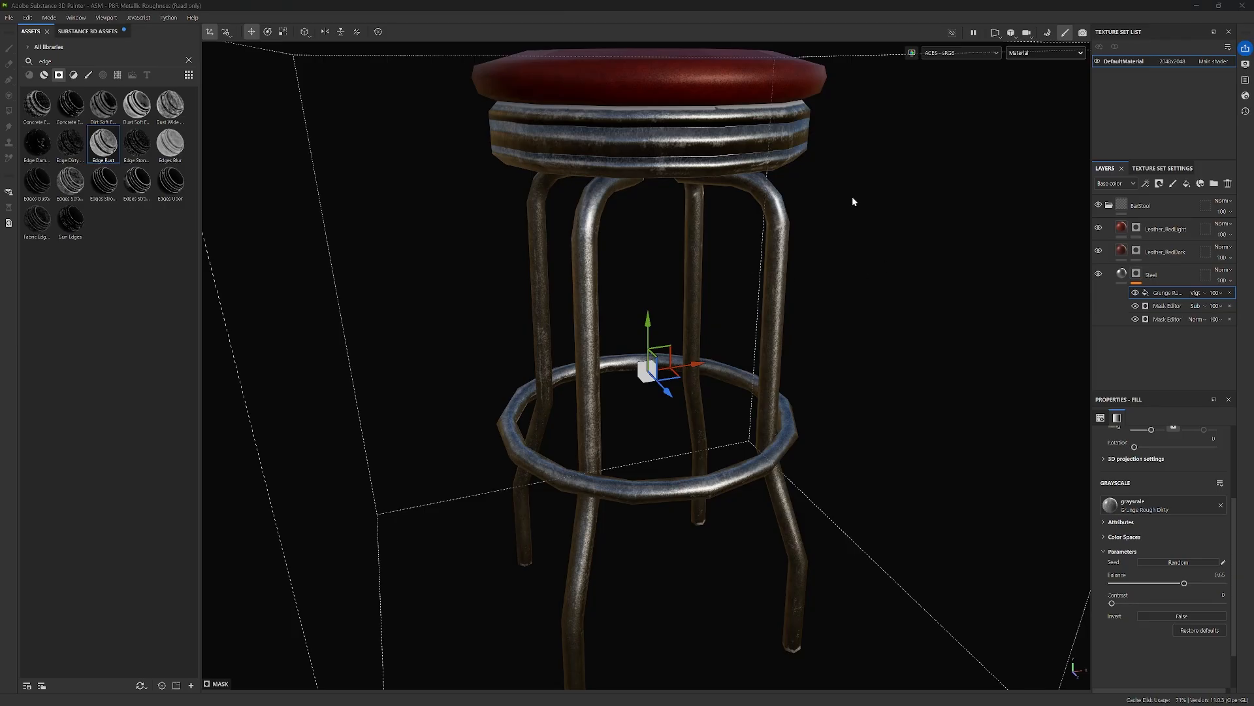
{"action": "left_click_drag", "start_coordinate": [841, 193], "coordinate": [819, 266], "text": "alt"}
{"action": "middle_click_drag", "start_coordinate": [766, 306], "coordinate": [826, 396], "text": "alt"}
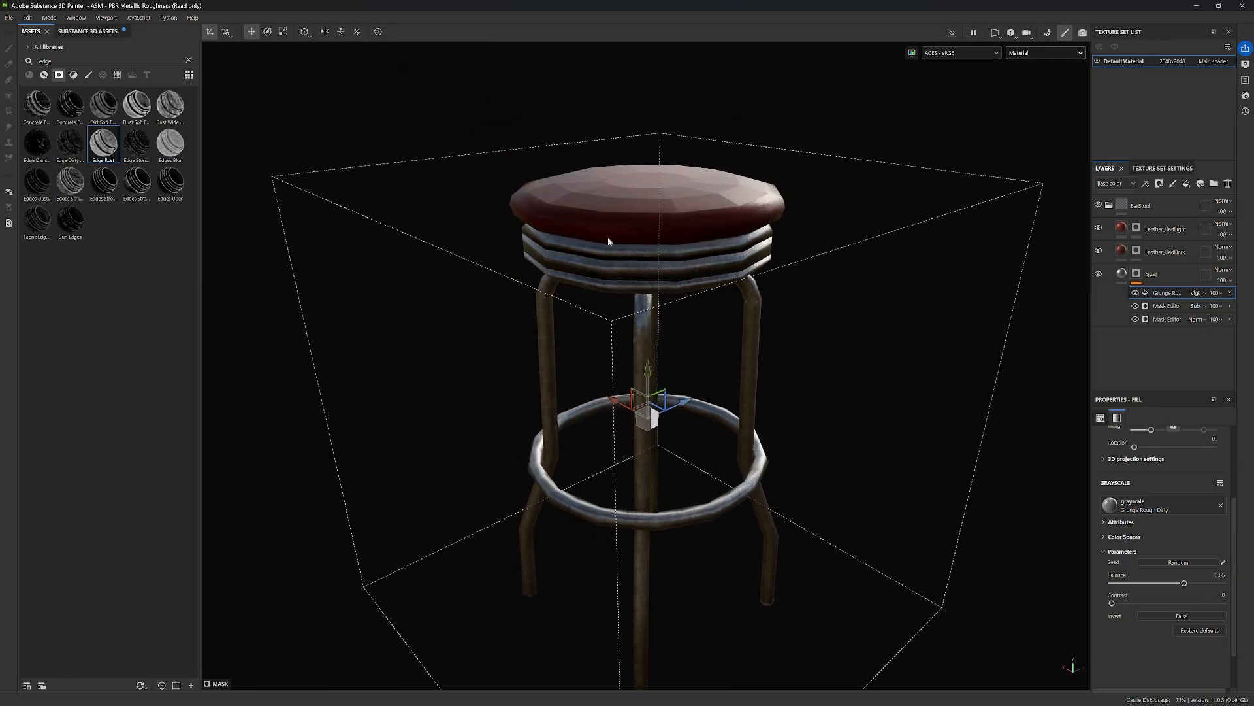
{"action": "scroll", "coordinate": [608, 239], "scroll_direction": "up", "scroll_amount": 3}
{"action": "left_click_drag", "start_coordinate": [559, 379], "coordinate": [997, 345], "text": "alt"}
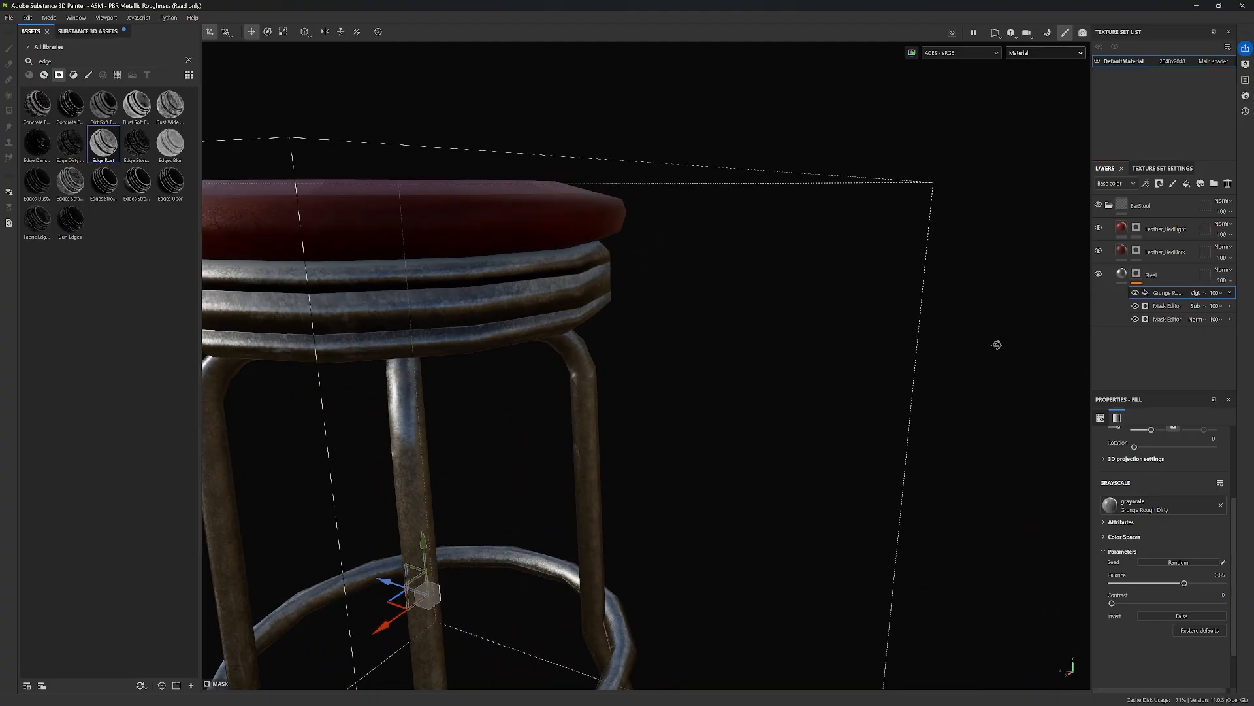
{"action": "middle_click_drag", "start_coordinate": [511, 446], "coordinate": [610, 439], "text": "alt"}
{"action": "left_click_drag", "start_coordinate": [610, 440], "coordinate": [761, 433], "text": "alt"}
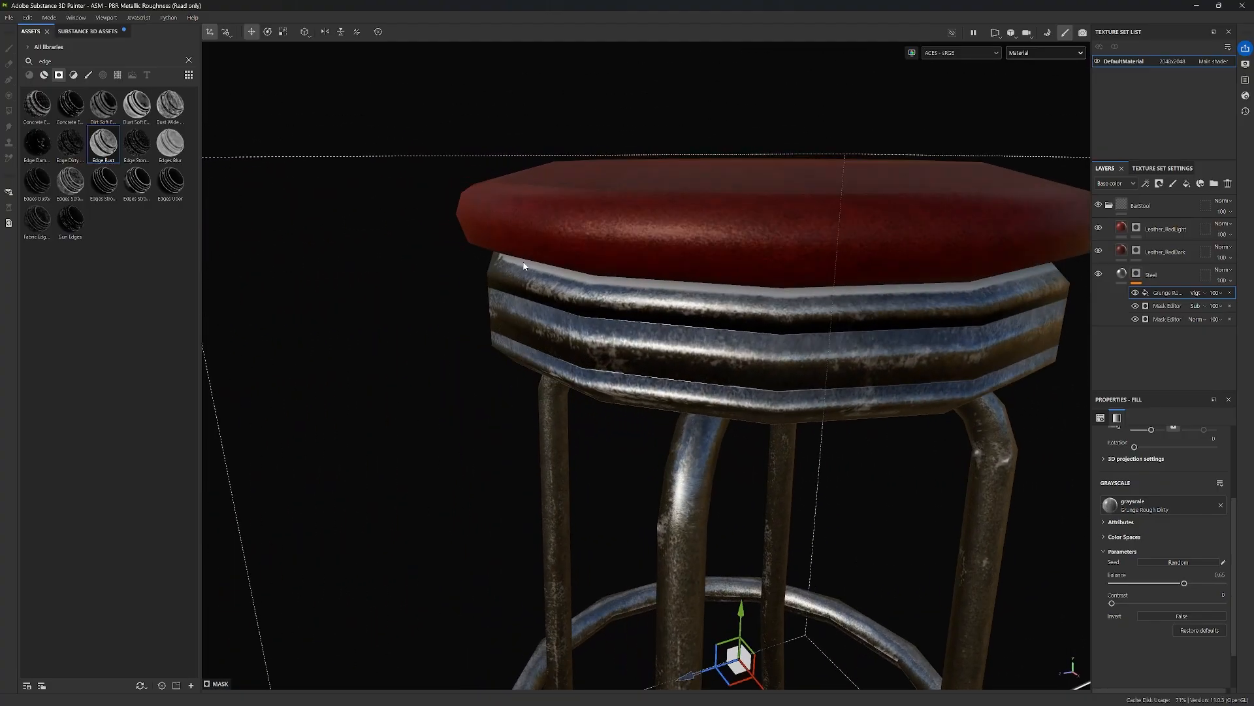
Show the polygon wireframe with the 3D and UV views side by side and examine the steel bands' seams.
{"action": "key", "text": "4"}
{"action": "key", "text": "F1"}
{"action": "mouse_move", "coordinate": [506, 274]}
{"action": "left_mouse_down", "text": "alt"}
{"action": "mouse_move", "coordinate": [426, 262]}
{"action": "mouse_move", "coordinate": [634, 294]}
{"action": "mouse_move", "coordinate": [490, 277]}
{"action": "left_mouse_up", "text": "alt"}
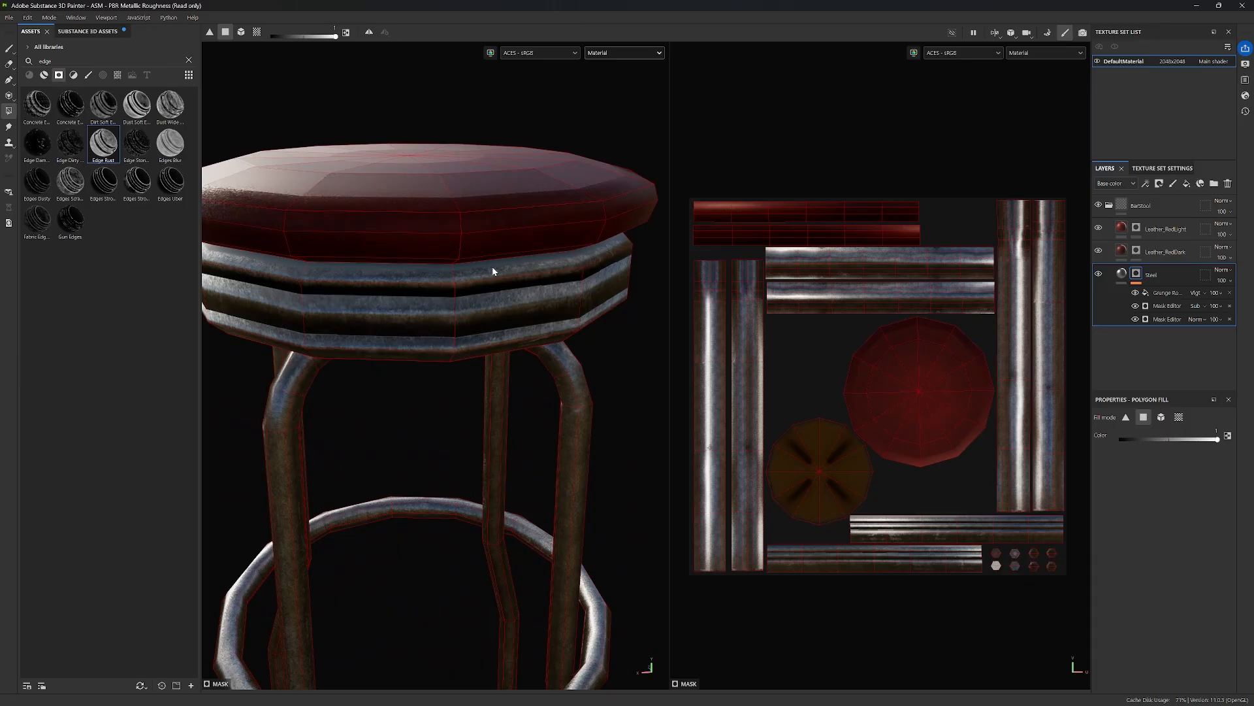
{"action": "left_click_drag", "start_coordinate": [319, 329], "coordinate": [520, 286], "text": "alt"}
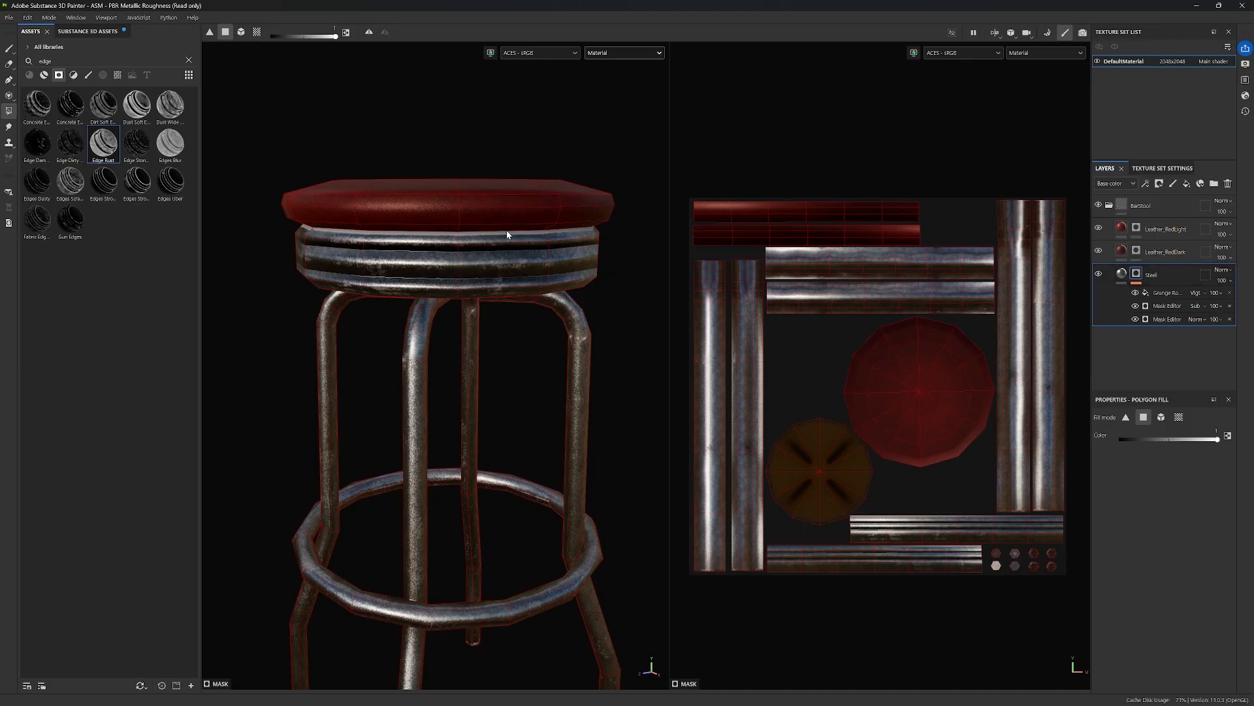
{"action": "left_click_drag", "start_coordinate": [448, 260], "coordinate": [608, 298], "text": "alt"}
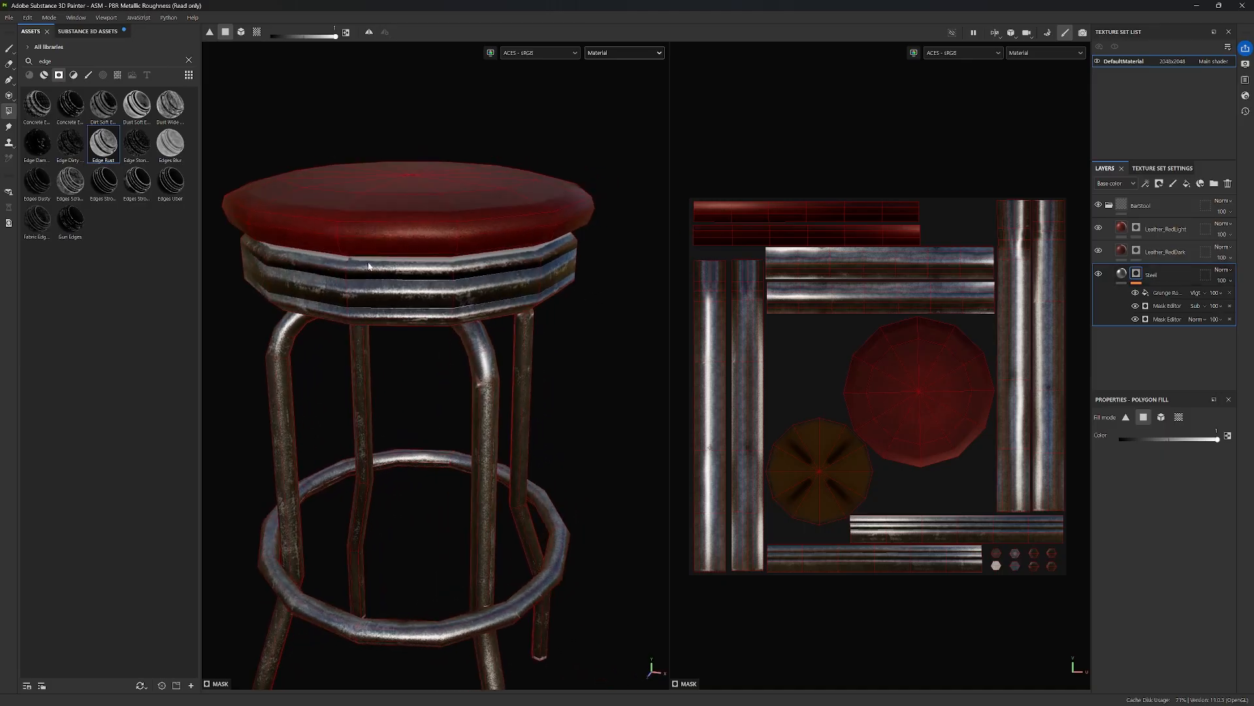
{"action": "scroll", "coordinate": [452, 265], "scroll_direction": "up", "scroll_amount": 1}
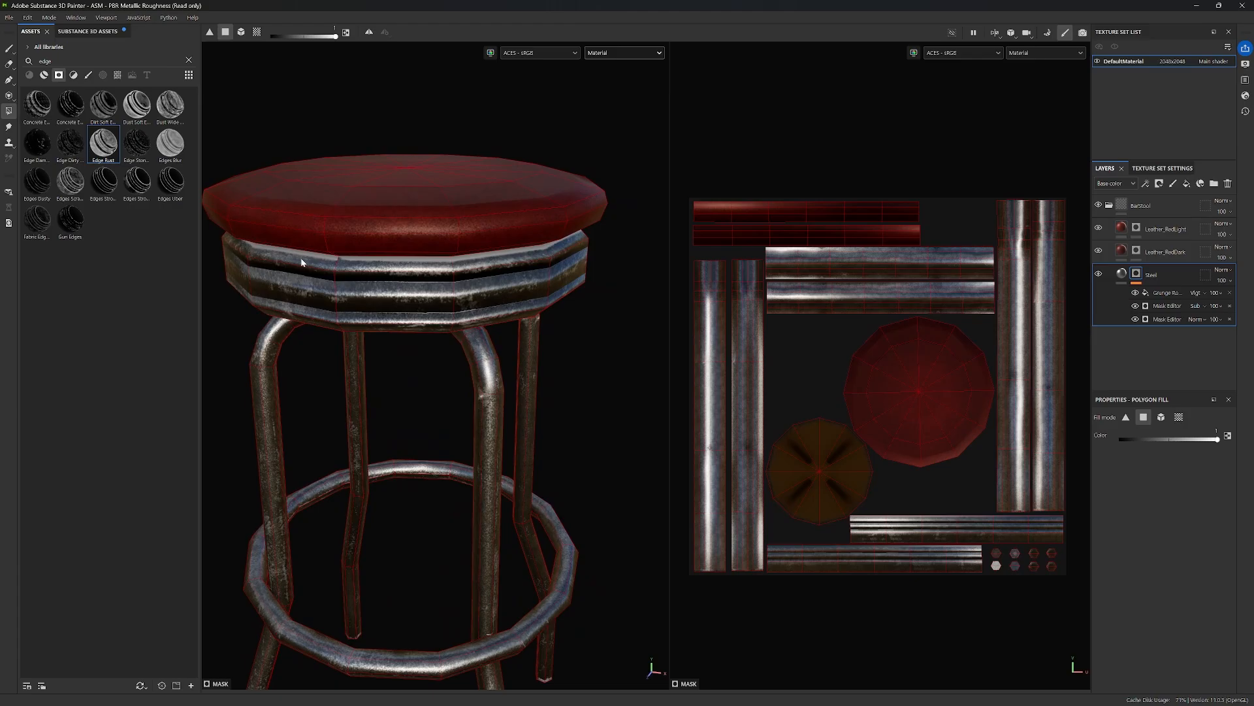
{"action": "middle_click_drag", "start_coordinate": [412, 320], "coordinate": [484, 271], "text": "alt"}
{"action": "left_click_drag", "start_coordinate": [575, 244], "coordinate": [482, 222], "text": "alt"}
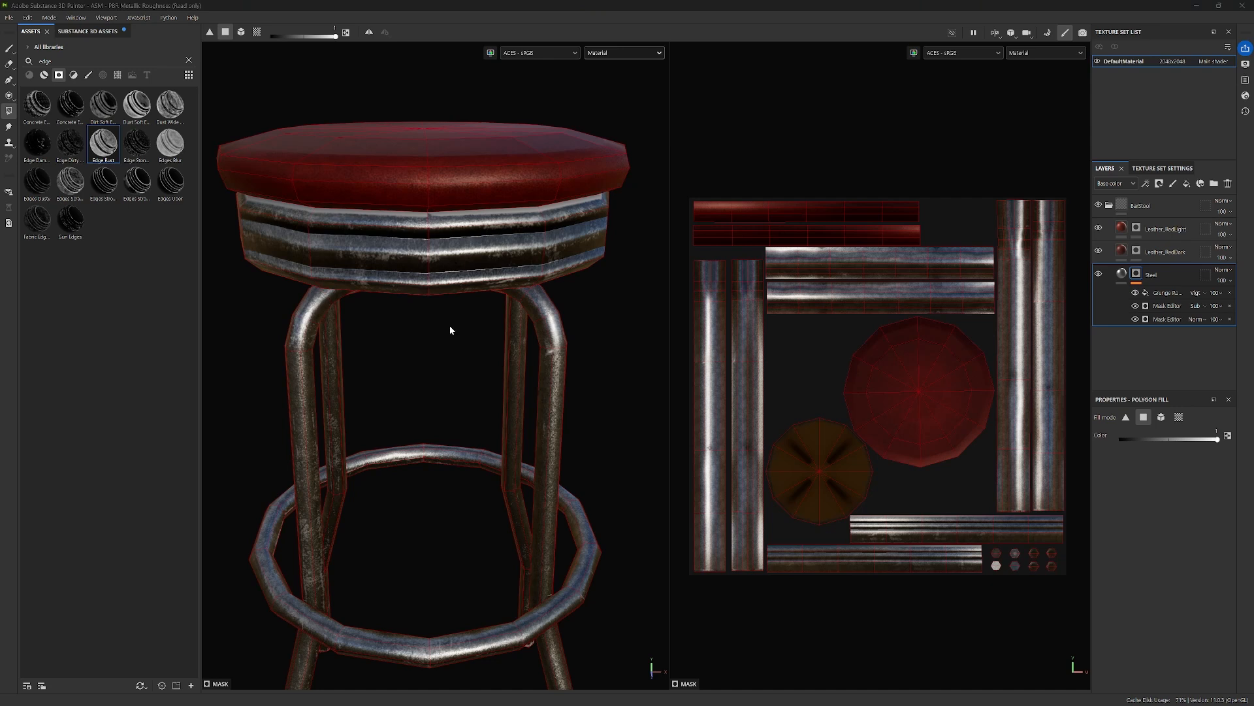
{"action": "left_click_drag", "start_coordinate": [602, 313], "coordinate": [645, 313], "text": "alt"}
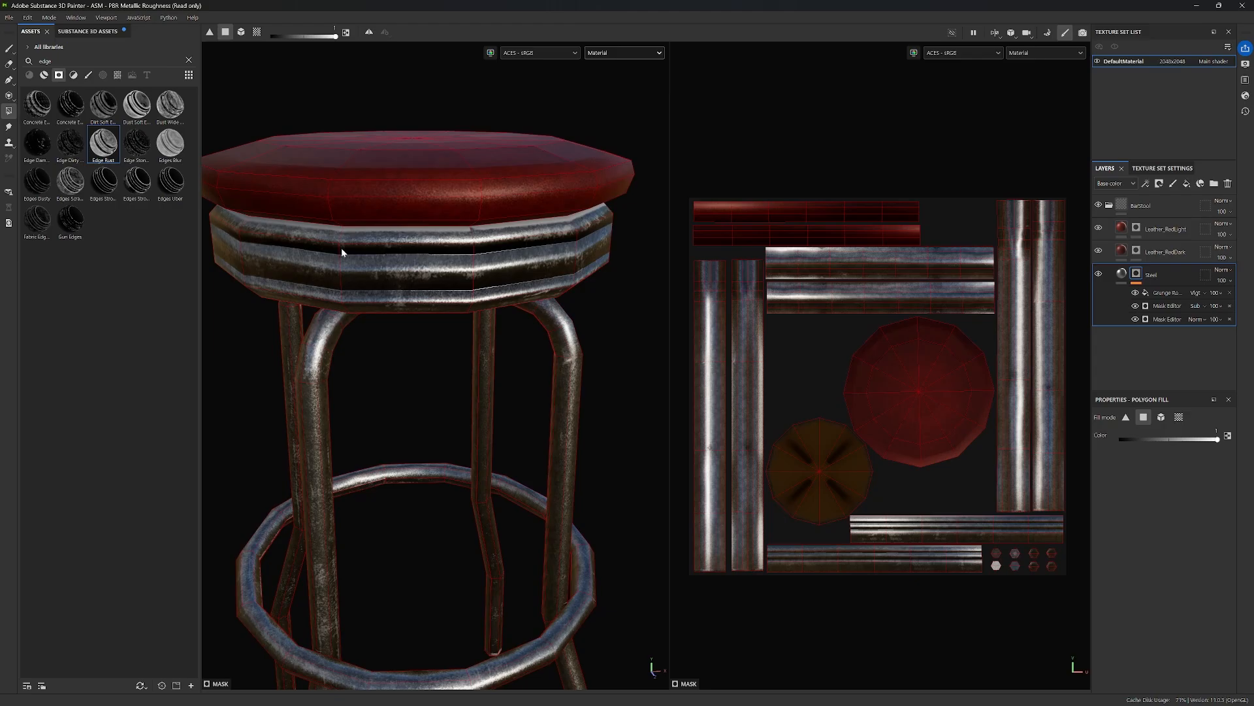
{"action": "mouse_move", "coordinate": [622, 329]}
{"action": "left_mouse_down", "text": "alt"}
{"action": "mouse_move", "coordinate": [644, 322]}
{"action": "mouse_move", "coordinate": [624, 330]}
{"action": "left_mouse_up", "text": "alt"}
Return to the 3D-only view and examine the stool's seat and steel rim.
{"action": "key", "text": "F2"}
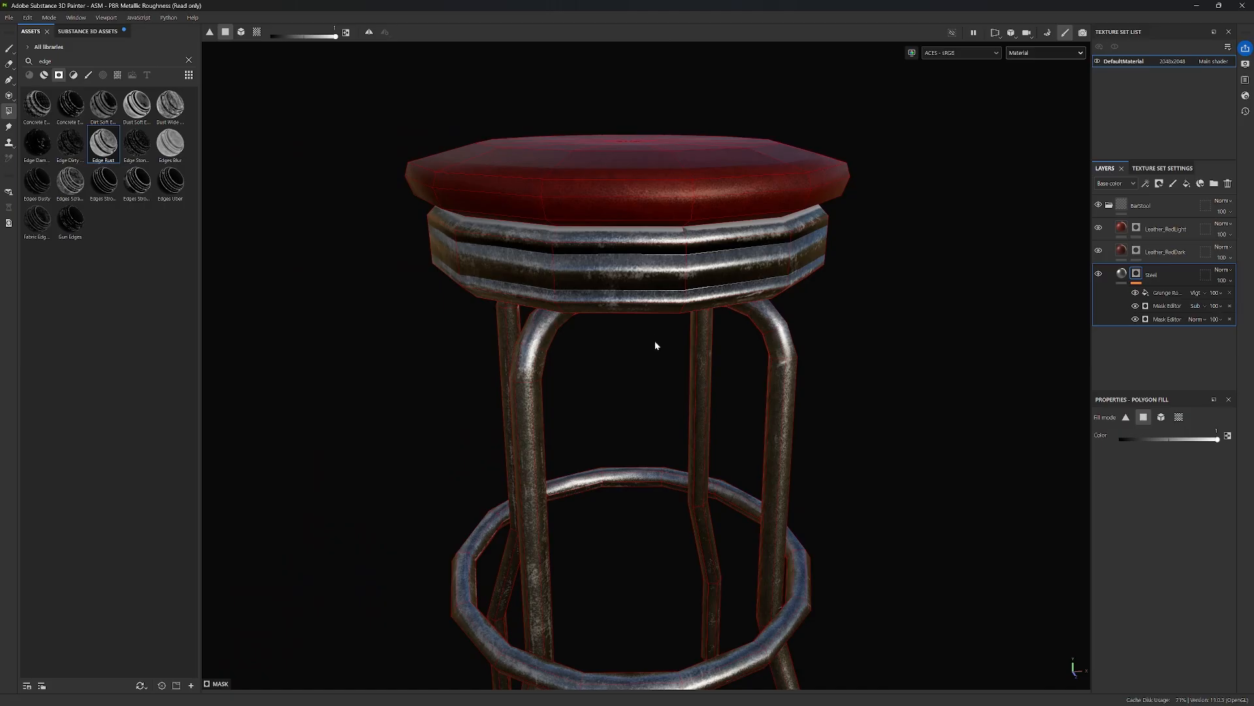
{"action": "left_click_drag", "start_coordinate": [865, 332], "coordinate": [879, 386], "text": "alt"}
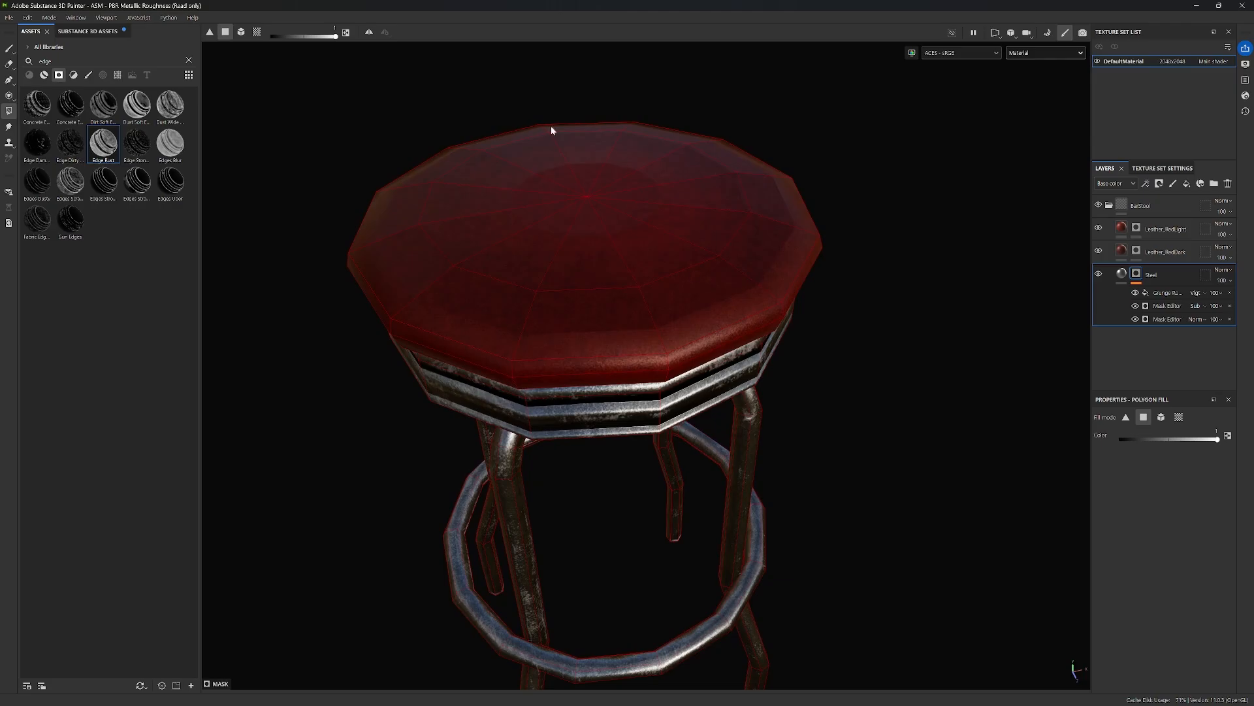
{"action": "left_click_drag", "start_coordinate": [863, 540], "coordinate": [908, 451], "text": "alt"}
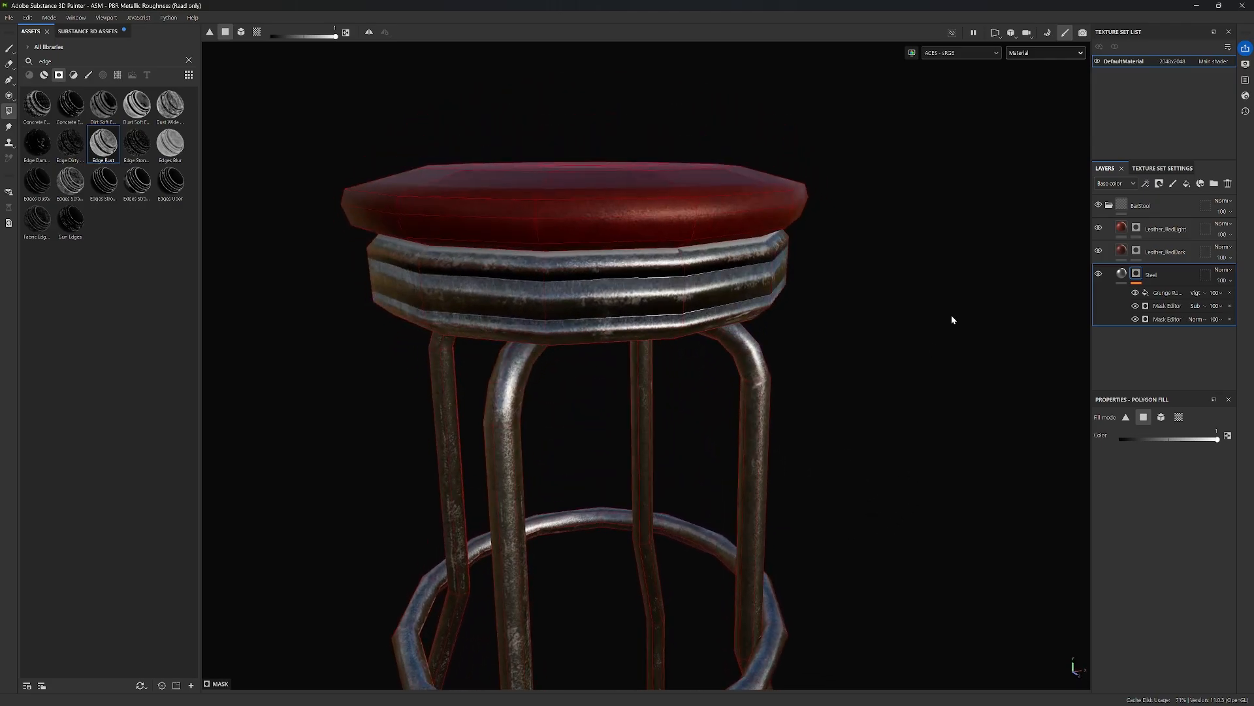
{"action": "left_click_drag", "start_coordinate": [914, 280], "coordinate": [871, 343], "text": "alt"}
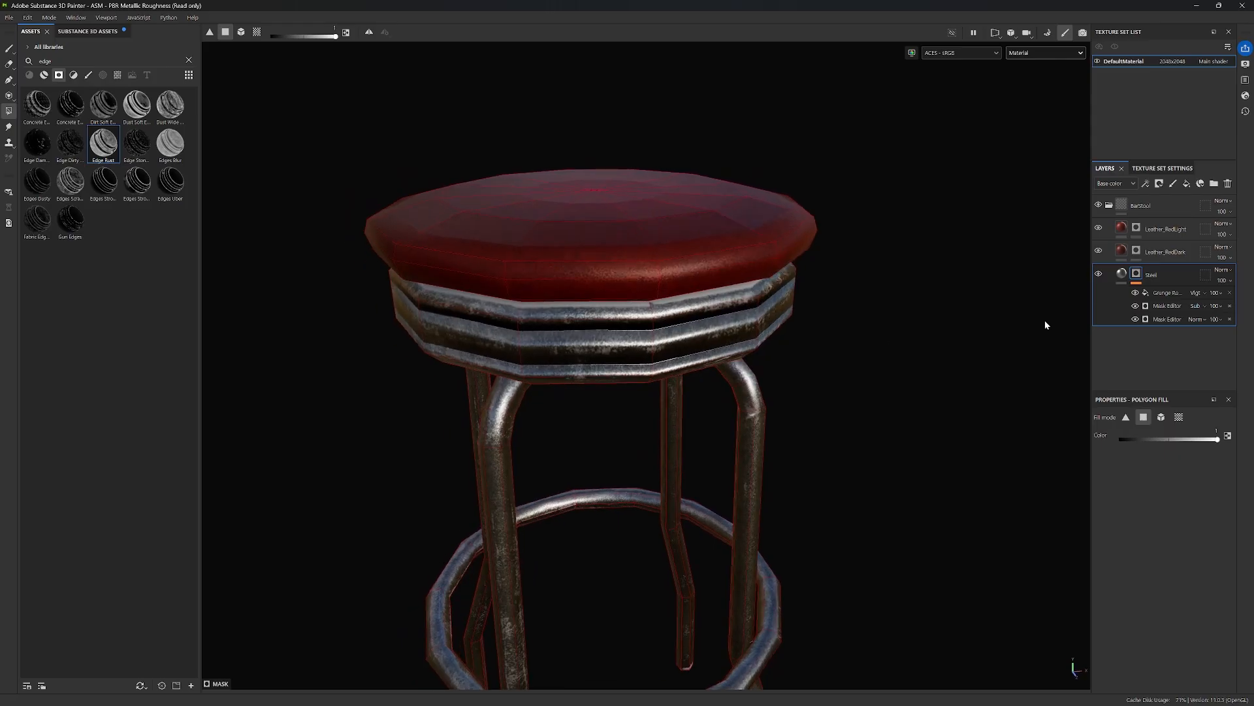
Add a paint layer above Leather_RedLight, filter the assets to brushes and clear the "edge" search.
{"action": "left_click", "coordinate": [1162, 226]}
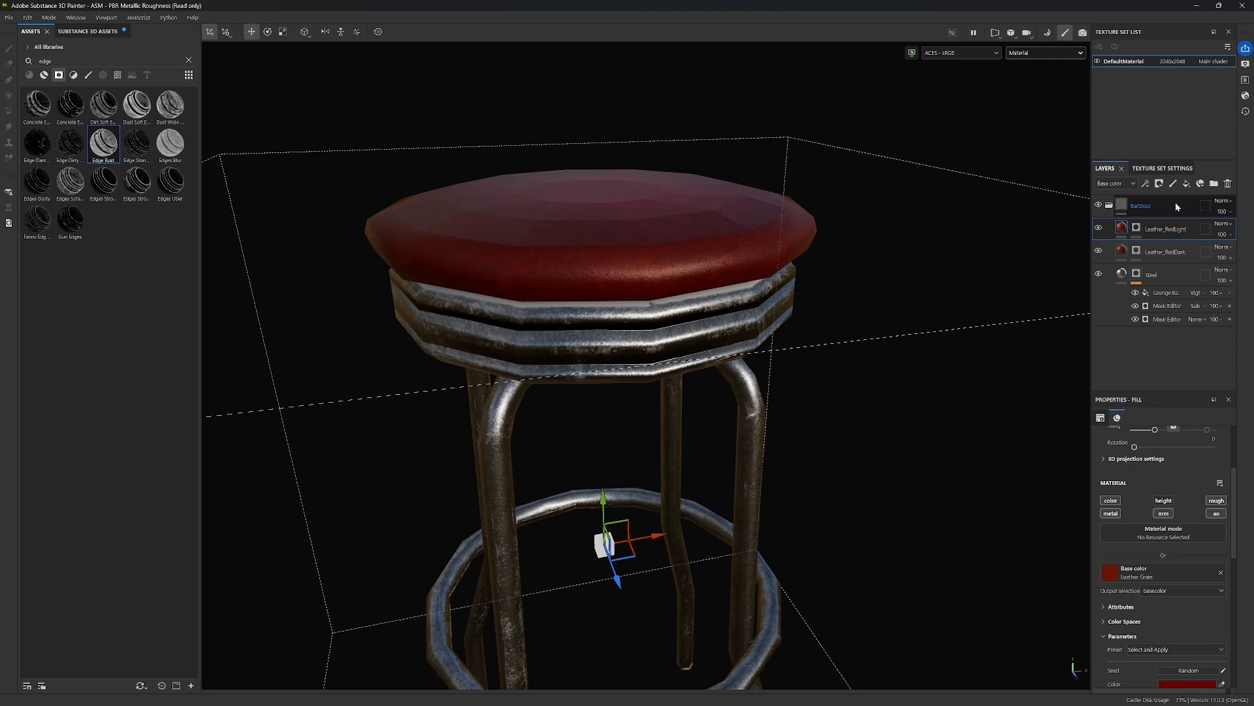
{"action": "left_click", "coordinate": [1174, 184]}
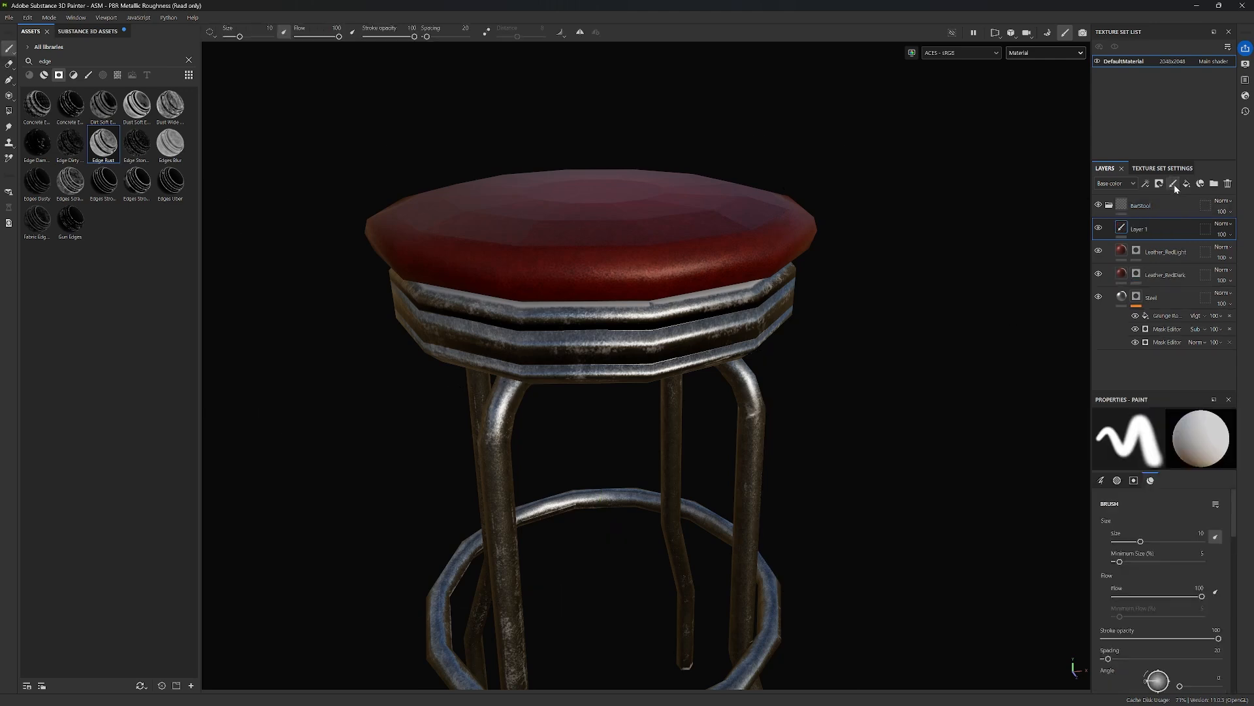
{"action": "left_click", "coordinate": [89, 76]}
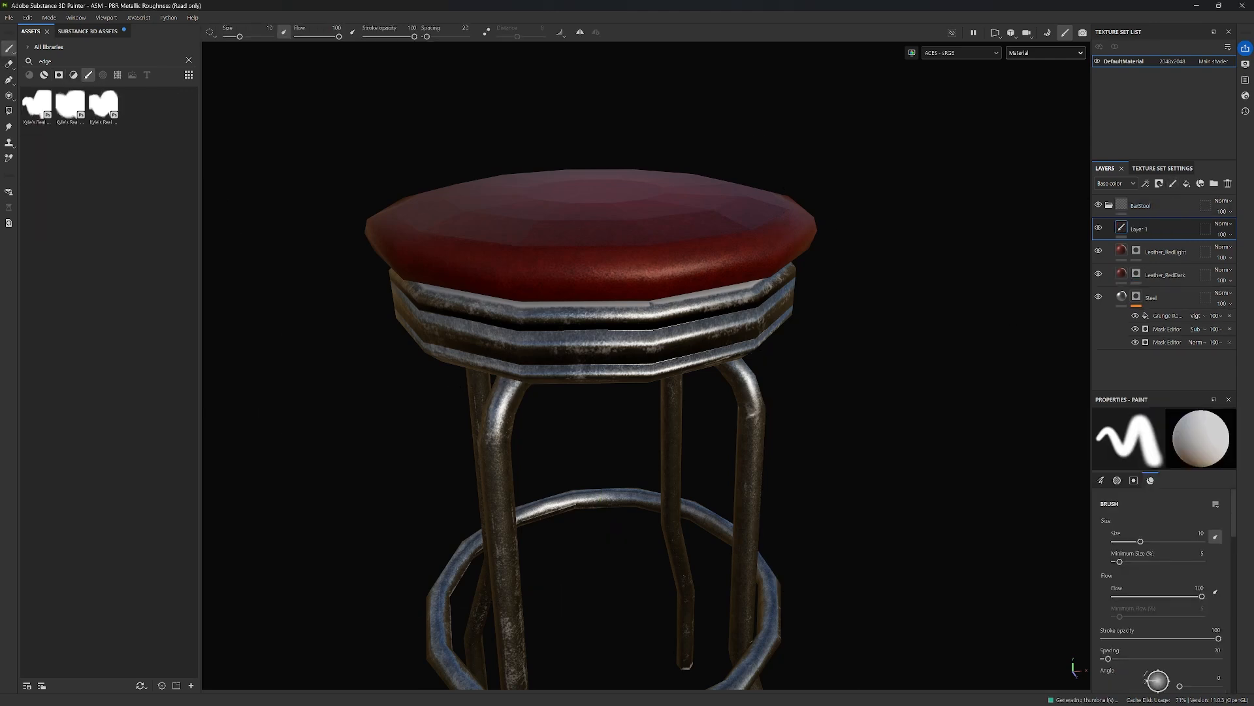
{"action": "left_click", "coordinate": [189, 61]}
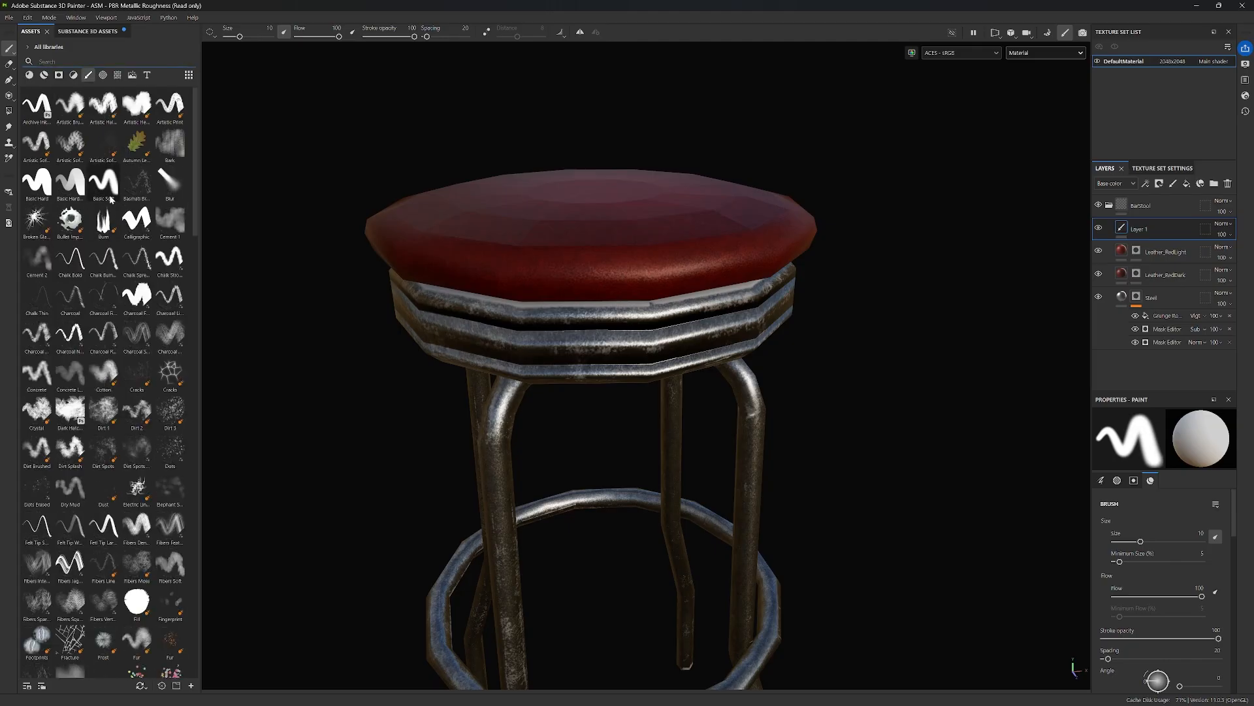
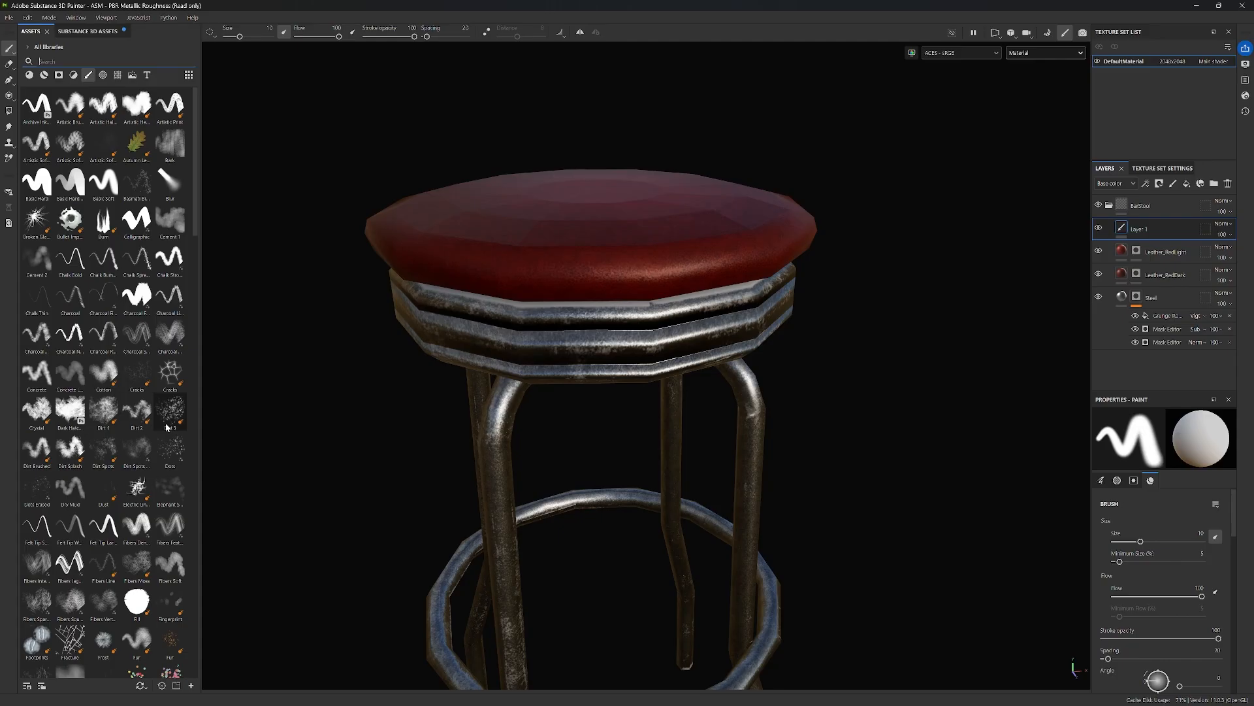
Find and select the Leather brush in the brush library, and switch to painting along a path.
{"action": "scroll", "coordinate": [165, 425], "scroll_direction": "down", "scroll_amount": 3}
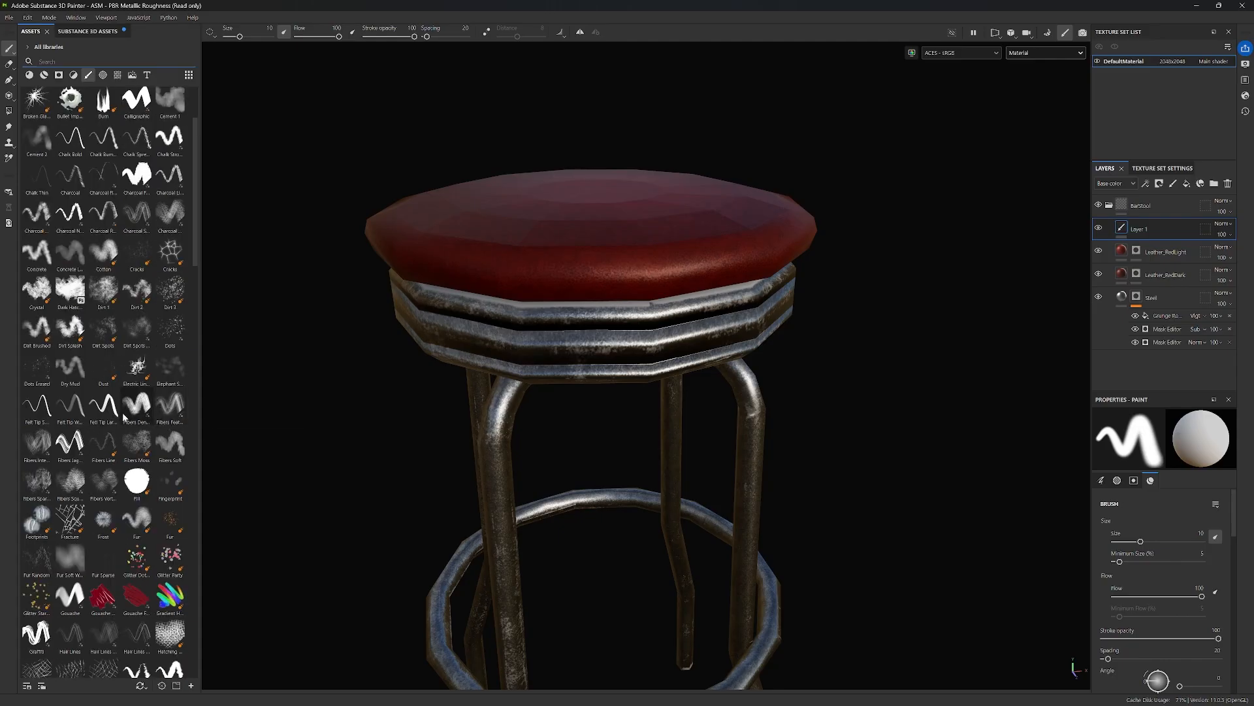
{"action": "mouse_move", "coordinate": [123, 416]}
{"action": "scroll", "coordinate": [123, 413], "scroll_direction": "down", "scroll_amount": 12}
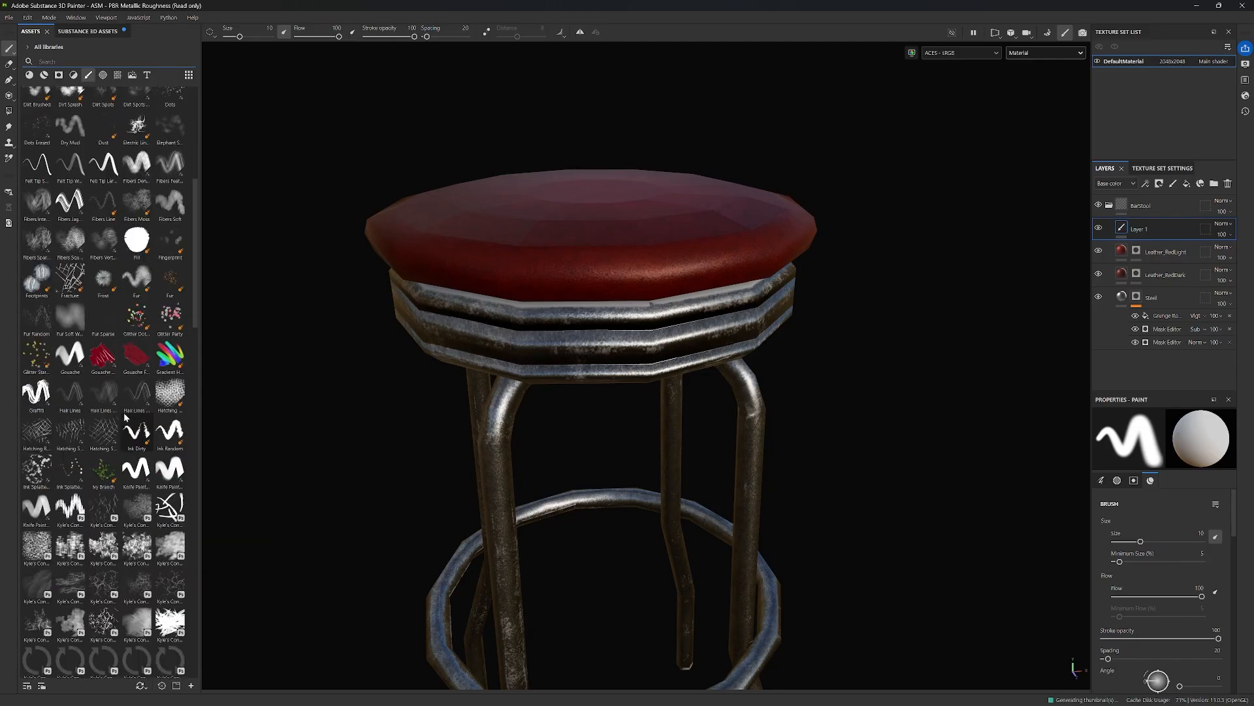
{"action": "scroll", "coordinate": [144, 390], "scroll_direction": "down", "scroll_amount": 12}
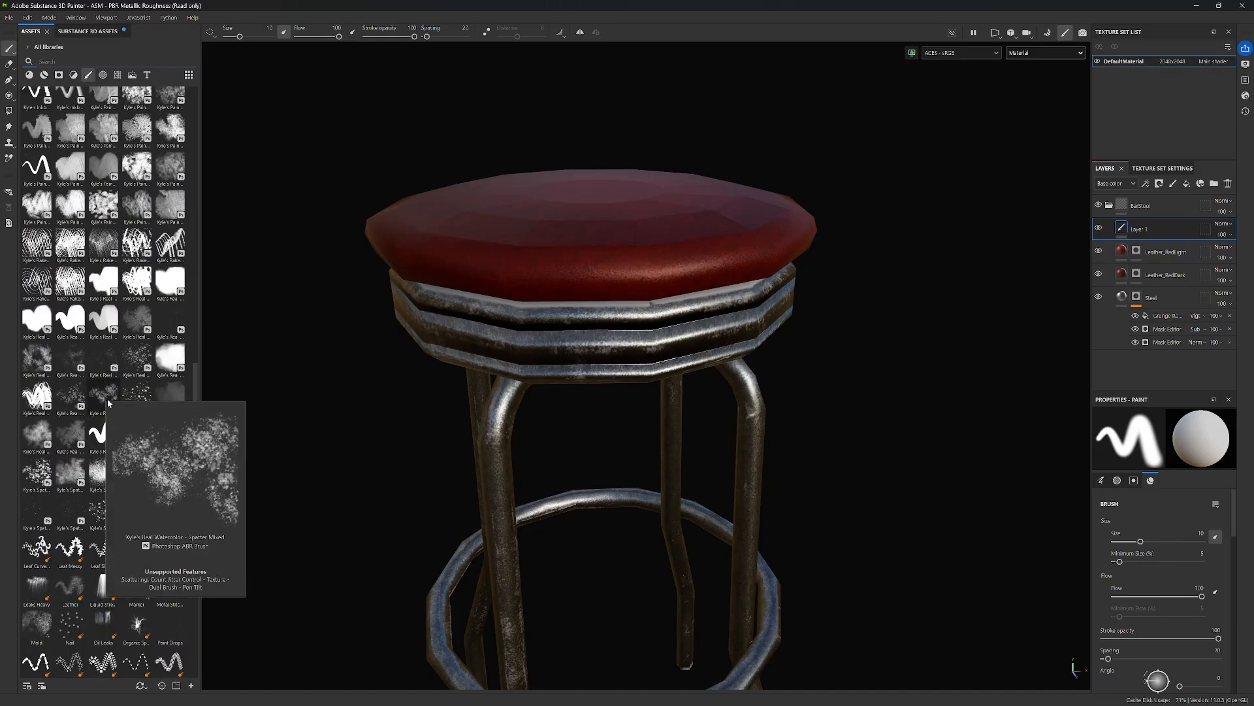
{"action": "scroll", "coordinate": [85, 366], "scroll_direction": "down", "scroll_amount": 3}
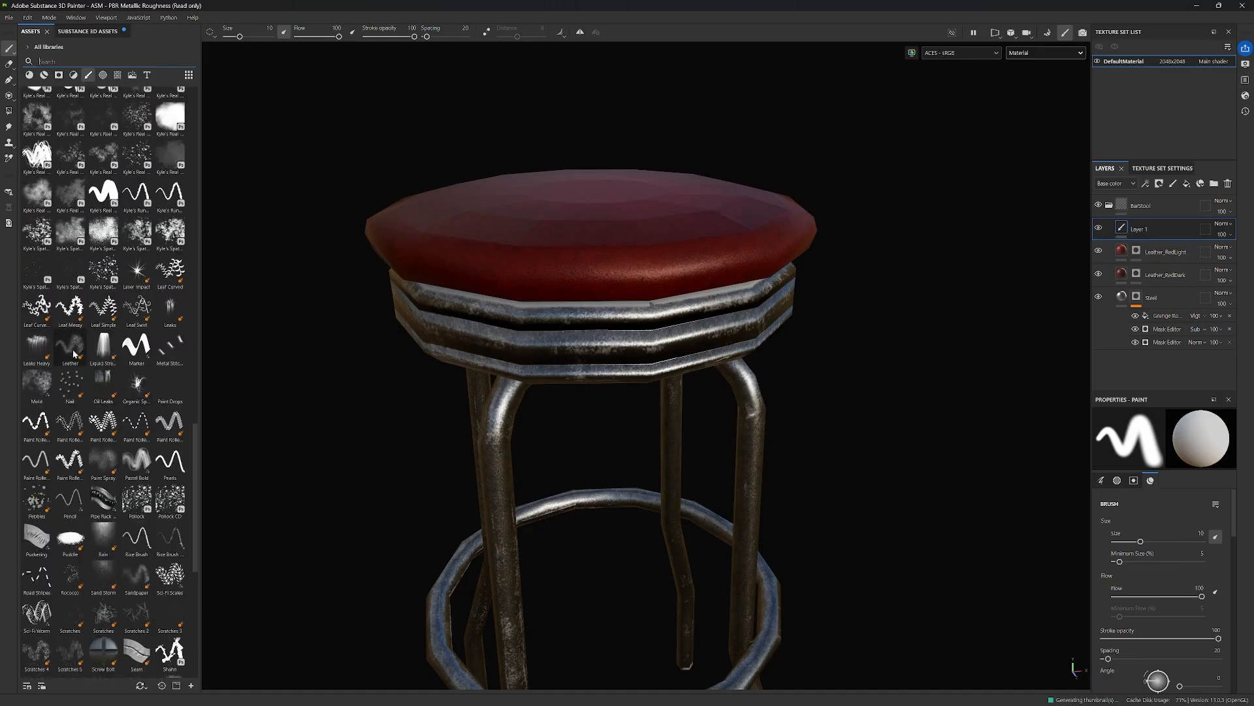
{"action": "mouse_move", "coordinate": [73, 352]}
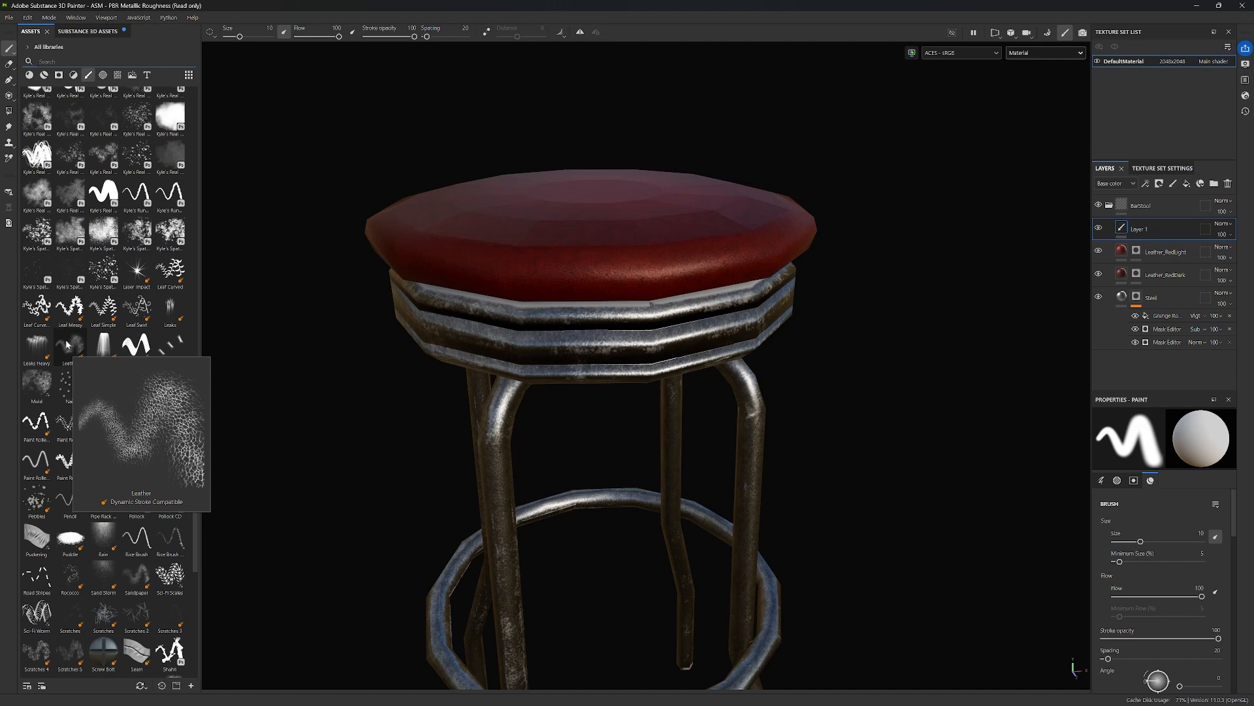
{"action": "left_click", "coordinate": [70, 343]}
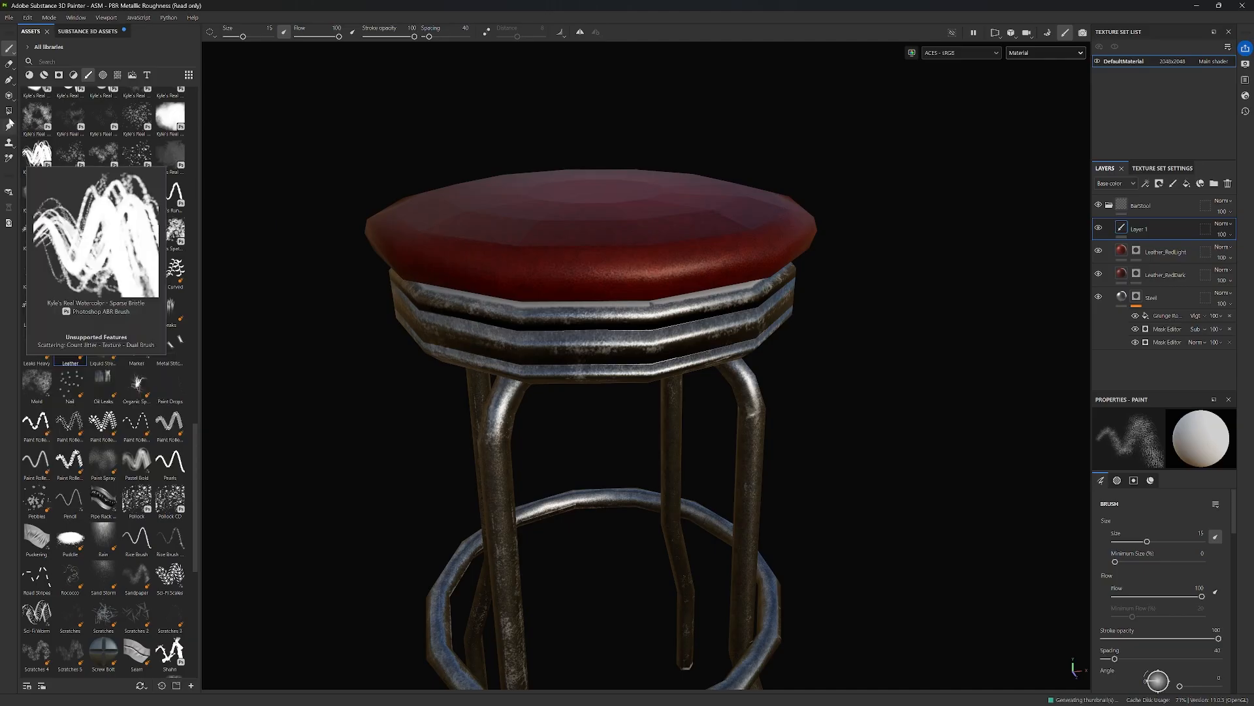
{"action": "left_click", "coordinate": [8, 81]}
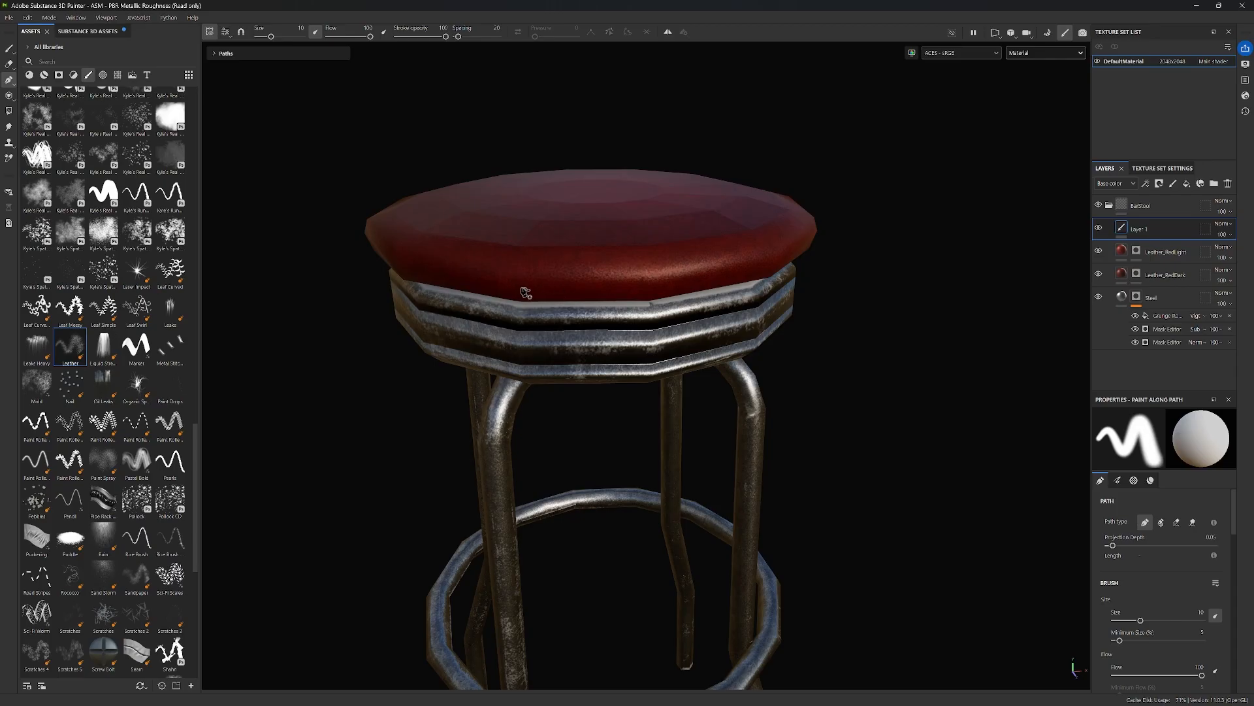
Try a two-point paint path with the default soft brush along the seat's front lower edge, then undo it.
{"action": "left_click", "coordinate": [513, 283]}
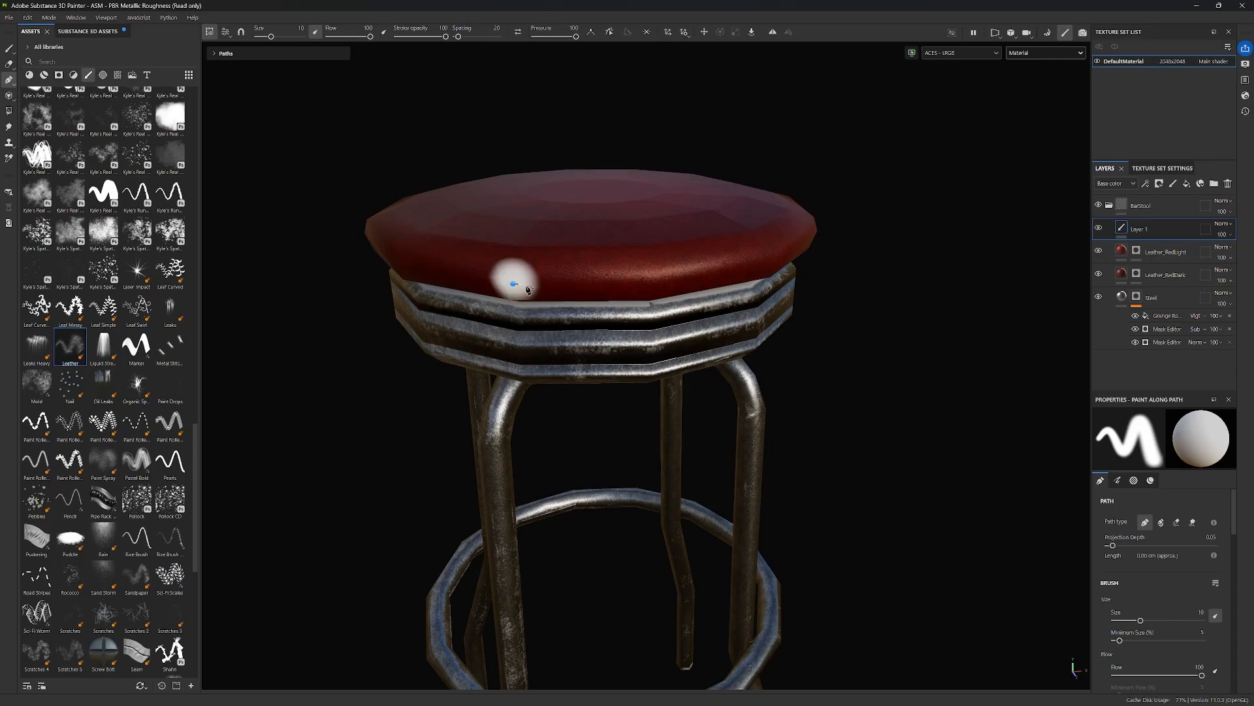
{"action": "left_click", "coordinate": [650, 282]}
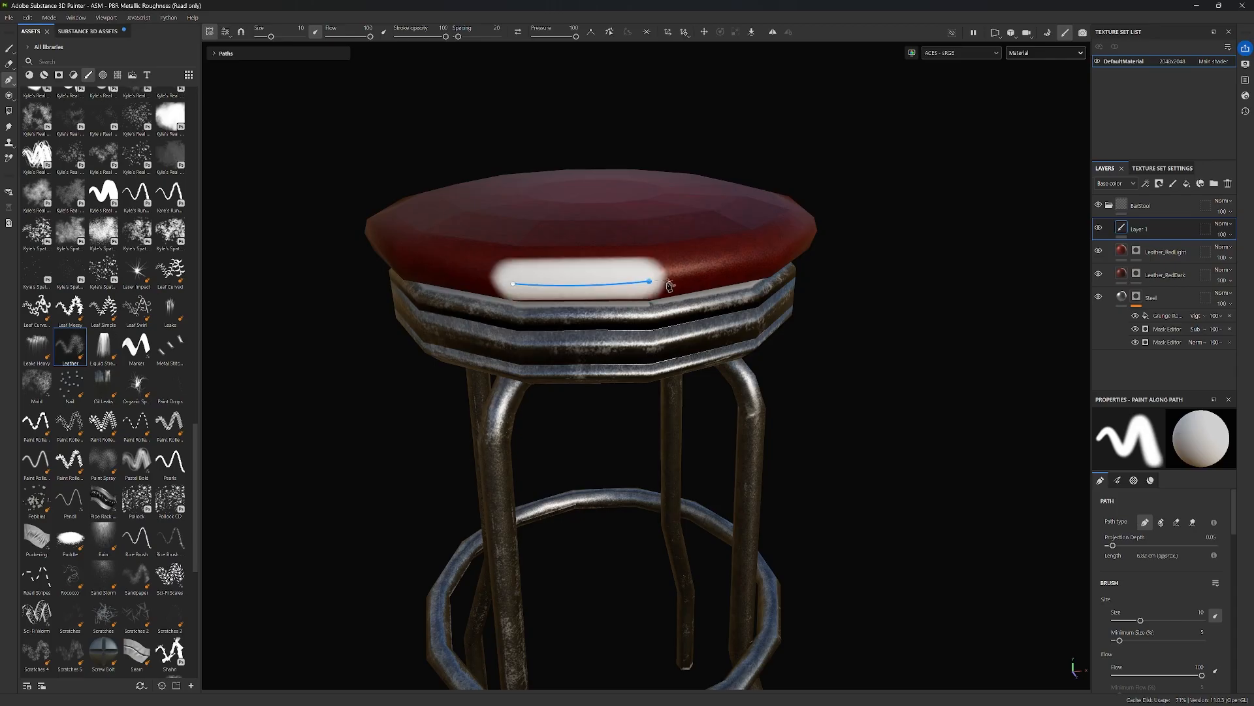
{"action": "right_click", "coordinate": [512, 142]}
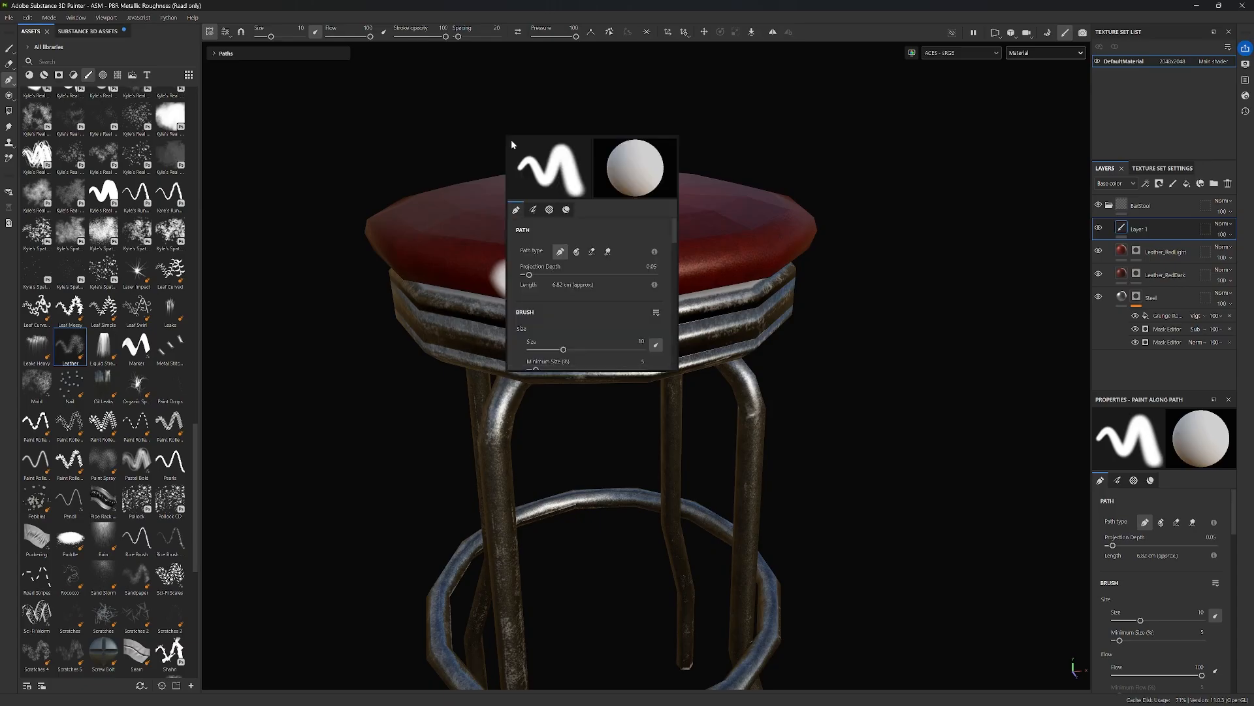
{"action": "left_click", "coordinate": [336, 314]}
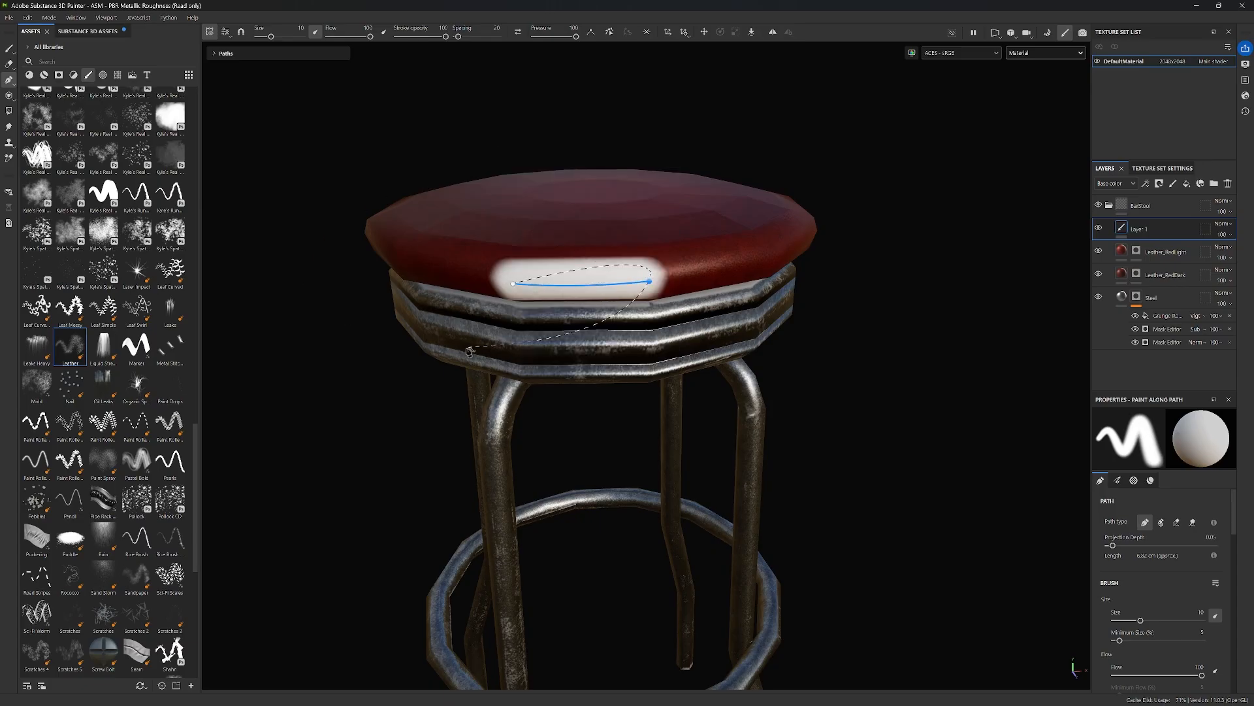
{"action": "key", "text": "ctrl+z"}
{"action": "key", "text": "ctrl+z"}
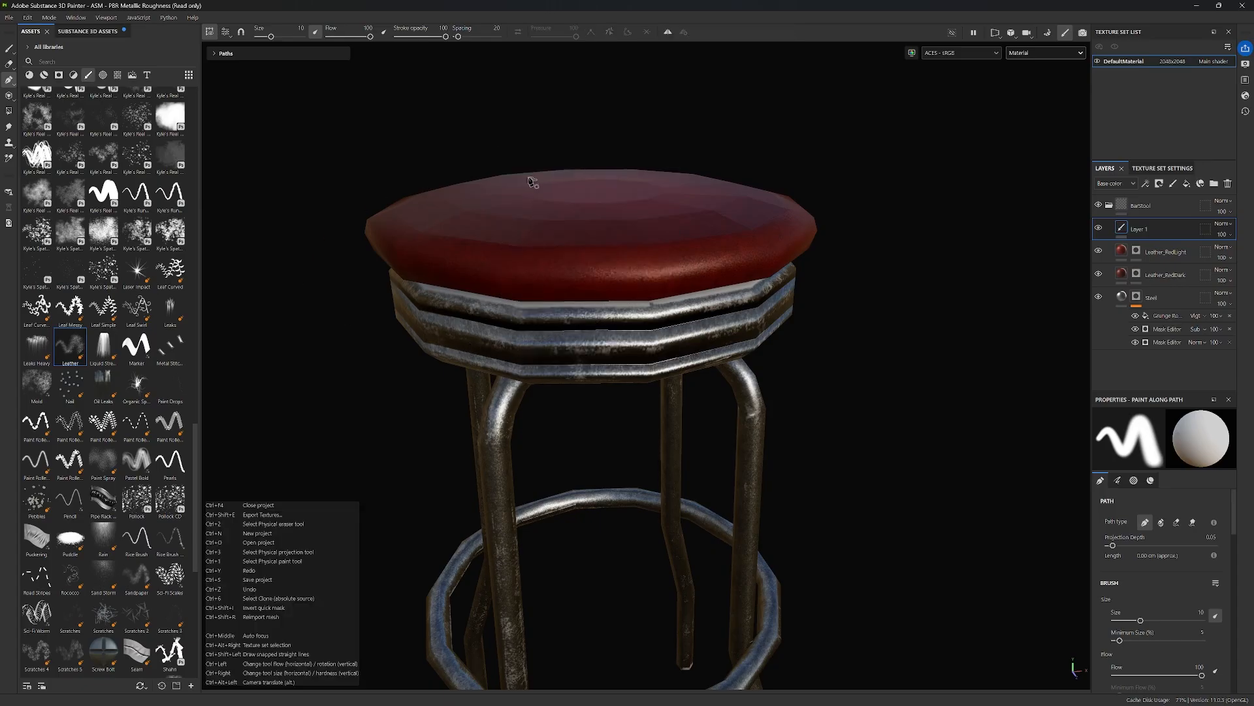
Reduce the path brush's flow to 10 and assign the Cracks Leather alpha to it.
{"action": "left_click_drag", "start_coordinate": [370, 37], "coordinate": [334, 38]}
{"action": "left_click", "coordinate": [1134, 481]}
{"action": "left_click", "coordinate": [1147, 564]}
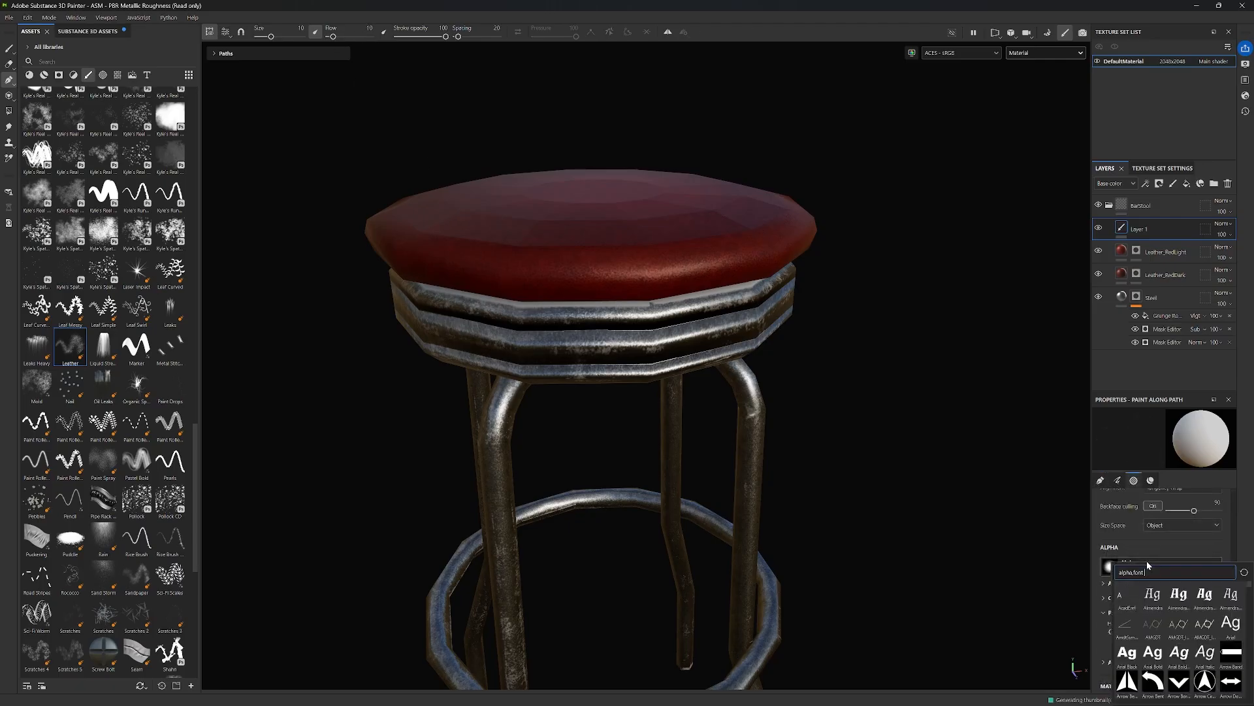
{"action": "type", "text": "leather"}
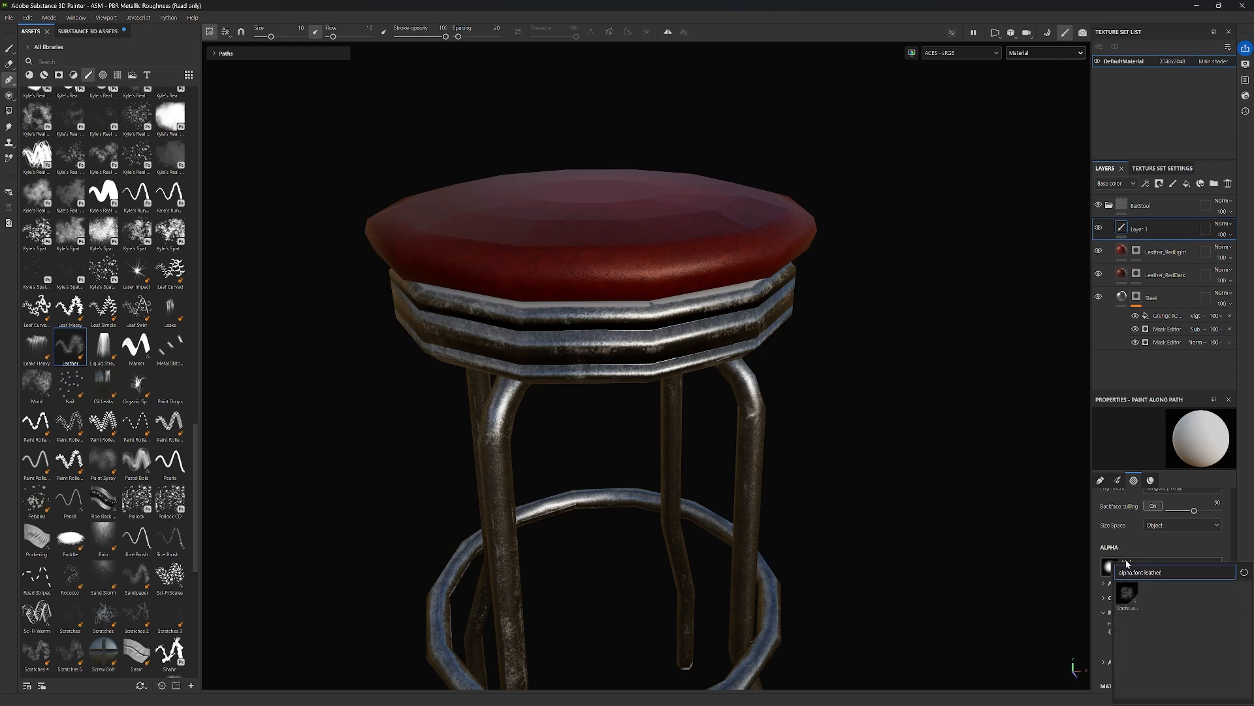
{"action": "left_click", "coordinate": [1127, 596]}
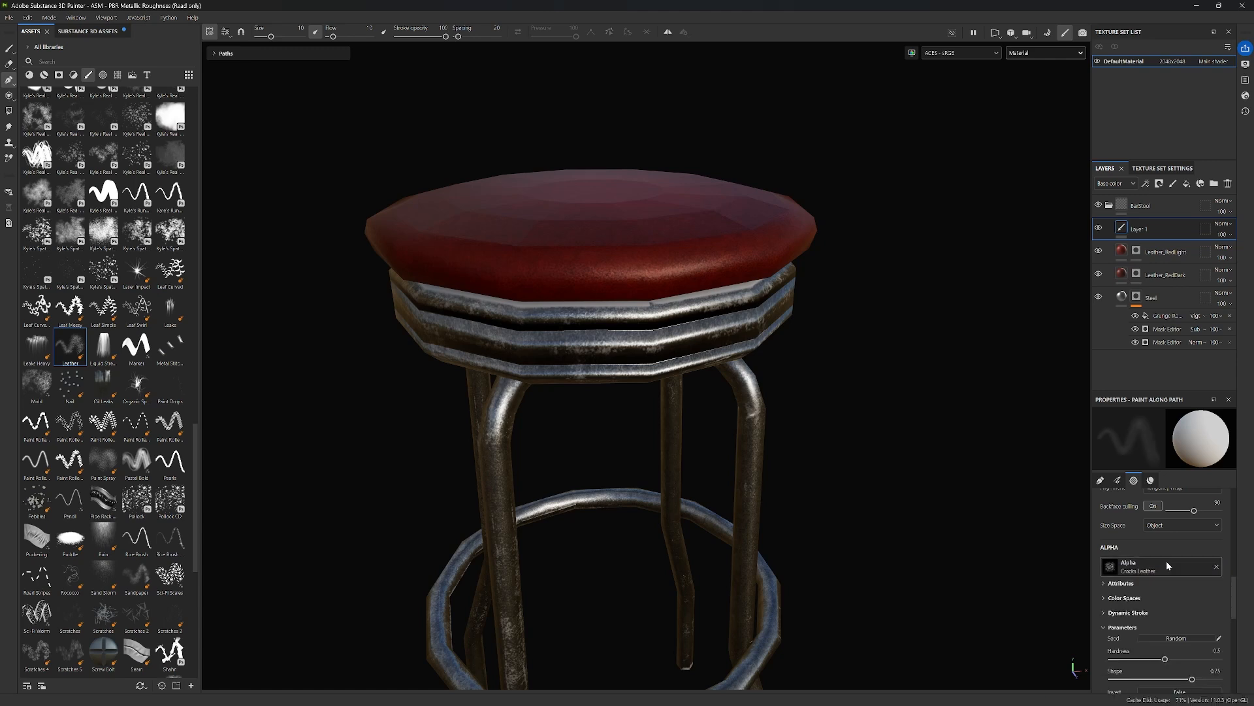
Try the Cracks Leather alpha on a short path along the seat's front edge, then undo the path.
{"action": "left_click", "coordinate": [509, 281]}
{"action": "left_click", "coordinate": [652, 279]}
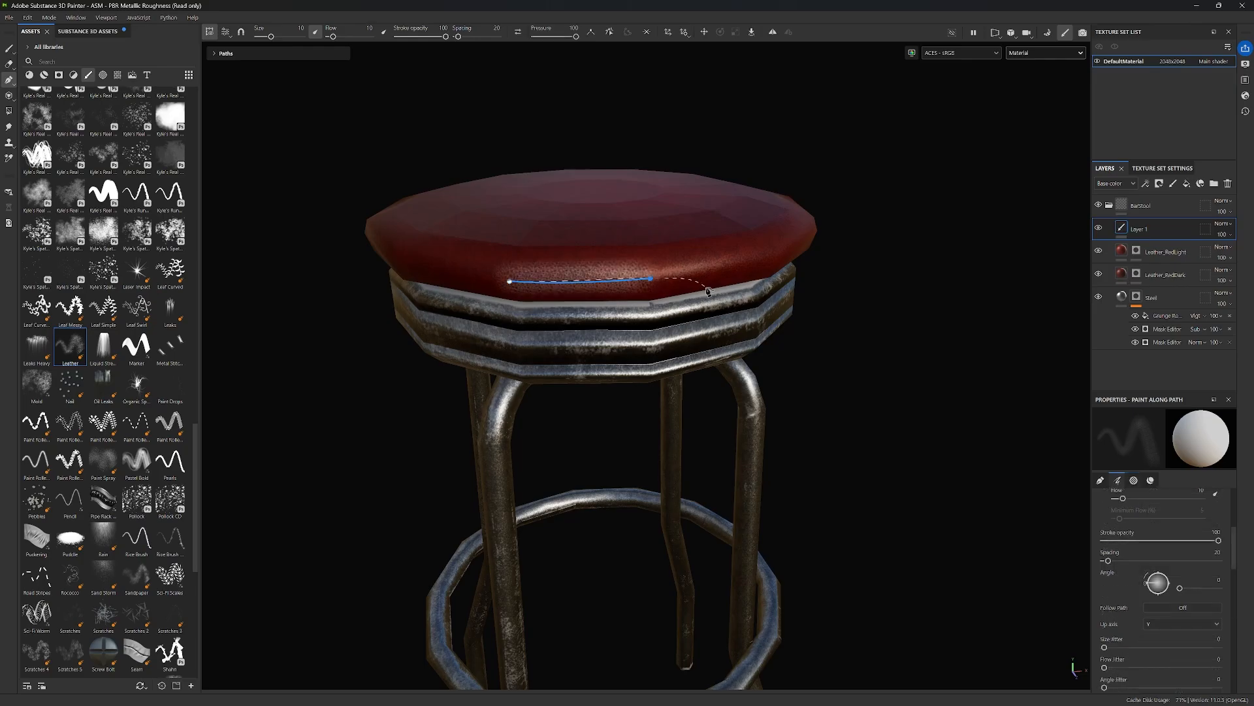
{"action": "scroll", "coordinate": [603, 284], "scroll_direction": "up", "scroll_amount": 3}
{"action": "scroll", "coordinate": [602, 285], "scroll_direction": "up", "scroll_amount": 2}
{"action": "scroll", "coordinate": [602, 286], "scroll_direction": "down", "scroll_amount": 4}
{"action": "key", "text": "ctrl+z"}
{"action": "key", "text": "ctrl+z"}
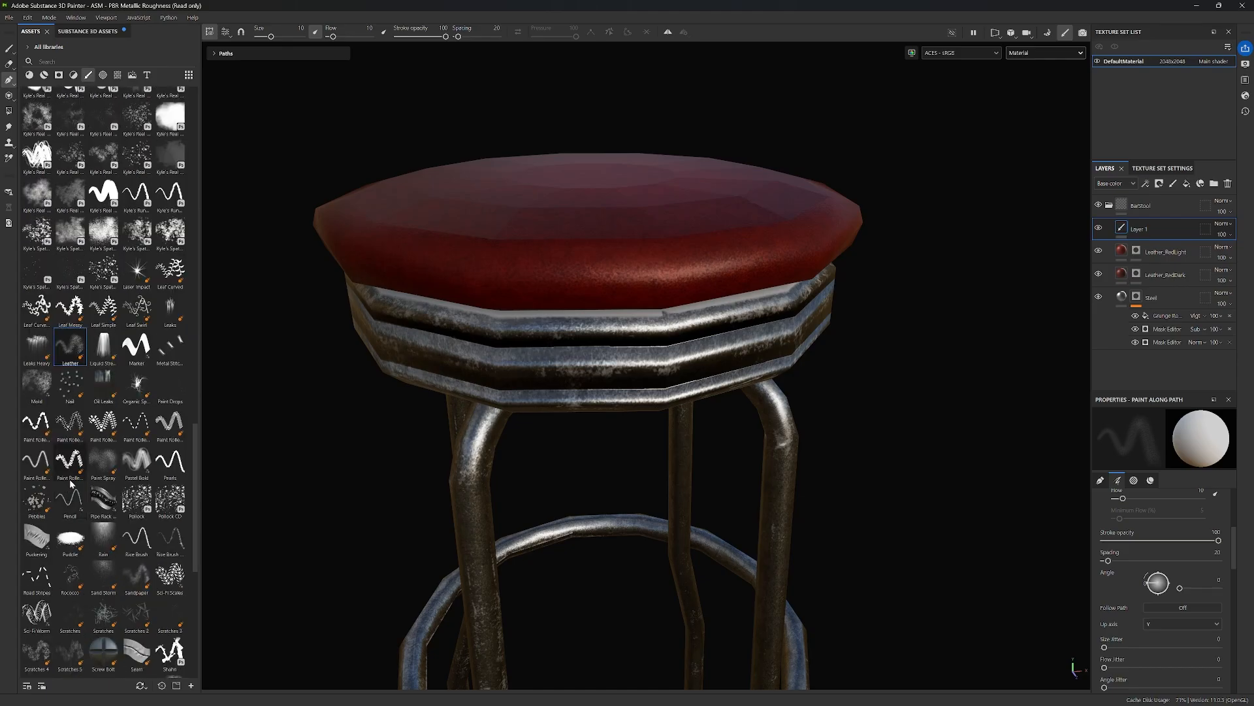
Browse back through the brush library and select the Dirt 1 brush for the path.
{"action": "scroll", "coordinate": [142, 331], "scroll_direction": "up", "scroll_amount": 2}
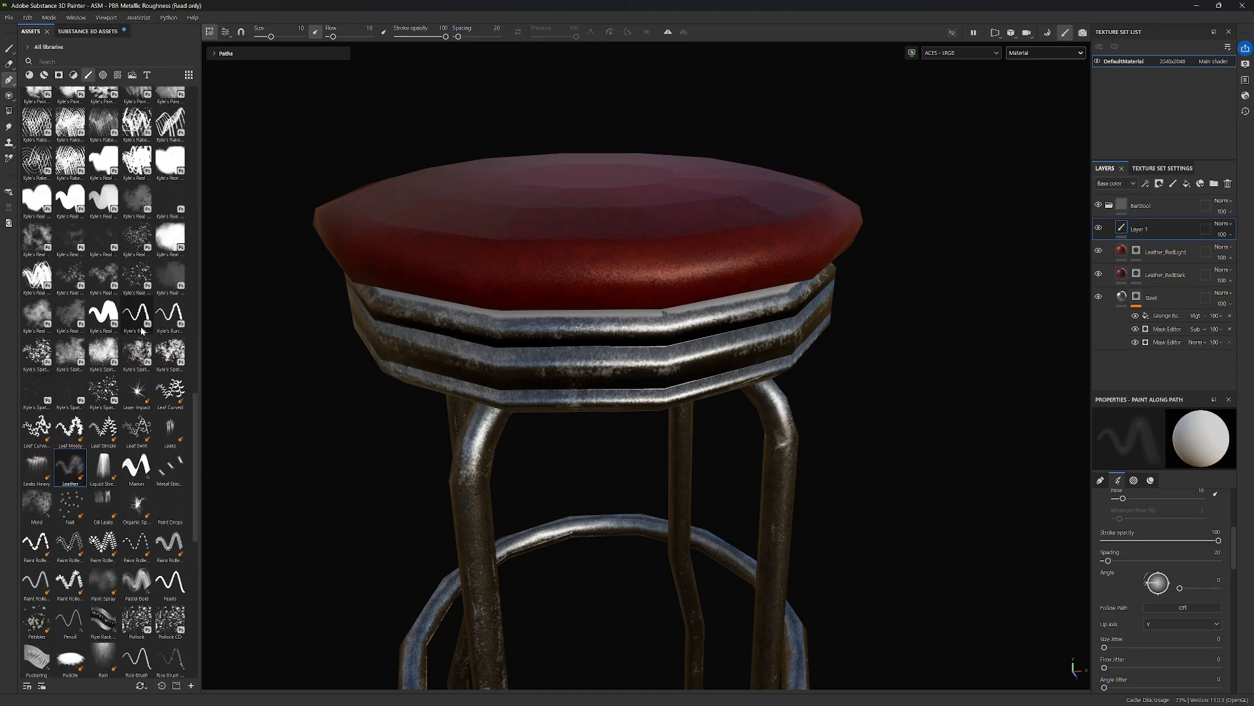
{"action": "scroll", "coordinate": [142, 331], "scroll_direction": "up", "scroll_amount": 6}
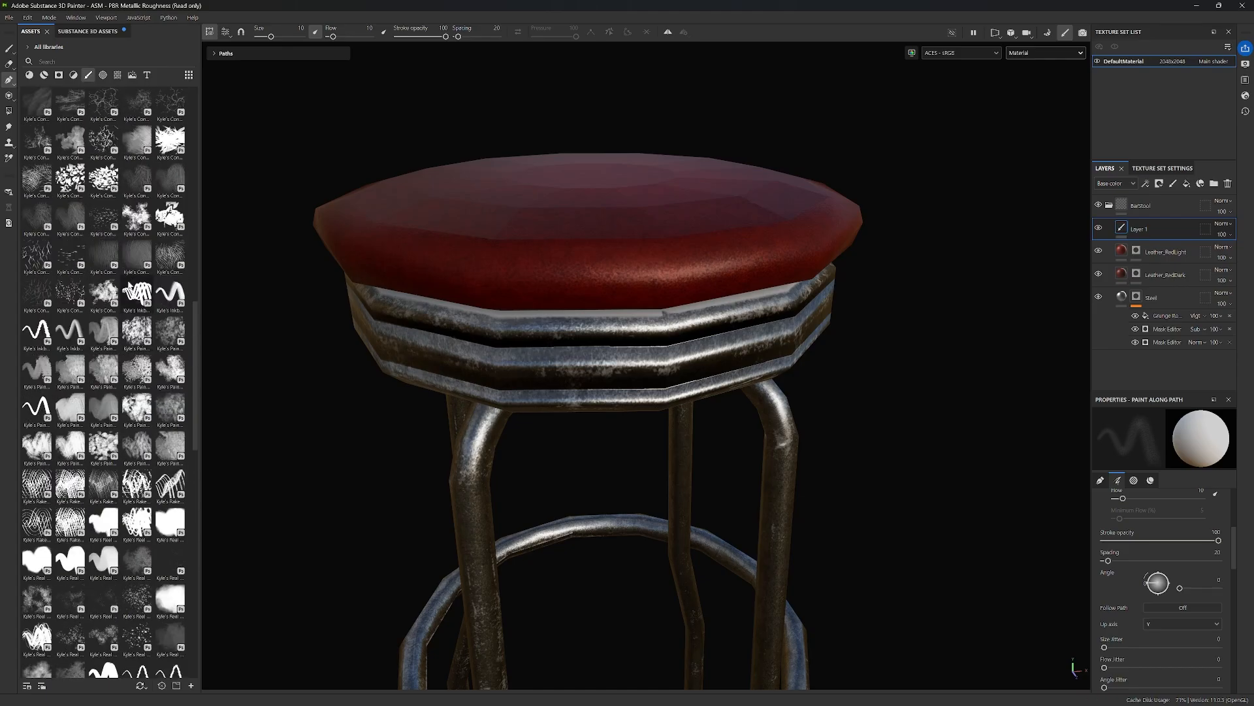
{"action": "scroll", "coordinate": [111, 286], "scroll_direction": "up", "scroll_amount": 10}
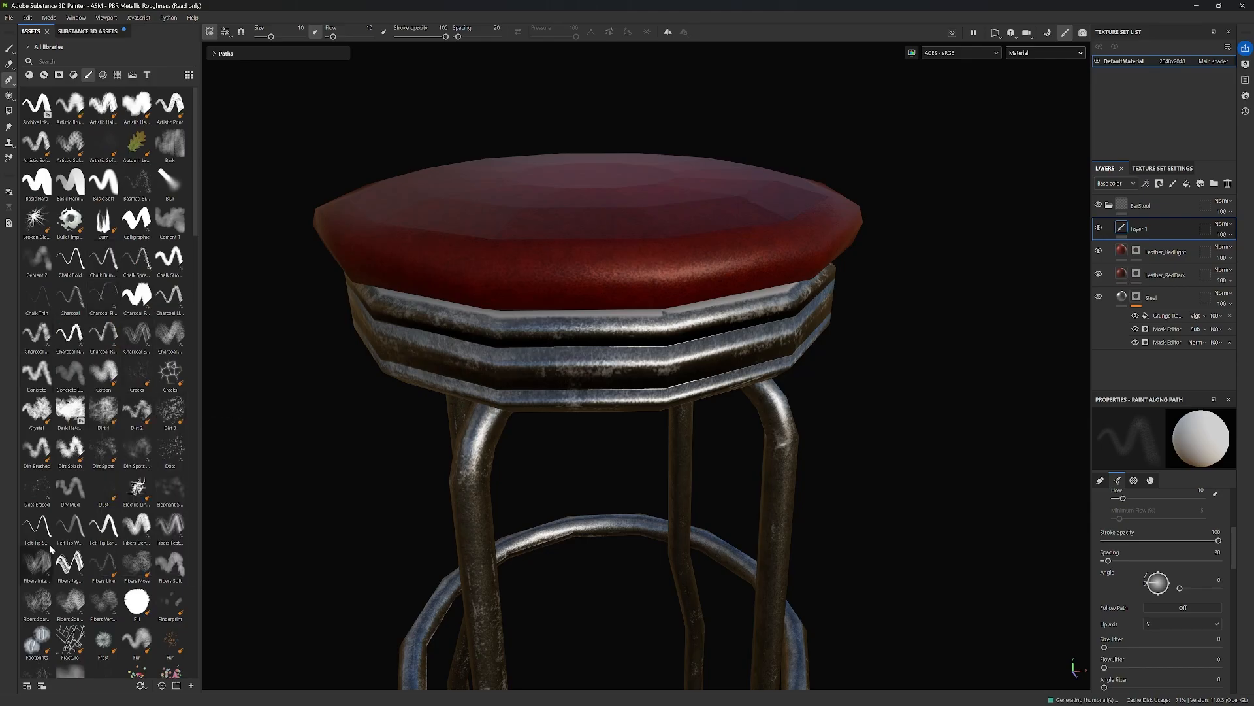
{"action": "left_click", "coordinate": [102, 414]}
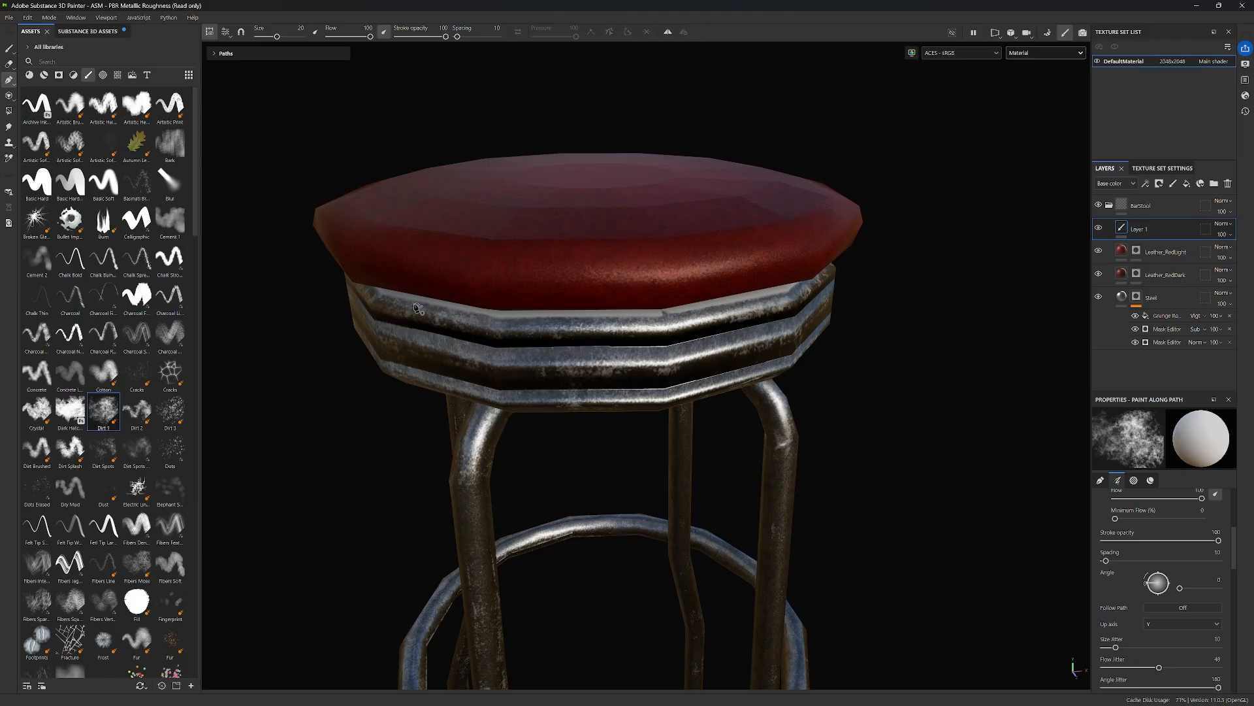
Try a two-point path with the unmodified Dirt 1 brush along the seat's front edge, then undo it.
{"action": "left_click", "coordinate": [486, 283]}
{"action": "left_click", "coordinate": [656, 280]}
{"action": "key", "text": "ctrl+z"}
{"action": "key", "text": "ctrl+z"}
Tune the Dirt 1 brush to size 8.57, flow 10 and stroke opacity 61, testing it on the seat's edge.
{"action": "left_click_drag", "start_coordinate": [278, 37], "coordinate": [270, 38]}
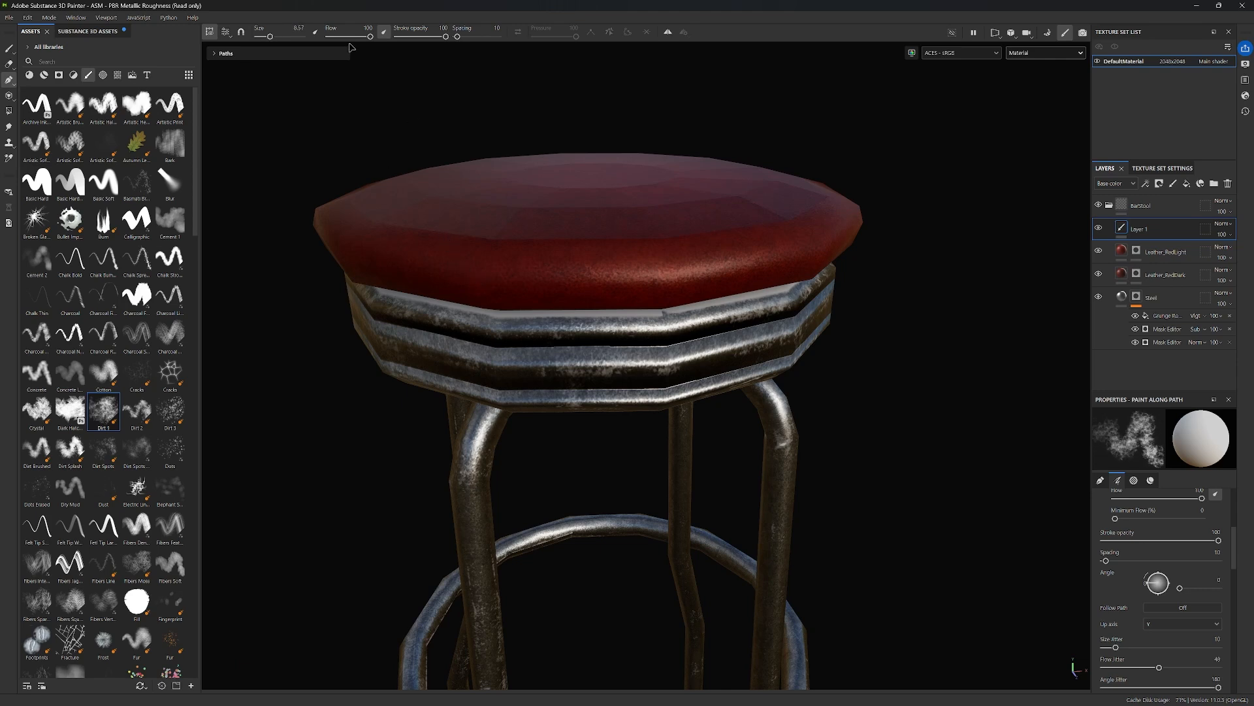
{"action": "left_click_drag", "start_coordinate": [369, 37], "coordinate": [333, 38]}
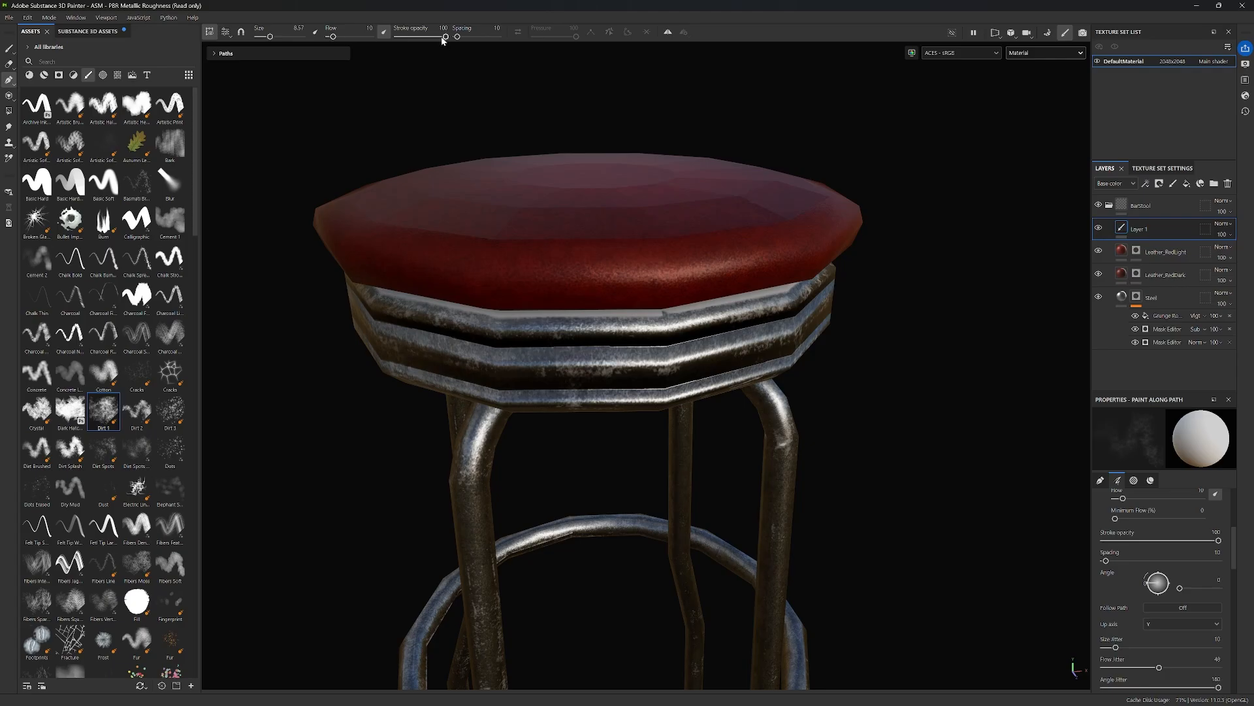
{"action": "left_click_drag", "start_coordinate": [446, 38], "coordinate": [413, 37]}
{"action": "left_click", "coordinate": [486, 277]}
{"action": "left_click", "coordinate": [656, 275]}
{"action": "key", "text": "ctrl+z"}
{"action": "key", "text": "ctrl+z"}
{"action": "left_click_drag", "start_coordinate": [413, 37], "coordinate": [427, 37]}
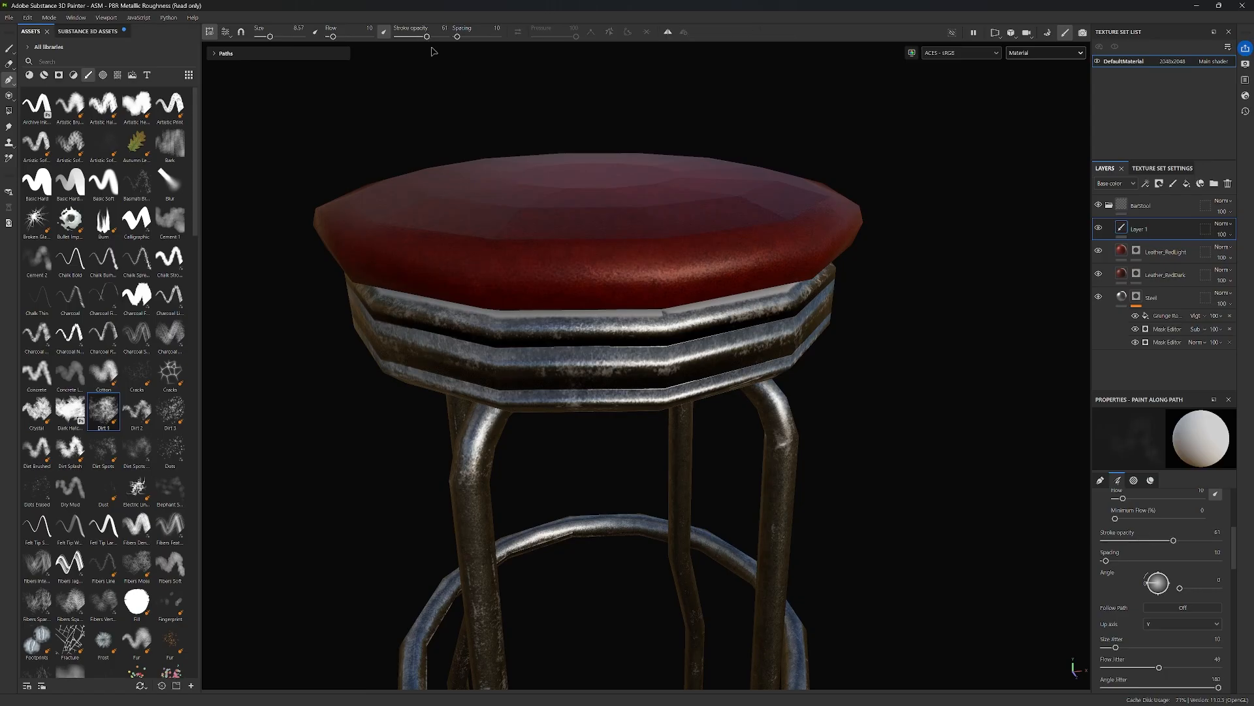
Try two short paths along the seat's front edge at stroke opacity 61, undoing each one.
{"action": "left_click", "coordinate": [488, 279]}
{"action": "left_click", "coordinate": [662, 277]}
{"action": "key", "text": "ctrl+z"}
{"action": "key", "text": "ctrl+z"}
{"action": "left_click", "coordinate": [488, 285]}
{"action": "left_click", "coordinate": [667, 285]}
{"action": "key", "text": "ctrl+z"}
{"action": "key", "text": "ctrl+z"}
Lower the stroke opacity to 51 and test it with a short path on the seat's edge, then undo the path.
{"action": "left_click_drag", "start_coordinate": [428, 38], "coordinate": [422, 38]}
{"action": "left_click", "coordinate": [481, 271]}
{"action": "left_click", "coordinate": [659, 286]}
{"action": "key", "text": "ctrl+z"}
{"action": "key", "text": "ctrl+z"}
Enlarge the brush to about size 15.25 and start a dirt path with three points along the seat's front edge.
{"action": "left_click", "coordinate": [274, 38]}
{"action": "left_click", "coordinate": [479, 275]}
{"action": "left_click", "coordinate": [655, 280]}
{"action": "scroll", "coordinate": [725, 169], "scroll_direction": "down", "scroll_amount": 2}
{"action": "mouse_move", "coordinate": [788, 153]}
{"action": "left_mouse_down", "text": "alt"}
{"action": "mouse_move", "coordinate": [823, 167]}
{"action": "mouse_move", "coordinate": [825, 285]}
{"action": "mouse_move", "coordinate": [810, 246]}
{"action": "mouse_move", "coordinate": [826, 261]}
{"action": "left_mouse_up", "text": "alt"}
{"action": "left_click", "coordinate": [731, 347]}
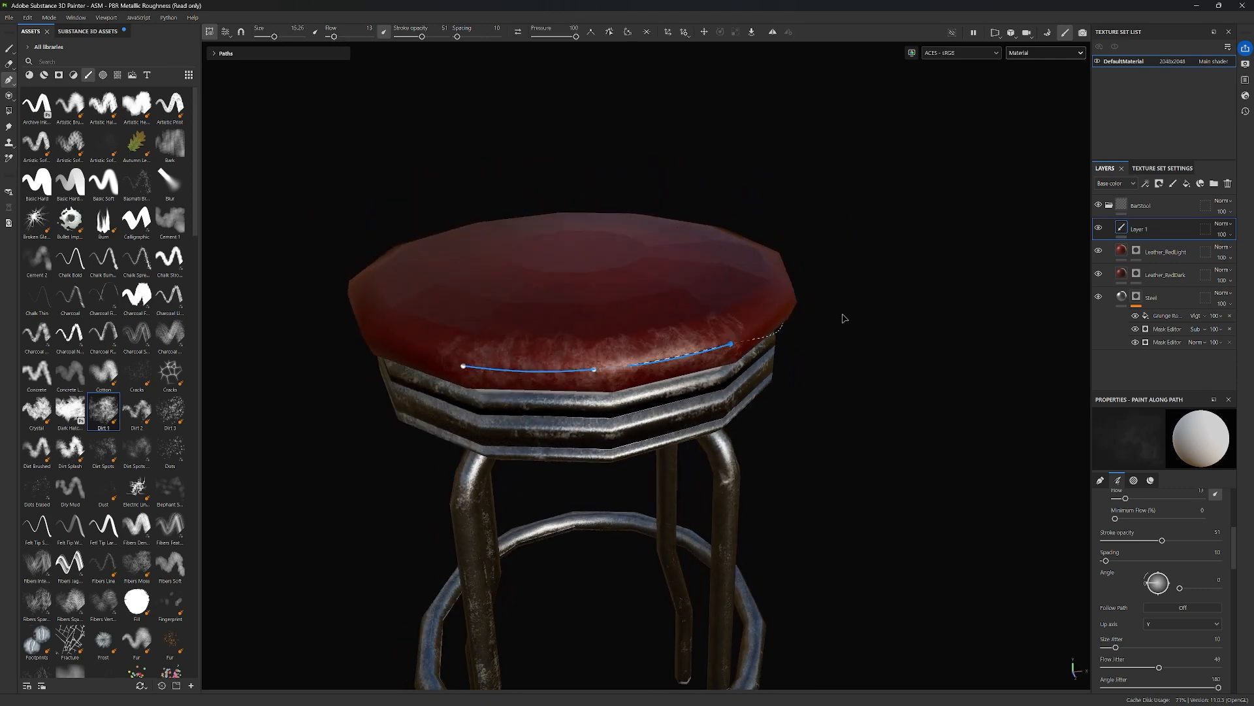
Continue the dirt path point by point around the whole rim of the seat and close it into a loop.
{"action": "left_click_drag", "start_coordinate": [843, 319], "coordinate": [781, 299], "text": "alt"}
{"action": "left_click", "coordinate": [676, 362]}
{"action": "mouse_move", "coordinate": [849, 378]}
{"action": "left_mouse_down", "text": "alt"}
{"action": "mouse_move", "coordinate": [646, 350]}
{"action": "mouse_move", "coordinate": [577, 388]}
{"action": "mouse_move", "coordinate": [516, 375]}
{"action": "left_mouse_up", "text": "alt"}
{"action": "left_click", "coordinate": [535, 374]}
{"action": "middle_click_drag", "start_coordinate": [562, 353], "coordinate": [695, 325], "text": "alt"}
{"action": "left_click", "coordinate": [344, 414]}
{"action": "mouse_move", "coordinate": [752, 366]}
{"action": "left_mouse_down", "text": "alt"}
{"action": "mouse_move", "coordinate": [719, 361]}
{"action": "mouse_move", "coordinate": [666, 395]}
{"action": "left_mouse_up", "text": "alt"}
{"action": "left_click", "coordinate": [404, 472]}
{"action": "left_click_drag", "start_coordinate": [596, 418], "coordinate": [700, 243], "text": "alt"}
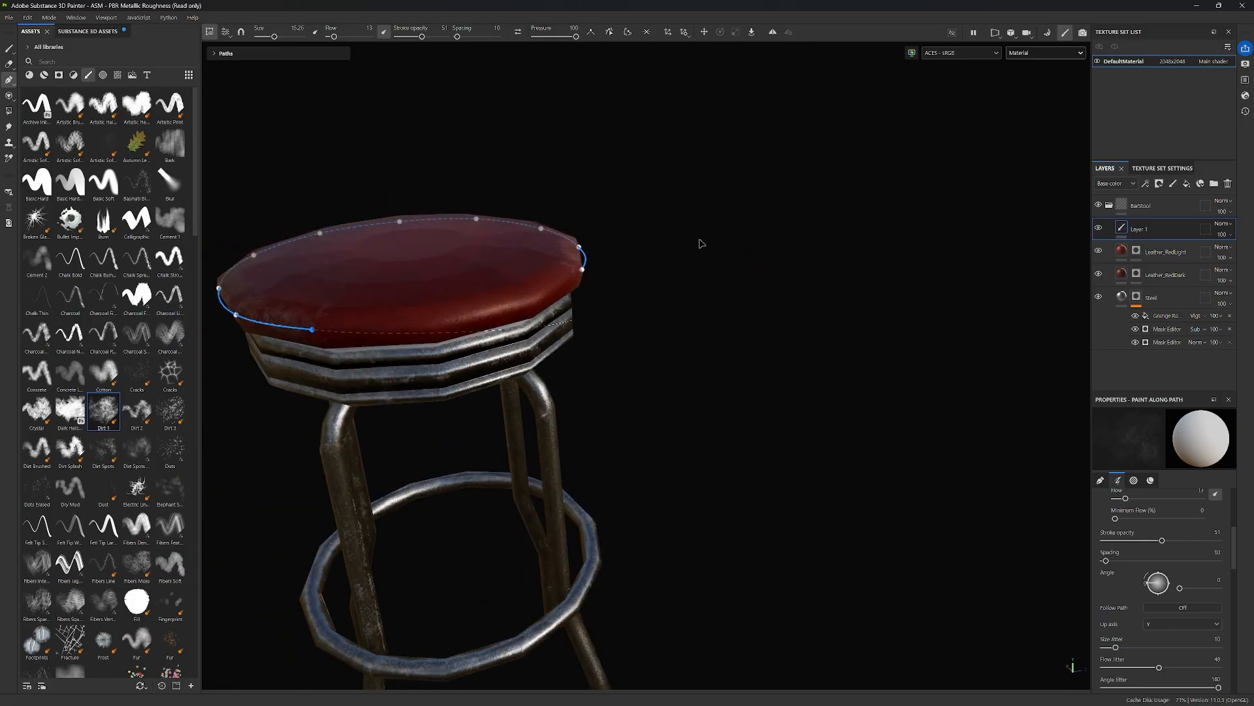
{"action": "left_click_drag", "start_coordinate": [522, 312], "coordinate": [504, 302], "text": "alt"}
{"action": "mouse_move", "coordinate": [706, 244]}
{"action": "left_mouse_down", "text": "alt"}
{"action": "mouse_move", "coordinate": [532, 370]}
{"action": "mouse_move", "coordinate": [734, 392]}
{"action": "left_mouse_up", "text": "alt"}
{"action": "right_click", "coordinate": [733, 392]}
{"action": "mouse_move", "coordinate": [619, 439]}
{"action": "left_mouse_down", "text": "alt"}
{"action": "mouse_move", "coordinate": [821, 415]}
{"action": "mouse_move", "coordinate": [809, 412]}
{"action": "left_mouse_up", "text": "alt"}
Set the dirt path's base color to a muted tan with a hue of 0.068.
{"action": "scroll", "coordinate": [1173, 542], "scroll_direction": "up", "scroll_amount": 3}
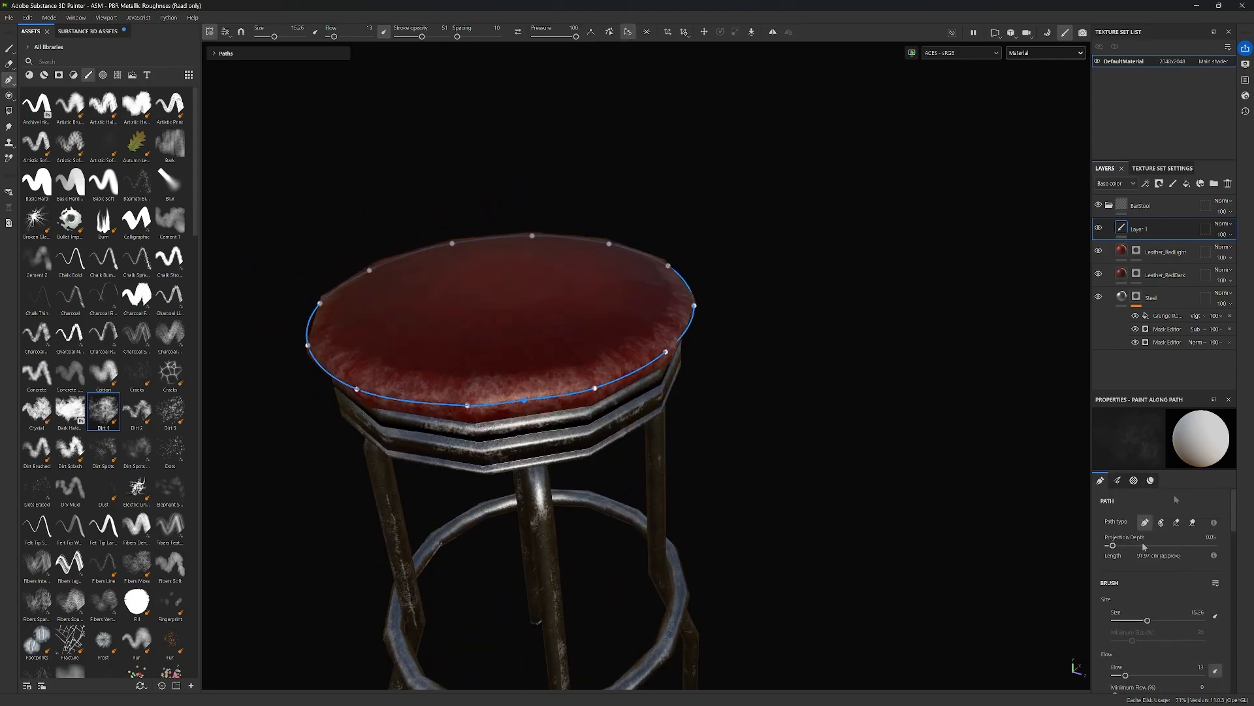
{"action": "scroll", "coordinate": [1176, 523], "scroll_direction": "down", "scroll_amount": 10}
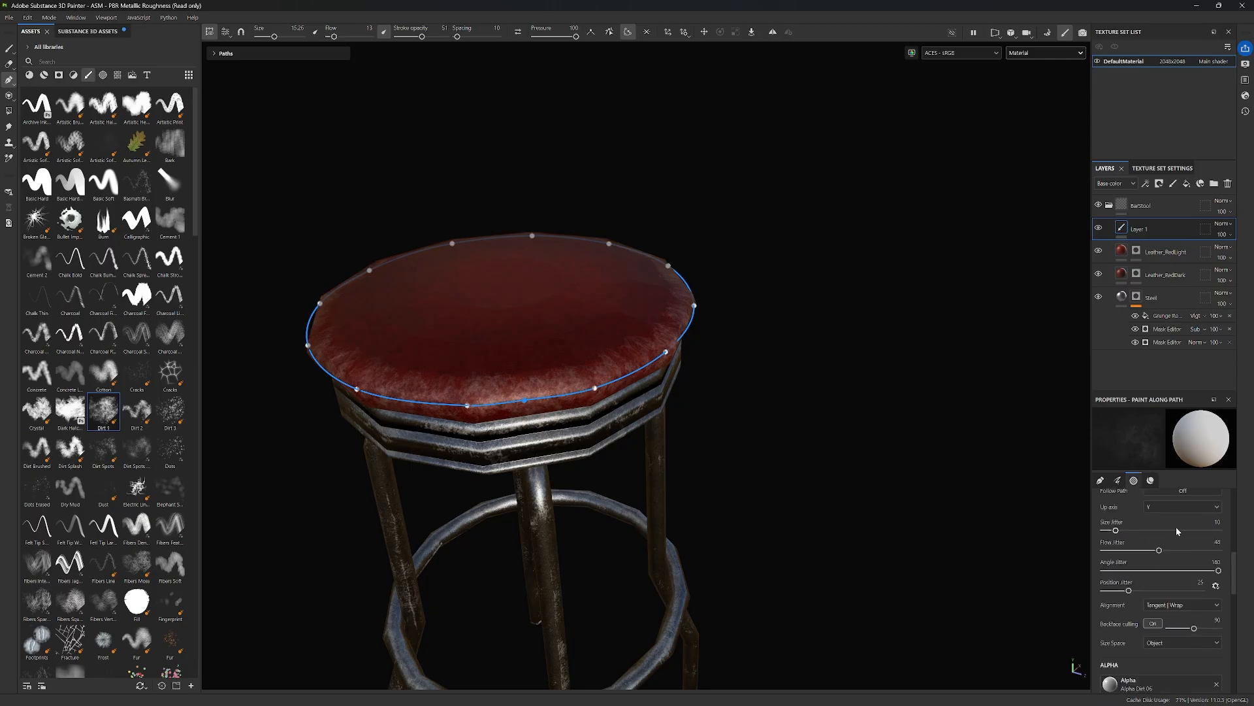
{"action": "scroll", "coordinate": [1176, 526], "scroll_direction": "down", "scroll_amount": 5}
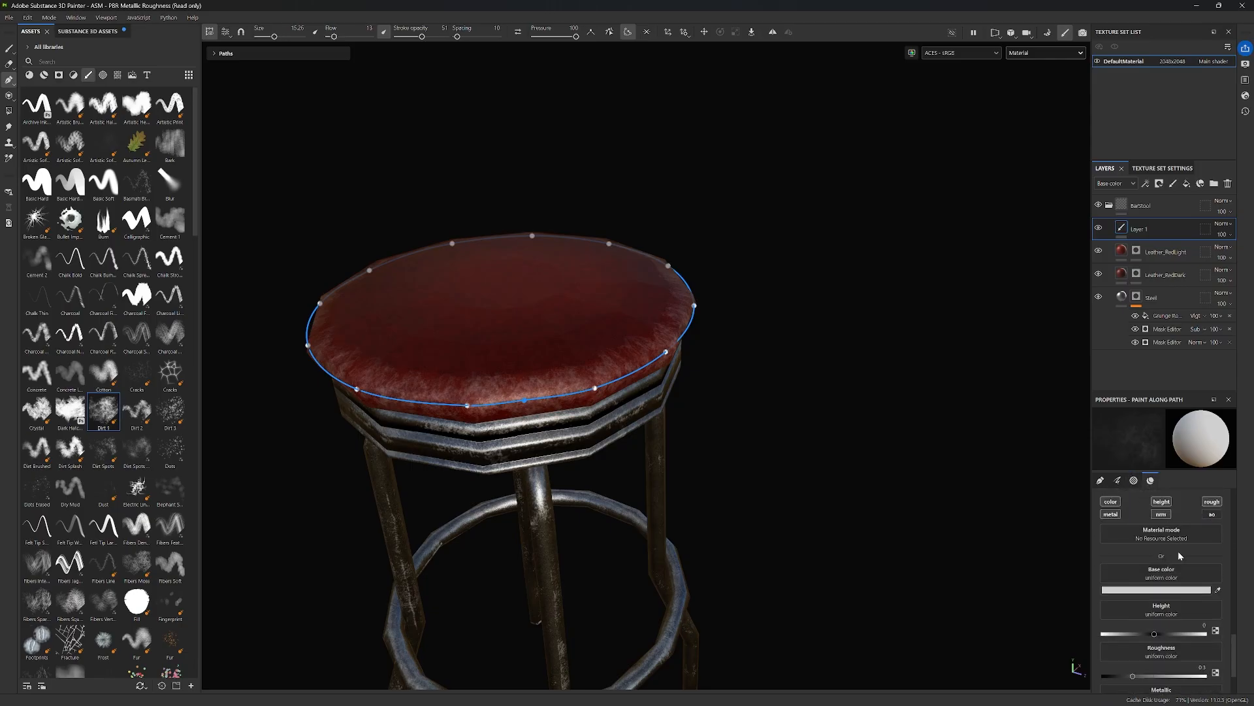
{"action": "left_click", "coordinate": [1166, 590]}
{"action": "left_click_drag", "start_coordinate": [1070, 504], "coordinate": [1070, 521]}
{"action": "left_click", "coordinate": [1007, 450]}
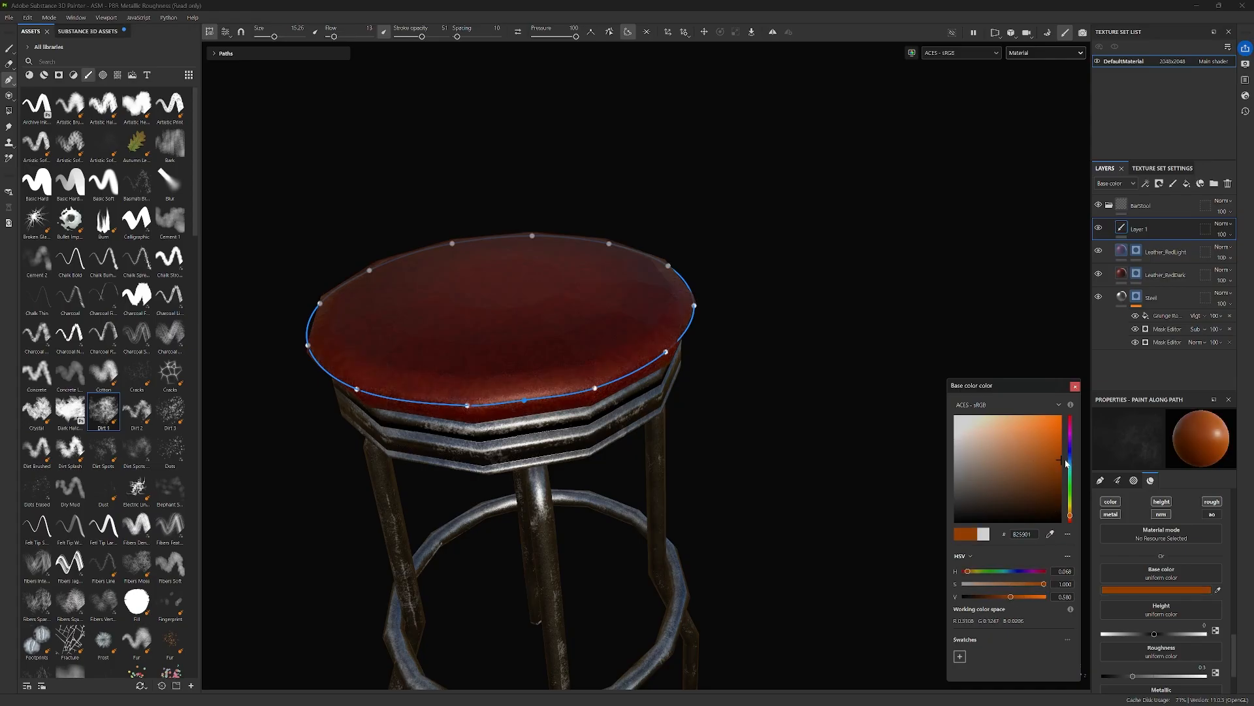
{"action": "mouse_move", "coordinate": [1007, 450]}
{"action": "left_mouse_down"}
{"action": "mouse_move", "coordinate": [1011, 469]}
{"action": "mouse_move", "coordinate": [997, 450]}
{"action": "left_mouse_up"}
{"action": "left_click", "coordinate": [759, 230]}
{"action": "left_click_drag", "start_coordinate": [755, 278], "coordinate": [613, 300], "text": "alt"}
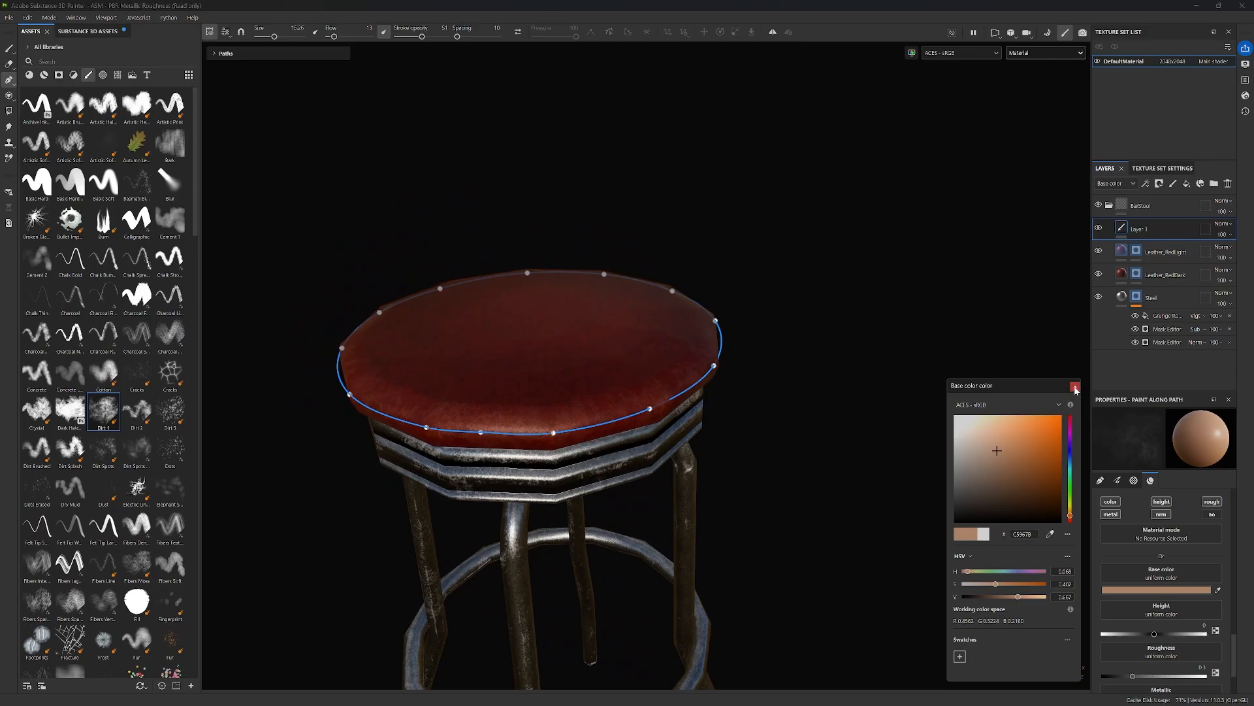
{"action": "left_click", "coordinate": [1074, 387]}
Raise the dirt alpha's hardness to 0.75 and check the worn edge around the seat.
{"action": "scroll", "coordinate": [1189, 585], "scroll_direction": "down", "scroll_amount": 3}
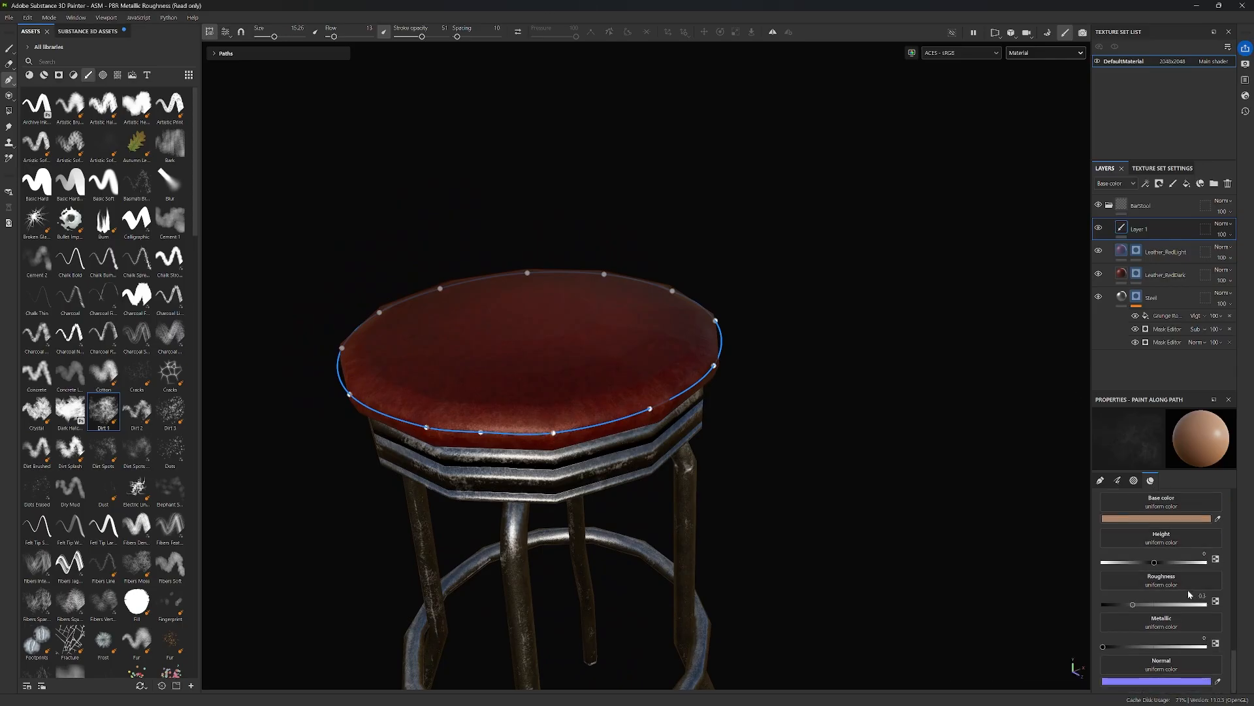
{"action": "scroll", "coordinate": [1191, 588], "scroll_direction": "down", "scroll_amount": 5}
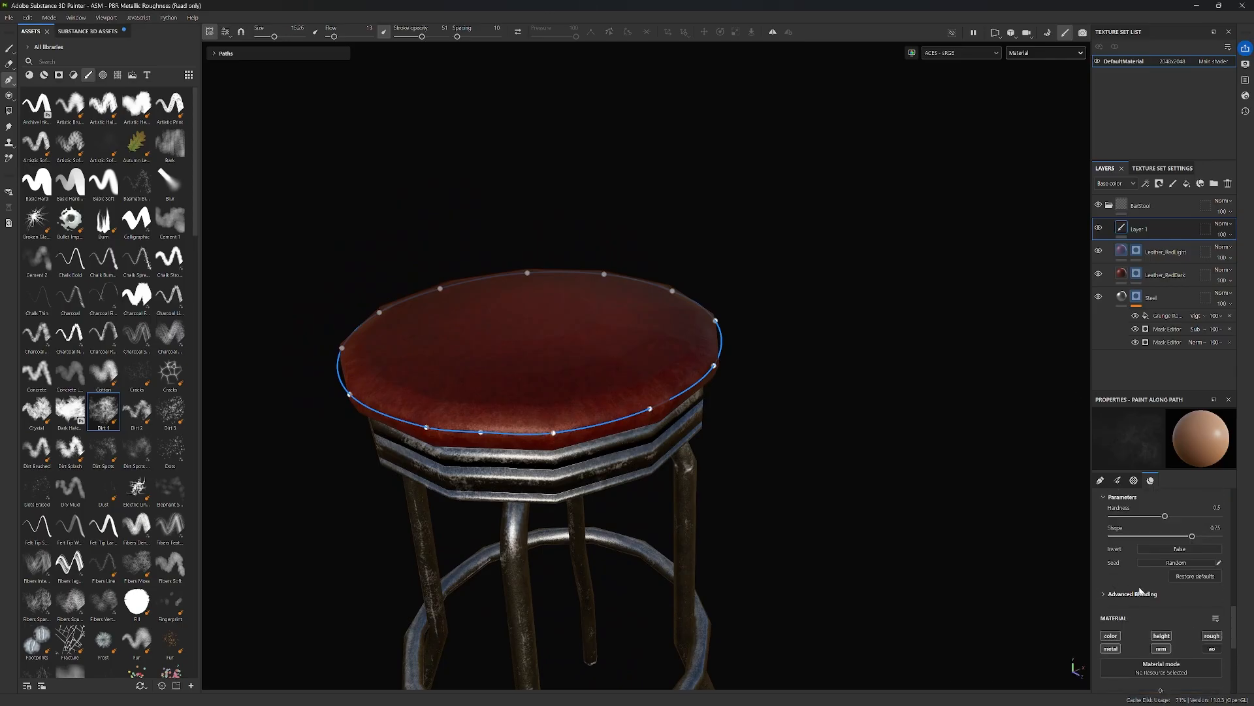
{"action": "scroll", "coordinate": [1143, 588], "scroll_direction": "up", "scroll_amount": 2}
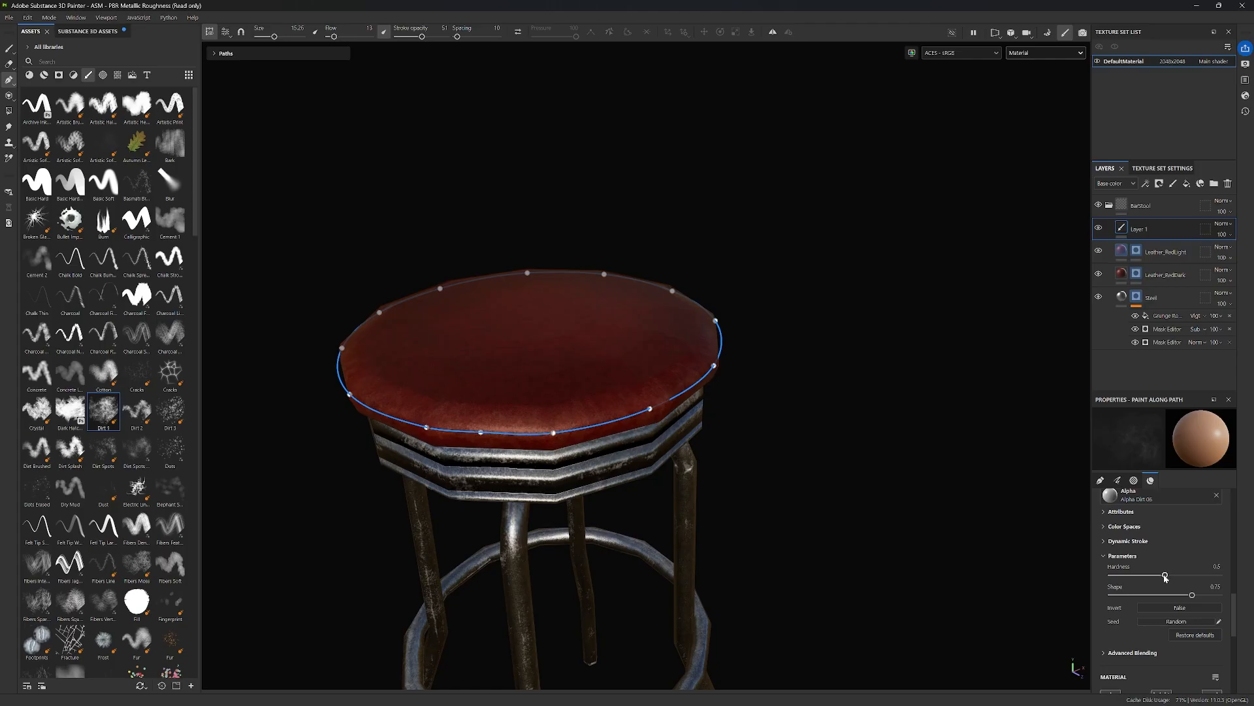
{"action": "mouse_move", "coordinate": [1165, 576]}
{"action": "left_mouse_down"}
{"action": "mouse_move", "coordinate": [1219, 574]}
{"action": "mouse_move", "coordinate": [1197, 575]}
{"action": "left_mouse_up"}
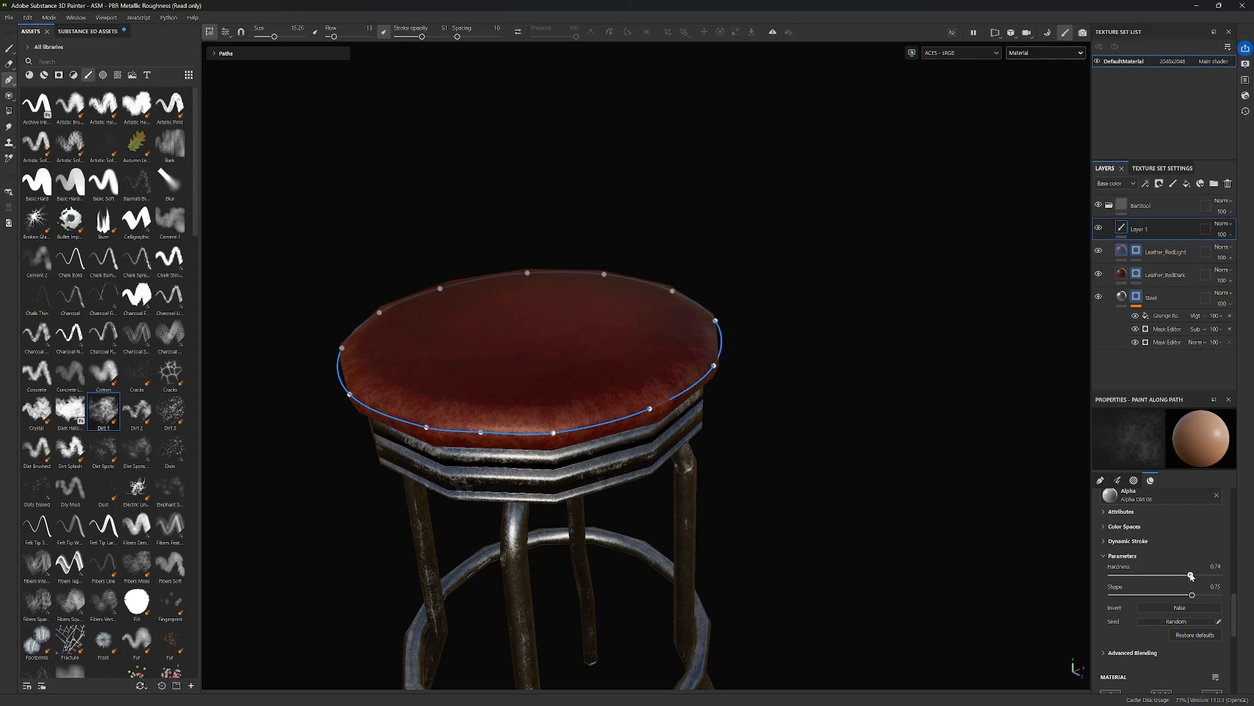
{"action": "left_click_drag", "start_coordinate": [820, 336], "coordinate": [442, 337], "text": "alt"}
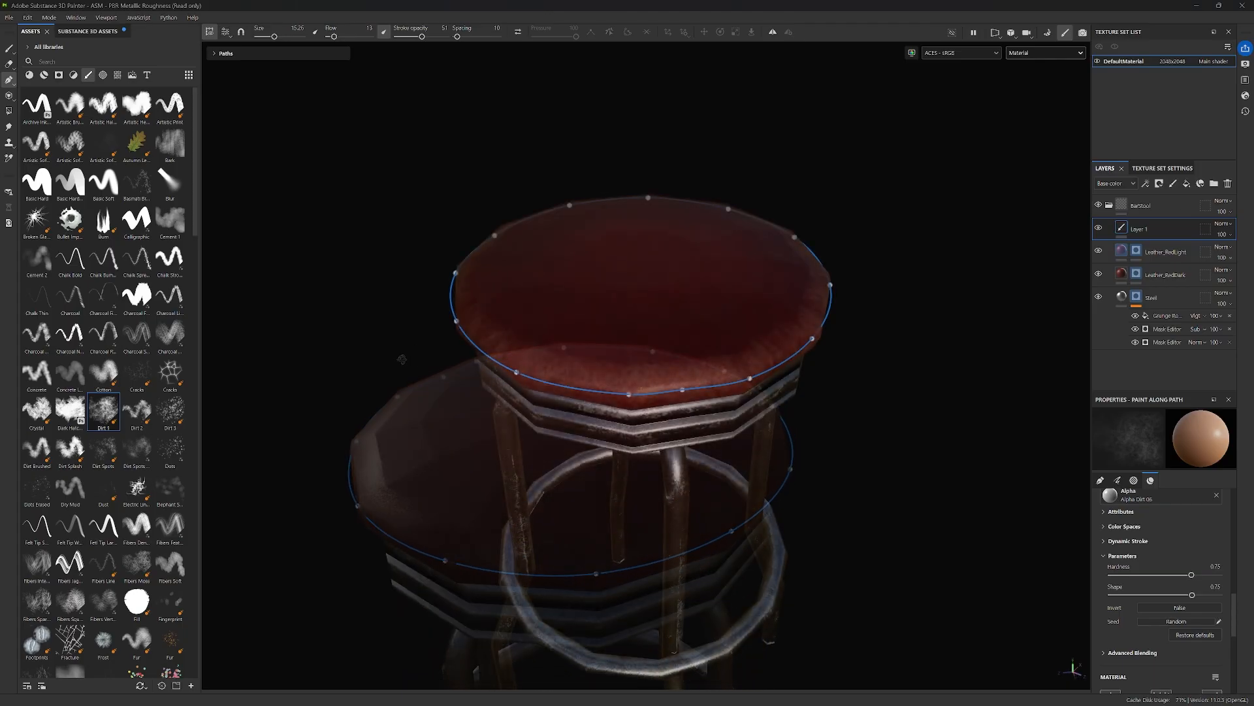
{"action": "scroll", "coordinate": [1144, 590], "scroll_direction": "up", "scroll_amount": 15}
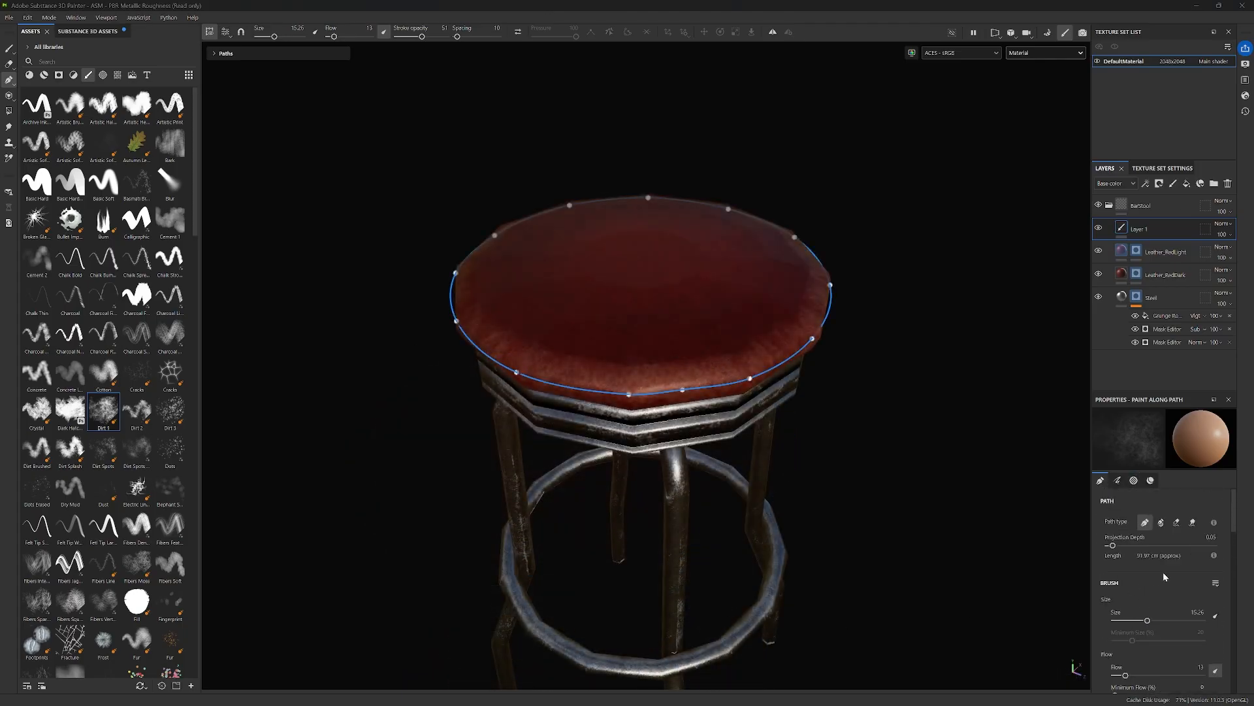
{"action": "scroll", "coordinate": [1163, 571], "scroll_direction": "down", "scroll_amount": 2}
{"action": "left_click_drag", "start_coordinate": [891, 377], "coordinate": [850, 390], "text": "alt"}
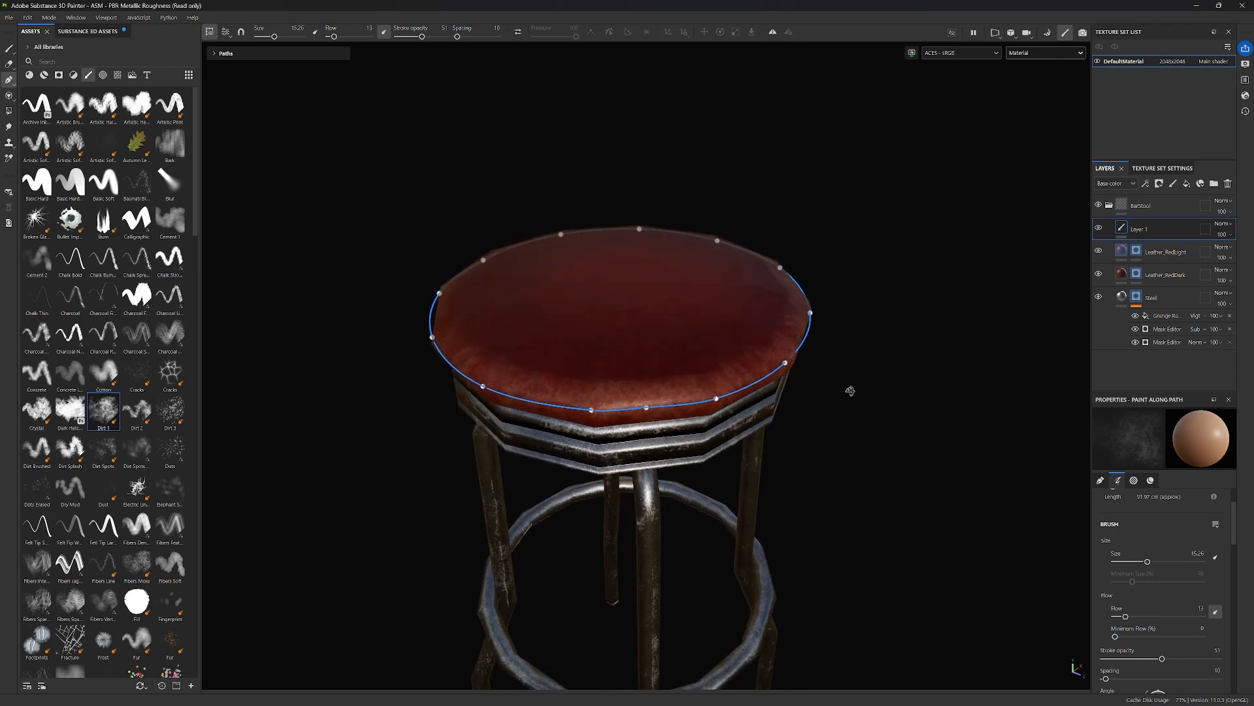
Increase the size of the seat-edge path's brush to about 18 and set its flow to 10.
{"action": "left_click_drag", "start_coordinate": [1149, 563], "coordinate": [1151, 564]}
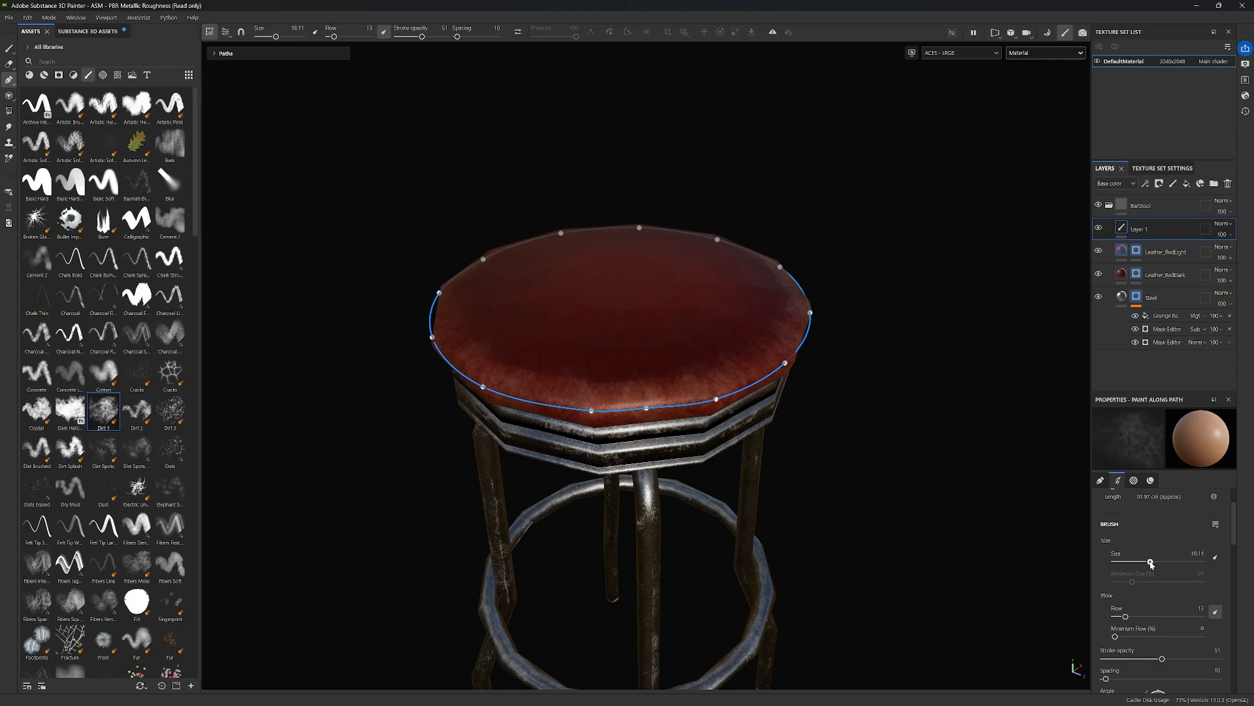
{"action": "left_click_drag", "start_coordinate": [924, 299], "coordinate": [896, 283], "text": "alt"}
{"action": "left_click_drag", "start_coordinate": [885, 210], "coordinate": [902, 313], "text": "alt"}
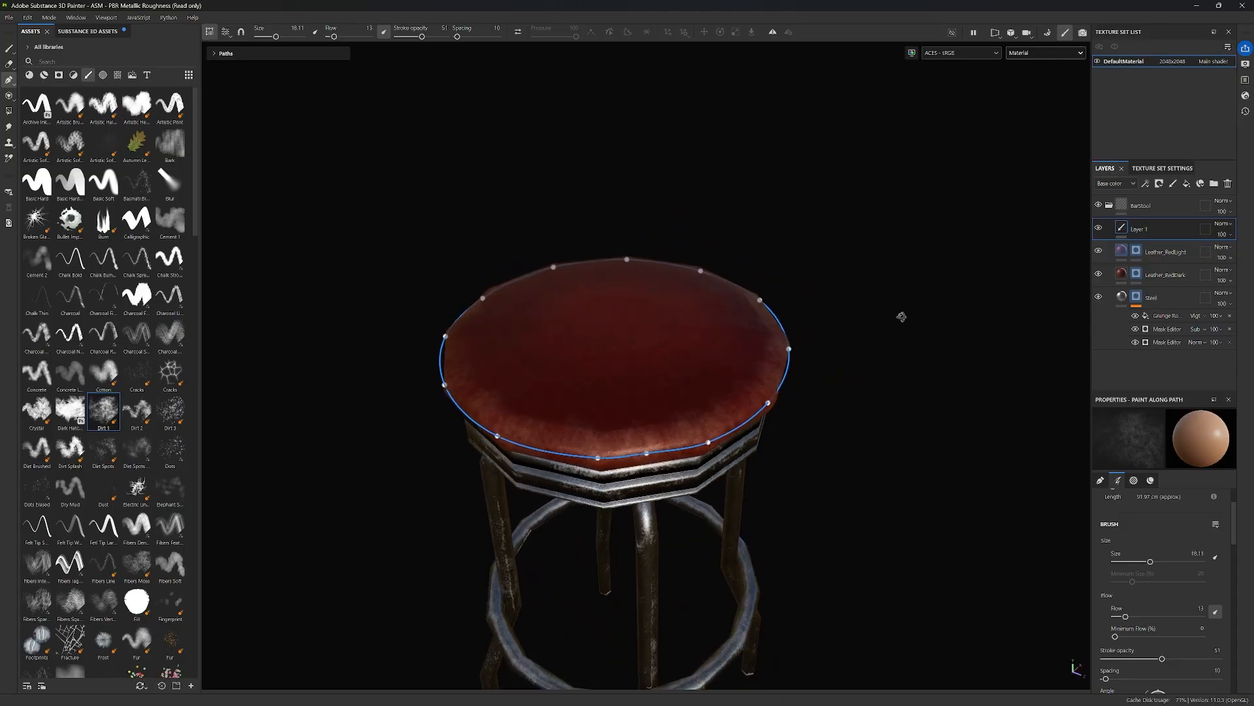
{"action": "scroll", "coordinate": [1184, 573], "scroll_direction": "down", "scroll_amount": 1}
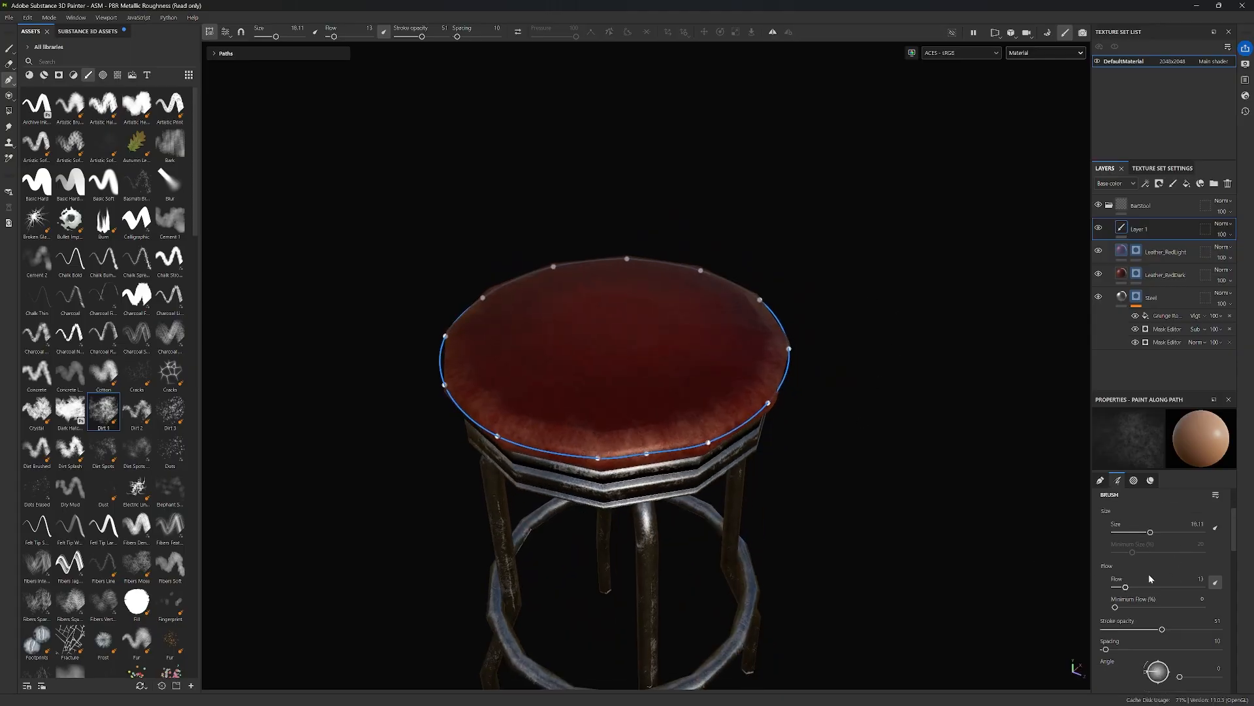
{"action": "left_click_drag", "start_coordinate": [1125, 587], "coordinate": [1130, 588]}
{"action": "left_click_drag", "start_coordinate": [1122, 587], "coordinate": [1125, 588]}
{"action": "left_click_drag", "start_coordinate": [856, 392], "coordinate": [898, 517], "text": "alt"}
{"action": "middle_click_drag", "start_coordinate": [898, 516], "coordinate": [837, 496], "text": "alt"}
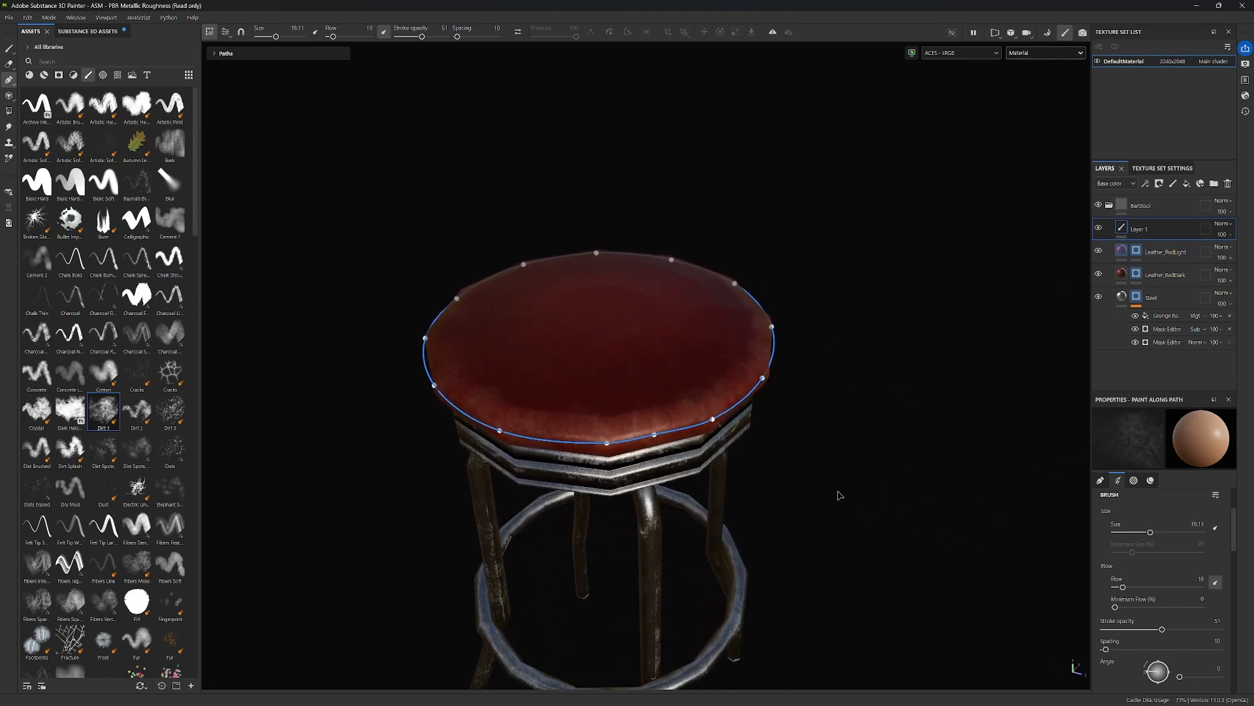
Set the stroke opacity of the seat-edge path to 50.
{"action": "scroll", "coordinate": [1178, 573], "scroll_direction": "down", "scroll_amount": 1}
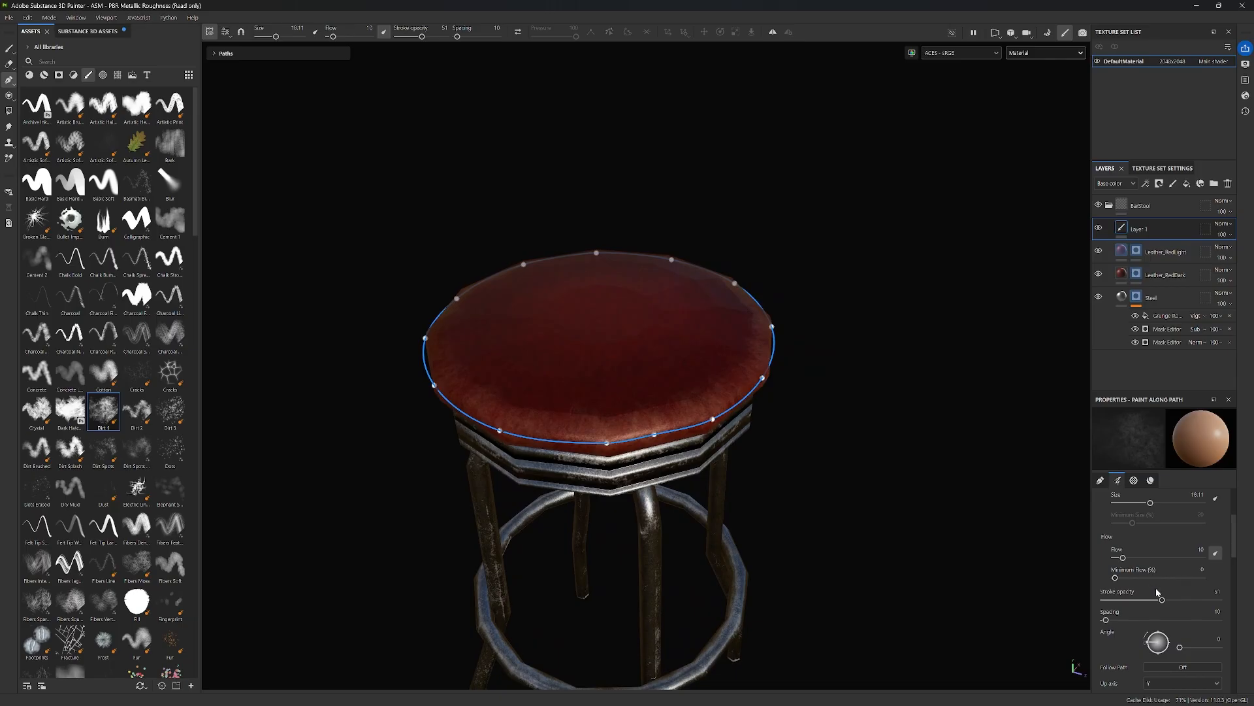
{"action": "scroll", "coordinate": [1179, 581], "scroll_direction": "down", "scroll_amount": 1}
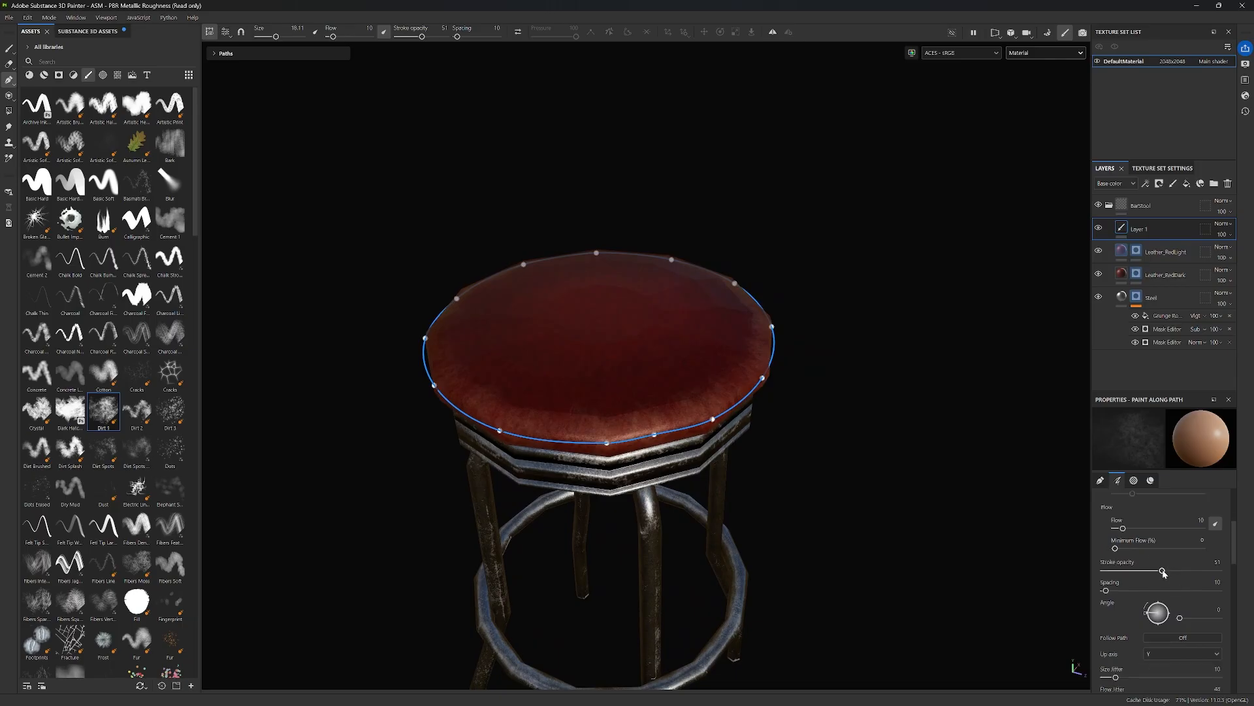
{"action": "mouse_move", "coordinate": [1163, 572]}
{"action": "left_mouse_down"}
{"action": "mouse_move", "coordinate": [1219, 572]}
{"action": "mouse_move", "coordinate": [1091, 564]}
{"action": "mouse_move", "coordinate": [1148, 570]}
{"action": "left_mouse_up"}
{"action": "key", "text": "Return"}
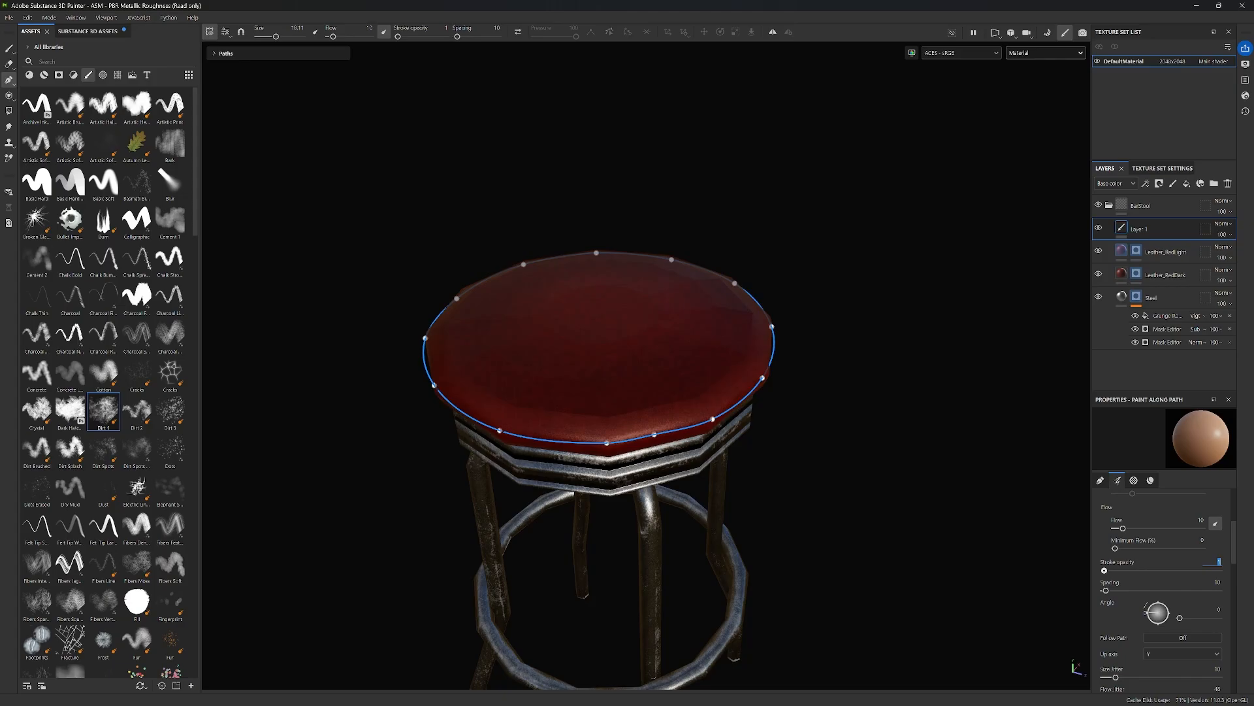
{"action": "key", "text": "Return"}
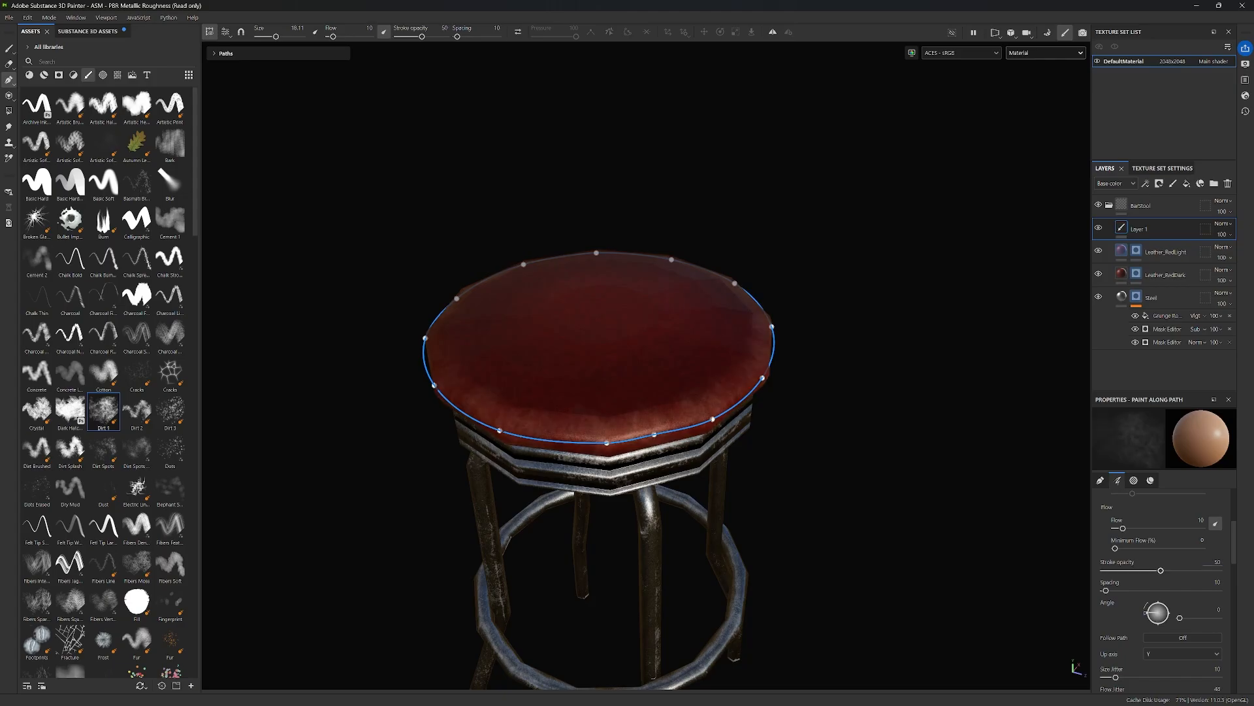
Try a wider brush spacing on the seat-edge path and undo it.
{"action": "scroll", "coordinate": [1206, 555], "scroll_direction": "down", "scroll_amount": 1}
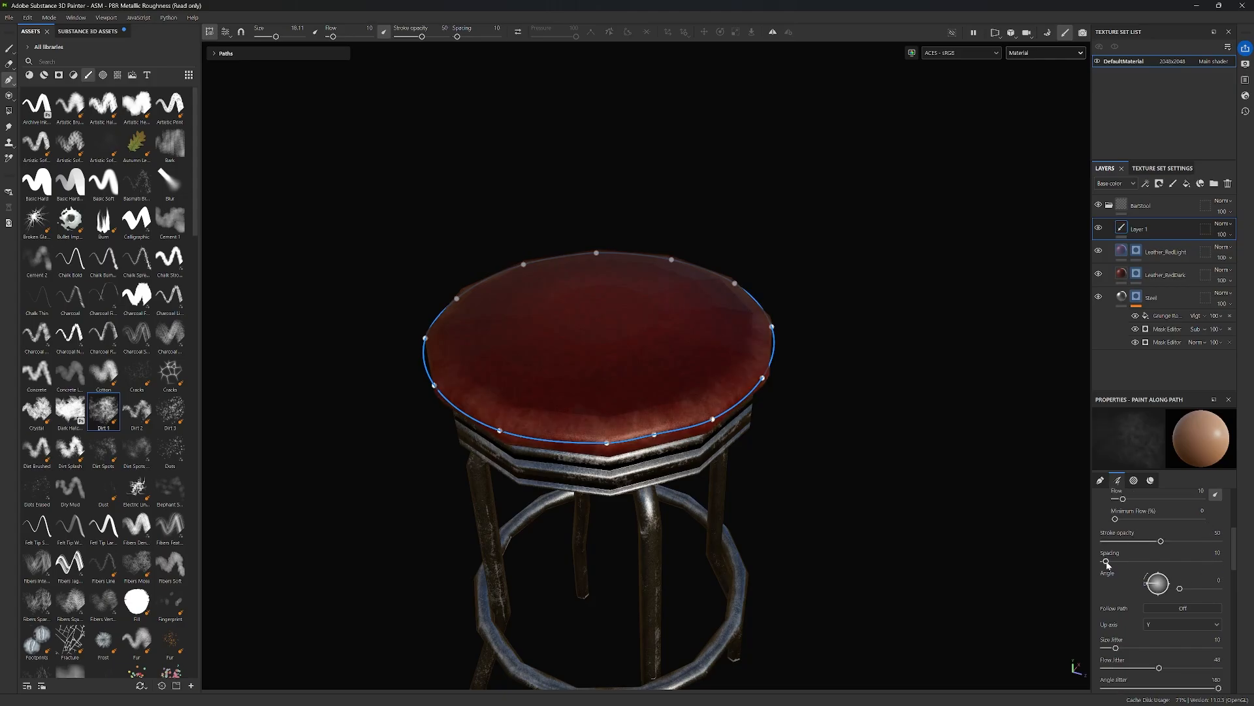
{"action": "left_click_drag", "start_coordinate": [1106, 562], "coordinate": [1123, 563]}
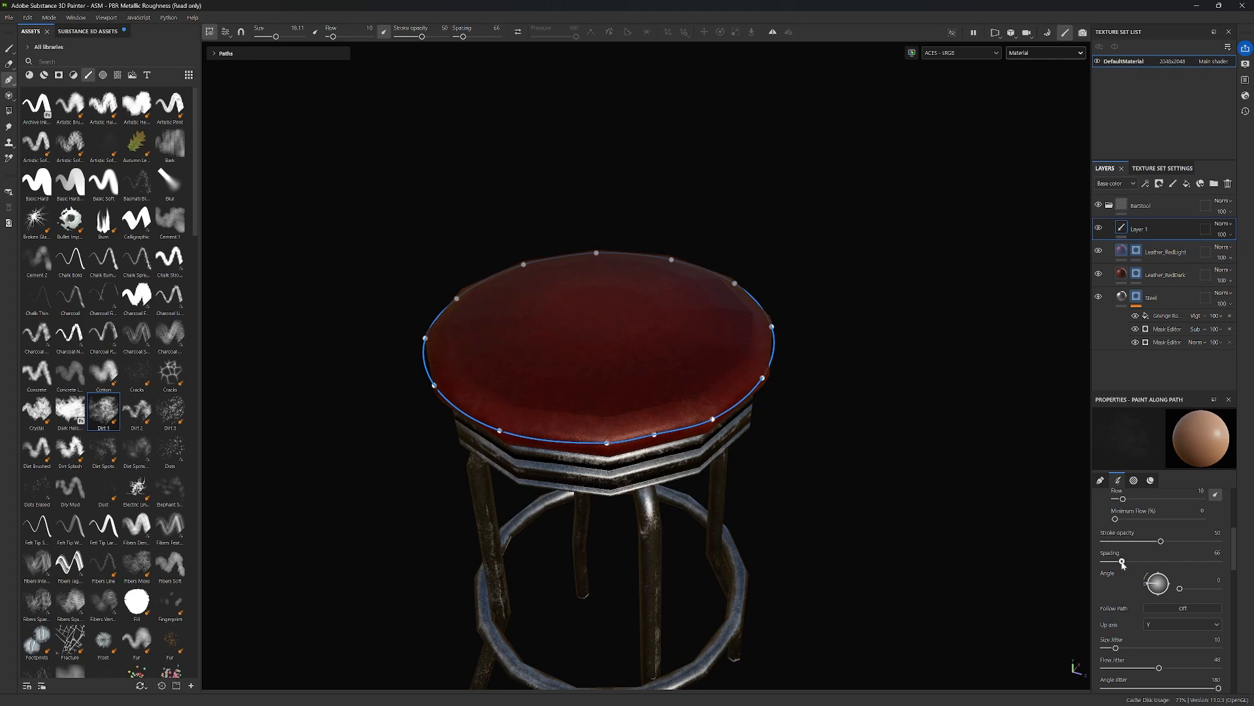
{"action": "key", "text": "ctrl+z"}
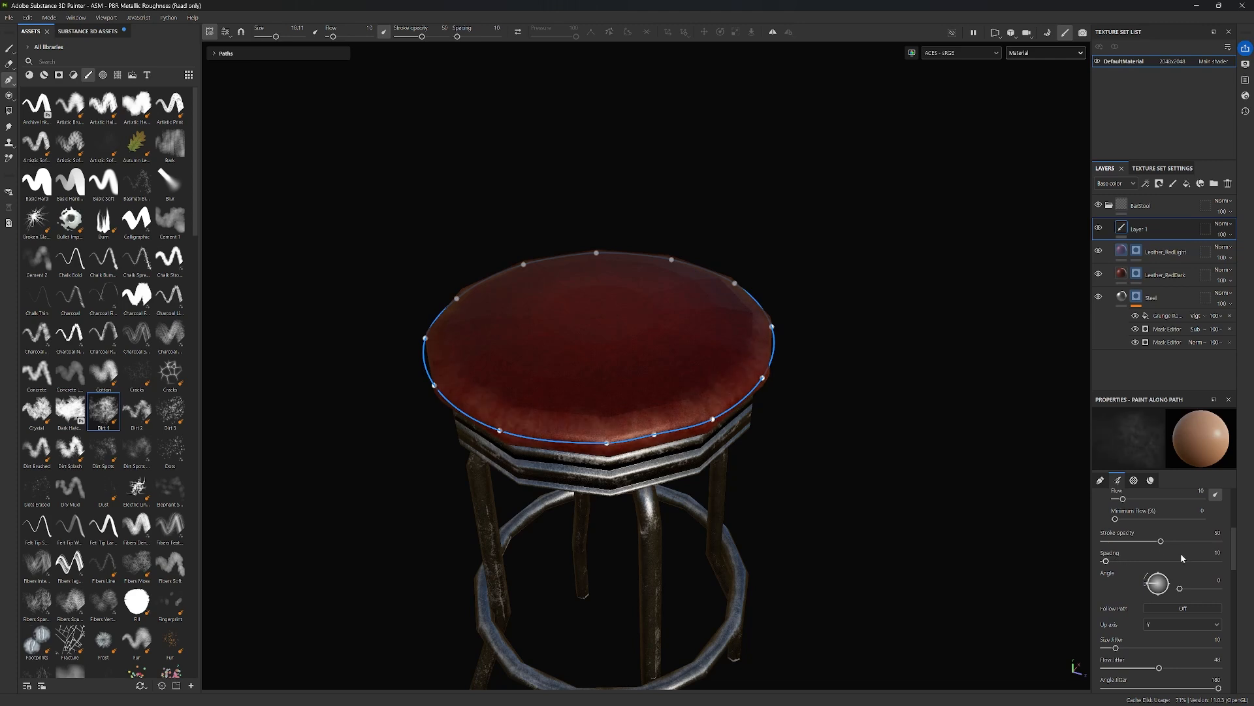
Lower the seat-edge path's size jitter slightly and set its flow jitter to 65.
{"action": "scroll", "coordinate": [1225, 574], "scroll_direction": "down", "scroll_amount": 2}
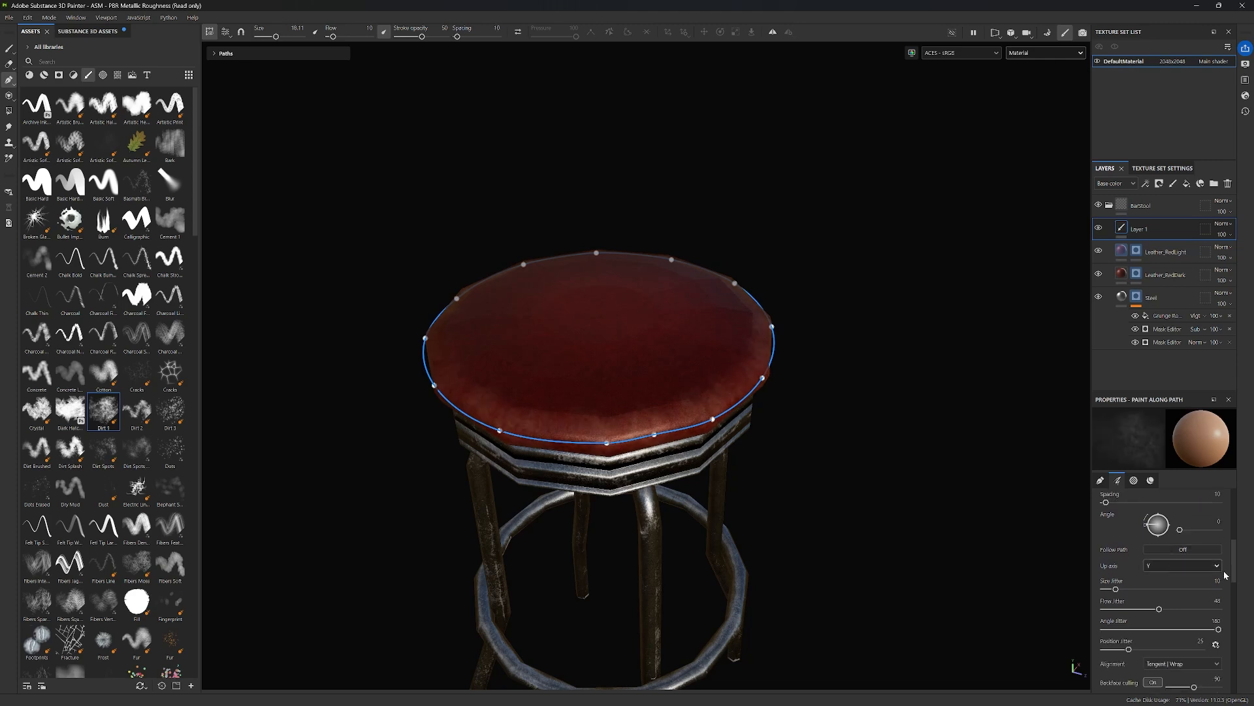
{"action": "mouse_move", "coordinate": [1117, 590]}
{"action": "left_mouse_down"}
{"action": "mouse_move", "coordinate": [1149, 591]}
{"action": "mouse_move", "coordinate": [1114, 605]}
{"action": "mouse_move", "coordinate": [1210, 611]}
{"action": "mouse_move", "coordinate": [1193, 616]}
{"action": "left_mouse_up"}
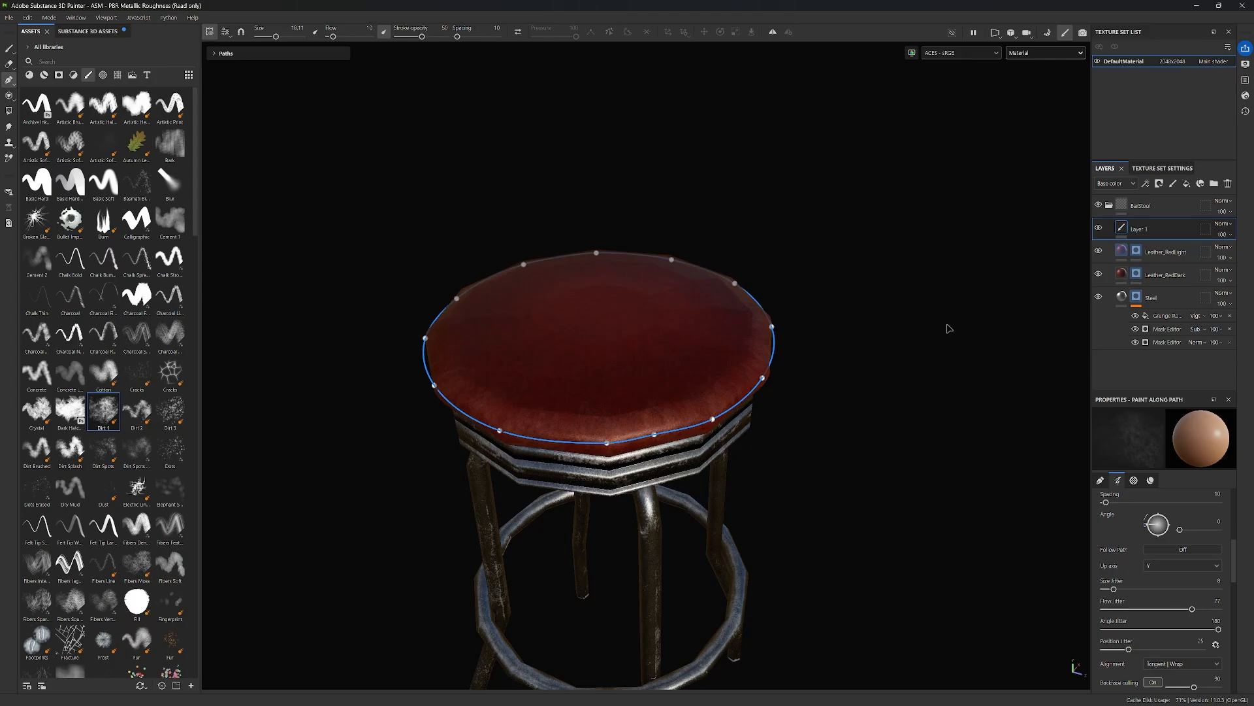
{"action": "left_click_drag", "start_coordinate": [885, 272], "coordinate": [947, 333], "text": "alt"}
{"action": "left_click_drag", "start_coordinate": [831, 467], "coordinate": [624, 460], "text": "alt"}
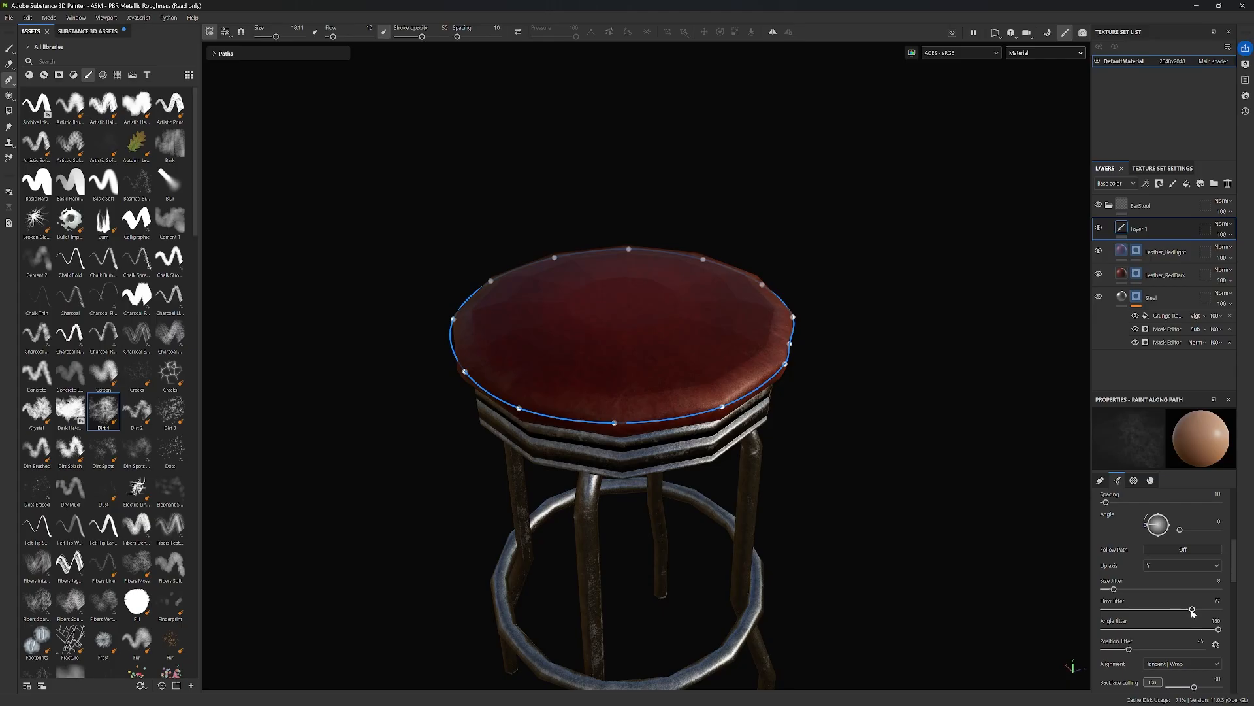
{"action": "left_click_drag", "start_coordinate": [1189, 611], "coordinate": [1179, 616]}
{"action": "left_click_drag", "start_coordinate": [891, 317], "coordinate": [901, 401], "text": "alt"}
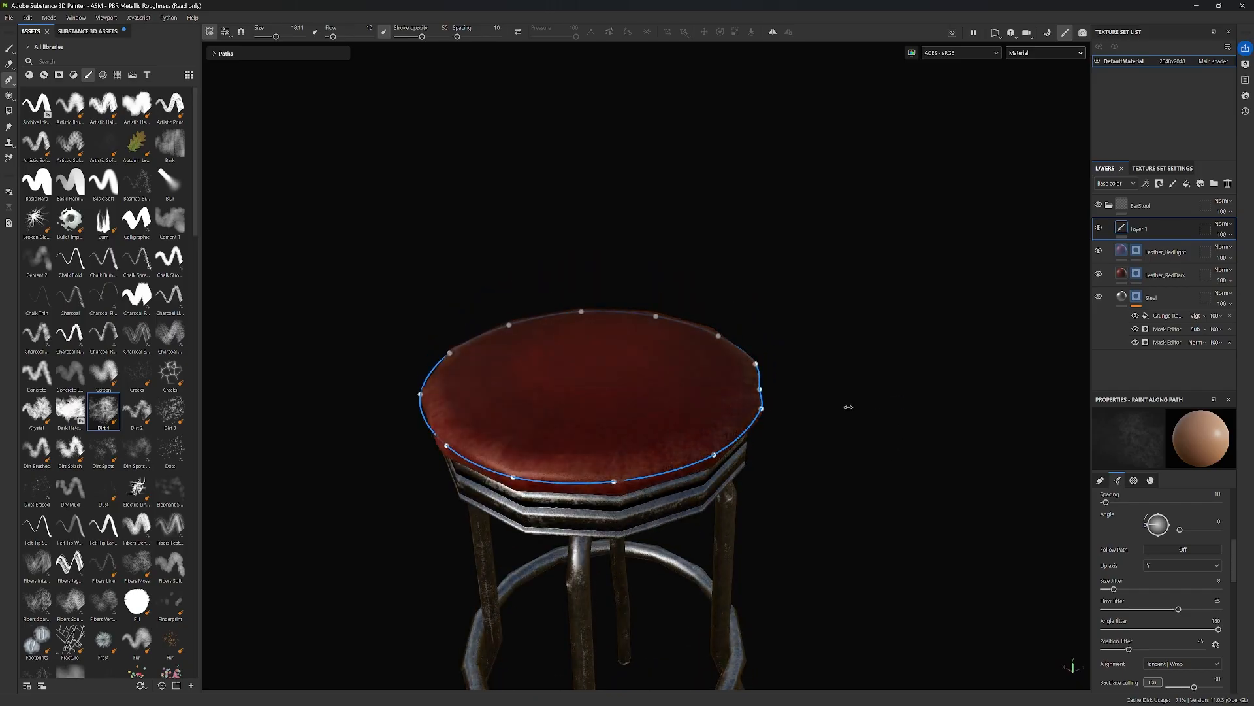
{"action": "left_click_drag", "start_coordinate": [829, 502], "coordinate": [946, 543], "text": "alt"}
{"action": "middle_click_drag", "start_coordinate": [725, 454], "coordinate": [916, 412], "text": "alt"}
{"action": "left_click_drag", "start_coordinate": [857, 490], "coordinate": [890, 480], "text": "alt"}
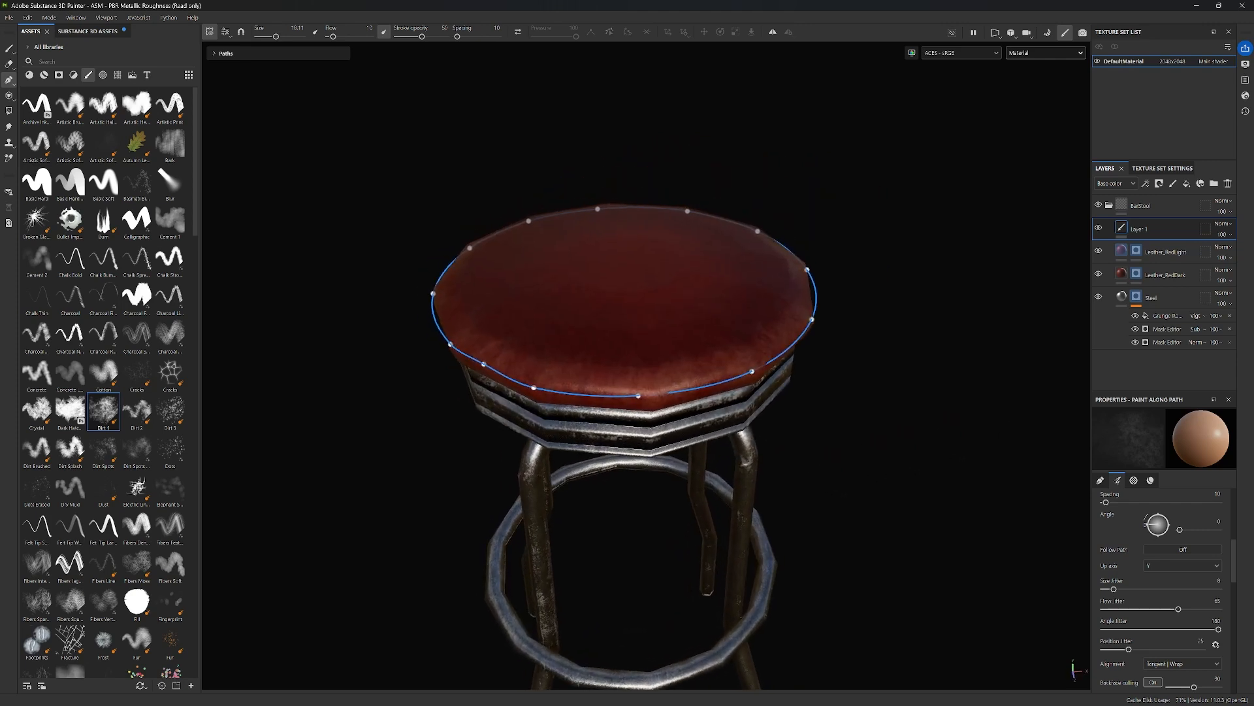
Rename the seat wear paint layer DirtWear and add a new paint layer above it named Damage.
{"action": "double_click", "coordinate": [1140, 229]}
{"action": "type", "text": "DirtWear"}
{"action": "key", "text": "Return"}
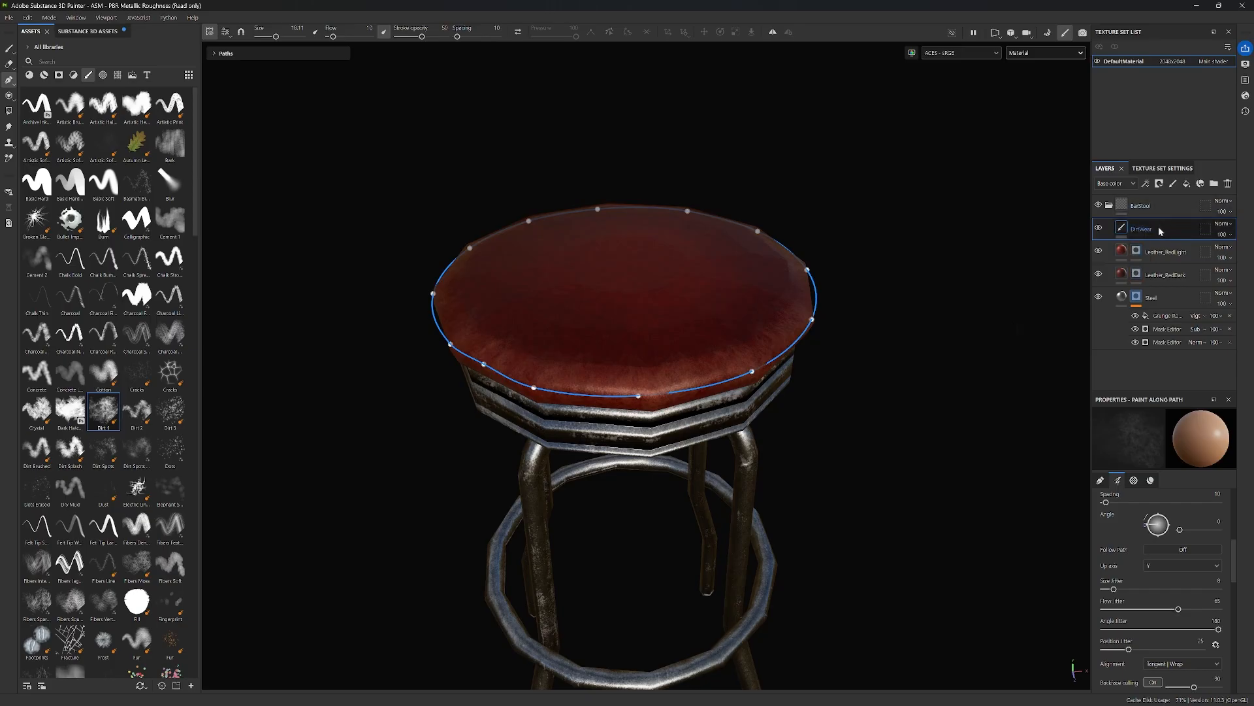
{"action": "left_click", "coordinate": [1174, 184]}
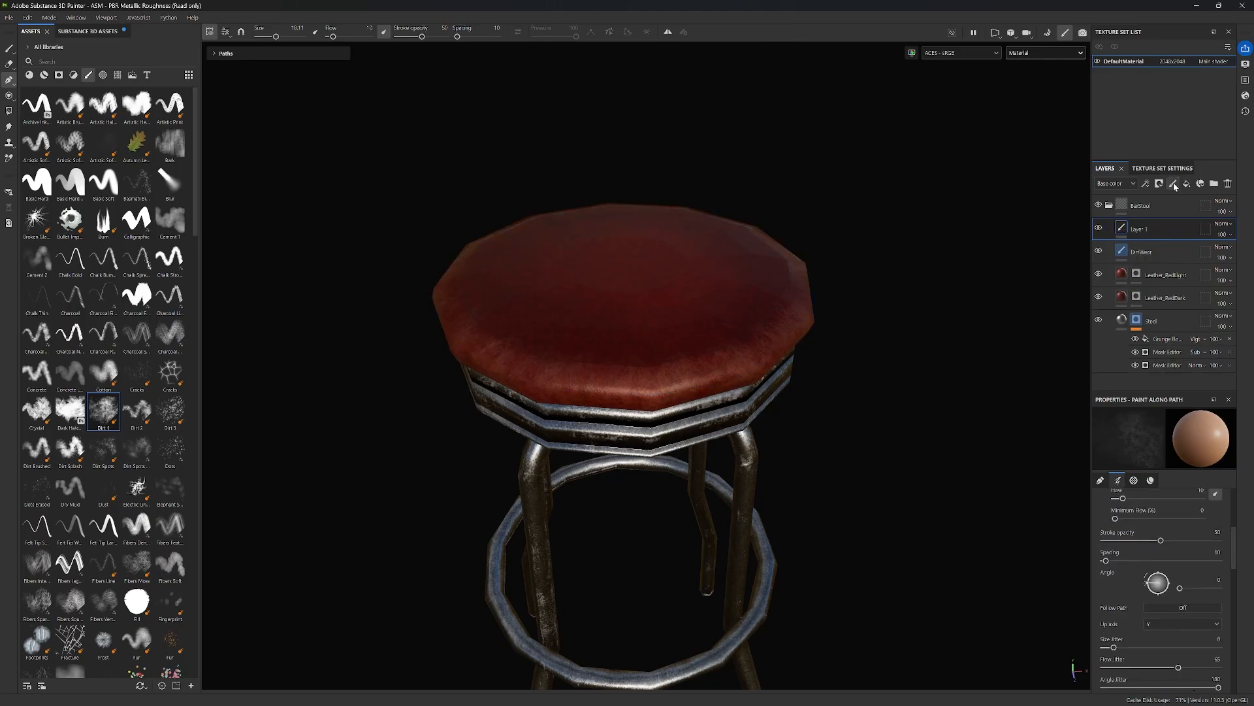
{"action": "double_click", "coordinate": [1144, 230]}
Search the brushes for "water", choose the speckled, ring-shaped Kyle's Real Watercolor brush and switch to the Paint tool.
{"action": "left_click", "coordinate": [108, 63]}
{"action": "type", "text": "water"}
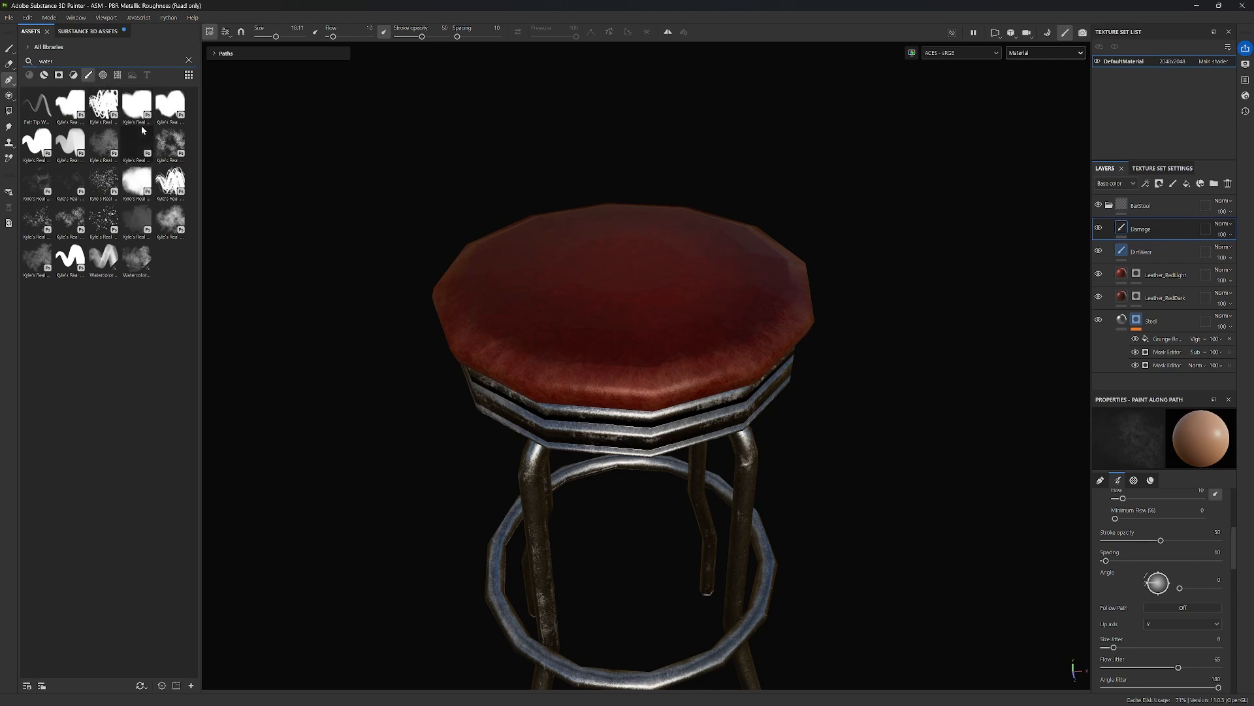
{"action": "mouse_move", "coordinate": [168, 140]}
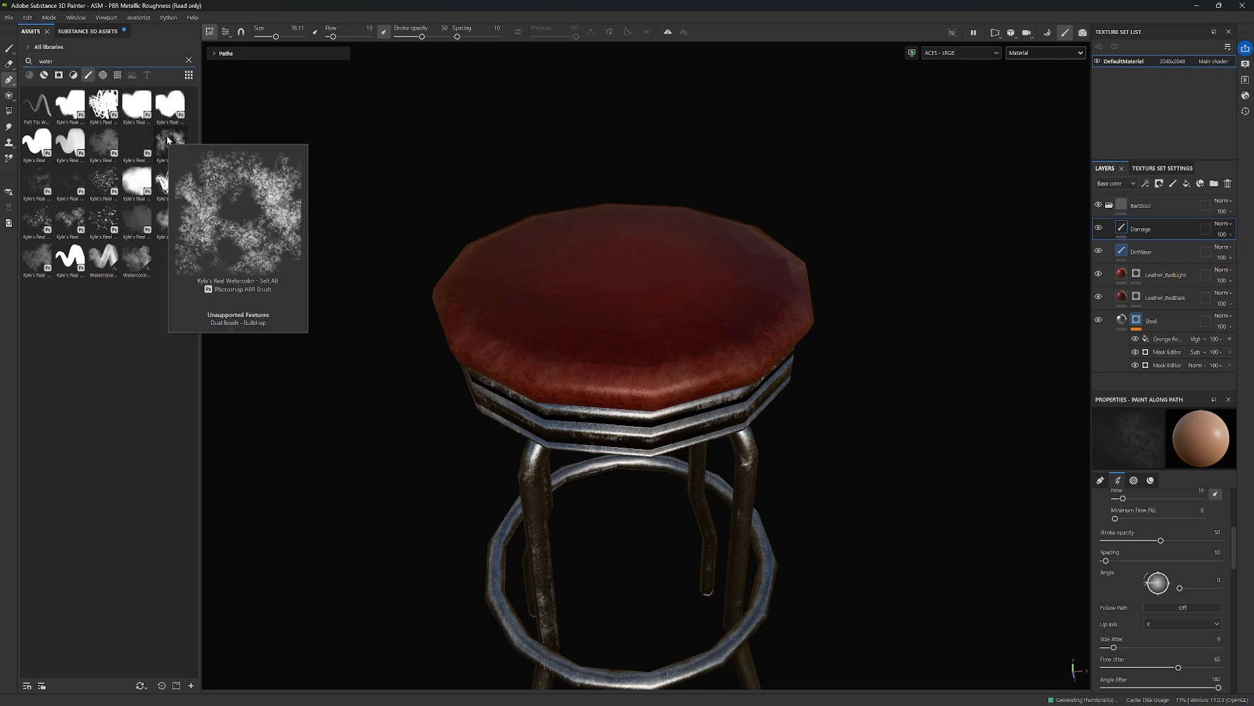
{"action": "left_click", "coordinate": [168, 140]}
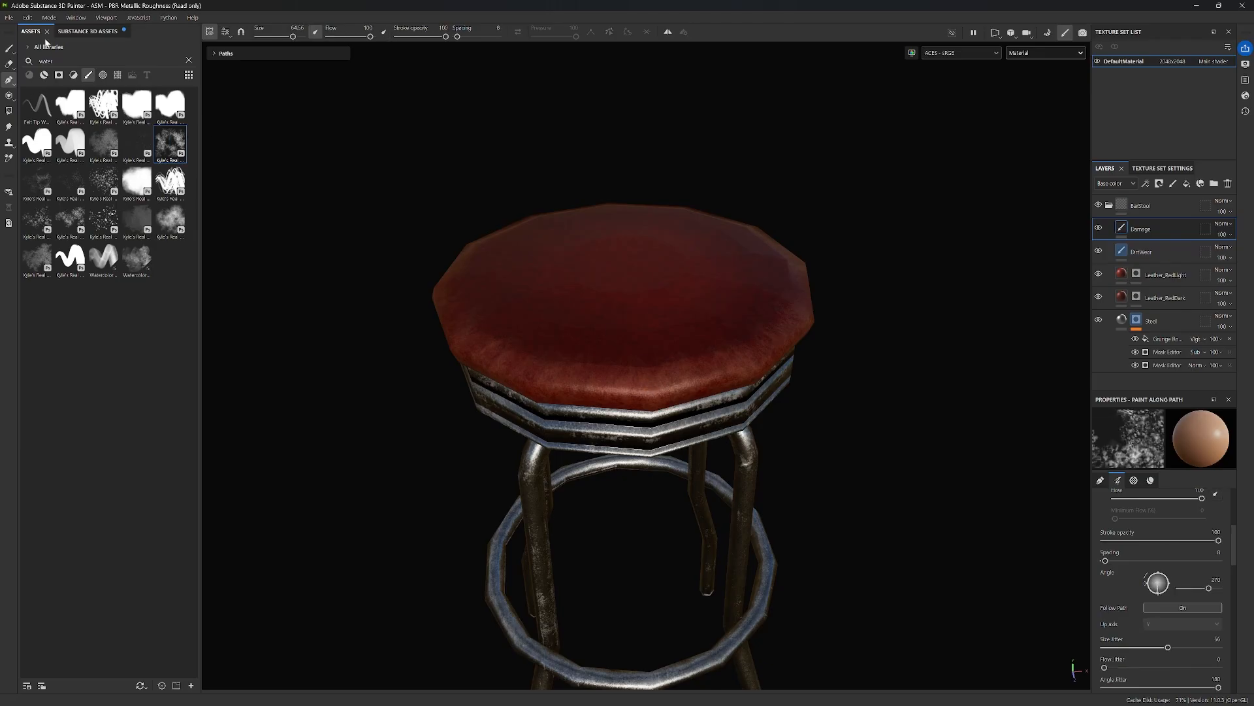
{"action": "left_click", "coordinate": [9, 50]}
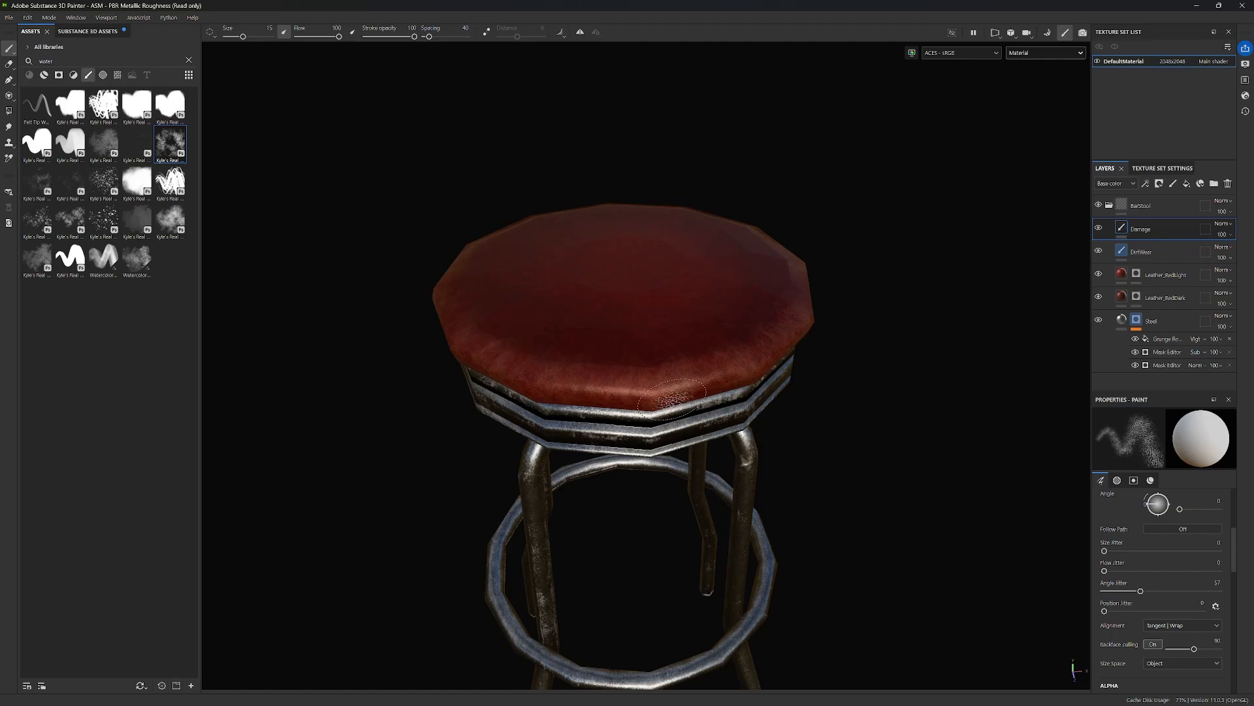
Try a brush stroke along the front edge of the leather seat and undo it.
{"action": "scroll", "coordinate": [648, 379], "scroll_direction": "up", "scroll_amount": 3}
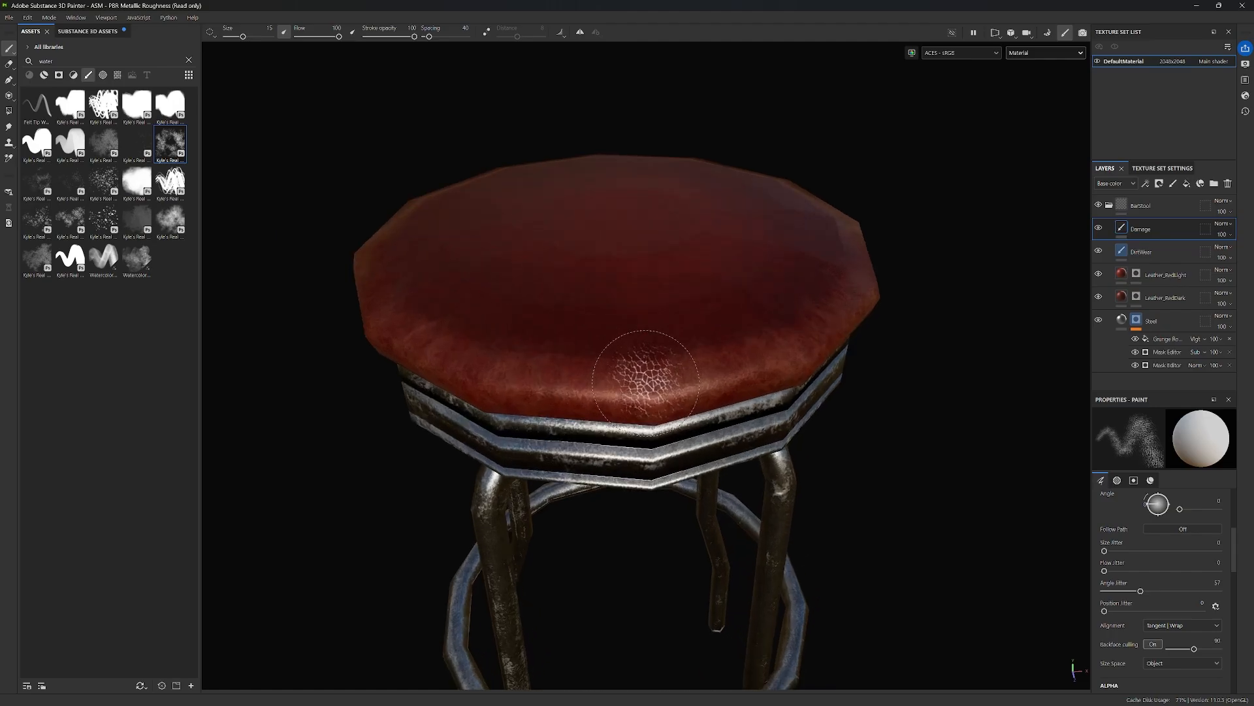
{"action": "mouse_move", "coordinate": [655, 382]}
{"action": "left_mouse_down"}
{"action": "mouse_move", "coordinate": [630, 359]}
{"action": "mouse_move", "coordinate": [712, 346]}
{"action": "mouse_move", "coordinate": [637, 356]}
{"action": "mouse_move", "coordinate": [683, 366]}
{"action": "left_mouse_up"}
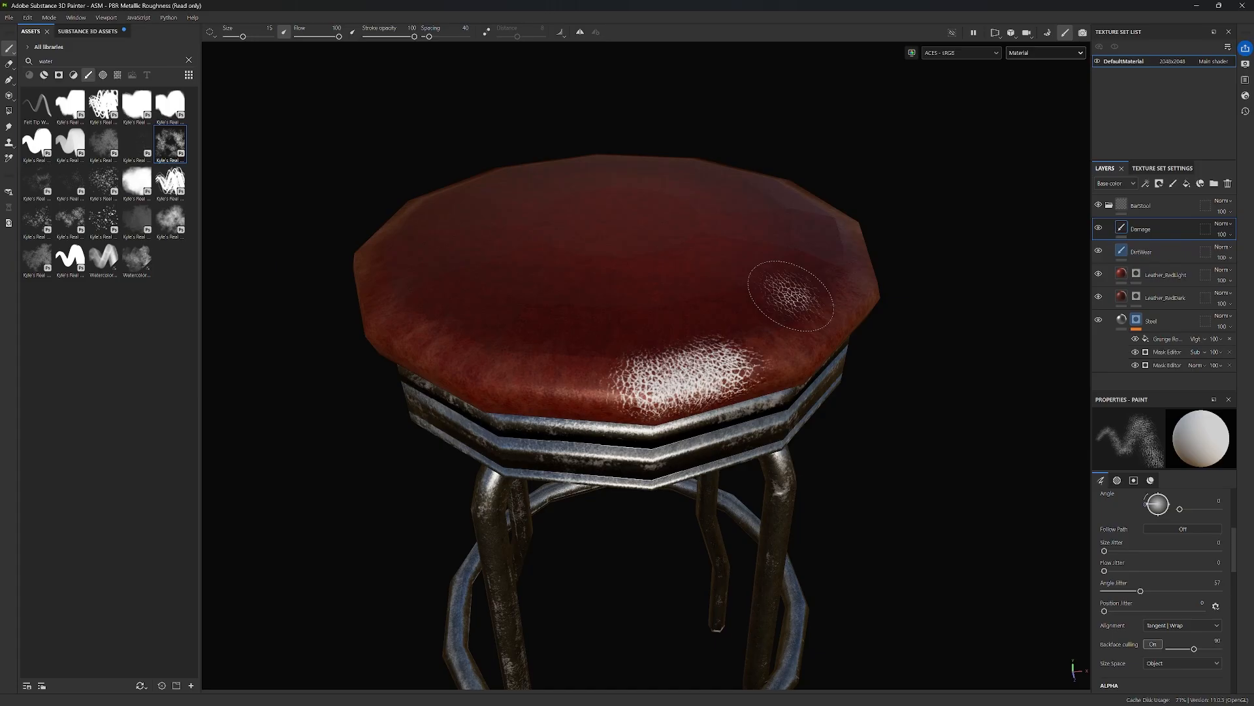
{"action": "key", "text": "ctrl+z"}
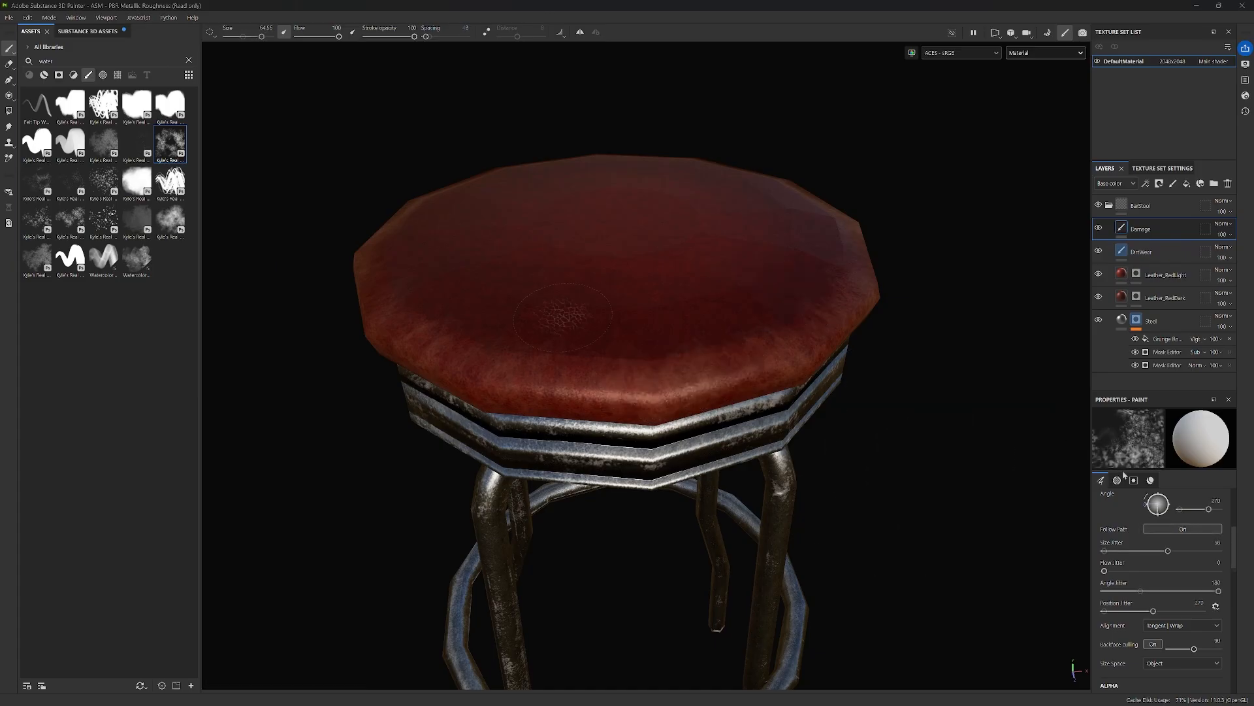
Set the brush material's base color to a muted tan brown with a hue of 0.114.
{"action": "scroll", "coordinate": [1171, 495], "scroll_direction": "down", "scroll_amount": 3}
{"action": "scroll", "coordinate": [1192, 571], "scroll_direction": "down", "scroll_amount": 8}
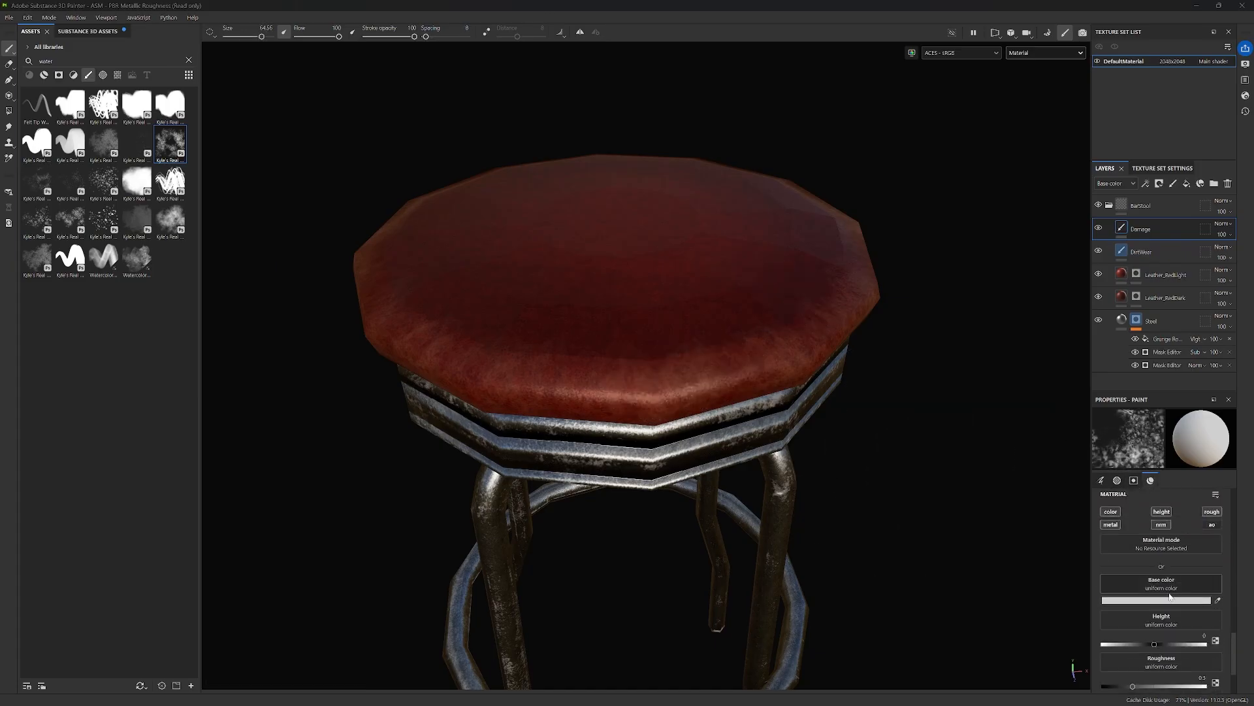
{"action": "left_click", "coordinate": [1166, 601]}
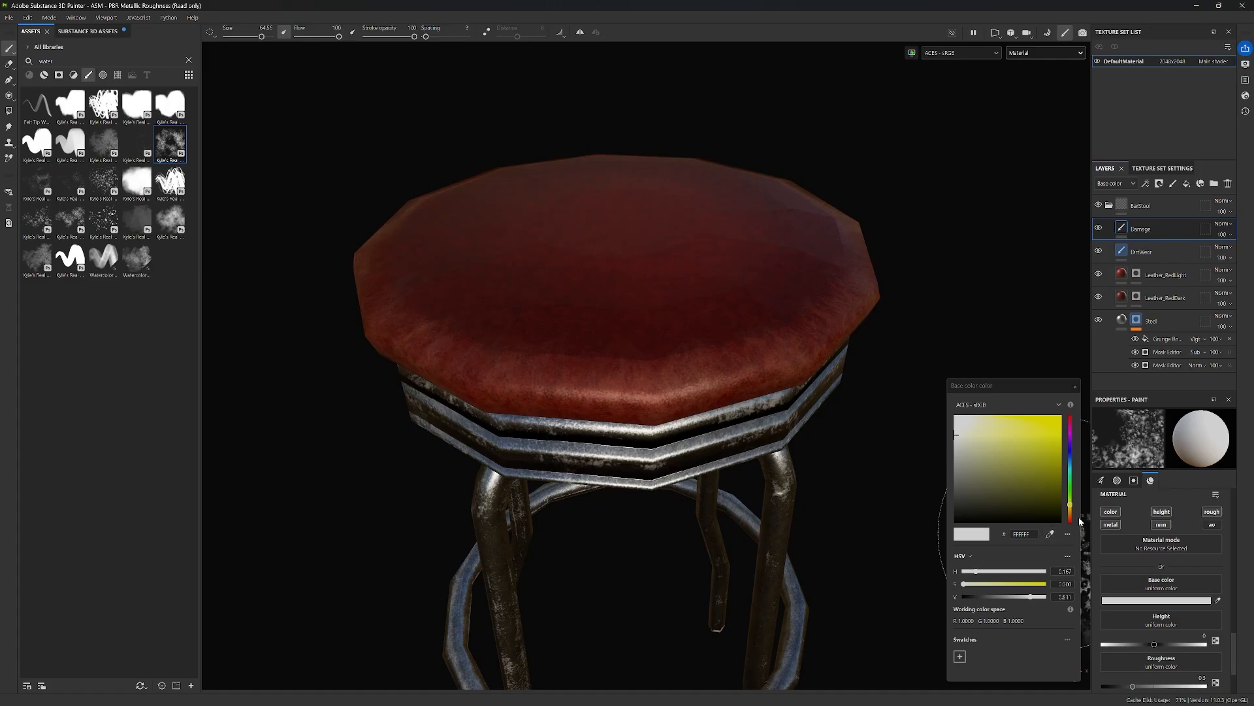
{"action": "left_click_drag", "start_coordinate": [1069, 505], "coordinate": [1070, 515]}
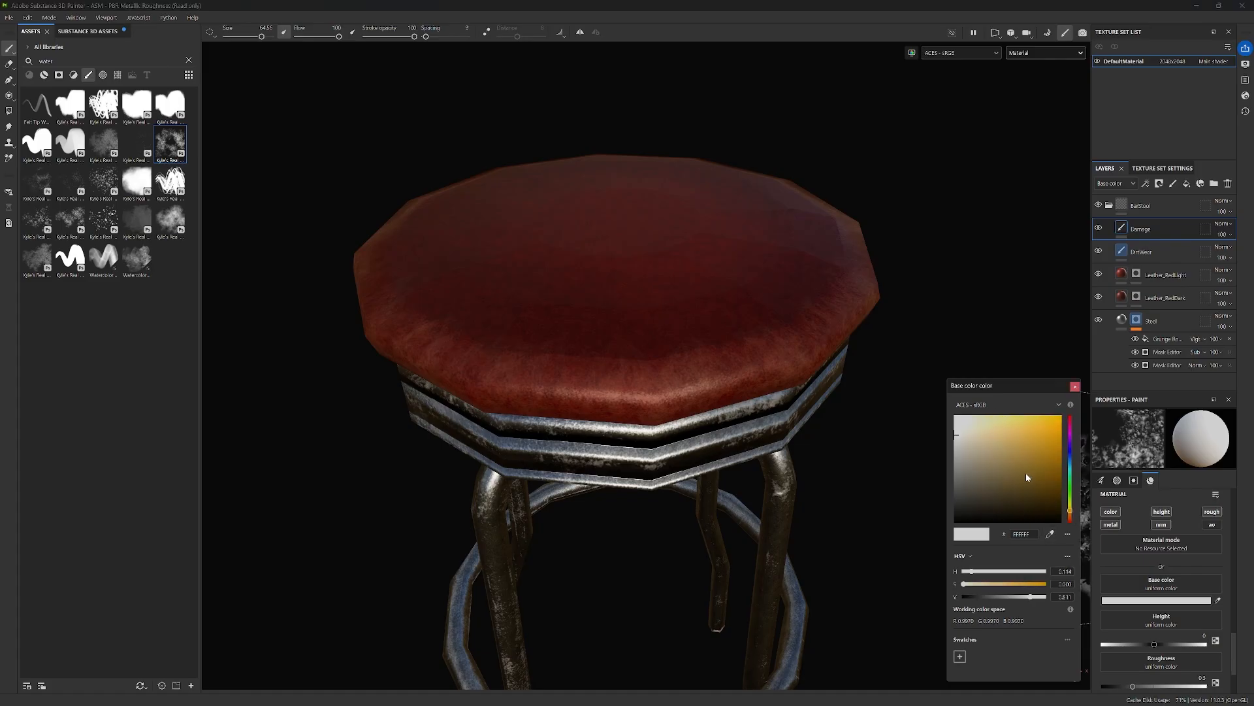
{"action": "left_click_drag", "start_coordinate": [983, 442], "coordinate": [992, 469]}
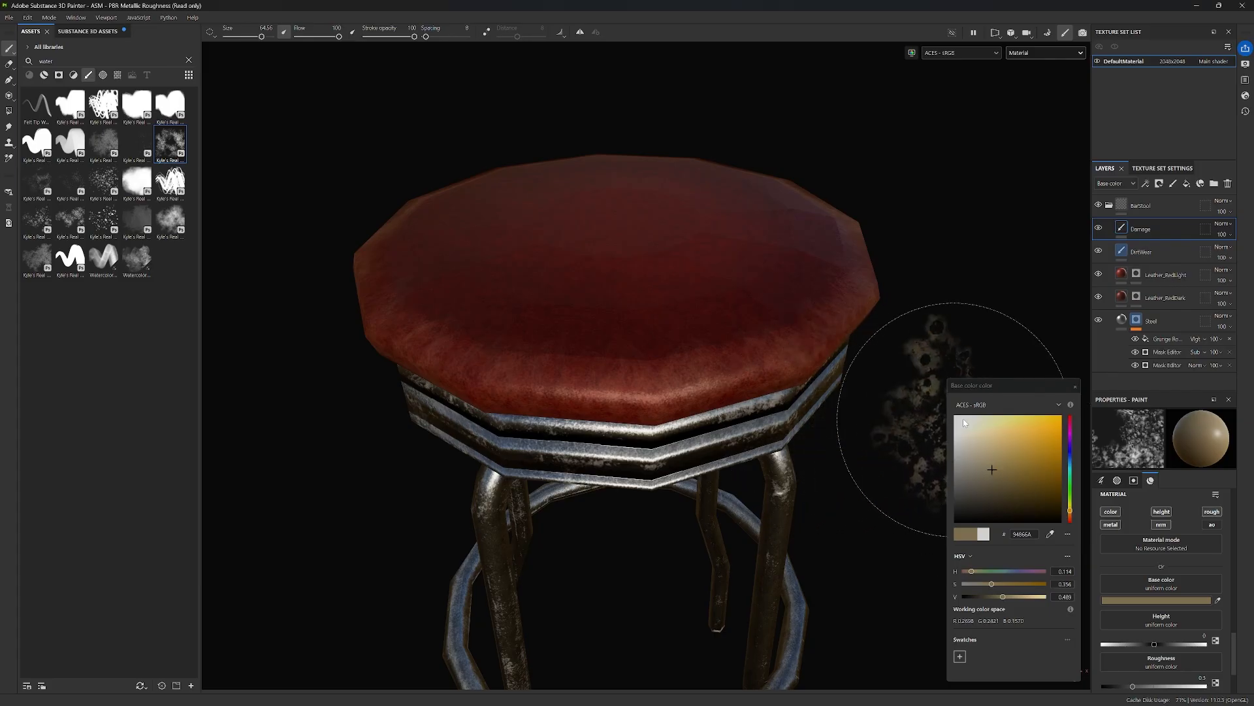
{"action": "left_click", "coordinate": [1076, 391]}
Reduce the paint brush size to about 13 for painting the seat damage.
{"action": "mouse_move", "coordinate": [745, 300]}
{"action": "left_mouse_down"}
{"action": "mouse_move", "coordinate": [602, 336]}
{"action": "mouse_move", "coordinate": [603, 321]}
{"action": "left_mouse_up"}
{"action": "key", "text": "bracketleft"}
{"action": "key", "text": "bracketleft"}
{"action": "key", "text": "bracketleft"}
{"action": "key", "text": "bracketleft"}
{"action": "key", "text": "bracketleft"}
{"action": "key", "text": "bracketleft"}
{"action": "key", "text": "bracketleft"}
{"action": "key", "text": "bracketleft"}
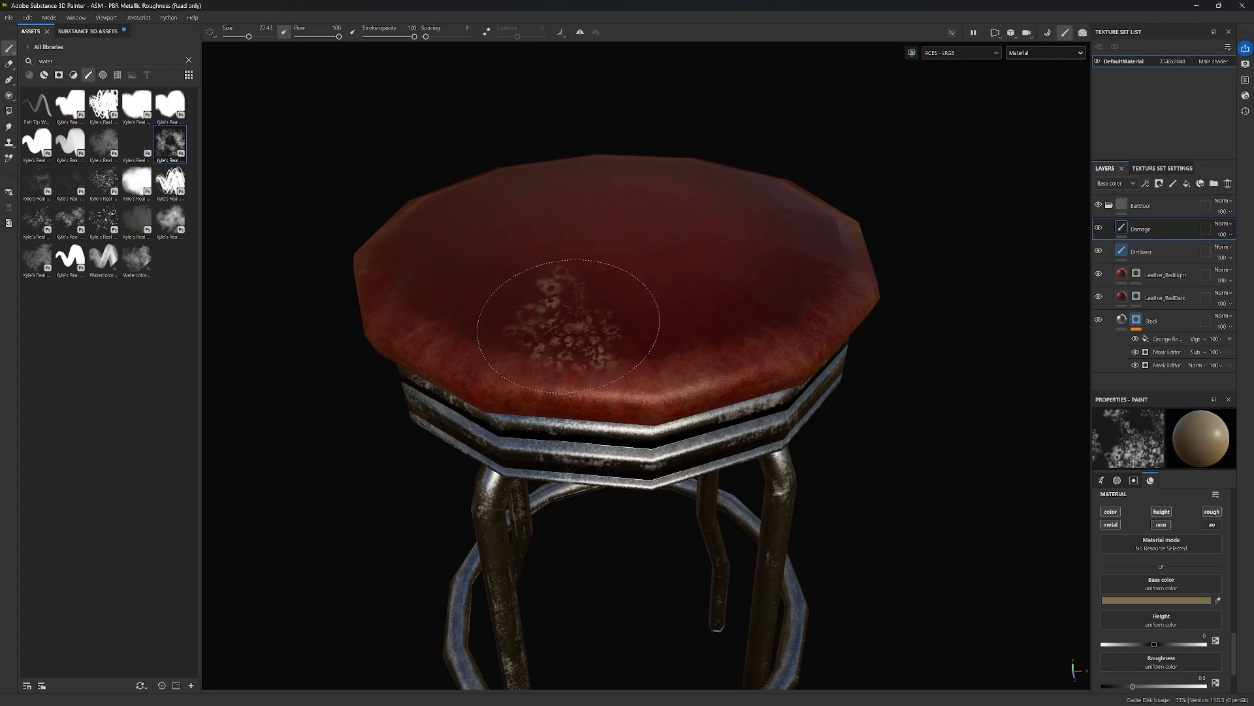
{"action": "key", "text": "bracketleft"}
{"action": "key", "text": "bracketleft"}
{"action": "key", "text": "bracketleft"}
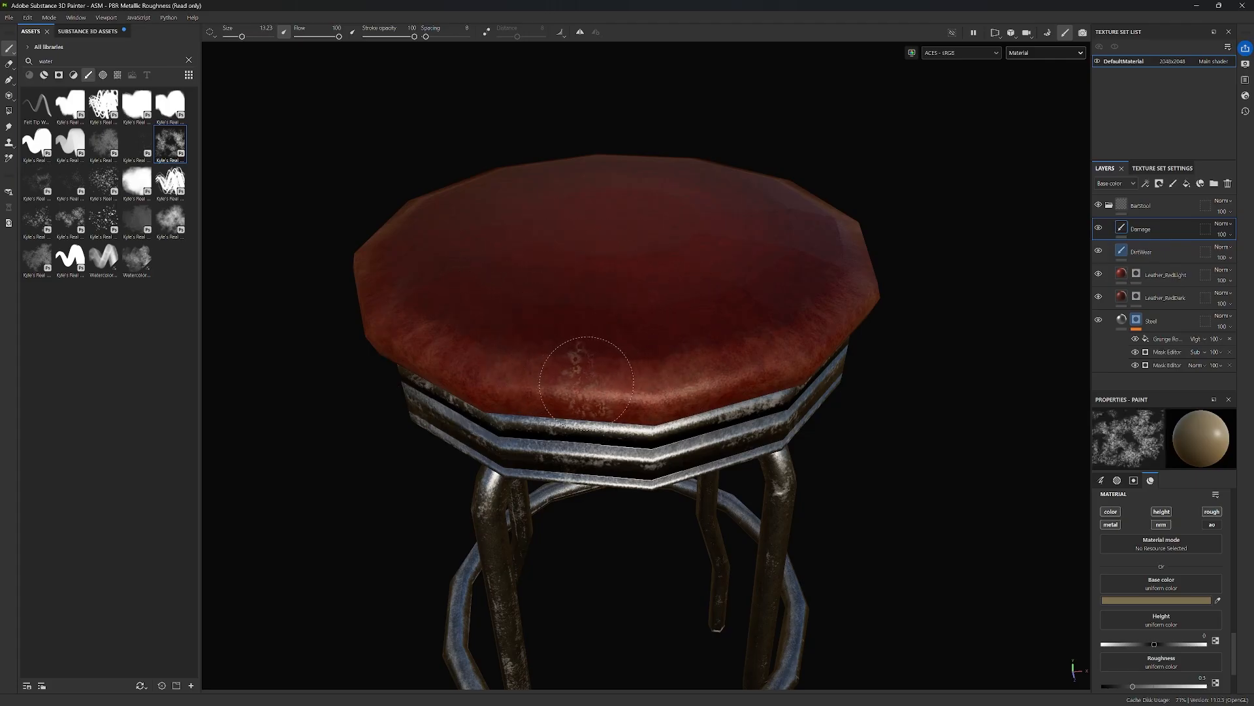
Try a tan stroke along the seat's front edge and undo it.
{"action": "mouse_move", "coordinate": [586, 366]}
{"action": "left_mouse_down"}
{"action": "mouse_move", "coordinate": [647, 364]}
{"action": "mouse_move", "coordinate": [568, 390]}
{"action": "mouse_move", "coordinate": [641, 357]}
{"action": "left_mouse_up"}
{"action": "key", "text": "ctrl+z"}
{"action": "key", "text": "ctrl+z"}
{"action": "key", "text": "ctrl+z"}
{"action": "key", "text": "ctrl+z"}
{"action": "key", "text": "ctrl+z"}
{"action": "key", "text": "ctrl+z"}
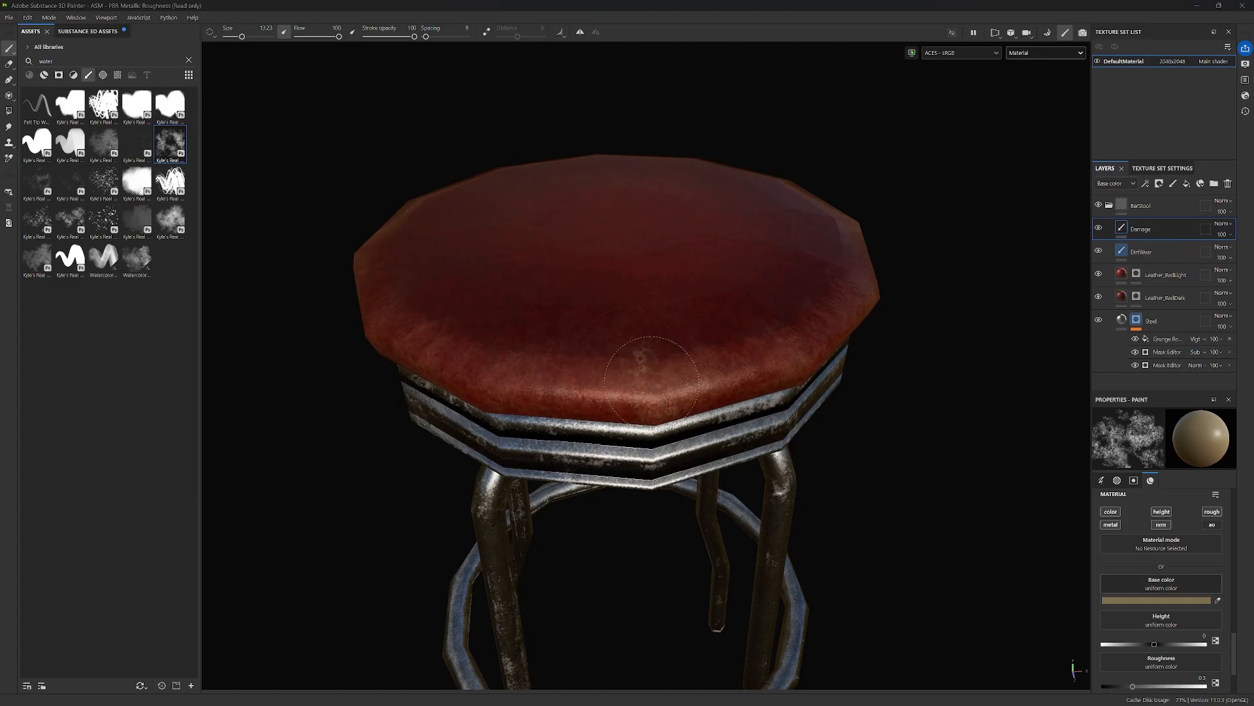
Dab patches of tan speckled wear along the front edge of the leather seat on the Damage layer.
{"action": "left_click", "coordinate": [591, 377]}
{"action": "left_click", "coordinate": [676, 373]}
{"action": "left_click", "coordinate": [708, 356]}
{"action": "left_click", "coordinate": [637, 370]}
{"action": "left_click", "coordinate": [601, 370]}
{"action": "left_click", "coordinate": [499, 377]}
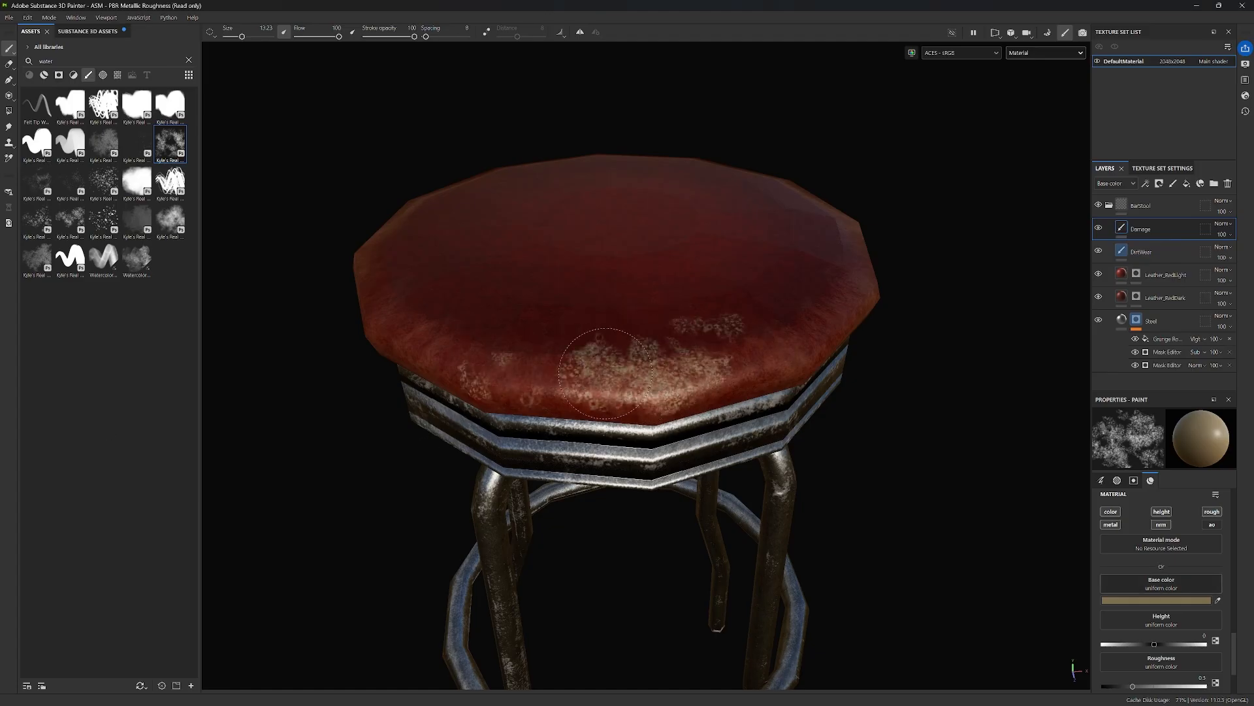
Lower the brush material's height to a negative value and clear the brush search.
{"action": "scroll", "coordinate": [1197, 589], "scroll_direction": "down", "scroll_amount": 3}
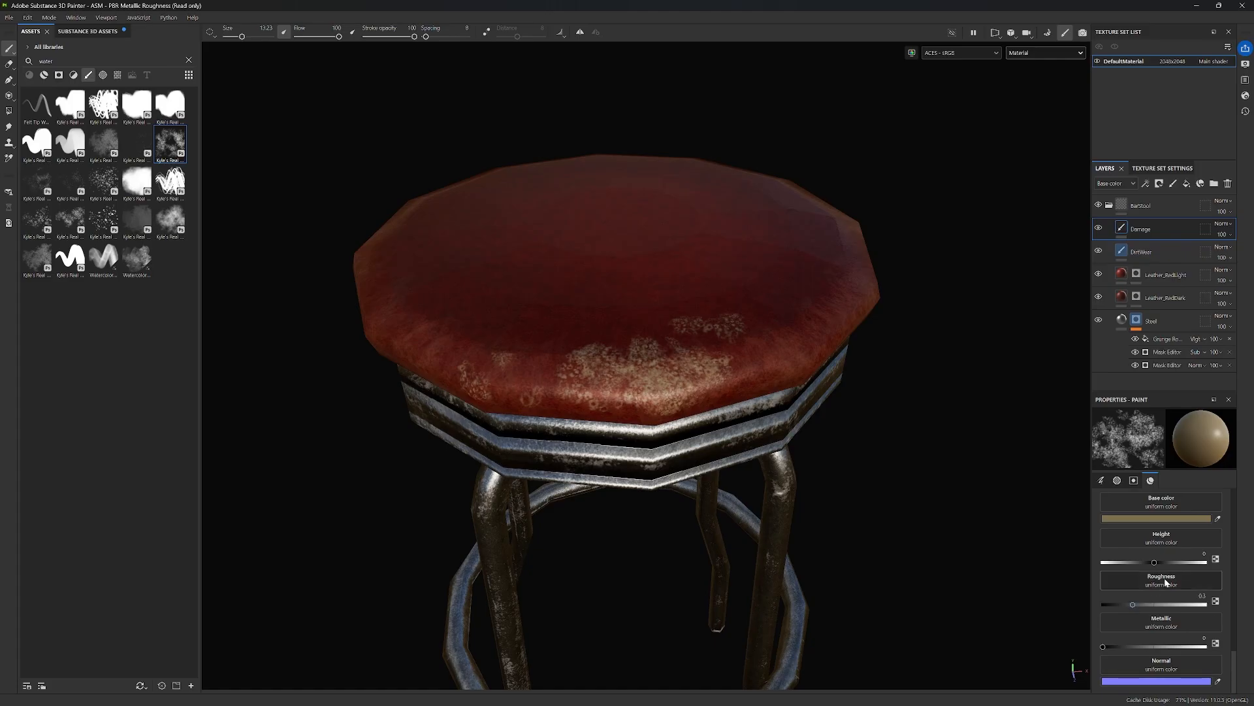
{"action": "left_click_drag", "start_coordinate": [1153, 562], "coordinate": [1139, 563]}
{"action": "left_click", "coordinate": [189, 60]}
{"action": "scroll", "coordinate": [1181, 622], "scroll_direction": "up", "scroll_amount": 3}
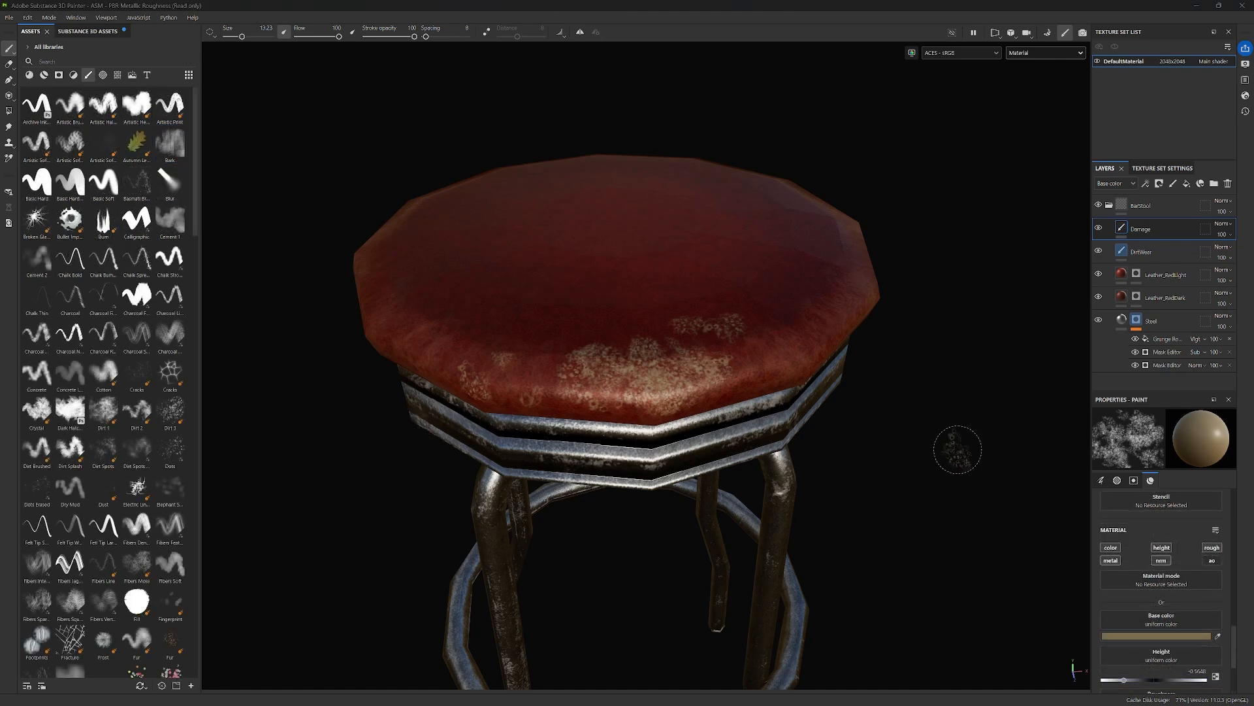
Undo the tan speckled wear on the front edge of the leather seat.
{"action": "middle_click_drag", "start_coordinate": [899, 401], "coordinate": [874, 379], "text": "alt"}
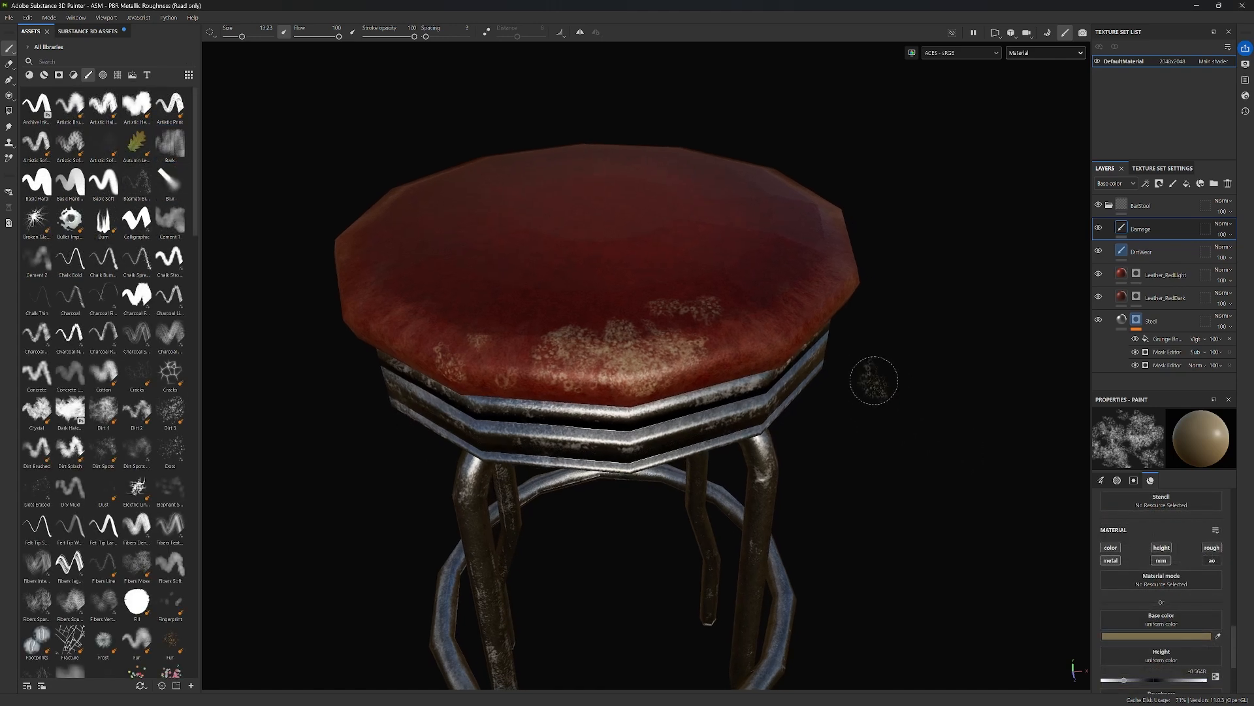
{"action": "key", "text": "ctrl+z"}
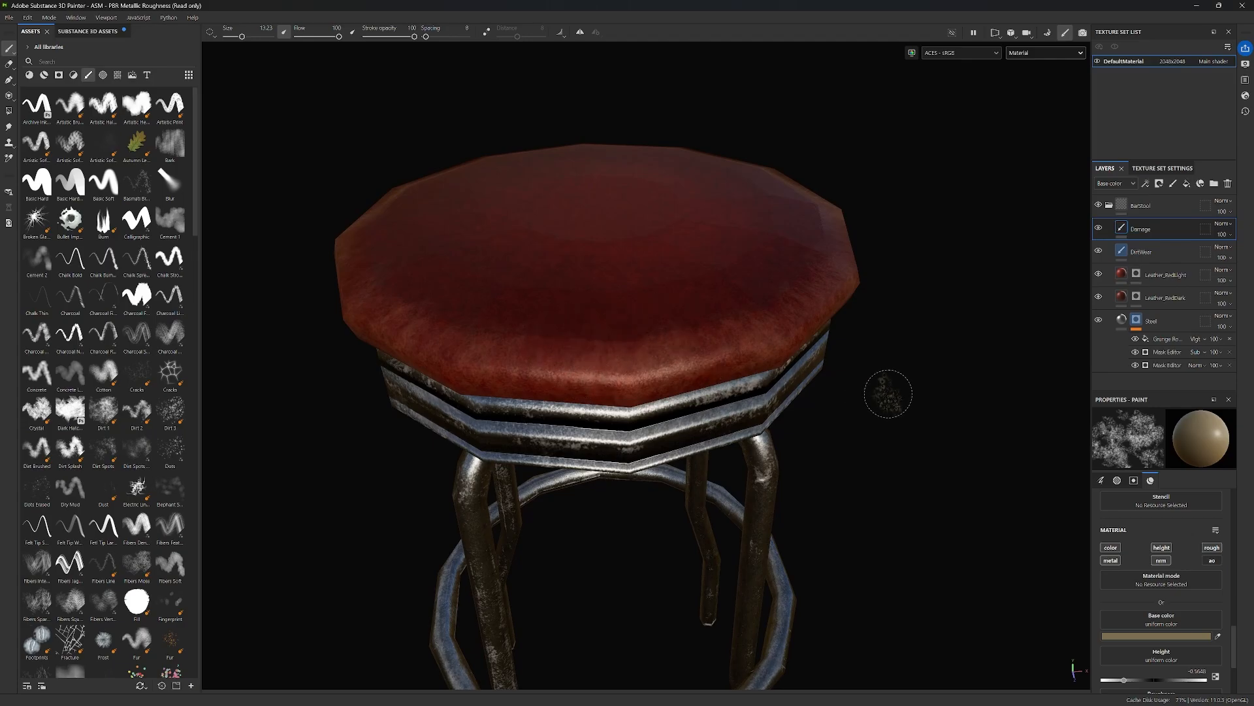
{"action": "middle_click_drag", "start_coordinate": [887, 386], "coordinate": [865, 381], "text": "alt"}
{"action": "left_click_drag", "start_coordinate": [866, 381], "coordinate": [859, 375], "text": "alt"}
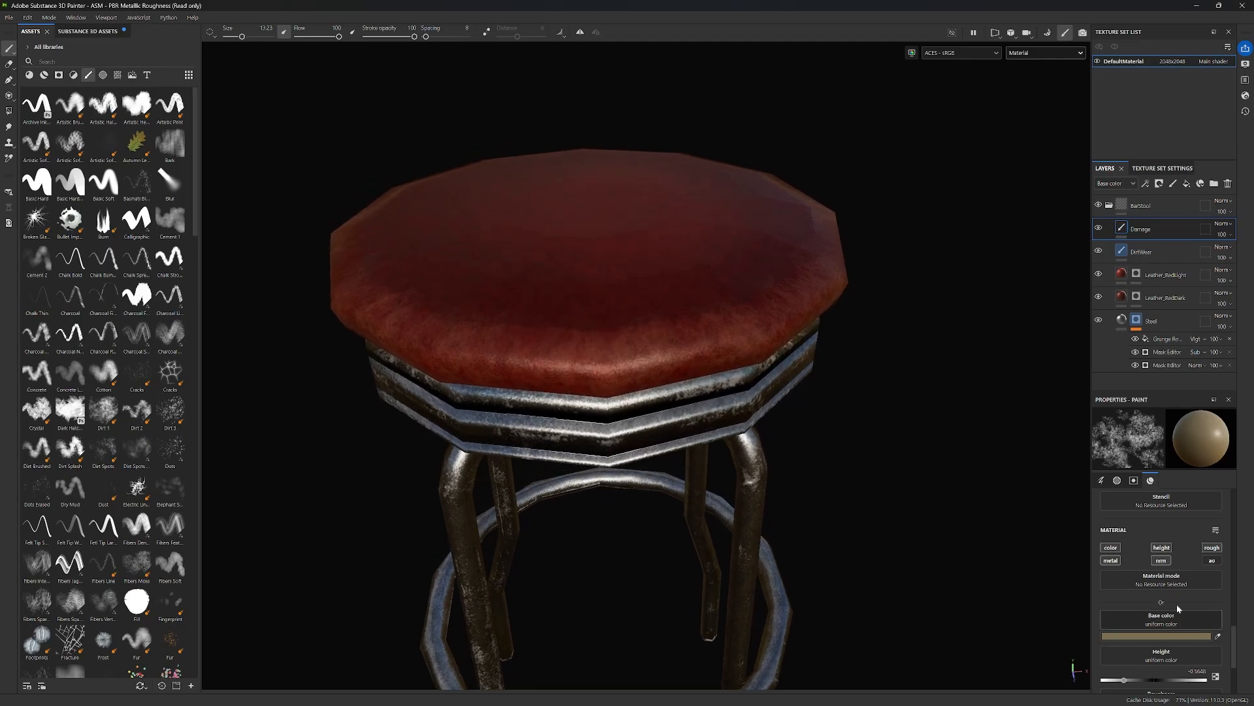
Make the brush's negative height shallower, test speckled strokes across the front of the seat, and undo them.
{"action": "scroll", "coordinate": [1179, 605], "scroll_direction": "down", "scroll_amount": 3}
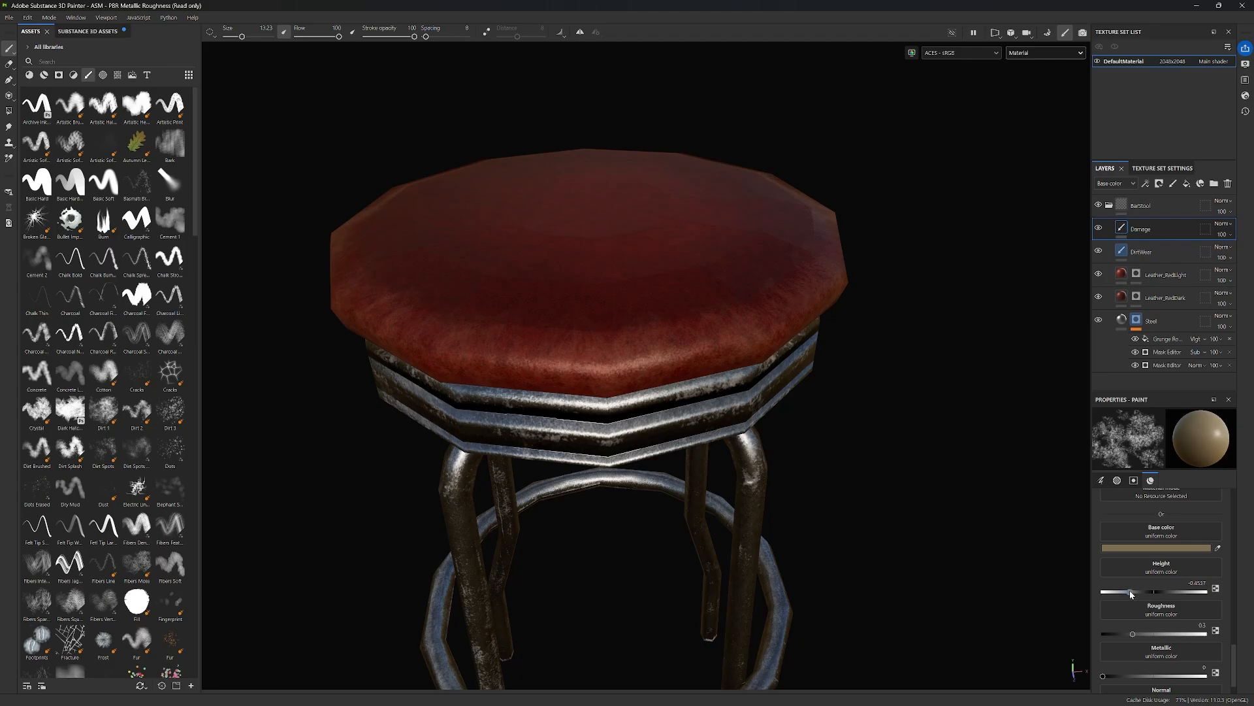
{"action": "mouse_move", "coordinate": [574, 308]}
{"action": "left_mouse_down"}
{"action": "mouse_move", "coordinate": [627, 307]}
{"action": "mouse_move", "coordinate": [554, 324]}
{"action": "left_mouse_up"}
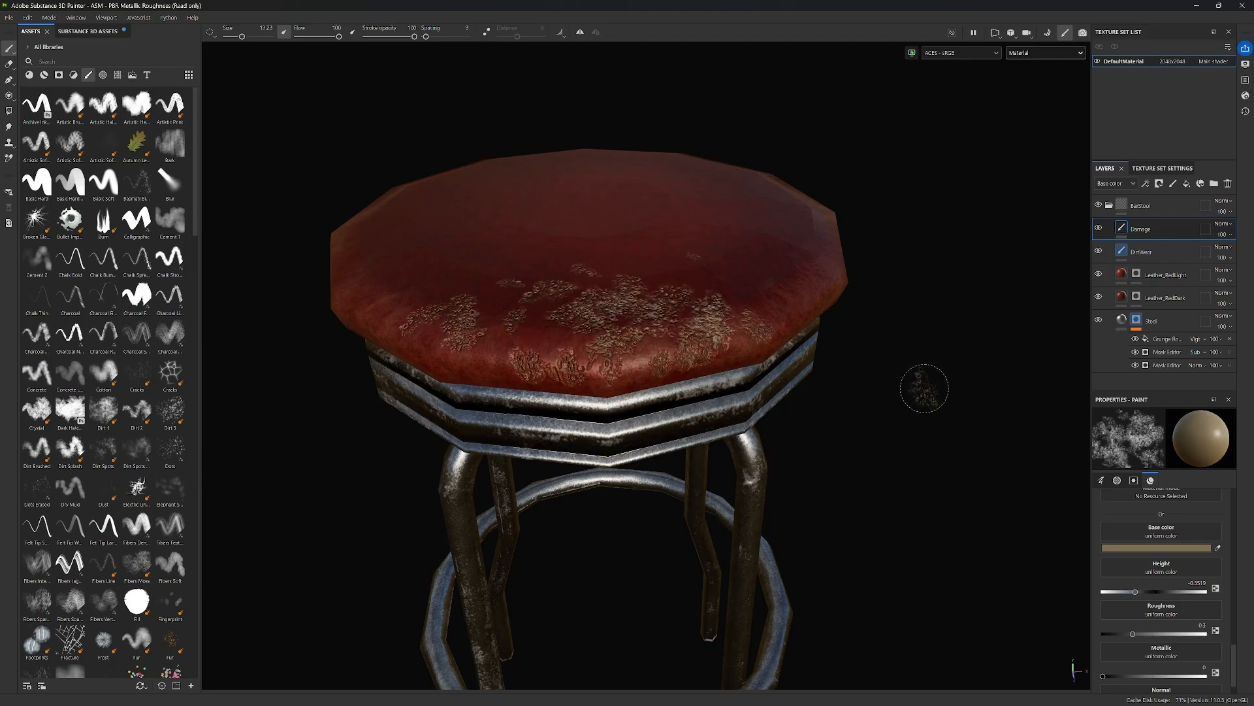
{"action": "key", "text": "ctrl"}
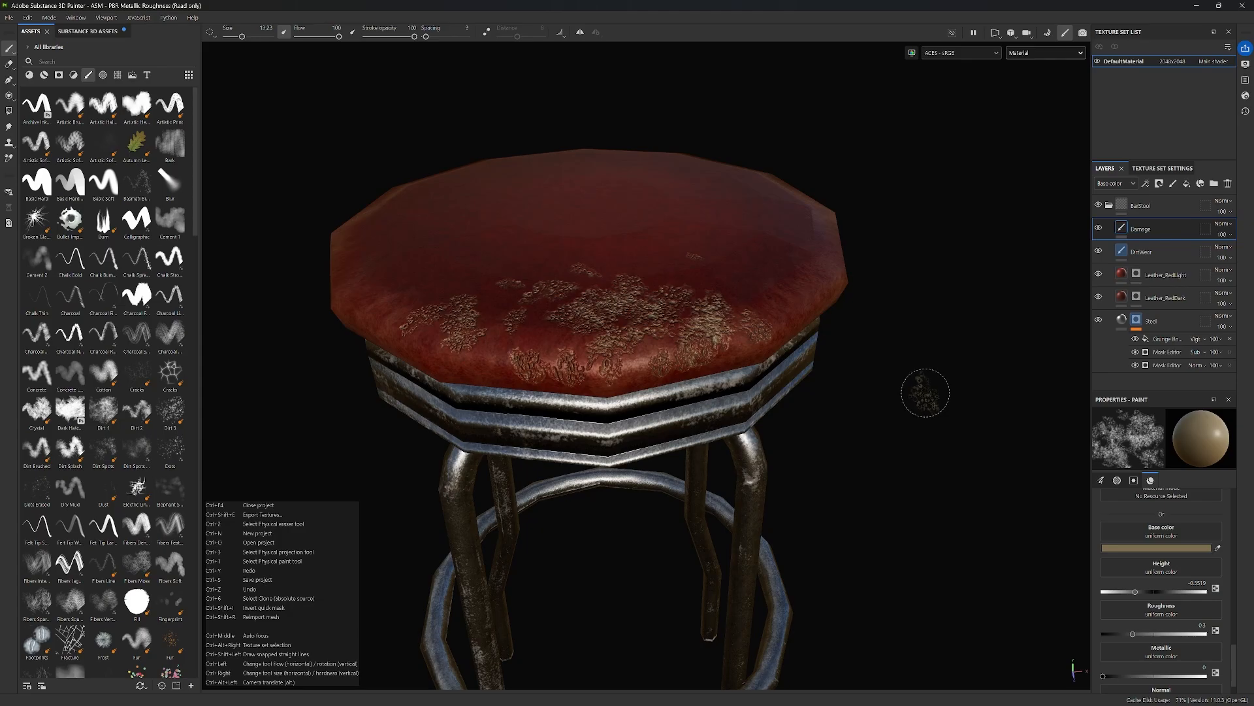
{"action": "key", "text": "ctrl+z"}
{"action": "key", "text": "ctrl+z"}
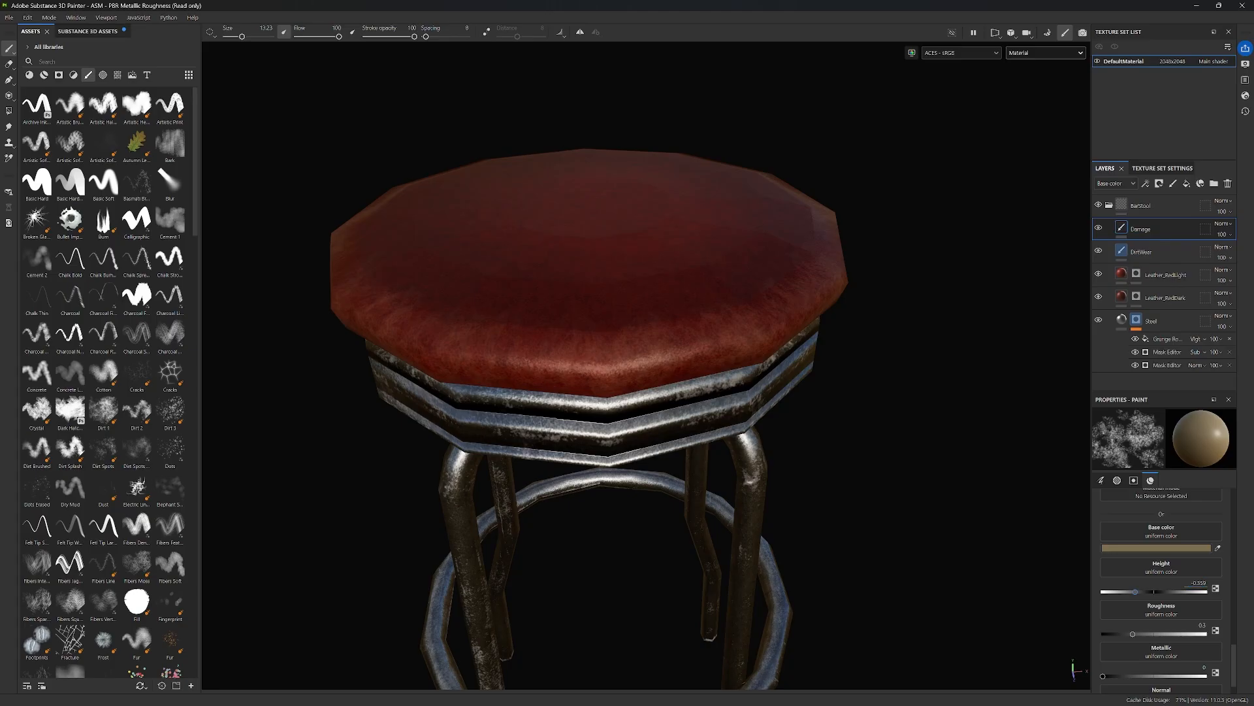
{"action": "mouse_move", "coordinate": [549, 316]}
{"action": "left_mouse_down"}
{"action": "mouse_move", "coordinate": [458, 313]}
{"action": "mouse_move", "coordinate": [588, 307]}
{"action": "left_mouse_up"}
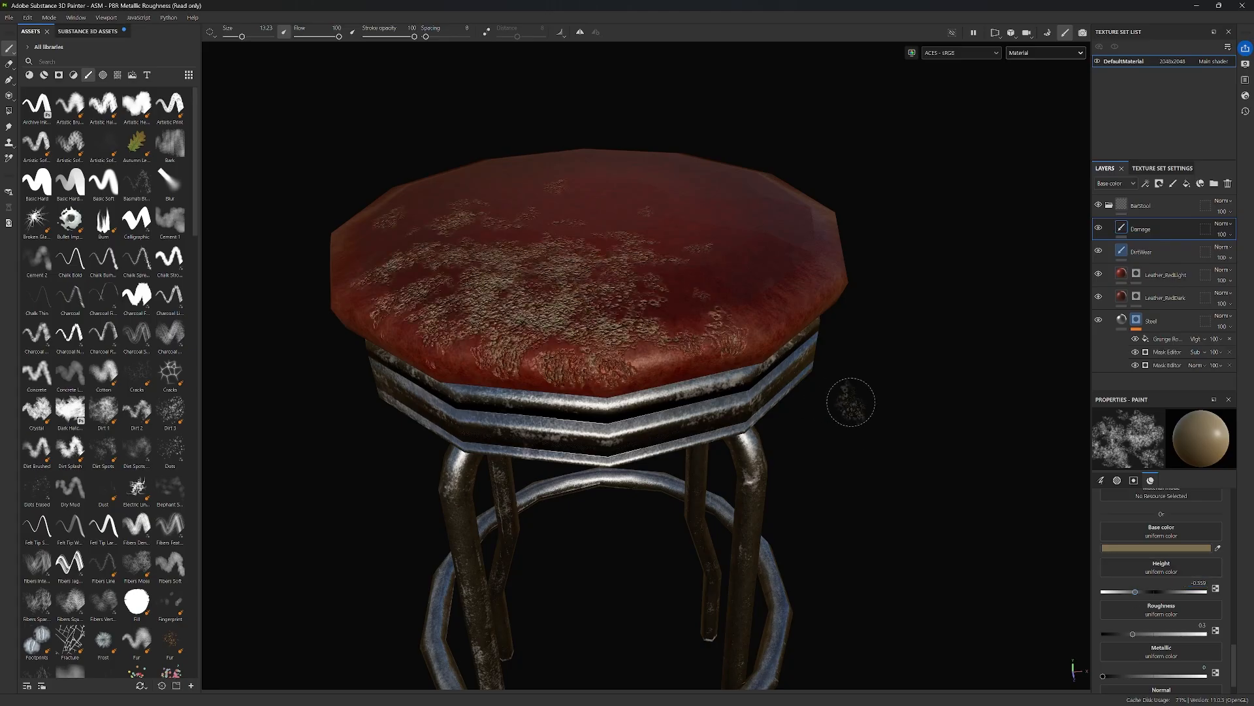
{"action": "key", "text": "ctrl+z"}
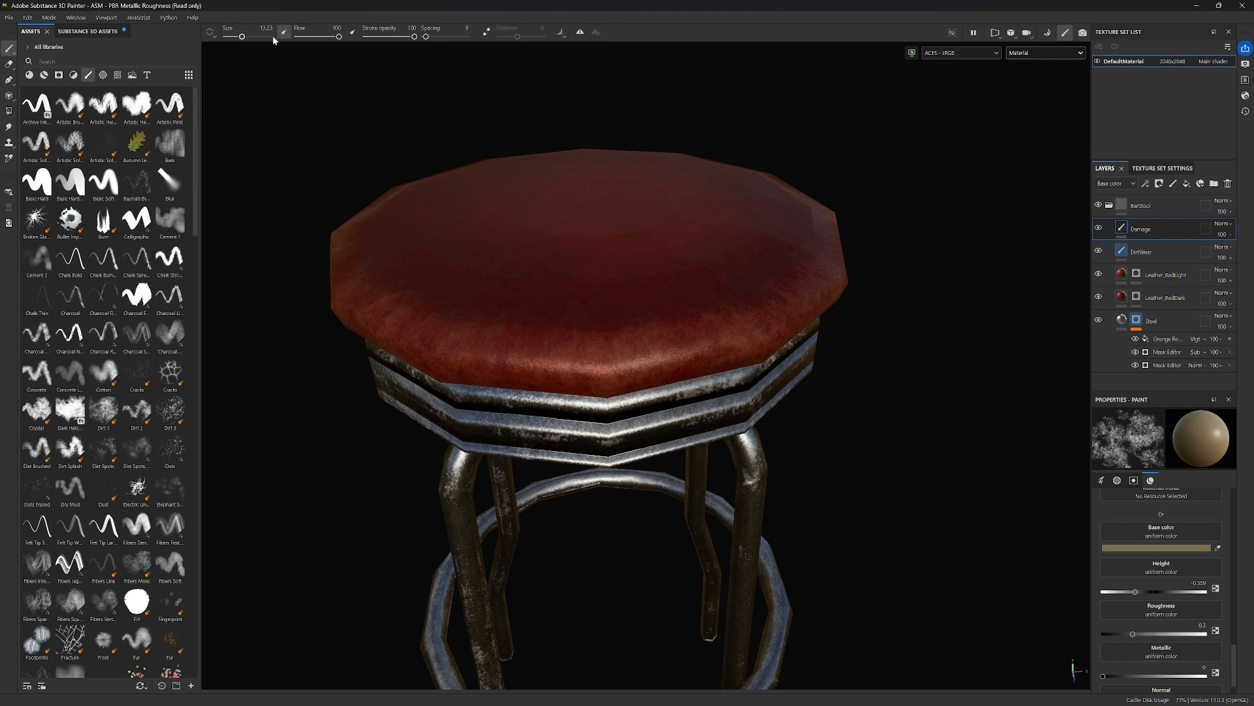
Lower the brush flow to about 35 and paint soft tan wear along the seat's front edge on the Damage layer.
{"action": "left_click_drag", "start_coordinate": [339, 37], "coordinate": [307, 37]}
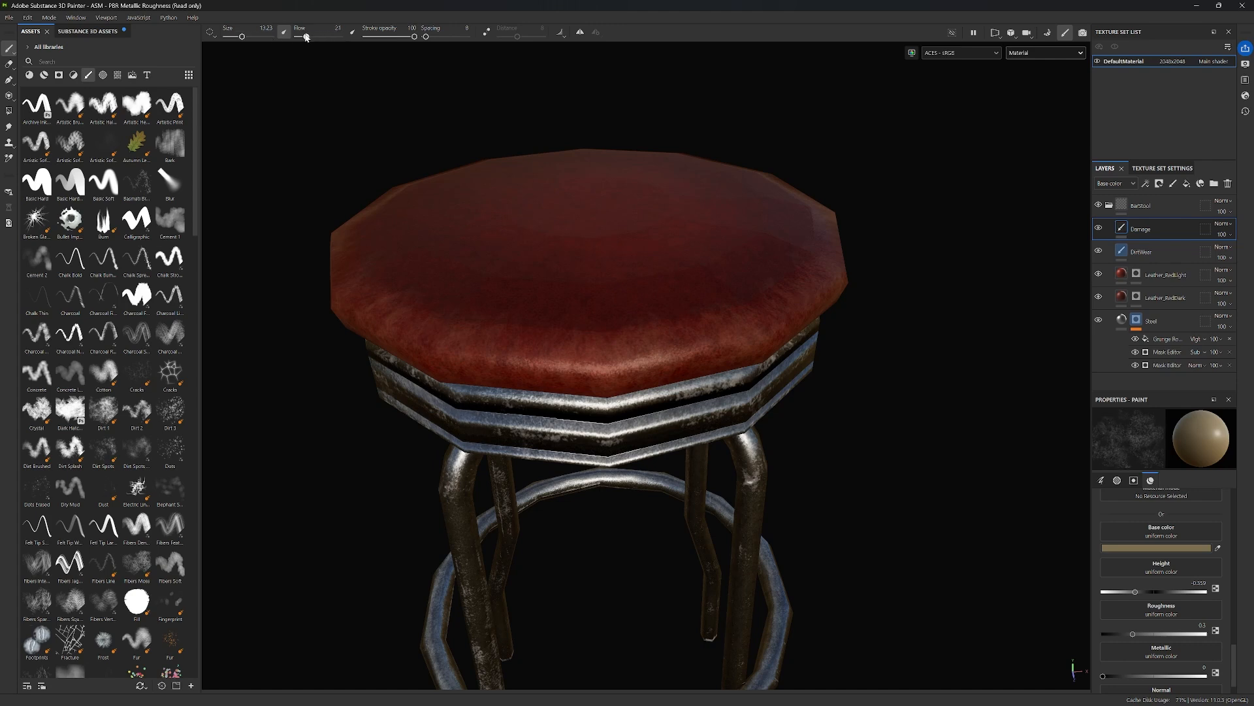
{"action": "left_click_drag", "start_coordinate": [457, 311], "coordinate": [695, 324]}
{"action": "mouse_move", "coordinate": [541, 331]}
{"action": "left_mouse_down"}
{"action": "mouse_move", "coordinate": [609, 344]}
{"action": "mouse_move", "coordinate": [654, 314]}
{"action": "mouse_move", "coordinate": [706, 340]}
{"action": "mouse_move", "coordinate": [745, 307]}
{"action": "mouse_move", "coordinate": [637, 341]}
{"action": "mouse_move", "coordinate": [627, 317]}
{"action": "mouse_move", "coordinate": [751, 303]}
{"action": "mouse_move", "coordinate": [689, 339]}
{"action": "mouse_move", "coordinate": [716, 300]}
{"action": "mouse_move", "coordinate": [771, 287]}
{"action": "mouse_move", "coordinate": [663, 343]}
{"action": "left_mouse_up"}
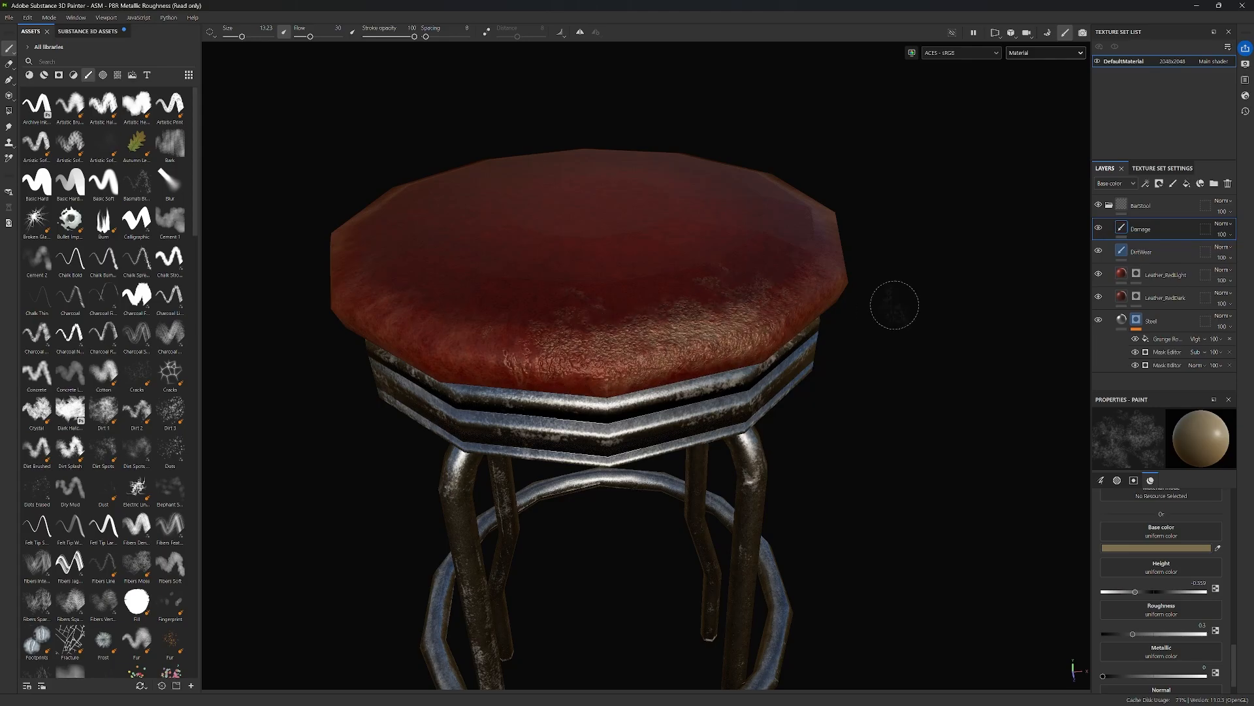
{"action": "left_click_drag", "start_coordinate": [910, 215], "coordinate": [902, 291], "text": "alt"}
{"action": "key", "text": "ctrl"}
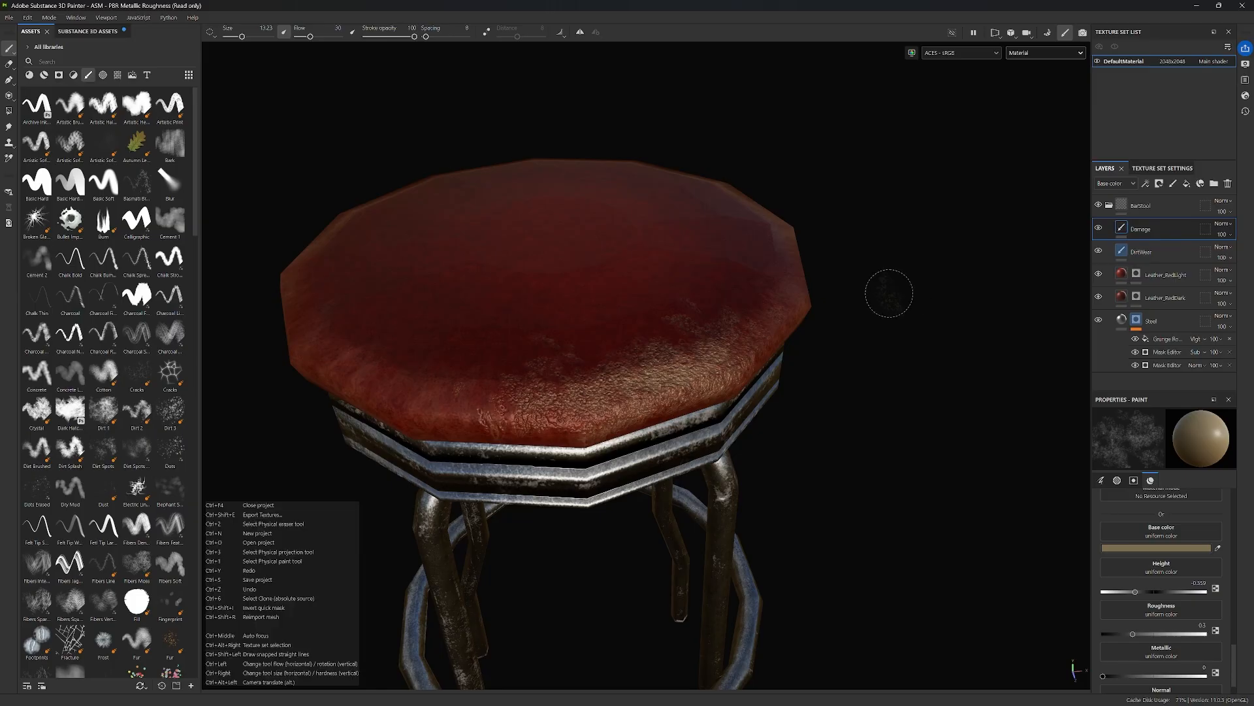
{"action": "key", "text": "ctrl+z"}
{"action": "left_click", "coordinate": [1218, 232]}
{"action": "mouse_move", "coordinate": [449, 406]}
{"action": "left_mouse_down"}
{"action": "mouse_move", "coordinate": [730, 351]}
{"action": "mouse_move", "coordinate": [581, 371]}
{"action": "mouse_move", "coordinate": [647, 374]}
{"action": "mouse_move", "coordinate": [751, 333]}
{"action": "mouse_move", "coordinate": [499, 414]}
{"action": "mouse_move", "coordinate": [725, 366]}
{"action": "mouse_move", "coordinate": [604, 402]}
{"action": "mouse_move", "coordinate": [565, 372]}
{"action": "left_mouse_up"}
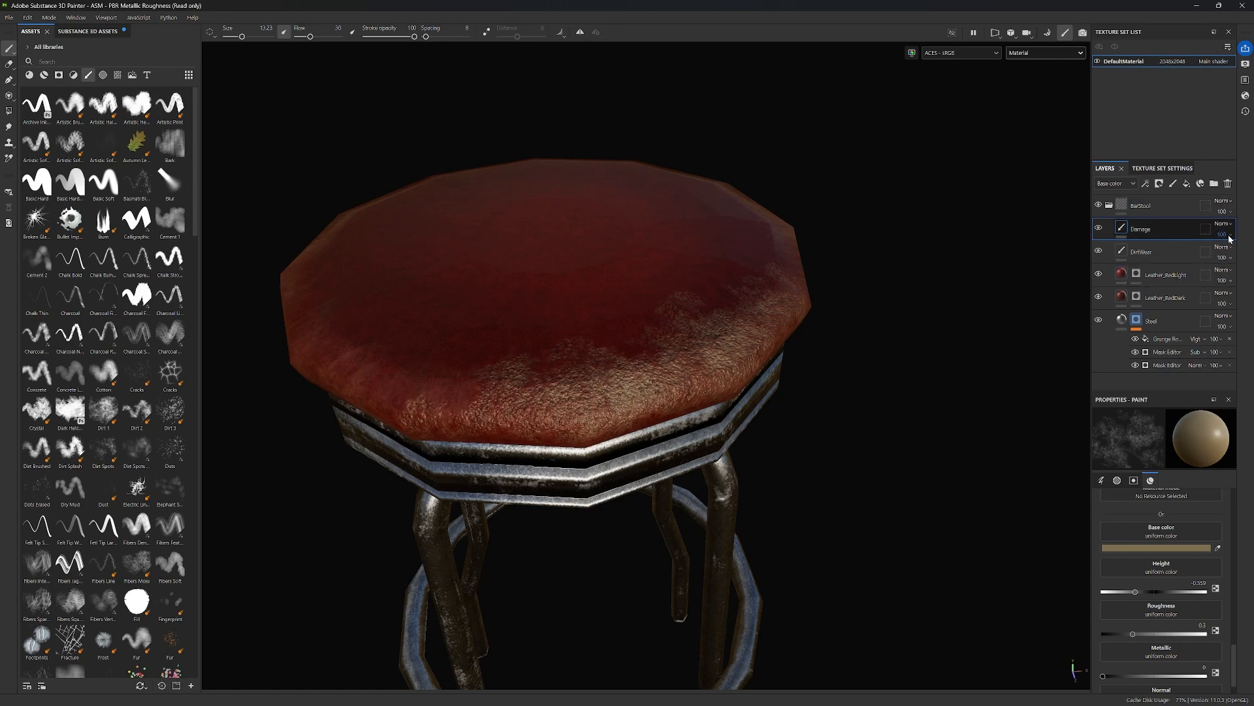
Try the Damage layer at 54 opacity, return it to 100, and undo the soft front-edge wear.
{"action": "left_click_drag", "start_coordinate": [1249, 255], "coordinate": [1248, 254]}
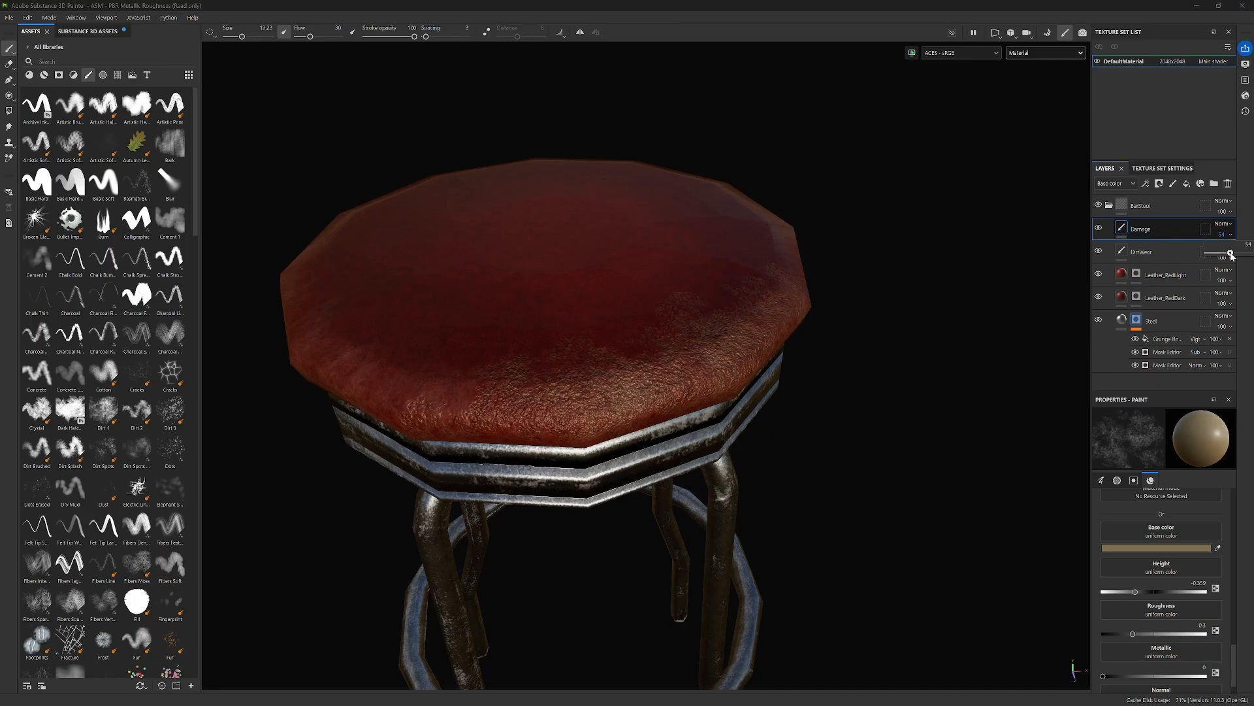
{"action": "left_click_drag", "start_coordinate": [1235, 255], "coordinate": [1249, 254]}
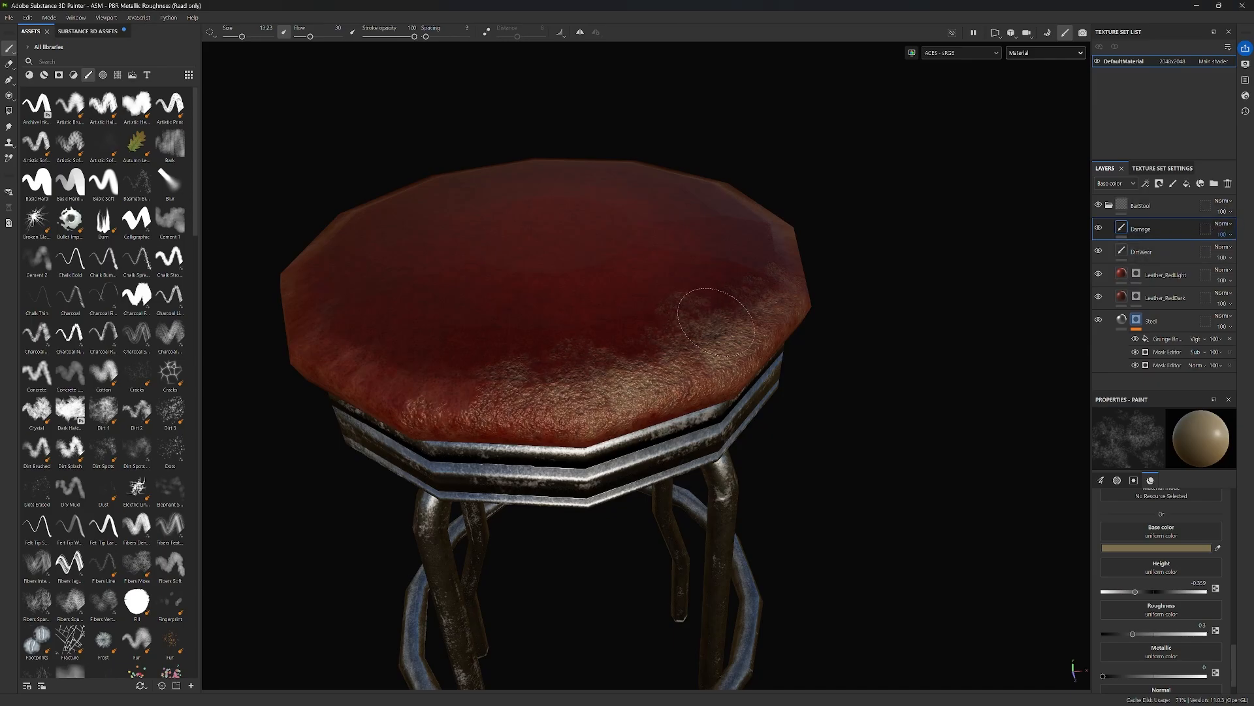
{"action": "left_click_drag", "start_coordinate": [910, 308], "coordinate": [833, 331], "text": "alt"}
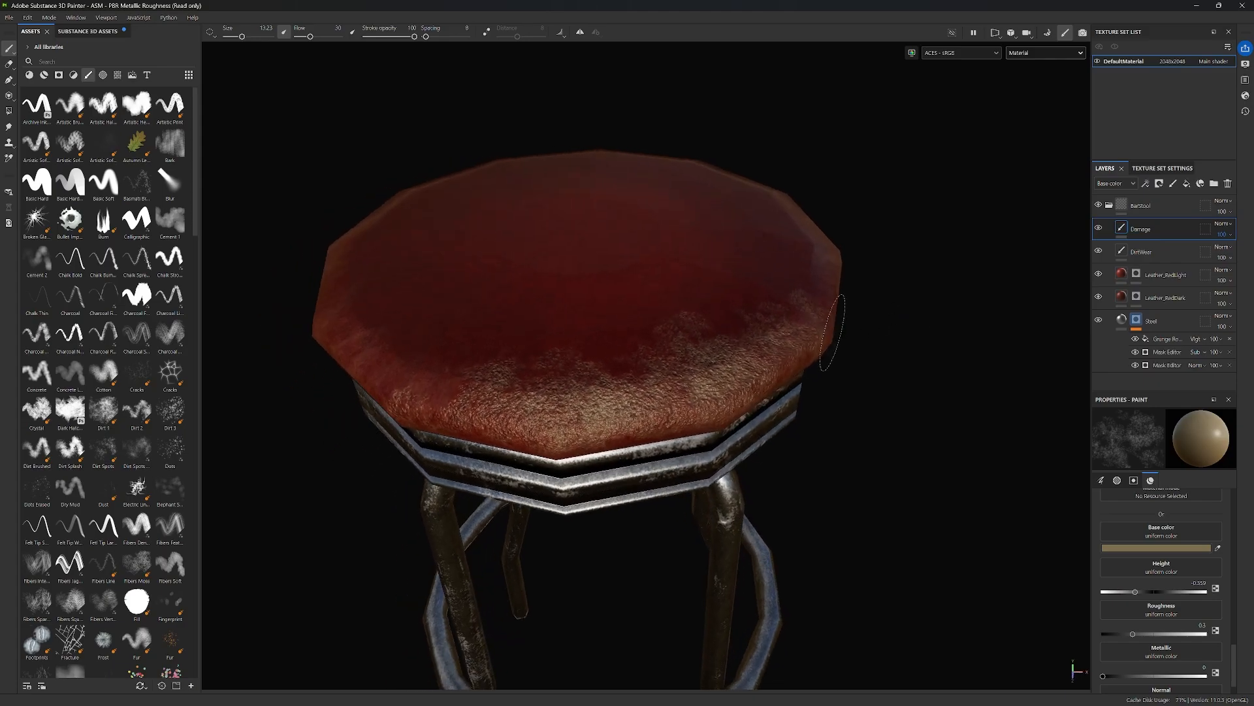
{"action": "key", "text": "ctrl"}
{"action": "key", "text": "ctrl+z"}
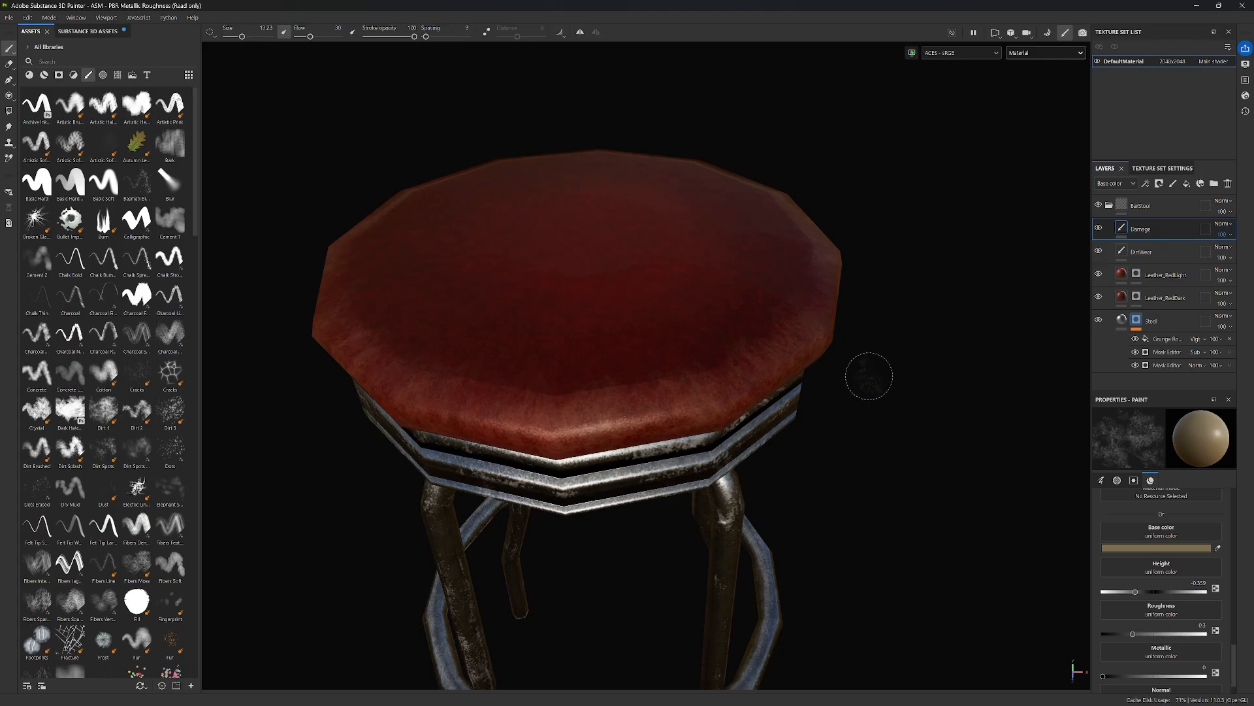
Reduce the brush size, try tan wear strokes along another section of the seat edge, and undo them.
{"action": "left_click_drag", "start_coordinate": [938, 378], "coordinate": [593, 295], "text": "alt"}
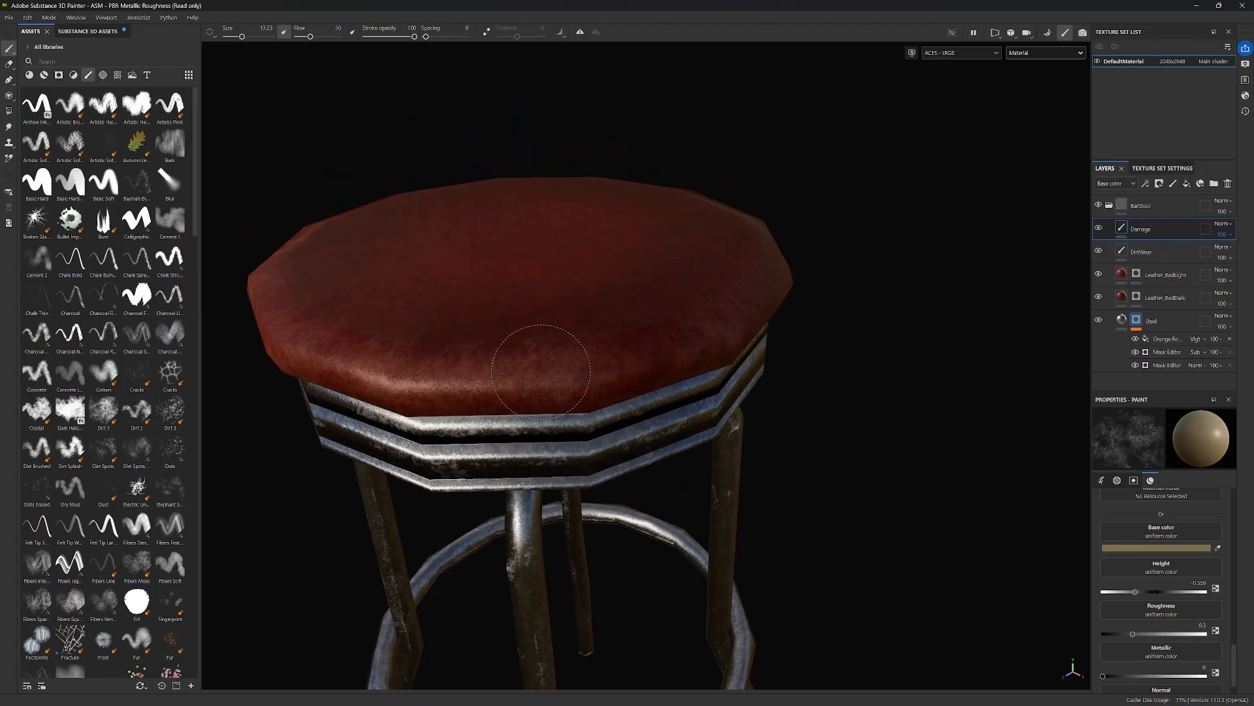
{"action": "scroll", "coordinate": [555, 366], "scroll_direction": "up", "scroll_amount": 1}
{"action": "mouse_move", "coordinate": [549, 364]}
{"action": "left_mouse_down"}
{"action": "mouse_move", "coordinate": [546, 385]}
{"action": "mouse_move", "coordinate": [705, 294]}
{"action": "left_mouse_up"}
{"action": "mouse_move", "coordinate": [791, 268]}
{"action": "left_mouse_down"}
{"action": "mouse_move", "coordinate": [686, 359]}
{"action": "mouse_move", "coordinate": [727, 354]}
{"action": "left_mouse_up"}
{"action": "key", "text": "ctrl+z"}
{"action": "key", "text": "ctrl+z"}
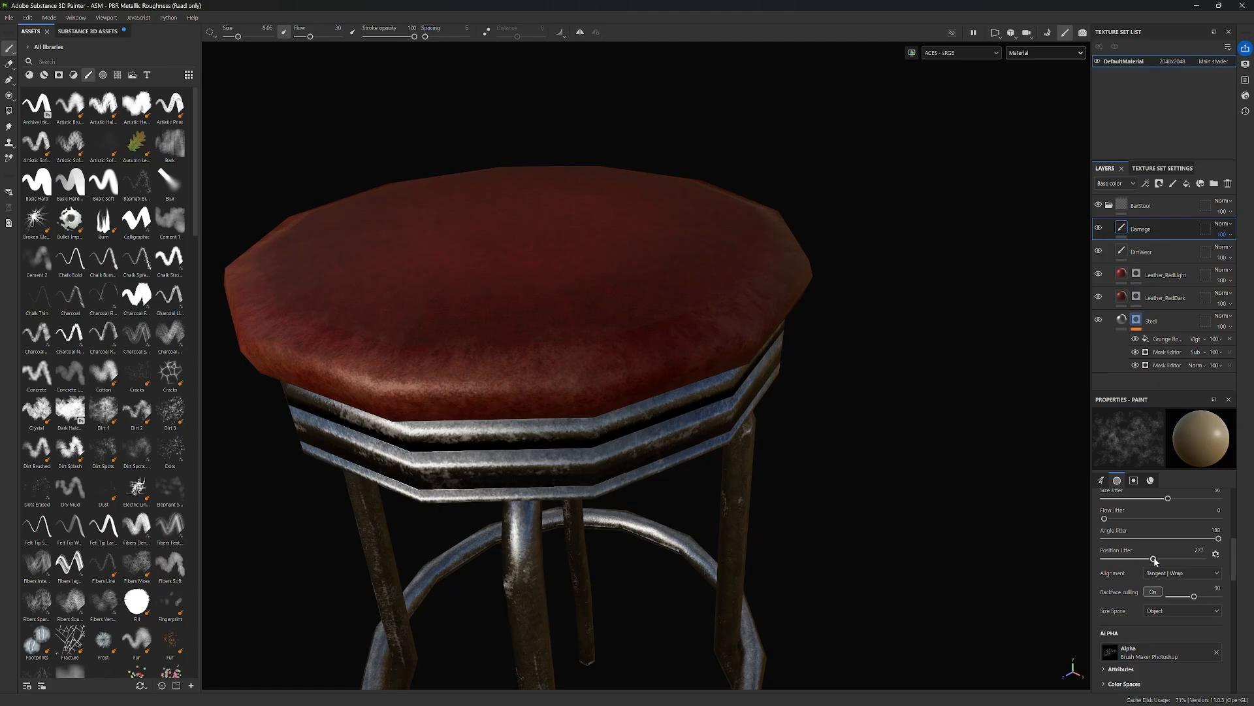
Lower the brush's position jitter to about 33, test a tan stroke near the seat edge, and undo it.
{"action": "left_click_drag", "start_coordinate": [1155, 561], "coordinate": [1108, 560]}
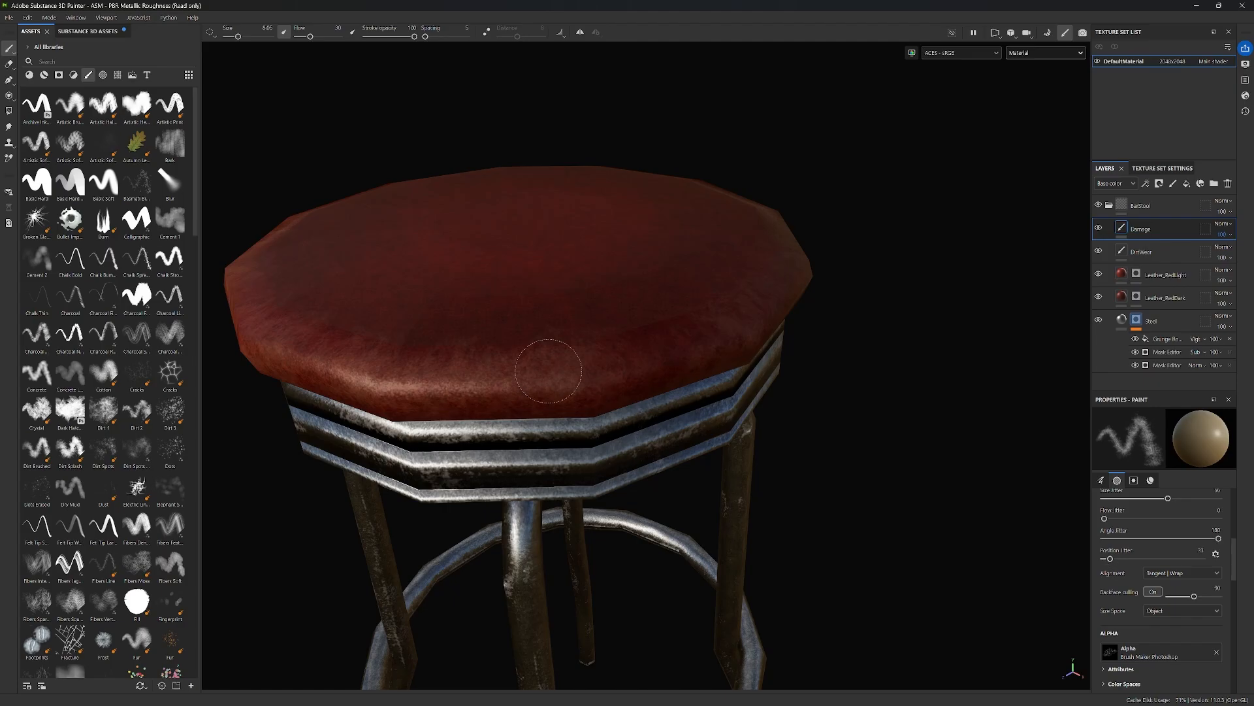
{"action": "left_click_drag", "start_coordinate": [529, 370], "coordinate": [673, 316]}
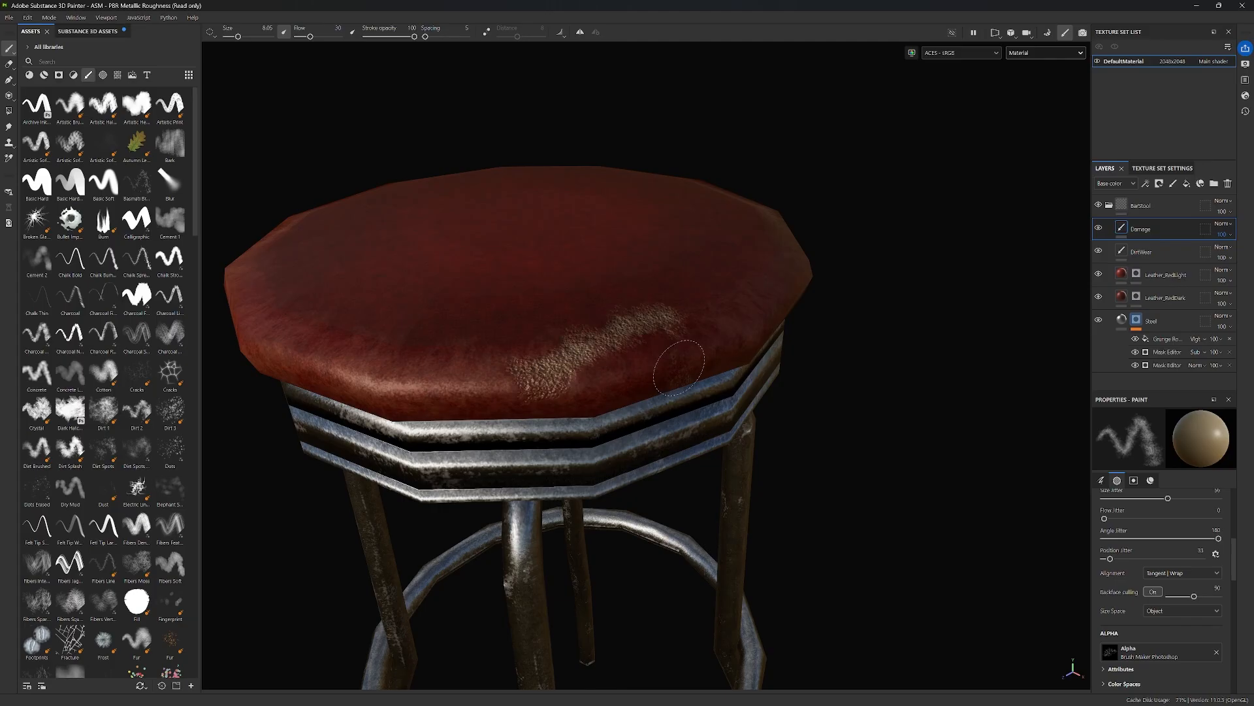
{"action": "key", "text": "ctrl+z"}
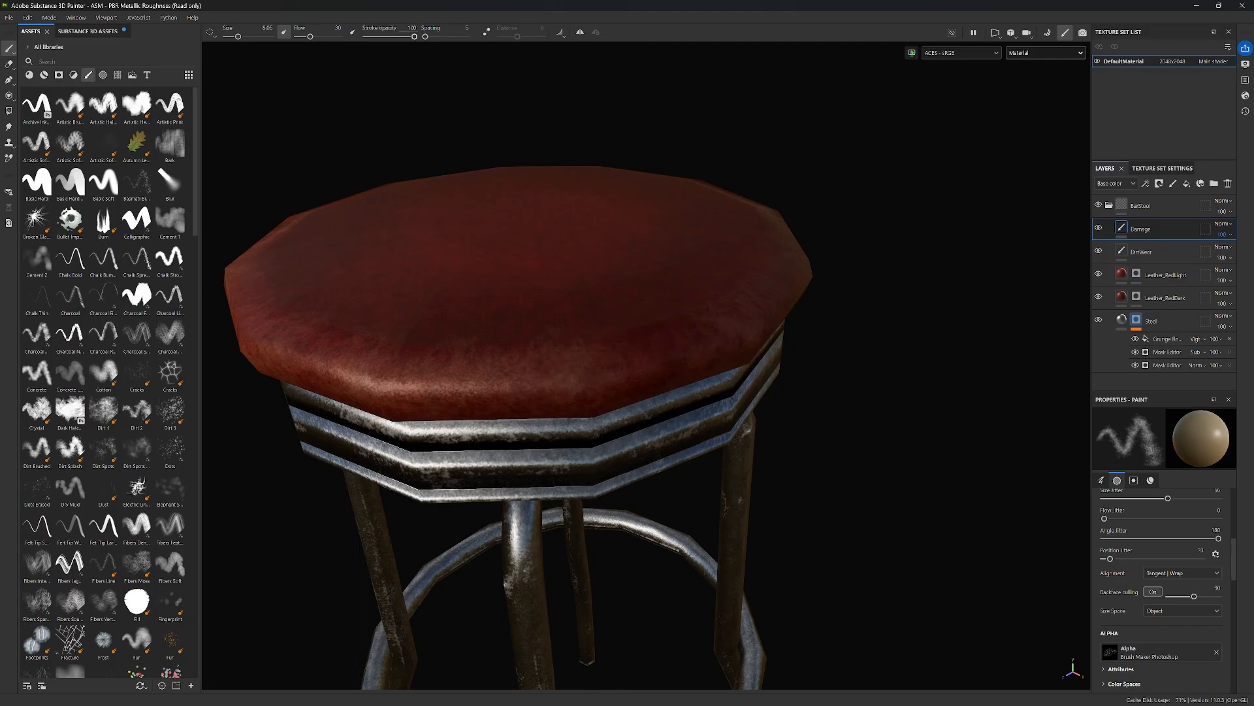
Reduce the stroke opacity to about 58 and paint subtle tan wear along the seat's rounded edge.
{"action": "left_click_drag", "start_coordinate": [412, 37], "coordinate": [399, 39]}
{"action": "mouse_move", "coordinate": [588, 368]}
{"action": "left_mouse_down"}
{"action": "mouse_move", "coordinate": [650, 311]}
{"action": "mouse_move", "coordinate": [706, 327]}
{"action": "mouse_move", "coordinate": [578, 381]}
{"action": "left_mouse_up"}
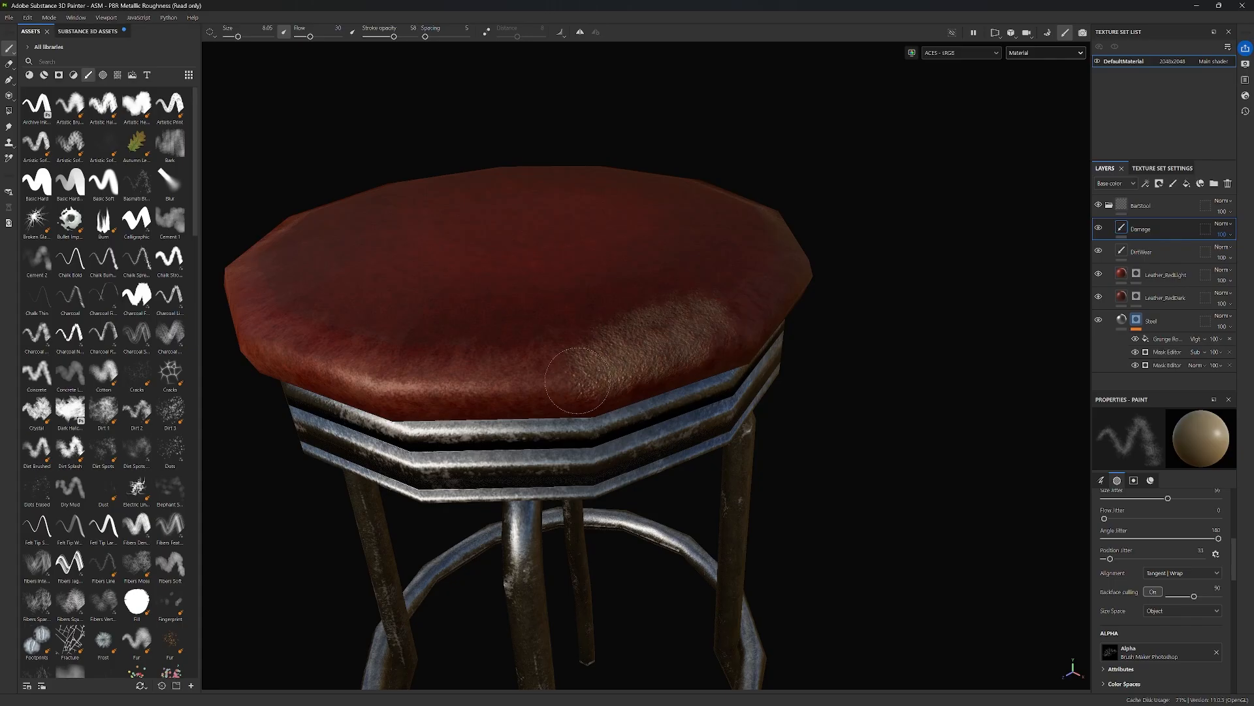
{"action": "left_click_drag", "start_coordinate": [840, 272], "coordinate": [723, 386], "text": "alt"}
{"action": "mouse_move", "coordinate": [824, 326]}
{"action": "left_mouse_down", "text": "alt"}
{"action": "mouse_move", "coordinate": [792, 333]}
{"action": "mouse_move", "coordinate": [756, 392]}
{"action": "mouse_move", "coordinate": [772, 330]}
{"action": "mouse_move", "coordinate": [787, 389]}
{"action": "left_mouse_up", "text": "alt"}
{"action": "mouse_move", "coordinate": [586, 321]}
{"action": "left_mouse_down"}
{"action": "mouse_move", "coordinate": [691, 277]}
{"action": "mouse_move", "coordinate": [660, 314]}
{"action": "left_mouse_up"}
{"action": "left_click_drag", "start_coordinate": [803, 301], "coordinate": [836, 410], "text": "alt"}
Extend the tan wear onto the neighbouring sections of the leather seat's rim.
{"action": "scroll", "coordinate": [836, 410], "scroll_direction": "down", "scroll_amount": 2}
{"action": "left_click_drag", "start_coordinate": [692, 470], "coordinate": [420, 490], "text": "alt"}
{"action": "middle_click_drag", "start_coordinate": [839, 512], "coordinate": [705, 504], "text": "alt"}
{"action": "scroll", "coordinate": [611, 416], "scroll_direction": "up", "scroll_amount": 4}
{"action": "left_click_drag", "start_coordinate": [635, 415], "coordinate": [723, 356]}
{"action": "scroll", "coordinate": [621, 390], "scroll_direction": "down", "scroll_amount": 2}
{"action": "middle_click_drag", "start_coordinate": [621, 390], "coordinate": [639, 403], "text": "alt"}
{"action": "mouse_move", "coordinate": [630, 365]}
{"action": "left_mouse_down", "text": "alt"}
{"action": "mouse_move", "coordinate": [686, 349]}
{"action": "mouse_move", "coordinate": [683, 361]}
{"action": "left_mouse_up", "text": "alt"}
{"action": "scroll", "coordinate": [601, 422], "scroll_direction": "up", "scroll_amount": 2}
{"action": "left_click_drag", "start_coordinate": [765, 459], "coordinate": [695, 380], "text": "alt"}
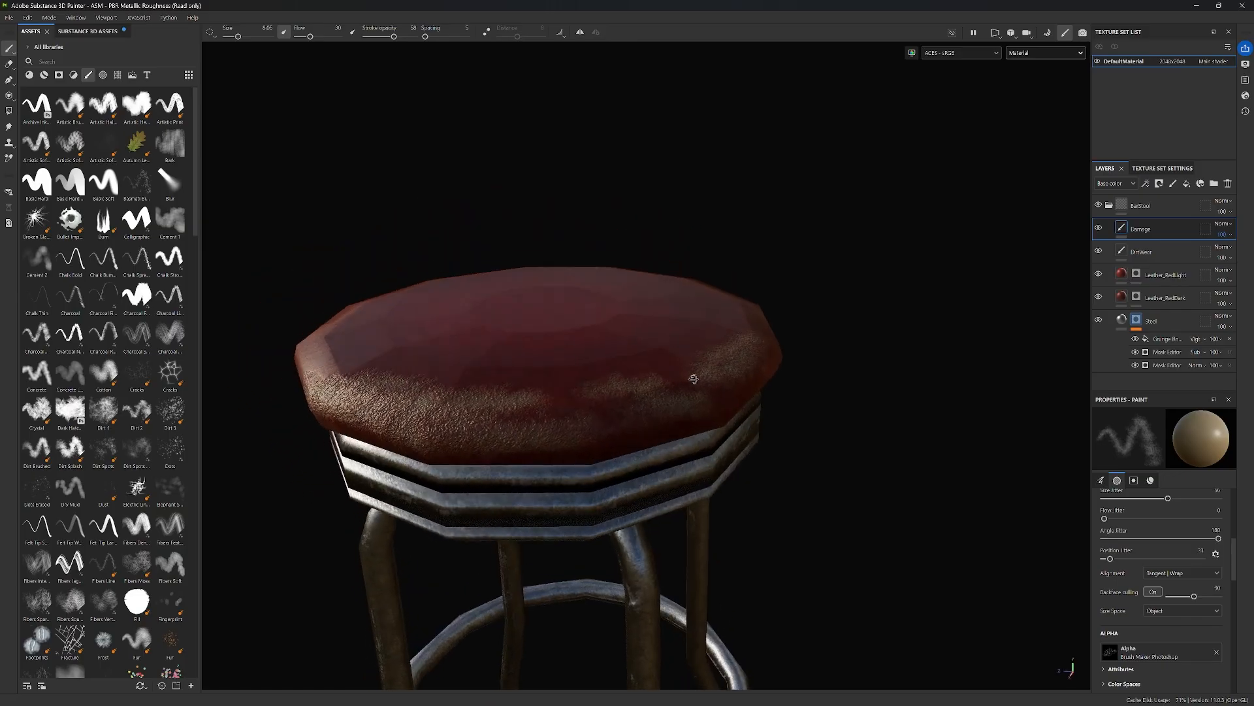
Continue painting worn patches around the remaining sides of the seat's rim.
{"action": "middle_click_drag", "start_coordinate": [695, 379], "coordinate": [761, 291], "text": "alt"}
{"action": "left_click_drag", "start_coordinate": [761, 291], "coordinate": [688, 377], "text": "alt"}
{"action": "mouse_move", "coordinate": [694, 470]}
{"action": "left_mouse_down", "text": "alt"}
{"action": "mouse_move", "coordinate": [874, 398]}
{"action": "mouse_move", "coordinate": [883, 452]}
{"action": "mouse_move", "coordinate": [613, 280]}
{"action": "mouse_move", "coordinate": [728, 235]}
{"action": "mouse_move", "coordinate": [731, 261]}
{"action": "left_mouse_up", "text": "alt"}
{"action": "mouse_move", "coordinate": [686, 480]}
{"action": "left_mouse_down", "text": "alt"}
{"action": "mouse_move", "coordinate": [580, 571]}
{"action": "mouse_move", "coordinate": [502, 418]}
{"action": "left_mouse_up", "text": "alt"}
{"action": "mouse_move", "coordinate": [529, 334]}
{"action": "left_mouse_down", "text": "alt"}
{"action": "mouse_move", "coordinate": [708, 415]}
{"action": "mouse_move", "coordinate": [814, 507]}
{"action": "mouse_move", "coordinate": [582, 300]}
{"action": "mouse_move", "coordinate": [440, 306]}
{"action": "mouse_move", "coordinate": [630, 324]}
{"action": "mouse_move", "coordinate": [596, 448]}
{"action": "mouse_move", "coordinate": [543, 413]}
{"action": "left_mouse_up", "text": "alt"}
{"action": "left_click_drag", "start_coordinate": [632, 410], "coordinate": [571, 327], "text": "alt"}
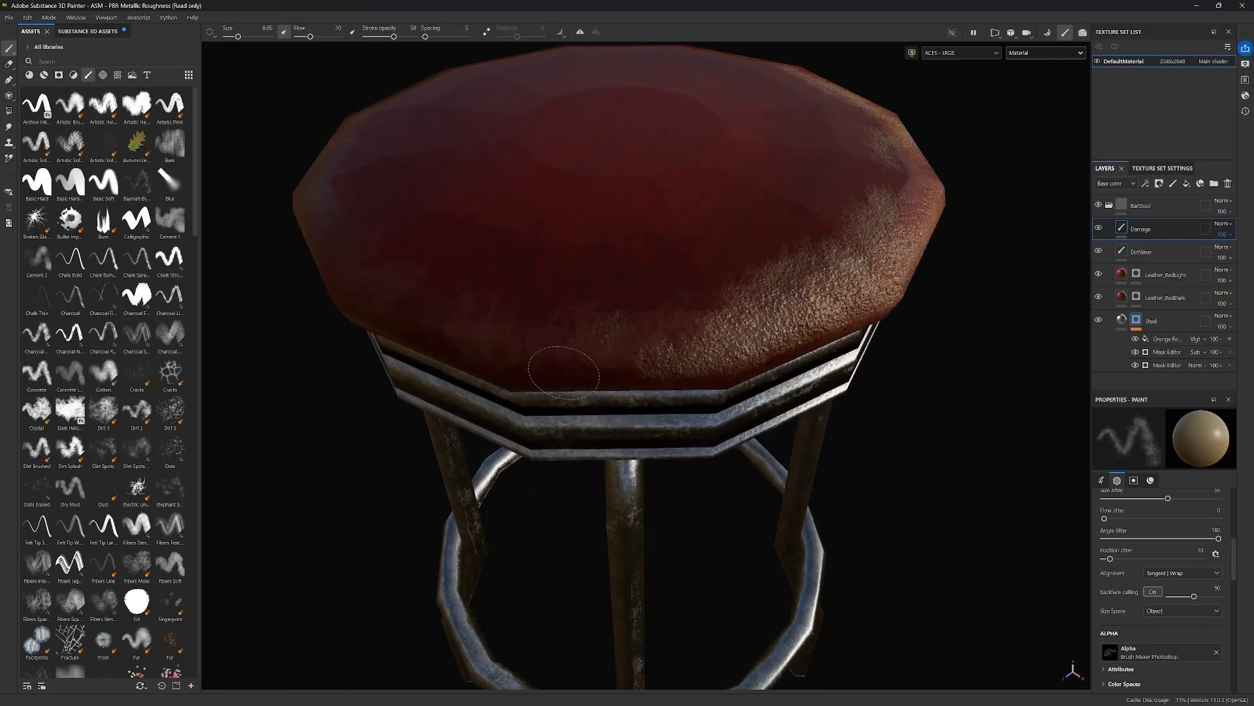
Add faint tan patches just inside the worn rim and blend them into the top of the seat.
{"action": "mouse_move", "coordinate": [656, 311]}
{"action": "left_mouse_down", "text": "alt"}
{"action": "mouse_move", "coordinate": [573, 305]}
{"action": "mouse_move", "coordinate": [556, 277]}
{"action": "mouse_move", "coordinate": [568, 269]}
{"action": "mouse_move", "coordinate": [525, 269]}
{"action": "left_mouse_up", "text": "alt"}
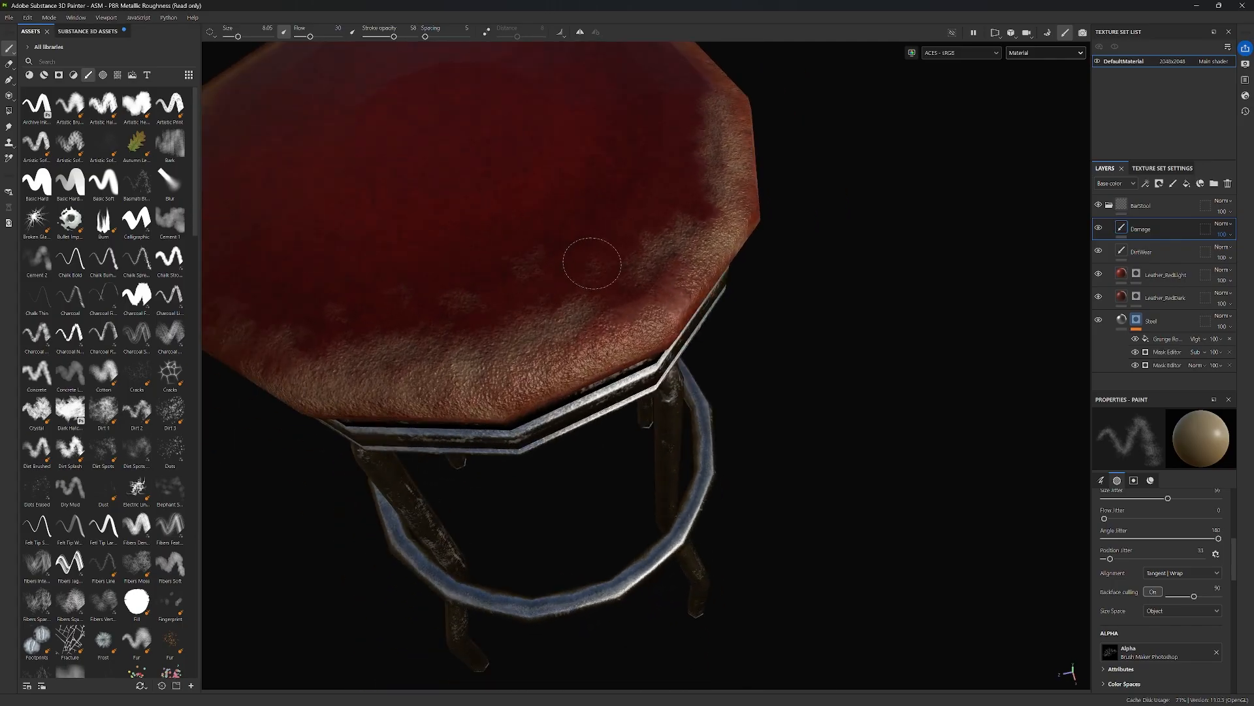
{"action": "mouse_move", "coordinate": [718, 188]}
{"action": "left_mouse_down", "text": "alt"}
{"action": "mouse_move", "coordinate": [512, 307]}
{"action": "mouse_move", "coordinate": [467, 308]}
{"action": "left_mouse_up", "text": "alt"}
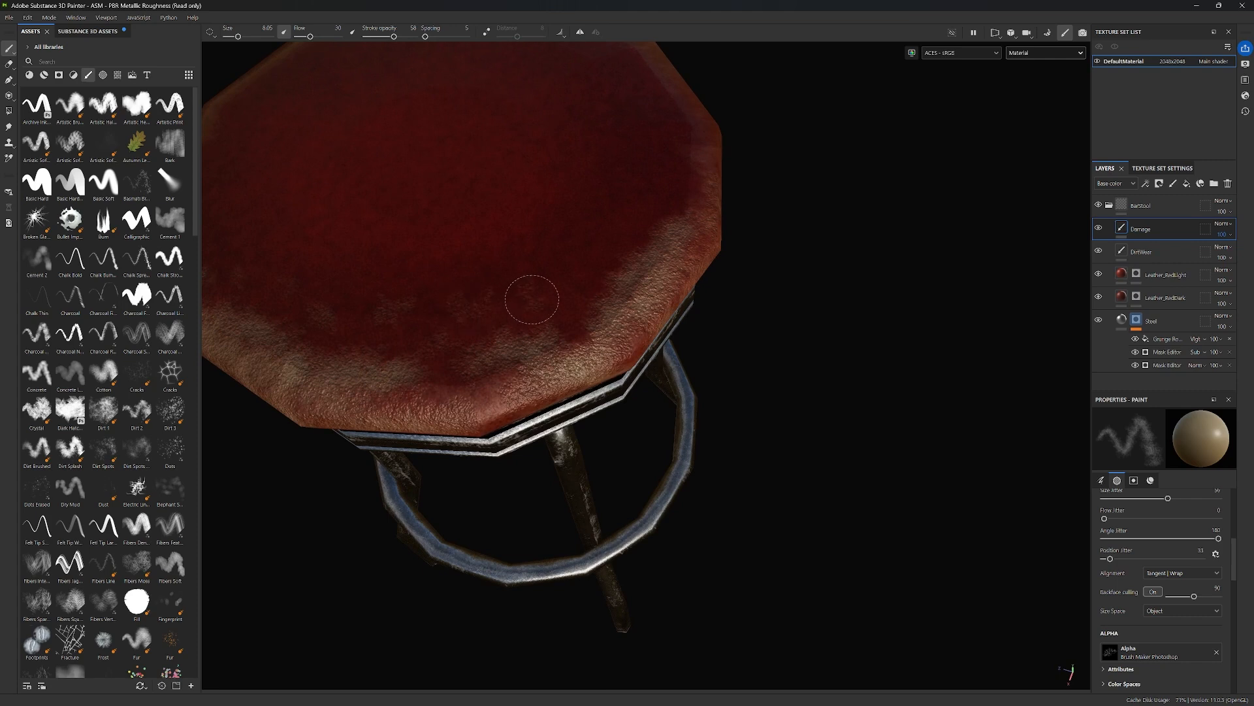
{"action": "left_click_drag", "start_coordinate": [597, 252], "coordinate": [592, 253], "text": "alt"}
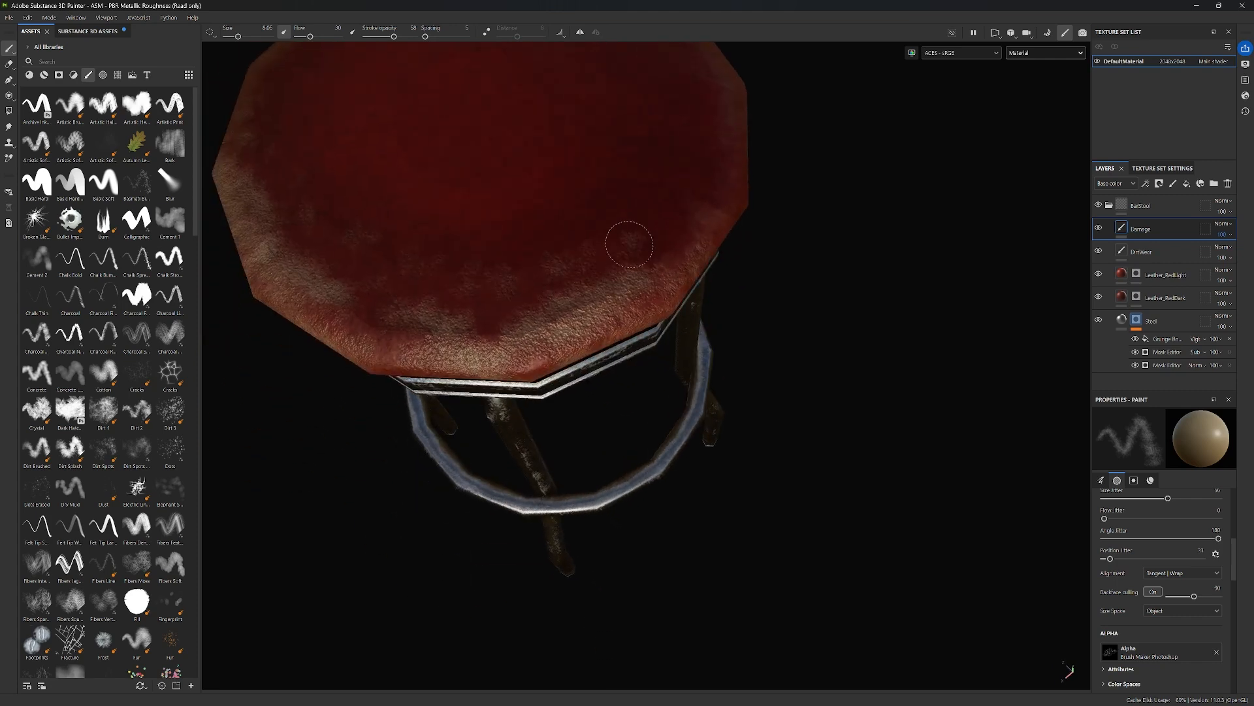
{"action": "left_click_drag", "start_coordinate": [698, 241], "coordinate": [565, 253], "text": "alt"}
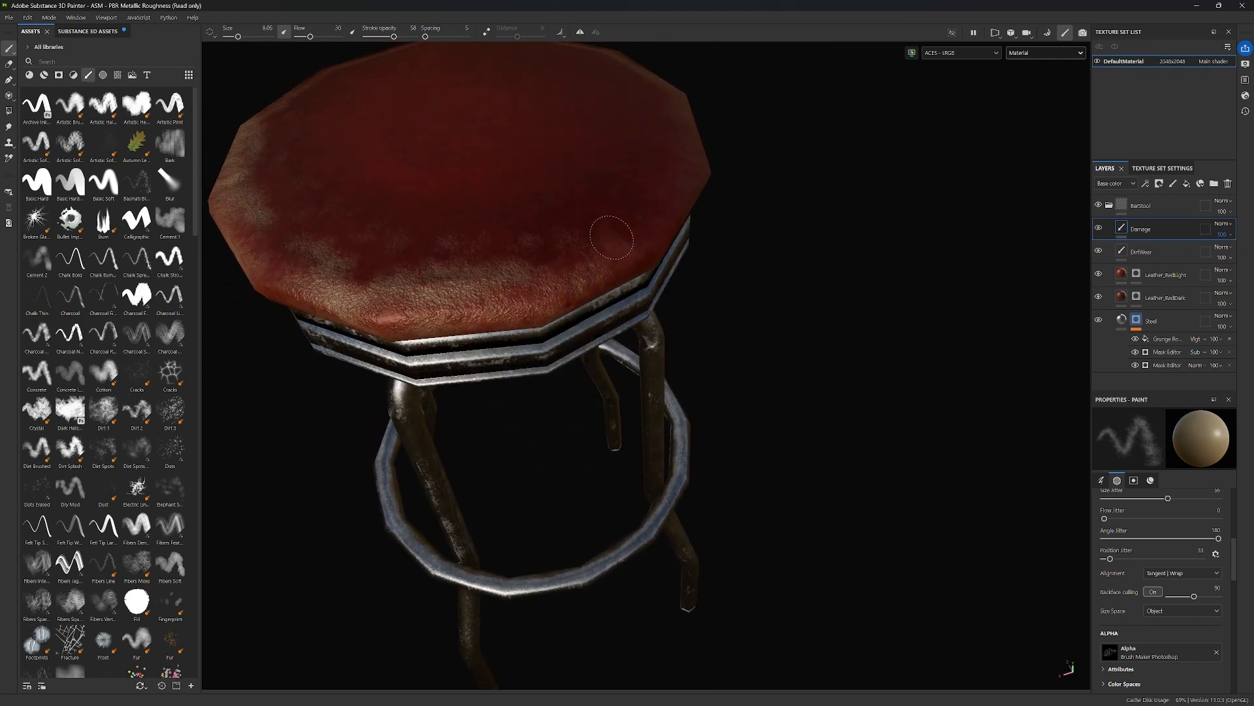
{"action": "left_click_drag", "start_coordinate": [650, 287], "coordinate": [618, 400], "text": "alt"}
{"action": "left_click_drag", "start_coordinate": [444, 408], "coordinate": [663, 372], "text": "alt"}
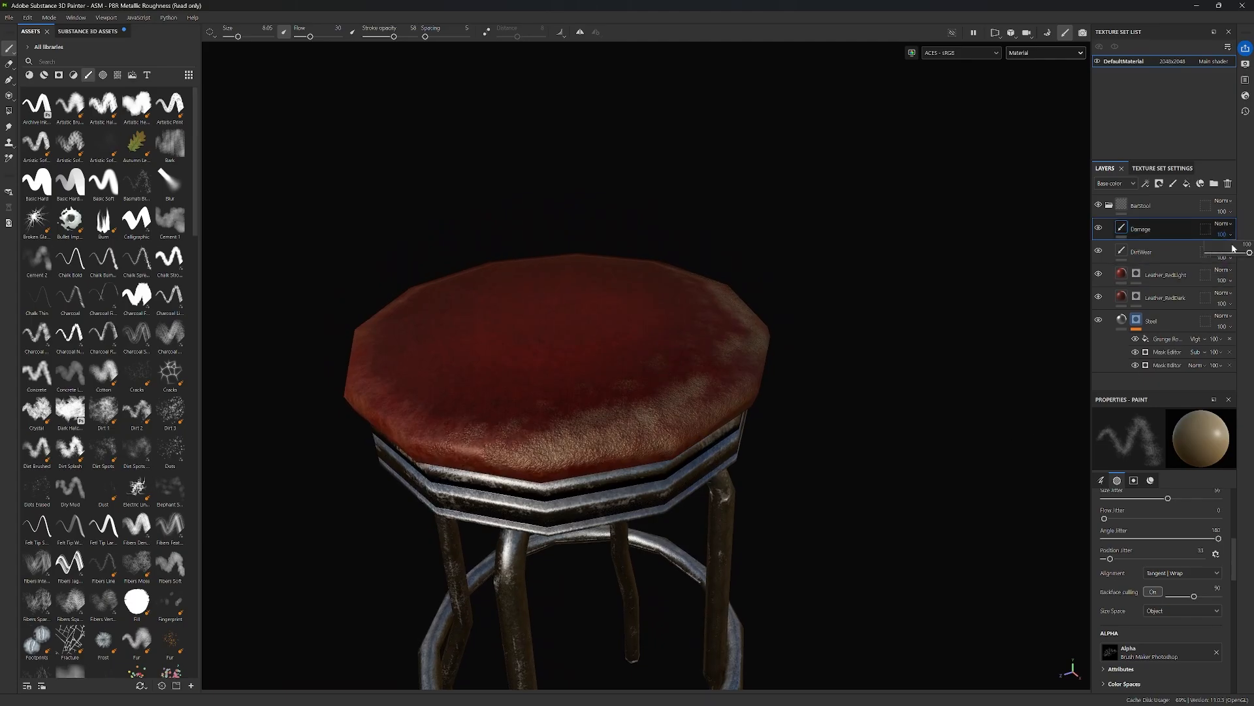
Lower the Damage layer's opacity to about 57 and check the seat wear from several angles.
{"action": "left_click_drag", "start_coordinate": [1250, 253], "coordinate": [1249, 253]}
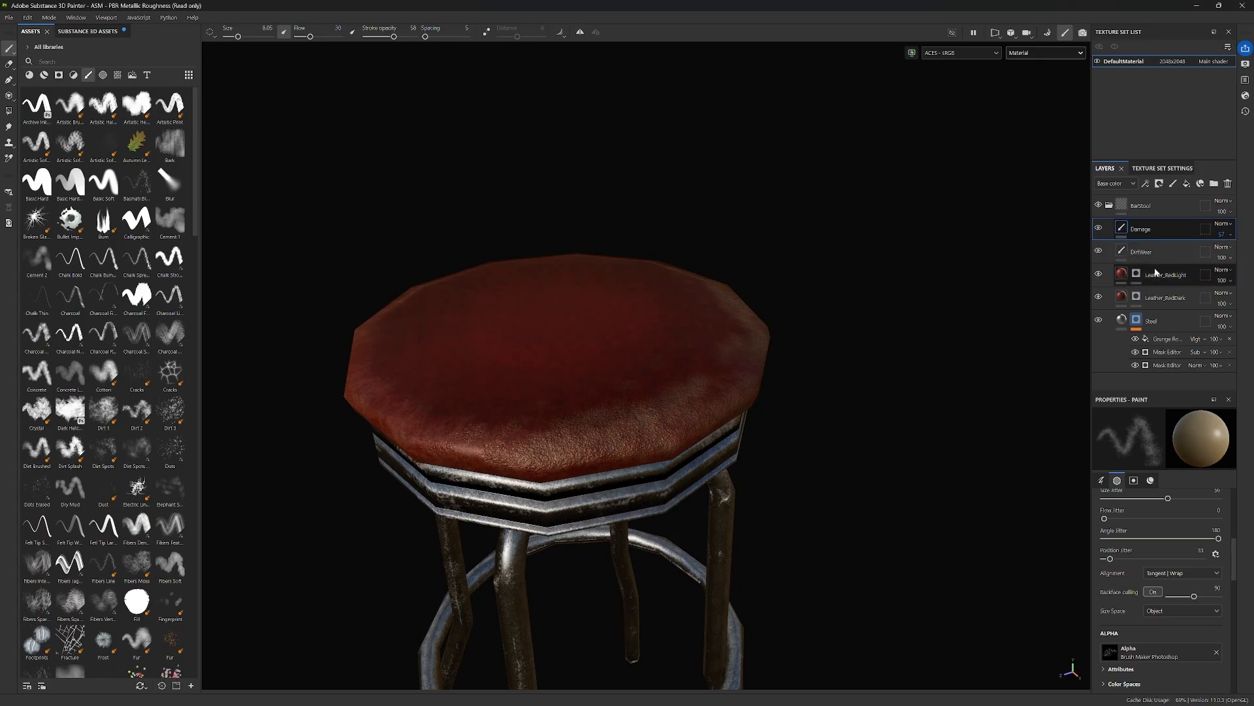
{"action": "mouse_move", "coordinate": [907, 311]}
{"action": "left_mouse_down", "text": "alt"}
{"action": "mouse_move", "coordinate": [870, 367]}
{"action": "mouse_move", "coordinate": [610, 448]}
{"action": "mouse_move", "coordinate": [684, 370]}
{"action": "mouse_move", "coordinate": [496, 338]}
{"action": "mouse_move", "coordinate": [467, 392]}
{"action": "mouse_move", "coordinate": [636, 335]}
{"action": "left_mouse_up", "text": "alt"}
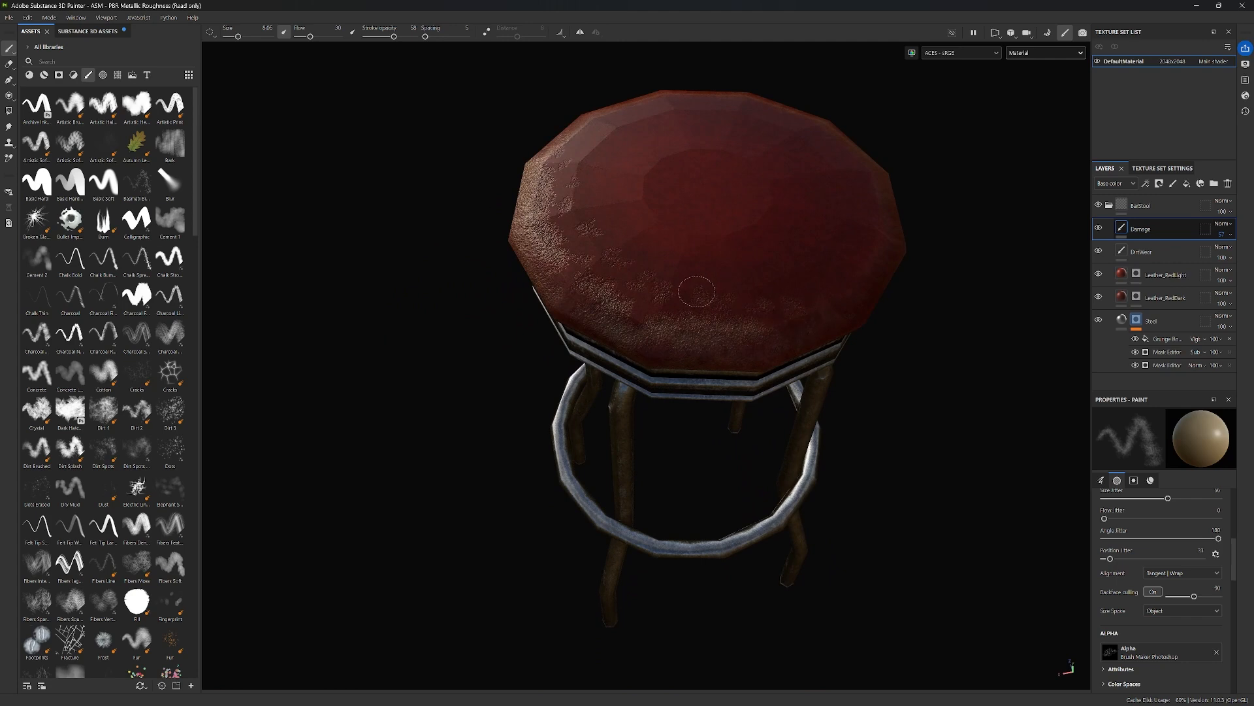
{"action": "mouse_move", "coordinate": [691, 274]}
{"action": "left_mouse_down", "text": "alt"}
{"action": "mouse_move", "coordinate": [672, 325]}
{"action": "mouse_move", "coordinate": [614, 300]}
{"action": "mouse_move", "coordinate": [683, 342]}
{"action": "mouse_move", "coordinate": [845, 339]}
{"action": "mouse_move", "coordinate": [692, 374]}
{"action": "mouse_move", "coordinate": [792, 350]}
{"action": "left_mouse_up", "text": "alt"}
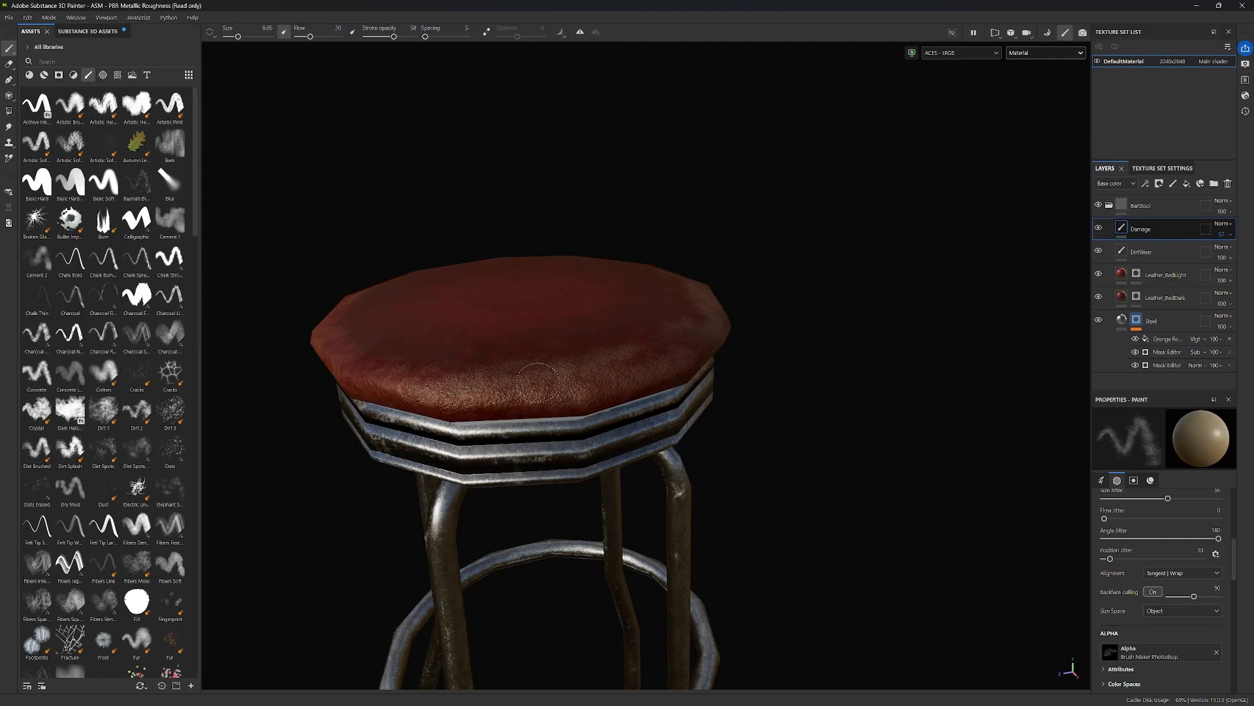
{"action": "left_click_drag", "start_coordinate": [538, 382], "coordinate": [575, 378], "text": "alt"}
{"action": "middle_click_drag", "start_coordinate": [663, 316], "coordinate": [452, 357], "text": "alt"}
{"action": "left_click_drag", "start_coordinate": [496, 339], "coordinate": [493, 411], "text": "alt"}
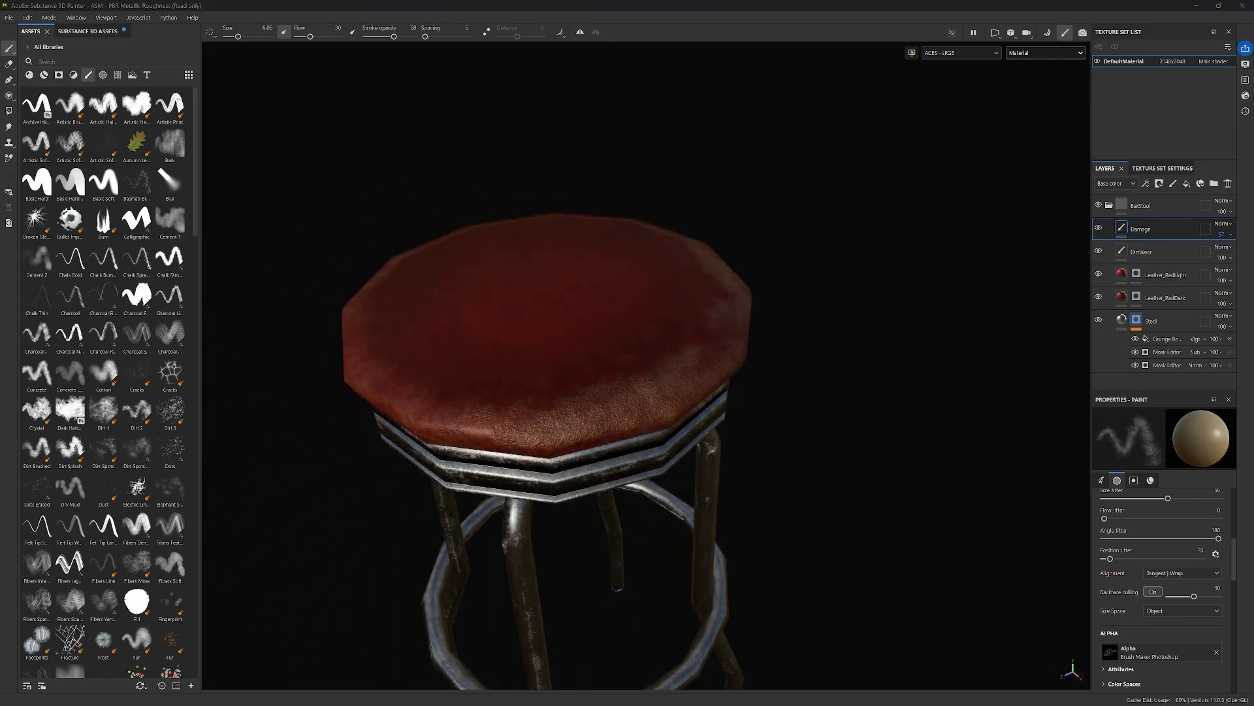
Add a new paint layer above the Damage layer and name it Cracks.
{"action": "left_click", "coordinate": [1174, 185]}
{"action": "double_click", "coordinate": [1142, 230]}
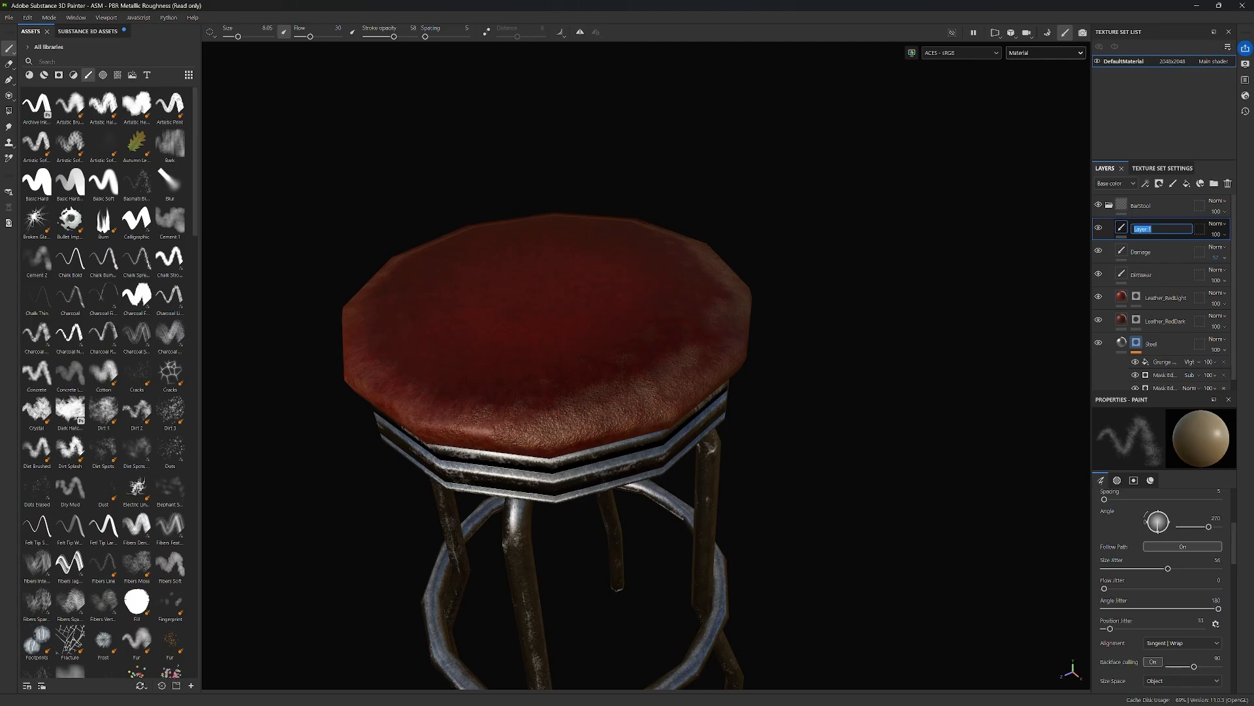
{"action": "key", "text": "Return"}
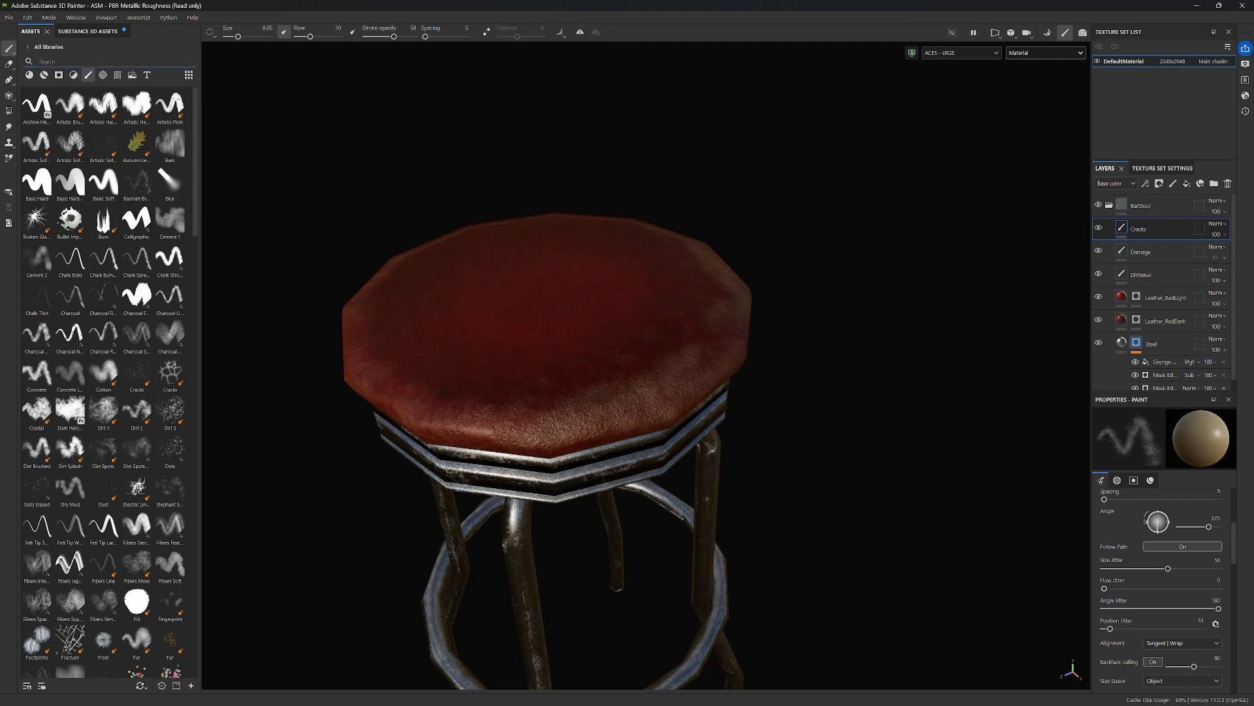
Find the Leather brush in the brush library and select it for painting on the seat.
{"action": "type", "text": "lea"}
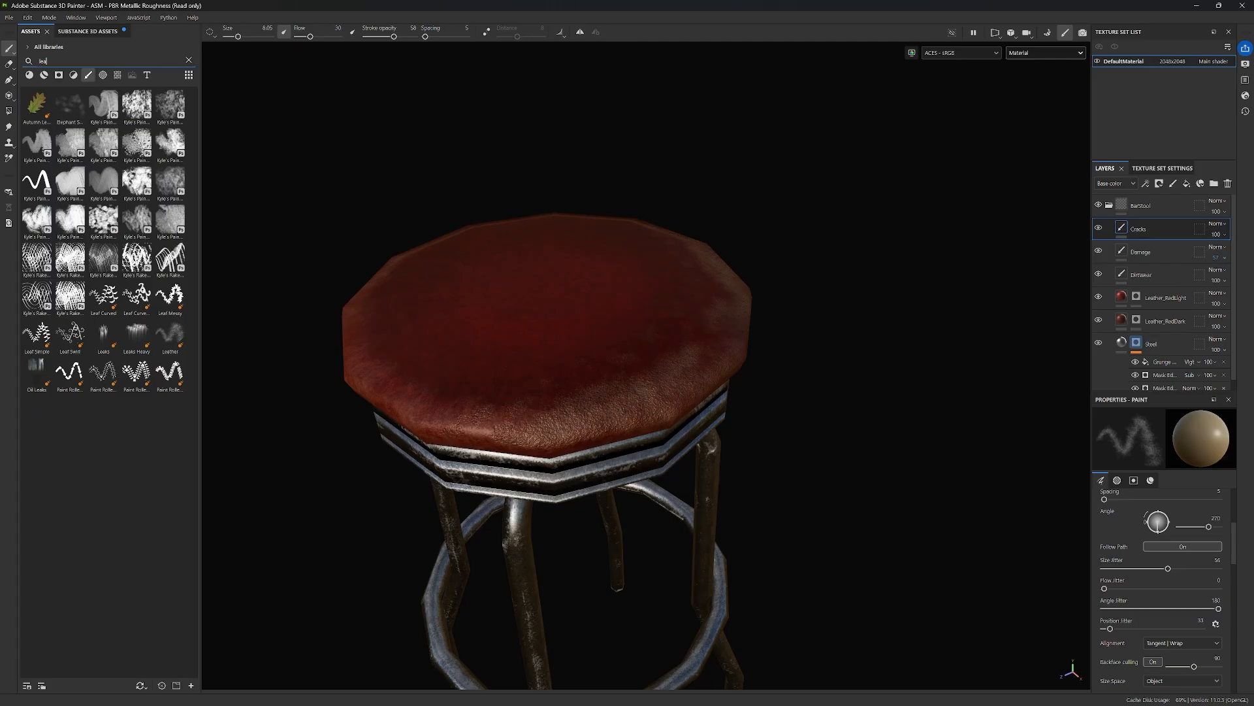
{"action": "type", "text": "t"}
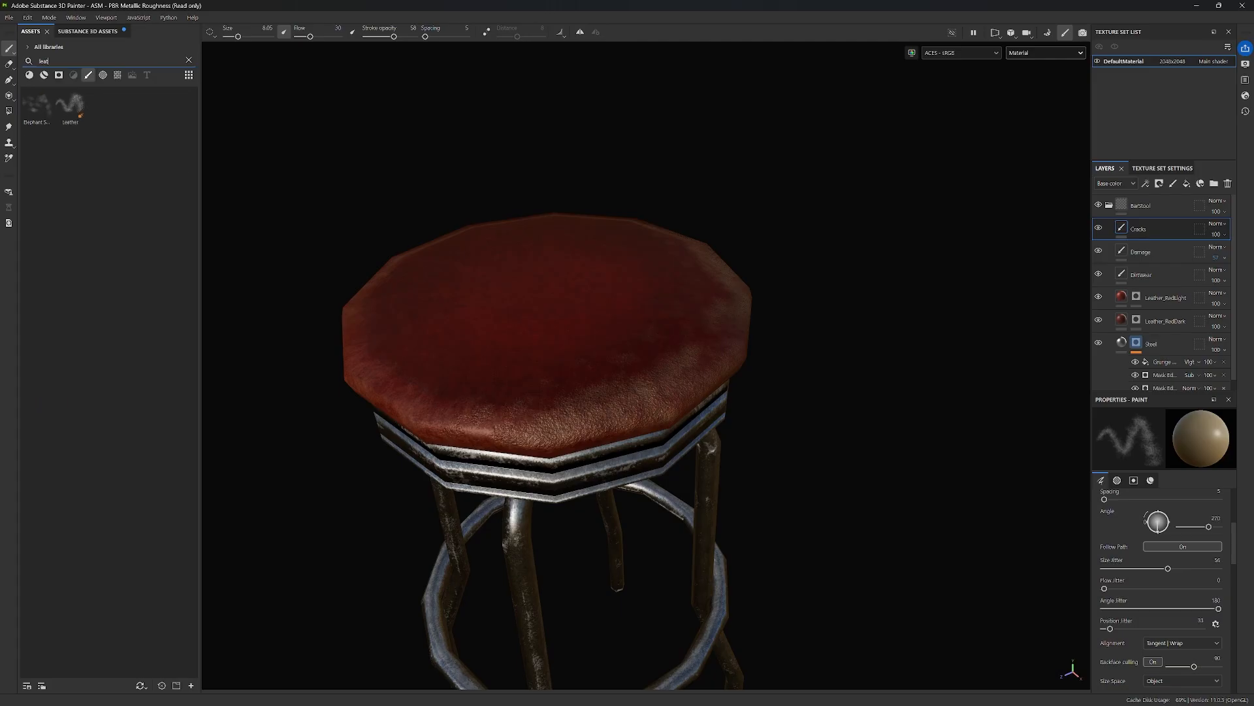
{"action": "left_click", "coordinate": [76, 113]}
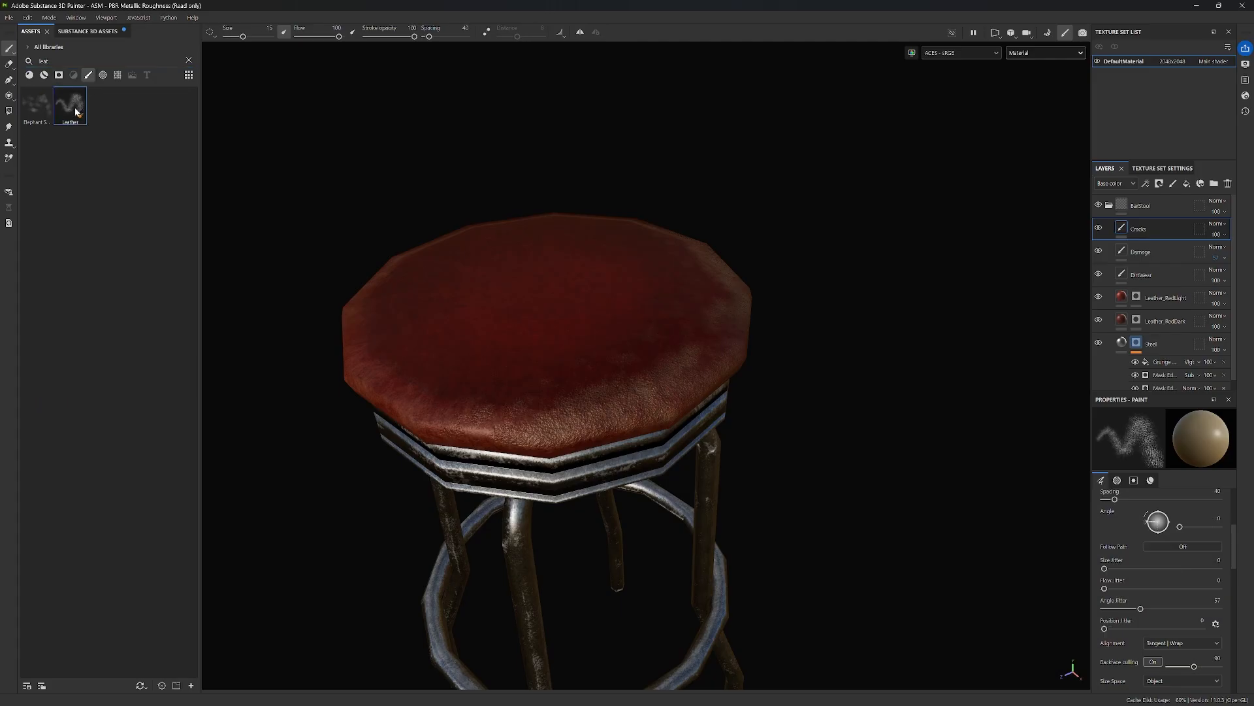
{"action": "left_click", "coordinate": [557, 381]}
Set the brush's base color to a dark muted red and try it with a stroke on the seat.
{"action": "scroll", "coordinate": [1164, 588], "scroll_direction": "down", "scroll_amount": 10}
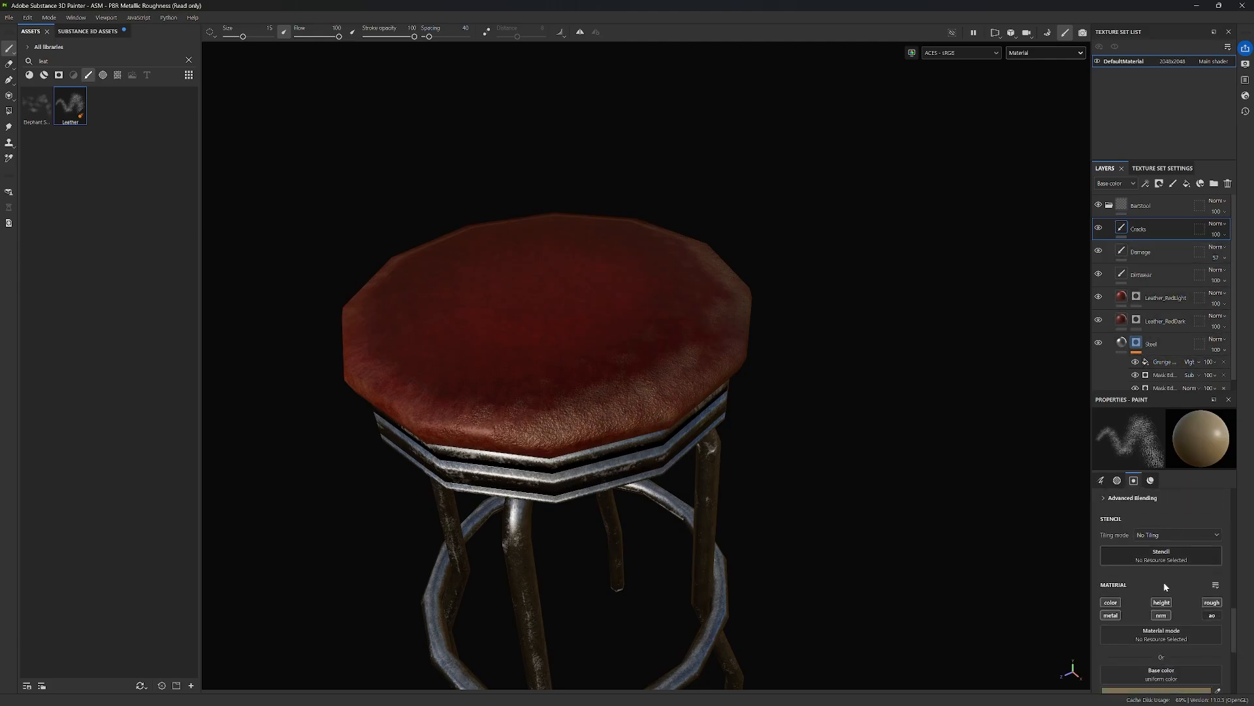
{"action": "left_click", "coordinate": [1166, 574]}
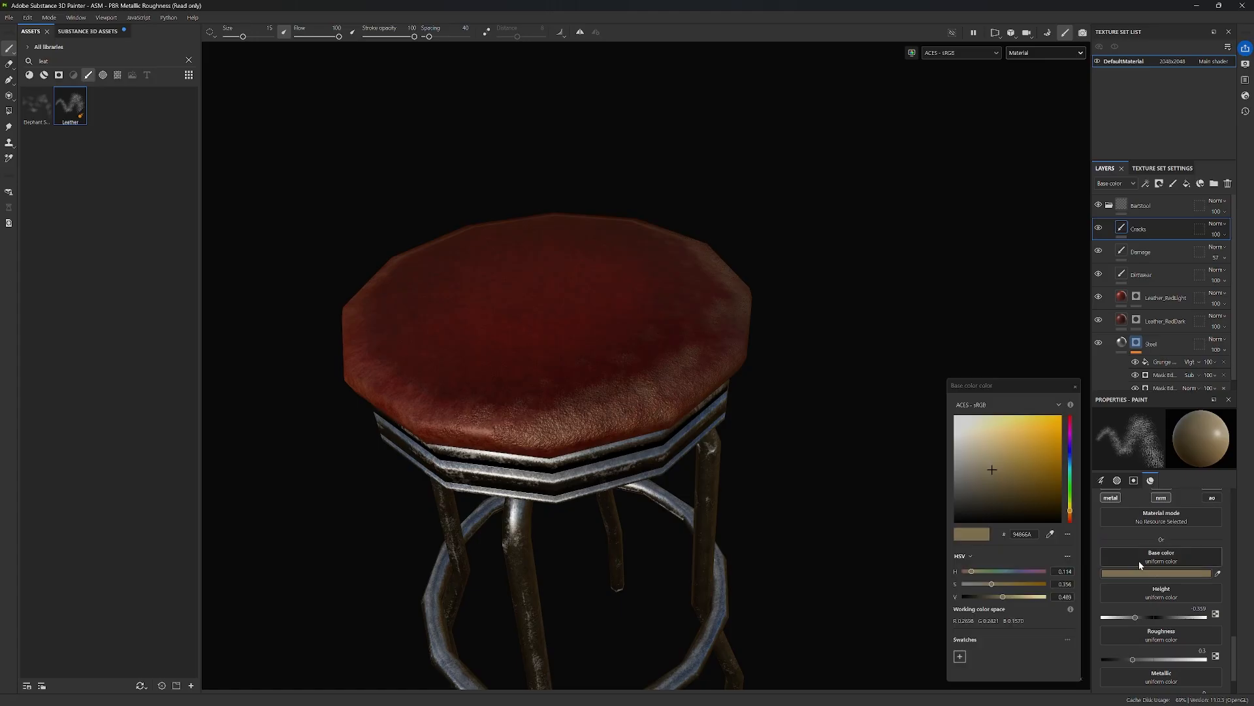
{"action": "left_click_drag", "start_coordinate": [1070, 424], "coordinate": [1072, 414]}
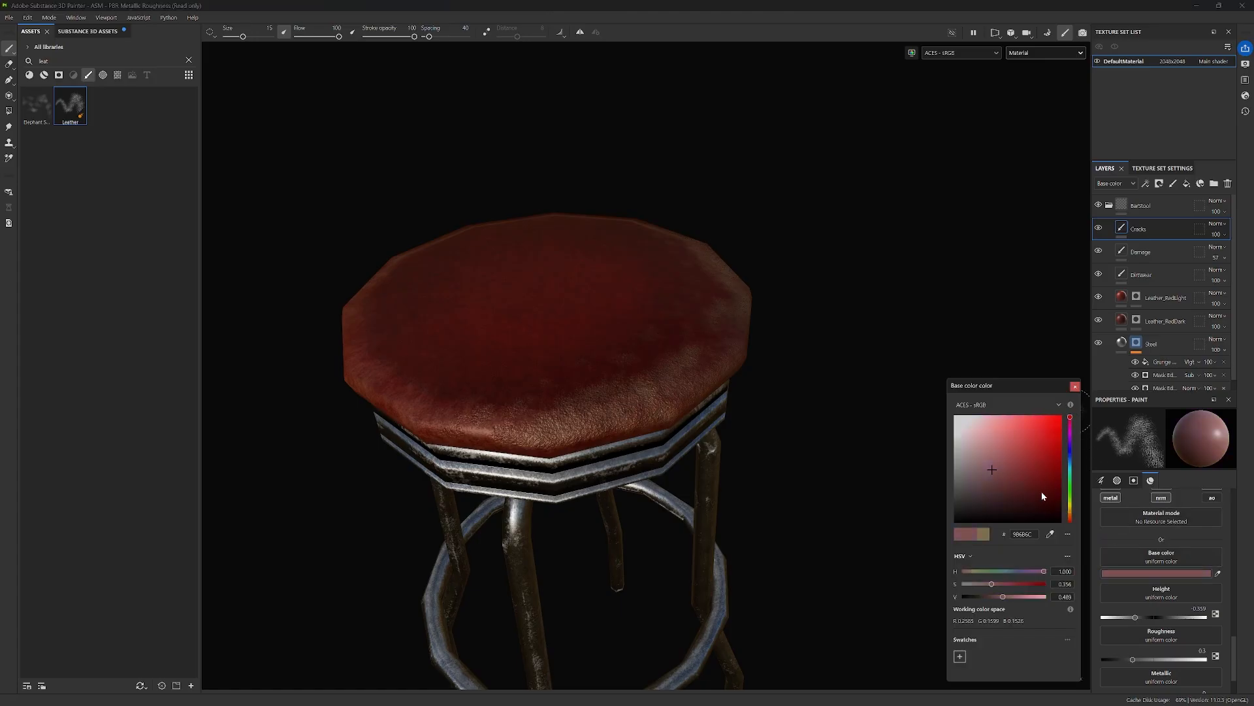
{"action": "mouse_move", "coordinate": [1056, 478]}
{"action": "left_mouse_down"}
{"action": "mouse_move", "coordinate": [1044, 481]}
{"action": "mouse_move", "coordinate": [1061, 489]}
{"action": "left_mouse_up"}
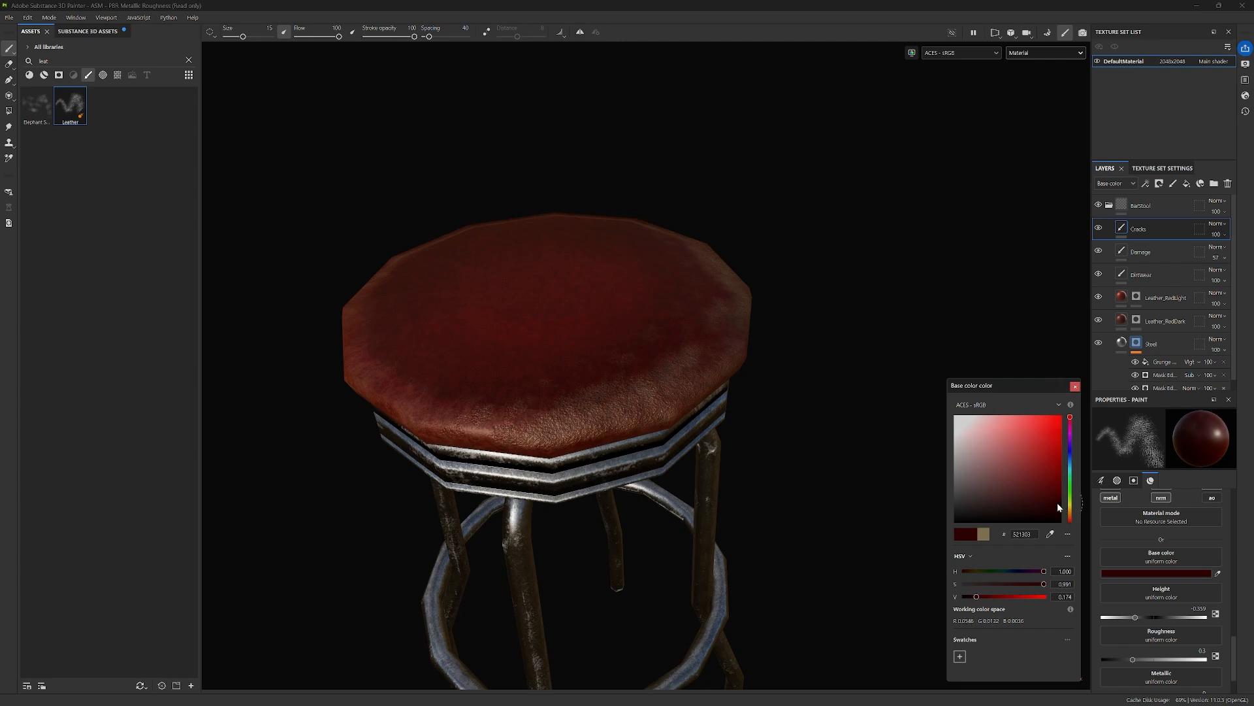
{"action": "left_click_drag", "start_coordinate": [1043, 505], "coordinate": [1022, 499]}
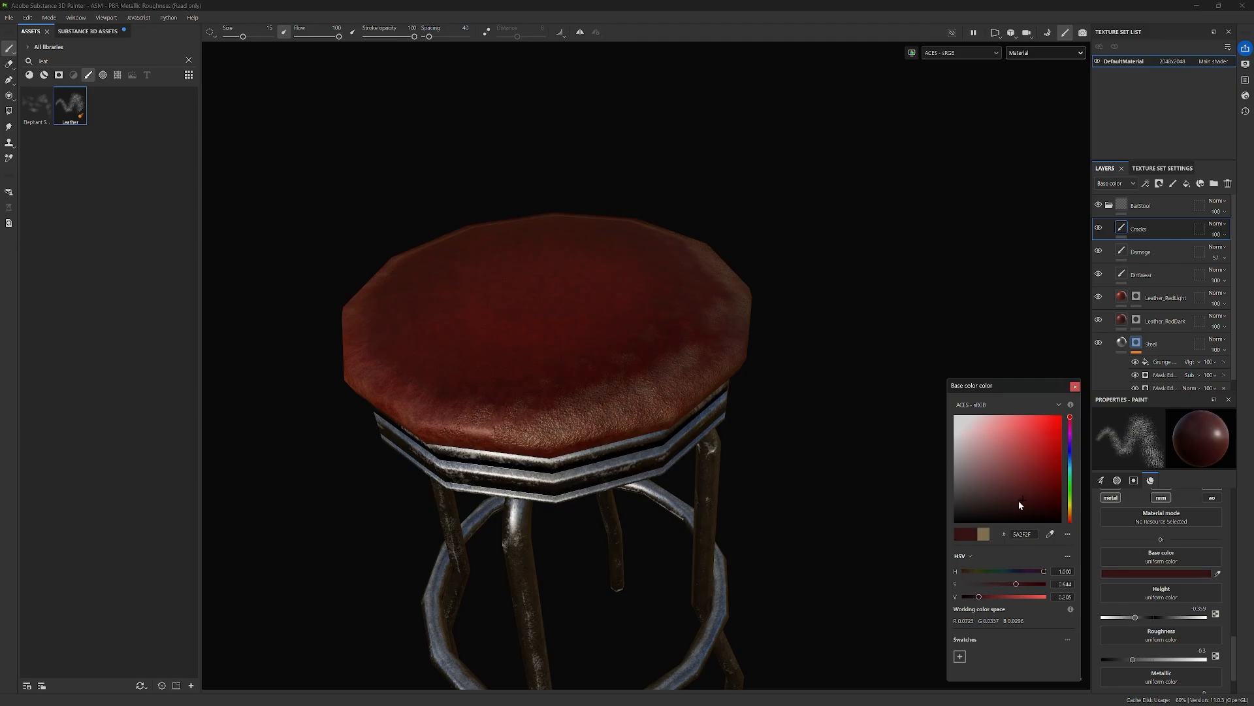
{"action": "left_click_drag", "start_coordinate": [500, 388], "coordinate": [614, 336]}
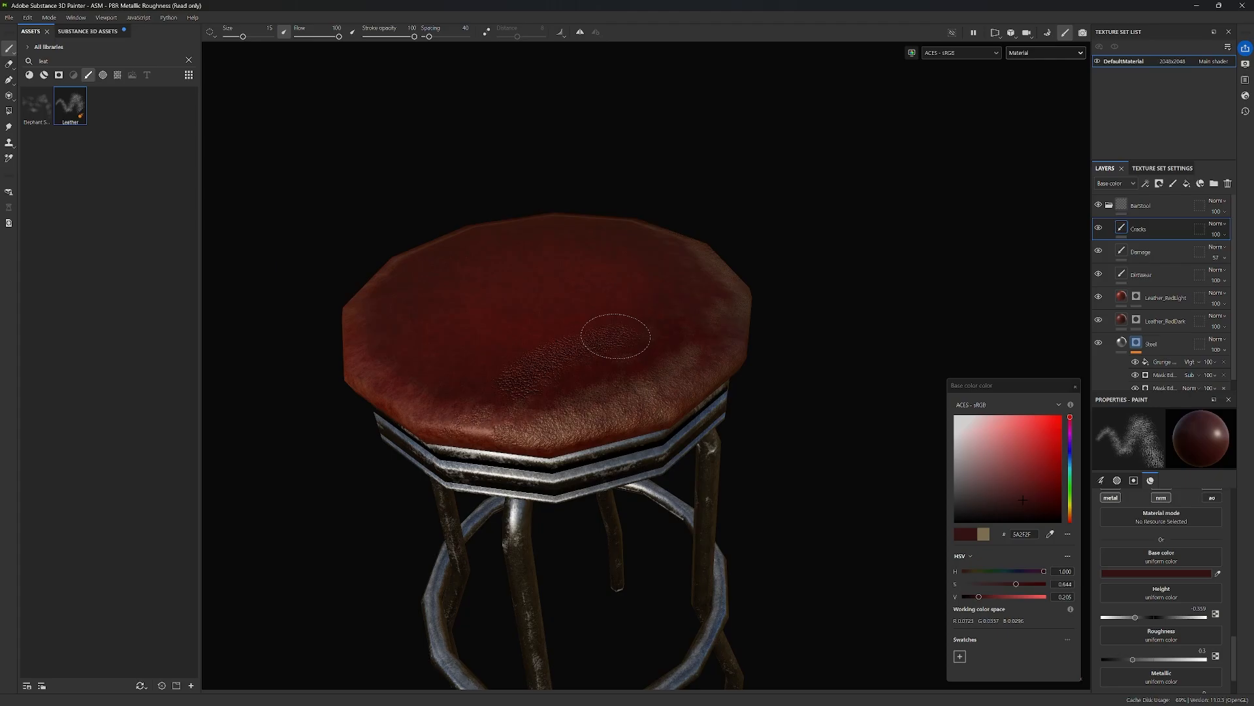
{"action": "left_click", "coordinate": [1075, 387]}
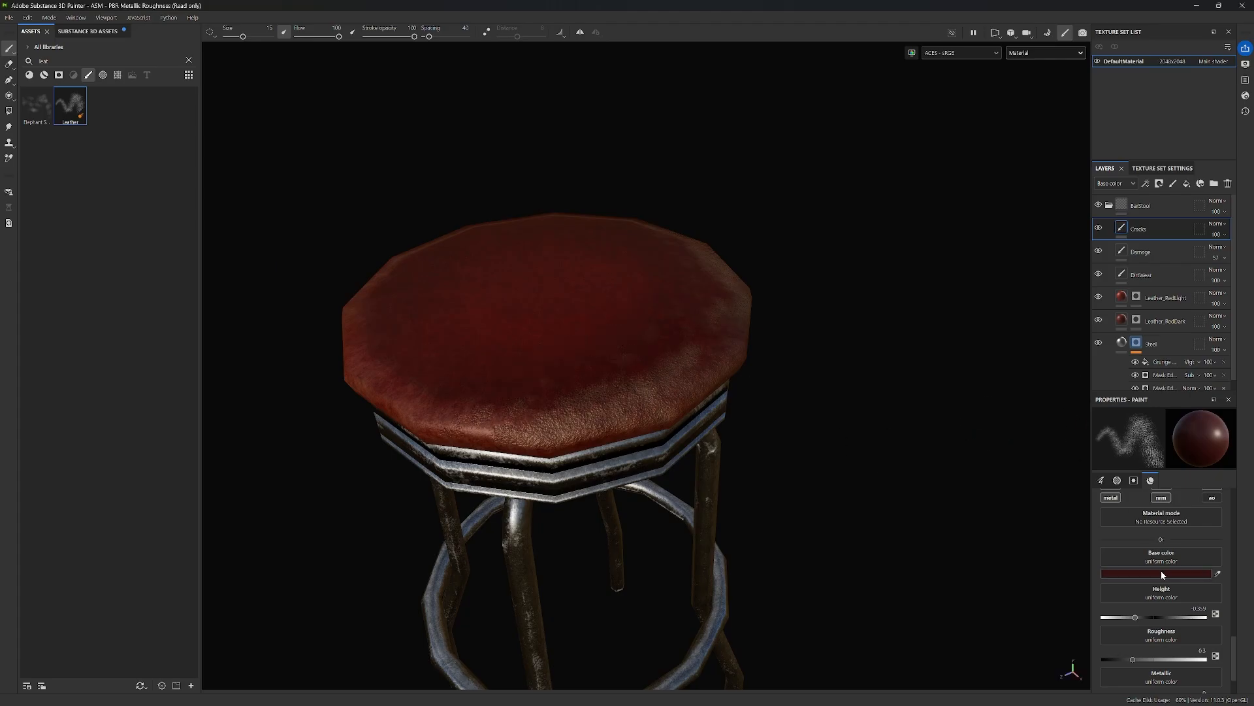
Set the brush's height to -0.1 and test the indentation on top of the seat.
{"action": "scroll", "coordinate": [1161, 571], "scroll_direction": "down", "scroll_amount": 2}
{"action": "left_click_drag", "start_coordinate": [1138, 562], "coordinate": [1148, 564]}
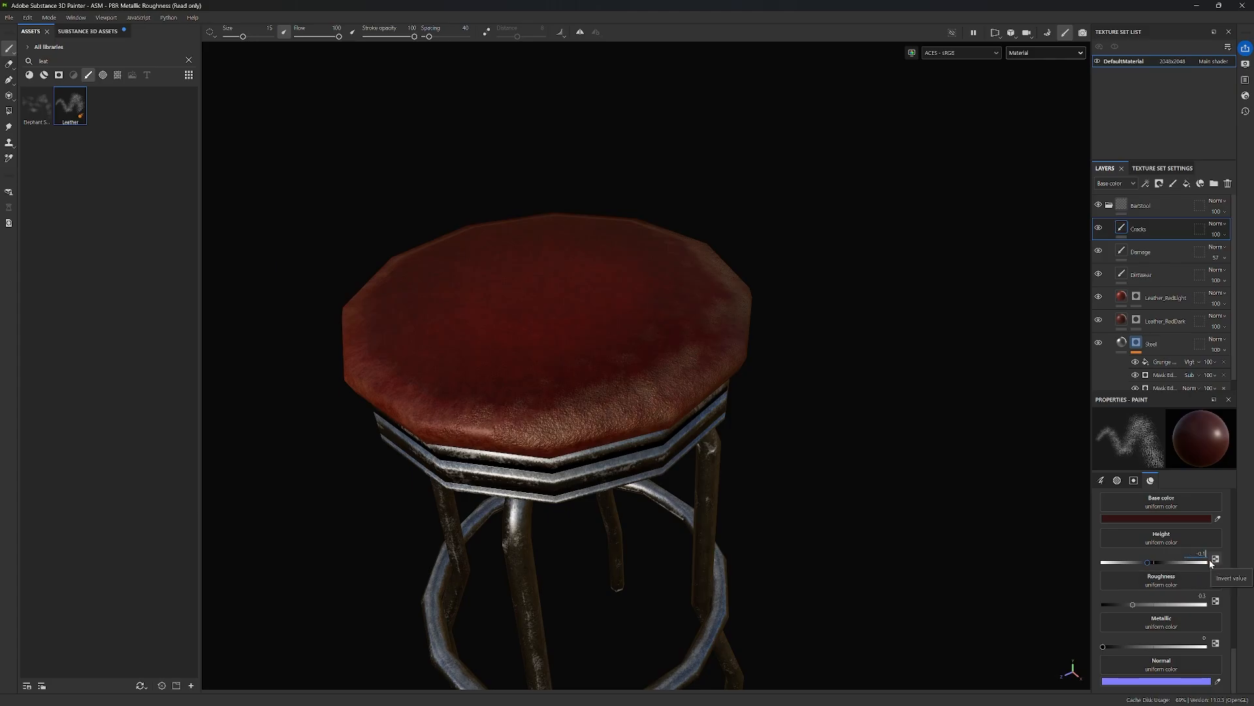
{"action": "mouse_move", "coordinate": [523, 323]}
{"action": "left_mouse_down"}
{"action": "mouse_move", "coordinate": [504, 328]}
{"action": "mouse_move", "coordinate": [527, 364]}
{"action": "mouse_move", "coordinate": [602, 391]}
{"action": "left_mouse_up"}
{"action": "scroll", "coordinate": [533, 358], "scroll_direction": "up", "scroll_amount": 5}
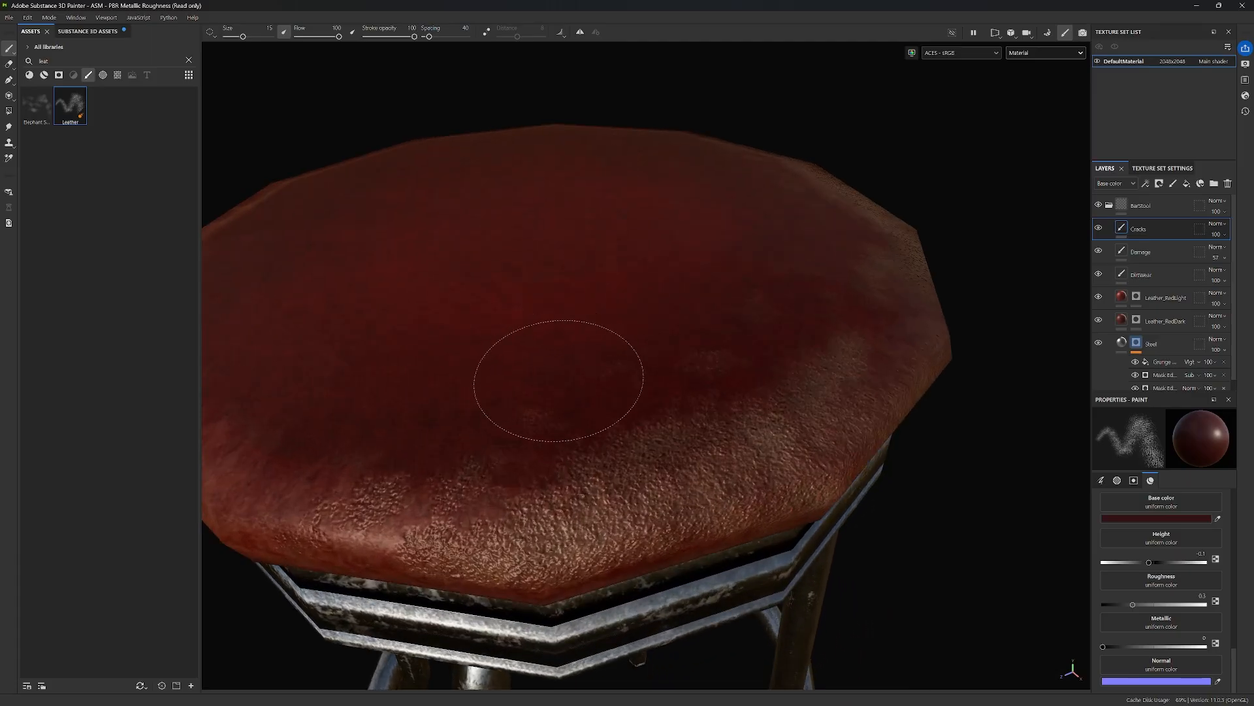
Reduce the brush size to about 9.44, undo the trial strokes on the seat, and lower the stroke opacity to about 36.
{"action": "mouse_move", "coordinate": [723, 260]}
{"action": "left_mouse_down", "text": "alt"}
{"action": "mouse_move", "coordinate": [714, 299]}
{"action": "mouse_move", "coordinate": [679, 339]}
{"action": "mouse_move", "coordinate": [625, 364]}
{"action": "mouse_move", "coordinate": [761, 266]}
{"action": "mouse_move", "coordinate": [783, 159]}
{"action": "left_mouse_up", "text": "alt"}
{"action": "left_click_drag", "start_coordinate": [577, 355], "coordinate": [566, 360]}
{"action": "right_click_drag", "start_coordinate": [566, 359], "coordinate": [543, 360], "text": "ctrl"}
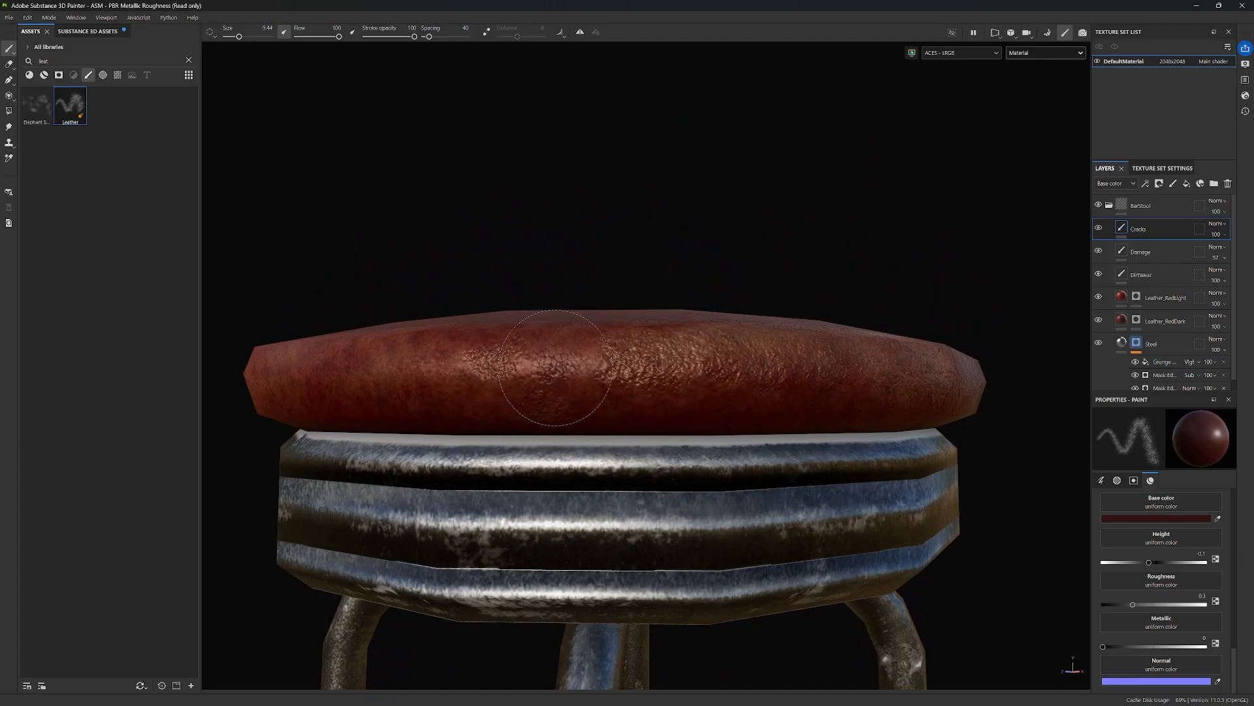
{"action": "left_click_drag", "start_coordinate": [572, 363], "coordinate": [509, 369]}
{"action": "key", "text": "ctrl+z"}
{"action": "mouse_move", "coordinate": [739, 272]}
{"action": "left_mouse_down", "text": "alt"}
{"action": "mouse_move", "coordinate": [702, 452]}
{"action": "mouse_move", "coordinate": [756, 383]}
{"action": "left_mouse_up", "text": "alt"}
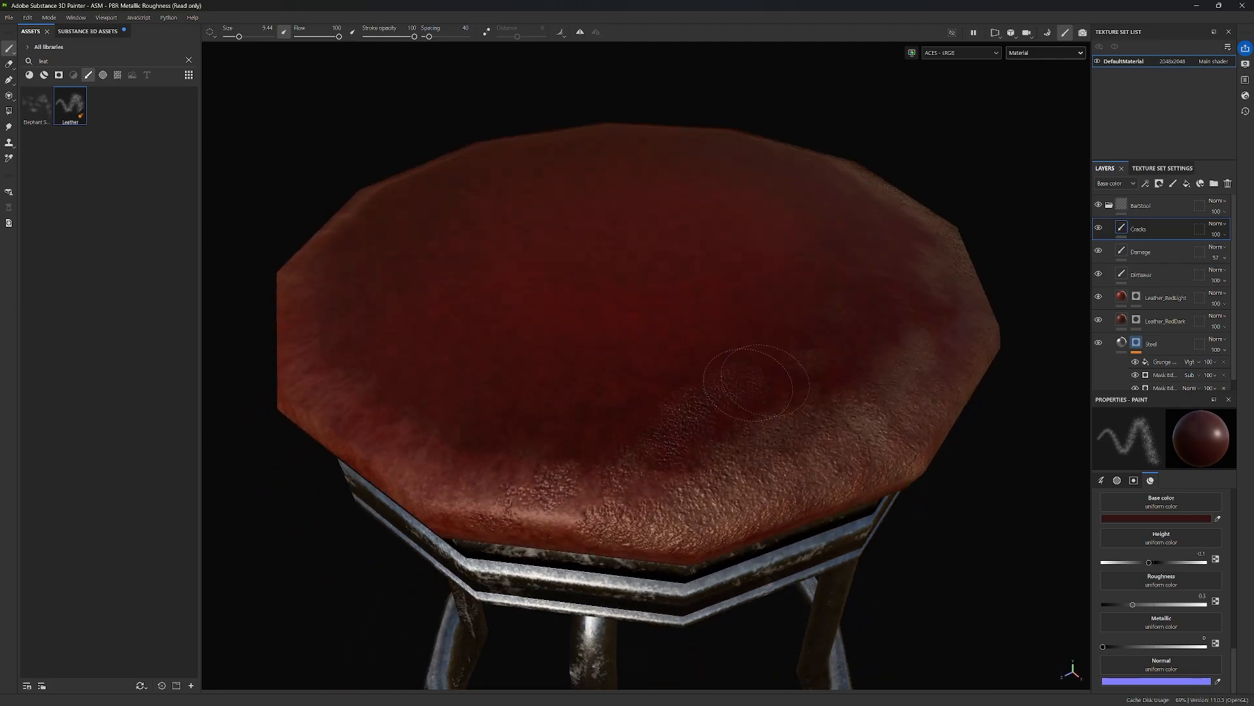
{"action": "key", "text": "ctrl+z"}
{"action": "left_click_drag", "start_coordinate": [414, 40], "coordinate": [385, 43]}
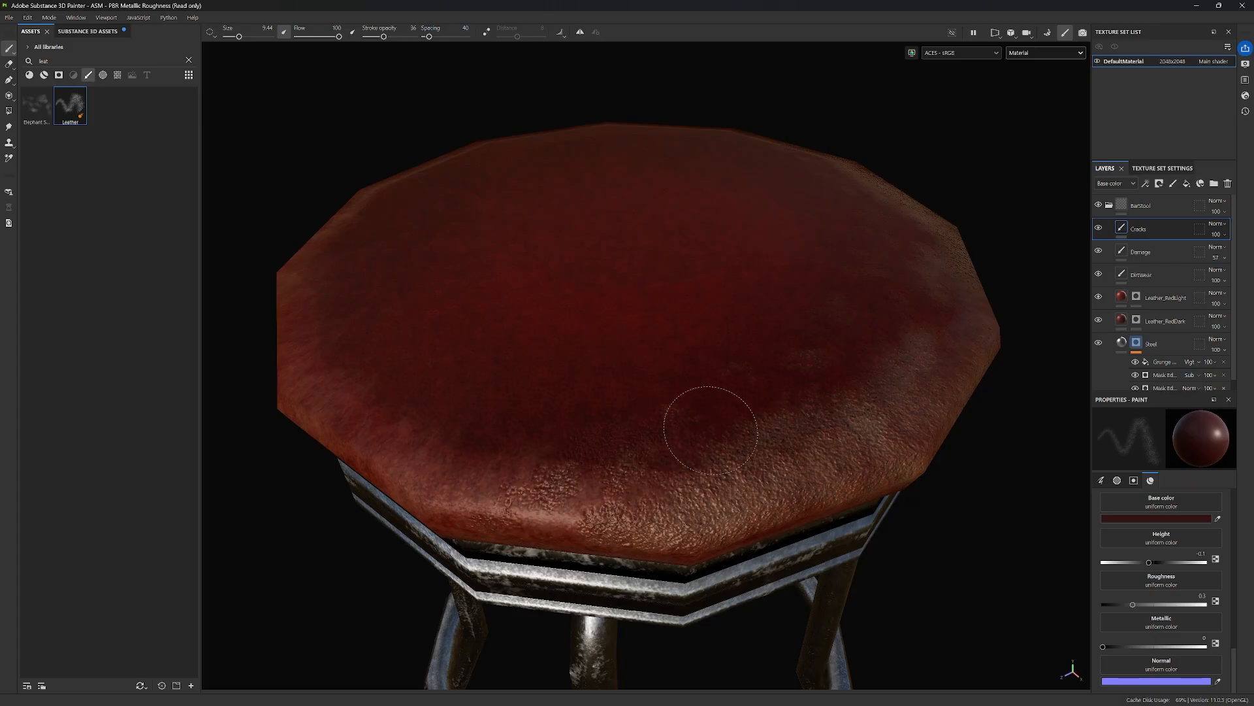
Paint faint dark red leather cracks over the worn areas around the seat's rim.
{"action": "left_click_drag", "start_coordinate": [921, 332], "coordinate": [594, 366], "text": "alt"}
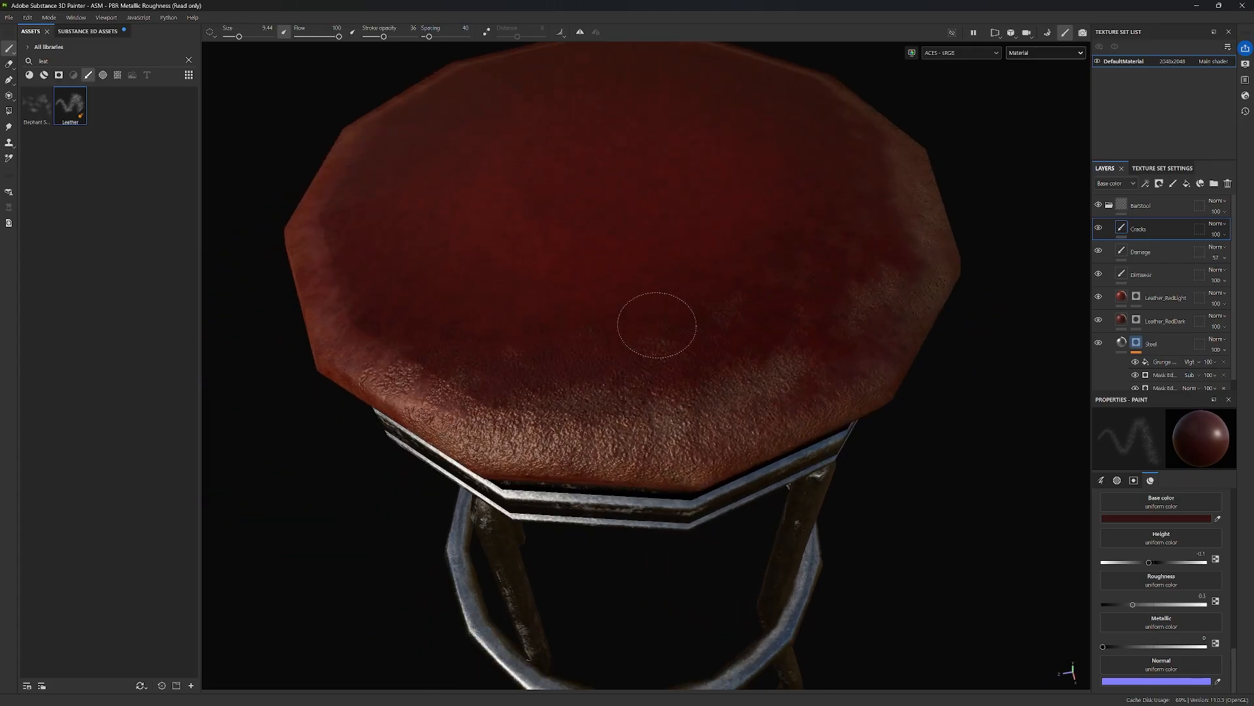
{"action": "mouse_move", "coordinate": [817, 288]}
{"action": "left_mouse_down", "text": "alt"}
{"action": "mouse_move", "coordinate": [812, 341]}
{"action": "mouse_move", "coordinate": [607, 344]}
{"action": "left_mouse_up", "text": "alt"}
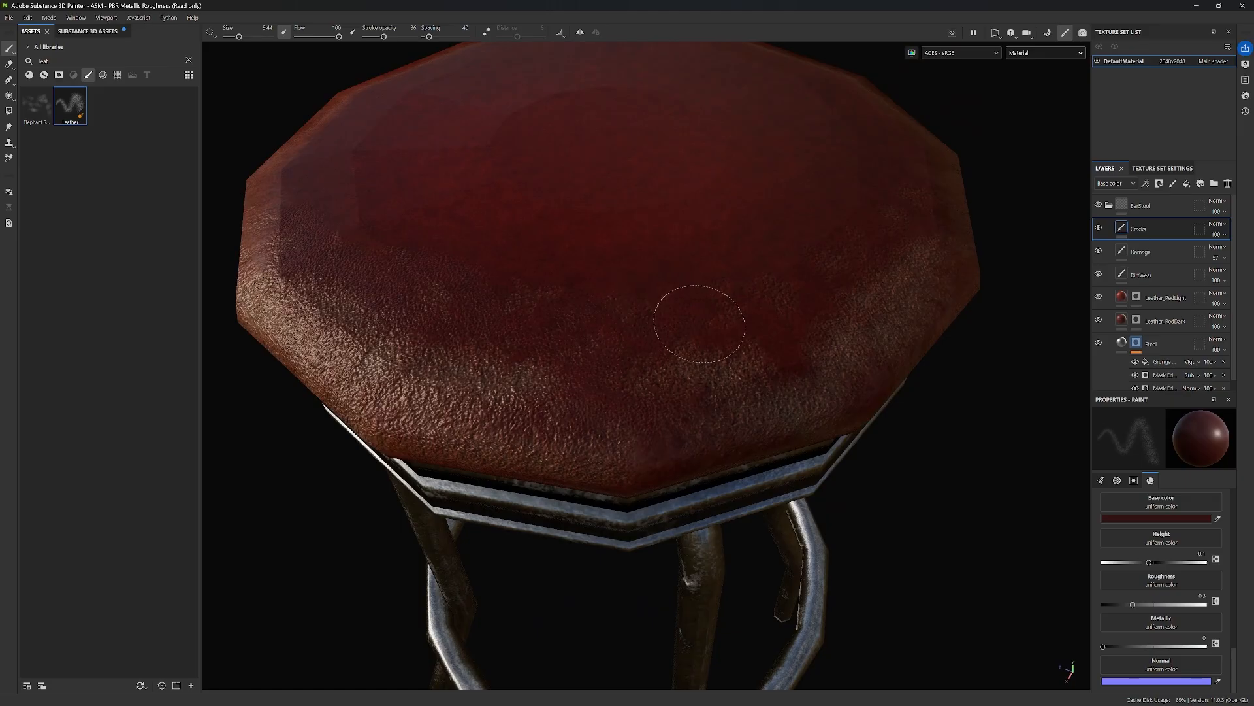
{"action": "left_click_drag", "start_coordinate": [803, 262], "coordinate": [638, 316], "text": "alt"}
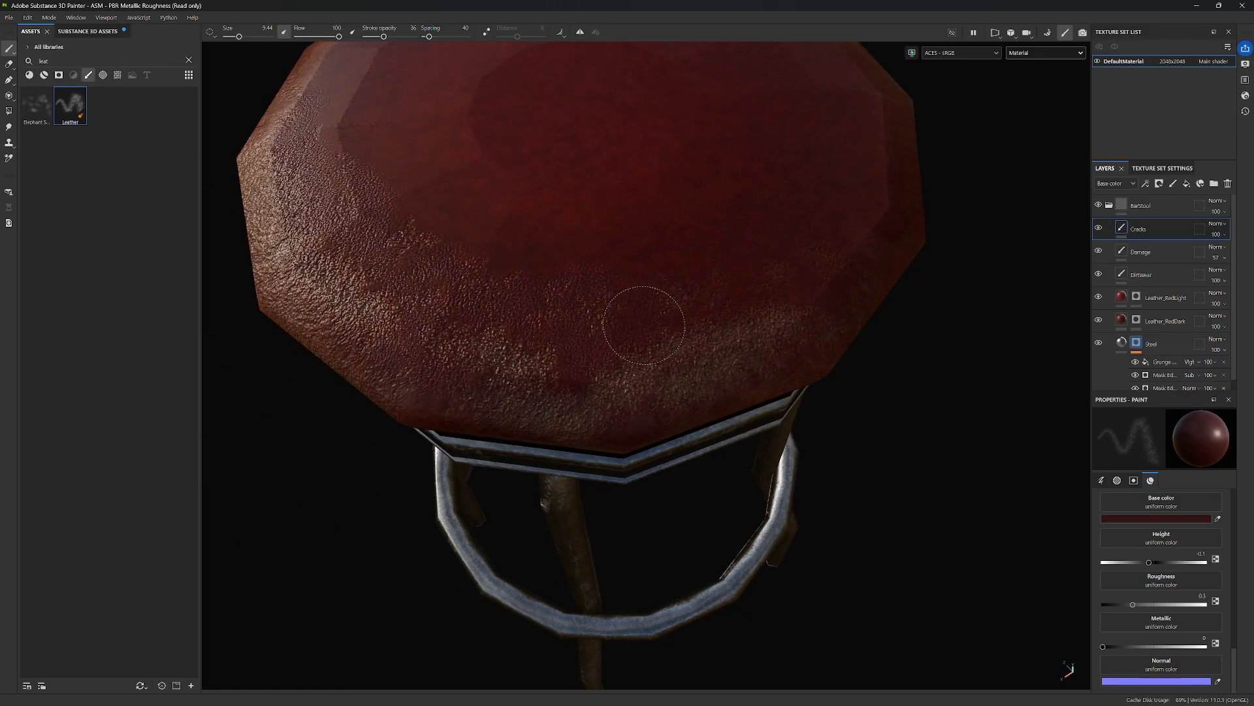
{"action": "mouse_move", "coordinate": [838, 310]}
{"action": "left_mouse_down", "text": "alt"}
{"action": "mouse_move", "coordinate": [627, 330]}
{"action": "mouse_move", "coordinate": [602, 253]}
{"action": "left_mouse_up", "text": "alt"}
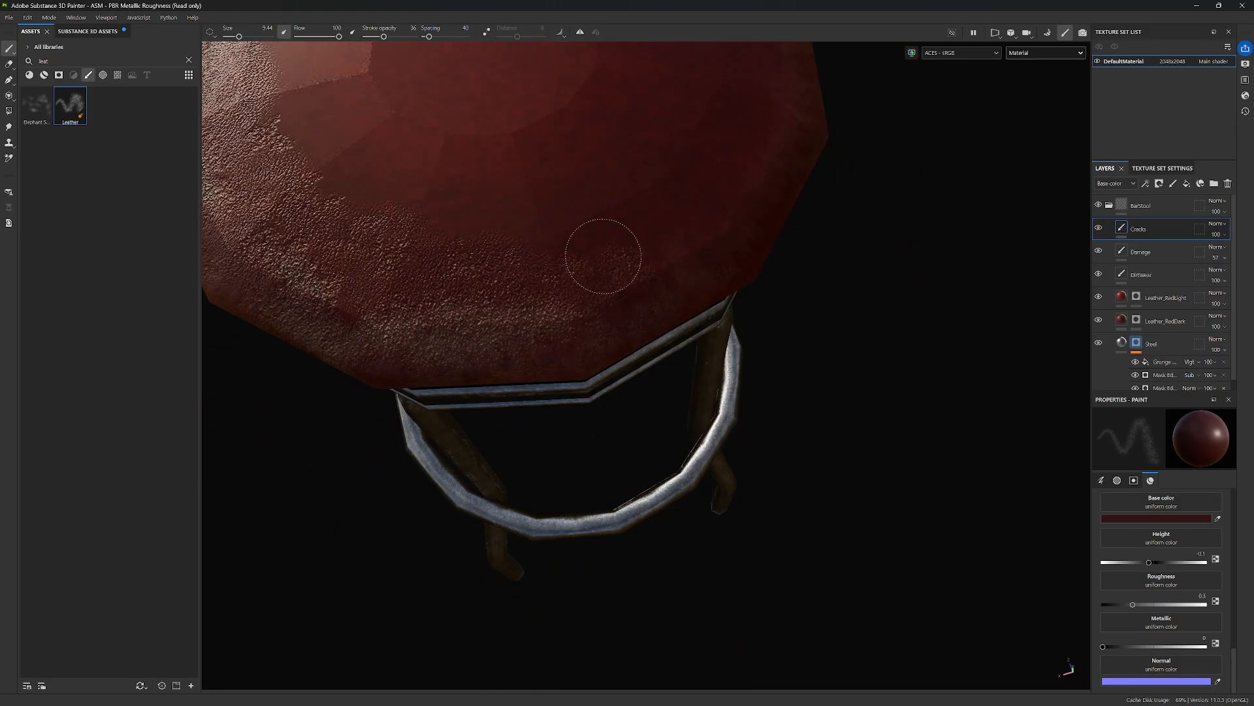
Continue the faint cracks along the next rim sections, rotating the environment lighting to check the relief.
{"action": "mouse_move", "coordinate": [672, 288]}
{"action": "left_mouse_down", "text": "alt"}
{"action": "mouse_move", "coordinate": [654, 313]}
{"action": "mouse_move", "coordinate": [641, 300]}
{"action": "mouse_move", "coordinate": [654, 131]}
{"action": "left_mouse_up", "text": "alt"}
{"action": "right_click_drag", "start_coordinate": [901, 353], "coordinate": [590, 356], "text": "shift"}
{"action": "left_click_drag", "start_coordinate": [590, 356], "coordinate": [531, 282], "text": "alt"}
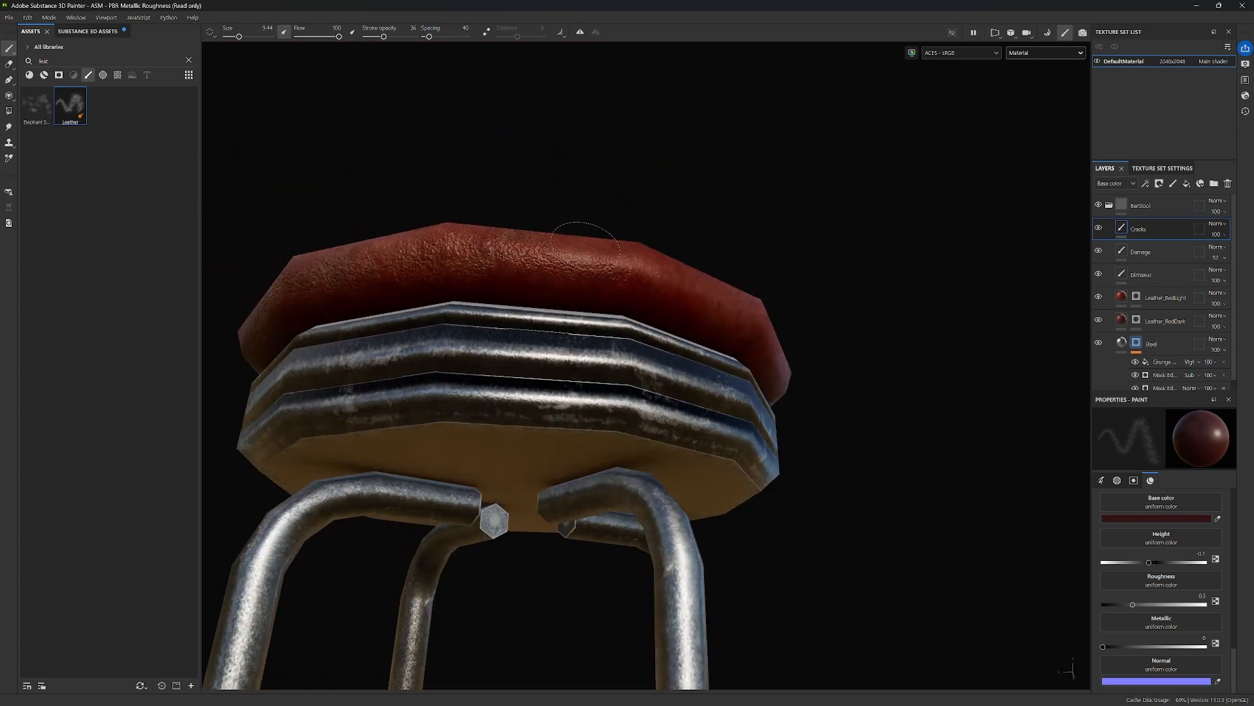
{"action": "mouse_move", "coordinate": [653, 280]}
{"action": "left_mouse_down", "text": "alt"}
{"action": "mouse_move", "coordinate": [697, 296]}
{"action": "mouse_move", "coordinate": [599, 318]}
{"action": "left_mouse_up", "text": "alt"}
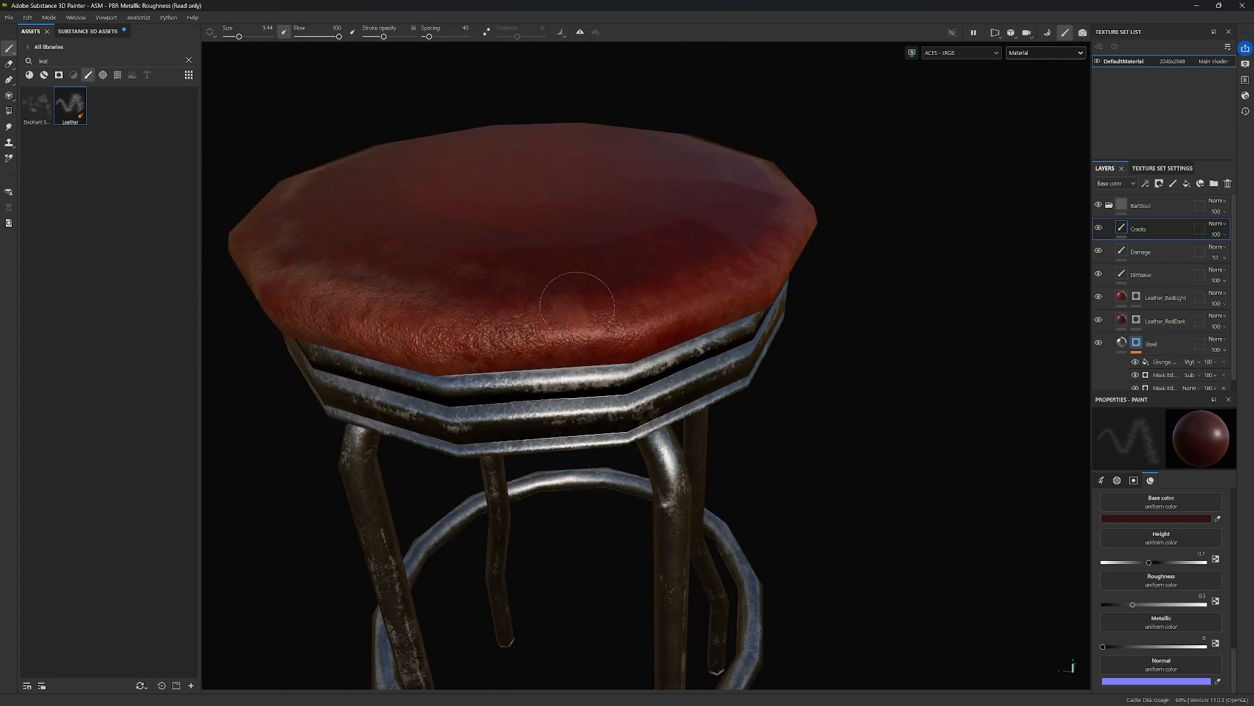
{"action": "left_click_drag", "start_coordinate": [520, 206], "coordinate": [792, 364], "text": "alt"}
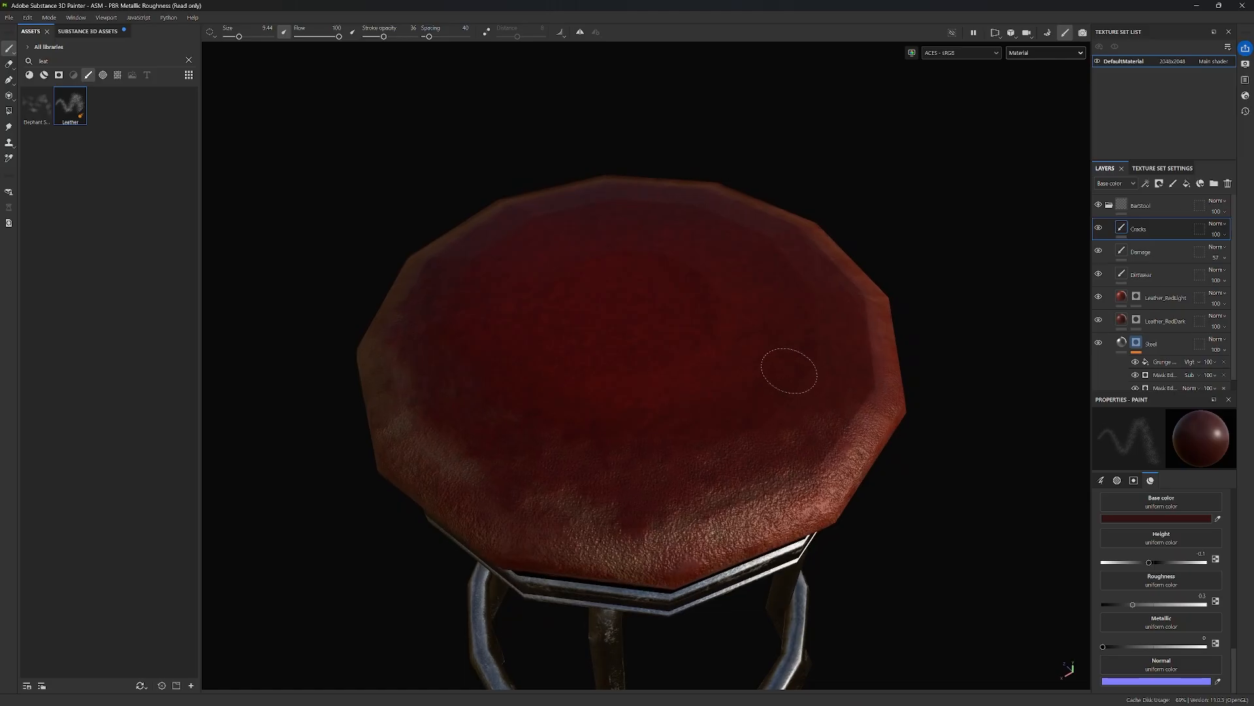
Enlarge the brush to about 20 and paint broader leather cracks over the rim and the seat's outer top.
{"action": "mouse_move", "coordinate": [619, 404]}
{"action": "right_mouse_down", "text": "ctrl"}
{"action": "mouse_move", "coordinate": [565, 358]}
{"action": "mouse_move", "coordinate": [532, 378]}
{"action": "mouse_move", "coordinate": [574, 378]}
{"action": "right_mouse_up", "text": "ctrl"}
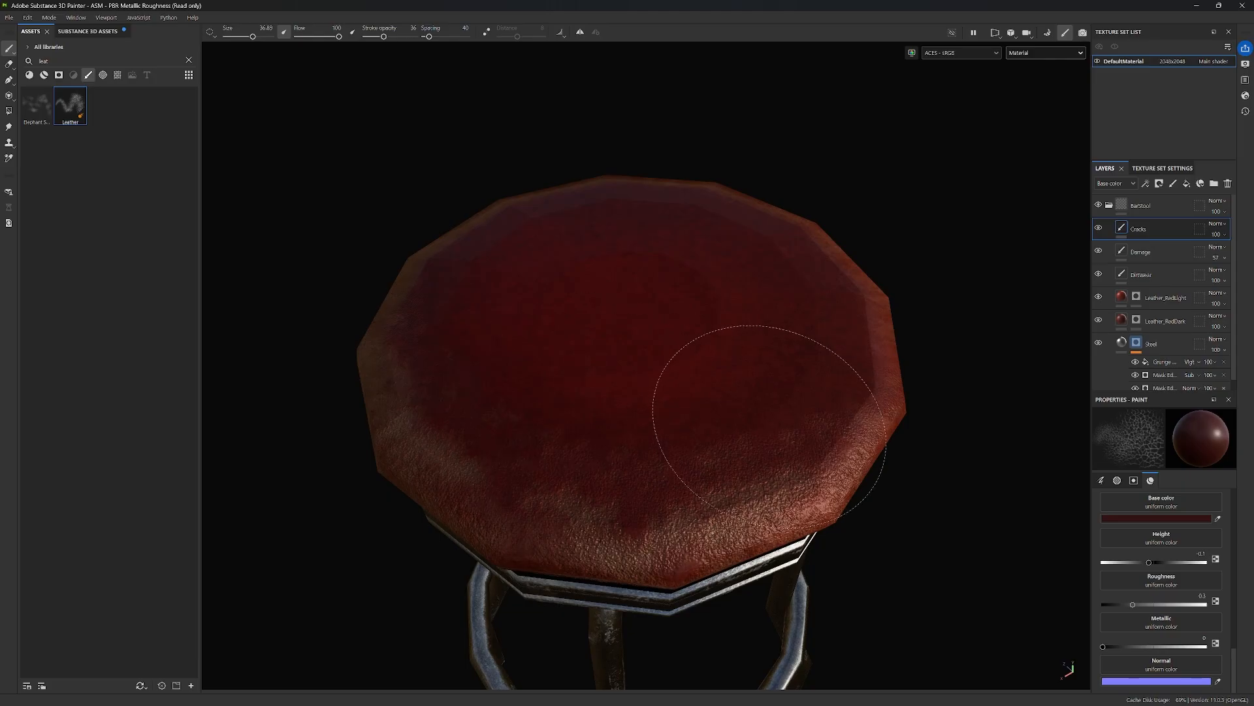
{"action": "mouse_move", "coordinate": [594, 409]}
{"action": "left_mouse_down", "text": "alt"}
{"action": "mouse_move", "coordinate": [621, 448]}
{"action": "mouse_move", "coordinate": [699, 415]}
{"action": "mouse_move", "coordinate": [813, 420]}
{"action": "left_mouse_up", "text": "alt"}
{"action": "right_click_drag", "start_coordinate": [576, 405], "coordinate": [490, 418], "text": "ctrl"}
{"action": "scroll", "coordinate": [490, 417], "scroll_direction": "up", "scroll_amount": 1}
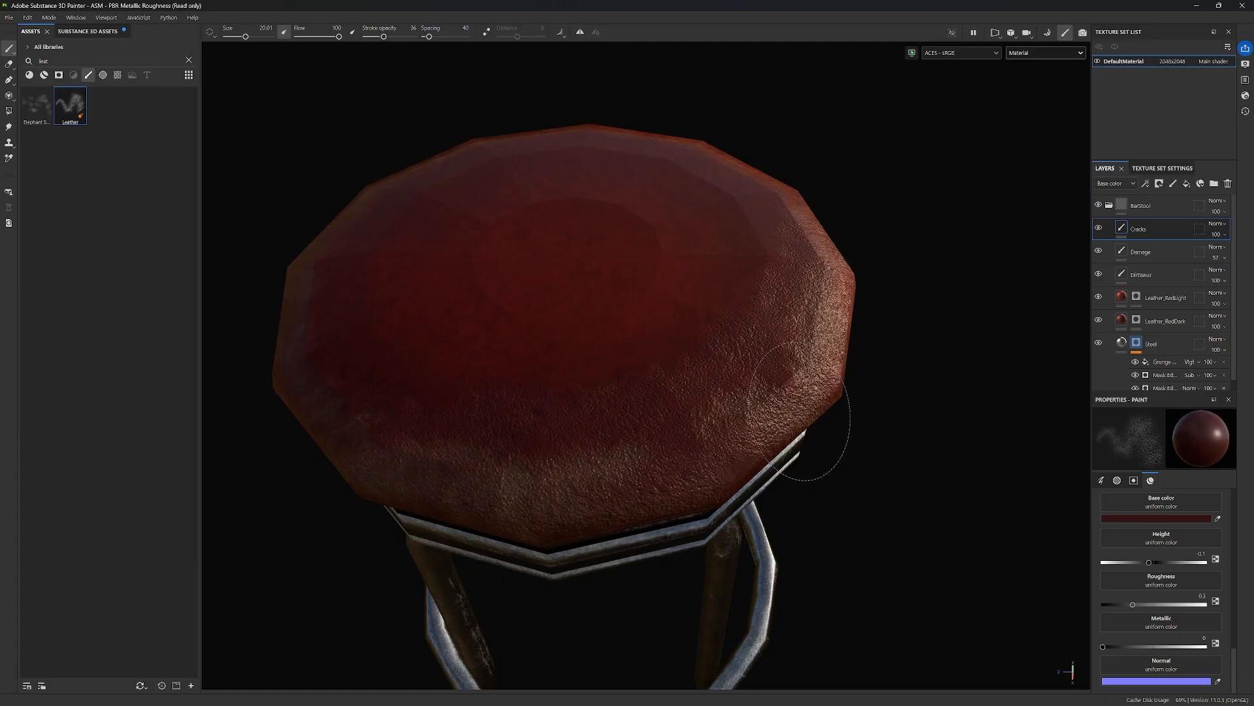
{"action": "mouse_move", "coordinate": [849, 359]}
{"action": "left_mouse_down", "text": "alt"}
{"action": "mouse_move", "coordinate": [686, 379]}
{"action": "mouse_move", "coordinate": [606, 363]}
{"action": "left_mouse_up", "text": "alt"}
Build up the cracks across the worn front section and blend them towards the middle of the seat.
{"action": "scroll", "coordinate": [606, 362], "scroll_direction": "up", "scroll_amount": 2}
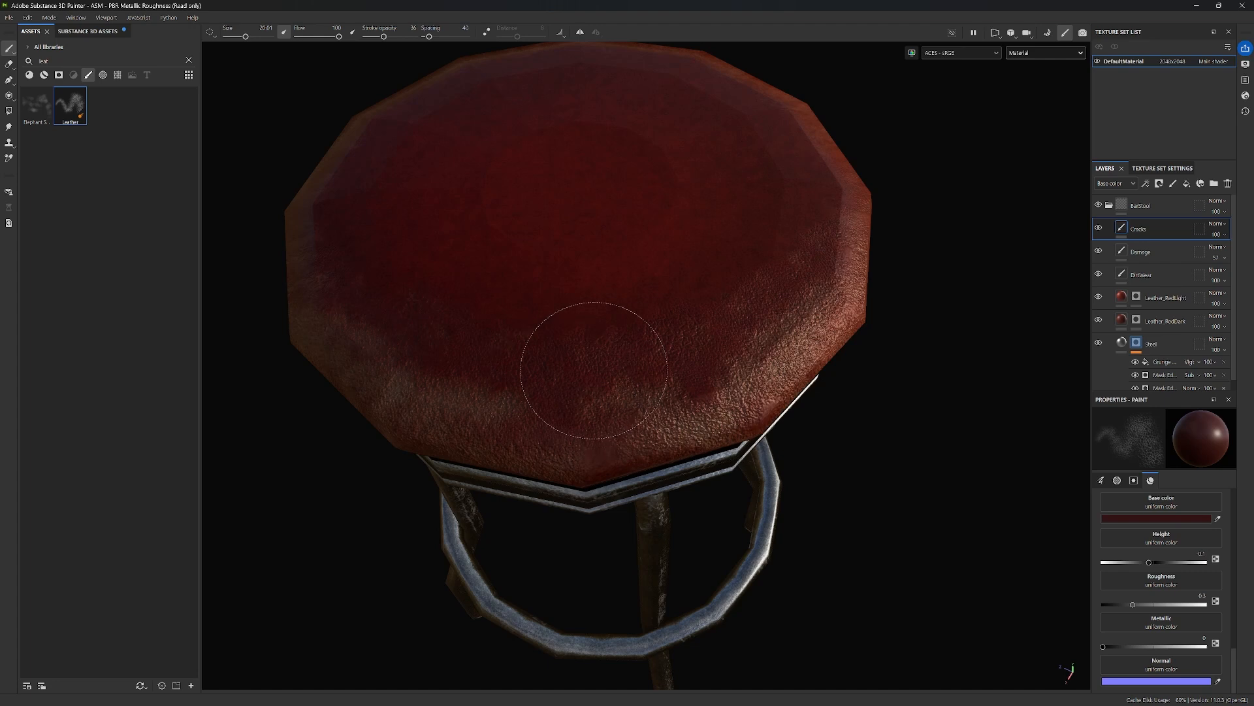
{"action": "left_click_drag", "start_coordinate": [607, 359], "coordinate": [641, 354], "text": "alt"}
{"action": "scroll", "coordinate": [641, 353], "scroll_direction": "up", "scroll_amount": 4}
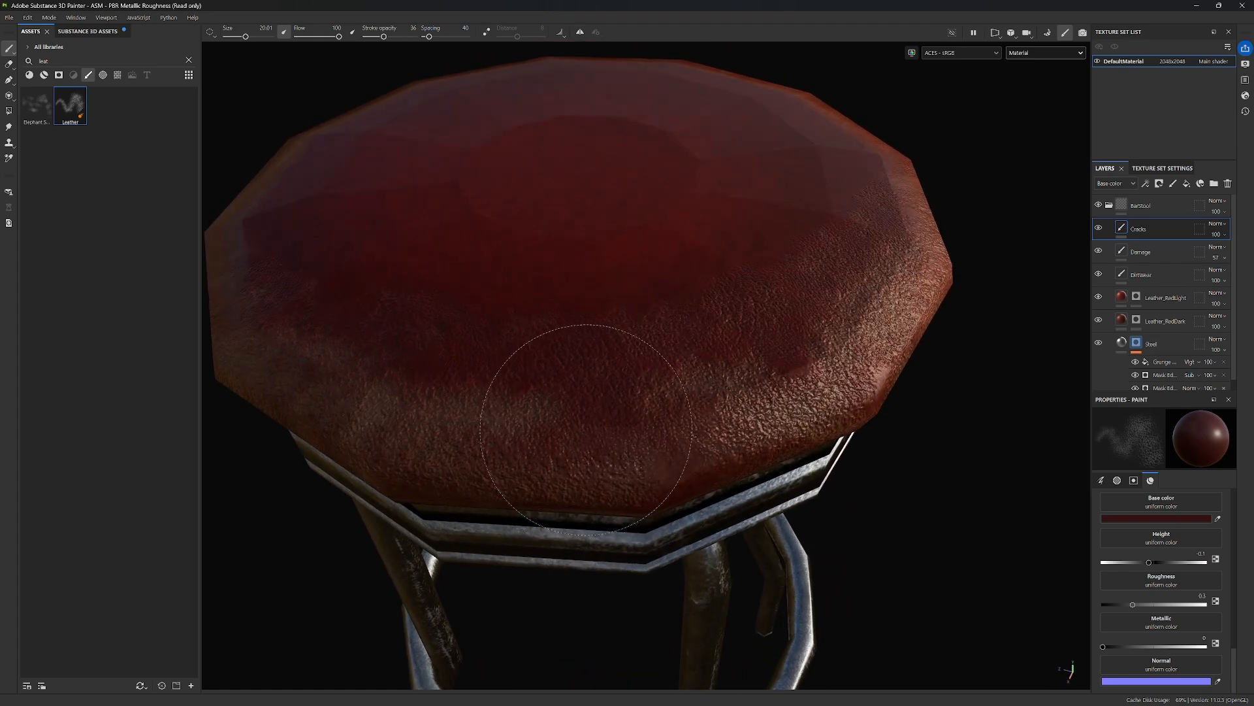
{"action": "scroll", "coordinate": [582, 418], "scroll_direction": "down", "scroll_amount": 2}
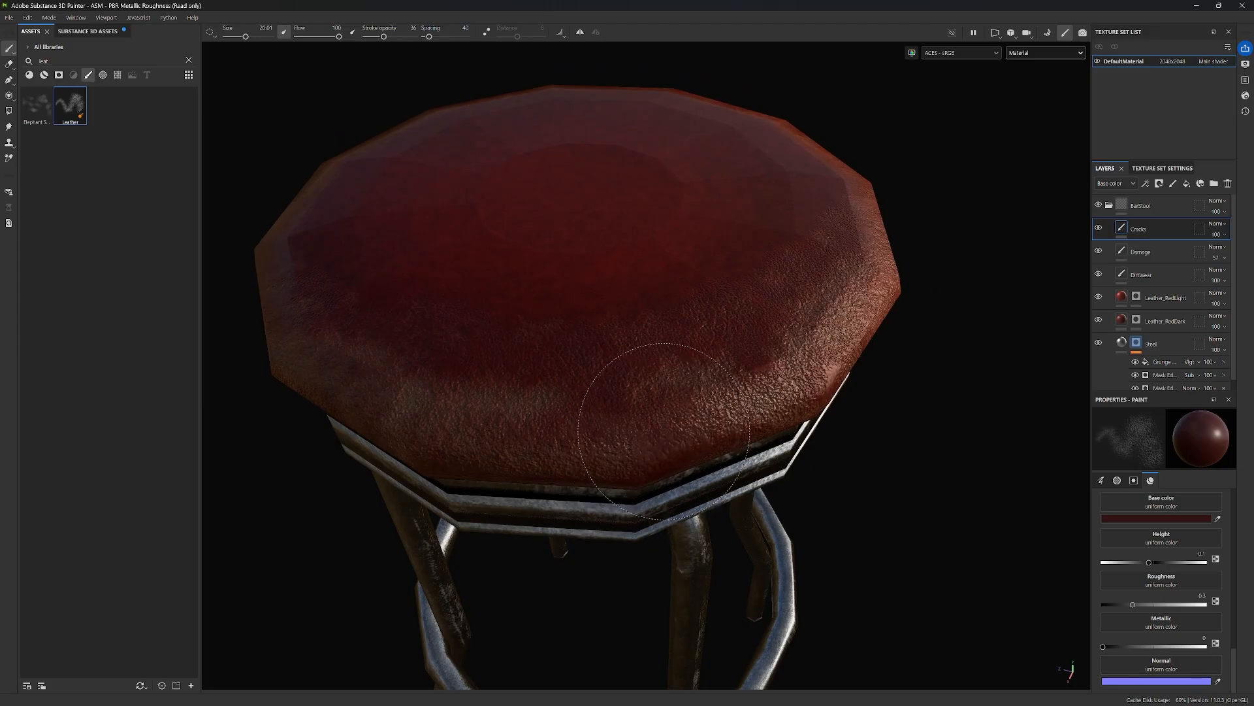
{"action": "left_click_drag", "start_coordinate": [719, 406], "coordinate": [571, 198], "text": "alt"}
{"action": "left_click_drag", "start_coordinate": [596, 294], "coordinate": [651, 463], "text": "alt"}
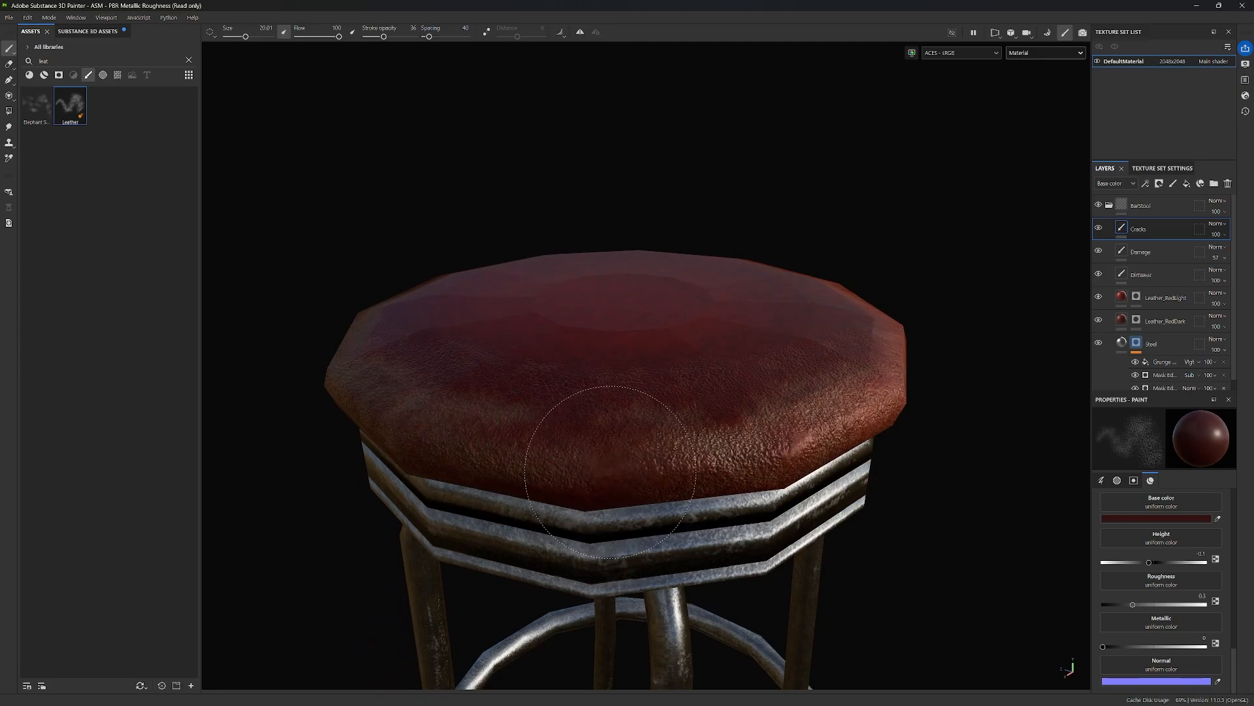
Enlarge the brush to about 21.8 and carry the cracked leather texture onto the remaining sides of the seat.
{"action": "key", "text": "bracketleft"}
{"action": "key", "text": "bracketright"}
{"action": "key", "text": "bracketright"}
{"action": "key", "text": "bracketright"}
{"action": "key", "text": "bracketright"}
{"action": "mouse_move", "coordinate": [765, 378]}
{"action": "left_mouse_down", "text": "alt"}
{"action": "mouse_move", "coordinate": [730, 439]}
{"action": "mouse_move", "coordinate": [738, 392]}
{"action": "mouse_move", "coordinate": [714, 364]}
{"action": "mouse_move", "coordinate": [776, 439]}
{"action": "mouse_move", "coordinate": [750, 386]}
{"action": "mouse_move", "coordinate": [611, 414]}
{"action": "mouse_move", "coordinate": [412, 327]}
{"action": "mouse_move", "coordinate": [696, 412]}
{"action": "left_mouse_up", "text": "alt"}
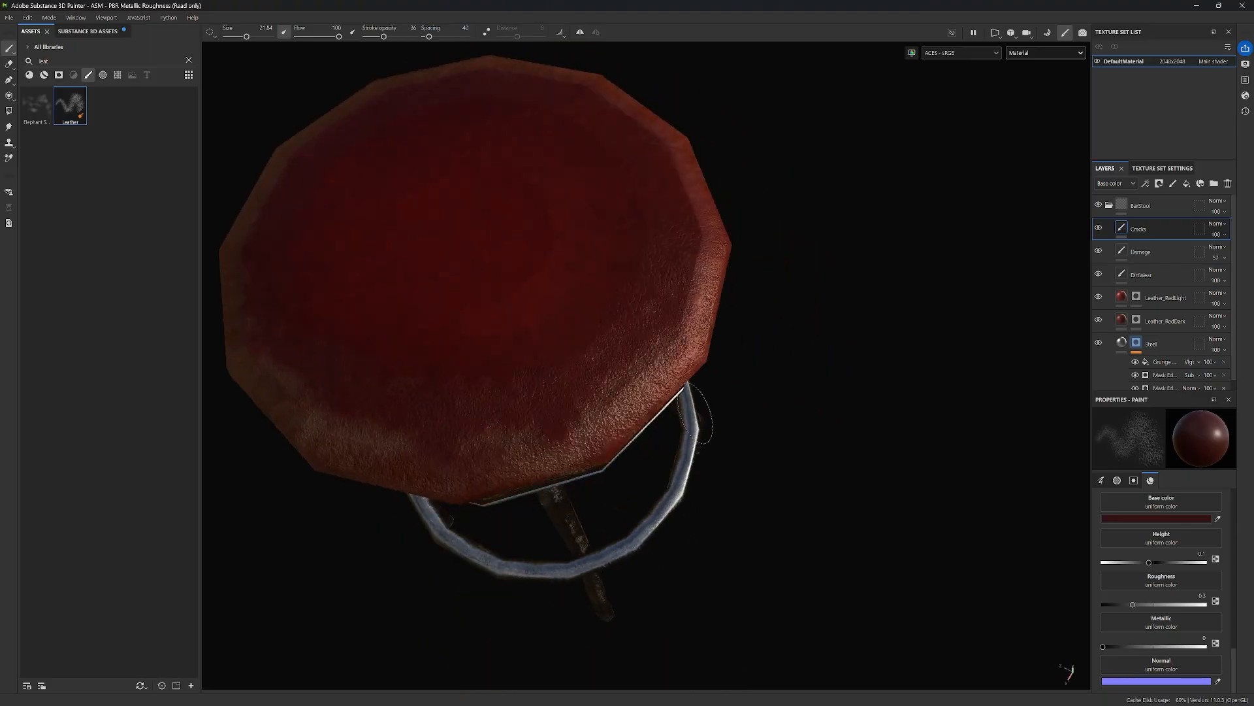
{"action": "mouse_move", "coordinate": [562, 422]}
{"action": "left_mouse_down", "text": "alt"}
{"action": "mouse_move", "coordinate": [647, 431]}
{"action": "mouse_move", "coordinate": [582, 410]}
{"action": "mouse_move", "coordinate": [652, 415]}
{"action": "mouse_move", "coordinate": [607, 347]}
{"action": "left_mouse_up", "text": "alt"}
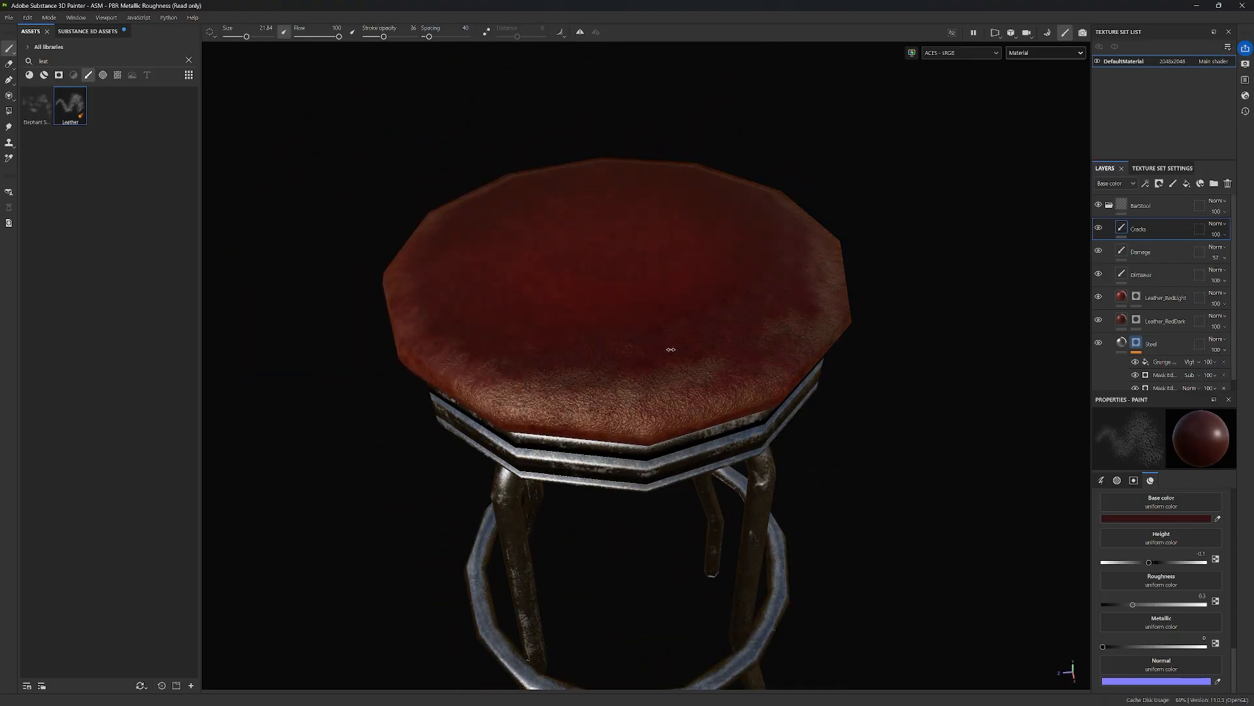
Reduce the brush size to about 13 and fill in finer cracks along the rim and just inside it.
{"action": "mouse_move", "coordinate": [495, 352]}
{"action": "left_mouse_down", "text": "alt"}
{"action": "mouse_move", "coordinate": [568, 360]}
{"action": "mouse_move", "coordinate": [597, 395]}
{"action": "left_mouse_up", "text": "alt"}
{"action": "left_click_drag", "start_coordinate": [572, 436], "coordinate": [529, 371], "text": "alt"}
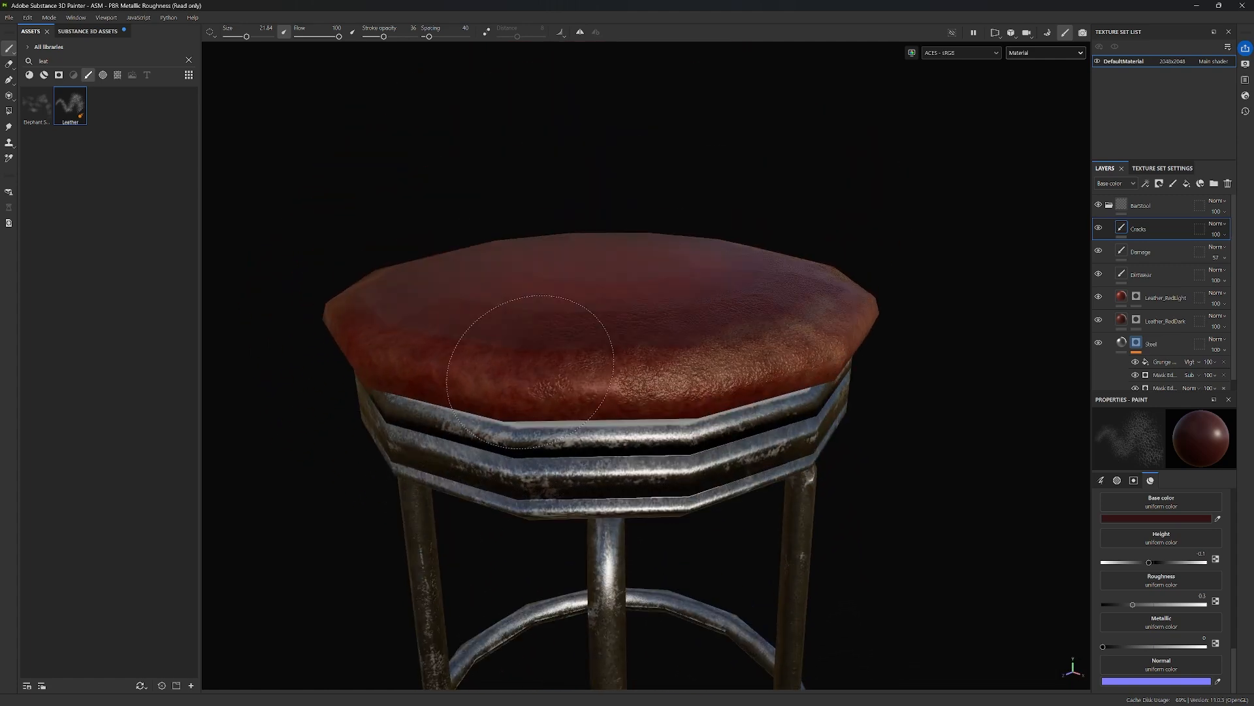
{"action": "left_click_drag", "start_coordinate": [693, 348], "coordinate": [692, 358], "text": "alt"}
{"action": "right_click_drag", "start_coordinate": [491, 399], "coordinate": [471, 399], "text": "ctrl"}
{"action": "left_click_drag", "start_coordinate": [698, 365], "coordinate": [784, 372], "text": "alt"}
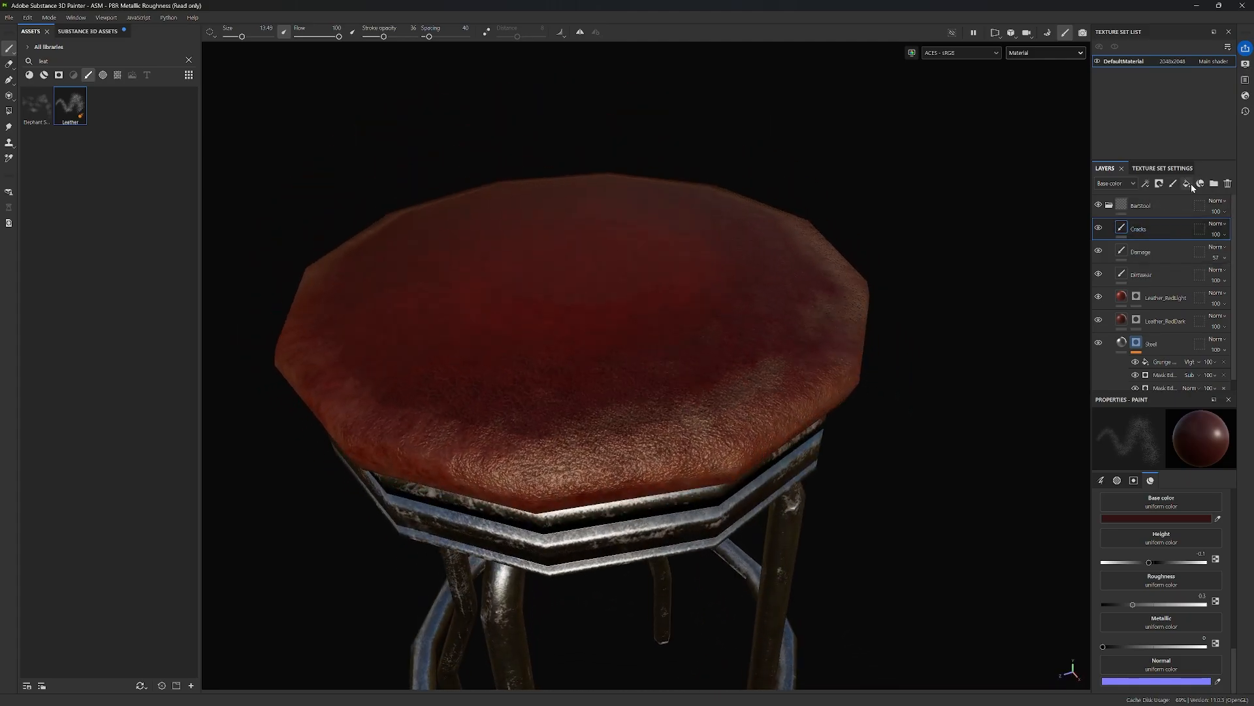
Add a paint layer named Burn above the Cracks layer and choose the Cement 1 brush for it.
{"action": "left_click", "coordinate": [1174, 185]}
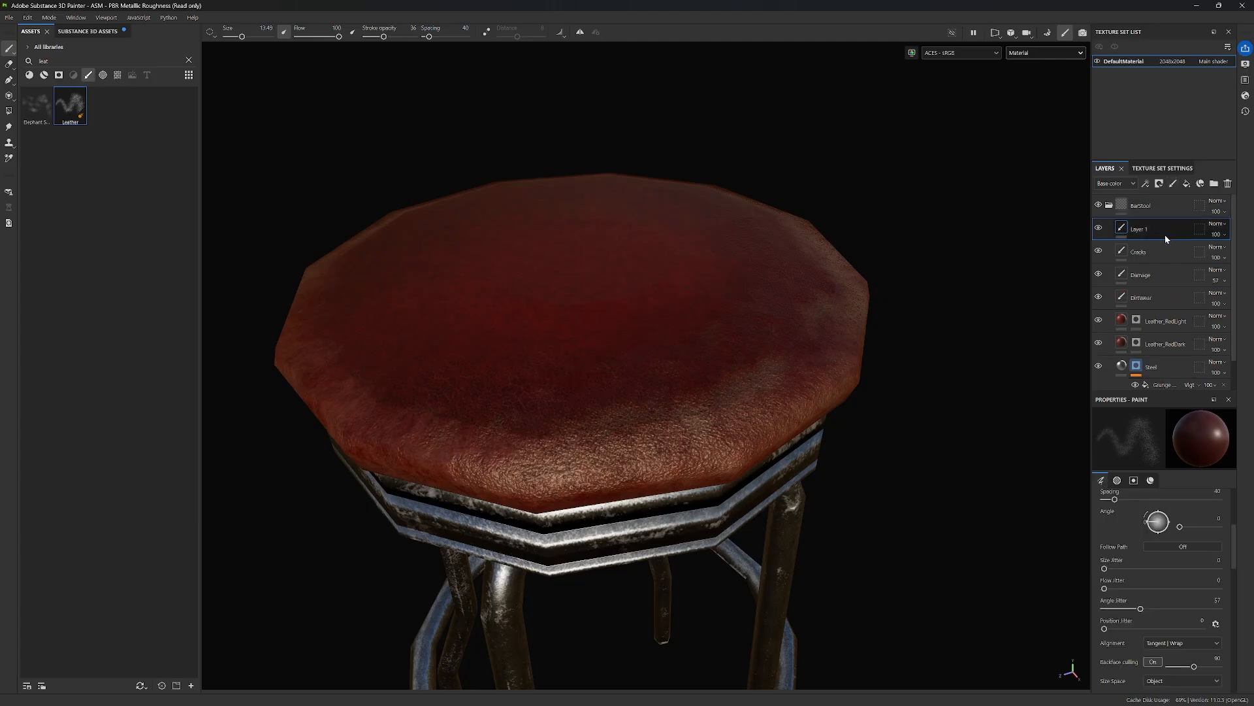
{"action": "double_click", "coordinate": [1142, 228]}
{"action": "key", "text": "Return"}
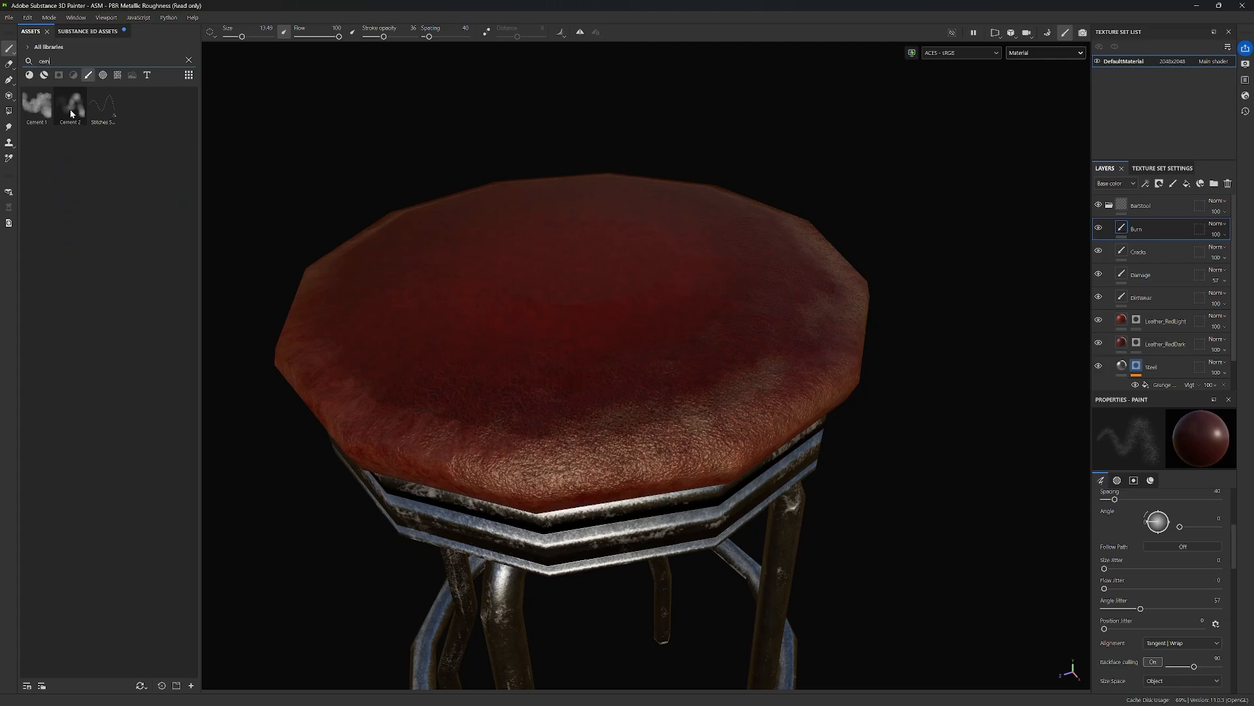
{"action": "mouse_move", "coordinate": [70, 113]}
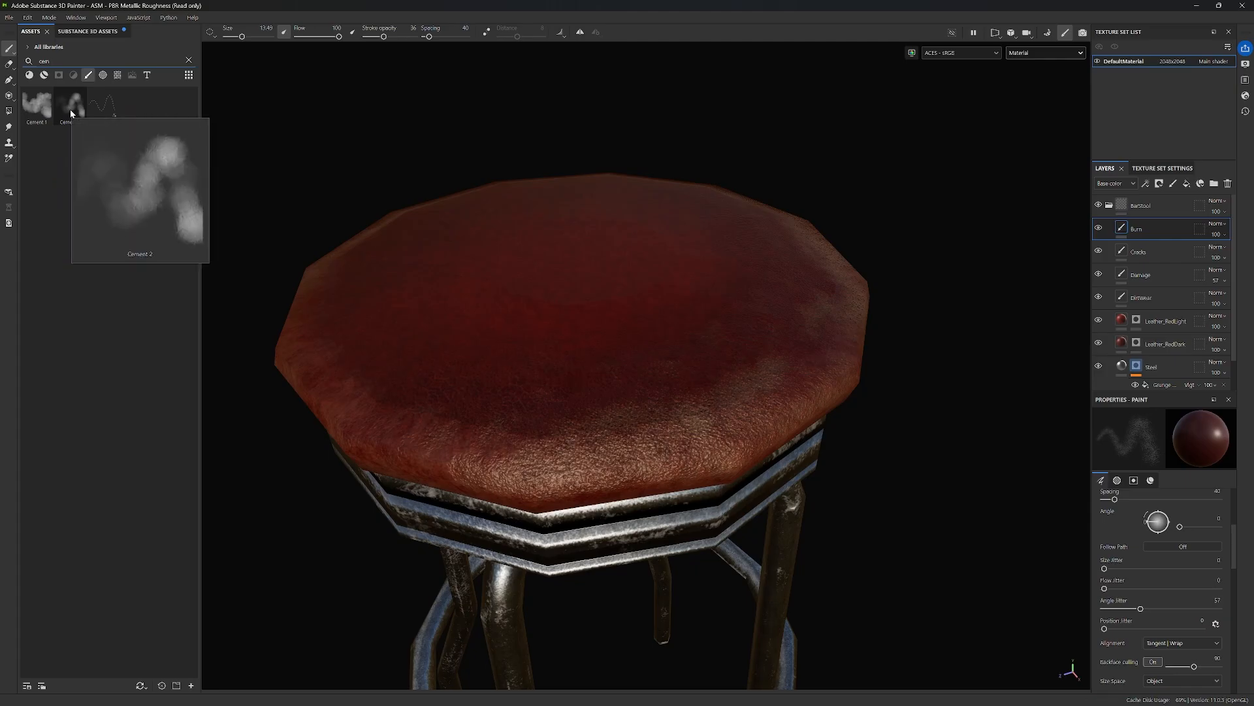
{"action": "left_click", "coordinate": [39, 112]}
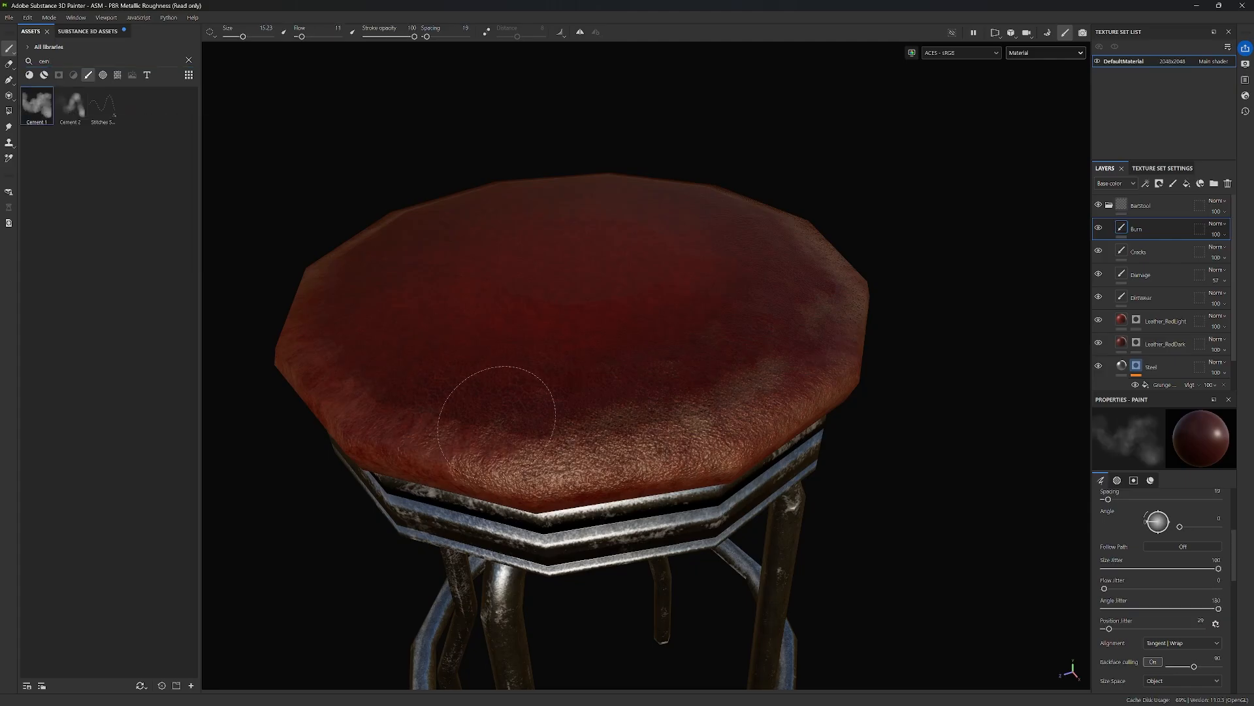
Reduce the brush size to about 9.6, set its base color to near black and its height to 0.
{"action": "right_click_drag", "start_coordinate": [605, 400], "coordinate": [578, 400], "text": "ctrl"}
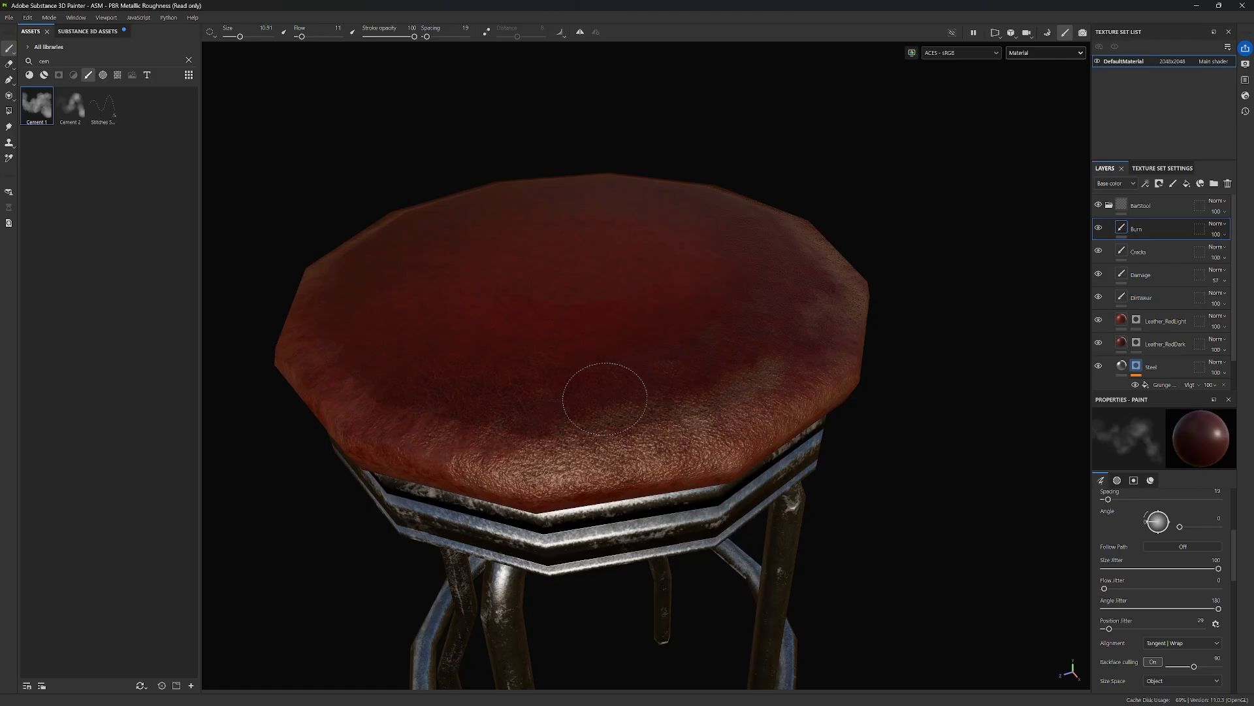
{"action": "scroll", "coordinate": [1183, 576], "scroll_direction": "down", "scroll_amount": 8}
{"action": "scroll", "coordinate": [1190, 576], "scroll_direction": "down", "scroll_amount": 3}
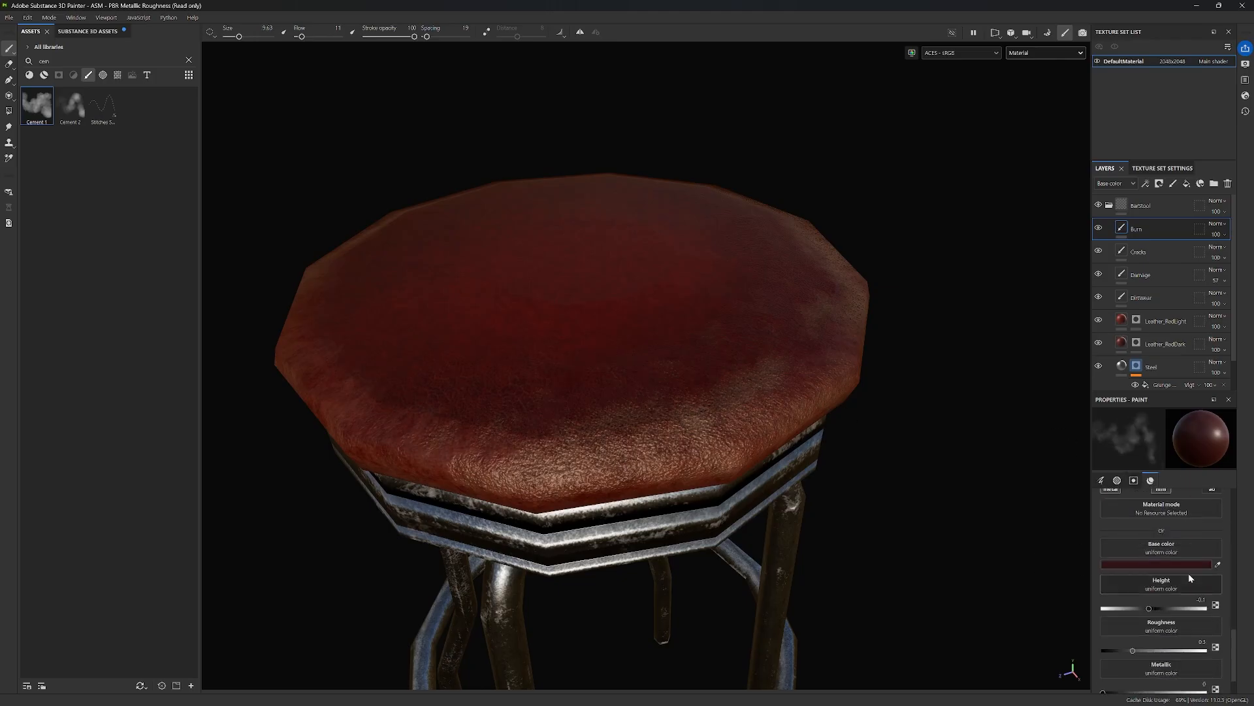
{"action": "left_click", "coordinate": [1182, 566]}
{"action": "left_click_drag", "start_coordinate": [1045, 500], "coordinate": [1095, 578]}
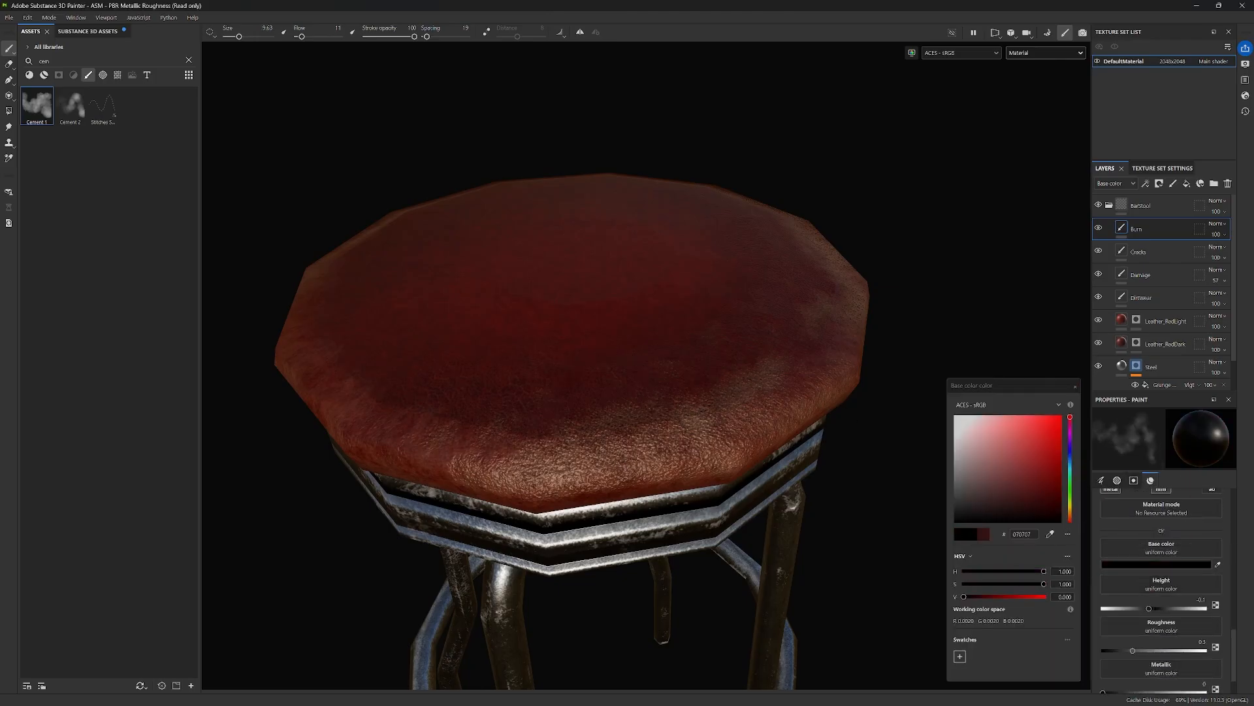
{"action": "left_click", "coordinate": [1076, 387]}
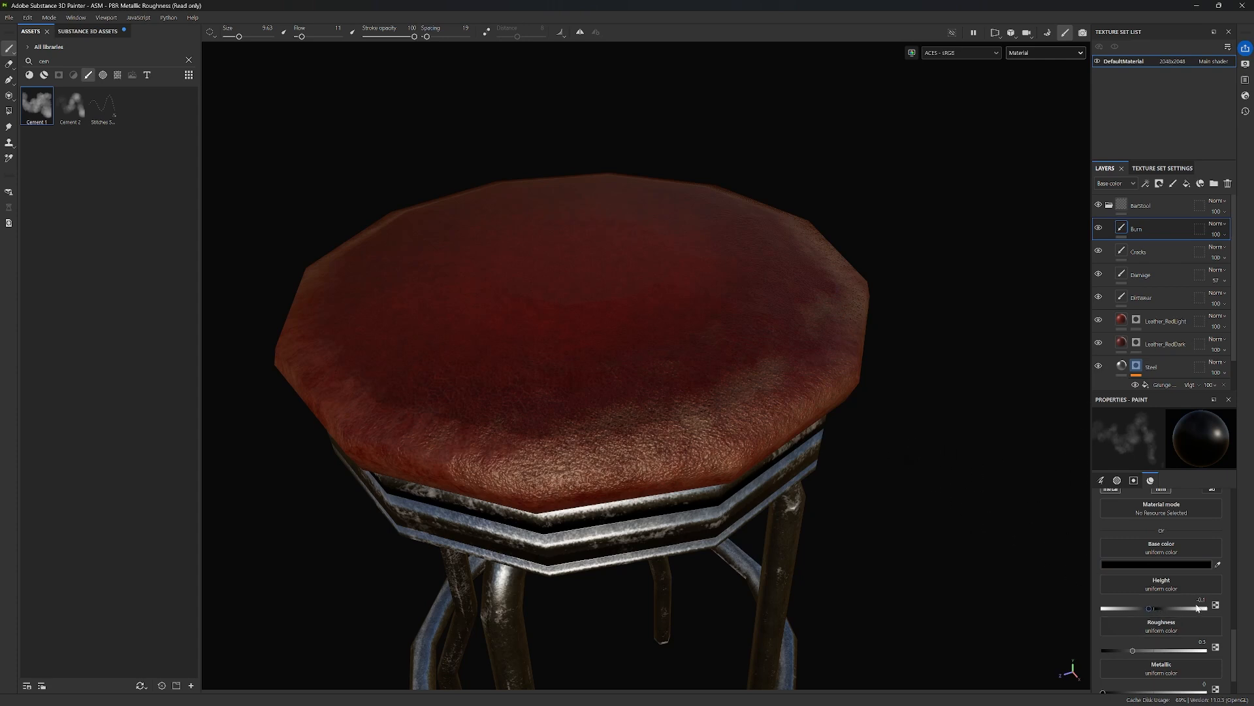
{"action": "type", "text": "0"}
{"action": "key", "text": "Return"}
Paint dark burn marks along the worn front of the seat, raising the brush flow to about 16.
{"action": "scroll", "coordinate": [574, 394], "scroll_direction": "up", "scroll_amount": 3}
{"action": "mouse_move", "coordinate": [553, 415]}
{"action": "left_mouse_down"}
{"action": "mouse_move", "coordinate": [571, 369]}
{"action": "mouse_move", "coordinate": [522, 398]}
{"action": "mouse_move", "coordinate": [543, 418]}
{"action": "mouse_move", "coordinate": [524, 449]}
{"action": "mouse_move", "coordinate": [532, 420]}
{"action": "mouse_move", "coordinate": [575, 392]}
{"action": "mouse_move", "coordinate": [622, 417]}
{"action": "left_mouse_up"}
{"action": "middle_click_drag", "start_coordinate": [622, 417], "coordinate": [700, 384], "text": "alt"}
{"action": "left_click_drag", "start_coordinate": [700, 383], "coordinate": [628, 398], "text": "alt"}
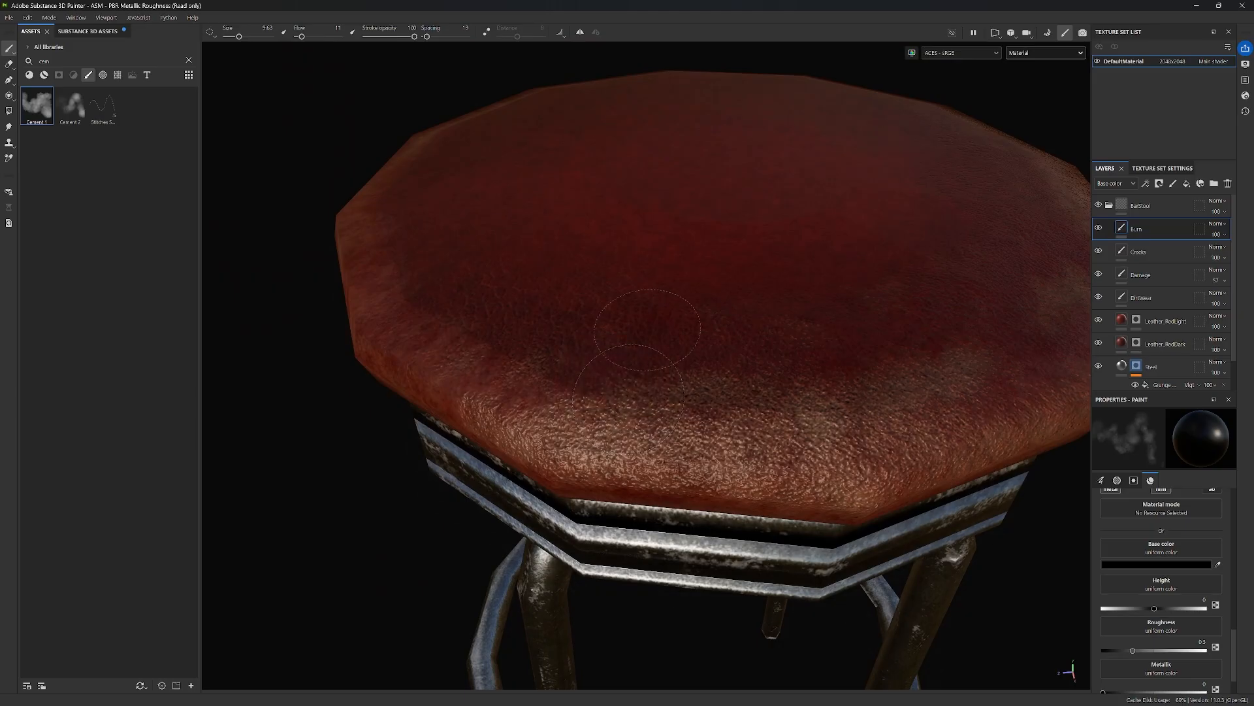
{"action": "left_click_drag", "start_coordinate": [304, 37], "coordinate": [305, 37]}
{"action": "left_click_drag", "start_coordinate": [723, 358], "coordinate": [526, 426], "text": "alt"}
{"action": "left_click_drag", "start_coordinate": [697, 338], "coordinate": [541, 328], "text": "alt"}
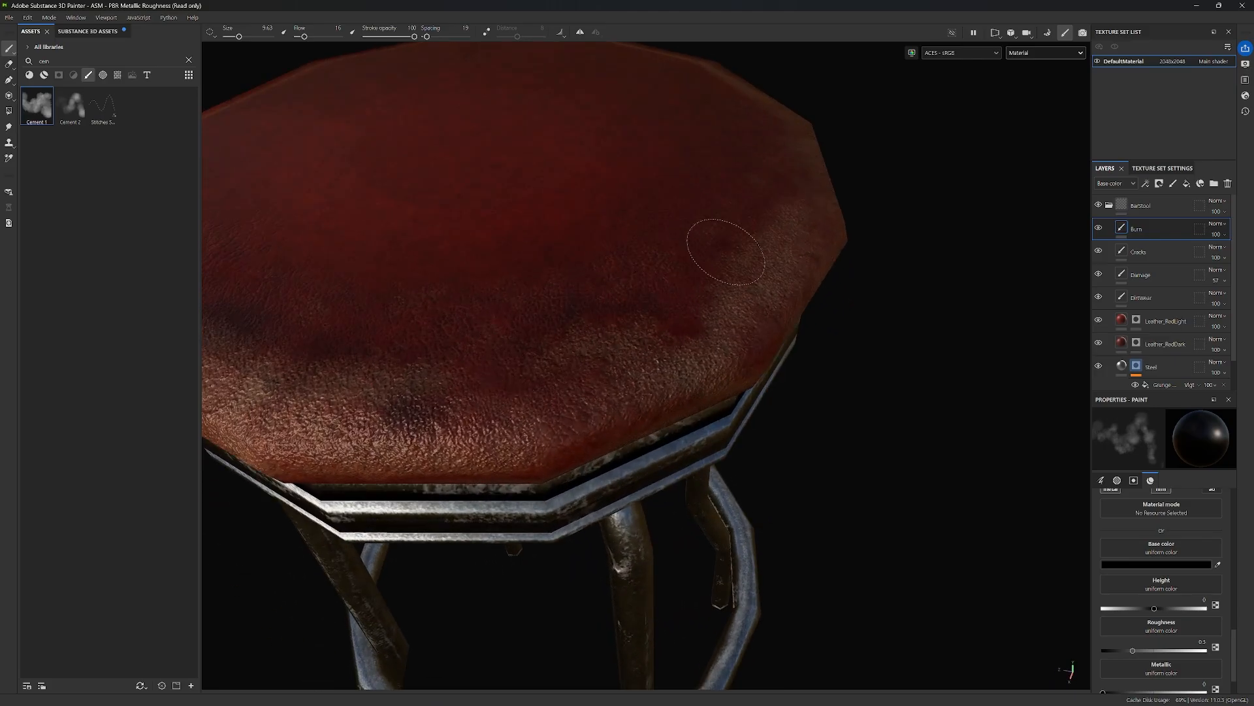
{"action": "mouse_move", "coordinate": [589, 367]}
{"action": "left_mouse_down", "text": "alt"}
{"action": "mouse_move", "coordinate": [610, 322]}
{"action": "mouse_move", "coordinate": [574, 308]}
{"action": "left_mouse_up", "text": "alt"}
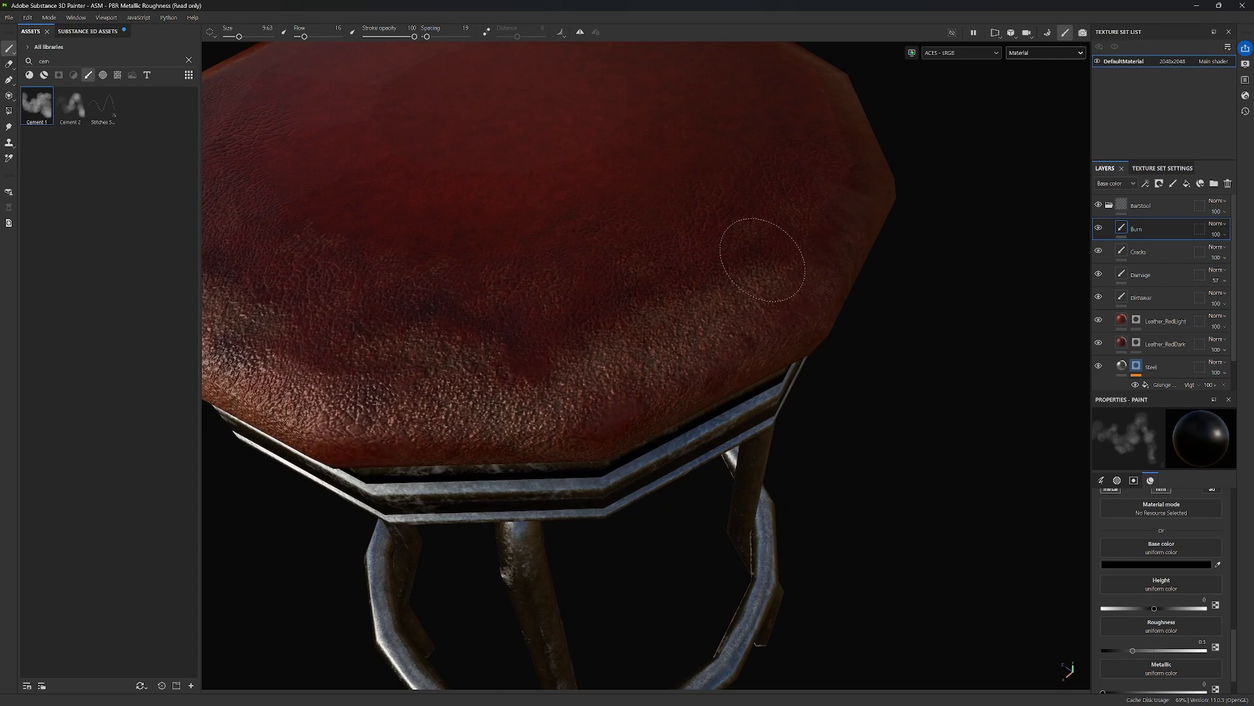
Extend the dark burn marks around the seat's outer top and rim, blending them into the worn leather.
{"action": "scroll", "coordinate": [608, 424], "scroll_direction": "down", "scroll_amount": 5}
{"action": "left_click_drag", "start_coordinate": [638, 340], "coordinate": [654, 215], "text": "alt"}
{"action": "scroll", "coordinate": [686, 360], "scroll_direction": "up", "scroll_amount": 3}
{"action": "scroll", "coordinate": [616, 332], "scroll_direction": "down", "scroll_amount": 5}
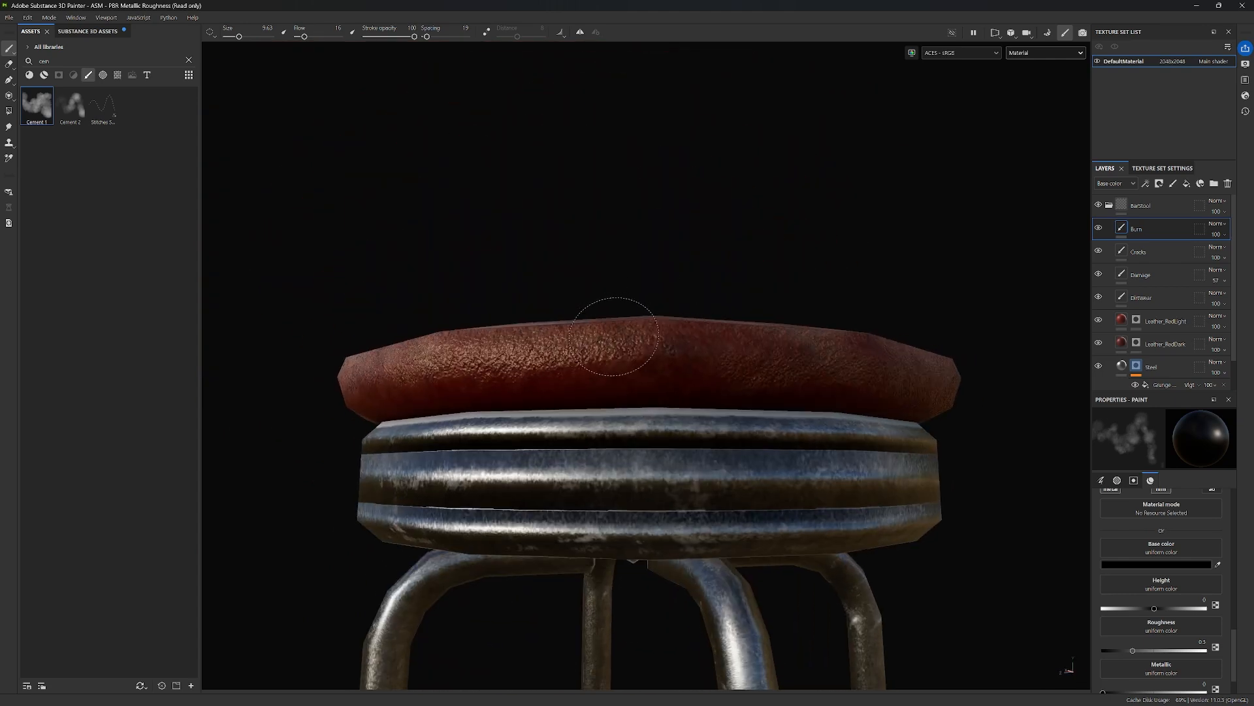
{"action": "left_click_drag", "start_coordinate": [614, 274], "coordinate": [643, 343], "text": "alt"}
{"action": "scroll", "coordinate": [490, 442], "scroll_direction": "up", "scroll_amount": 4}
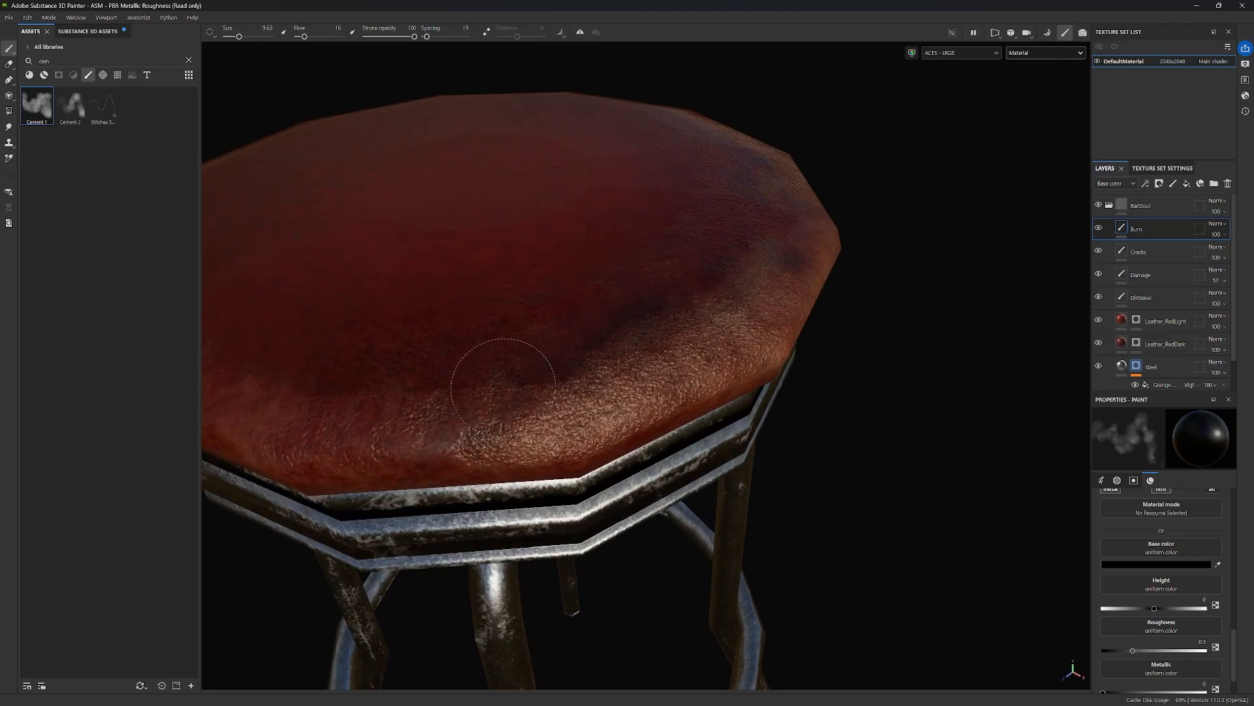
{"action": "scroll", "coordinate": [503, 390], "scroll_direction": "down", "scroll_amount": 4}
{"action": "scroll", "coordinate": [598, 353], "scroll_direction": "up", "scroll_amount": 4}
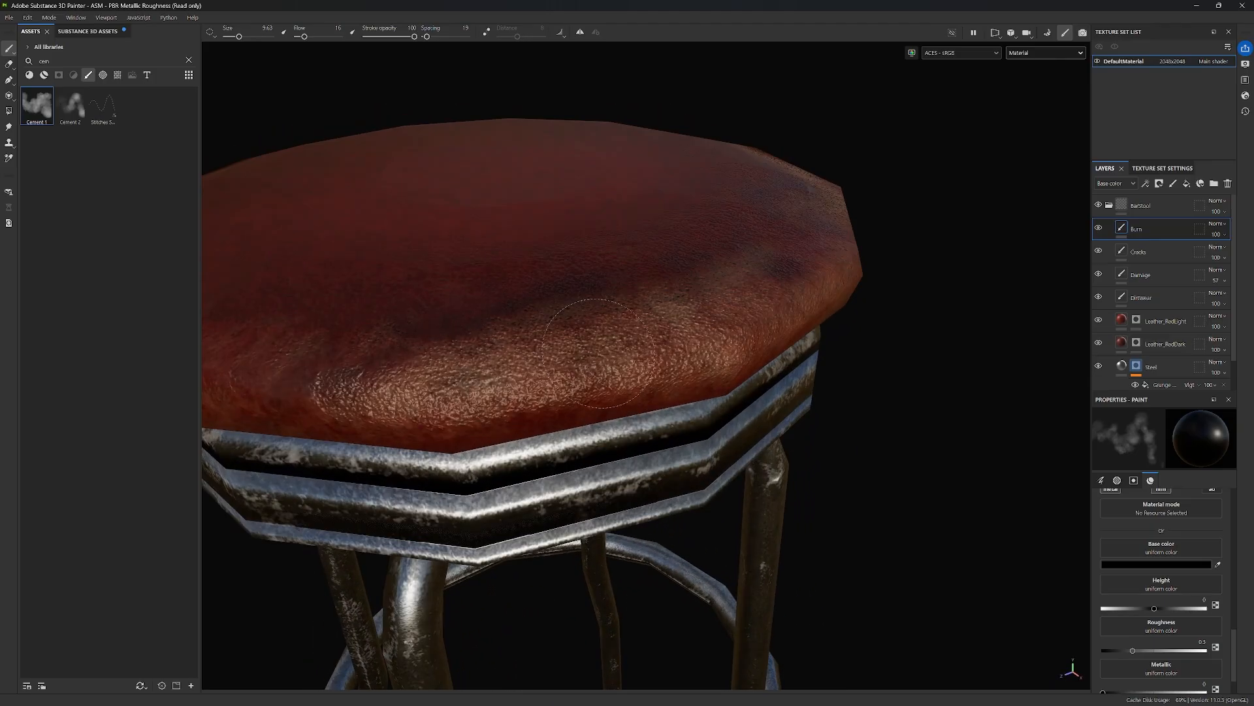
{"action": "scroll", "coordinate": [751, 300], "scroll_direction": "down", "scroll_amount": 4}
{"action": "mouse_move", "coordinate": [771, 274]}
{"action": "left_mouse_down", "text": "alt"}
{"action": "mouse_move", "coordinate": [658, 350]}
{"action": "mouse_move", "coordinate": [671, 289]}
{"action": "mouse_move", "coordinate": [712, 360]}
{"action": "left_mouse_up", "text": "alt"}
{"action": "scroll", "coordinate": [673, 360], "scroll_direction": "up", "scroll_amount": 4}
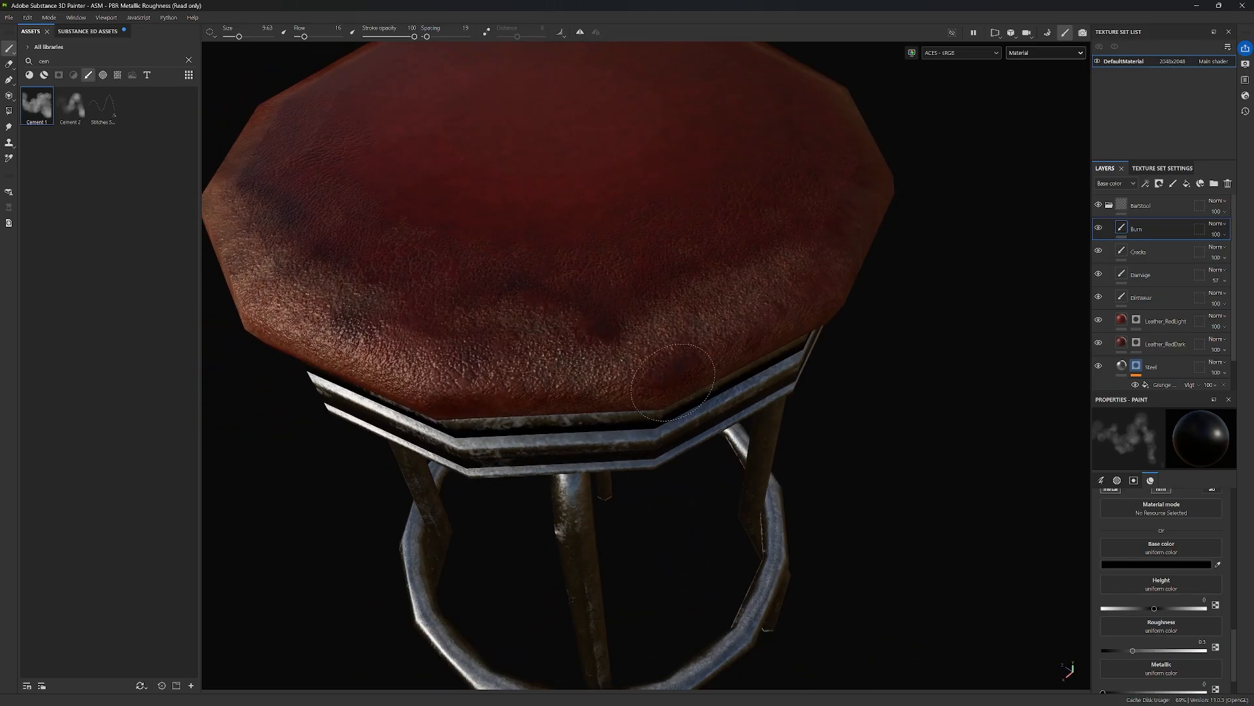
Lower the Burn layer's opacity slightly and check the softened marks on the seat under changed lighting and from other angles.
{"action": "scroll", "coordinate": [729, 300], "scroll_direction": "down", "scroll_amount": 3}
{"action": "mouse_move", "coordinate": [718, 311]}
{"action": "left_mouse_down", "text": "alt"}
{"action": "mouse_move", "coordinate": [630, 344]}
{"action": "mouse_move", "coordinate": [764, 311]}
{"action": "mouse_move", "coordinate": [734, 282]}
{"action": "mouse_move", "coordinate": [745, 285]}
{"action": "left_mouse_up", "text": "alt"}
{"action": "left_click", "coordinate": [1224, 236]}
{"action": "left_click_drag", "start_coordinate": [1249, 254], "coordinate": [1248, 254]}
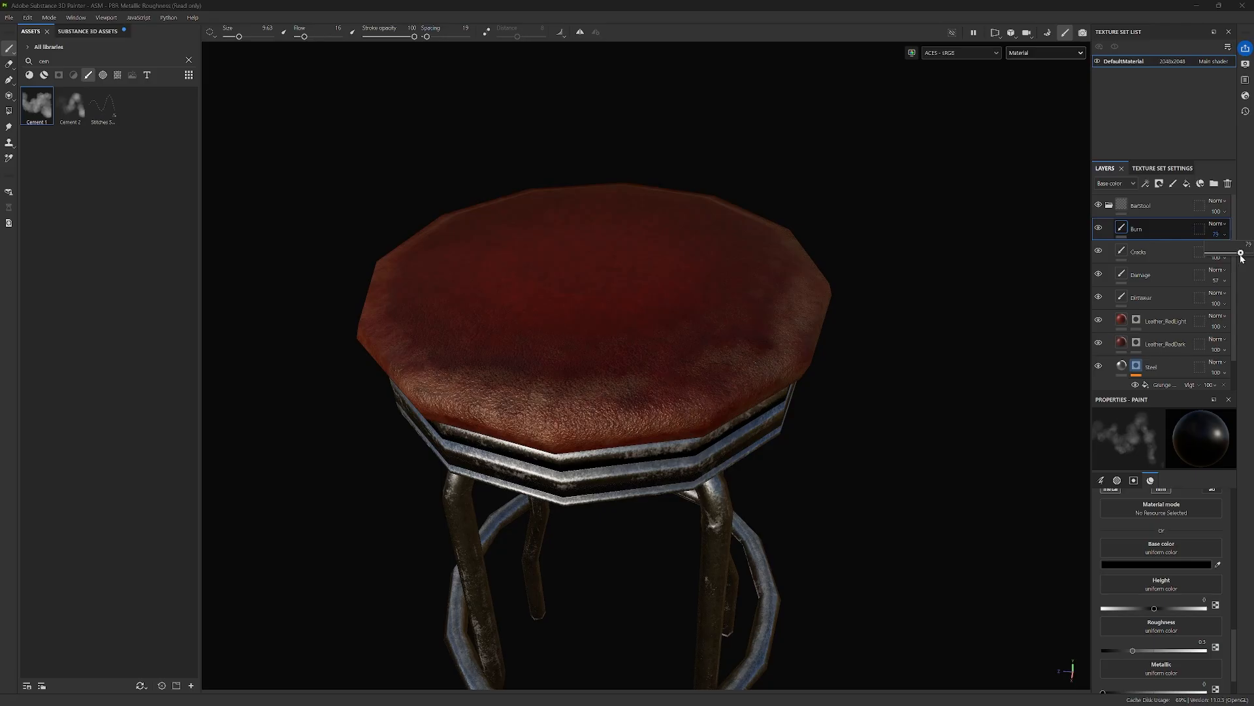
{"action": "left_click_drag", "start_coordinate": [1243, 256], "coordinate": [1241, 256]}
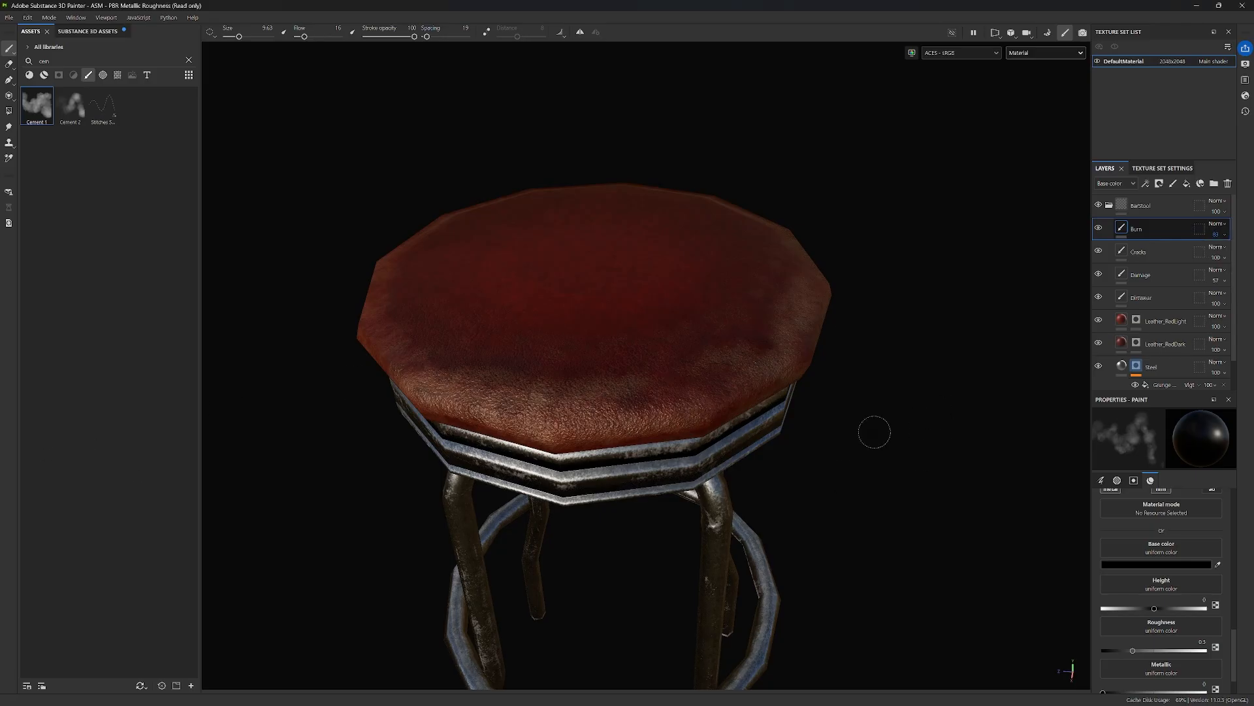
{"action": "mouse_move", "coordinate": [795, 448]}
{"action": "left_mouse_down", "text": "alt"}
{"action": "mouse_move", "coordinate": [808, 439]}
{"action": "mouse_move", "coordinate": [801, 456]}
{"action": "left_mouse_up", "text": "alt"}
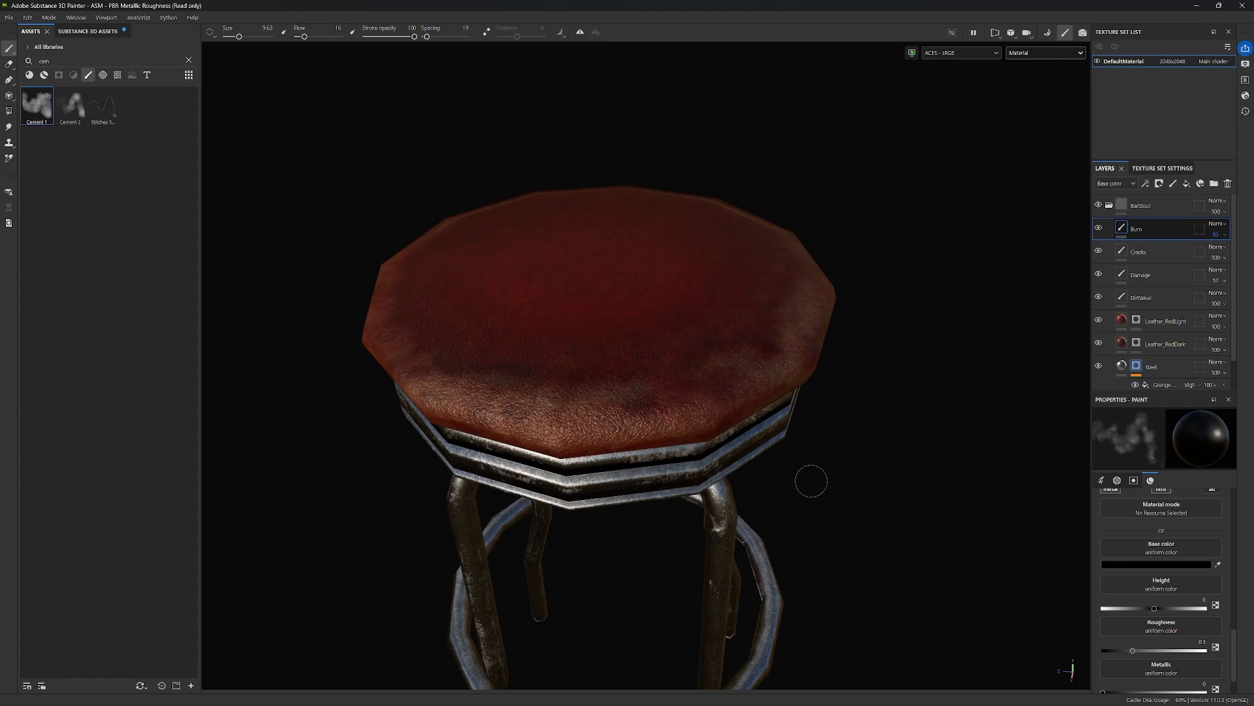
{"action": "mouse_move", "coordinate": [843, 513]}
{"action": "right_mouse_down", "text": "shift"}
{"action": "mouse_move", "coordinate": [868, 511]}
{"action": "mouse_move", "coordinate": [823, 520]}
{"action": "mouse_move", "coordinate": [880, 527]}
{"action": "mouse_move", "coordinate": [840, 535]}
{"action": "mouse_move", "coordinate": [853, 540]}
{"action": "right_mouse_up", "text": "shift"}
{"action": "left_click_drag", "start_coordinate": [903, 351], "coordinate": [631, 579], "text": "alt"}
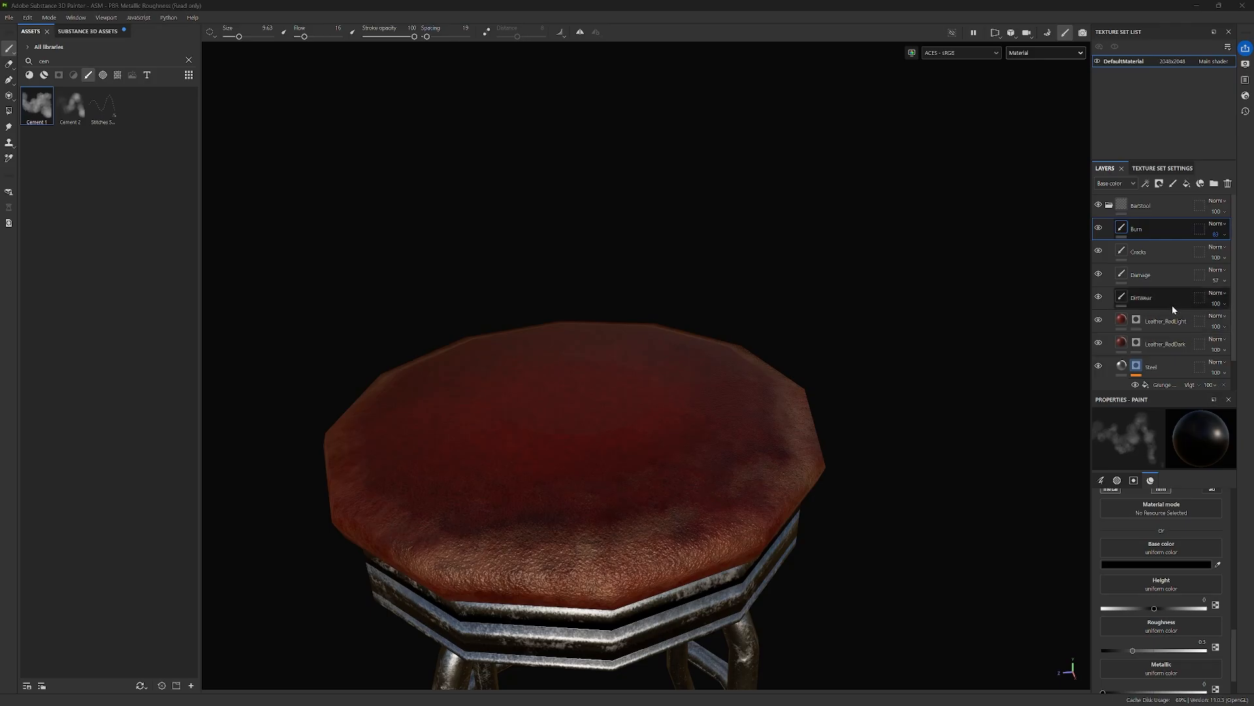
Select the Damage layer, search the brushes for "watercol" and choose one of Kyle's blotchy watercolor texture brushes.
{"action": "left_click", "coordinate": [1163, 276]}
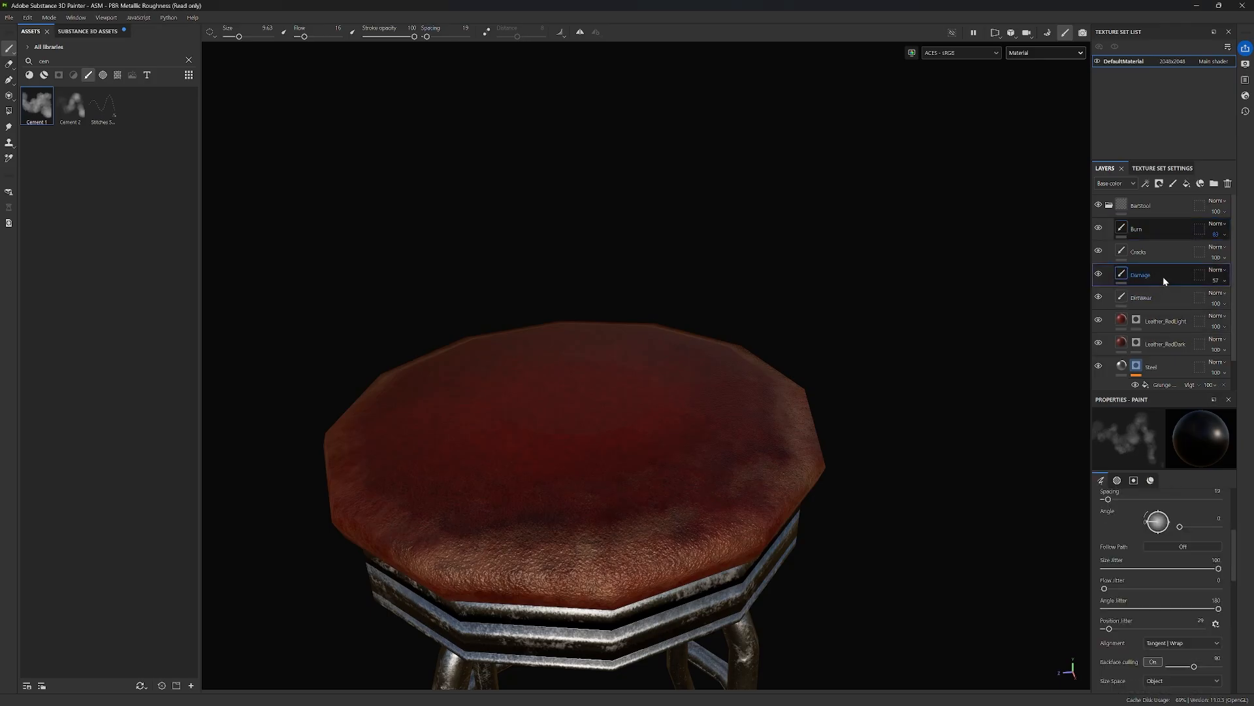
{"action": "middle_click_drag", "start_coordinate": [713, 501], "coordinate": [698, 439], "text": "alt"}
{"action": "left_click_drag", "start_coordinate": [698, 439], "coordinate": [688, 458], "text": "alt"}
{"action": "scroll", "coordinate": [606, 485], "scroll_direction": "up", "scroll_amount": 1}
{"action": "scroll", "coordinate": [605, 484], "scroll_direction": "up", "scroll_amount": 1}
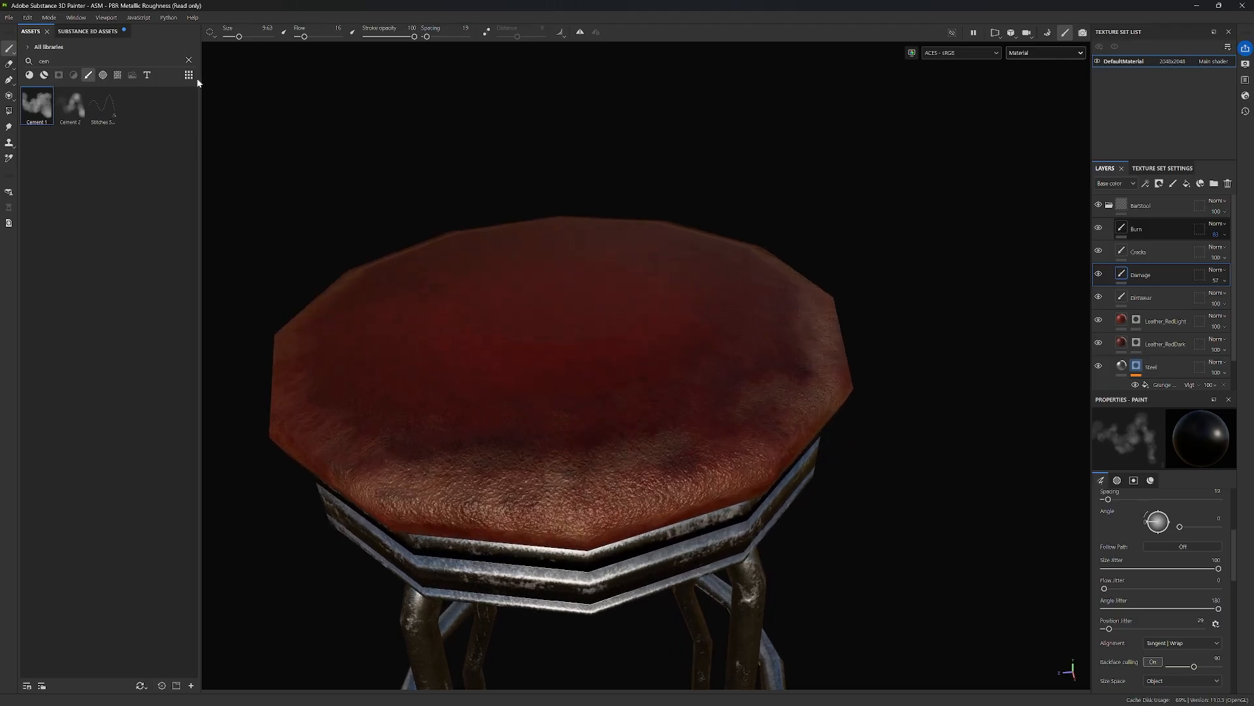
{"action": "left_click", "coordinate": [189, 61]}
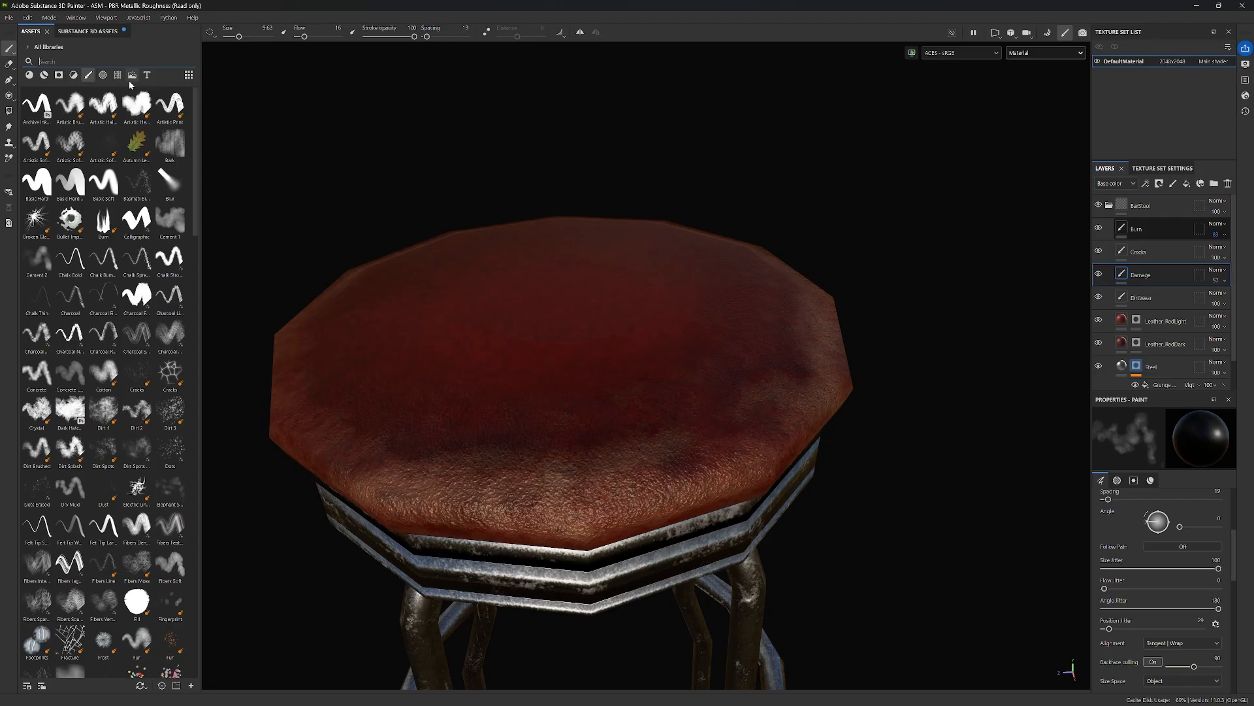
{"action": "type", "text": "watercol"}
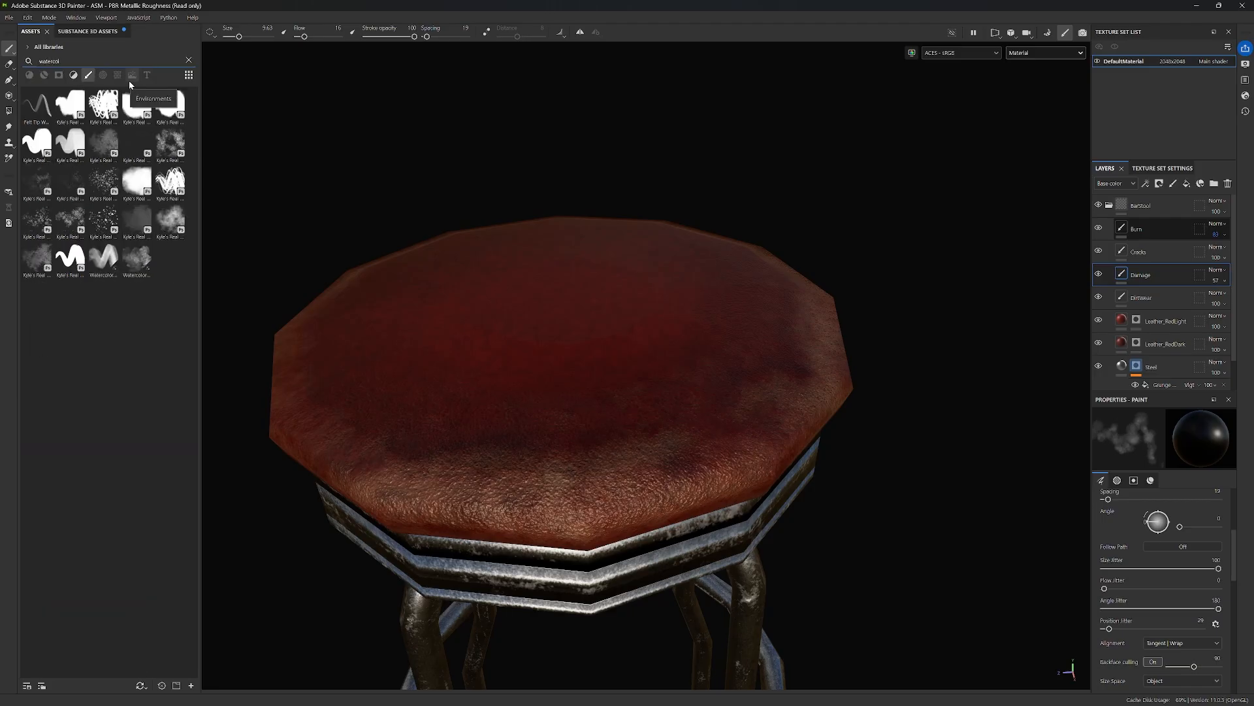
{"action": "left_click", "coordinate": [170, 143]}
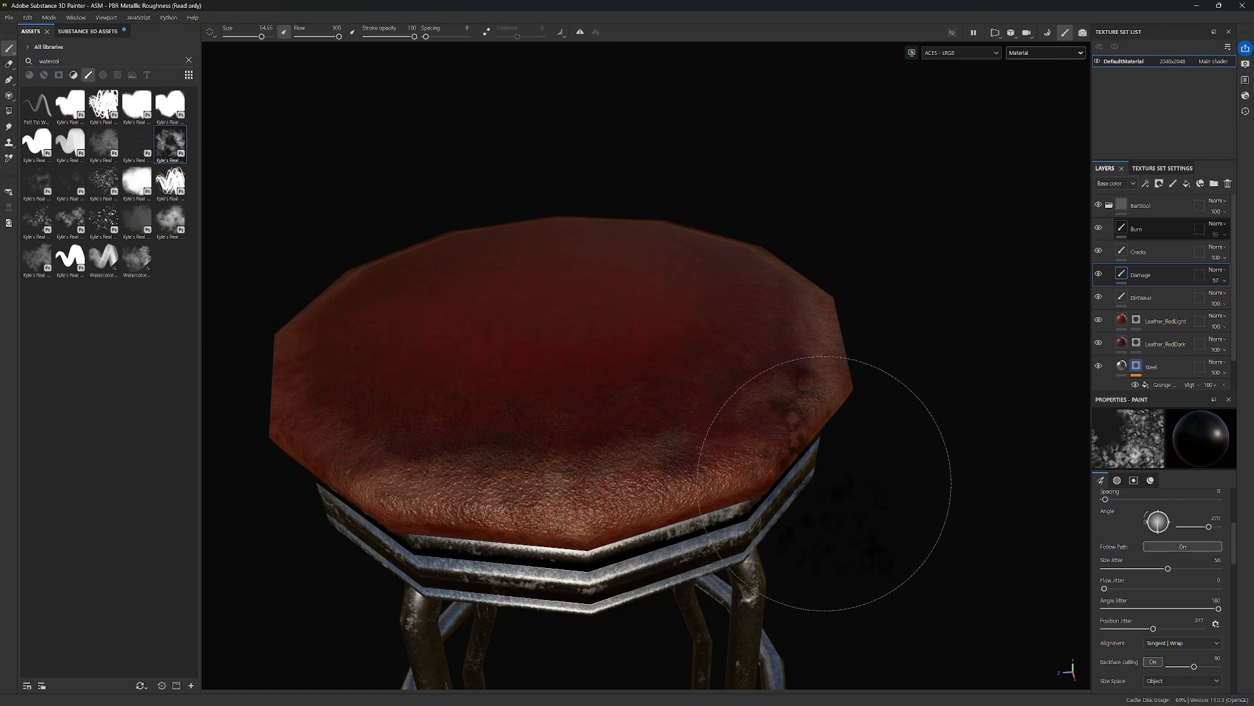
Set the brush height to about -0.25, reduce its size to about 13 and undo the test stroke on the seat.
{"action": "scroll", "coordinate": [1189, 547], "scroll_direction": "down", "scroll_amount": 3}
{"action": "scroll", "coordinate": [1190, 547], "scroll_direction": "down", "scroll_amount": 5}
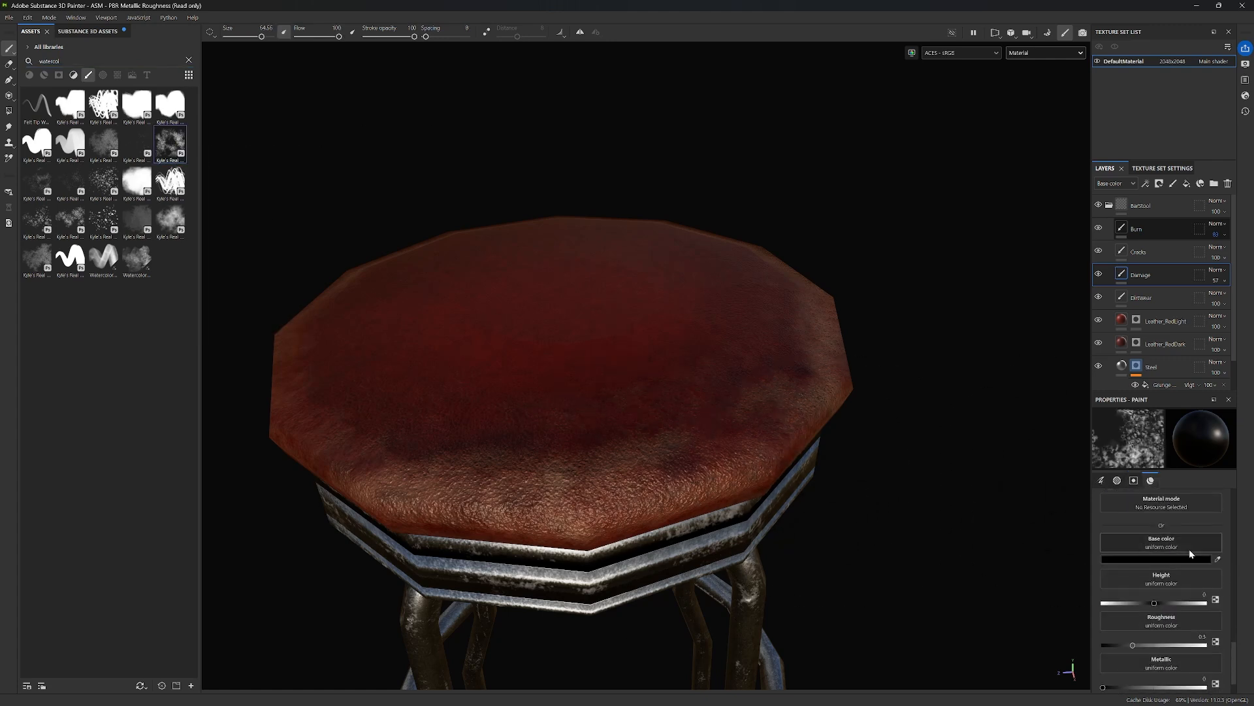
{"action": "scroll", "coordinate": [1189, 553], "scroll_direction": "down", "scroll_amount": 1}
{"action": "left_click_drag", "start_coordinate": [1154, 573], "coordinate": [1143, 575]}
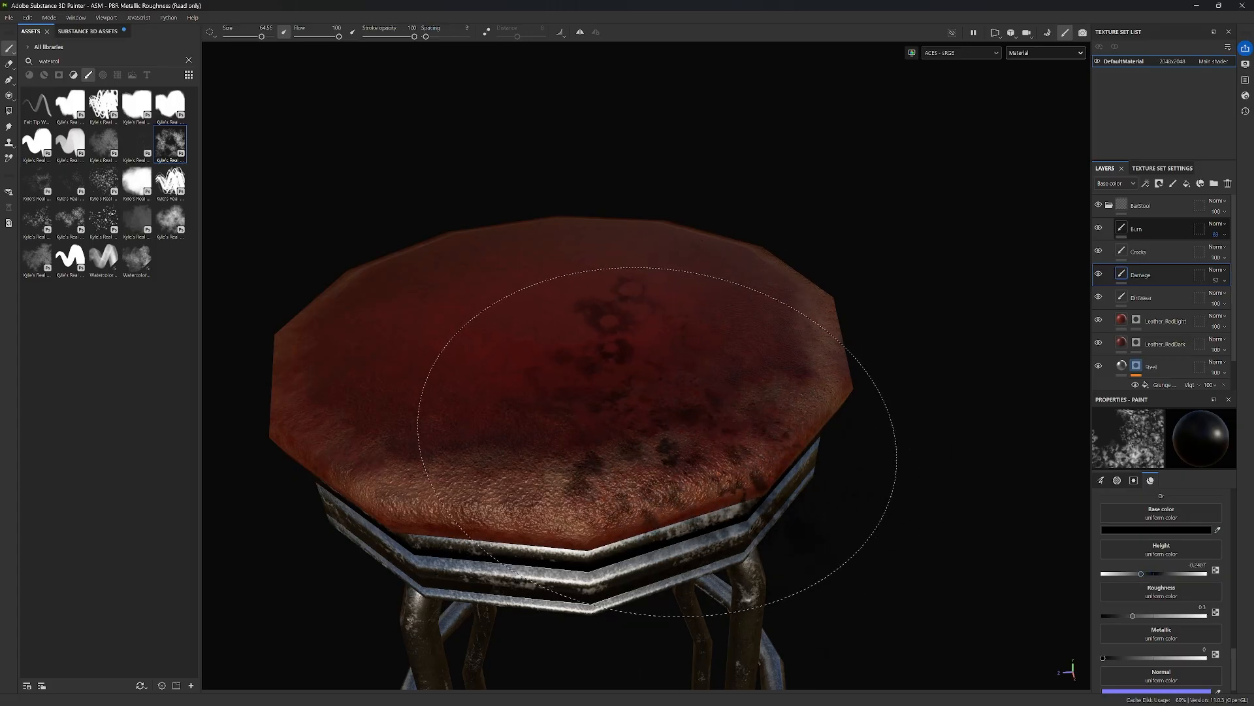
{"action": "mouse_move", "coordinate": [619, 458]}
{"action": "right_mouse_down", "text": "ctrl"}
{"action": "mouse_move", "coordinate": [594, 406]}
{"action": "mouse_move", "coordinate": [608, 454]}
{"action": "mouse_move", "coordinate": [591, 450]}
{"action": "mouse_move", "coordinate": [595, 469]}
{"action": "right_mouse_up", "text": "ctrl"}
{"action": "mouse_move", "coordinate": [595, 469]}
{"action": "left_mouse_down"}
{"action": "mouse_move", "coordinate": [594, 443]}
{"action": "mouse_move", "coordinate": [631, 446]}
{"action": "left_mouse_up"}
{"action": "key", "text": "ctrl+z"}
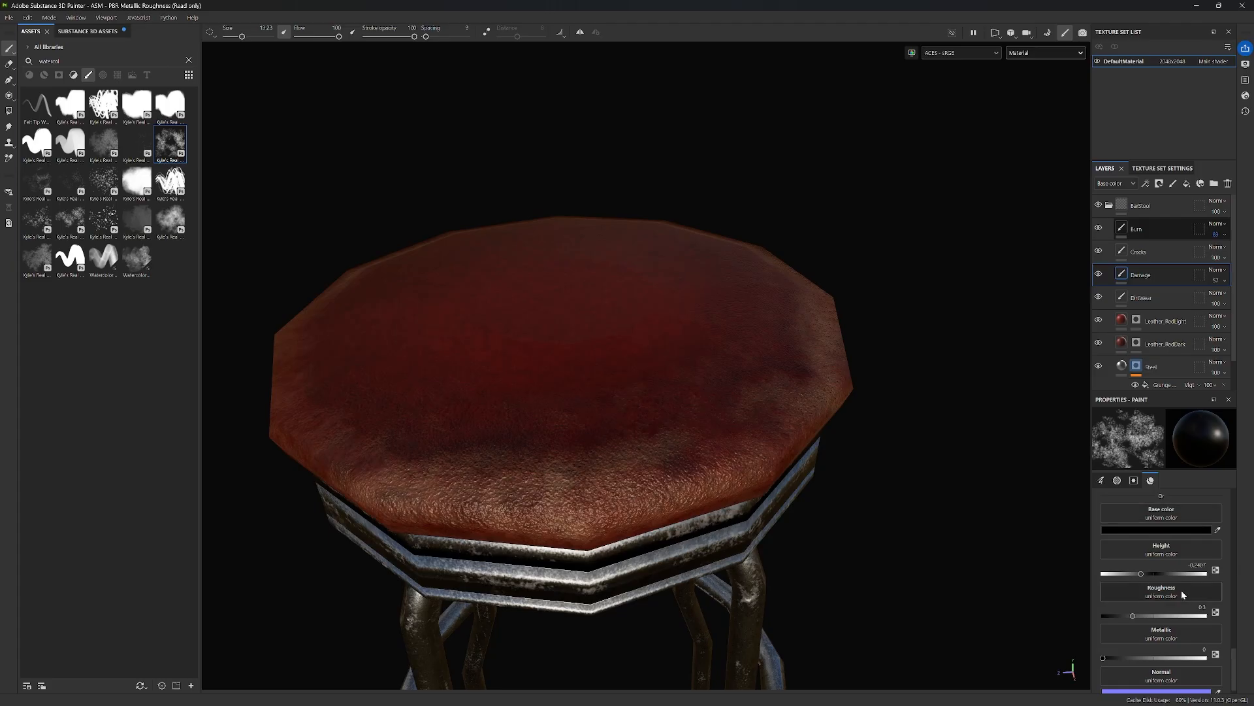
Change the brush's base color to a muted greyish tan.
{"action": "left_click", "coordinate": [1172, 531]}
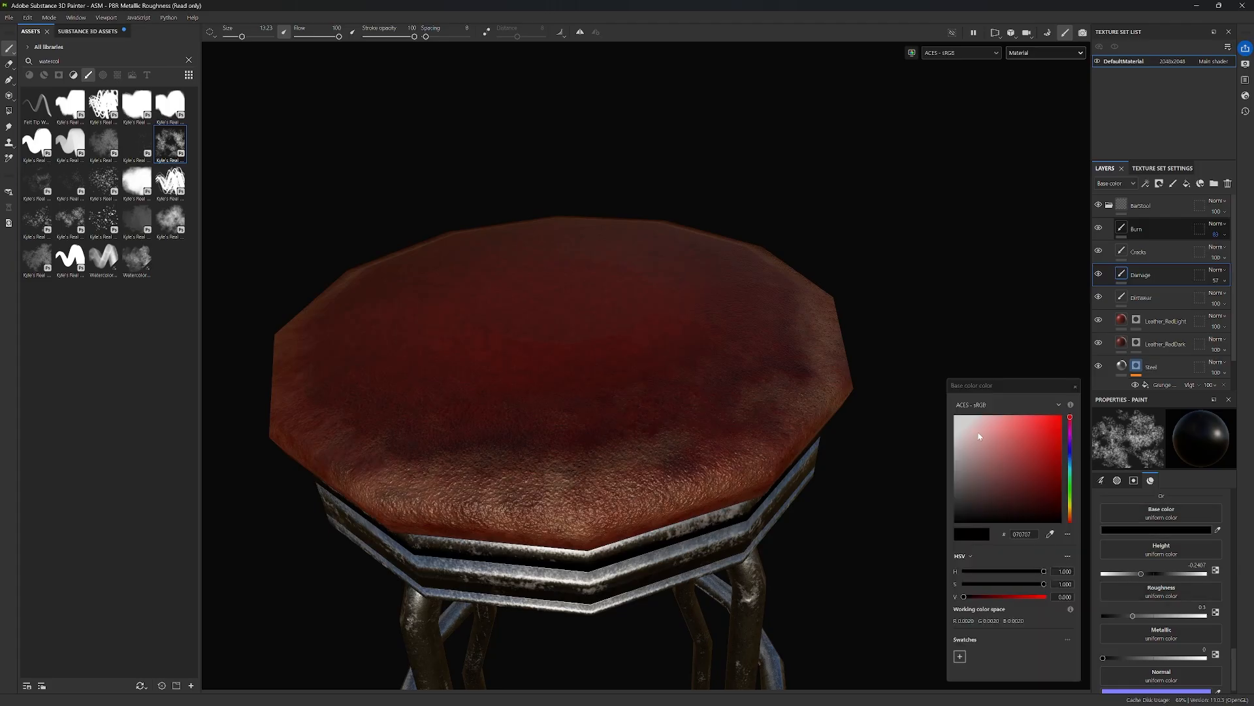
{"action": "left_click_drag", "start_coordinate": [1066, 470], "coordinate": [1073, 515]}
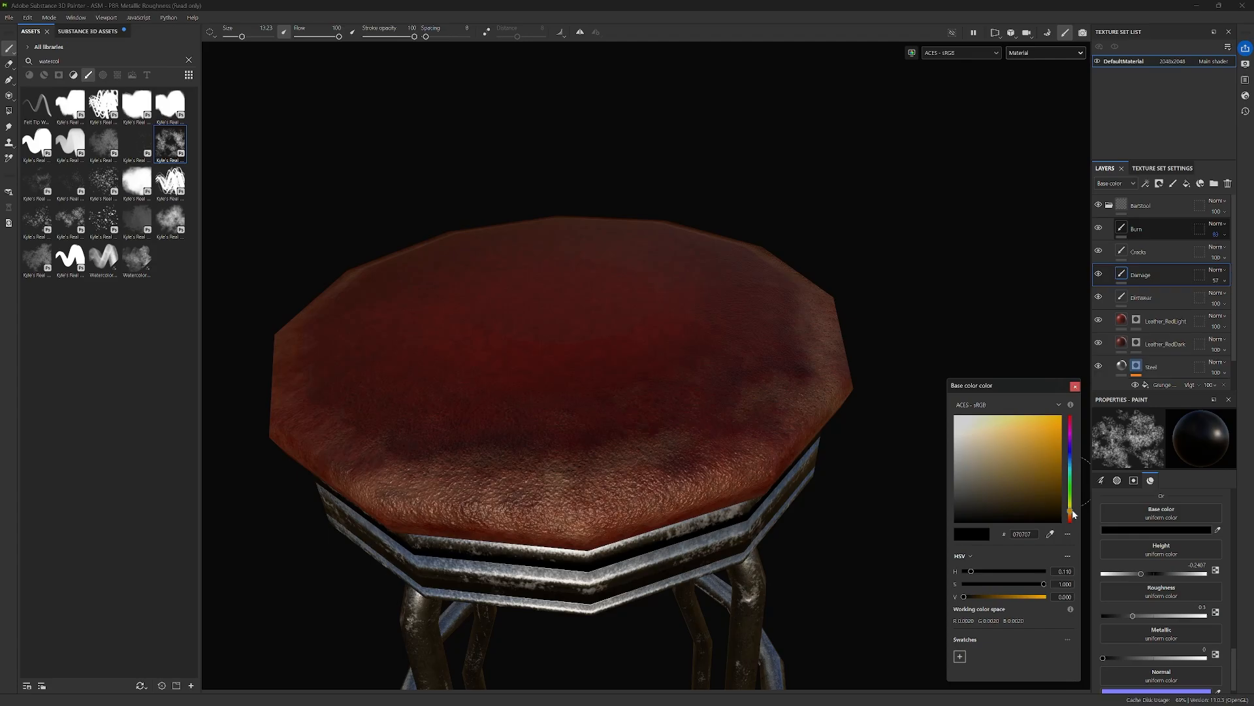
{"action": "mouse_move", "coordinate": [1005, 479]}
{"action": "left_mouse_down"}
{"action": "mouse_move", "coordinate": [976, 487]}
{"action": "mouse_move", "coordinate": [1000, 486]}
{"action": "left_mouse_up"}
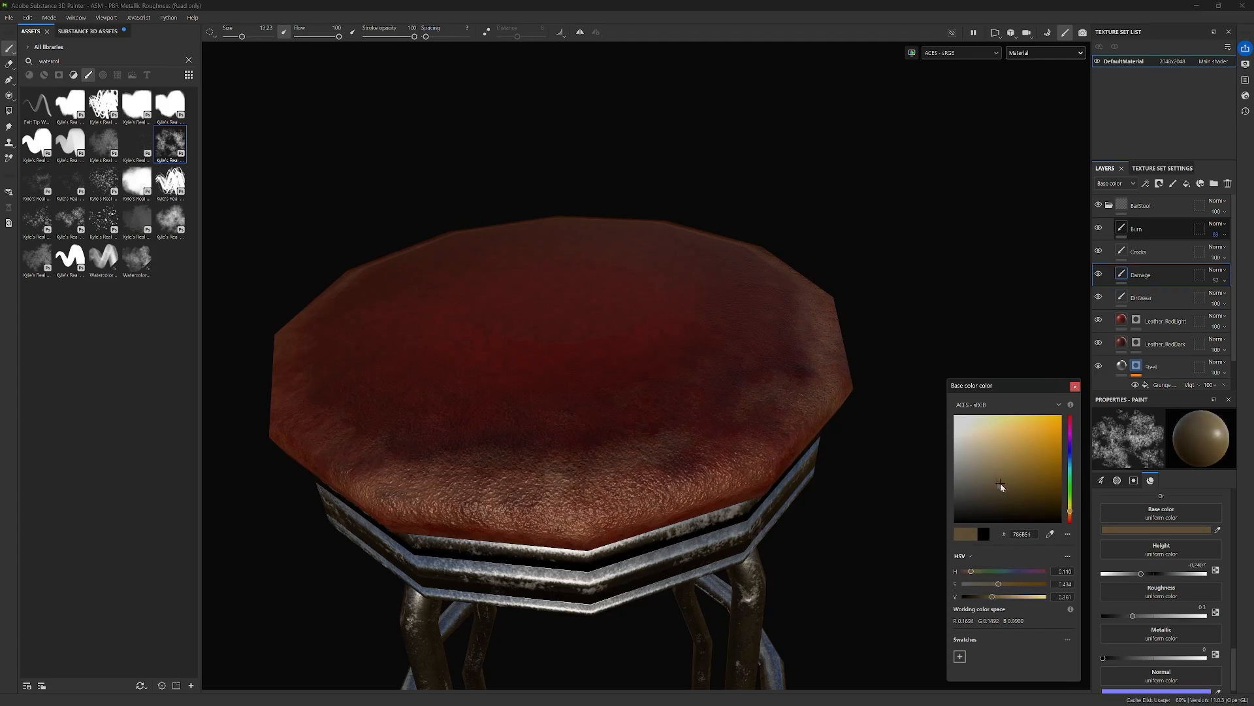
{"action": "left_click_drag", "start_coordinate": [1066, 516], "coordinate": [1071, 516]}
{"action": "mouse_move", "coordinate": [1004, 487]}
{"action": "left_mouse_down"}
{"action": "mouse_move", "coordinate": [998, 465]}
{"action": "mouse_move", "coordinate": [990, 475]}
{"action": "left_mouse_up"}
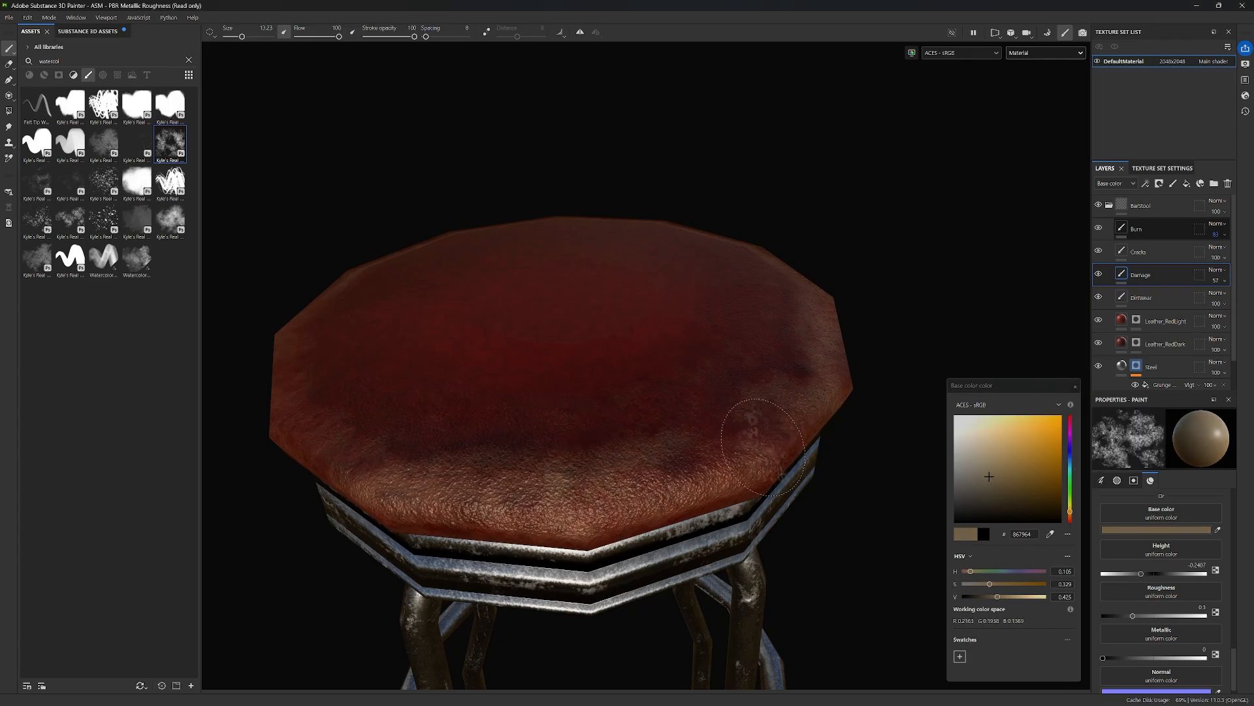
{"action": "left_click", "coordinate": [1075, 386]}
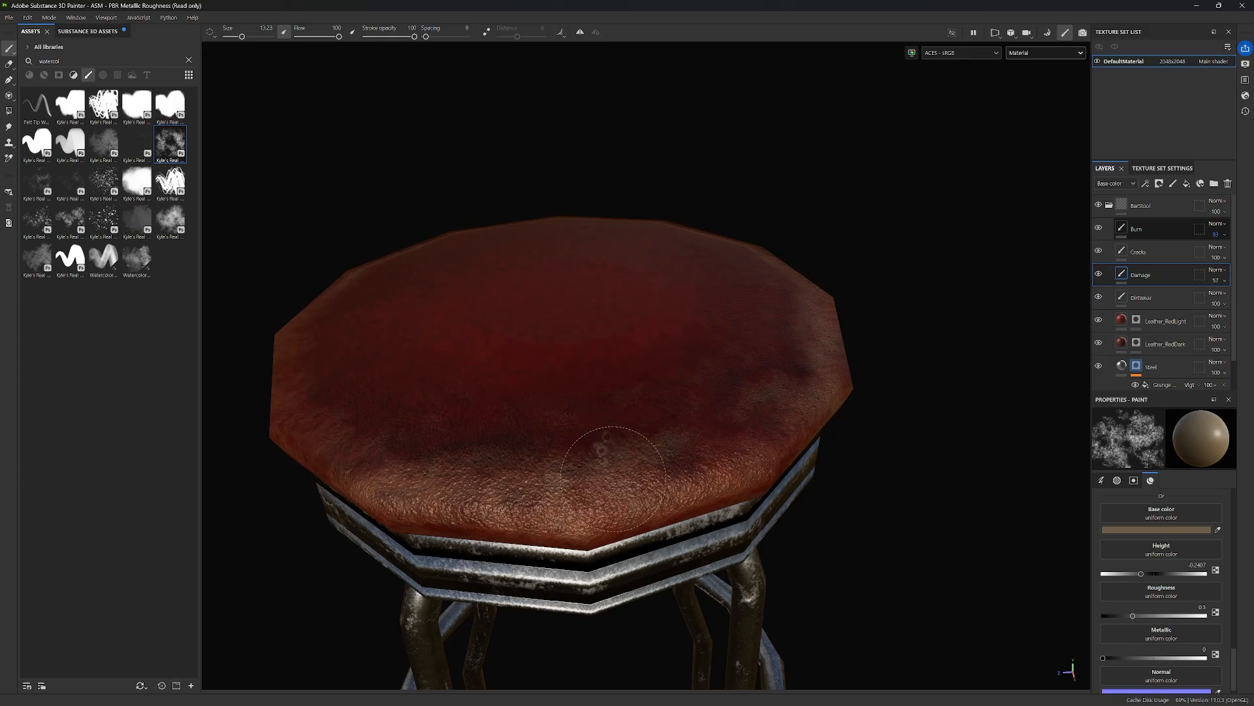
Shrink the brush further, set its height to -0.3 and paint recessed tan damage across the worn front of the seat.
{"action": "right_click_drag", "start_coordinate": [588, 486], "coordinate": [523, 488], "text": "ctrl"}
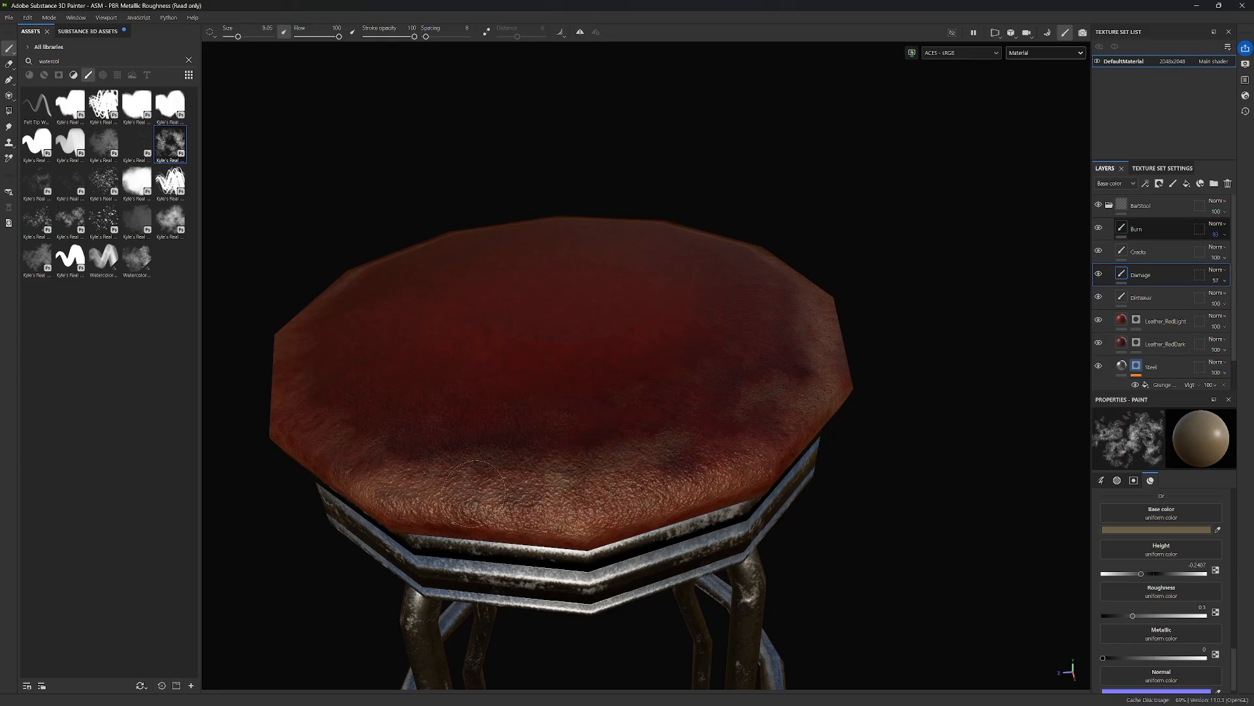
{"action": "left_click_drag", "start_coordinate": [475, 494], "coordinate": [611, 493]}
{"action": "scroll", "coordinate": [586, 496], "scroll_direction": "up", "scroll_amount": 3}
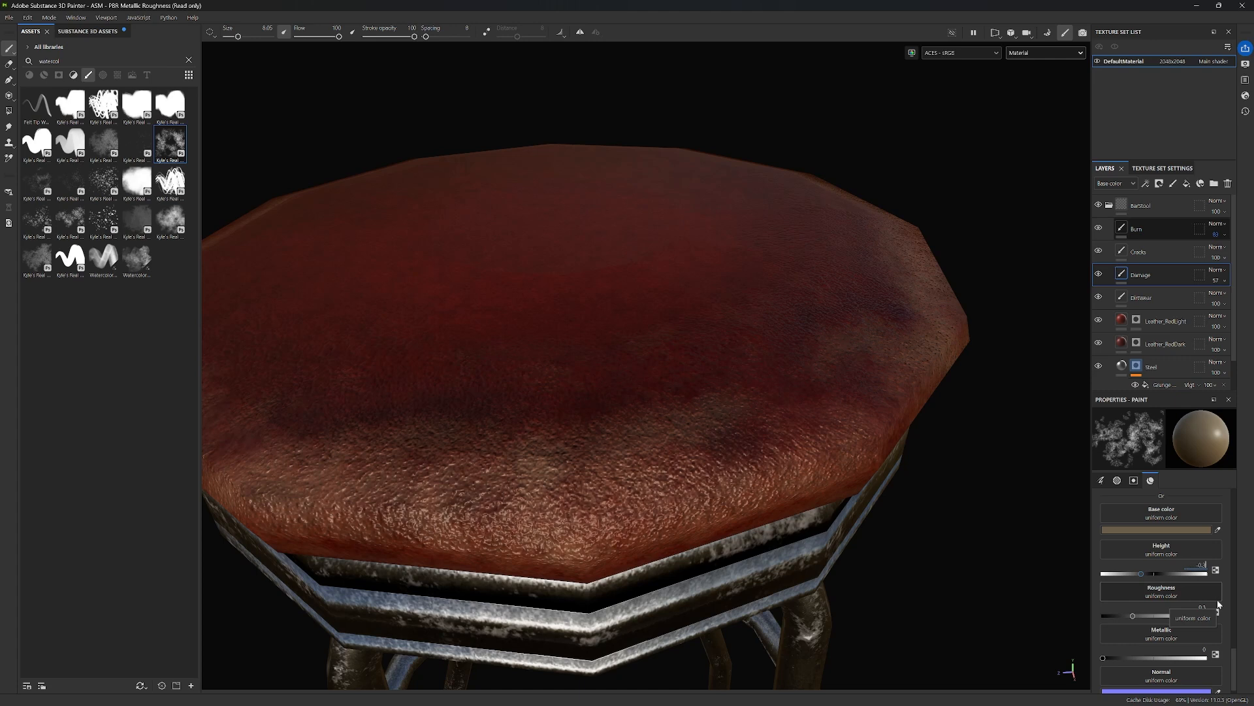
{"action": "key", "text": "Return"}
{"action": "mouse_move", "coordinate": [528, 463]}
{"action": "left_mouse_down"}
{"action": "mouse_move", "coordinate": [628, 482]}
{"action": "mouse_move", "coordinate": [490, 485]}
{"action": "left_mouse_up"}
{"action": "mouse_move", "coordinate": [600, 517]}
{"action": "left_mouse_down"}
{"action": "mouse_move", "coordinate": [588, 526]}
{"action": "mouse_move", "coordinate": [721, 495]}
{"action": "left_mouse_up"}
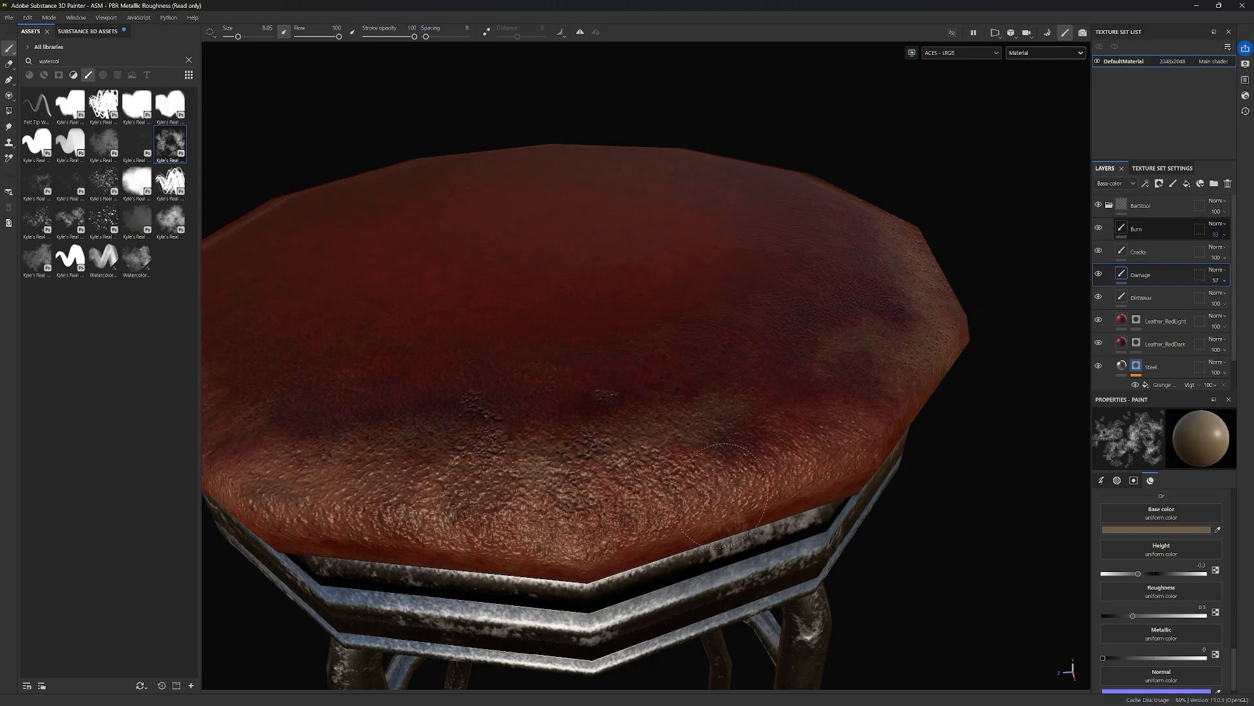
Examine the recessed damage around the seat's worn front from several angles and distances.
{"action": "scroll", "coordinate": [597, 439], "scroll_direction": "down", "scroll_amount": 1}
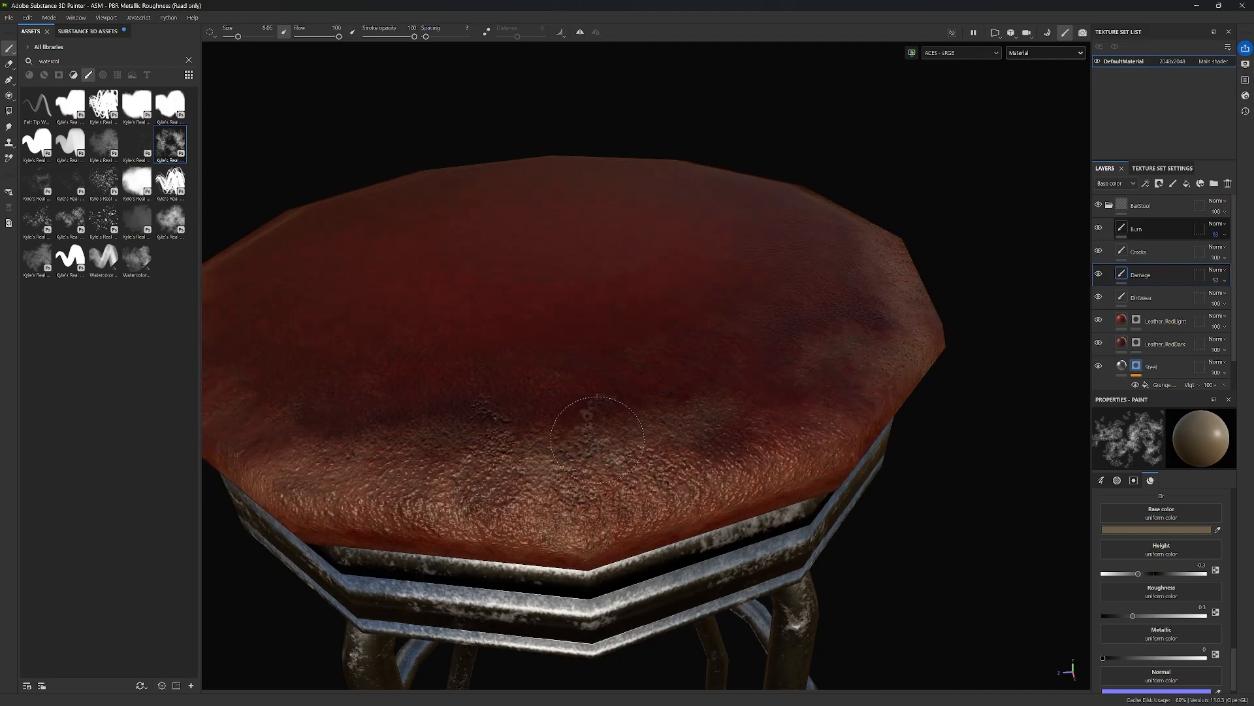
{"action": "mouse_move", "coordinate": [598, 446]}
{"action": "left_mouse_down", "text": "alt"}
{"action": "mouse_move", "coordinate": [591, 436]}
{"action": "mouse_move", "coordinate": [668, 451]}
{"action": "mouse_move", "coordinate": [664, 475]}
{"action": "mouse_move", "coordinate": [601, 421]}
{"action": "left_mouse_up", "text": "alt"}
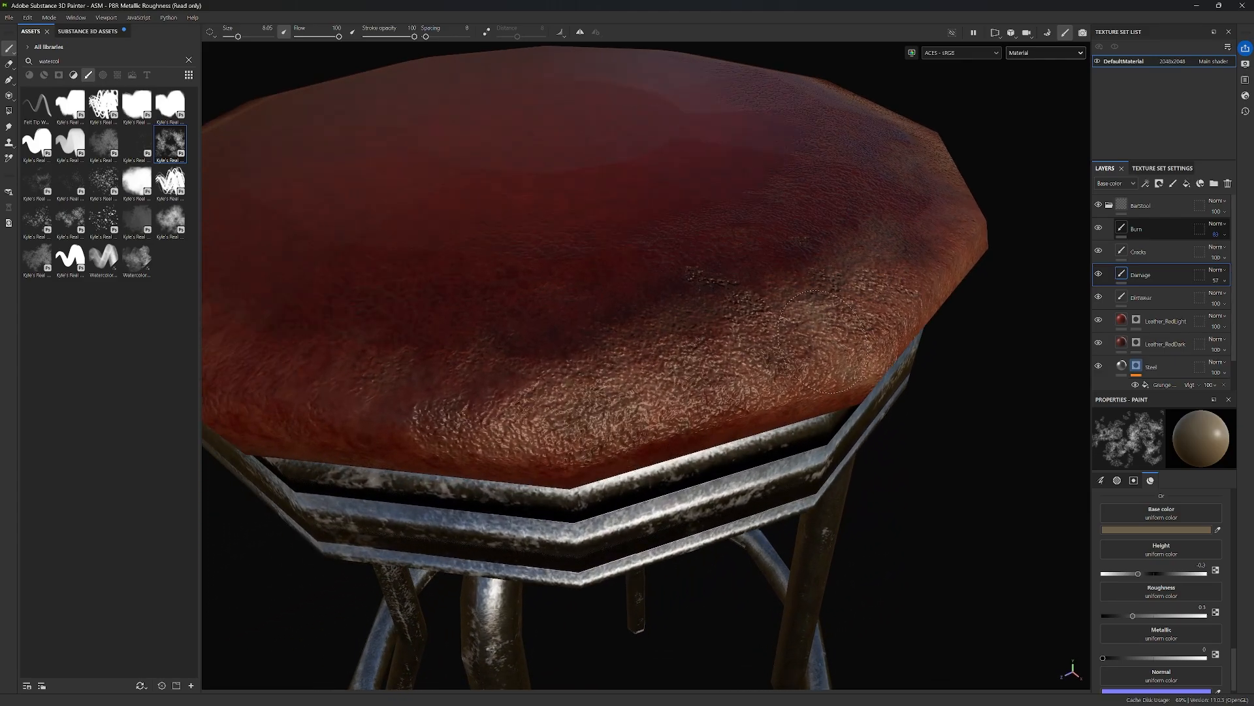
{"action": "scroll", "coordinate": [845, 321], "scroll_direction": "down", "scroll_amount": 3}
{"action": "left_click_drag", "start_coordinate": [877, 279], "coordinate": [541, 341], "text": "alt"}
{"action": "scroll", "coordinate": [542, 341], "scroll_direction": "up", "scroll_amount": 3}
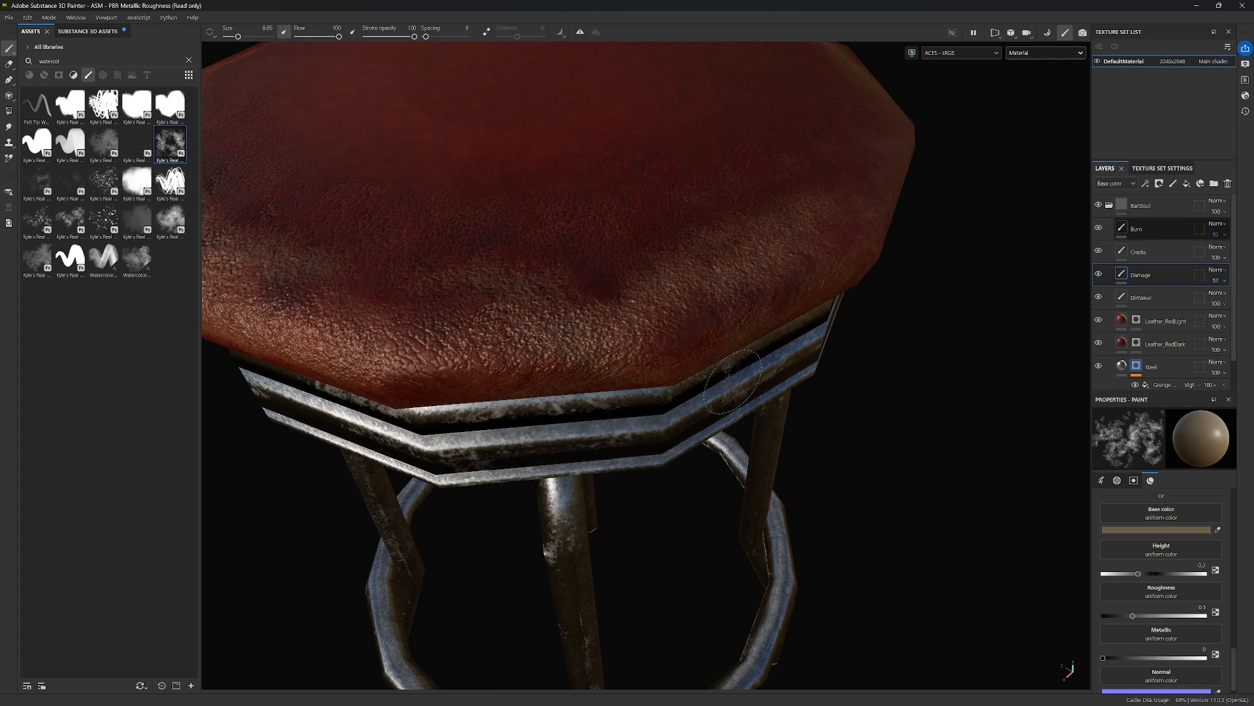
{"action": "scroll", "coordinate": [582, 292], "scroll_direction": "down", "scroll_amount": 1}
{"action": "scroll", "coordinate": [582, 292], "scroll_direction": "down", "scroll_amount": 4}
{"action": "left_click_drag", "start_coordinate": [498, 229], "coordinate": [900, 364], "text": "alt"}
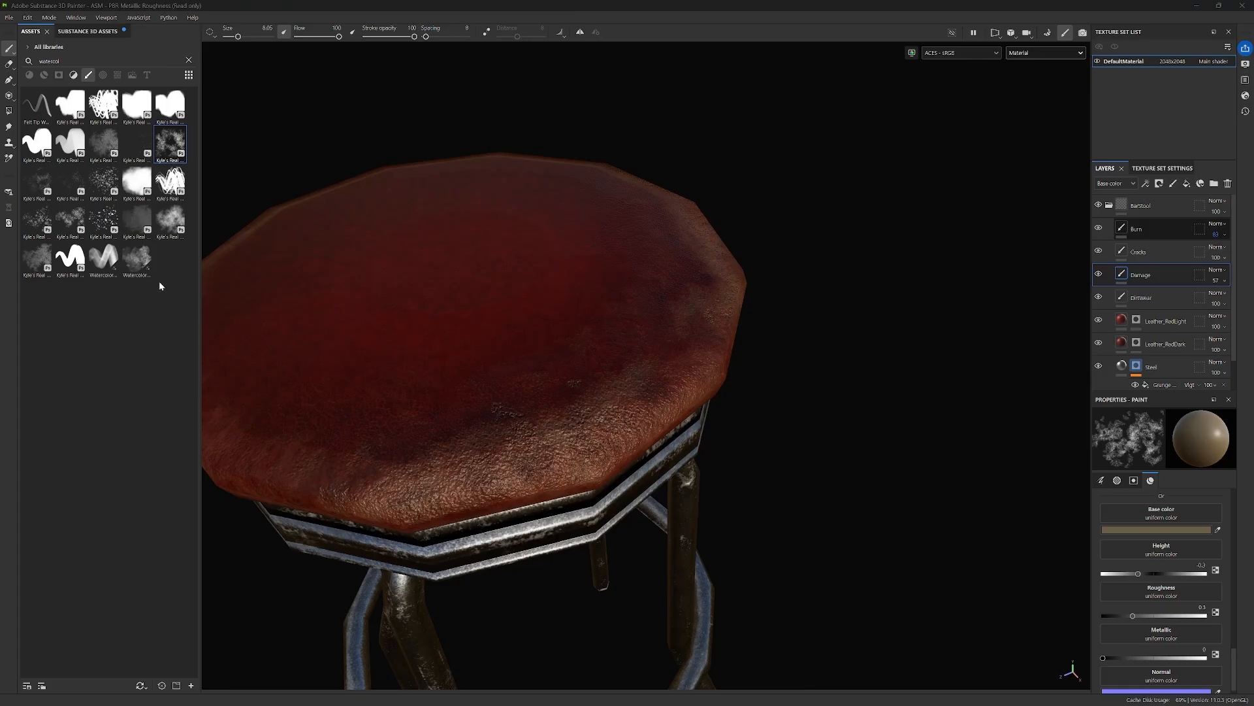
Add a paint layer directly above the Damage layer and name it Weathering.
{"action": "left_click", "coordinate": [1153, 253]}
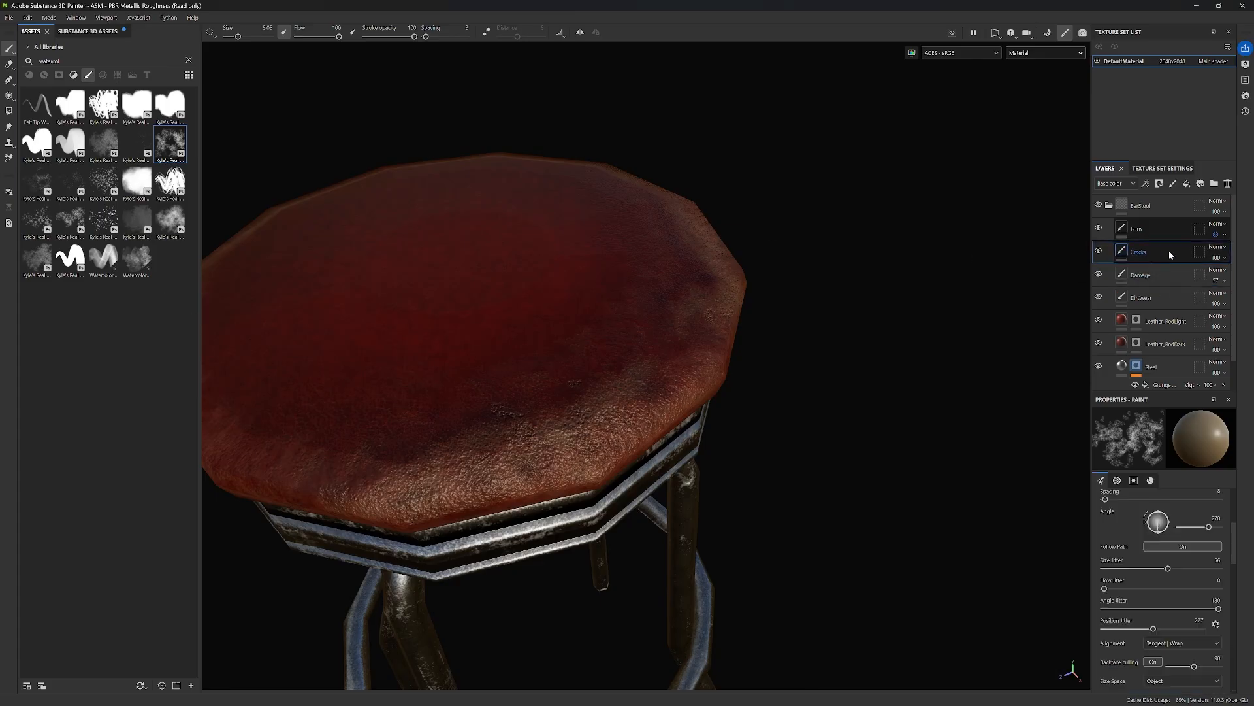
{"action": "left_click", "coordinate": [1158, 273]}
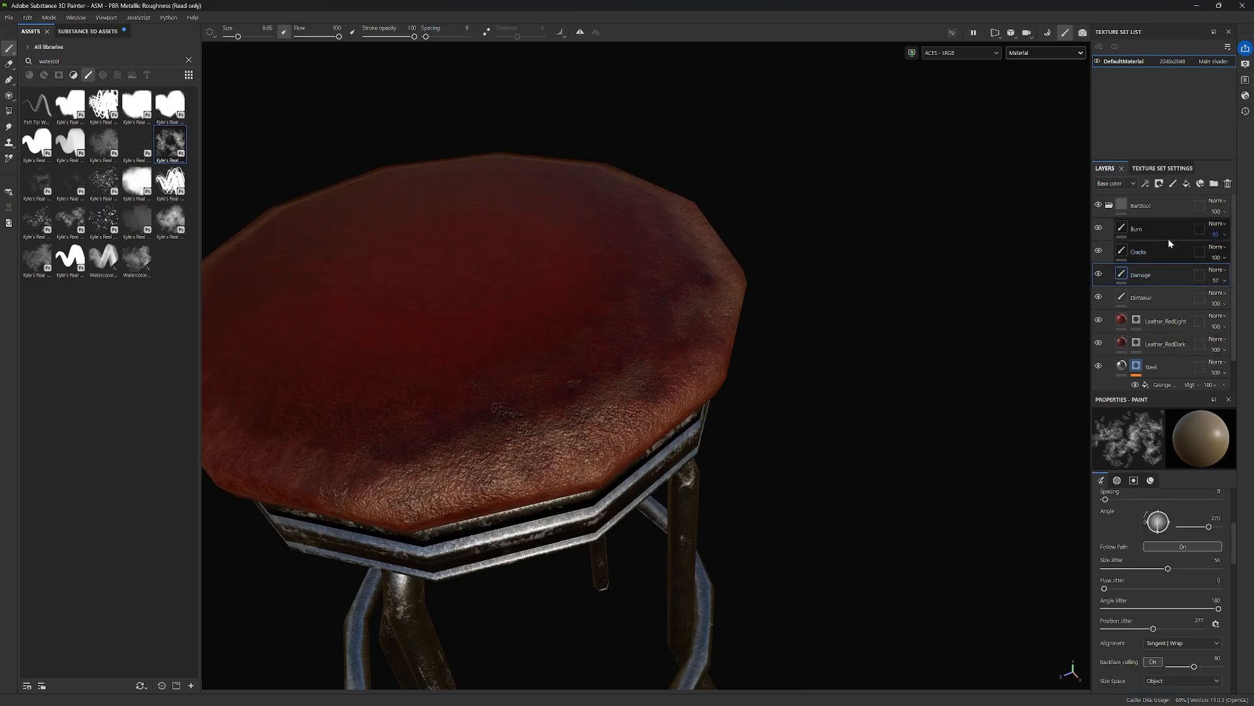
{"action": "left_click", "coordinate": [1172, 185]}
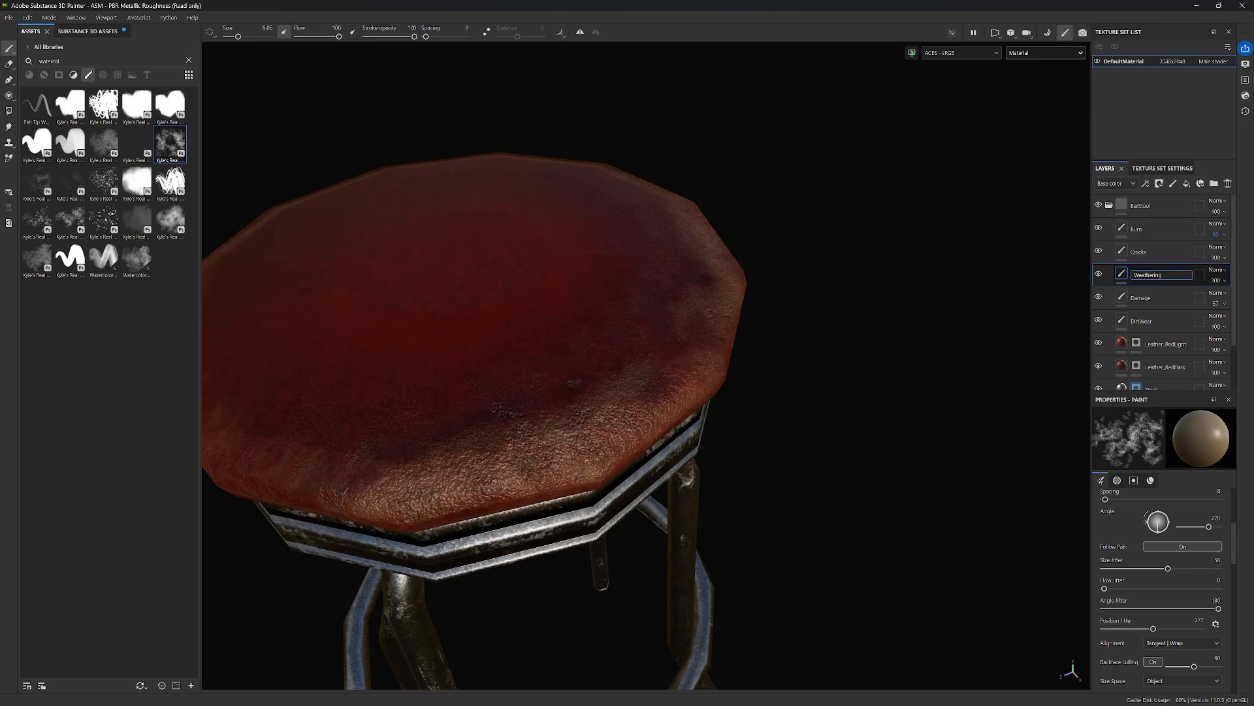
{"action": "key", "text": "Return"}
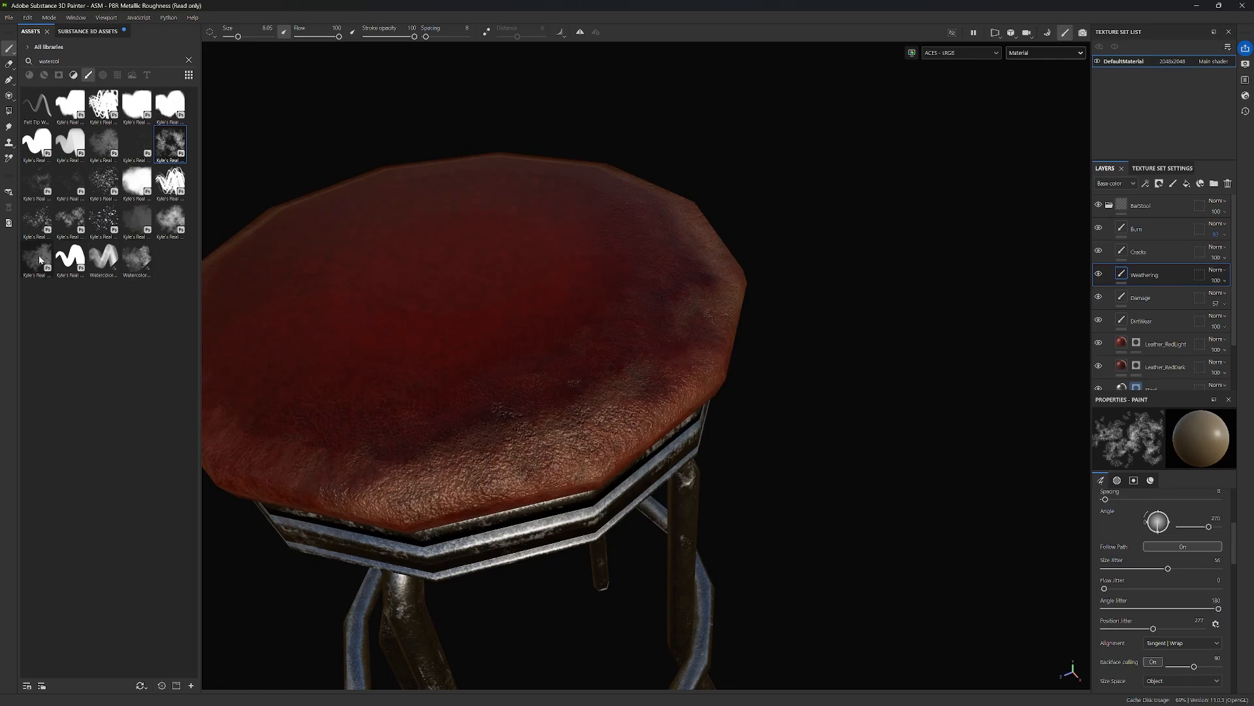
Choose the Kyle's Real Watercolor - Veiny Vision 2 brush and reduce its size to about 6.75.
{"action": "mouse_move", "coordinate": [40, 259]}
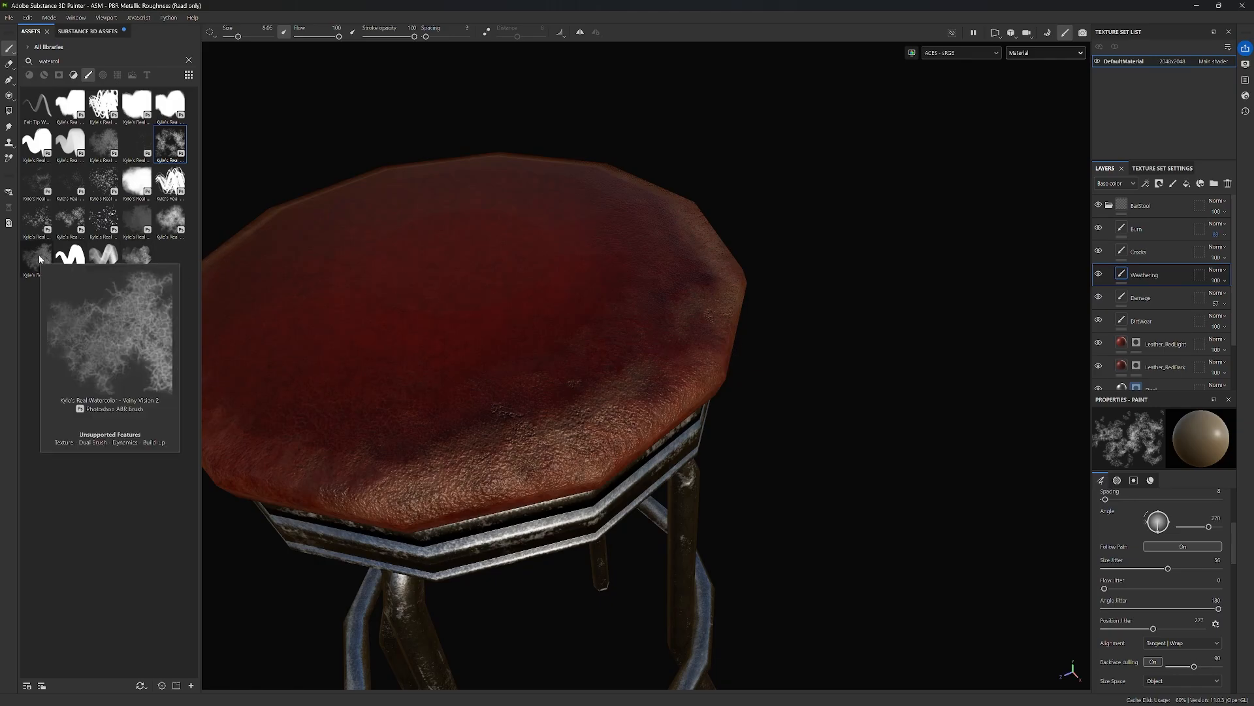
{"action": "left_click", "coordinate": [40, 260]}
{"action": "left_click_drag", "start_coordinate": [340, 457], "coordinate": [445, 443]}
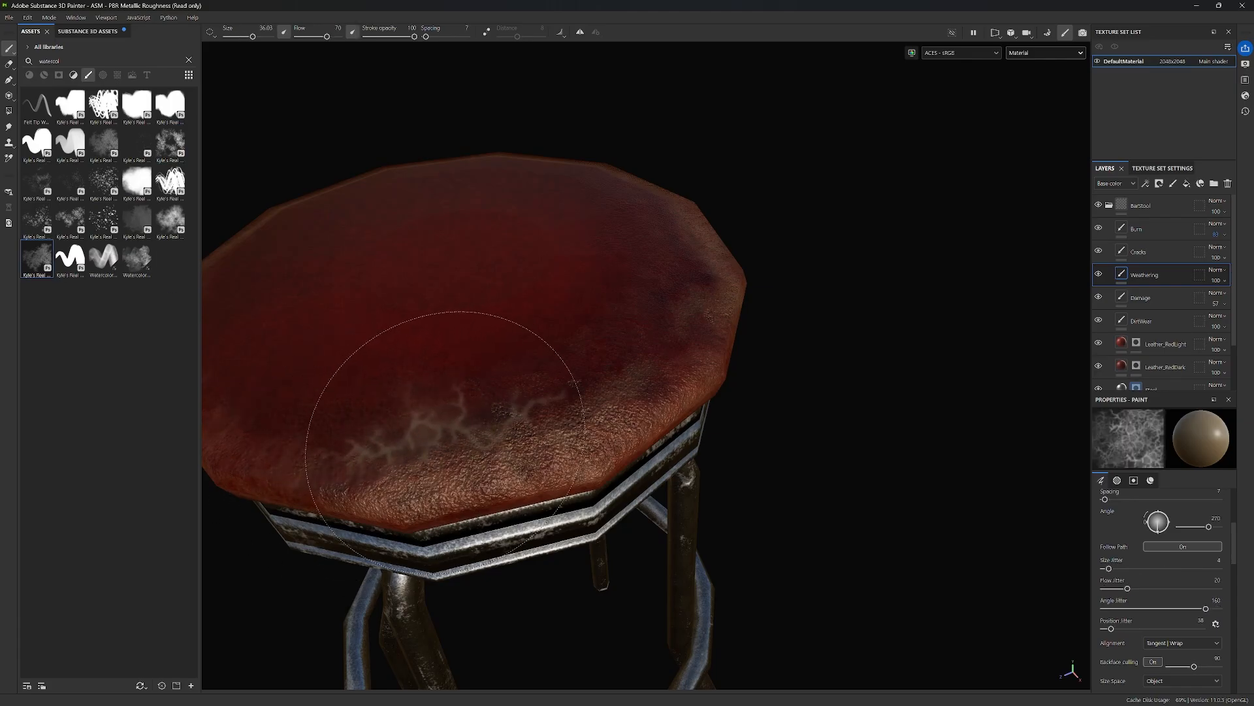
{"action": "right_click_drag", "start_coordinate": [445, 441], "coordinate": [356, 442], "text": "ctrl"}
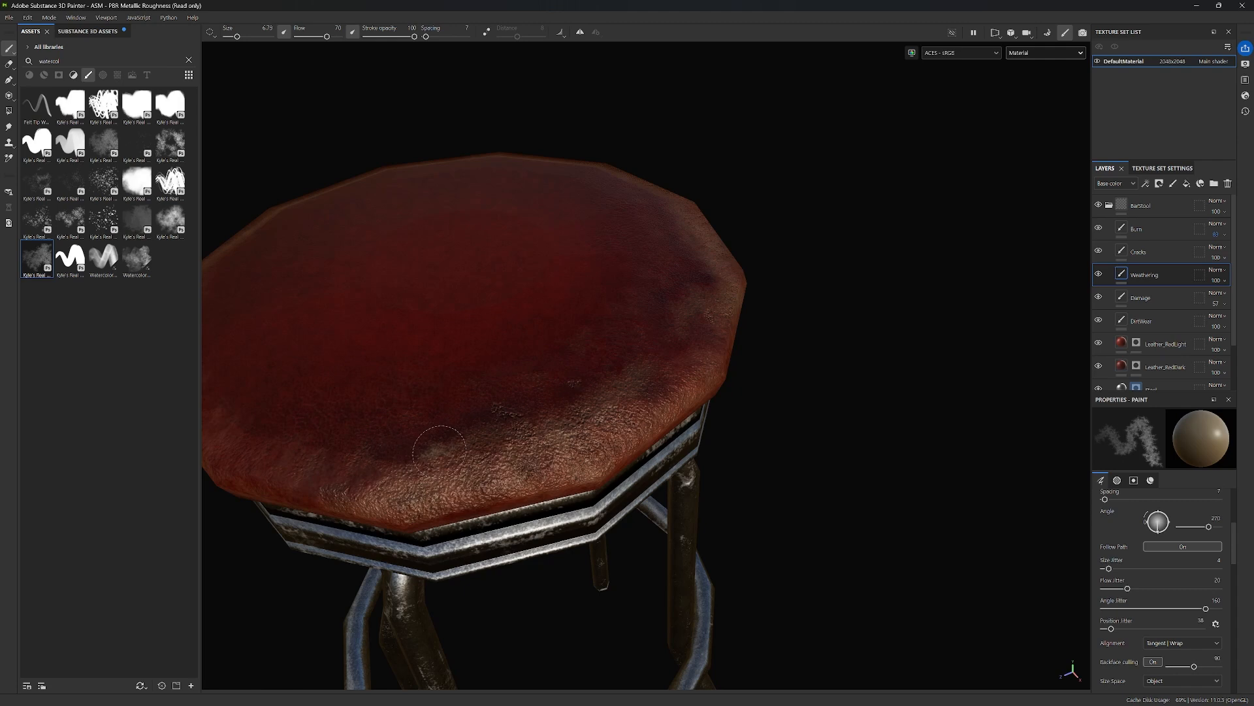
{"action": "scroll", "coordinate": [439, 448], "scroll_direction": "up", "scroll_amount": 2}
{"action": "scroll", "coordinate": [438, 462], "scroll_direction": "up", "scroll_amount": 1}
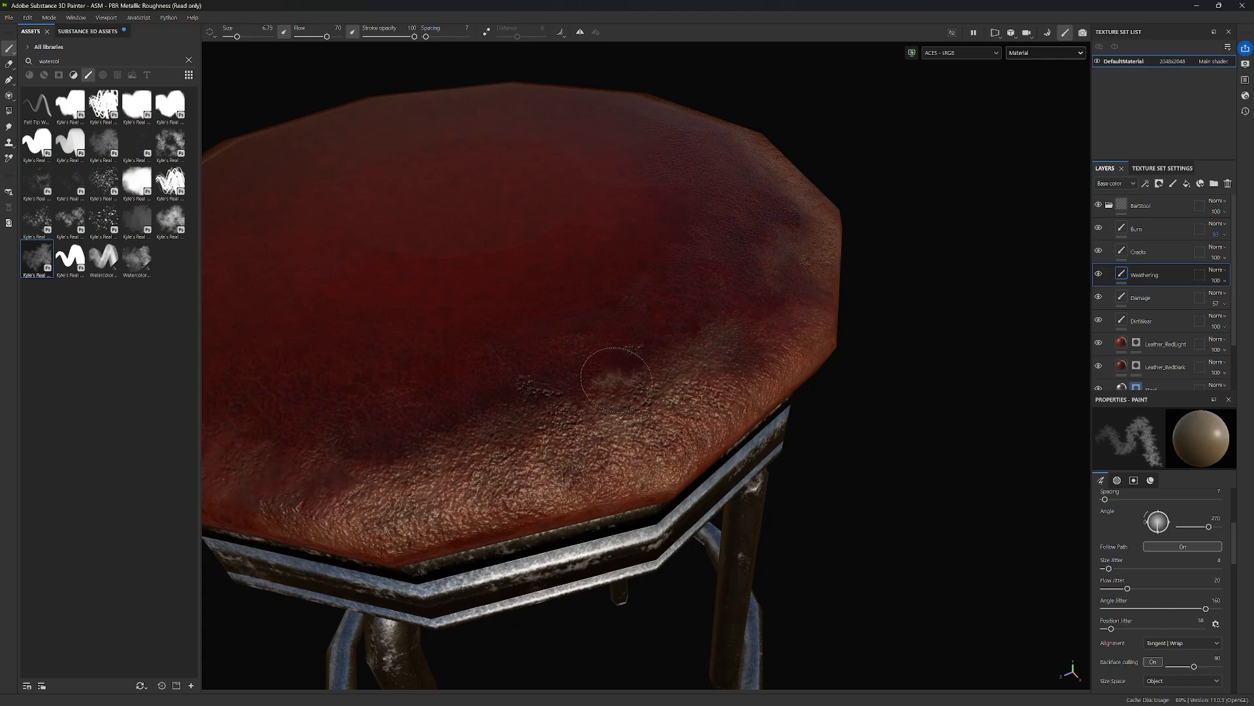
Try a veiny brush stroke along the inner border of the seat's worn front.
{"action": "scroll", "coordinate": [597, 366], "scroll_direction": "down", "scroll_amount": 3}
{"action": "middle_click_drag", "start_coordinate": [533, 420], "coordinate": [691, 388], "text": "alt"}
{"action": "scroll", "coordinate": [533, 437], "scroll_direction": "up", "scroll_amount": 2}
{"action": "scroll", "coordinate": [532, 440], "scroll_direction": "up", "scroll_amount": 2}
{"action": "mouse_move", "coordinate": [536, 437]}
{"action": "left_mouse_down"}
{"action": "mouse_move", "coordinate": [552, 428]}
{"action": "mouse_move", "coordinate": [542, 402]}
{"action": "mouse_move", "coordinate": [820, 324]}
{"action": "left_mouse_up"}
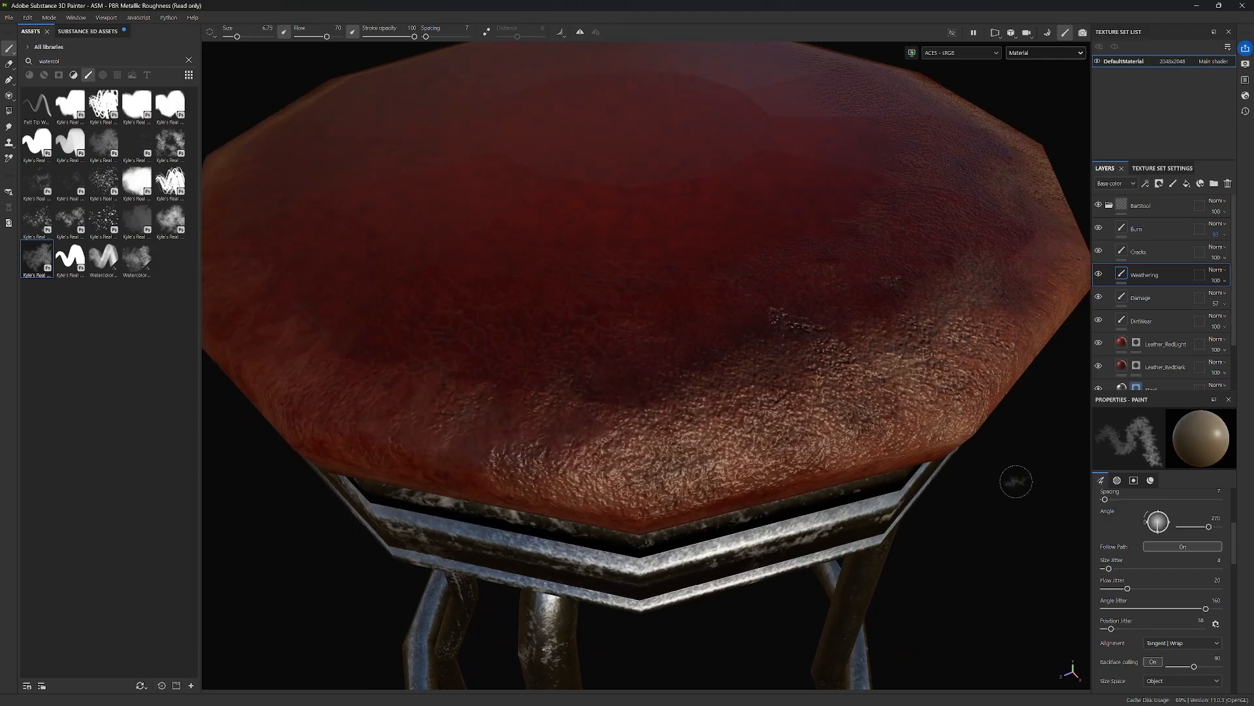
Set the brush height to -0.1, then make a test stroke on the seat and undo it.
{"action": "scroll", "coordinate": [1184, 586], "scroll_direction": "down", "scroll_amount": 3}
{"action": "scroll", "coordinate": [1183, 586], "scroll_direction": "down", "scroll_amount": 2}
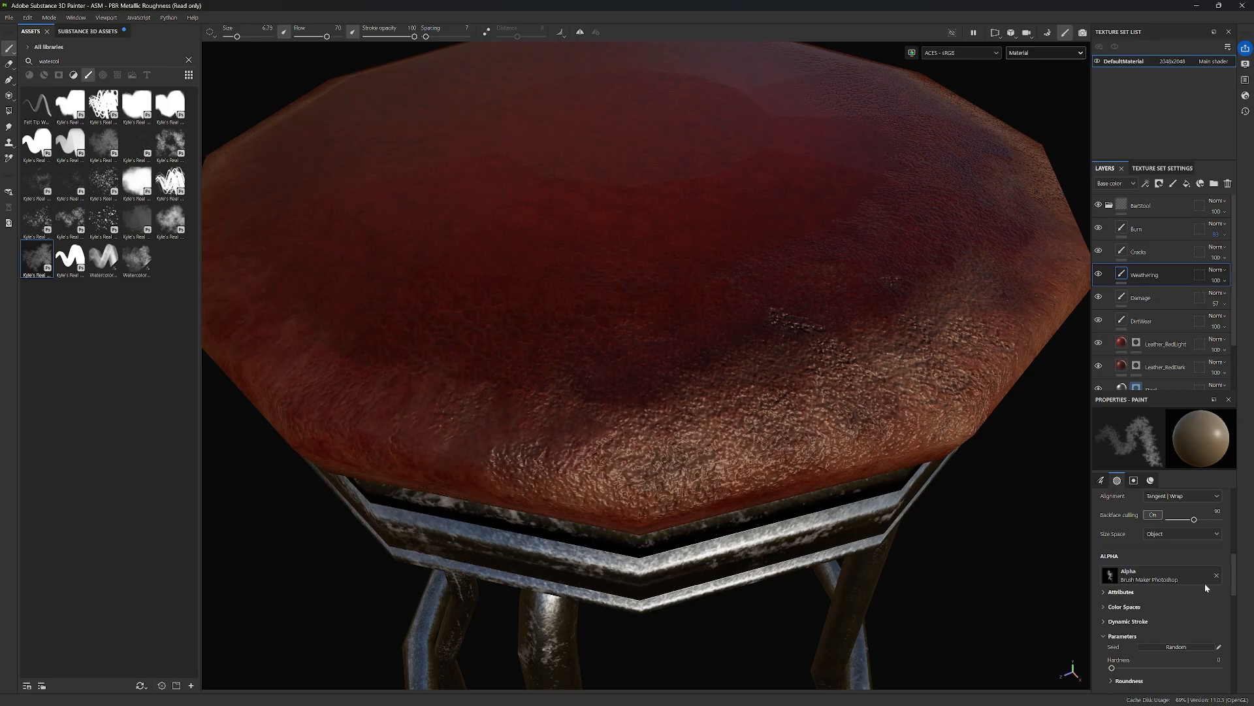
{"action": "scroll", "coordinate": [1184, 617], "scroll_direction": "down", "scroll_amount": 8}
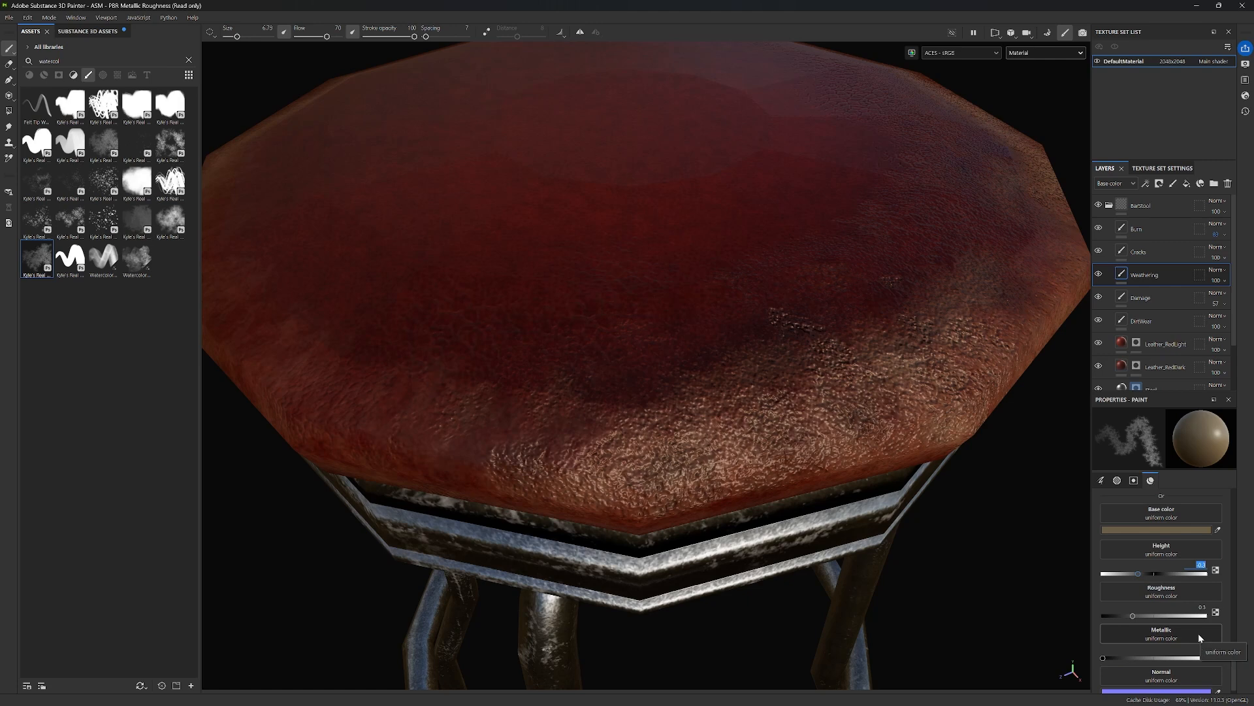
{"action": "key", "text": "BackSpace"}
{"action": "key", "text": "Return"}
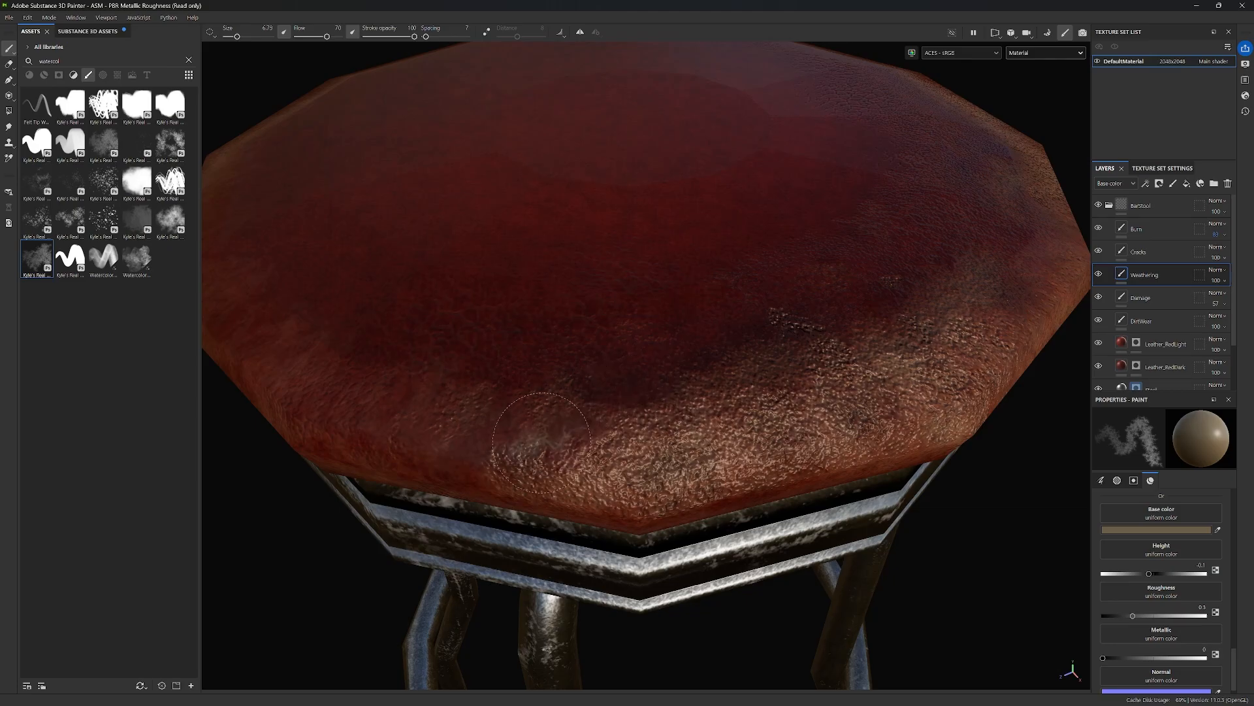
{"action": "mouse_move", "coordinate": [520, 446]}
{"action": "left_mouse_down"}
{"action": "mouse_move", "coordinate": [539, 425]}
{"action": "mouse_move", "coordinate": [729, 361]}
{"action": "left_mouse_up"}
{"action": "key", "text": "ctrl+z"}
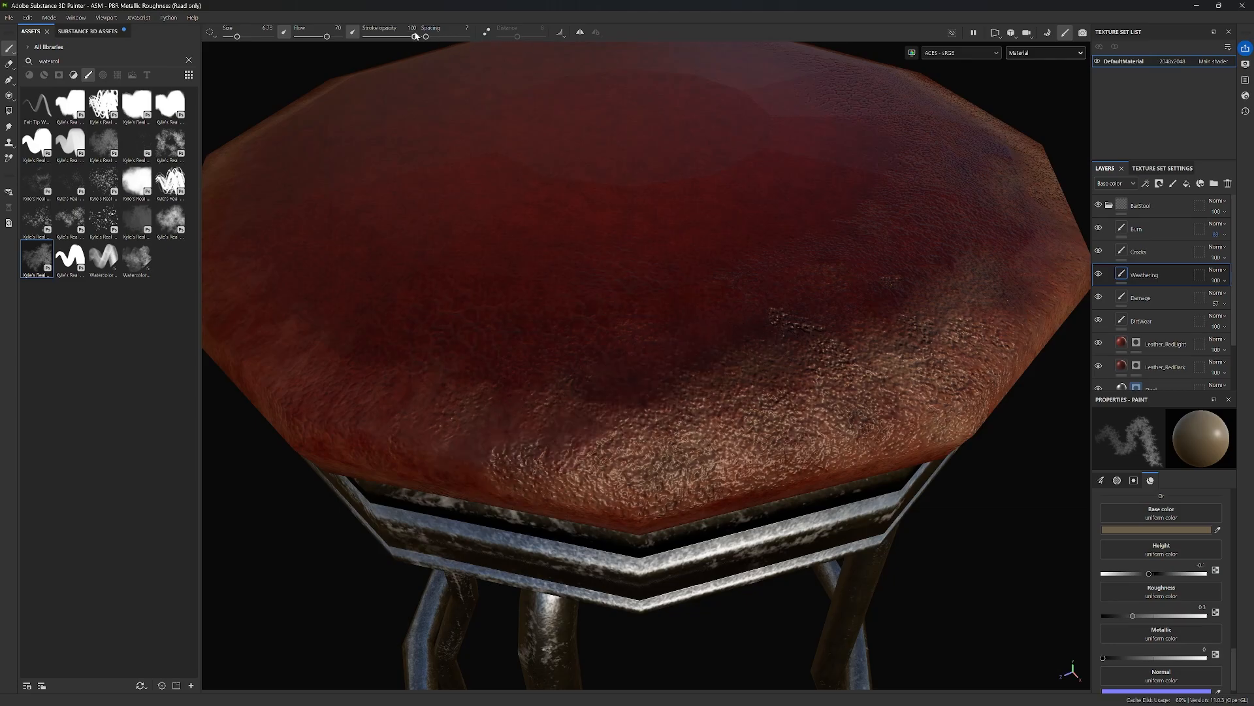
Lower the brush flow to 40, then make a test stroke on the seat and undo it.
{"action": "left_click_drag", "start_coordinate": [326, 36], "coordinate": [309, 37]}
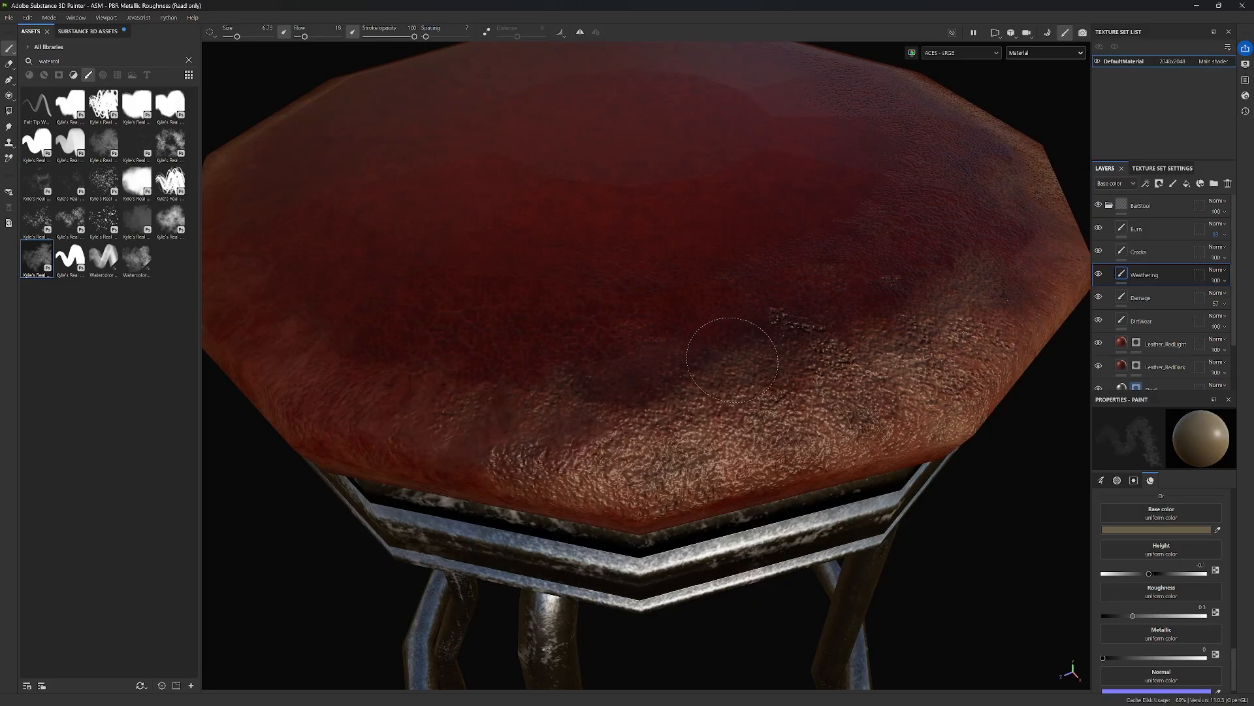
{"action": "left_click", "coordinate": [313, 37]}
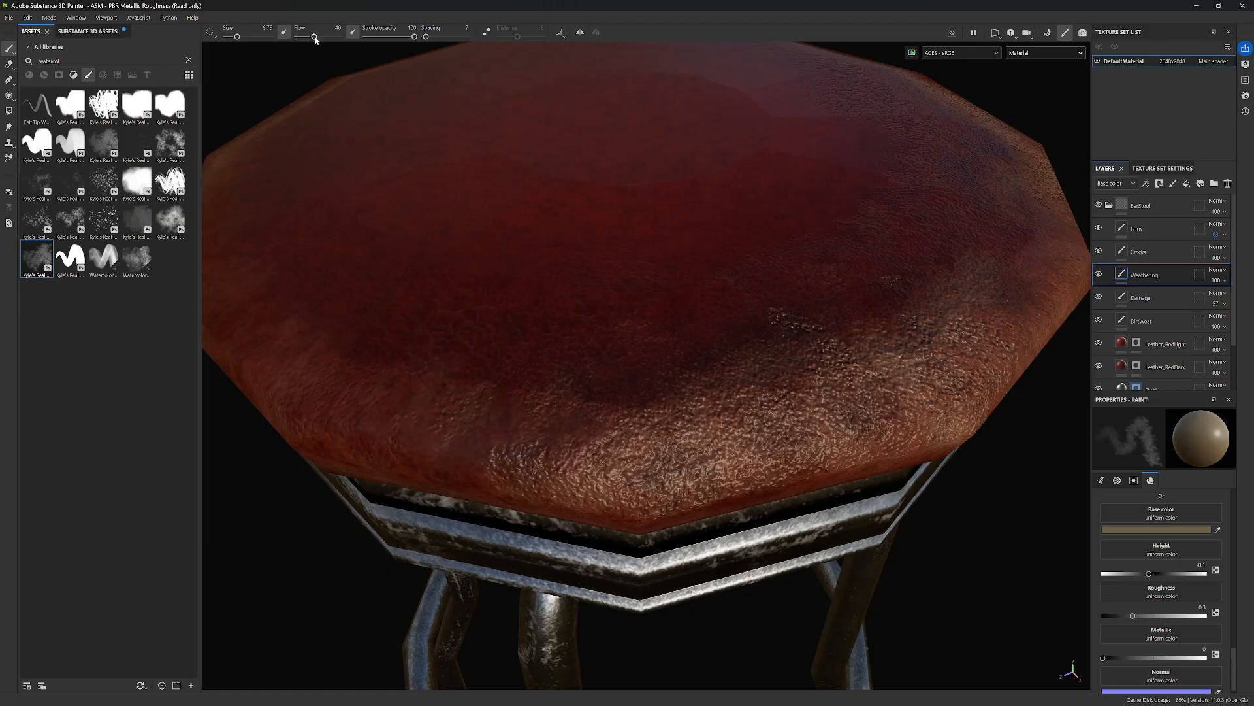
{"action": "mouse_move", "coordinate": [509, 411]}
{"action": "left_mouse_down"}
{"action": "mouse_move", "coordinate": [608, 392]}
{"action": "mouse_move", "coordinate": [765, 313]}
{"action": "left_mouse_up"}
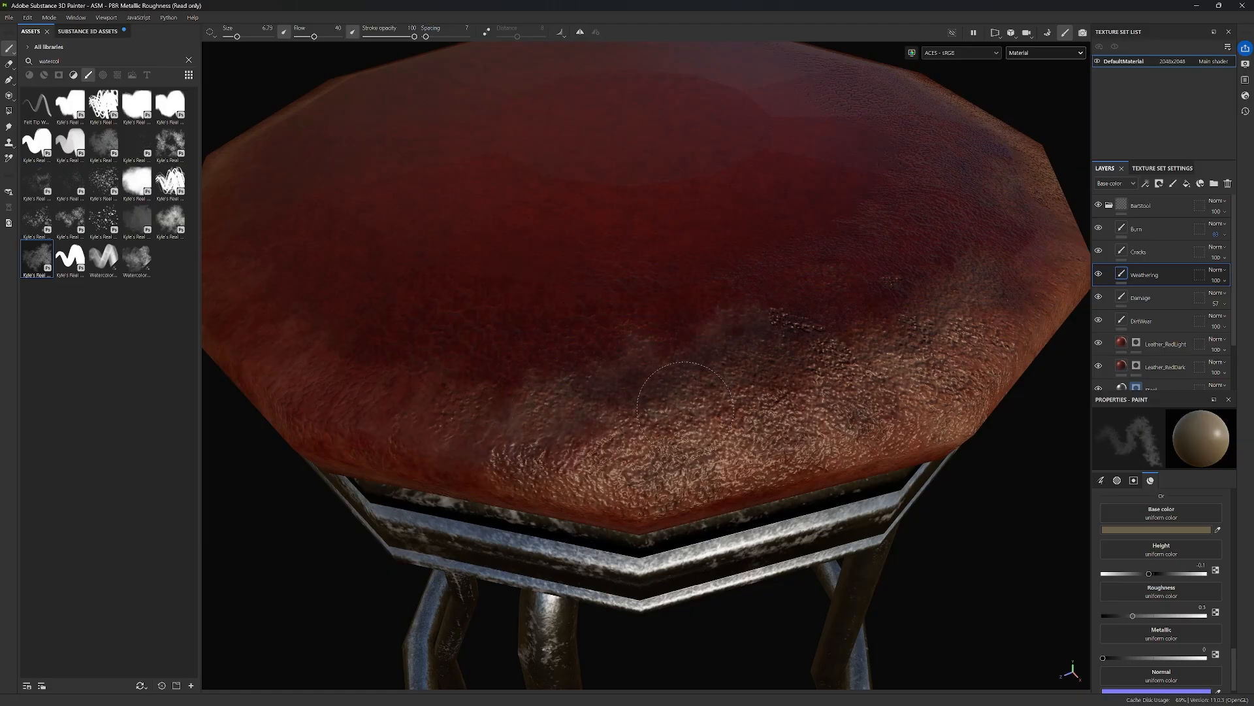
{"action": "key", "text": "ctrl+z"}
Lighten the brush's tan base color by raising its HSV value to about 0.55.
{"action": "scroll", "coordinate": [1184, 562], "scroll_direction": "up", "scroll_amount": 2}
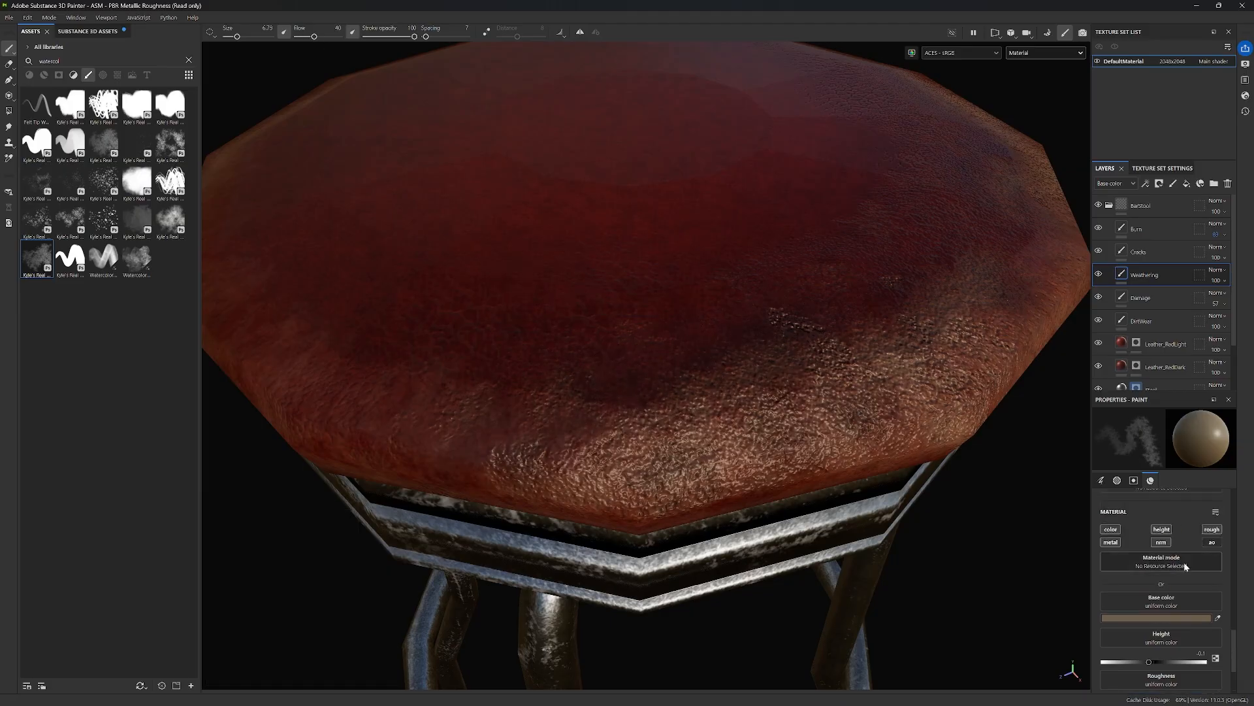
{"action": "left_click", "coordinate": [1174, 590]}
{"action": "left_click_drag", "start_coordinate": [995, 602], "coordinate": [1006, 599]}
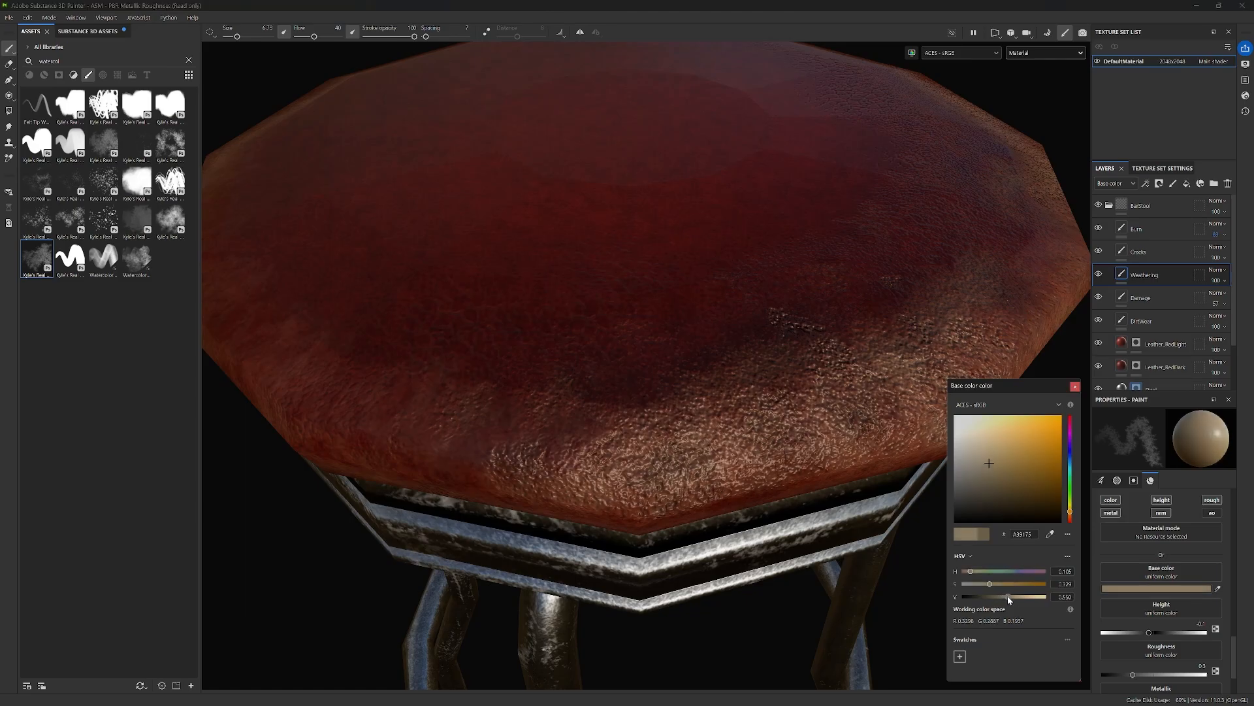
{"action": "left_click", "coordinate": [1075, 388]}
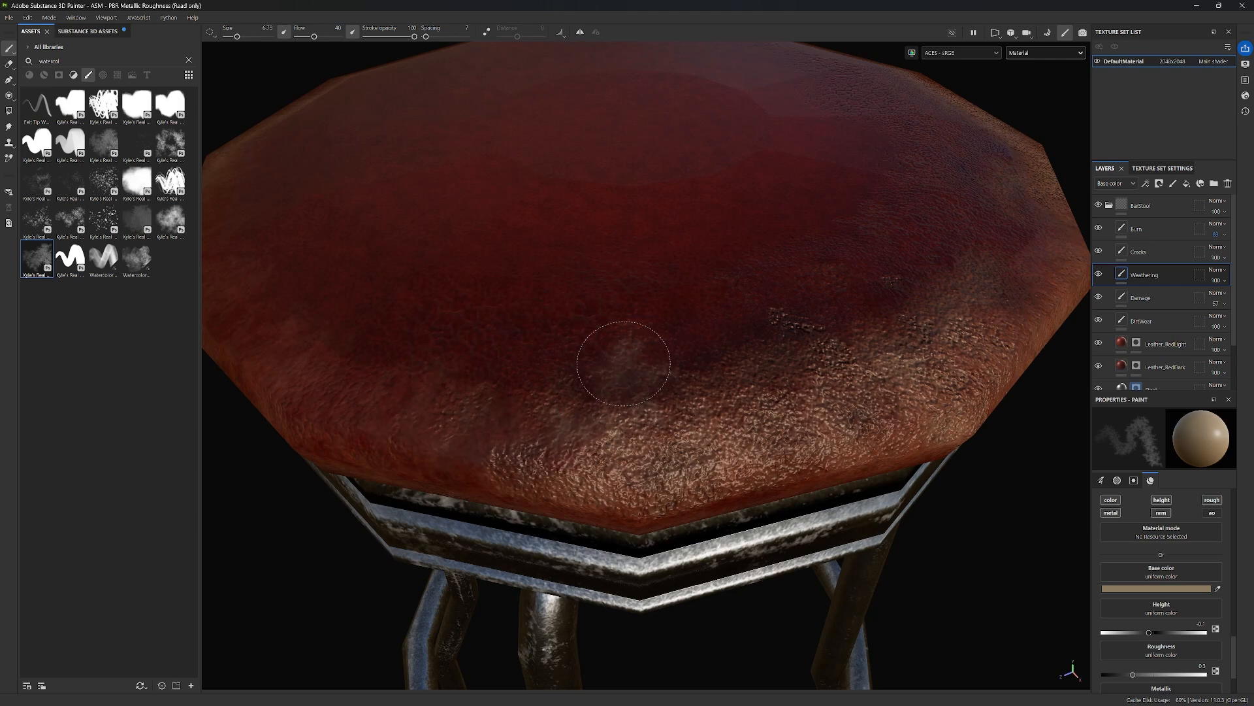
Paint tan veiny weathering on the seat top along the inner border of the worn front area.
{"action": "left_click_drag", "start_coordinate": [856, 402], "coordinate": [800, 460], "text": "alt"}
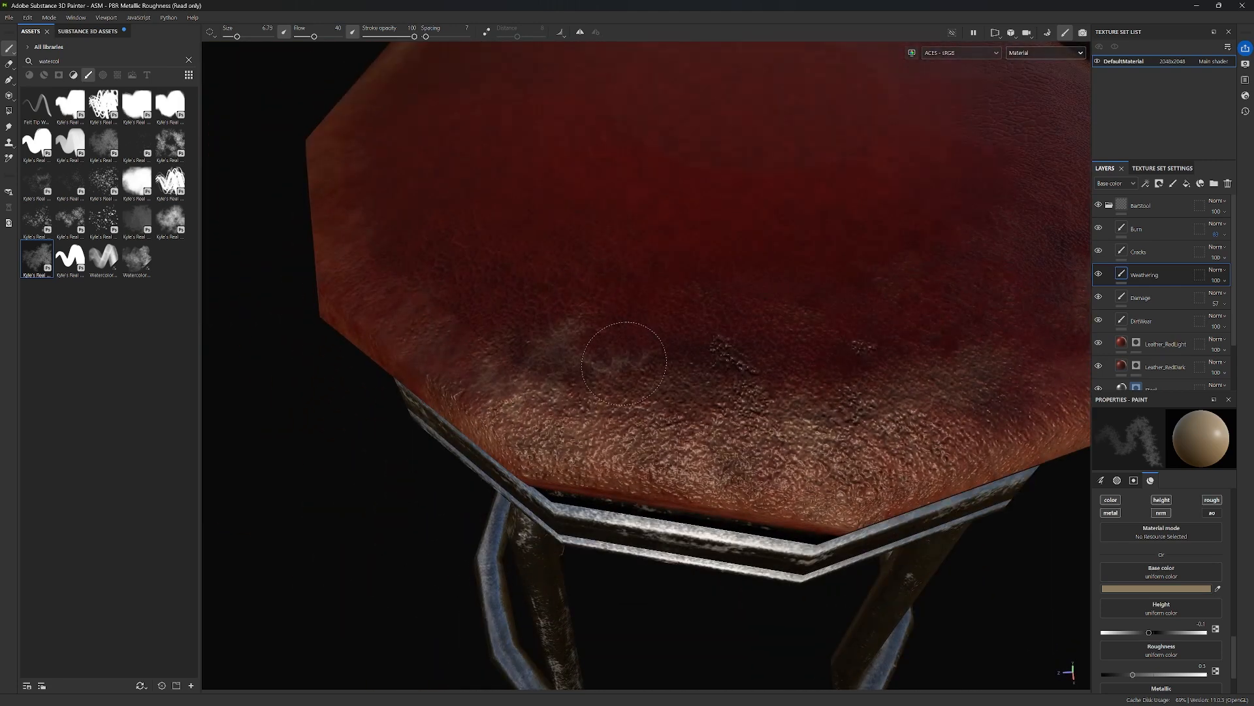
{"action": "mouse_move", "coordinate": [623, 363]}
{"action": "left_mouse_down"}
{"action": "mouse_move", "coordinate": [587, 364]}
{"action": "mouse_move", "coordinate": [644, 342]}
{"action": "mouse_move", "coordinate": [792, 364]}
{"action": "mouse_move", "coordinate": [849, 376]}
{"action": "mouse_move", "coordinate": [932, 421]}
{"action": "left_mouse_up"}
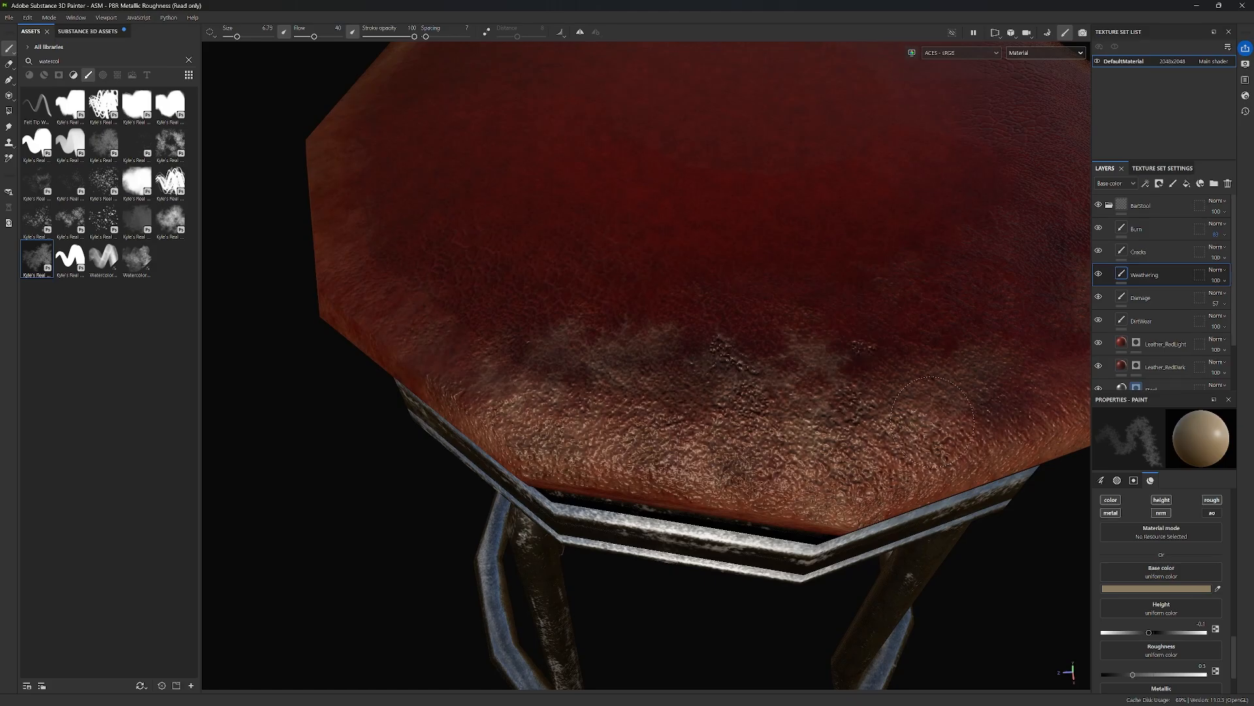
{"action": "mouse_move", "coordinate": [941, 363]}
{"action": "left_mouse_down", "text": "alt"}
{"action": "mouse_move", "coordinate": [598, 346]}
{"action": "mouse_move", "coordinate": [680, 338]}
{"action": "left_mouse_up", "text": "alt"}
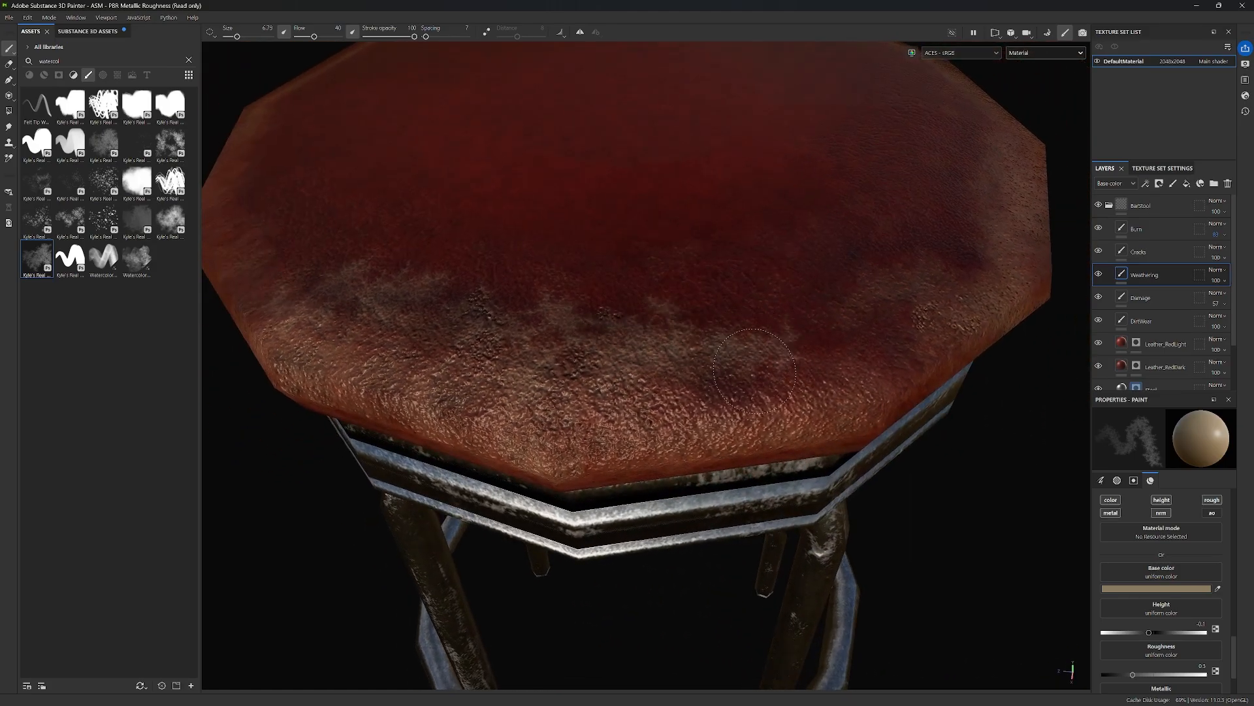
{"action": "middle_click_drag", "start_coordinate": [871, 340], "coordinate": [730, 399], "text": "alt"}
{"action": "mouse_move", "coordinate": [575, 396]}
{"action": "left_mouse_down"}
{"action": "mouse_move", "coordinate": [791, 366]}
{"action": "mouse_move", "coordinate": [667, 320]}
{"action": "left_mouse_up"}
{"action": "left_click_drag", "start_coordinate": [679, 385], "coordinate": [690, 416]}
{"action": "middle_click_drag", "start_coordinate": [846, 356], "coordinate": [775, 375], "text": "alt"}
{"action": "left_click_drag", "start_coordinate": [775, 375], "coordinate": [699, 421], "text": "alt"}
{"action": "mouse_move", "coordinate": [593, 401]}
{"action": "left_mouse_down"}
{"action": "mouse_move", "coordinate": [641, 372]}
{"action": "mouse_move", "coordinate": [850, 385]}
{"action": "left_mouse_up"}
Extend the weathering with short strokes along the side of the seat cushion.
{"action": "left_click_drag", "start_coordinate": [773, 415], "coordinate": [666, 281], "text": "alt"}
{"action": "mouse_move", "coordinate": [552, 353]}
{"action": "left_mouse_down", "text": "alt"}
{"action": "mouse_move", "coordinate": [578, 392]}
{"action": "mouse_move", "coordinate": [632, 365]}
{"action": "left_mouse_up", "text": "alt"}
{"action": "middle_click_drag", "start_coordinate": [632, 366], "coordinate": [683, 343], "text": "alt"}
{"action": "mouse_move", "coordinate": [683, 343]}
{"action": "left_mouse_down", "text": "alt"}
{"action": "mouse_move", "coordinate": [521, 174]}
{"action": "mouse_move", "coordinate": [517, 140]}
{"action": "left_mouse_up", "text": "alt"}
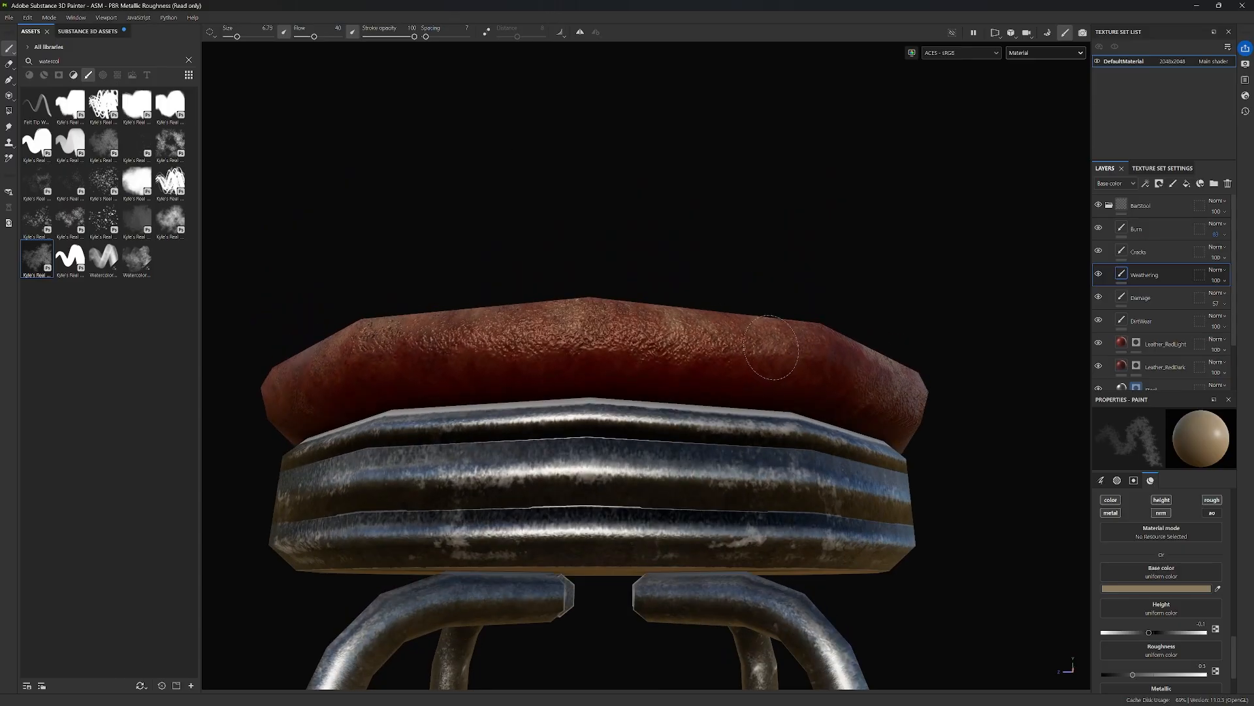
{"action": "left_click_drag", "start_coordinate": [771, 358], "coordinate": [735, 349]}
{"action": "left_click_drag", "start_coordinate": [632, 356], "coordinate": [606, 354]}
{"action": "mouse_move", "coordinate": [451, 363]}
{"action": "left_mouse_down"}
{"action": "mouse_move", "coordinate": [415, 374]}
{"action": "mouse_move", "coordinate": [562, 483]}
{"action": "left_mouse_up"}
{"action": "mouse_move", "coordinate": [562, 356]}
{"action": "left_mouse_down"}
{"action": "mouse_move", "coordinate": [483, 372]}
{"action": "mouse_move", "coordinate": [425, 359]}
{"action": "left_mouse_up"}
Slightly reduce the opacity of the Weathering layer.
{"action": "middle_click_drag", "start_coordinate": [748, 261], "coordinate": [706, 327], "text": "alt"}
{"action": "right_click_drag", "start_coordinate": [706, 327], "coordinate": [666, 287], "text": "alt"}
{"action": "left_click_drag", "start_coordinate": [667, 287], "coordinate": [705, 327], "text": "alt"}
{"action": "middle_click_drag", "start_coordinate": [705, 326], "coordinate": [678, 353], "text": "alt"}
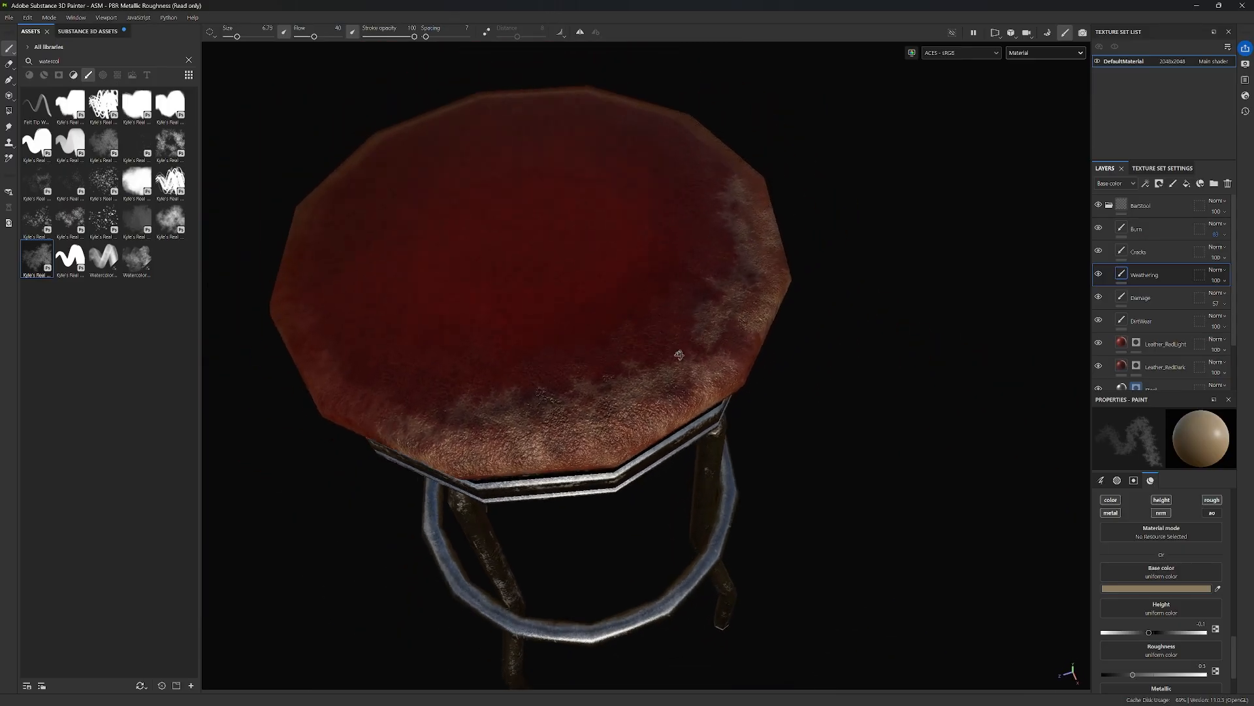
{"action": "left_click_drag", "start_coordinate": [677, 353], "coordinate": [607, 327], "text": "alt"}
{"action": "middle_click_drag", "start_coordinate": [608, 326], "coordinate": [752, 377], "text": "alt"}
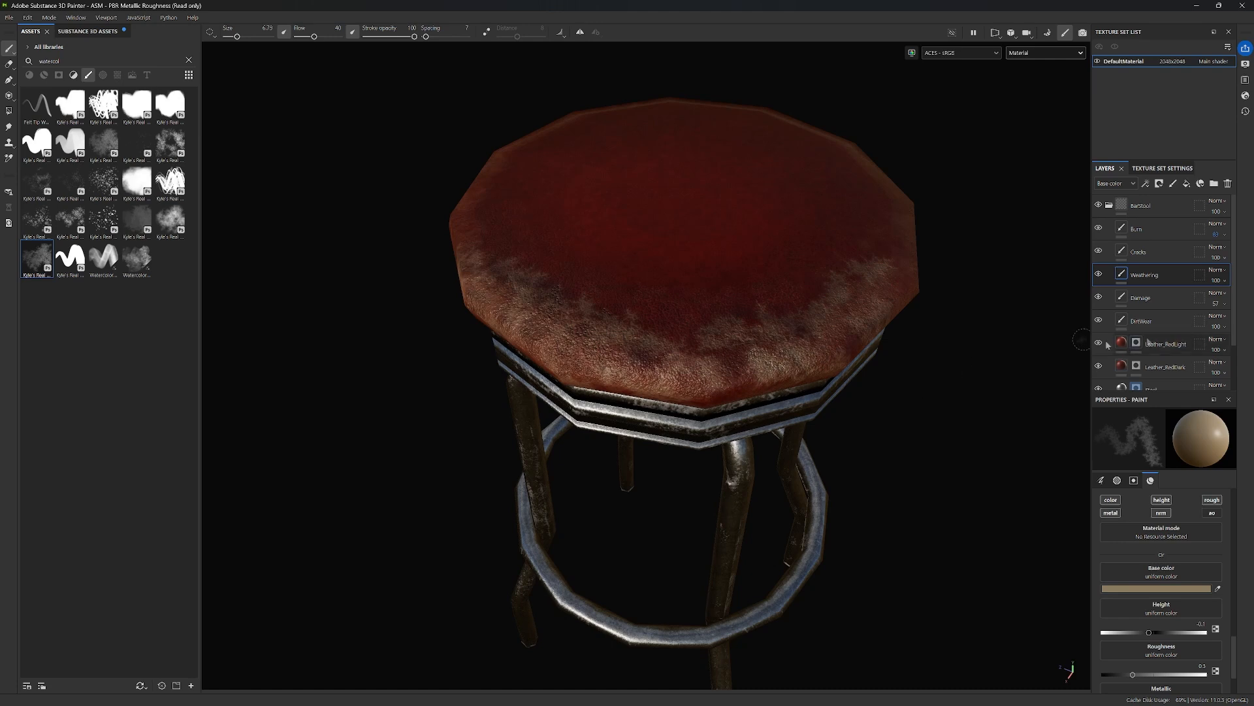
{"action": "left_click", "coordinate": [1220, 286]}
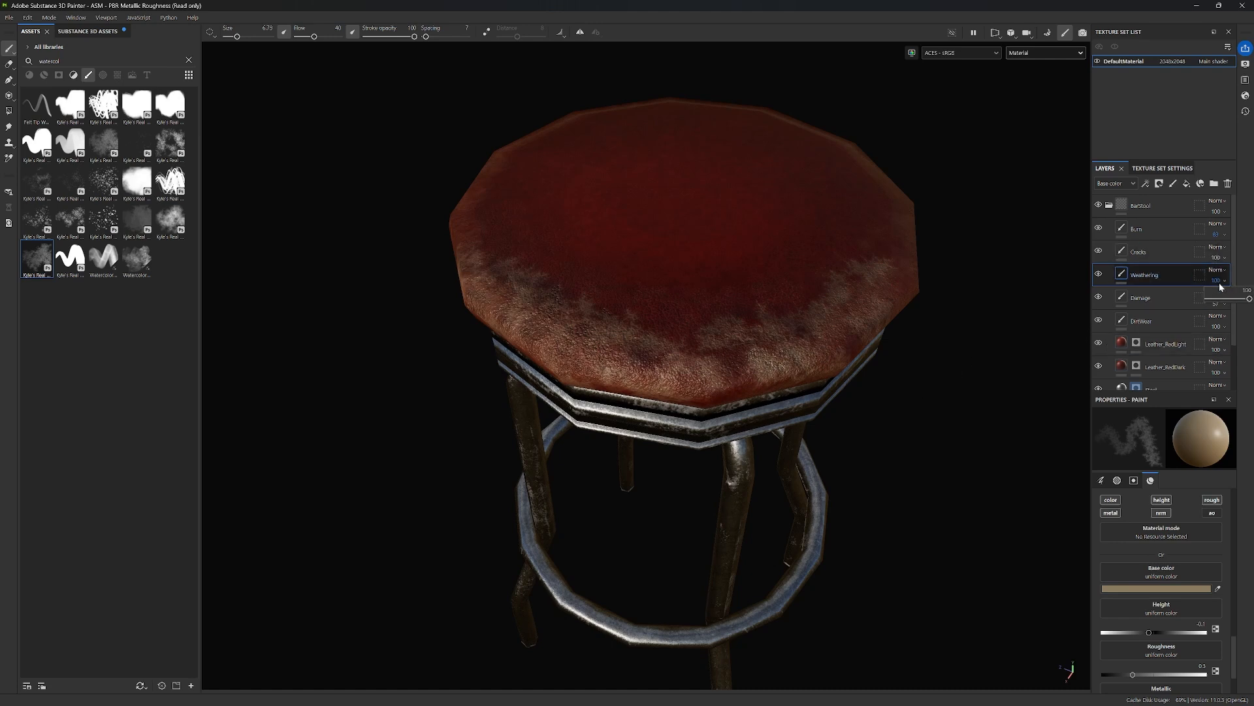
{"action": "left_click_drag", "start_coordinate": [1247, 301], "coordinate": [1249, 299]}
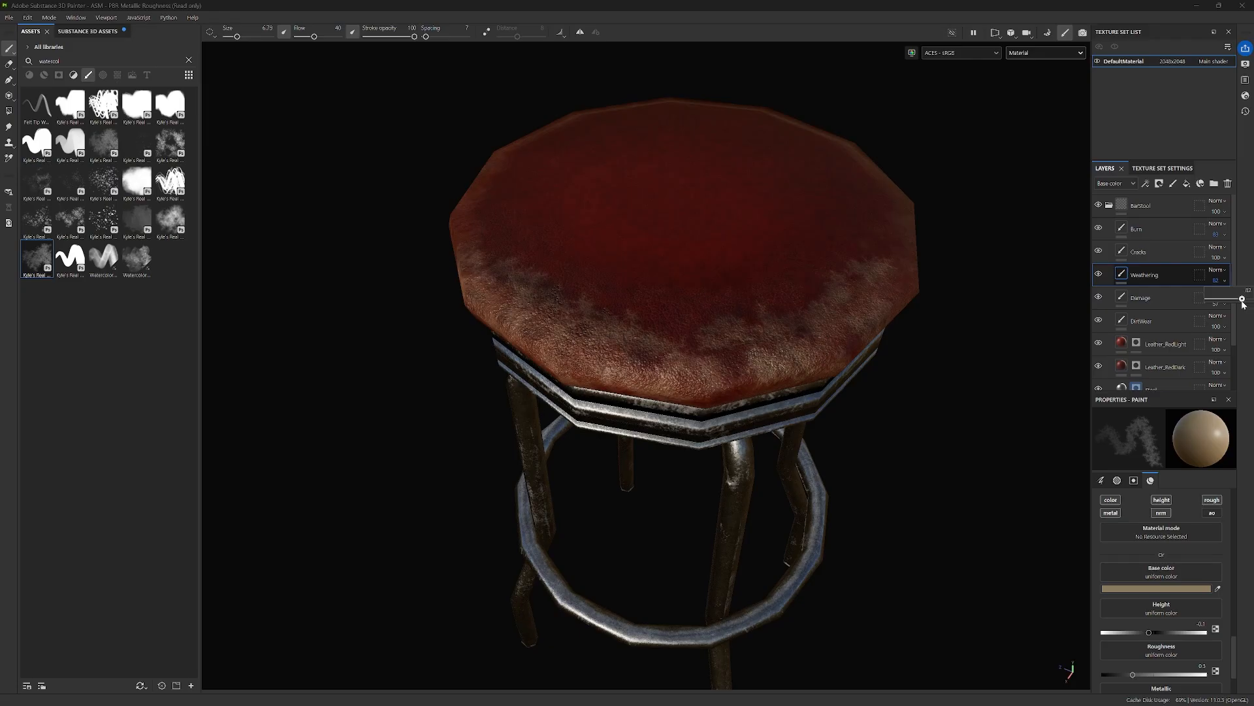
{"action": "left_click_drag", "start_coordinate": [1245, 304], "coordinate": [1245, 304]}
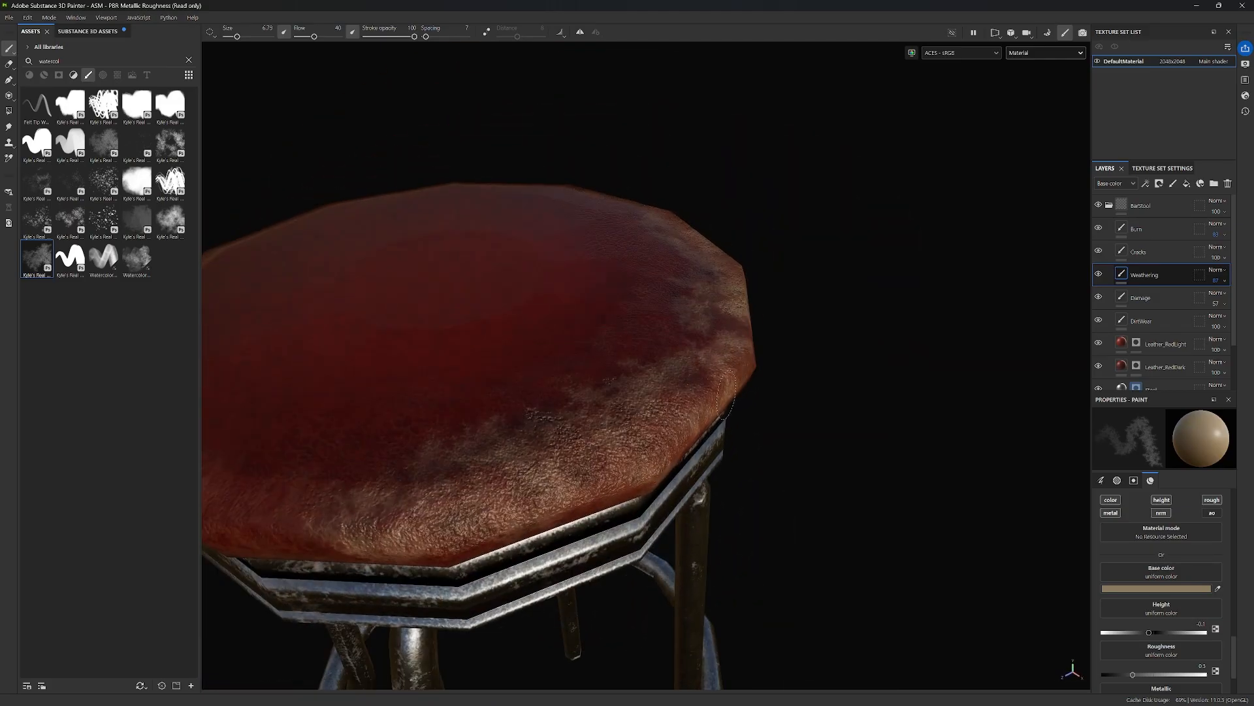
Rename the Burn layer to Darkening and the DirtWear layer to EdgeWear.
{"action": "left_click", "coordinate": [1223, 237]}
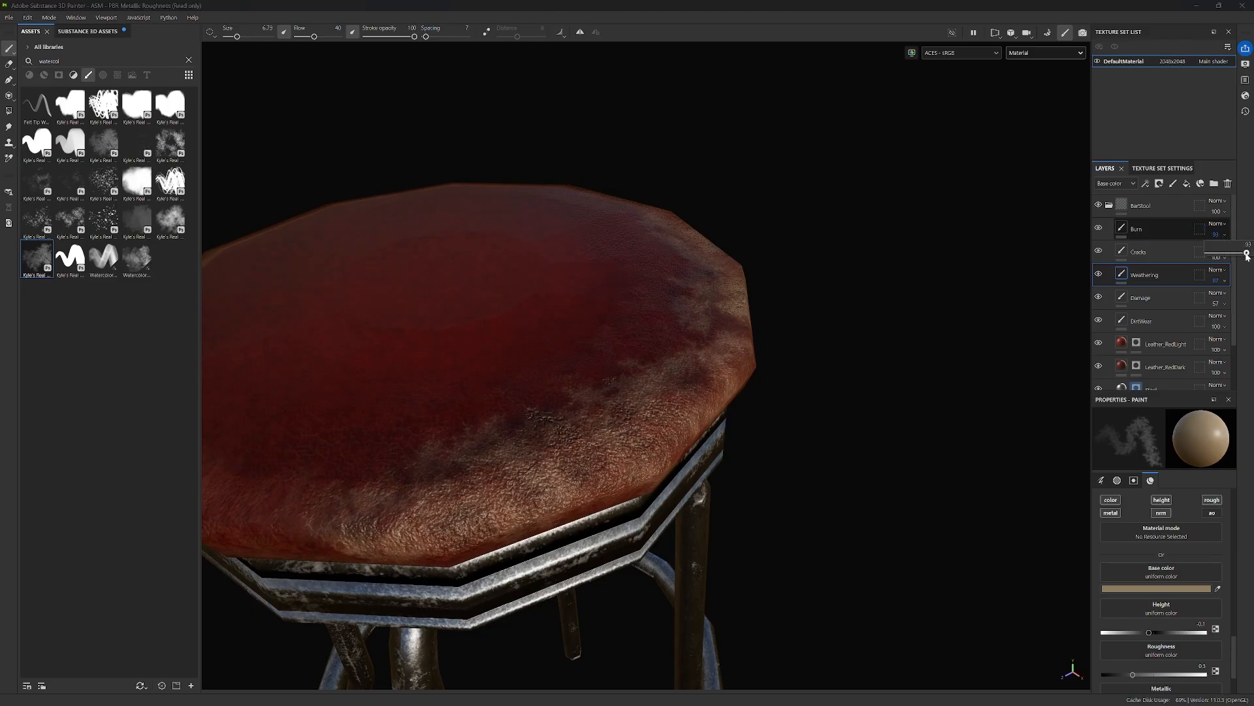
{"action": "double_click", "coordinate": [1138, 228]}
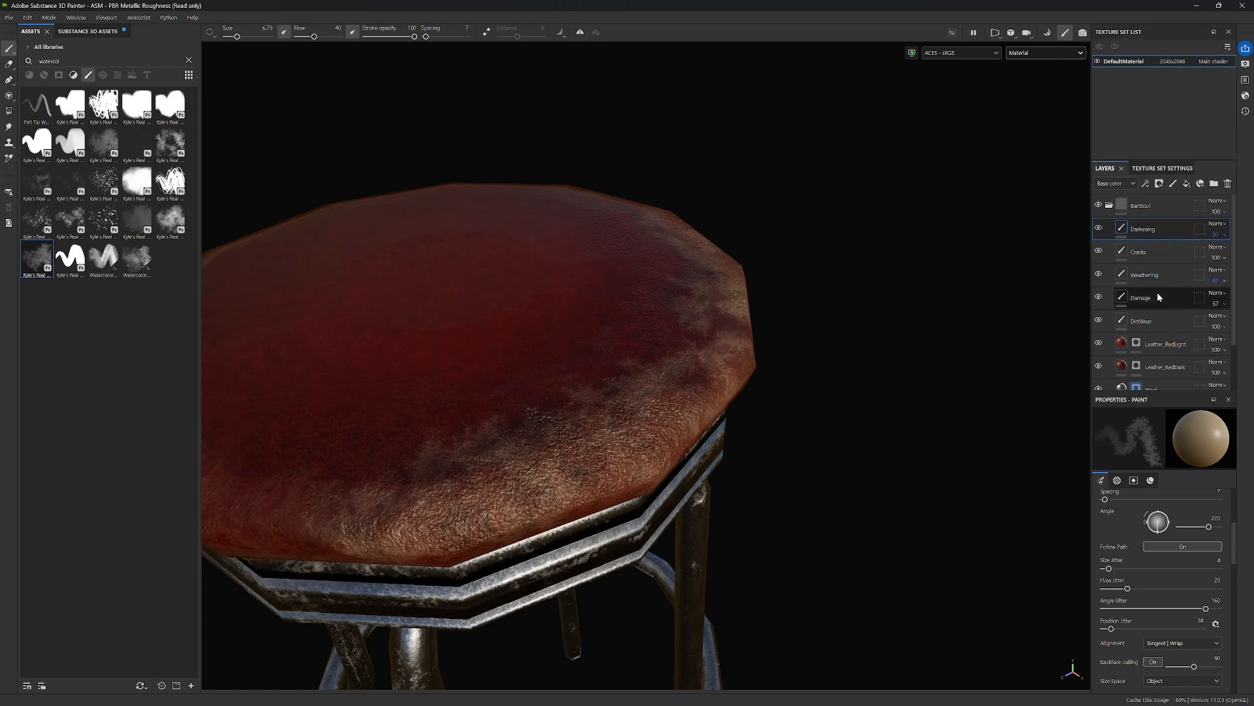
{"action": "double_click", "coordinate": [1154, 319]}
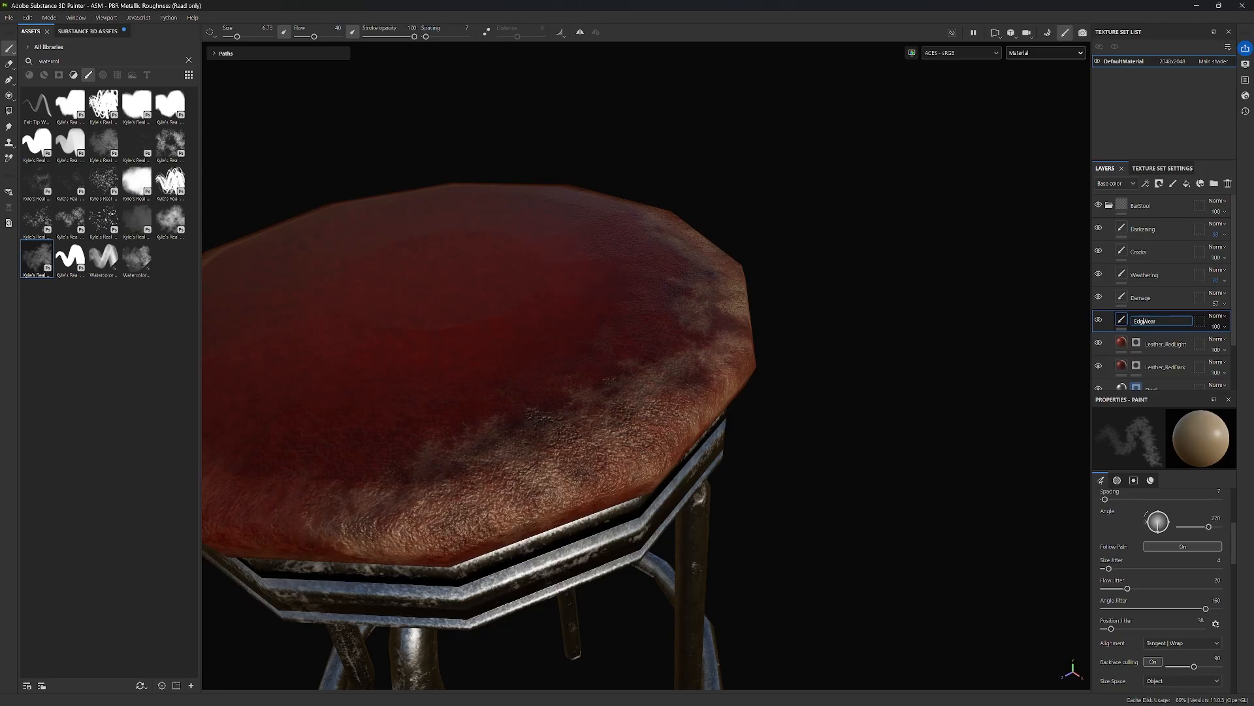
{"action": "key", "text": "Return"}
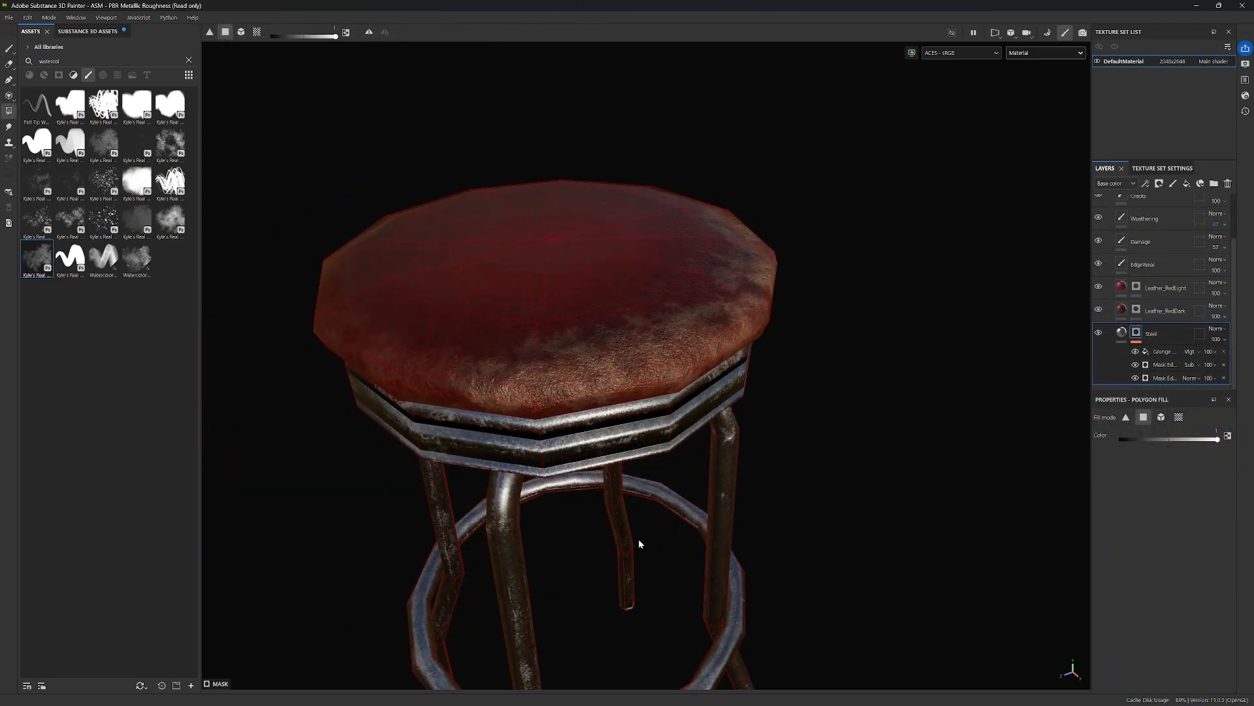
Add a new paint layer directly above the Steel layer and name it Rust.
{"action": "left_click_drag", "start_coordinate": [639, 543], "coordinate": [690, 275], "text": "alt"}
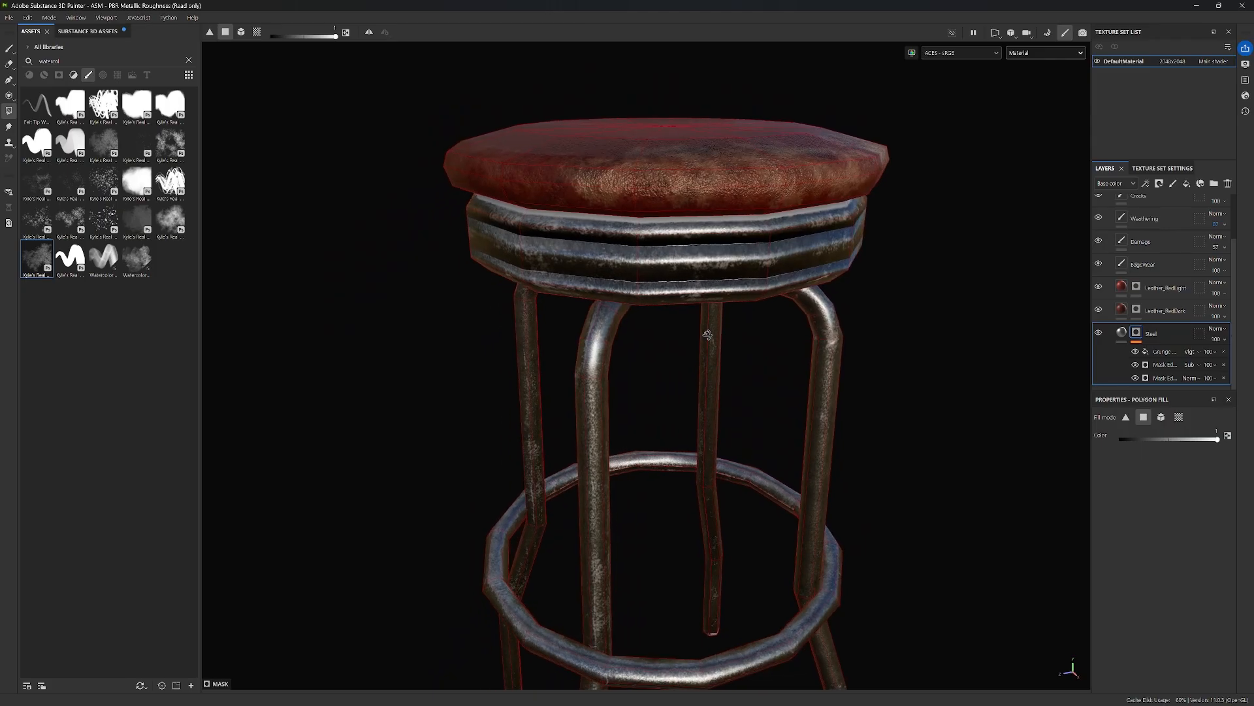
{"action": "scroll", "coordinate": [688, 273], "scroll_direction": "up", "scroll_amount": 1}
{"action": "scroll", "coordinate": [688, 272], "scroll_direction": "up", "scroll_amount": 1}
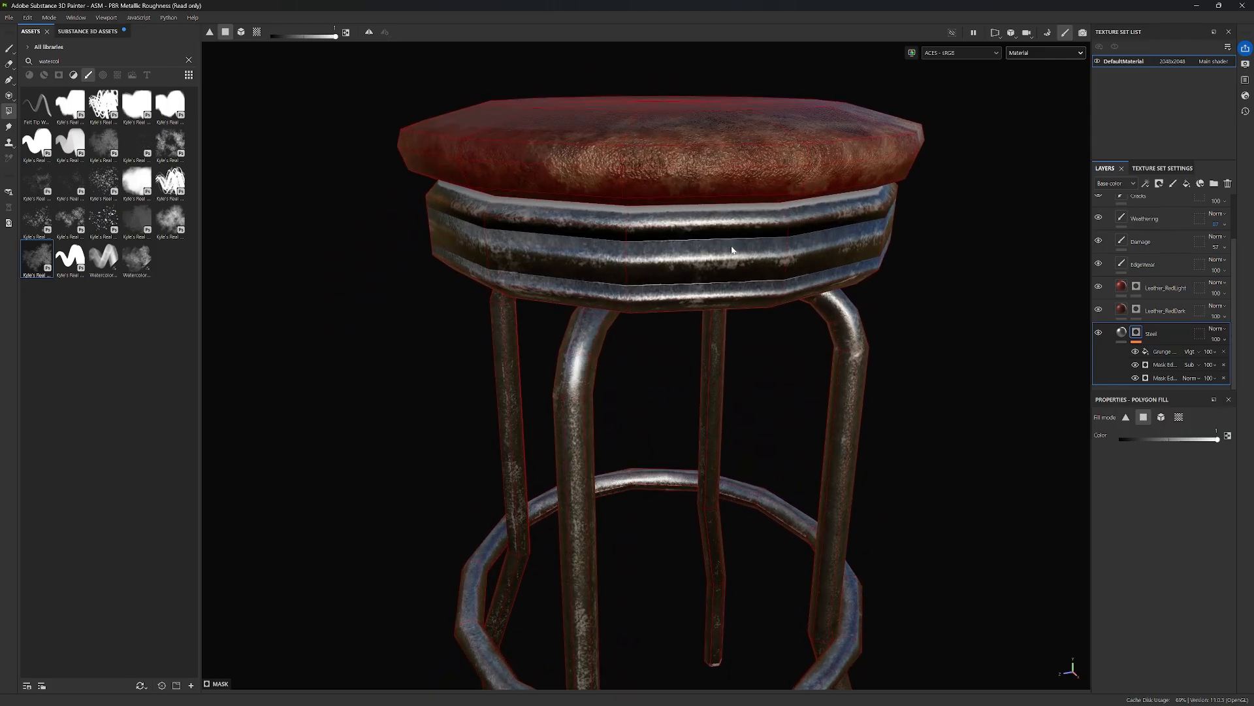
{"action": "middle_click_drag", "start_coordinate": [734, 249], "coordinate": [745, 248], "text": "alt"}
{"action": "left_click_drag", "start_coordinate": [753, 198], "coordinate": [736, 497], "text": "alt"}
{"action": "left_click_drag", "start_coordinate": [759, 588], "coordinate": [711, 237], "text": "alt"}
{"action": "scroll", "coordinate": [668, 197], "scroll_direction": "up", "scroll_amount": 2}
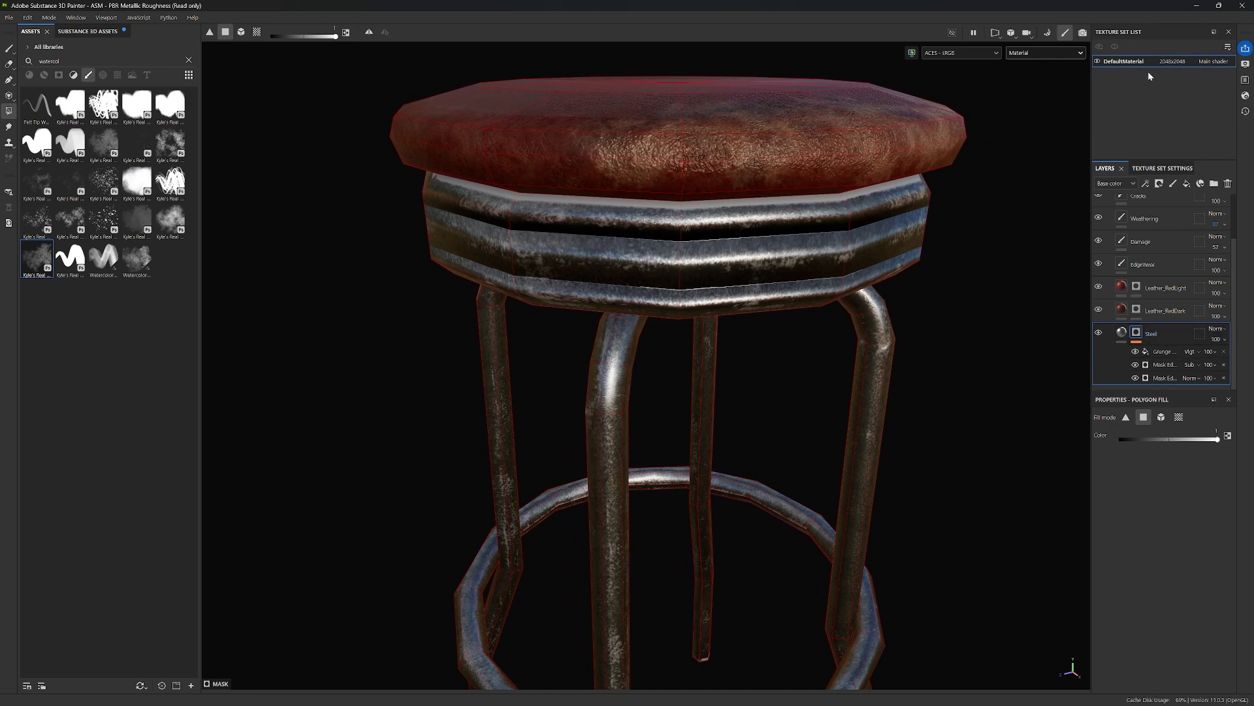
{"action": "left_click", "coordinate": [1174, 185]}
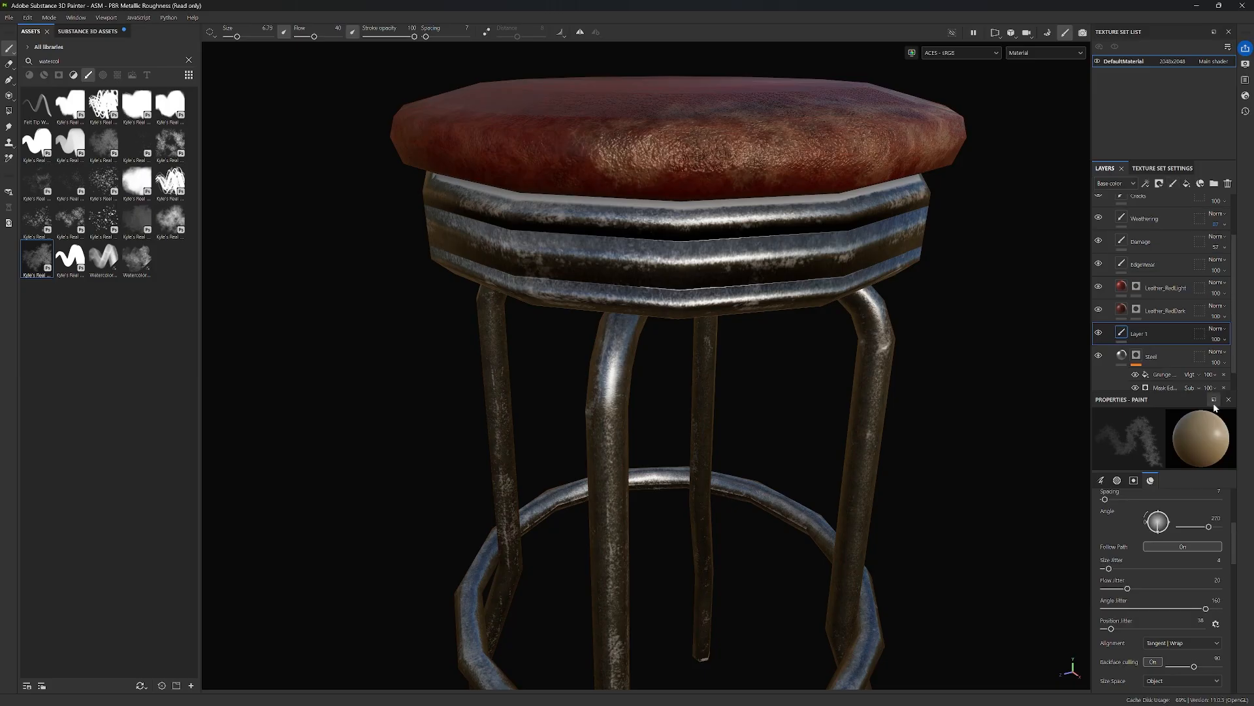
{"action": "double_click", "coordinate": [1144, 334]}
Replace the leather filter in the brush alpha search with a search for rust.
{"action": "scroll", "coordinate": [1175, 584], "scroll_direction": "down", "scroll_amount": 5}
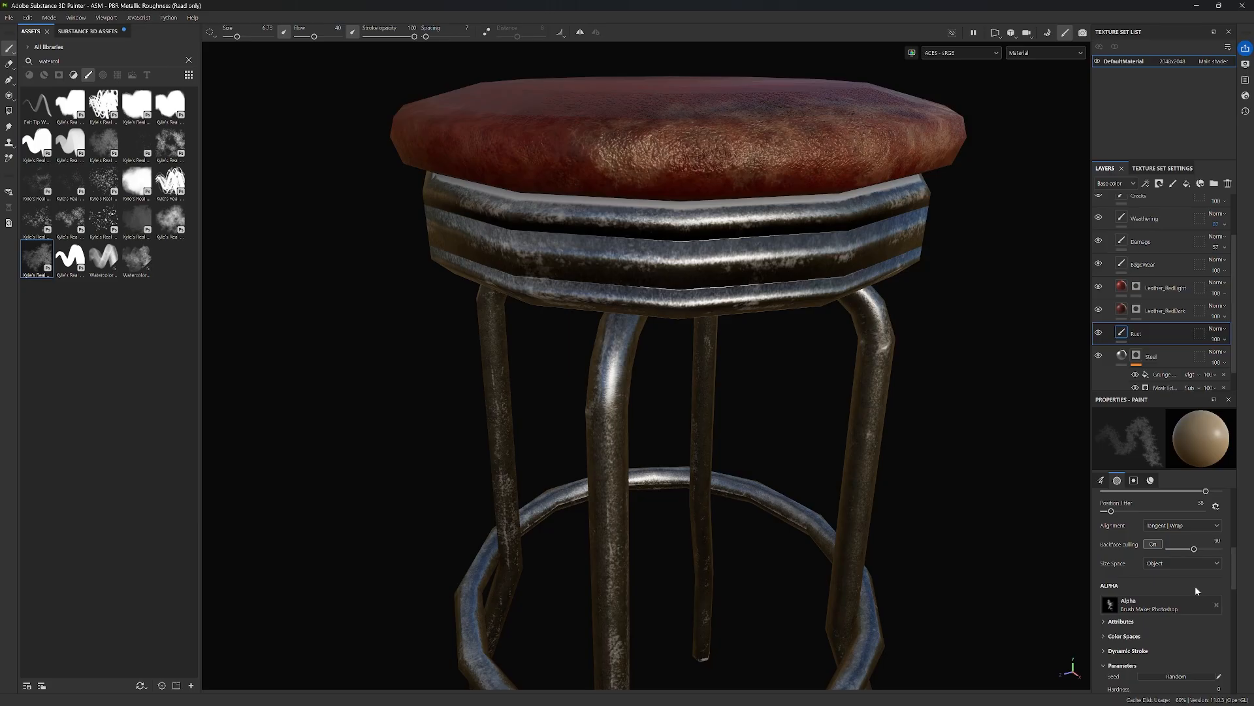
{"action": "left_click", "coordinate": [1196, 548]}
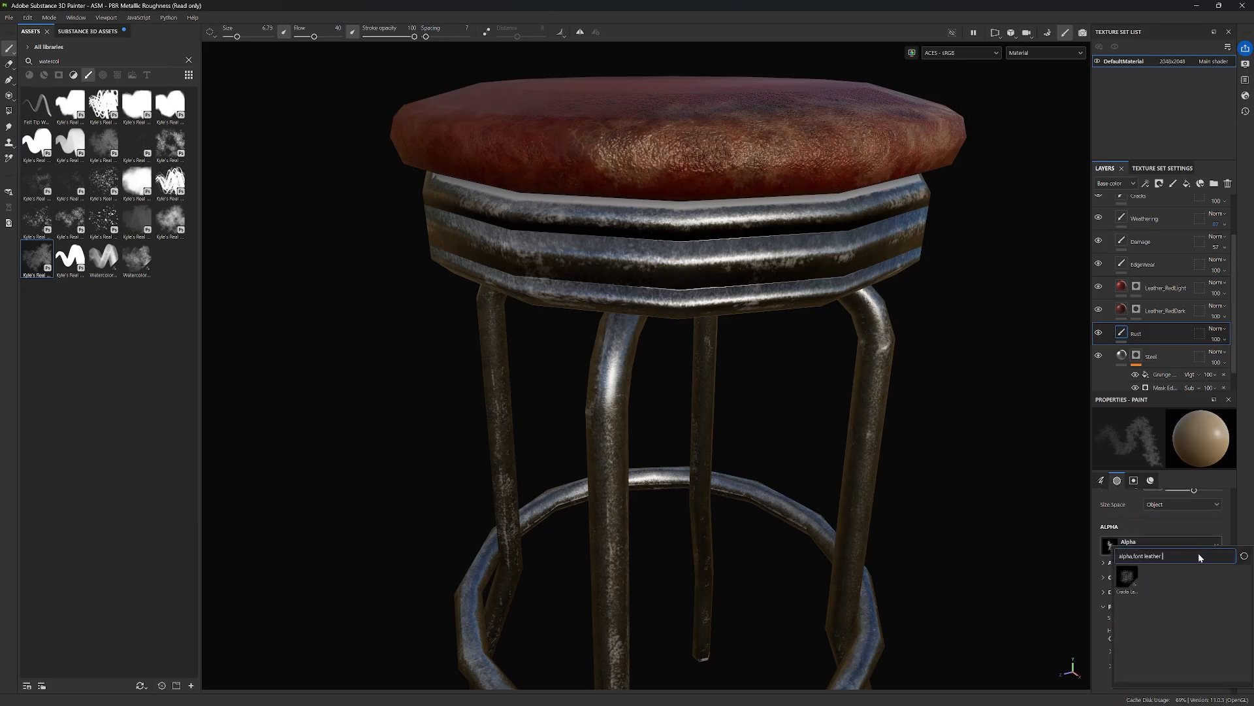
{"action": "key", "text": "BackSpace"}
{"action": "key", "text": "BackSpace"}
{"action": "key", "text": "BackSpace"}
{"action": "key", "text": "BackSpace"}
{"action": "key", "text": "BackSpace"}
{"action": "key", "text": "BackSpace"}
{"action": "key", "text": "BackSpace"}
{"action": "key", "text": "BackSpace"}
{"action": "key", "text": "BackSpace"}
{"action": "key", "text": "BackSpace"}
{"action": "key", "text": "BackSpace"}
{"action": "key", "text": "BackSpace"}
{"action": "key", "text": "BackSpace"}
{"action": "key", "text": "BackSpace"}
{"action": "key", "text": "BackSpace"}
{"action": "key", "text": "BackSpace"}
{"action": "key", "text": "BackSpace"}
{"action": "key", "text": "BackSpace"}
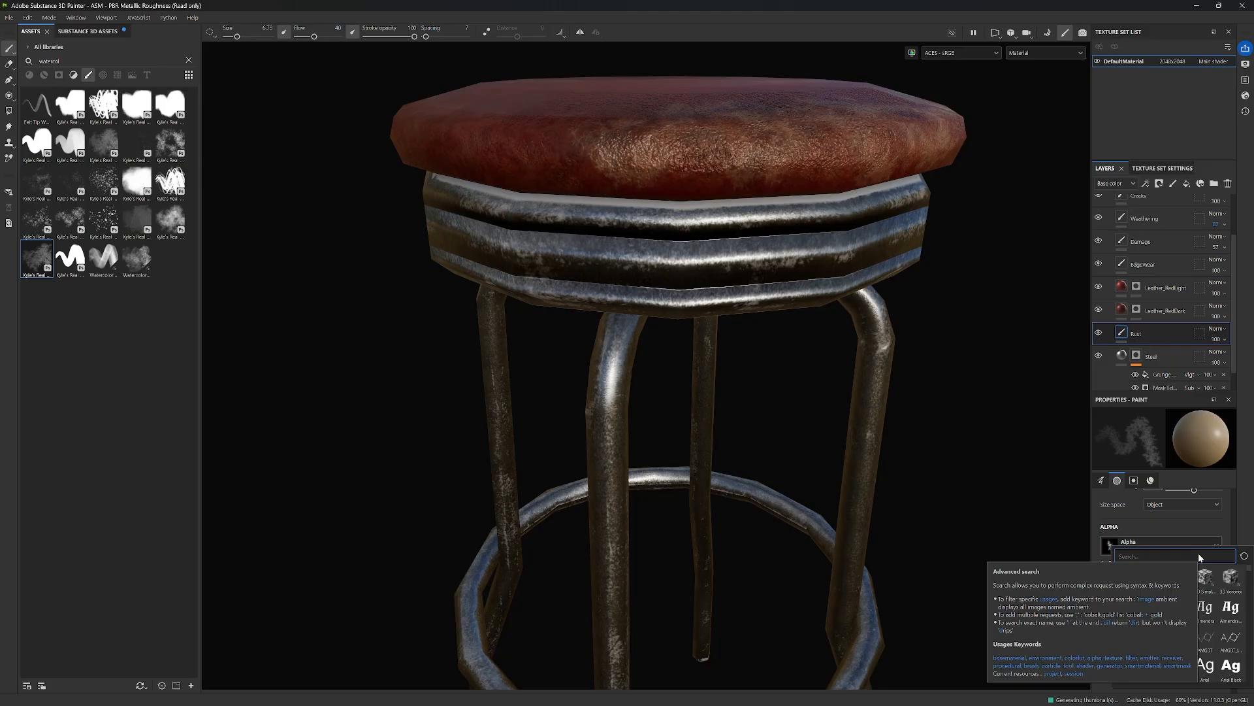
{"action": "type", "text": "rust"}
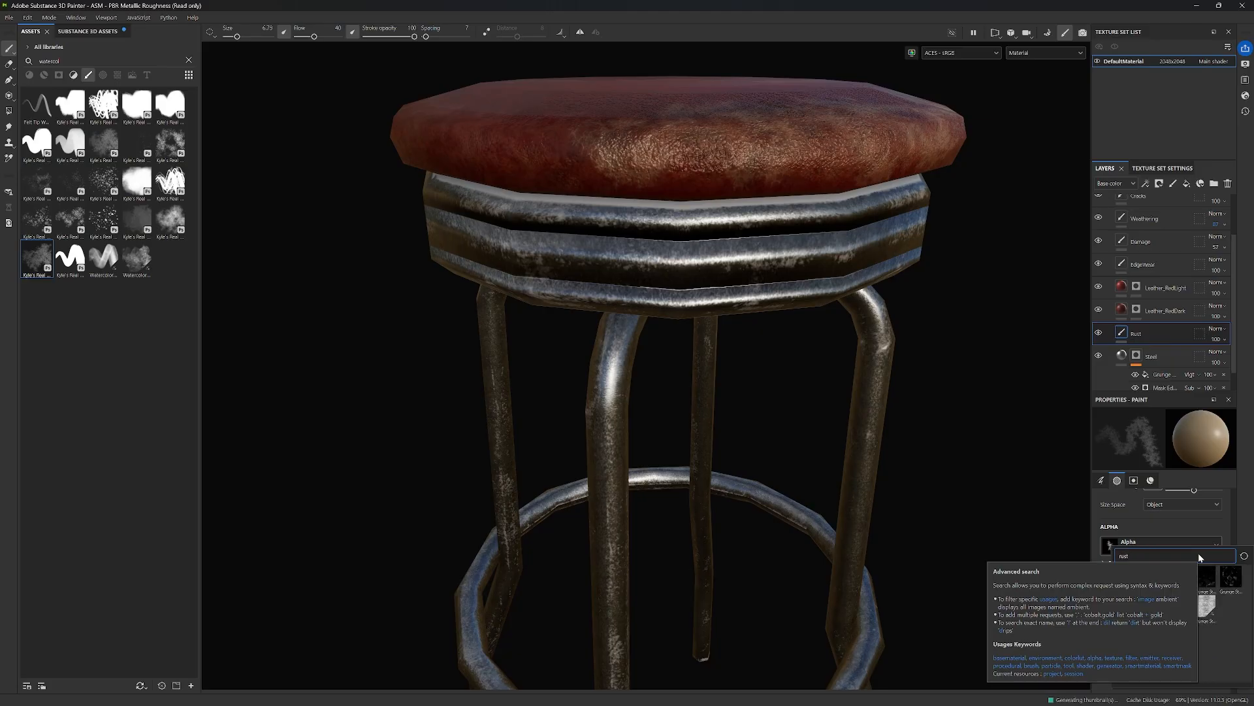
Search the brush assets for water, choose Kyle's blotchy watercolor brush and reduce its size to about 10.45.
{"action": "left_click", "coordinate": [189, 60]}
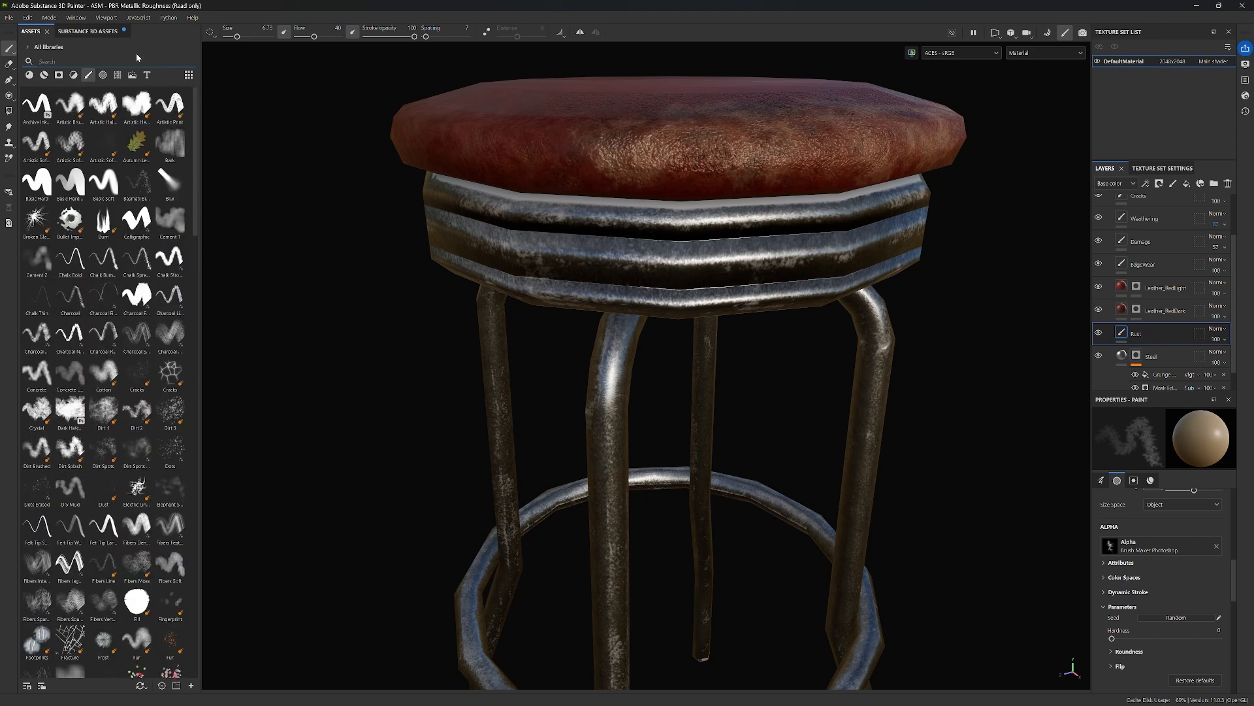
{"action": "type", "text": "water"}
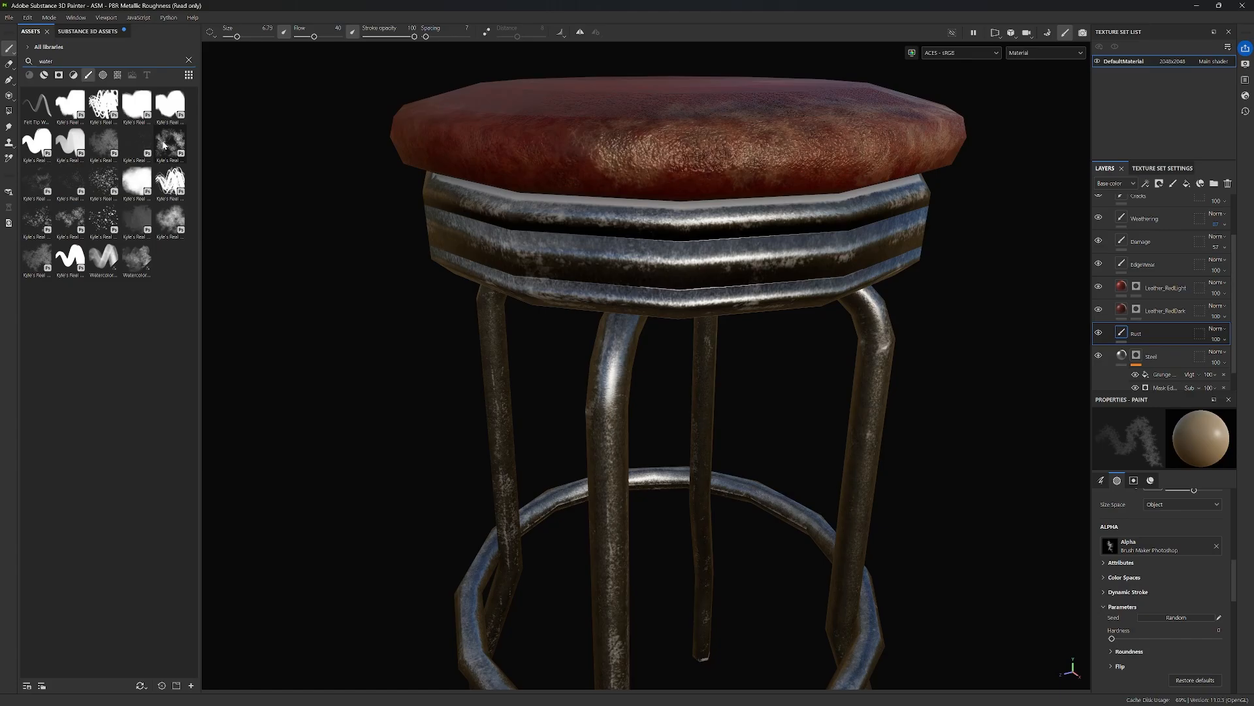
{"action": "left_click", "coordinate": [164, 144]}
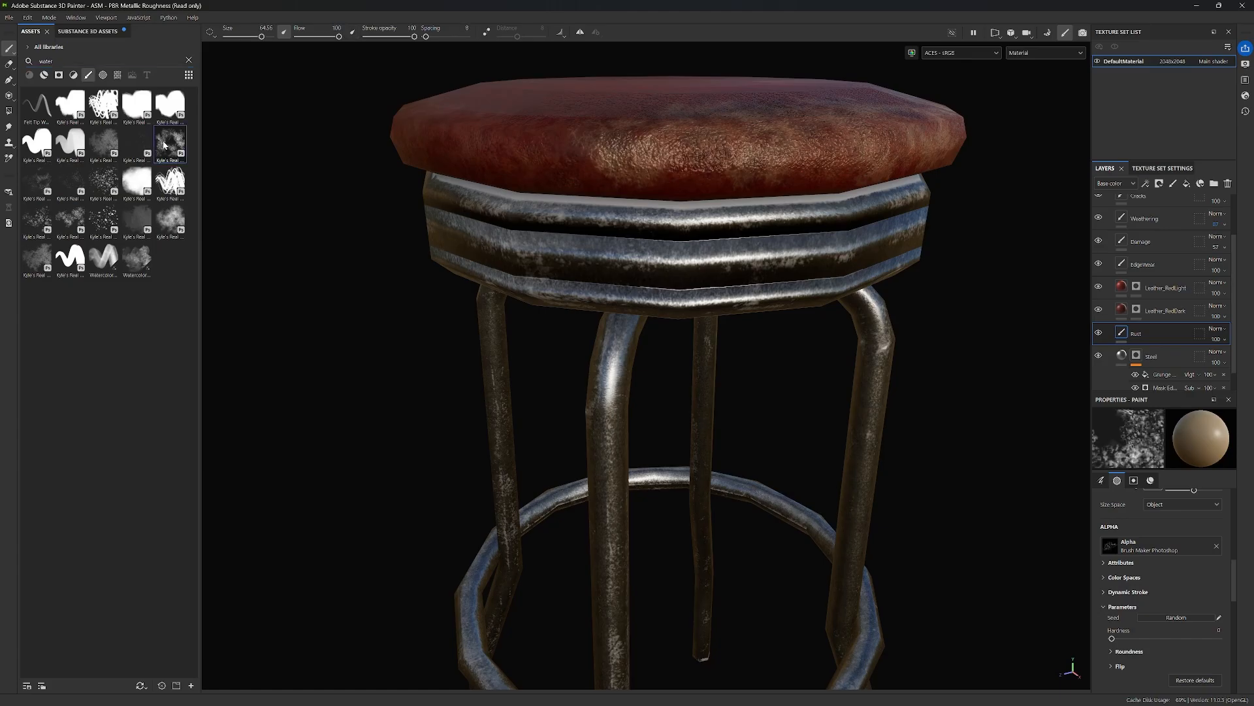
{"action": "right_click_drag", "start_coordinate": [702, 320], "coordinate": [679, 322], "text": "ctrl"}
{"action": "key", "text": "bracketleft"}
{"action": "key", "text": "bracketleft"}
{"action": "key", "text": "bracketleft"}
{"action": "key", "text": "bracketleft"}
{"action": "key", "text": "bracketleft"}
{"action": "key", "text": "bracketleft"}
{"action": "key", "text": "bracketleft"}
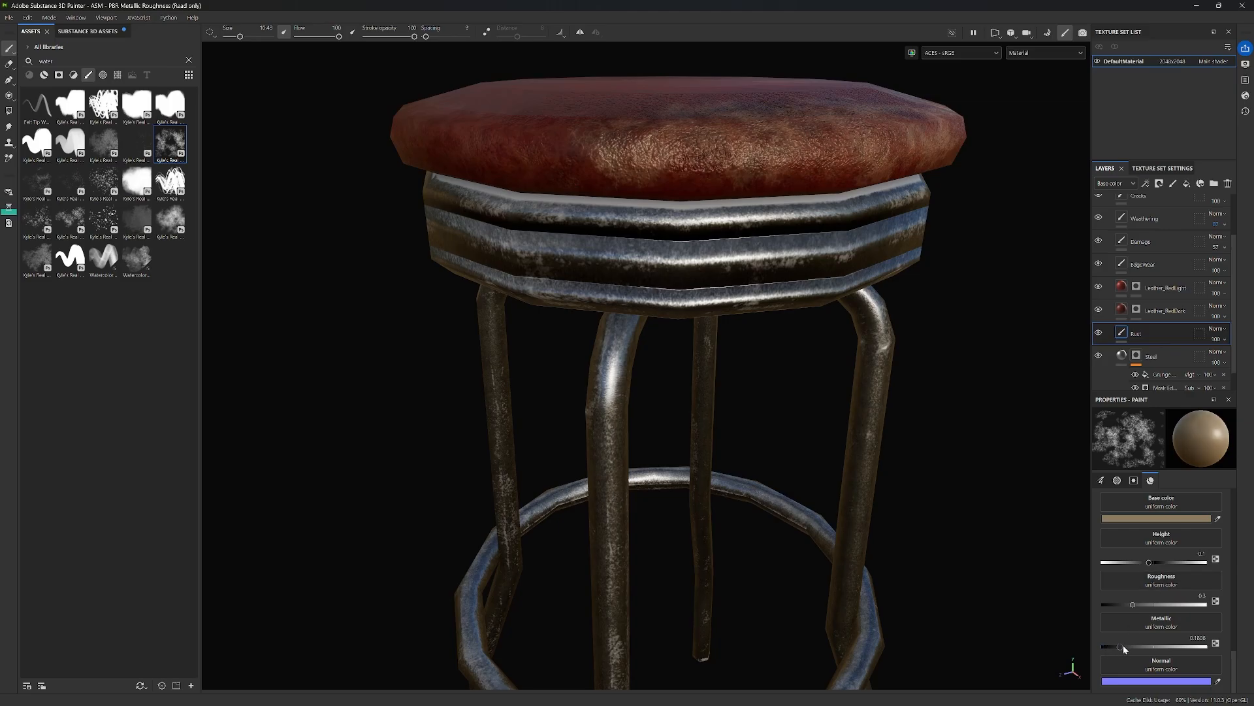
Change the brush's base color to a fully saturated rusty orange with an HSV value of about 0.55.
{"action": "left_click", "coordinate": [1184, 518]}
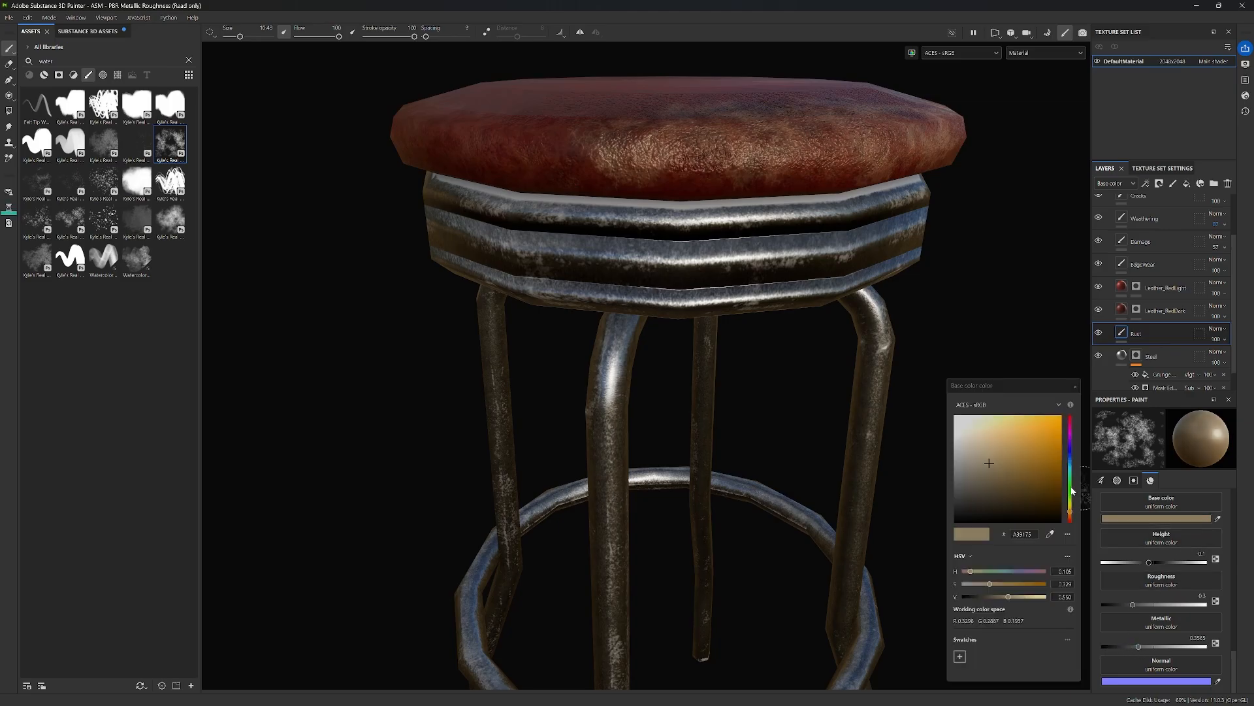
{"action": "mouse_move", "coordinate": [1073, 511]}
{"action": "left_mouse_down"}
{"action": "mouse_move", "coordinate": [1030, 478]}
{"action": "mouse_move", "coordinate": [1076, 468]}
{"action": "left_mouse_up"}
{"action": "left_click_drag", "start_coordinate": [1004, 596], "coordinate": [1006, 595]}
{"action": "mouse_move", "coordinate": [1070, 513]}
{"action": "left_mouse_down"}
{"action": "mouse_move", "coordinate": [1051, 455]}
{"action": "mouse_move", "coordinate": [1088, 465]}
{"action": "left_mouse_up"}
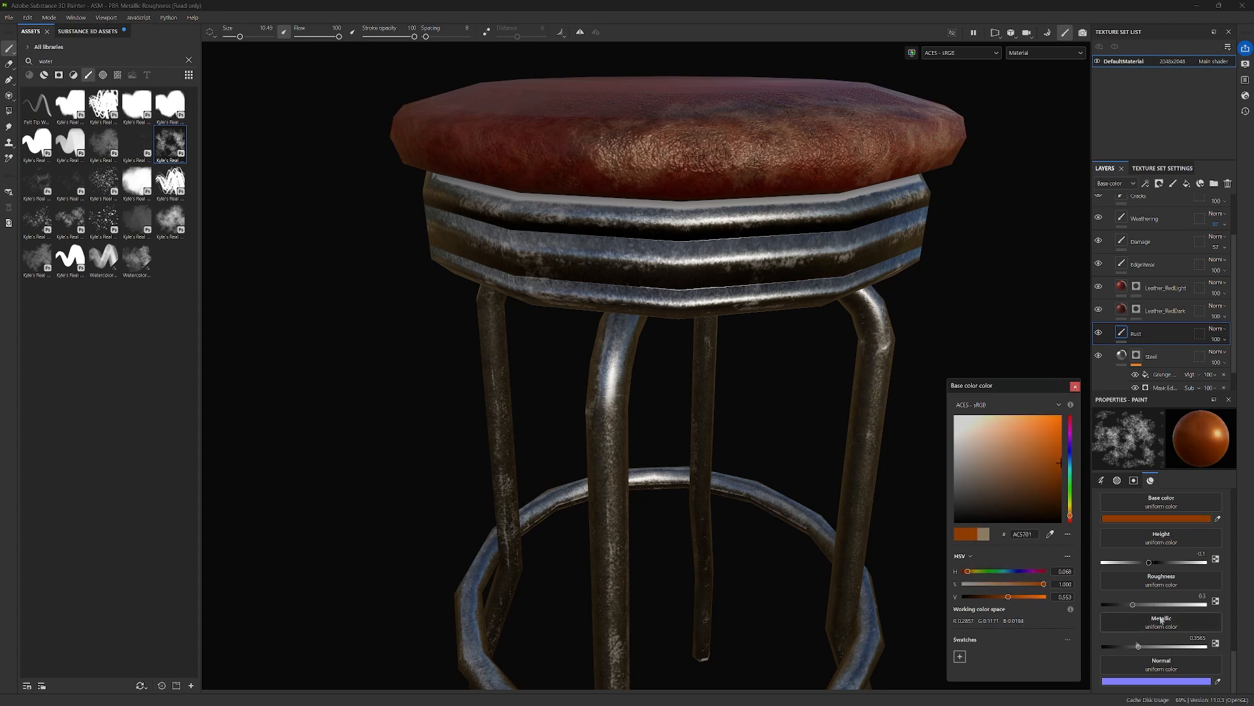
Set the rust brush's metallic to about 0.54 and its roughness to about 0.47.
{"action": "left_click_drag", "start_coordinate": [1138, 644], "coordinate": [1139, 645]}
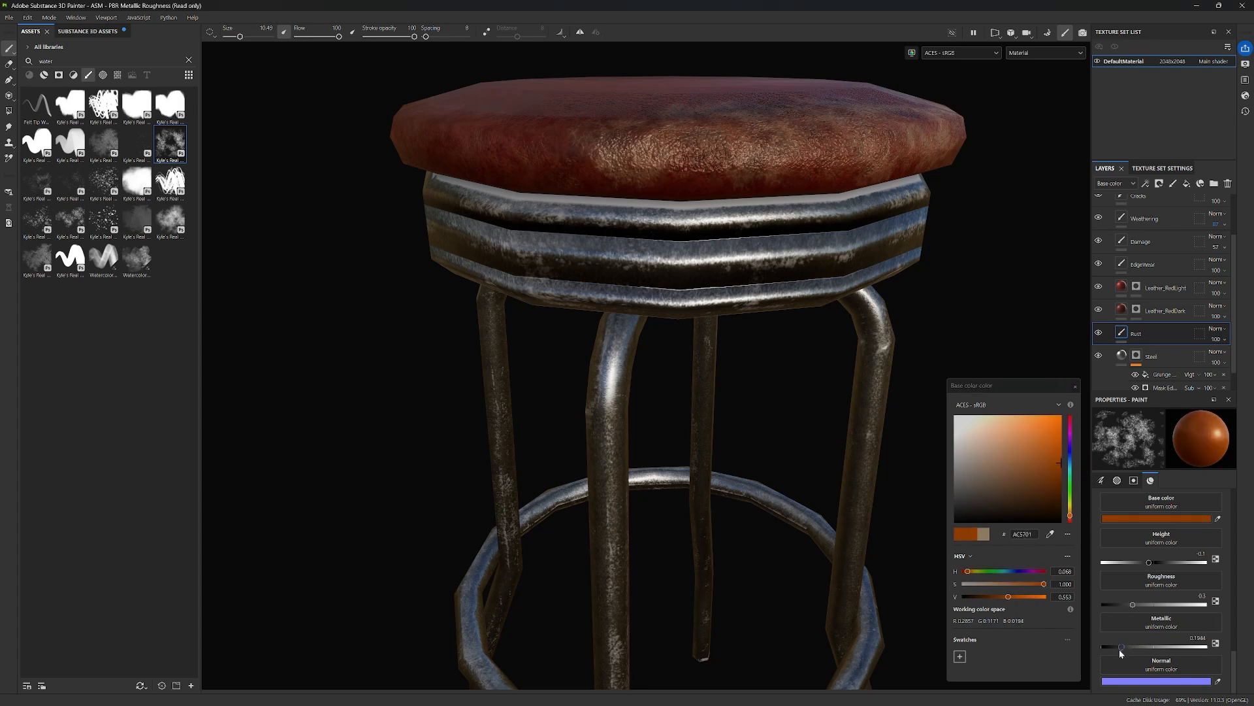
{"action": "left_click_drag", "start_coordinate": [1162, 650], "coordinate": [1157, 652]}
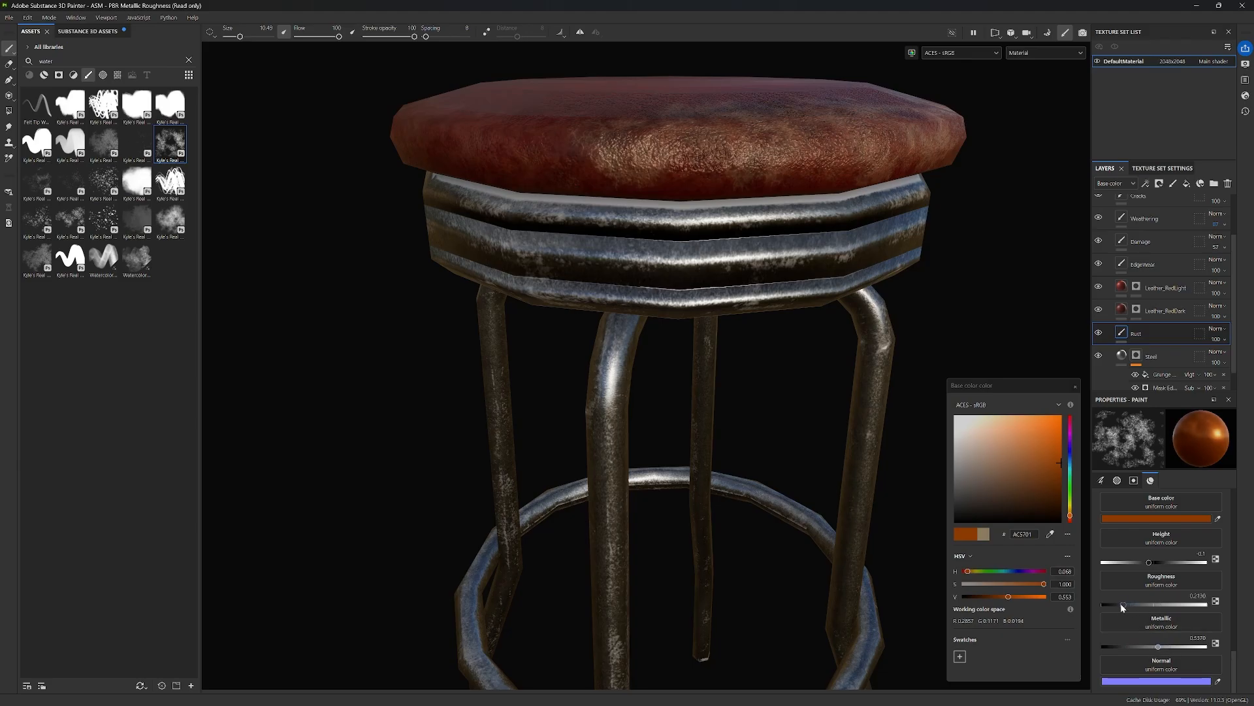
{"action": "left_click_drag", "start_coordinate": [1174, 608], "coordinate": [1168, 608]}
{"action": "left_click_drag", "start_coordinate": [1144, 606], "coordinate": [1151, 607]}
Darken the brush's orange base color slightly to a saturation of about 0.97 and a value of about 0.50.
{"action": "left_click", "coordinate": [1178, 516]}
{"action": "left_click_drag", "start_coordinate": [1043, 583], "coordinate": [1010, 597]}
{"action": "left_click", "coordinate": [1045, 462]}
{"action": "left_click_drag", "start_coordinate": [1047, 461], "coordinate": [1057, 468]}
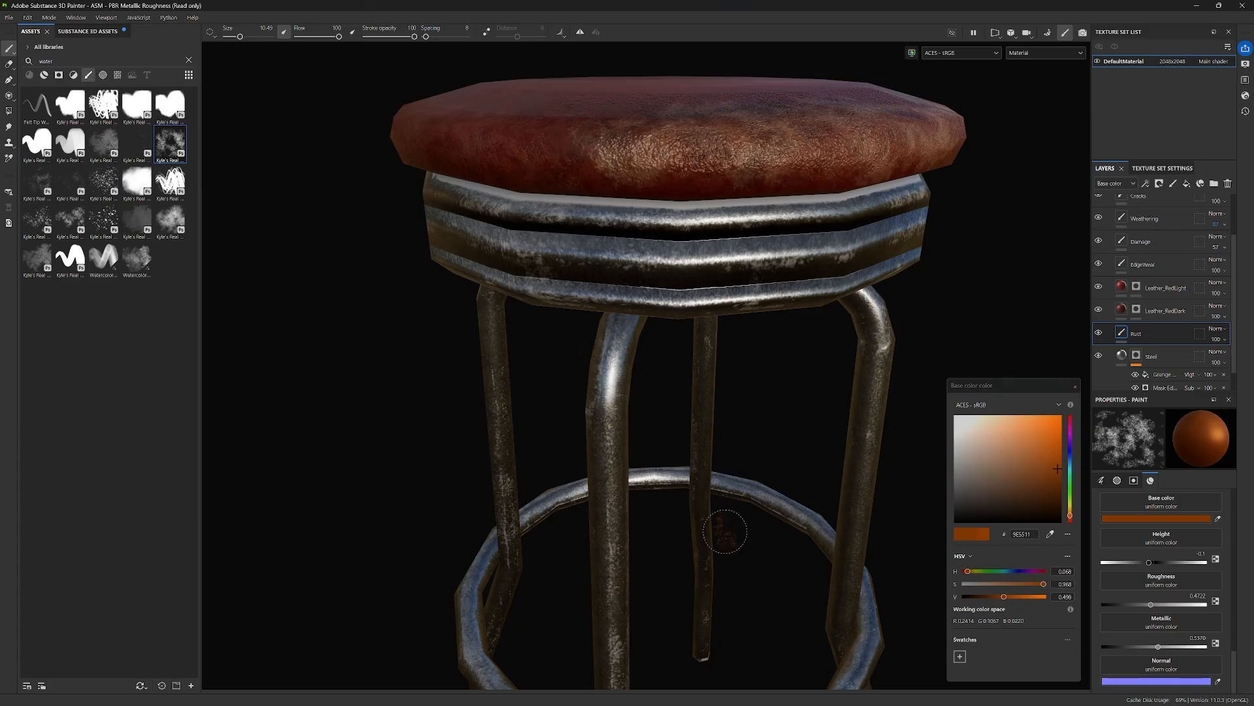
Try a rust stroke on the upper part of the front leg and undo it.
{"action": "mouse_move", "coordinate": [607, 397]}
{"action": "left_mouse_down"}
{"action": "mouse_move", "coordinate": [598, 424]}
{"action": "mouse_move", "coordinate": [607, 378]}
{"action": "mouse_move", "coordinate": [615, 408]}
{"action": "left_mouse_up"}
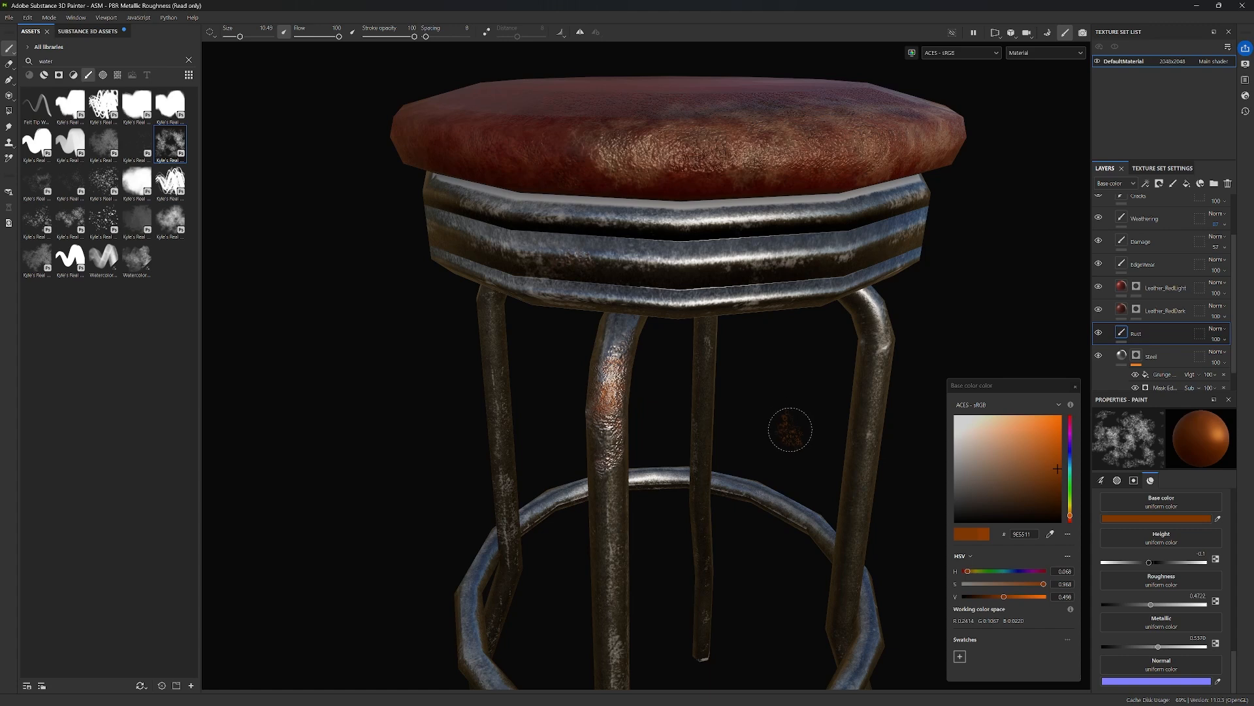
{"action": "key", "text": "ctrl+z"}
{"action": "scroll", "coordinate": [614, 436], "scroll_direction": "down", "scroll_amount": 4}
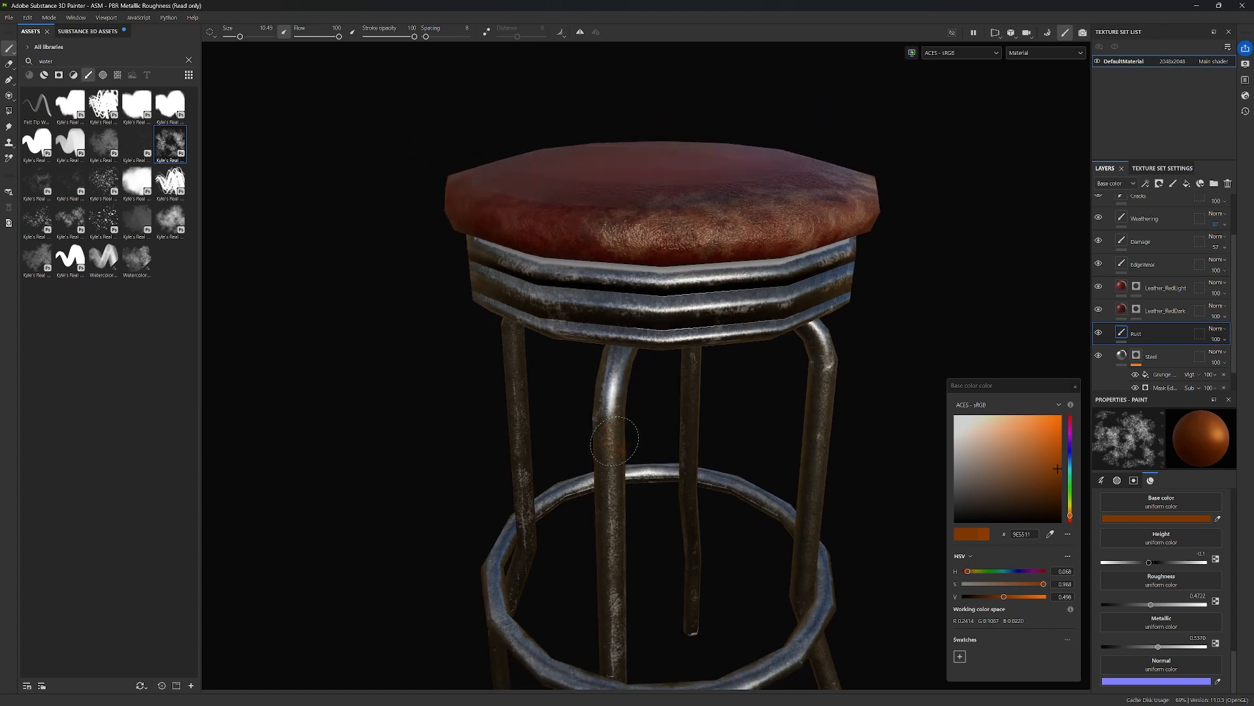
{"action": "middle_click_drag", "start_coordinate": [664, 570], "coordinate": [684, 389], "text": "alt"}
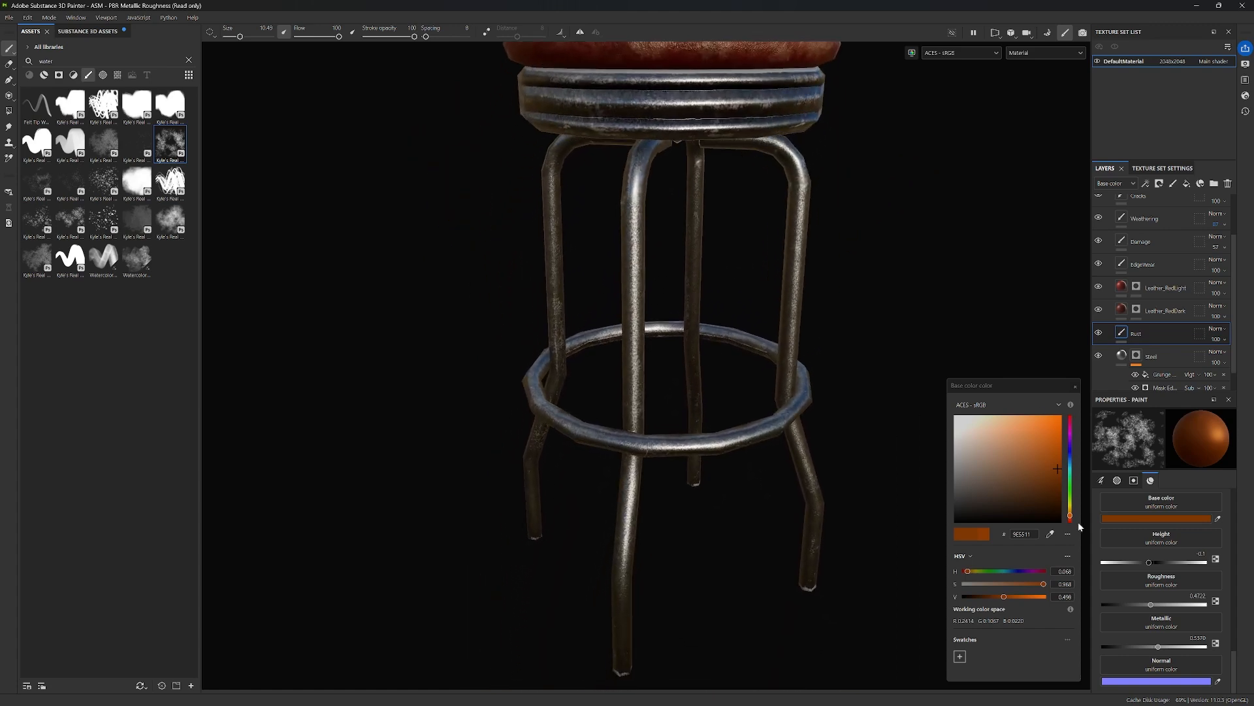
{"action": "left_click", "coordinate": [1076, 386]}
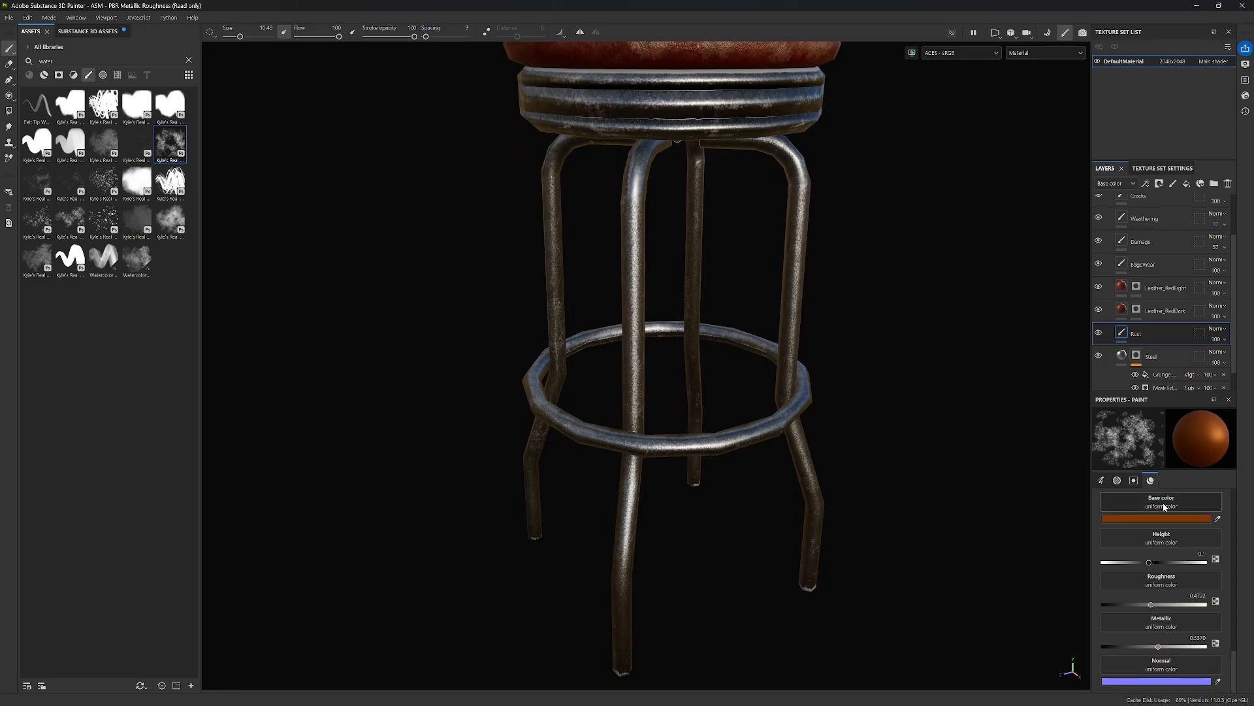
Lower the brush's size jitter to 14 and position jitter to about 11, and undo the trial rust strokes.
{"action": "scroll", "coordinate": [1166, 523], "scroll_direction": "up", "scroll_amount": 6}
{"action": "scroll", "coordinate": [1168, 583], "scroll_direction": "up", "scroll_amount": 8}
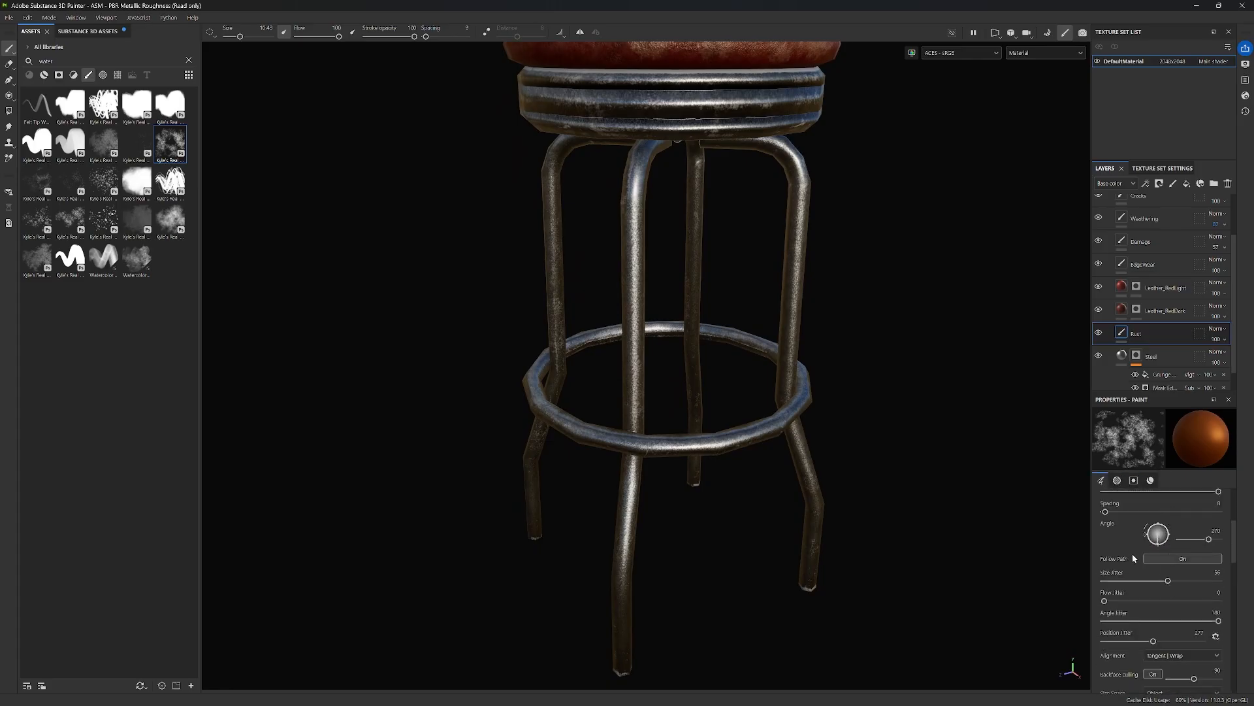
{"action": "scroll", "coordinate": [1149, 548], "scroll_direction": "up", "scroll_amount": 2}
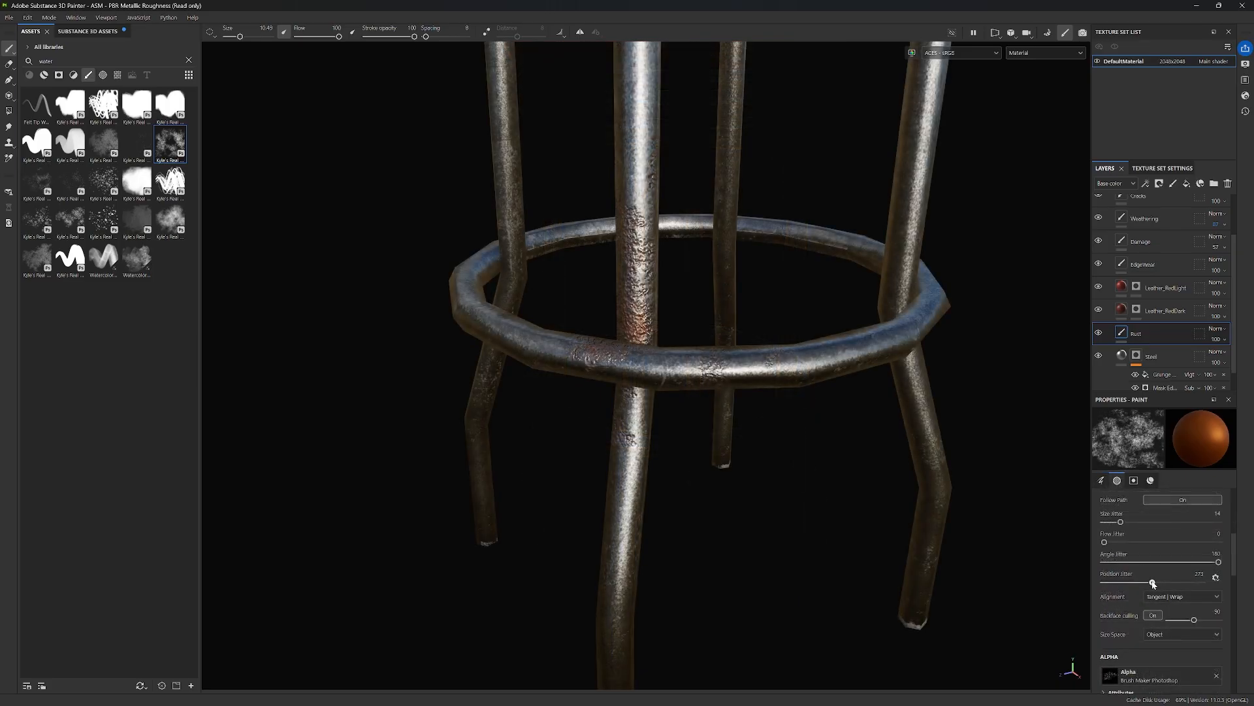
{"action": "left_click_drag", "start_coordinate": [1152, 583], "coordinate": [1108, 591]}
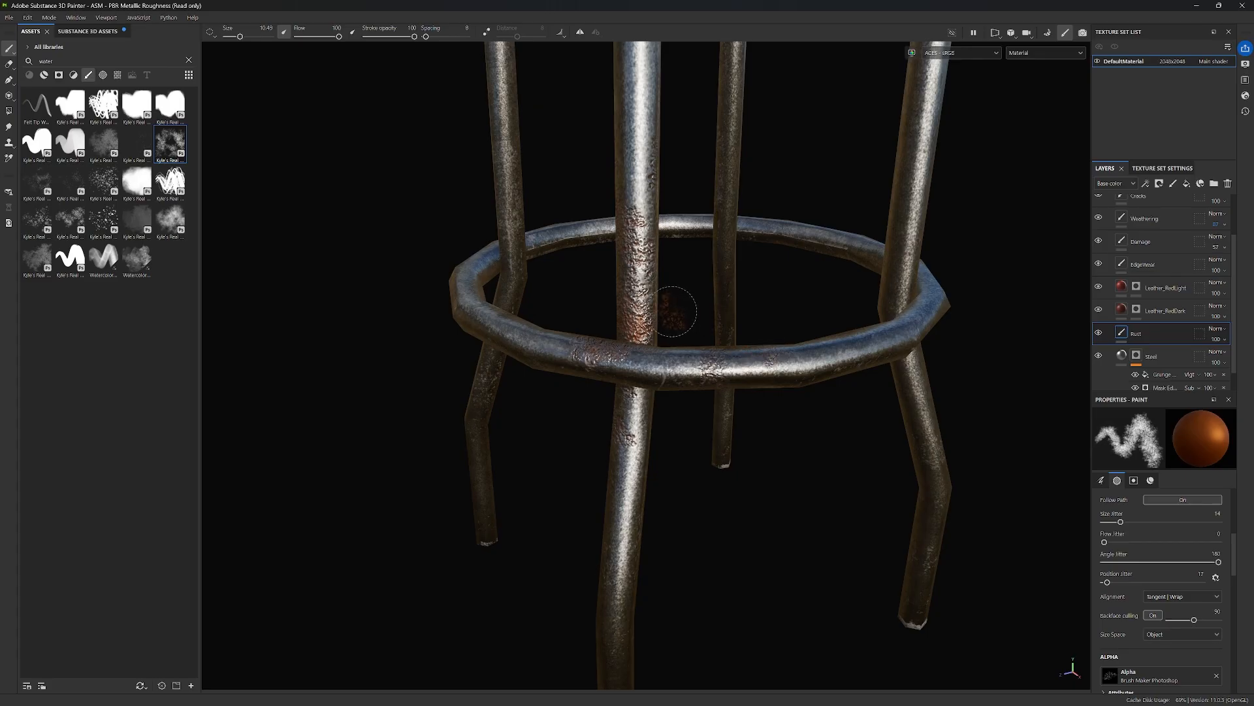
{"action": "key", "text": "ctrl+z"}
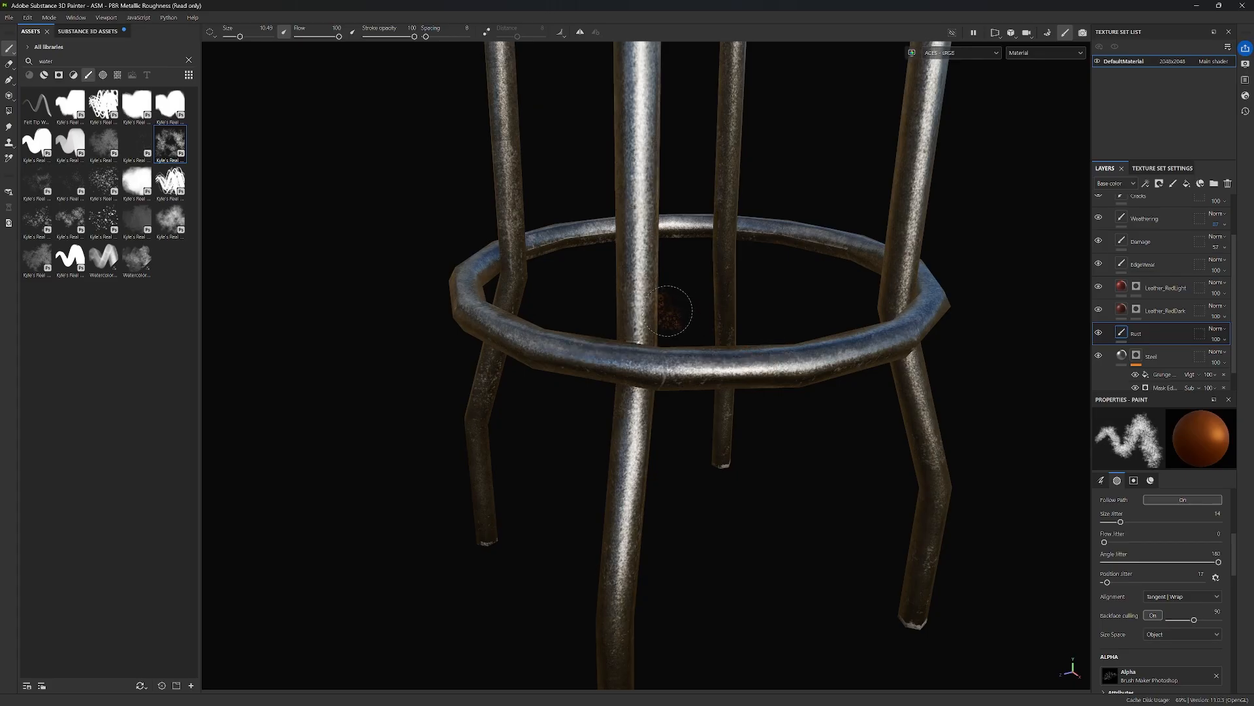
Paint rust patches on the first legs where they meet the footrest ring.
{"action": "mouse_move", "coordinate": [636, 314]}
{"action": "left_mouse_down"}
{"action": "mouse_move", "coordinate": [638, 294]}
{"action": "mouse_move", "coordinate": [639, 335]}
{"action": "mouse_move", "coordinate": [644, 316]}
{"action": "left_mouse_up"}
{"action": "left_click_drag", "start_coordinate": [686, 429], "coordinate": [706, 339], "text": "alt"}
{"action": "scroll", "coordinate": [666, 99], "scroll_direction": "up", "scroll_amount": 3}
{"action": "left_click_drag", "start_coordinate": [665, 88], "coordinate": [657, 108]}
{"action": "mouse_move", "coordinate": [802, 180]}
{"action": "left_mouse_down", "text": "alt"}
{"action": "mouse_move", "coordinate": [740, 327]}
{"action": "mouse_move", "coordinate": [532, 518]}
{"action": "left_mouse_up", "text": "alt"}
{"action": "left_click_drag", "start_coordinate": [554, 466], "coordinate": [613, 392], "text": "alt"}
{"action": "left_click_drag", "start_coordinate": [649, 499], "coordinate": [392, 673], "text": "alt"}
{"action": "mouse_move", "coordinate": [619, 332]}
{"action": "left_mouse_down", "text": "alt"}
{"action": "mouse_move", "coordinate": [483, 434]}
{"action": "mouse_move", "coordinate": [462, 397]}
{"action": "mouse_move", "coordinate": [523, 331]}
{"action": "mouse_move", "coordinate": [490, 379]}
{"action": "mouse_move", "coordinate": [566, 244]}
{"action": "left_mouse_up", "text": "alt"}
{"action": "scroll", "coordinate": [482, 435], "scroll_direction": "down", "scroll_amount": 3}
{"action": "scroll", "coordinate": [462, 397], "scroll_direction": "up", "scroll_amount": 3}
{"action": "mouse_move", "coordinate": [529, 363]}
{"action": "left_mouse_down"}
{"action": "mouse_move", "coordinate": [554, 367]}
{"action": "mouse_move", "coordinate": [506, 375]}
{"action": "left_mouse_up"}
{"action": "mouse_move", "coordinate": [517, 385]}
{"action": "left_mouse_down", "text": "alt"}
{"action": "mouse_move", "coordinate": [613, 473]}
{"action": "mouse_move", "coordinate": [738, 556]}
{"action": "left_mouse_up", "text": "alt"}
{"action": "mouse_move", "coordinate": [555, 451]}
{"action": "left_mouse_down"}
{"action": "mouse_move", "coordinate": [575, 475]}
{"action": "mouse_move", "coordinate": [559, 439]}
{"action": "left_mouse_up"}
{"action": "scroll", "coordinate": [585, 484], "scroll_direction": "down", "scroll_amount": 2}
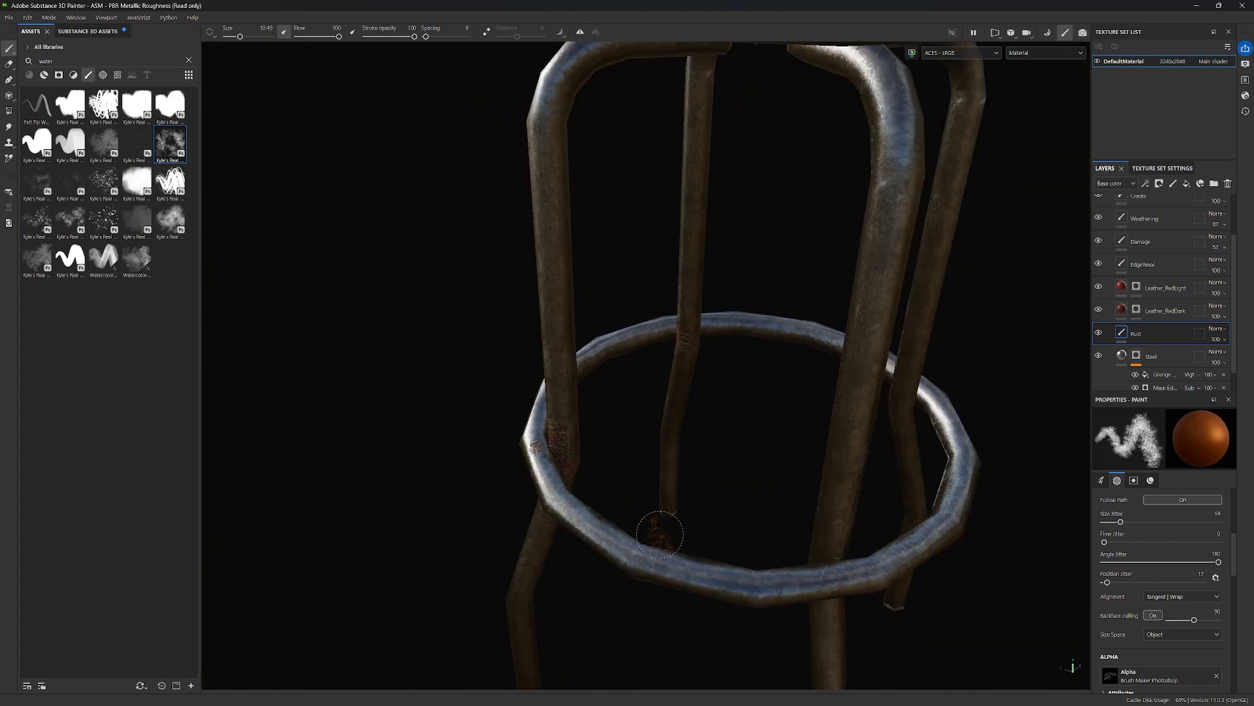
Paint rust on the remaining leg joints, extending it above and below the footrest ring.
{"action": "left_click_drag", "start_coordinate": [661, 532], "coordinate": [588, 451], "text": "alt"}
{"action": "scroll", "coordinate": [627, 405], "scroll_direction": "up", "scroll_amount": 2}
{"action": "scroll", "coordinate": [647, 451], "scroll_direction": "up", "scroll_amount": 2}
{"action": "mouse_move", "coordinate": [716, 509]}
{"action": "left_mouse_down", "text": "alt"}
{"action": "mouse_move", "coordinate": [647, 451]}
{"action": "mouse_move", "coordinate": [672, 434]}
{"action": "left_mouse_up", "text": "alt"}
{"action": "mouse_move", "coordinate": [706, 547]}
{"action": "left_mouse_down", "text": "alt"}
{"action": "mouse_move", "coordinate": [666, 431]}
{"action": "mouse_move", "coordinate": [641, 405]}
{"action": "left_mouse_up", "text": "alt"}
{"action": "left_click_drag", "start_coordinate": [615, 359], "coordinate": [630, 399]}
{"action": "mouse_move", "coordinate": [644, 464]}
{"action": "left_mouse_down", "text": "alt"}
{"action": "mouse_move", "coordinate": [494, 476]}
{"action": "mouse_move", "coordinate": [627, 516]}
{"action": "left_mouse_up", "text": "alt"}
{"action": "scroll", "coordinate": [672, 420], "scroll_direction": "up", "scroll_amount": 2}
{"action": "left_click_drag", "start_coordinate": [672, 420], "coordinate": [643, 405]}
{"action": "mouse_move", "coordinate": [673, 424]}
{"action": "left_mouse_down", "text": "alt"}
{"action": "mouse_move", "coordinate": [756, 448]}
{"action": "mouse_move", "coordinate": [830, 526]}
{"action": "mouse_move", "coordinate": [799, 418]}
{"action": "mouse_move", "coordinate": [732, 386]}
{"action": "left_mouse_up", "text": "alt"}
{"action": "scroll", "coordinate": [799, 394], "scroll_direction": "down", "scroll_amount": 2}
{"action": "scroll", "coordinate": [725, 379], "scroll_direction": "up", "scroll_amount": 2}
{"action": "mouse_move", "coordinate": [686, 373]}
{"action": "left_mouse_down"}
{"action": "mouse_move", "coordinate": [733, 359]}
{"action": "mouse_move", "coordinate": [712, 229]}
{"action": "left_mouse_up"}
{"action": "left_click_drag", "start_coordinate": [682, 444], "coordinate": [686, 555]}
Reduce the stroke opacity to 54 and paint softer rust along one section of the footrest ring between two legs.
{"action": "scroll", "coordinate": [730, 368], "scroll_direction": "down", "scroll_amount": 3}
{"action": "mouse_move", "coordinate": [730, 367]}
{"action": "left_mouse_down", "text": "alt"}
{"action": "mouse_move", "coordinate": [725, 536]}
{"action": "mouse_move", "coordinate": [501, 528]}
{"action": "mouse_move", "coordinate": [1022, 409]}
{"action": "left_mouse_up", "text": "alt"}
{"action": "middle_click_drag", "start_coordinate": [960, 392], "coordinate": [755, 369], "text": "alt"}
{"action": "scroll", "coordinate": [755, 369], "scroll_direction": "down", "scroll_amount": 3}
{"action": "left_click_drag", "start_coordinate": [720, 341], "coordinate": [688, 454], "text": "alt"}
{"action": "scroll", "coordinate": [683, 461], "scroll_direction": "up", "scroll_amount": 3}
{"action": "mouse_move", "coordinate": [690, 549]}
{"action": "middle_mouse_down", "text": "alt"}
{"action": "mouse_move", "coordinate": [689, 454]}
{"action": "mouse_move", "coordinate": [725, 403]}
{"action": "mouse_move", "coordinate": [718, 422]}
{"action": "middle_mouse_up", "text": "alt"}
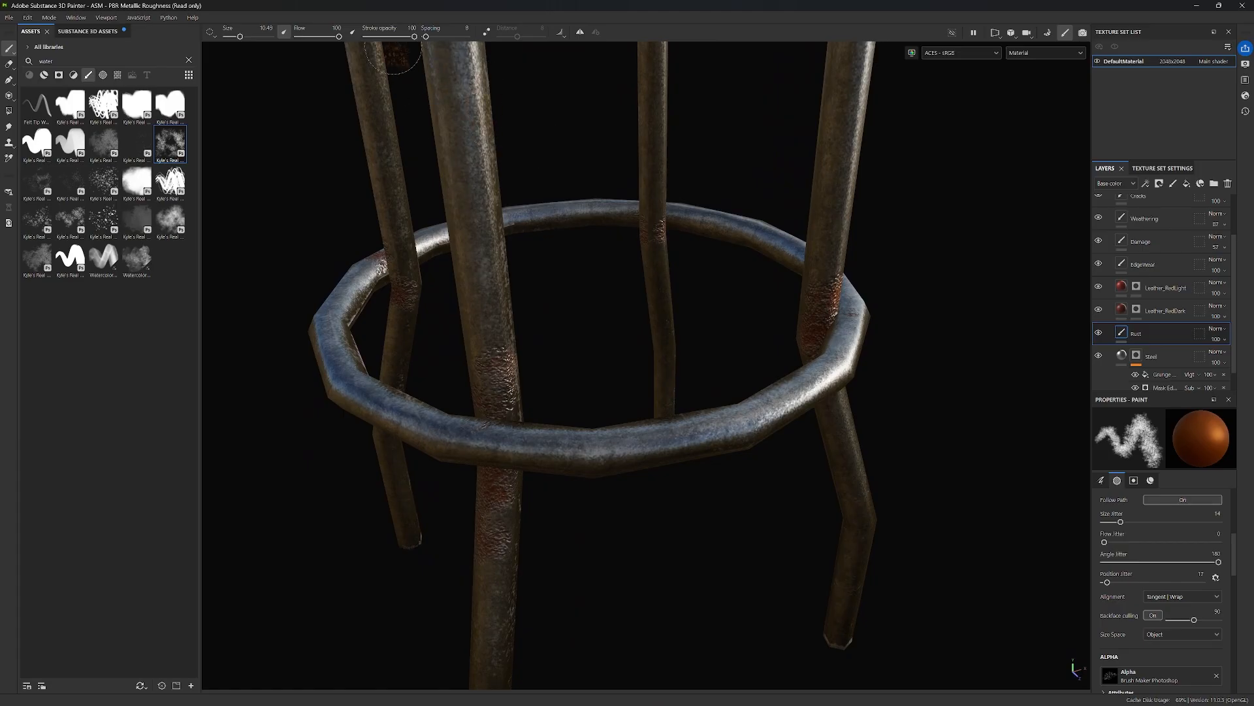
{"action": "left_click_drag", "start_coordinate": [412, 37], "coordinate": [392, 37]}
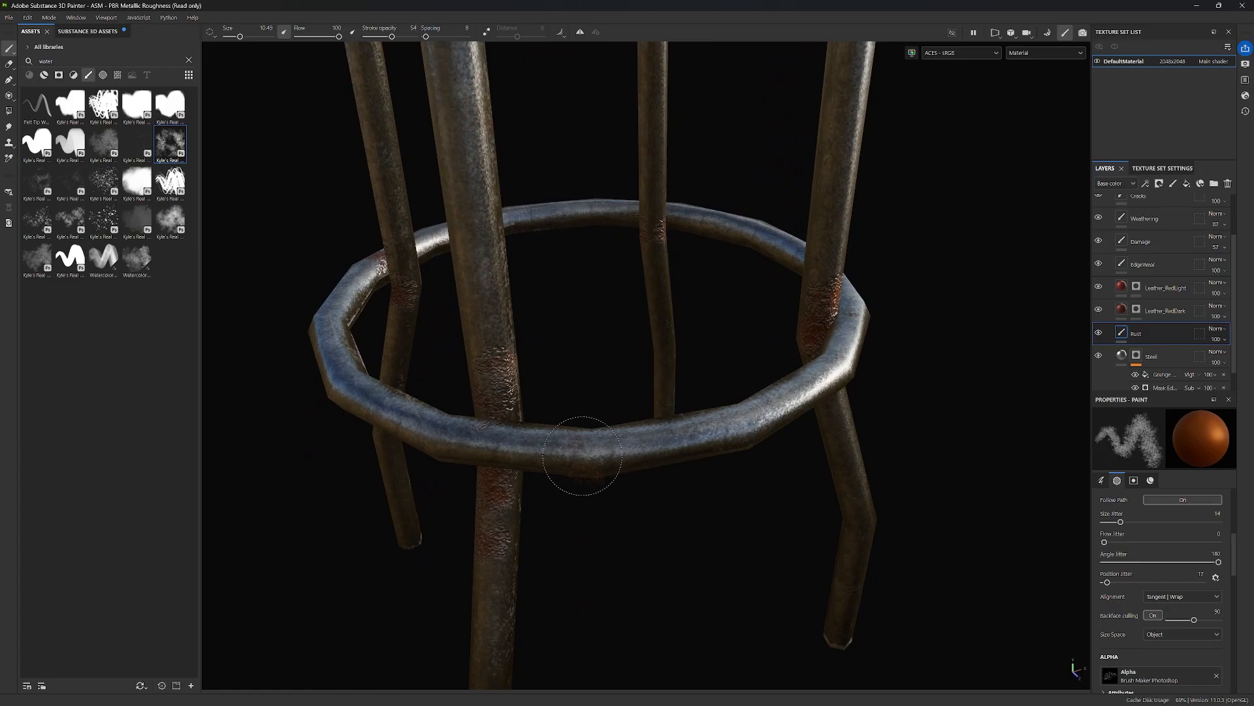
{"action": "left_click_drag", "start_coordinate": [588, 450], "coordinate": [789, 409]}
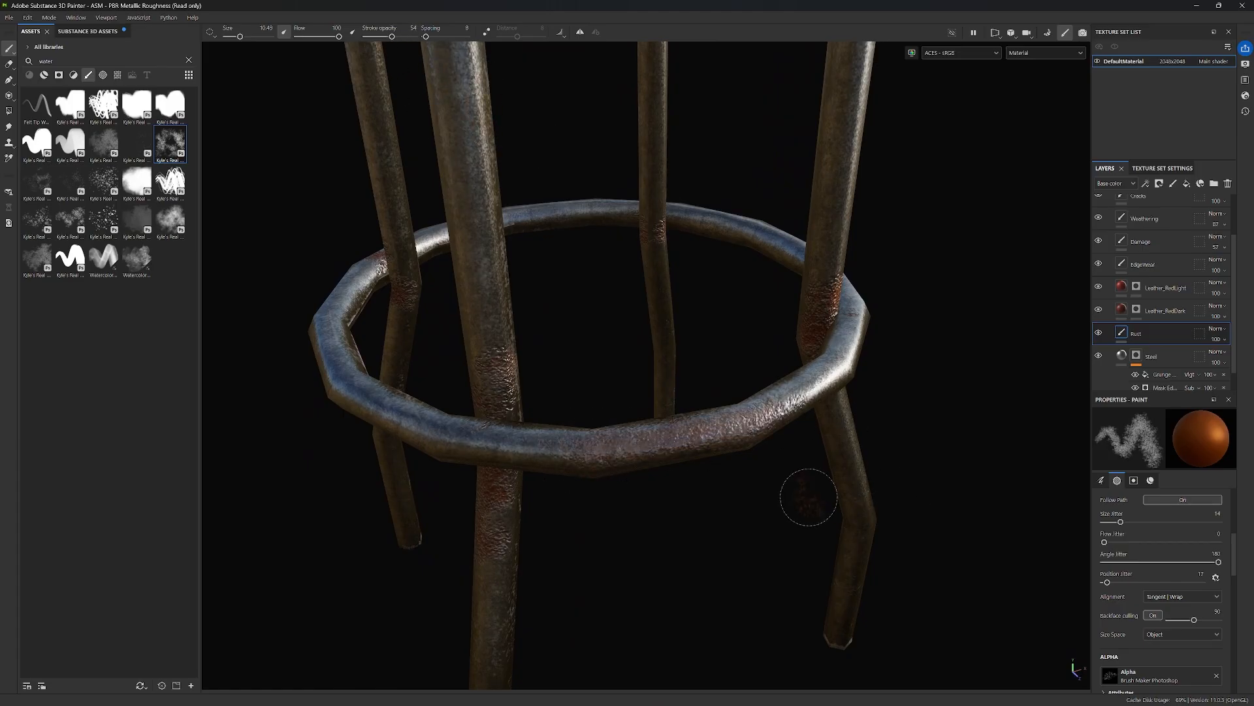
Add faint rust strokes to further sections of the footrest ring around the stool.
{"action": "scroll", "coordinate": [754, 479], "scroll_direction": "down", "scroll_amount": 3}
{"action": "mouse_move", "coordinate": [707, 443]}
{"action": "left_mouse_down", "text": "alt"}
{"action": "mouse_move", "coordinate": [797, 356]}
{"action": "mouse_move", "coordinate": [470, 354]}
{"action": "mouse_move", "coordinate": [439, 341]}
{"action": "left_mouse_up", "text": "alt"}
{"action": "middle_click_drag", "start_coordinate": [829, 414], "coordinate": [643, 414], "text": "alt"}
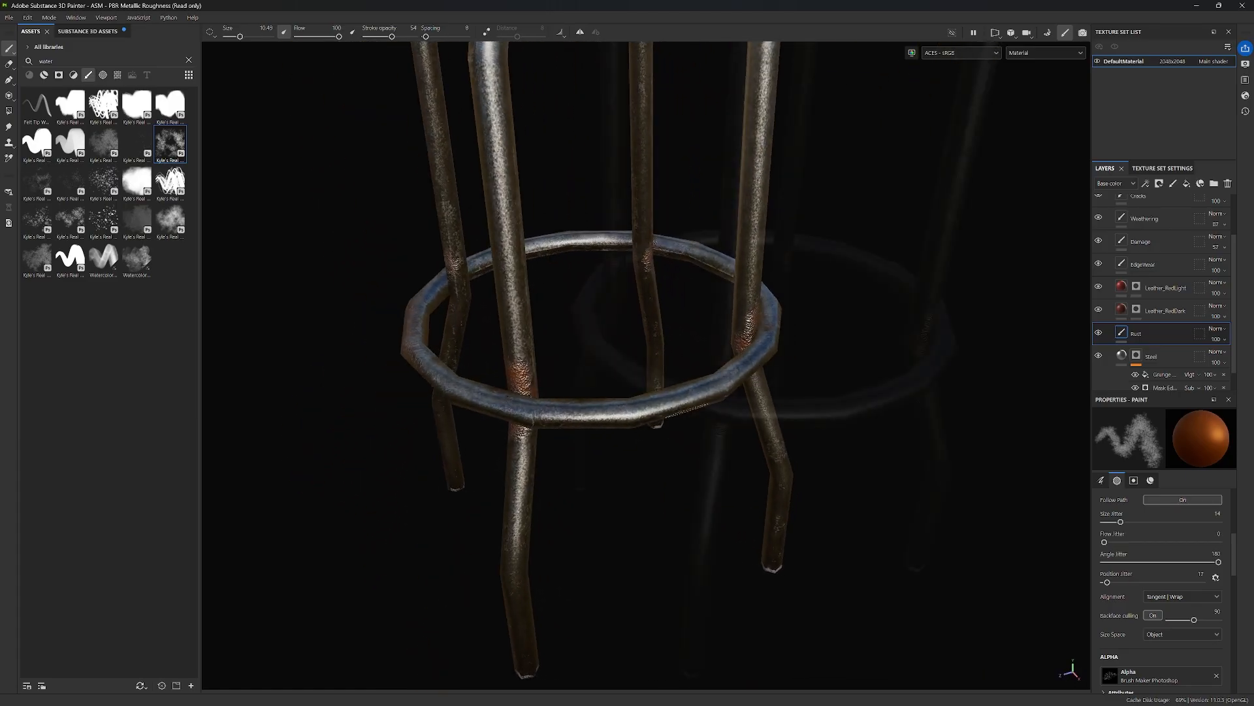
{"action": "left_click_drag", "start_coordinate": [614, 416], "coordinate": [499, 445], "text": "alt"}
{"action": "scroll", "coordinate": [635, 369], "scroll_direction": "up", "scroll_amount": 2}
{"action": "left_click_drag", "start_coordinate": [637, 374], "coordinate": [557, 428]}
{"action": "scroll", "coordinate": [644, 400], "scroll_direction": "down", "scroll_amount": 2}
{"action": "mouse_move", "coordinate": [645, 400]}
{"action": "left_mouse_down", "text": "alt"}
{"action": "mouse_move", "coordinate": [523, 444]}
{"action": "mouse_move", "coordinate": [470, 399]}
{"action": "left_mouse_up", "text": "alt"}
{"action": "scroll", "coordinate": [739, 444], "scroll_direction": "up", "scroll_amount": 3}
{"action": "left_click_drag", "start_coordinate": [741, 451], "coordinate": [824, 424]}
{"action": "scroll", "coordinate": [823, 473], "scroll_direction": "down", "scroll_amount": 3}
{"action": "left_click_drag", "start_coordinate": [784, 470], "coordinate": [725, 431], "text": "alt"}
{"action": "middle_click_drag", "start_coordinate": [700, 588], "coordinate": [712, 451], "text": "alt"}
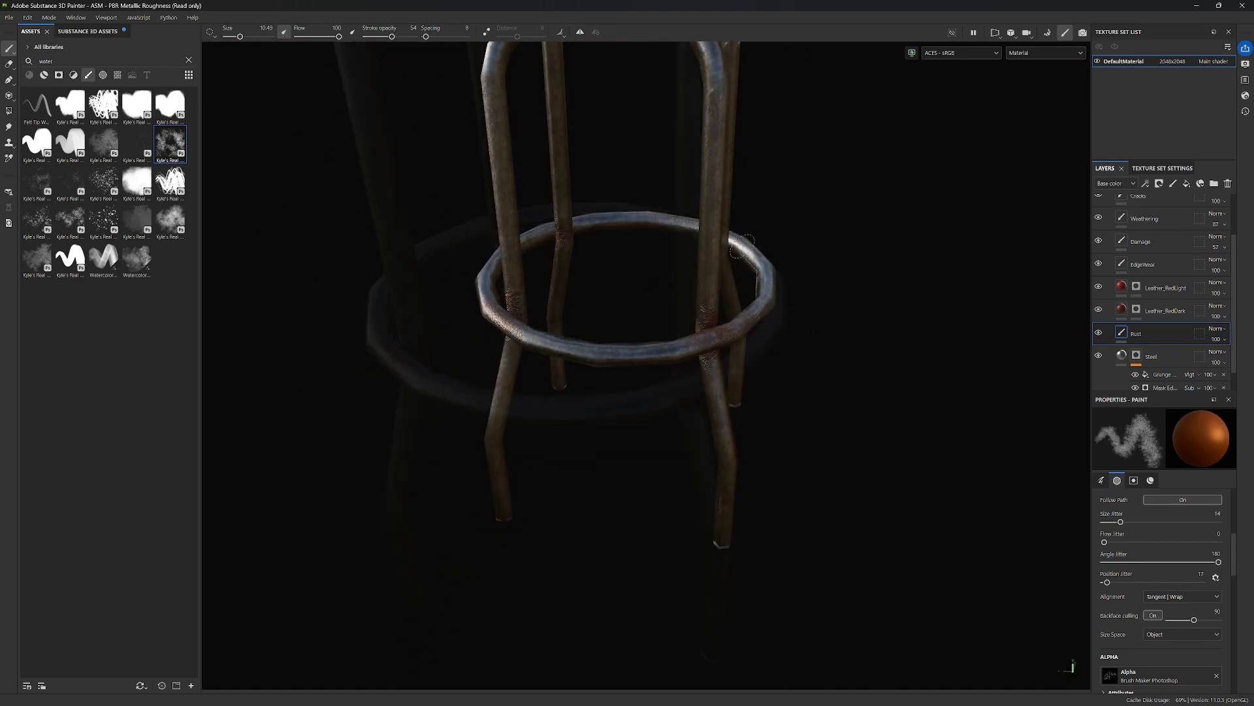
Lower the Rust layer's opacity so the rust on the frame looks subtler.
{"action": "scroll", "coordinate": [613, 278], "scroll_direction": "up", "scroll_amount": 2}
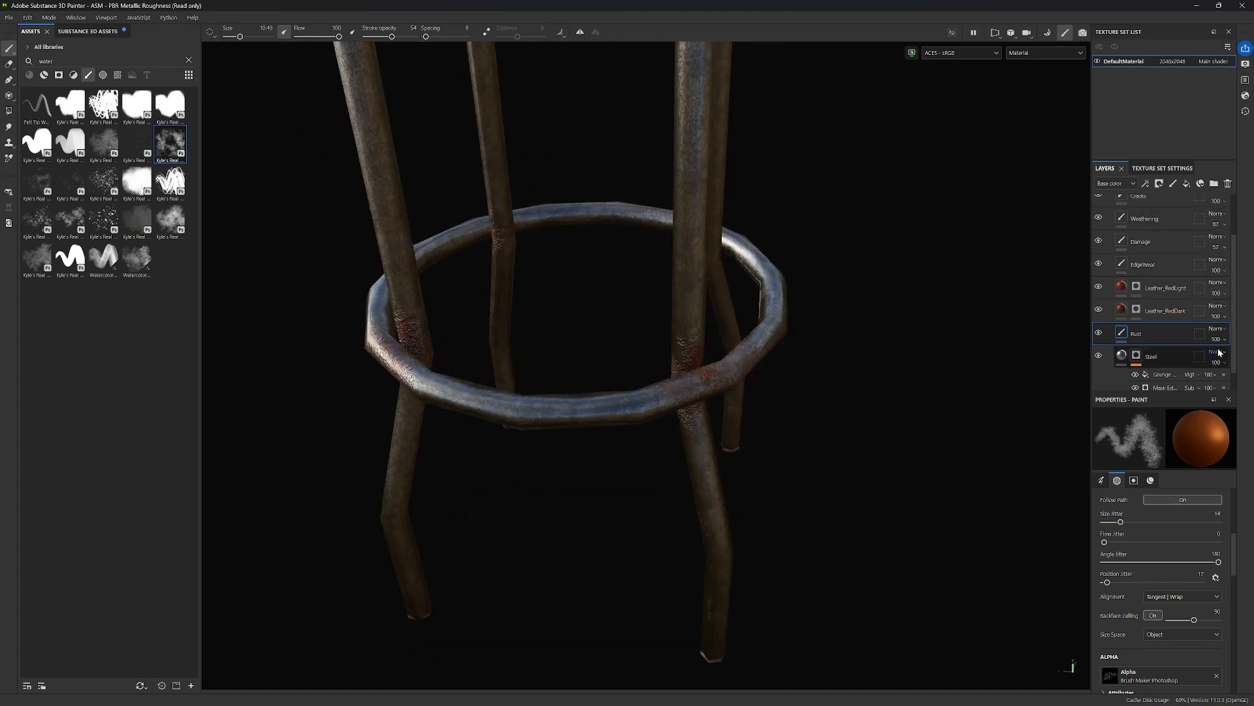
{"action": "left_click", "coordinate": [1223, 339]}
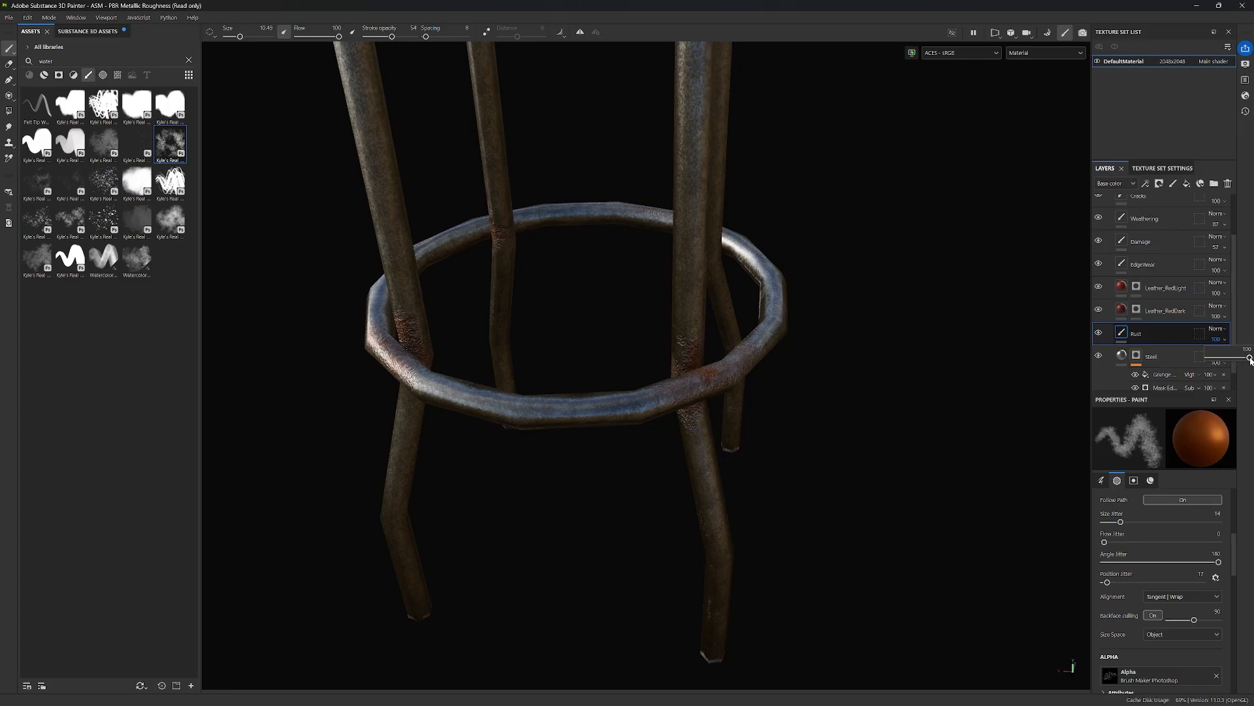
{"action": "left_click_drag", "start_coordinate": [1235, 366], "coordinate": [1238, 367]}
{"action": "middle_click_drag", "start_coordinate": [529, 390], "coordinate": [604, 391], "text": "alt"}
{"action": "left_click_drag", "start_coordinate": [603, 390], "coordinate": [760, 352], "text": "alt"}
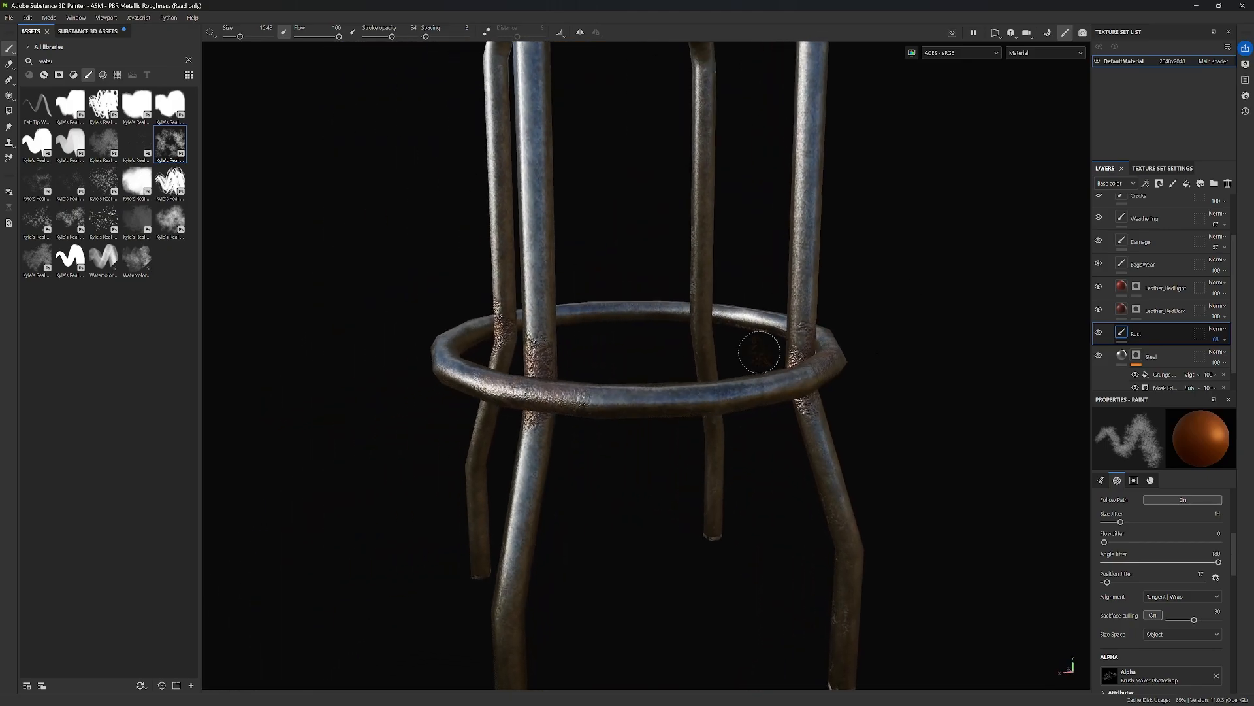
Reduce the brush size to suit the ridges of the steel band below the seat.
{"action": "mouse_move", "coordinate": [736, 221]}
{"action": "left_mouse_down", "text": "alt"}
{"action": "mouse_move", "coordinate": [751, 187]}
{"action": "mouse_move", "coordinate": [736, 350]}
{"action": "mouse_move", "coordinate": [617, 343]}
{"action": "left_mouse_up", "text": "alt"}
{"action": "middle_click_drag", "start_coordinate": [650, 233], "coordinate": [654, 270], "text": "alt"}
{"action": "scroll", "coordinate": [663, 274], "scroll_direction": "up", "scroll_amount": 5}
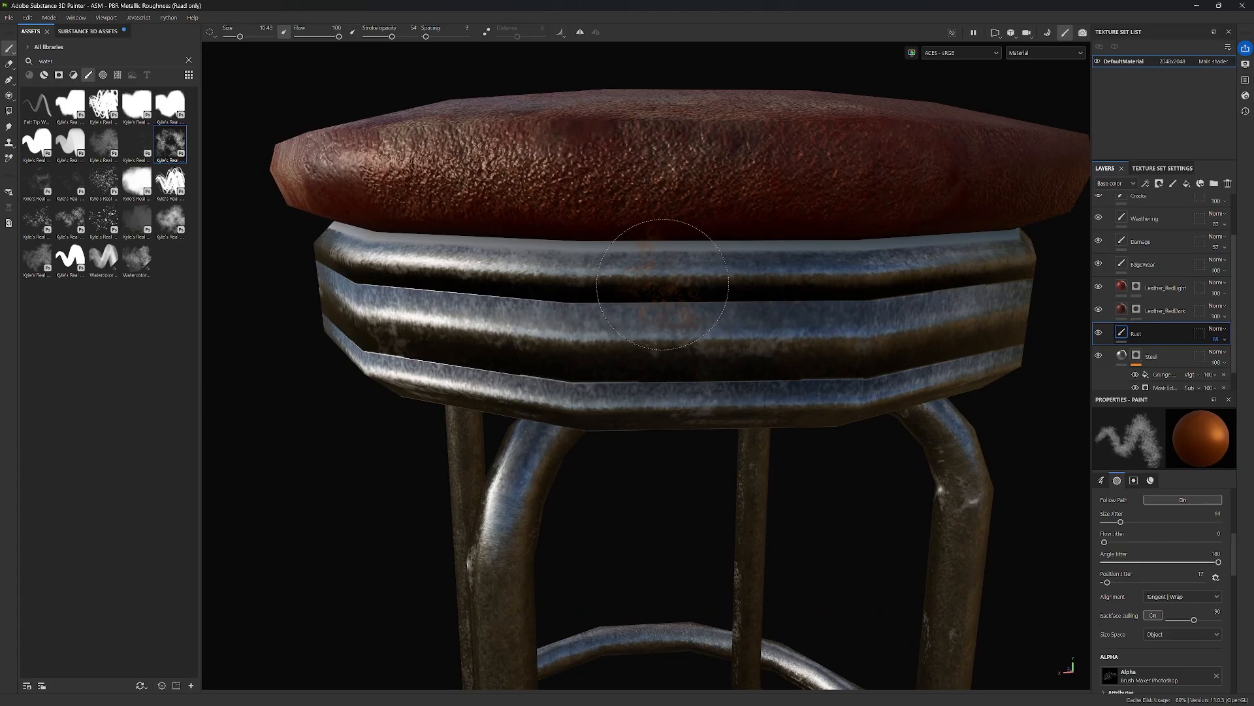
{"action": "key", "text": "bracketleft"}
{"action": "key", "text": "bracketleft"}
{"action": "key", "text": "bracketleft"}
{"action": "key", "text": "bracketleft"}
{"action": "key", "text": "bracketleft"}
{"action": "key", "text": "bracketleft"}
{"action": "key", "text": "bracketleft"}
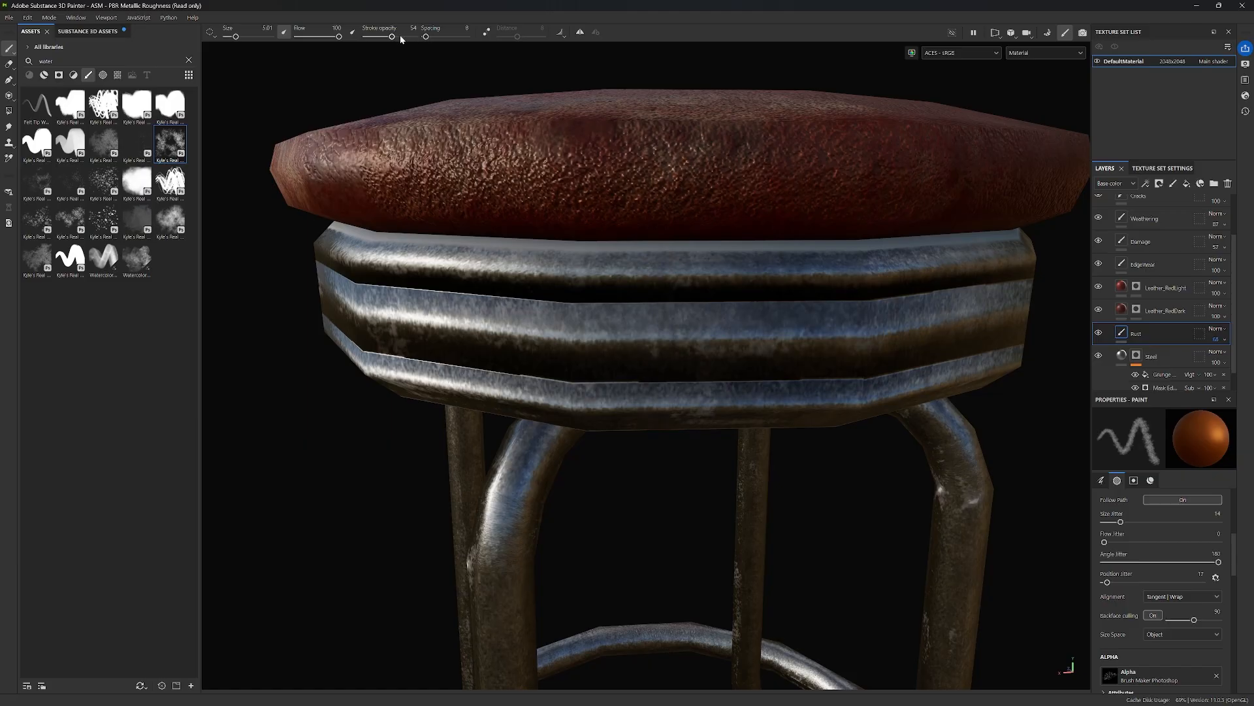
Set the stroke opacity to 52 and paint rust along the upper edge of the steel band under the leather.
{"action": "left_click_drag", "start_coordinate": [392, 37], "coordinate": [382, 38]}
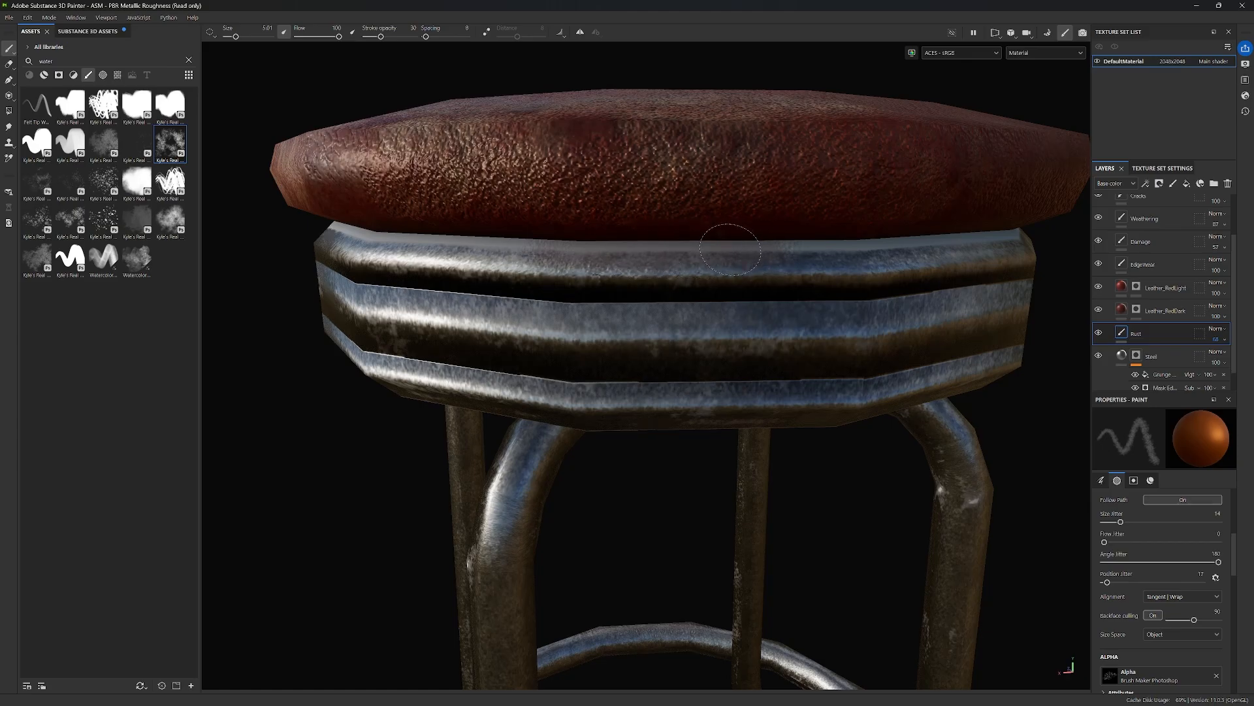
{"action": "left_click_drag", "start_coordinate": [384, 38], "coordinate": [390, 39]}
{"action": "mouse_move", "coordinate": [569, 243]}
{"action": "left_mouse_down"}
{"action": "mouse_move", "coordinate": [654, 253]}
{"action": "mouse_move", "coordinate": [758, 242]}
{"action": "mouse_move", "coordinate": [852, 292]}
{"action": "left_mouse_up"}
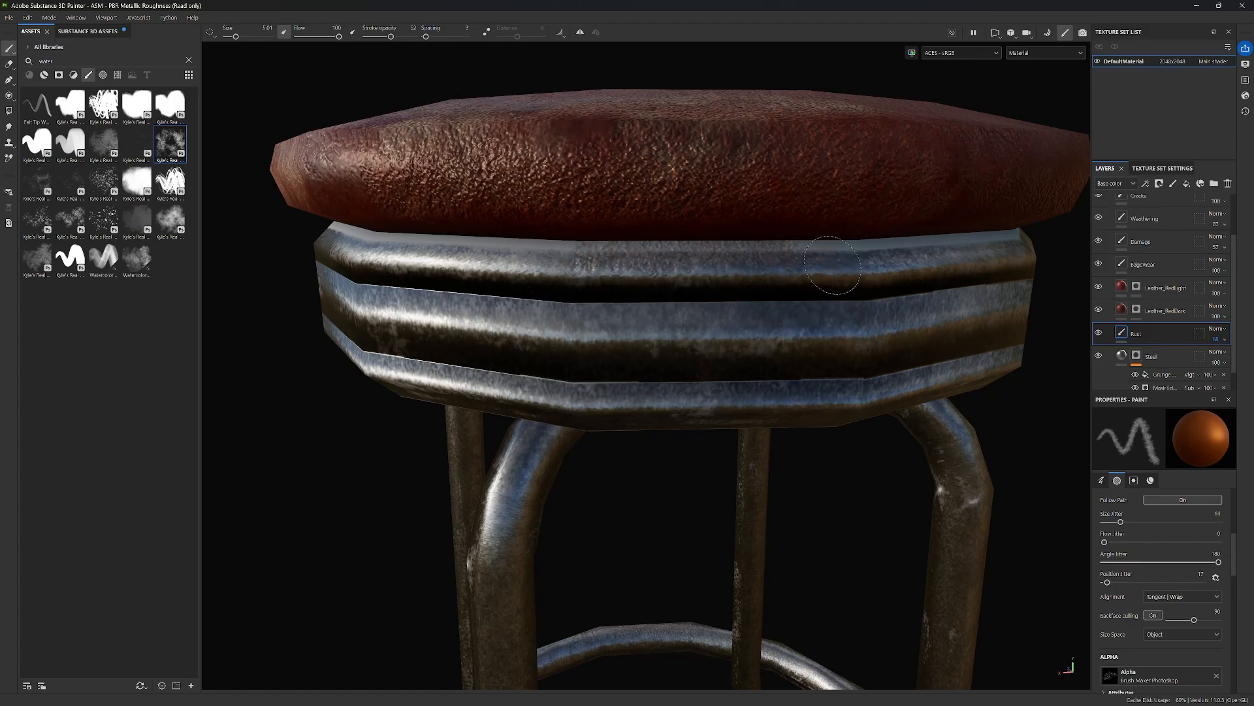
{"action": "mouse_move", "coordinate": [882, 235]}
{"action": "left_mouse_down", "text": "alt"}
{"action": "mouse_move", "coordinate": [800, 268]}
{"action": "mouse_move", "coordinate": [764, 268]}
{"action": "left_mouse_up", "text": "alt"}
{"action": "left_click_drag", "start_coordinate": [863, 287], "coordinate": [591, 266], "text": "alt"}
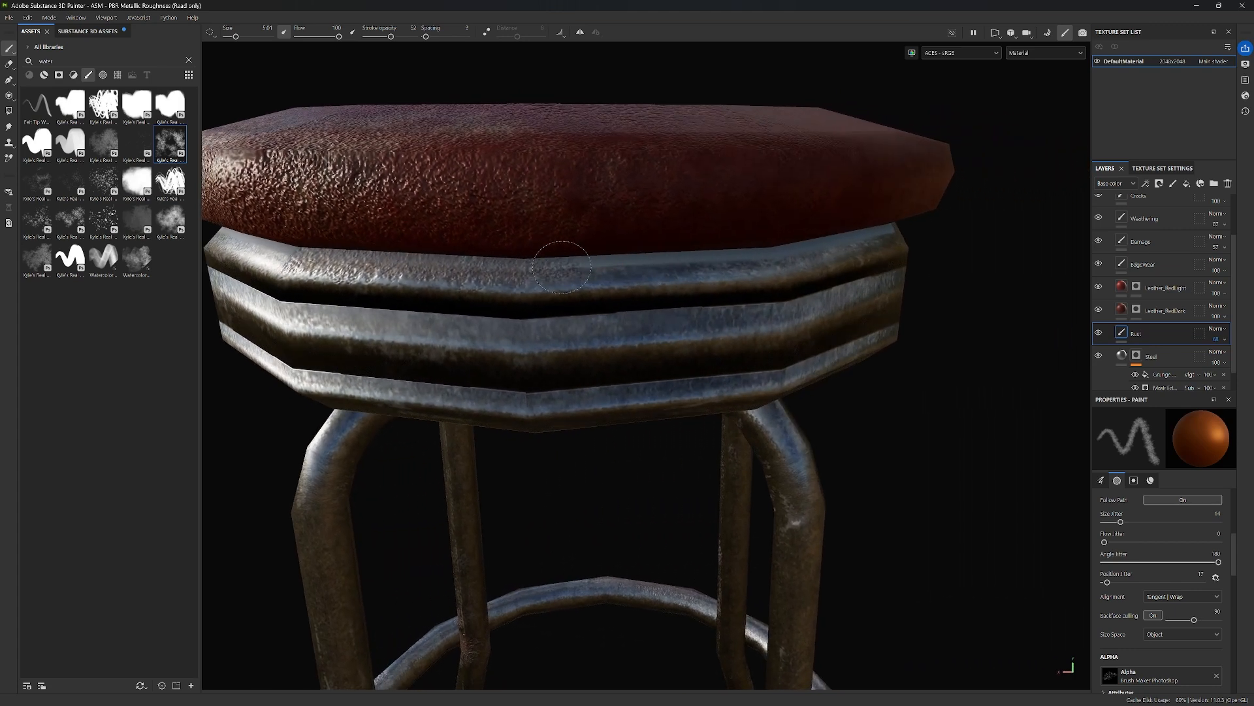
{"action": "left_click_drag", "start_coordinate": [618, 260], "coordinate": [560, 252], "text": "alt"}
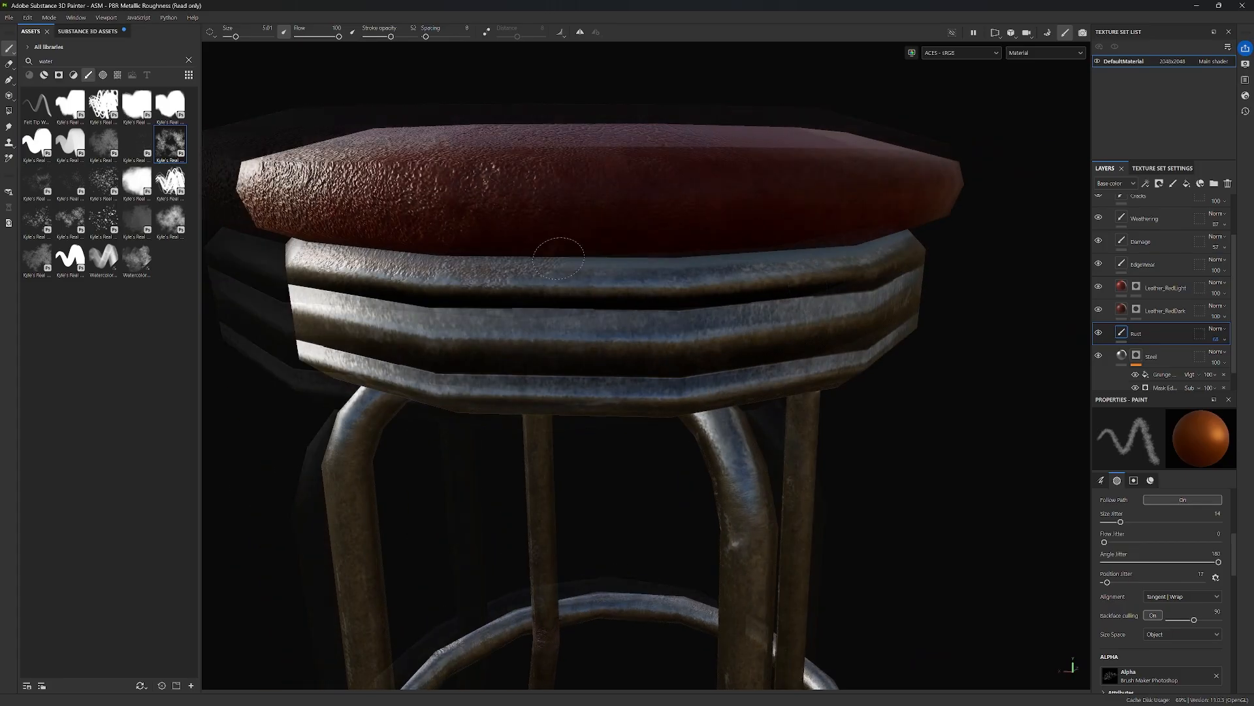
Continue the rust around the remaining sides of the band's upper edge, just below the cushion.
{"action": "scroll", "coordinate": [575, 256], "scroll_direction": "up", "scroll_amount": 2}
{"action": "left_click_drag", "start_coordinate": [836, 281], "coordinate": [541, 261], "text": "alt"}
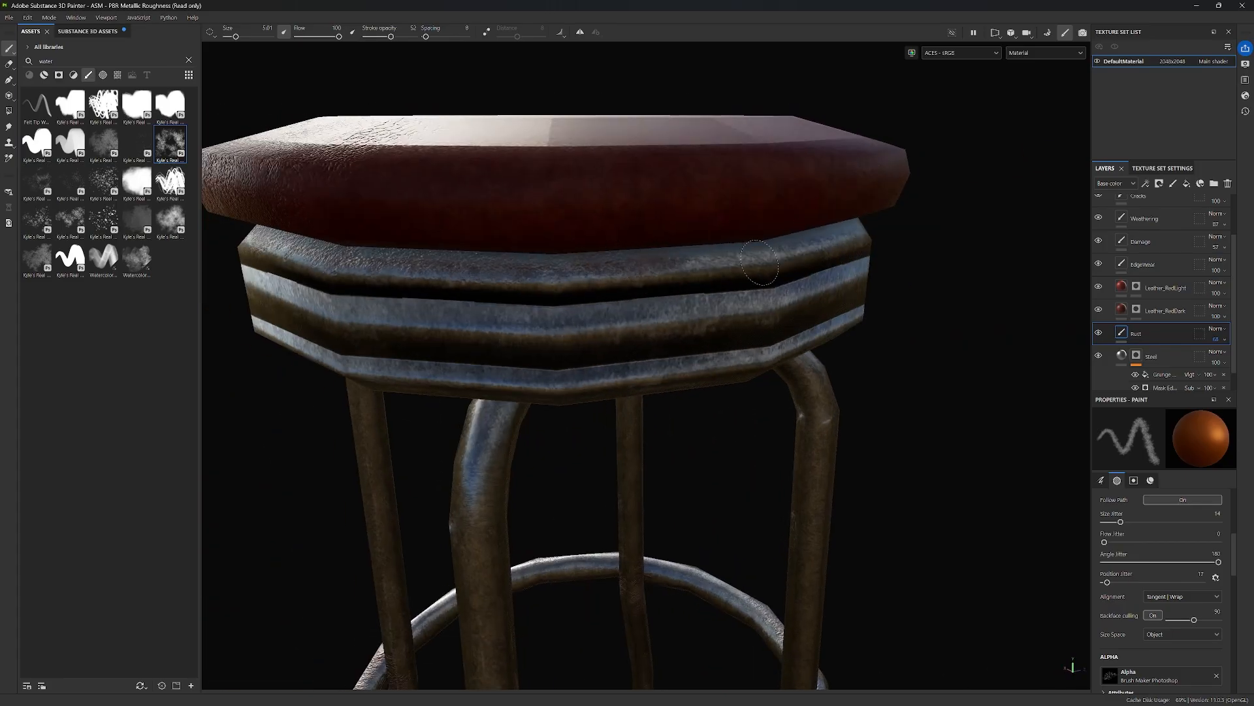
{"action": "left_click_drag", "start_coordinate": [760, 262], "coordinate": [521, 262], "text": "alt"}
{"action": "mouse_move", "coordinate": [675, 250]}
{"action": "left_mouse_down", "text": "alt"}
{"action": "mouse_move", "coordinate": [482, 246]}
{"action": "mouse_move", "coordinate": [427, 279]}
{"action": "mouse_move", "coordinate": [389, 262]}
{"action": "left_mouse_up", "text": "alt"}
{"action": "mouse_move", "coordinate": [493, 260]}
{"action": "left_mouse_down", "text": "alt"}
{"action": "mouse_move", "coordinate": [524, 256]}
{"action": "mouse_move", "coordinate": [481, 258]}
{"action": "left_mouse_up", "text": "alt"}
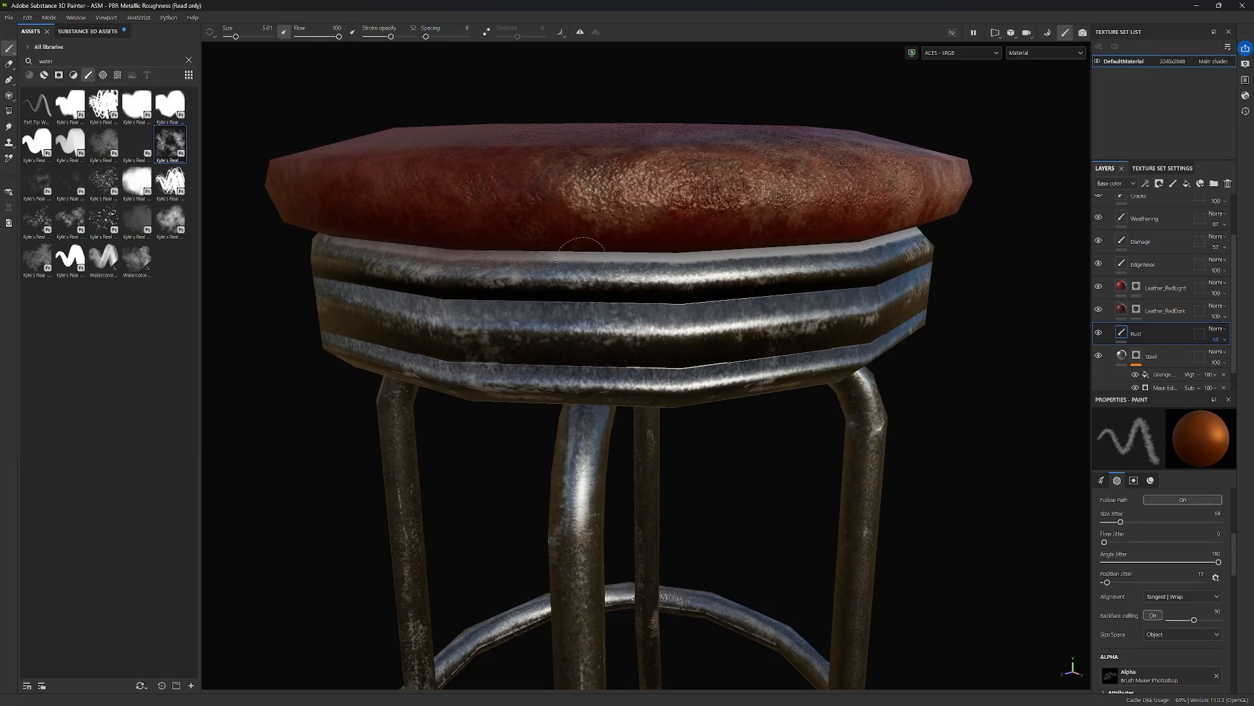
{"action": "left_click_drag", "start_coordinate": [570, 257], "coordinate": [478, 238], "text": "alt"}
{"action": "left_click_drag", "start_coordinate": [563, 240], "coordinate": [498, 235], "text": "alt"}
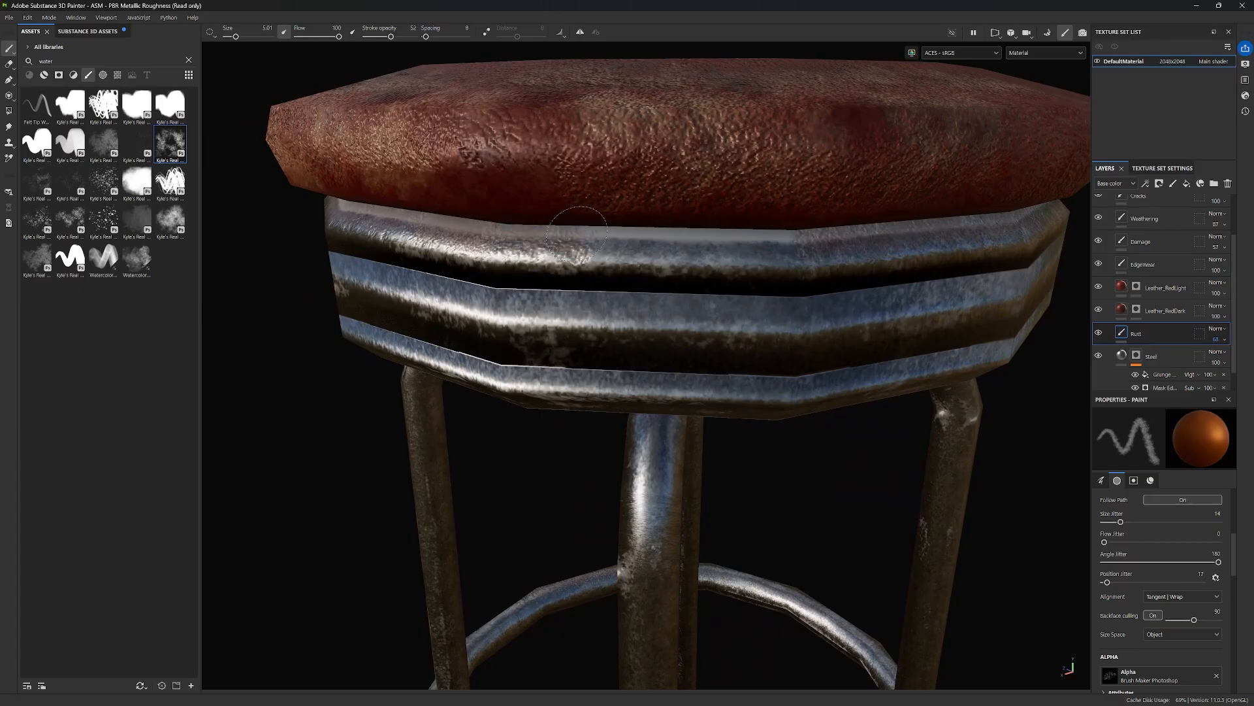
Paint rust along the lowest rim of the steel band, working from beneath the seat.
{"action": "scroll", "coordinate": [806, 221], "scroll_direction": "down", "scroll_amount": 5}
{"action": "middle_click_drag", "start_coordinate": [773, 312], "coordinate": [703, 338], "text": "alt"}
{"action": "left_click_drag", "start_coordinate": [704, 337], "coordinate": [732, 187], "text": "alt"}
{"action": "scroll", "coordinate": [629, 344], "scroll_direction": "up", "scroll_amount": 3}
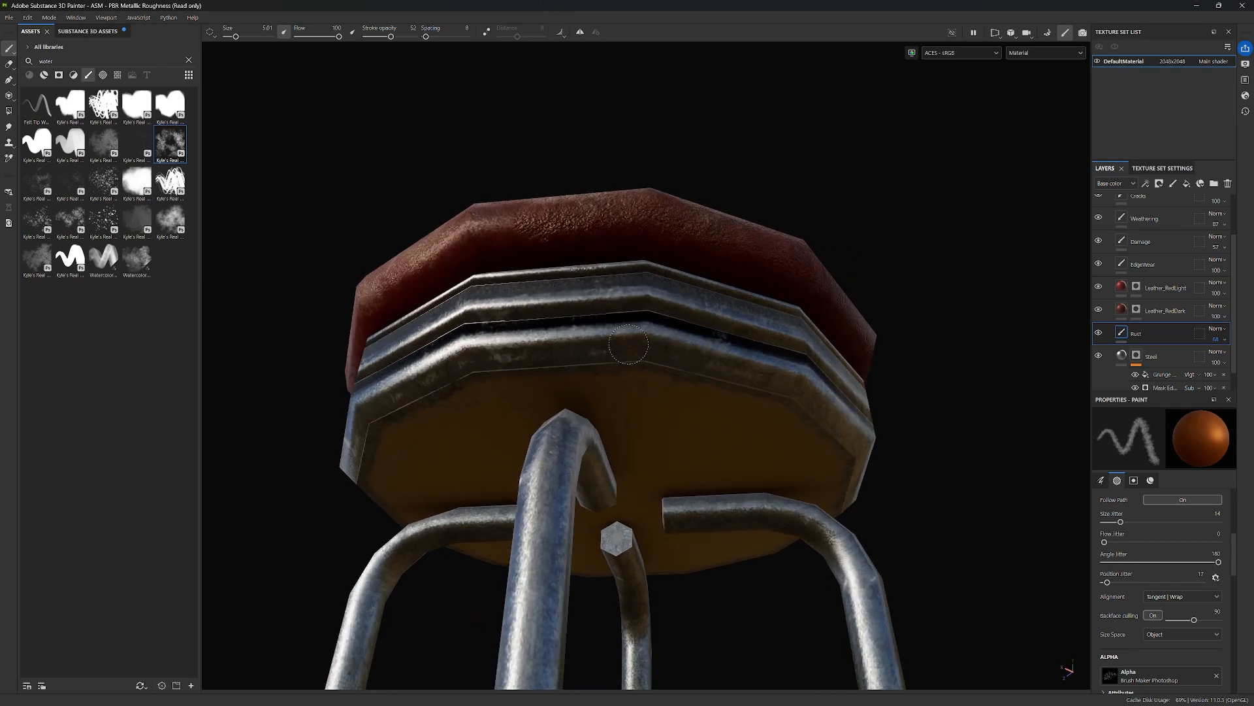
{"action": "scroll", "coordinate": [633, 406], "scroll_direction": "down", "scroll_amount": 3}
{"action": "mouse_move", "coordinate": [633, 407]}
{"action": "left_mouse_down", "text": "alt"}
{"action": "mouse_move", "coordinate": [616, 357]}
{"action": "mouse_move", "coordinate": [414, 354]}
{"action": "mouse_move", "coordinate": [556, 364]}
{"action": "mouse_move", "coordinate": [588, 418]}
{"action": "mouse_move", "coordinate": [652, 412]}
{"action": "mouse_move", "coordinate": [647, 392]}
{"action": "left_mouse_up", "text": "alt"}
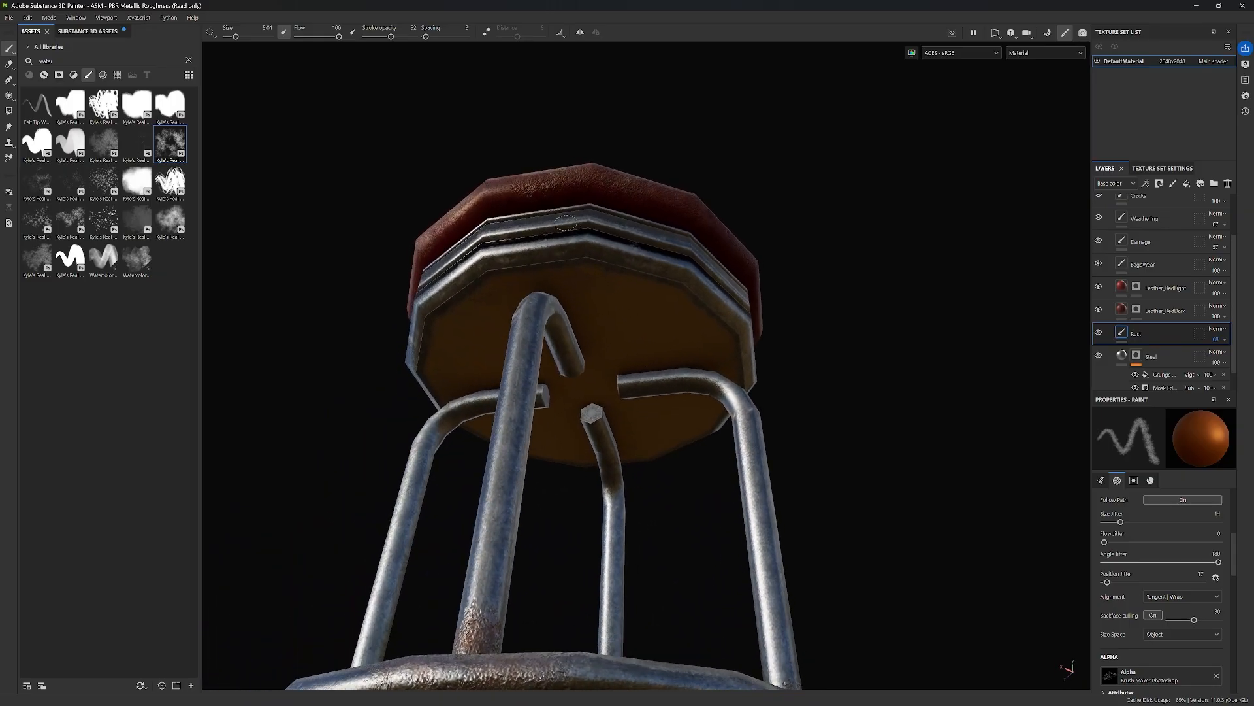
{"action": "scroll", "coordinate": [566, 222], "scroll_direction": "up", "scroll_amount": 5}
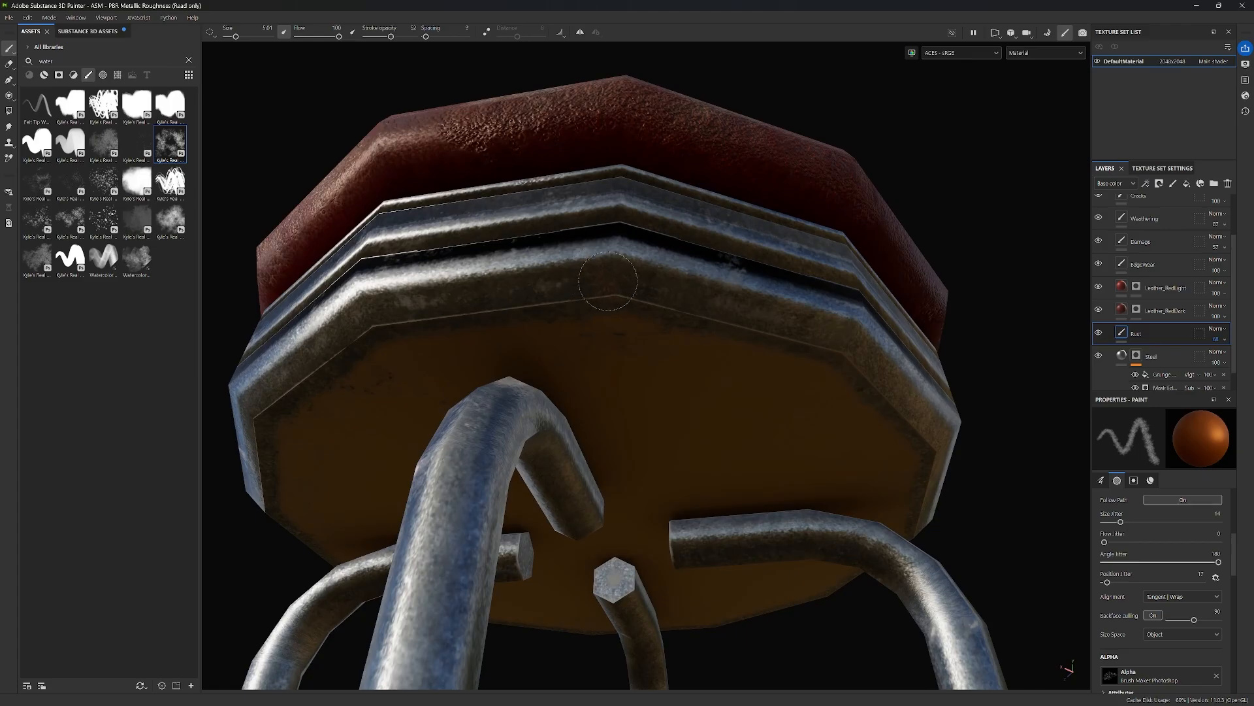
{"action": "mouse_move", "coordinate": [571, 289]}
{"action": "left_mouse_down"}
{"action": "mouse_move", "coordinate": [481, 313]}
{"action": "mouse_move", "coordinate": [644, 312]}
{"action": "mouse_move", "coordinate": [493, 317]}
{"action": "mouse_move", "coordinate": [426, 303]}
{"action": "left_mouse_up"}
{"action": "mouse_move", "coordinate": [484, 347]}
{"action": "left_mouse_down"}
{"action": "mouse_move", "coordinate": [526, 315]}
{"action": "mouse_move", "coordinate": [357, 312]}
{"action": "mouse_move", "coordinate": [463, 337]}
{"action": "mouse_move", "coordinate": [258, 369]}
{"action": "left_mouse_up"}
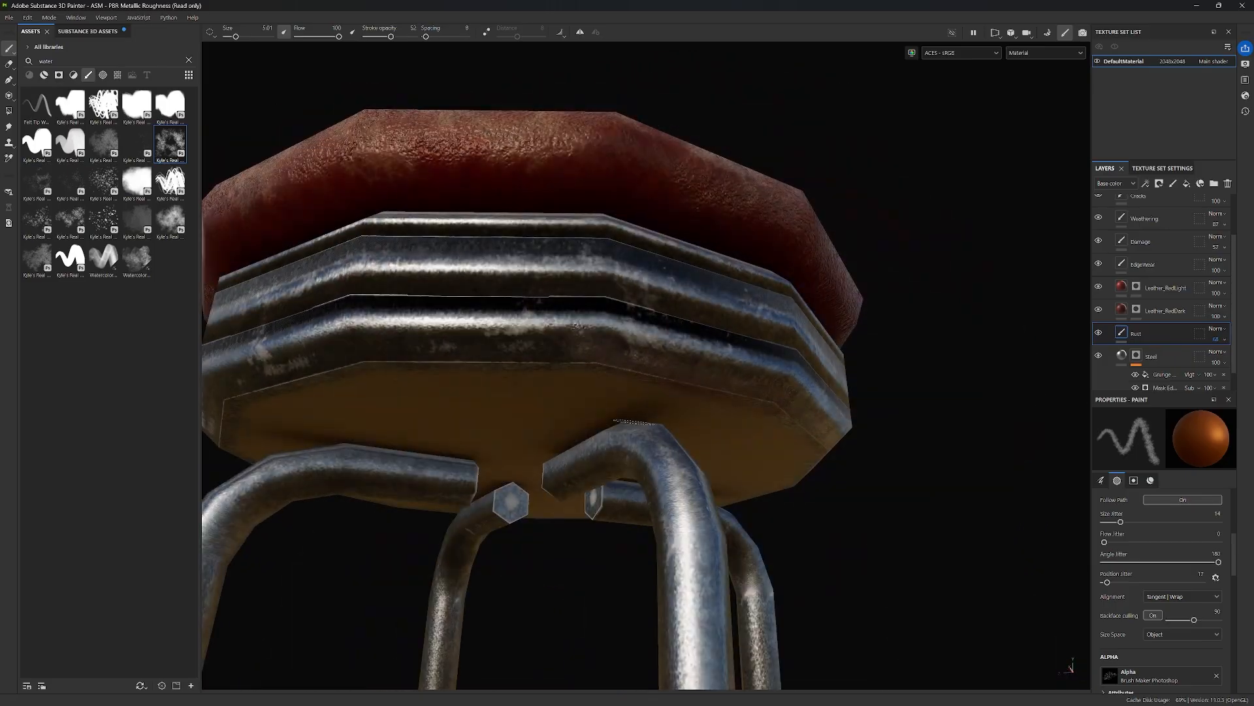
Paint rust around the underside of the seat where the base panel meets the steel rim.
{"action": "left_click_drag", "start_coordinate": [578, 402], "coordinate": [598, 321], "text": "alt"}
{"action": "mouse_move", "coordinate": [418, 260]}
{"action": "left_mouse_down"}
{"action": "mouse_move", "coordinate": [548, 333]}
{"action": "mouse_move", "coordinate": [448, 316]}
{"action": "mouse_move", "coordinate": [532, 270]}
{"action": "mouse_move", "coordinate": [679, 272]}
{"action": "left_mouse_up"}
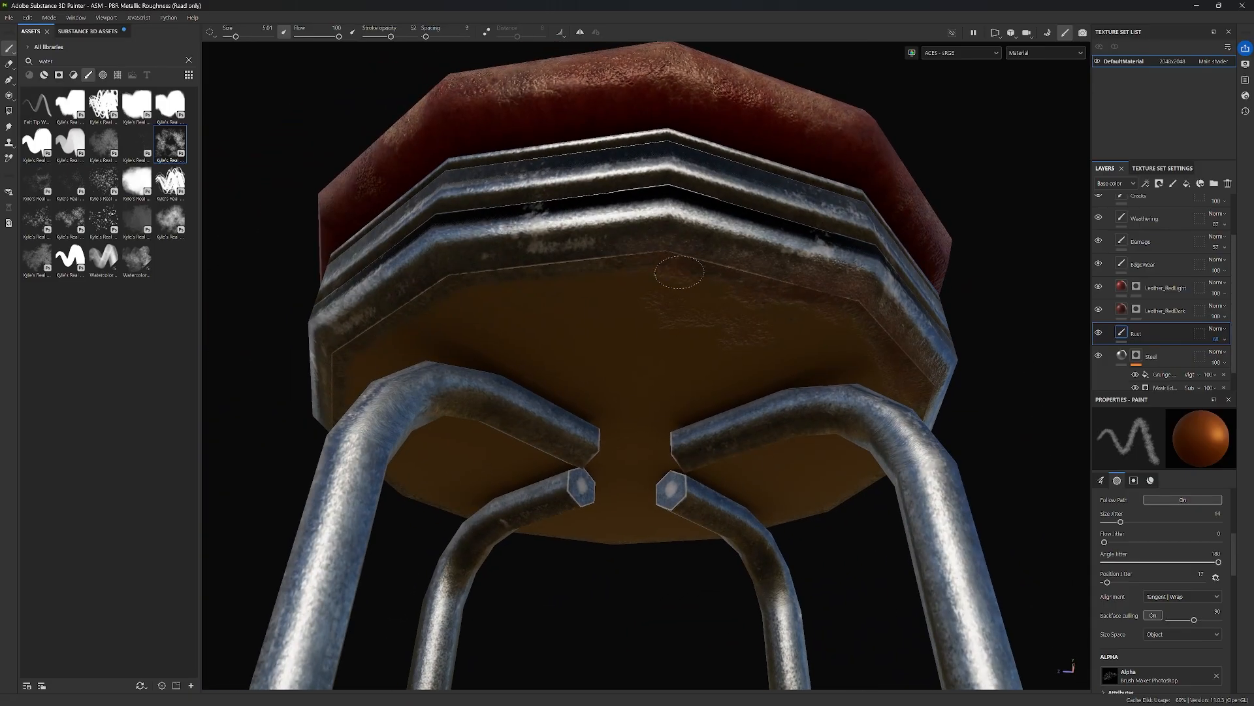
{"action": "mouse_move", "coordinate": [575, 330]}
{"action": "left_mouse_down", "text": "alt"}
{"action": "mouse_move", "coordinate": [652, 234]}
{"action": "mouse_move", "coordinate": [672, 270]}
{"action": "mouse_move", "coordinate": [604, 240]}
{"action": "mouse_move", "coordinate": [636, 244]}
{"action": "mouse_move", "coordinate": [571, 229]}
{"action": "mouse_move", "coordinate": [649, 246]}
{"action": "mouse_move", "coordinate": [549, 210]}
{"action": "mouse_move", "coordinate": [749, 248]}
{"action": "mouse_move", "coordinate": [623, 204]}
{"action": "left_mouse_up", "text": "alt"}
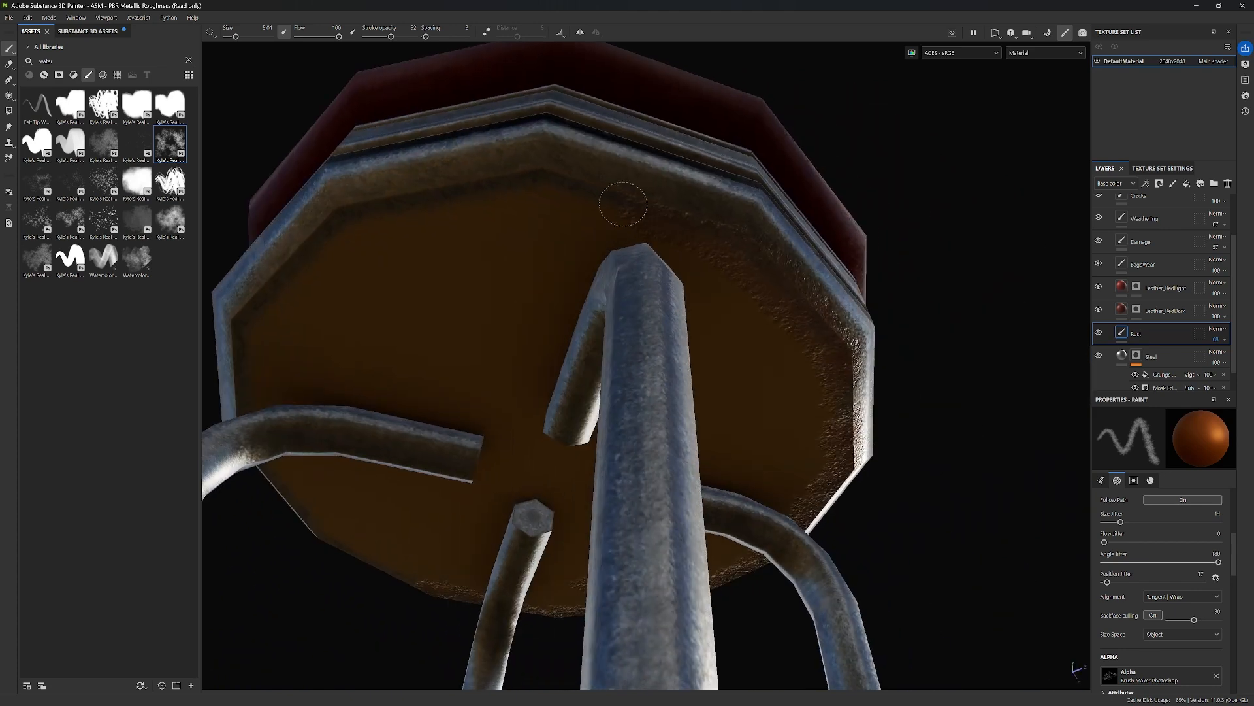
{"action": "left_click_drag", "start_coordinate": [486, 185], "coordinate": [713, 228], "text": "alt"}
{"action": "mouse_move", "coordinate": [403, 188]}
{"action": "left_mouse_down", "text": "alt"}
{"action": "mouse_move", "coordinate": [622, 224]}
{"action": "mouse_move", "coordinate": [816, 225]}
{"action": "left_mouse_up", "text": "alt"}
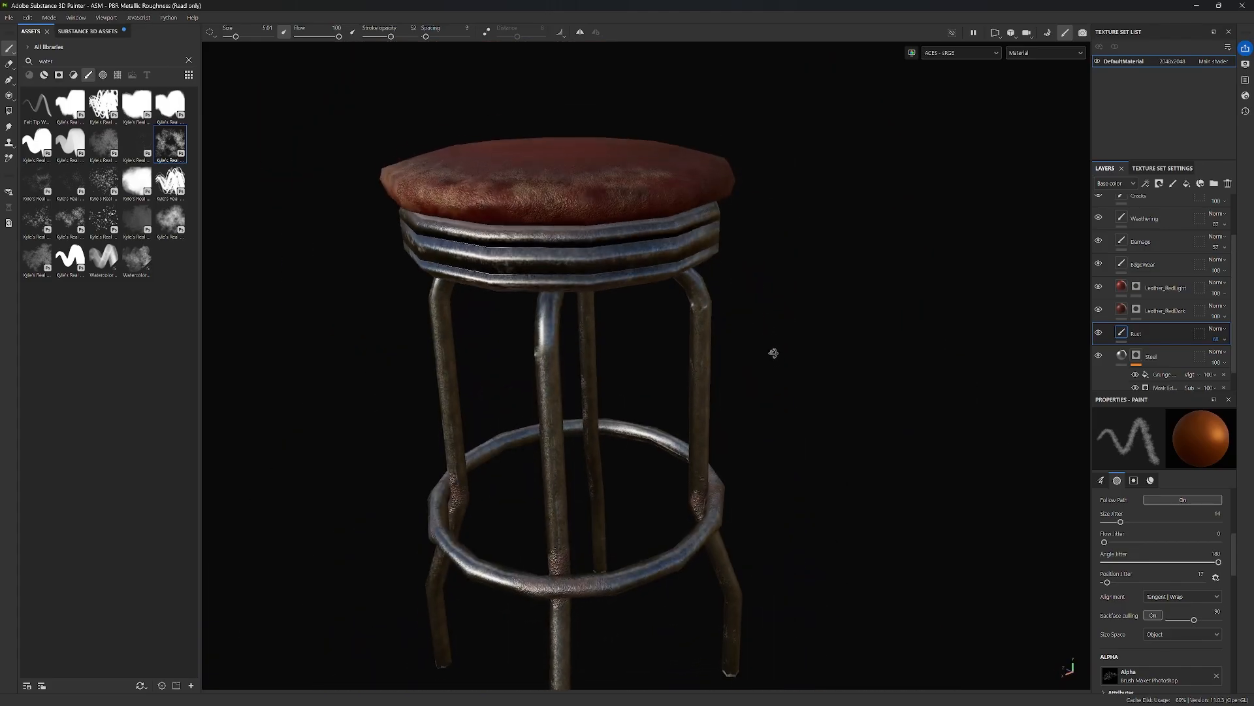
Paint rust streaks along the first legs between the seat and the footrest ring.
{"action": "mouse_move", "coordinate": [776, 350]}
{"action": "left_mouse_down", "text": "alt"}
{"action": "mouse_move", "coordinate": [759, 364]}
{"action": "mouse_move", "coordinate": [678, 353]}
{"action": "mouse_move", "coordinate": [700, 352]}
{"action": "mouse_move", "coordinate": [644, 331]}
{"action": "mouse_move", "coordinate": [564, 347]}
{"action": "mouse_move", "coordinate": [554, 418]}
{"action": "left_mouse_up", "text": "alt"}
{"action": "scroll", "coordinate": [565, 348], "scroll_direction": "up", "scroll_amount": 3}
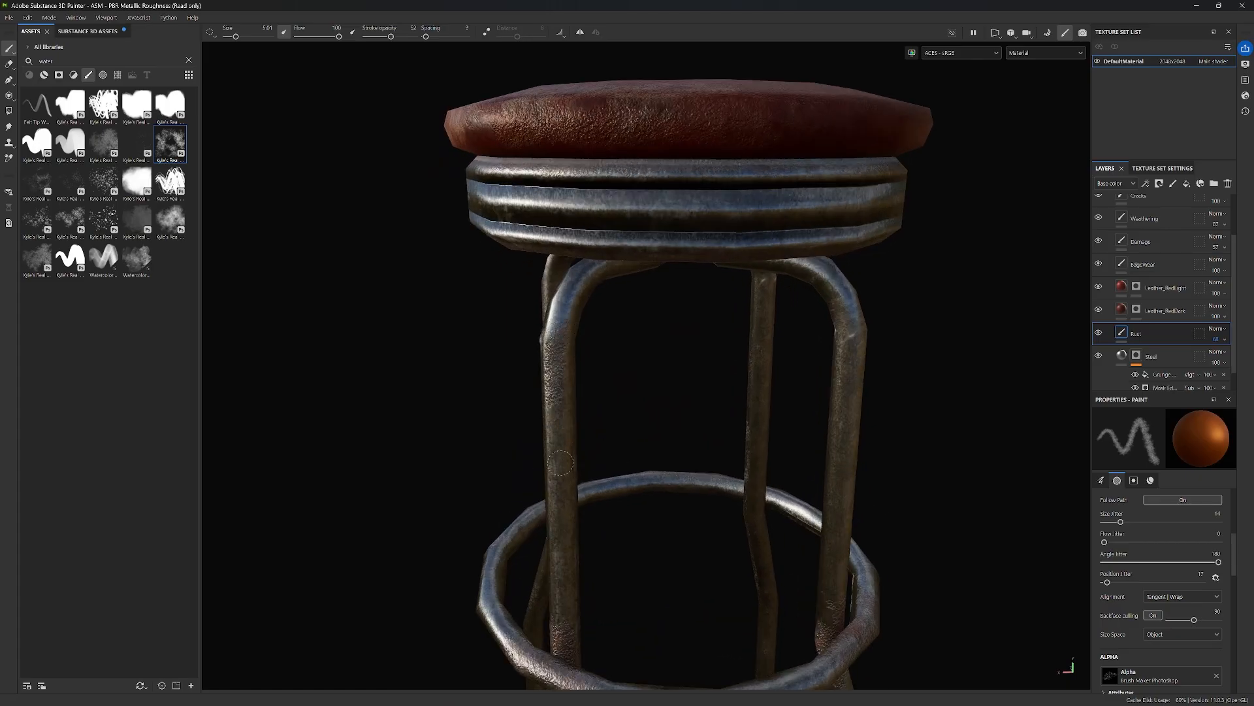
{"action": "scroll", "coordinate": [672, 537], "scroll_direction": "down", "scroll_amount": 3}
{"action": "middle_click_drag", "start_coordinate": [627, 560], "coordinate": [754, 384], "text": "alt"}
{"action": "left_click_drag", "start_coordinate": [754, 384], "coordinate": [908, 385], "text": "alt"}
{"action": "scroll", "coordinate": [908, 385], "scroll_direction": "down", "scroll_amount": 2}
{"action": "mouse_move", "coordinate": [908, 386]}
{"action": "middle_mouse_down", "text": "alt"}
{"action": "mouse_move", "coordinate": [918, 275]}
{"action": "mouse_move", "coordinate": [914, 431]}
{"action": "middle_mouse_up", "text": "alt"}
{"action": "mouse_move", "coordinate": [967, 392]}
{"action": "left_mouse_down", "text": "alt"}
{"action": "mouse_move", "coordinate": [751, 399]}
{"action": "mouse_move", "coordinate": [692, 340]}
{"action": "left_mouse_up", "text": "alt"}
{"action": "scroll", "coordinate": [855, 389], "scroll_direction": "up", "scroll_amount": 2}
{"action": "middle_click_drag", "start_coordinate": [879, 385], "coordinate": [711, 353], "text": "alt"}
{"action": "left_click_drag", "start_coordinate": [711, 353], "coordinate": [673, 358], "text": "alt"}
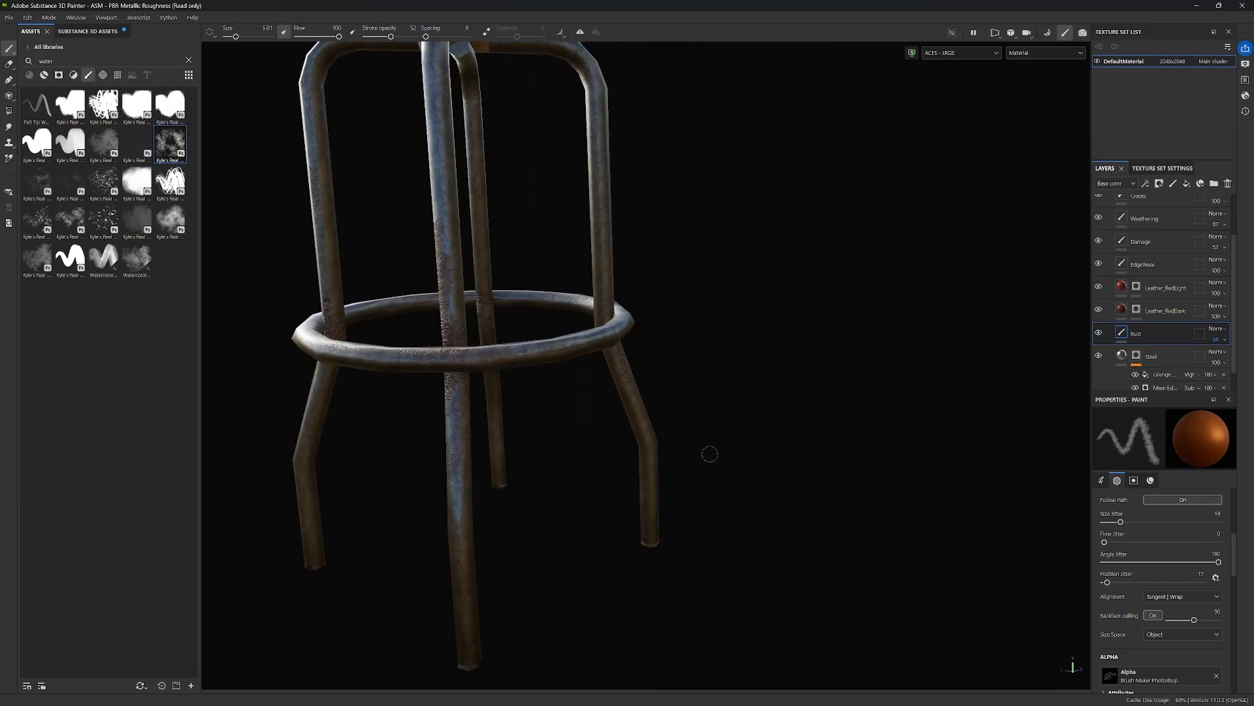
Extend the rust streaks up the other legs above the footrest ring.
{"action": "middle_click_drag", "start_coordinate": [710, 453], "coordinate": [532, 407], "text": "alt"}
{"action": "left_click_drag", "start_coordinate": [532, 406], "coordinate": [385, 474], "text": "alt"}
{"action": "middle_click_drag", "start_coordinate": [451, 85], "coordinate": [622, 320], "text": "alt"}
{"action": "left_click_drag", "start_coordinate": [621, 319], "coordinate": [405, 319], "text": "alt"}
{"action": "middle_click_drag", "start_coordinate": [405, 320], "coordinate": [804, 319], "text": "alt"}
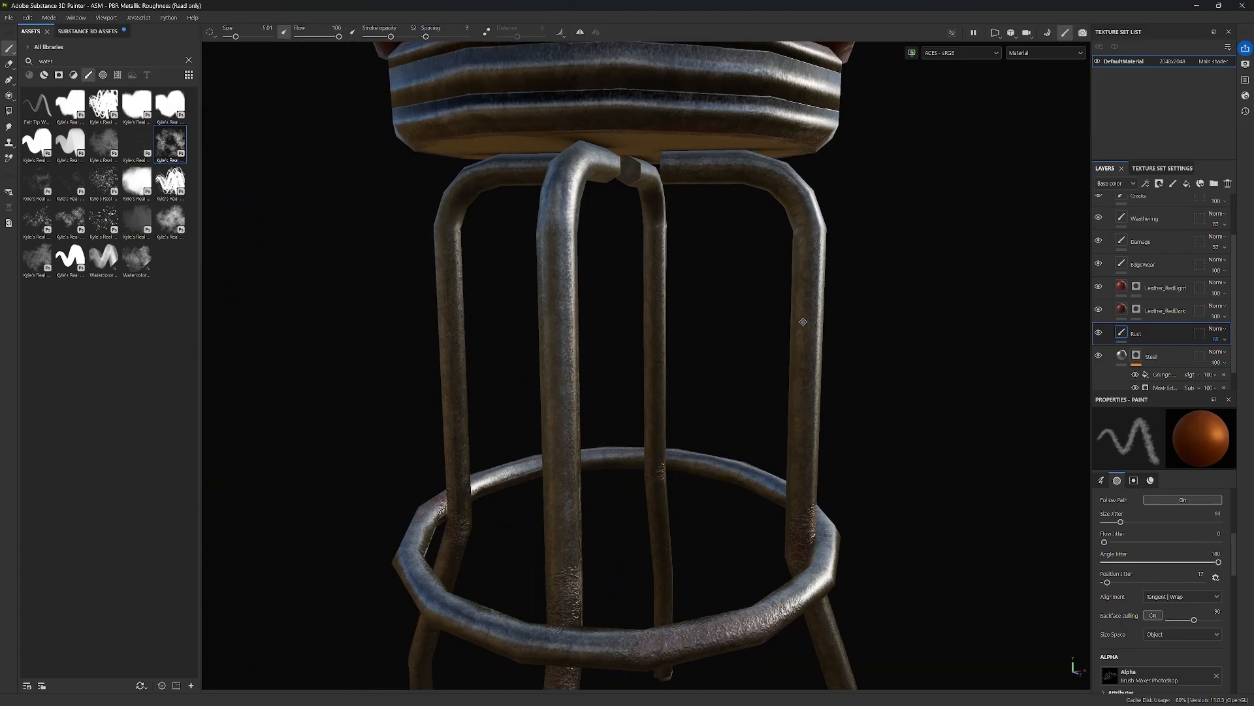
{"action": "left_click_drag", "start_coordinate": [803, 320], "coordinate": [728, 337], "text": "alt"}
{"action": "scroll", "coordinate": [727, 337], "scroll_direction": "down", "scroll_amount": 2}
{"action": "mouse_move", "coordinate": [352, 285]}
{"action": "left_mouse_down"}
{"action": "mouse_move", "coordinate": [376, 196]}
{"action": "mouse_move", "coordinate": [501, 272]}
{"action": "mouse_move", "coordinate": [635, 311]}
{"action": "left_mouse_up"}
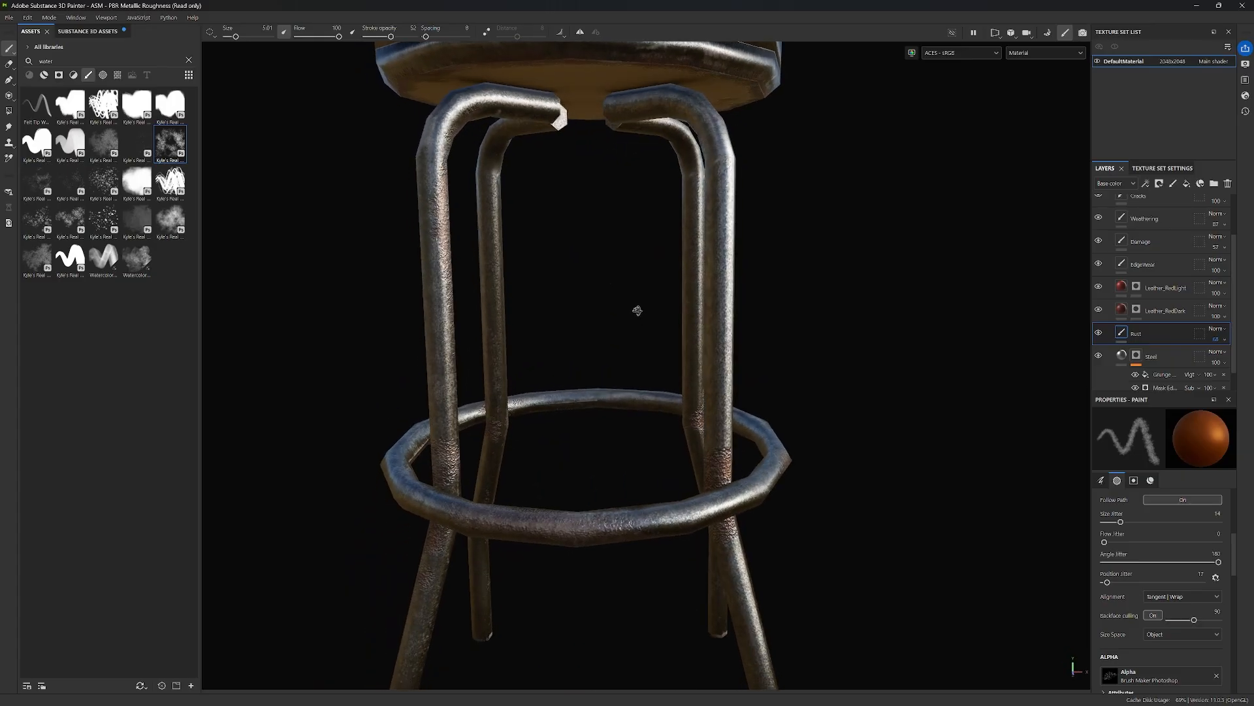
Add rust to the first lower leg sections beneath the footrest ring.
{"action": "left_click_drag", "start_coordinate": [822, 296], "coordinate": [418, 366], "text": "alt"}
{"action": "middle_click_drag", "start_coordinate": [418, 366], "coordinate": [547, 249], "text": "alt"}
{"action": "left_click_drag", "start_coordinate": [575, 404], "coordinate": [793, 331], "text": "alt"}
{"action": "key", "text": "f"}
{"action": "middle_click_drag", "start_coordinate": [792, 330], "coordinate": [812, 170], "text": "alt"}
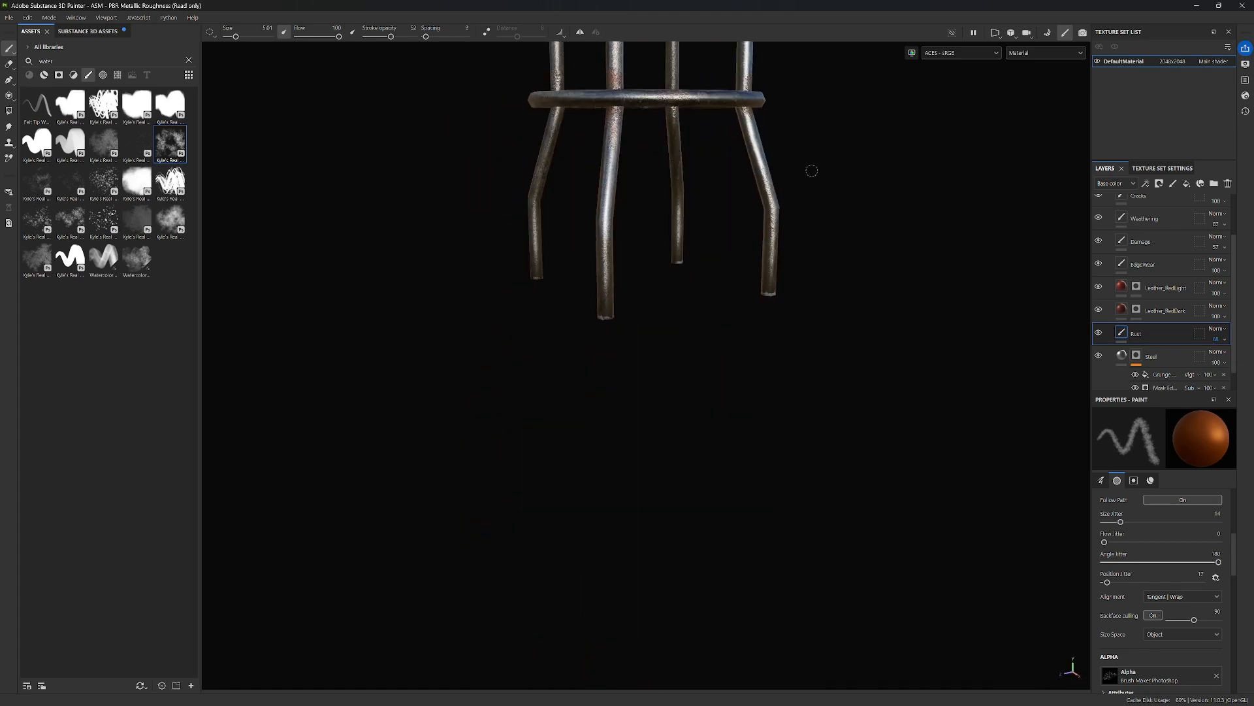
{"action": "scroll", "coordinate": [775, 302], "scroll_direction": "up", "scroll_amount": 5}
{"action": "left_click_drag", "start_coordinate": [787, 331], "coordinate": [773, 320]}
{"action": "scroll", "coordinate": [777, 321], "scroll_direction": "down", "scroll_amount": 2}
{"action": "mouse_move", "coordinate": [574, 319]}
{"action": "left_mouse_down", "text": "alt"}
{"action": "mouse_move", "coordinate": [748, 314]}
{"action": "mouse_move", "coordinate": [753, 284]}
{"action": "left_mouse_up", "text": "alt"}
{"action": "scroll", "coordinate": [750, 299], "scroll_direction": "up", "scroll_amount": 2}
{"action": "scroll", "coordinate": [754, 283], "scroll_direction": "down", "scroll_amount": 2}
Paint rust on the remaining lower legs and feet, then check the whole stool.
{"action": "mouse_move", "coordinate": [616, 280]}
{"action": "left_mouse_down", "text": "alt"}
{"action": "mouse_move", "coordinate": [683, 359]}
{"action": "mouse_move", "coordinate": [718, 355]}
{"action": "left_mouse_up", "text": "alt"}
{"action": "scroll", "coordinate": [581, 341], "scroll_direction": "up", "scroll_amount": 3}
{"action": "mouse_move", "coordinate": [605, 345]}
{"action": "left_mouse_down"}
{"action": "mouse_move", "coordinate": [571, 336]}
{"action": "mouse_move", "coordinate": [719, 335]}
{"action": "left_mouse_up"}
{"action": "scroll", "coordinate": [572, 335], "scroll_direction": "down", "scroll_amount": 3}
{"action": "scroll", "coordinate": [578, 385], "scroll_direction": "up", "scroll_amount": 3}
{"action": "left_click_drag", "start_coordinate": [577, 398], "coordinate": [568, 392]}
{"action": "scroll", "coordinate": [575, 396], "scroll_direction": "down", "scroll_amount": 3}
{"action": "mouse_move", "coordinate": [646, 398]}
{"action": "left_mouse_down", "text": "alt"}
{"action": "mouse_move", "coordinate": [694, 353]}
{"action": "mouse_move", "coordinate": [635, 331]}
{"action": "mouse_move", "coordinate": [734, 322]}
{"action": "mouse_move", "coordinate": [742, 342]}
{"action": "mouse_move", "coordinate": [666, 305]}
{"action": "left_mouse_up", "text": "alt"}
{"action": "scroll", "coordinate": [763, 328], "scroll_direction": "down", "scroll_amount": 3}
{"action": "middle_click_drag", "start_coordinate": [665, 305], "coordinate": [742, 325], "text": "alt"}
{"action": "scroll", "coordinate": [753, 335], "scroll_direction": "down", "scroll_amount": 2}
{"action": "left_click_drag", "start_coordinate": [769, 361], "coordinate": [846, 333], "text": "alt"}
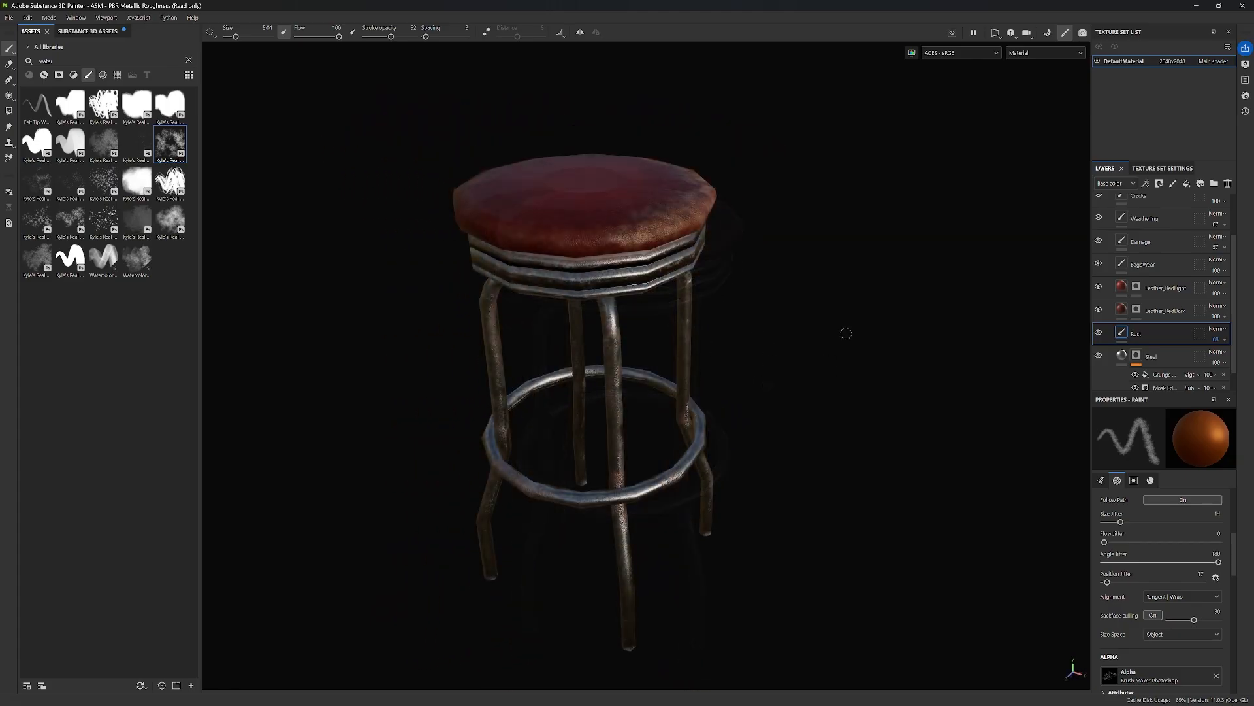
Rename the texture set as M_Barstool.
{"action": "double_click", "coordinate": [1124, 61]}
{"action": "type", "text": "M_Barstool"}
{"action": "key", "text": "Return"}
Save the project as Barstool_Painting in the Tutorial9&10 folder.
{"action": "left_click", "coordinate": [12, 18]}
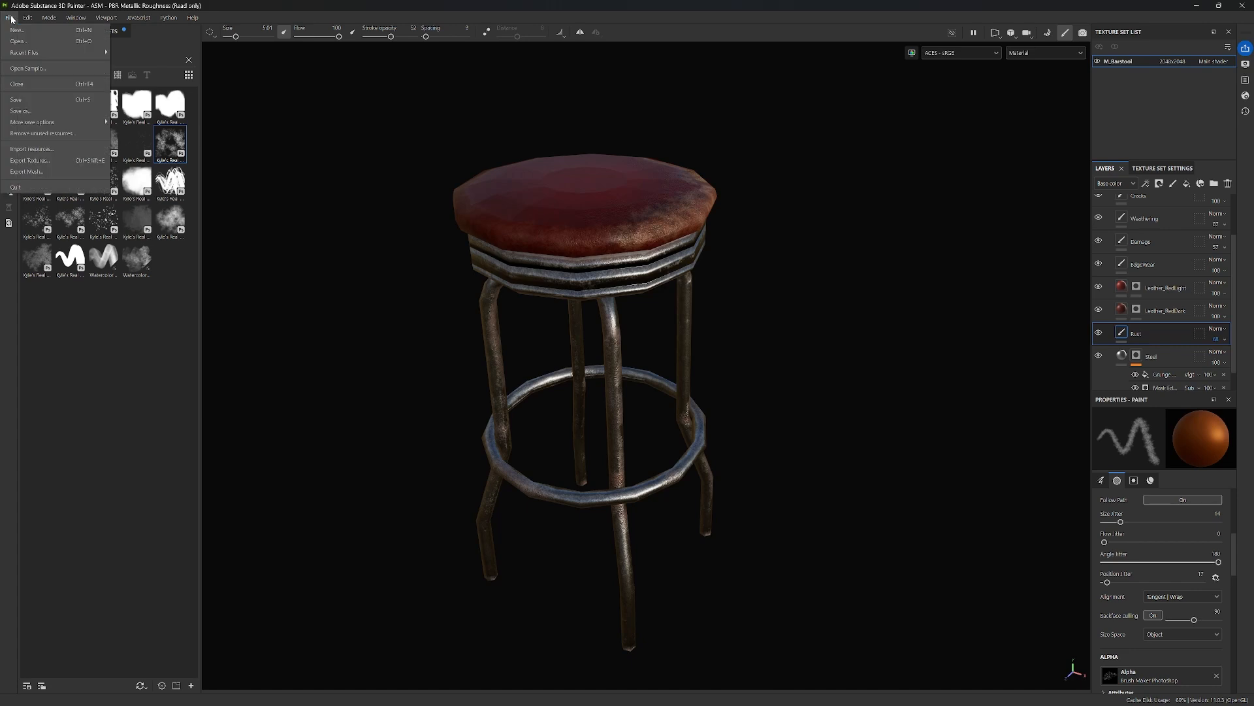
{"action": "left_click", "coordinate": [23, 111]}
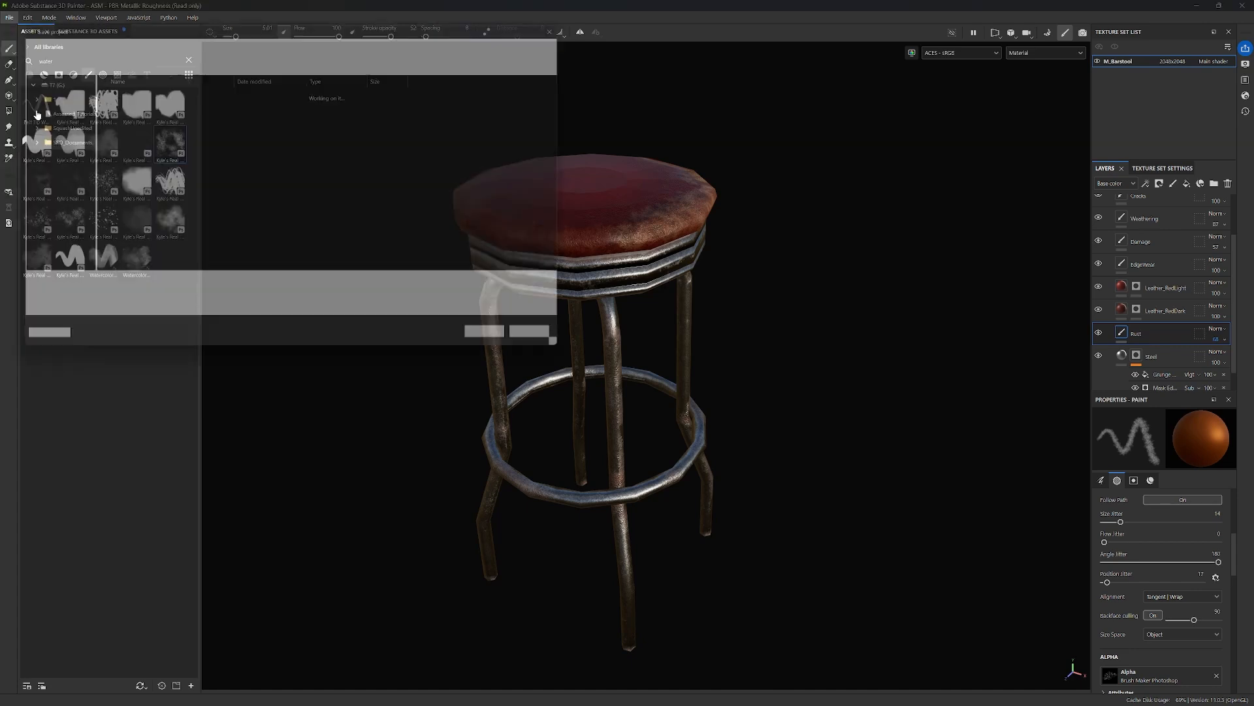
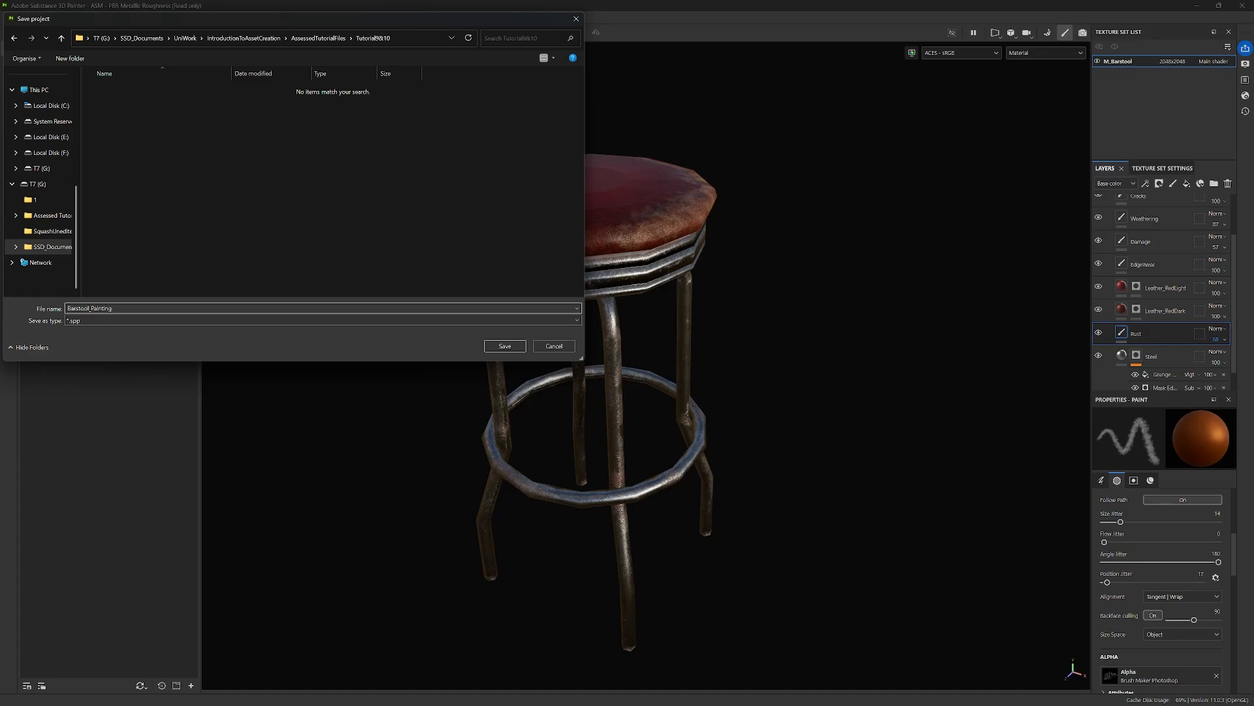
{"action": "left_click", "coordinate": [494, 347]}
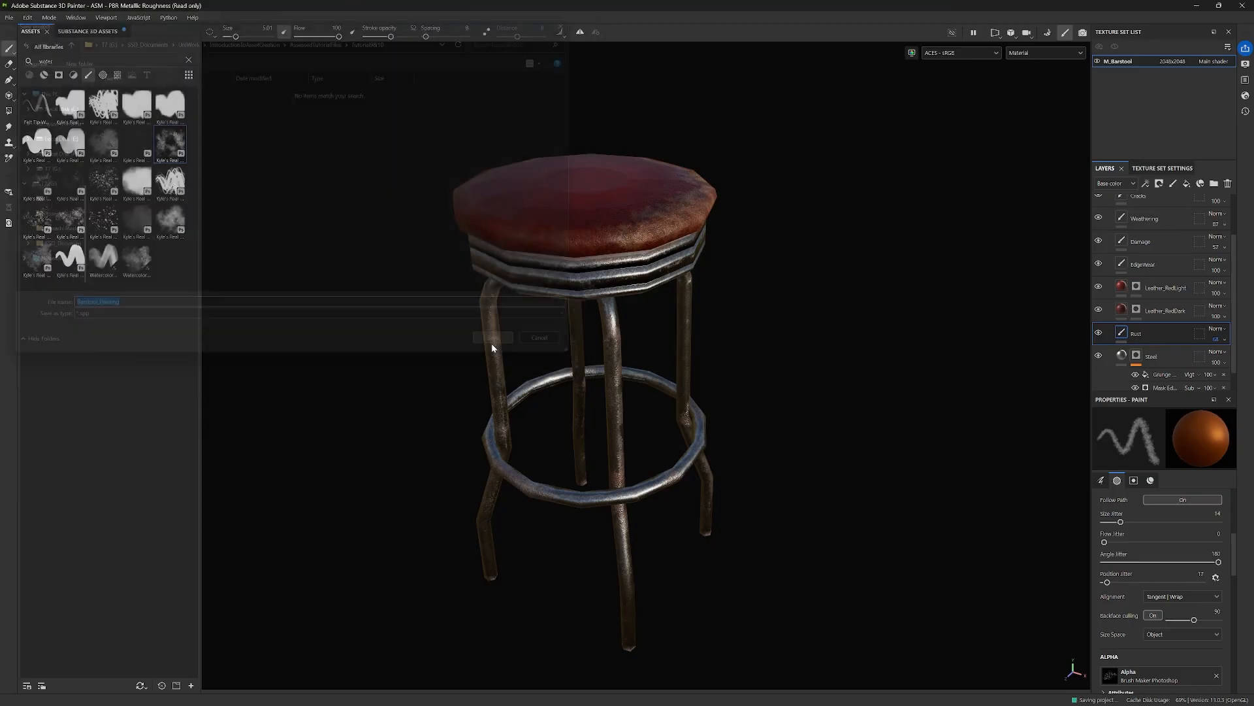
Start a texture export and set its output directory to the Tutorial9&10 folder.
{"action": "left_click", "coordinate": [8, 17]}
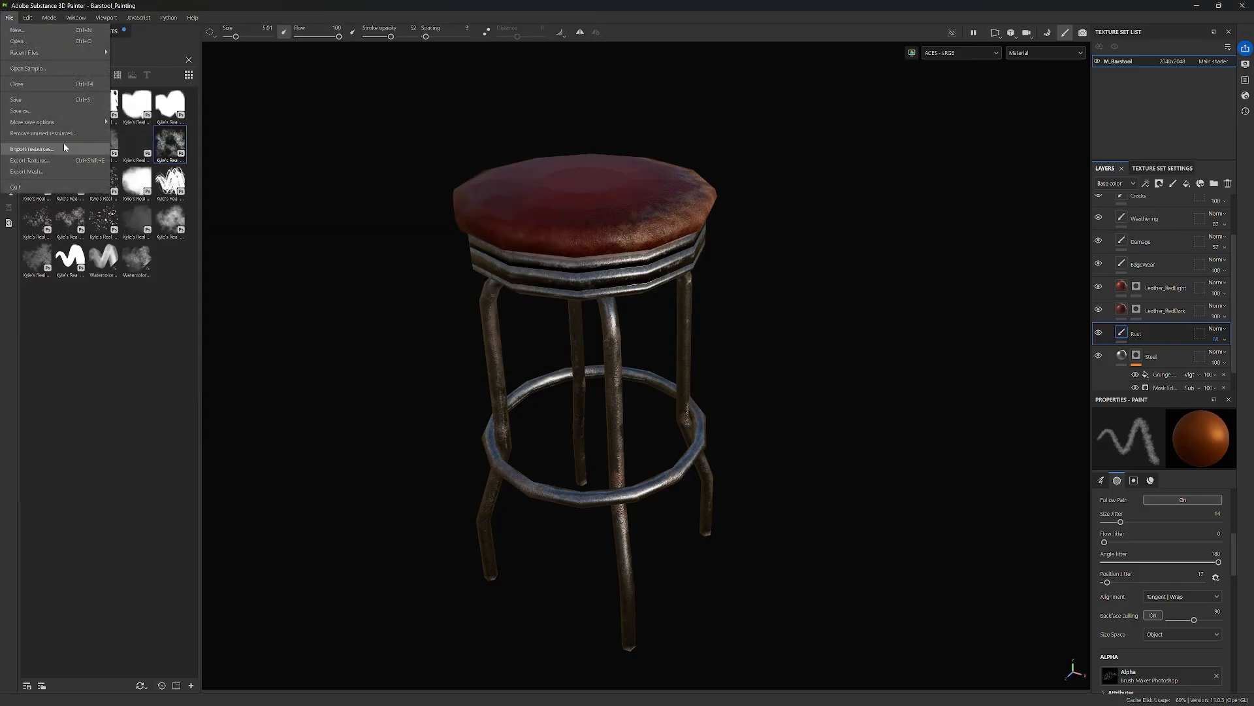
{"action": "left_click", "coordinate": [31, 160]}
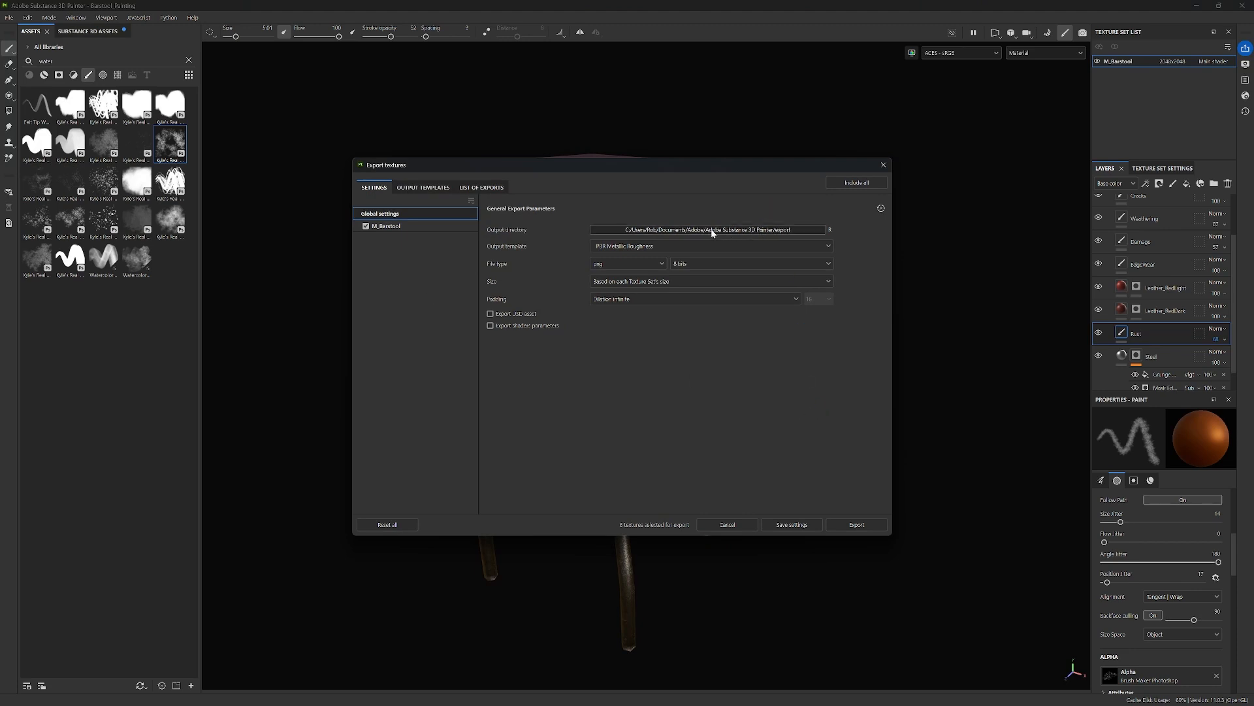
{"action": "left_click", "coordinate": [765, 232]}
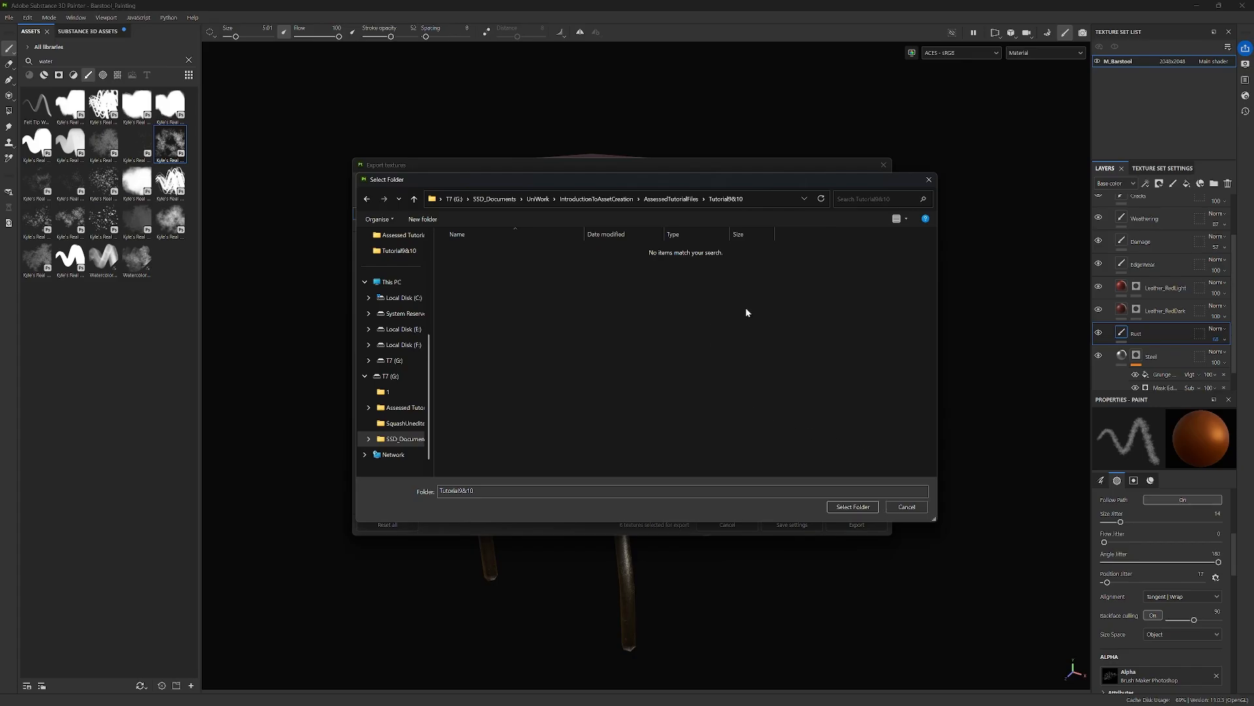
{"action": "left_click", "coordinate": [850, 507]}
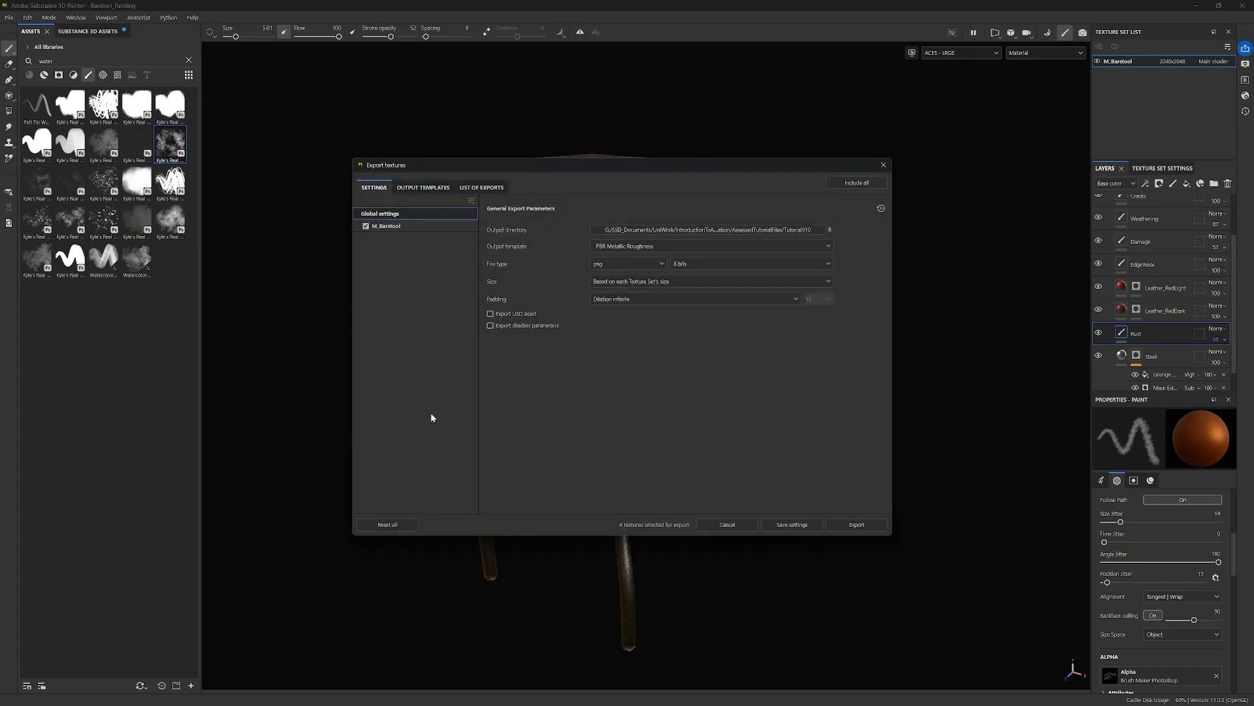
Set the texture export's output template to Unreal Engine (Packed).
{"action": "left_click", "coordinate": [759, 245]}
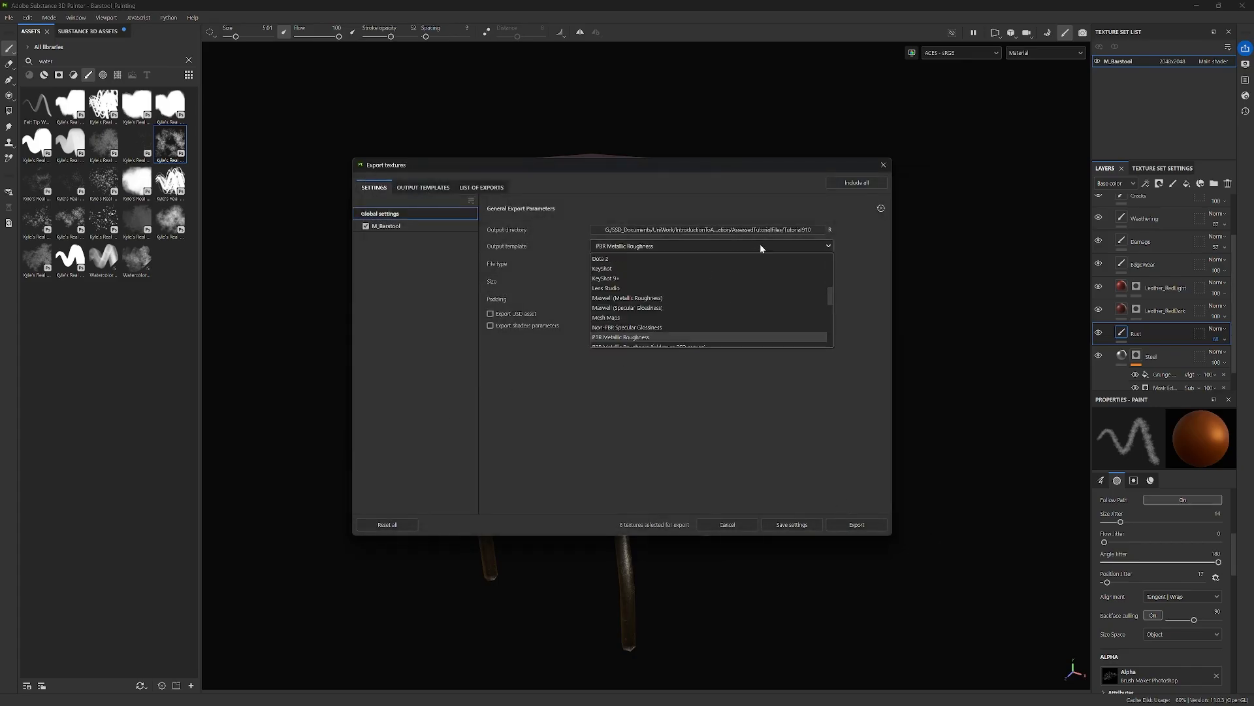
{"action": "scroll", "coordinate": [728, 293], "scroll_direction": "down", "scroll_amount": 1}
{"action": "scroll", "coordinate": [727, 293], "scroll_direction": "down", "scroll_amount": 1}
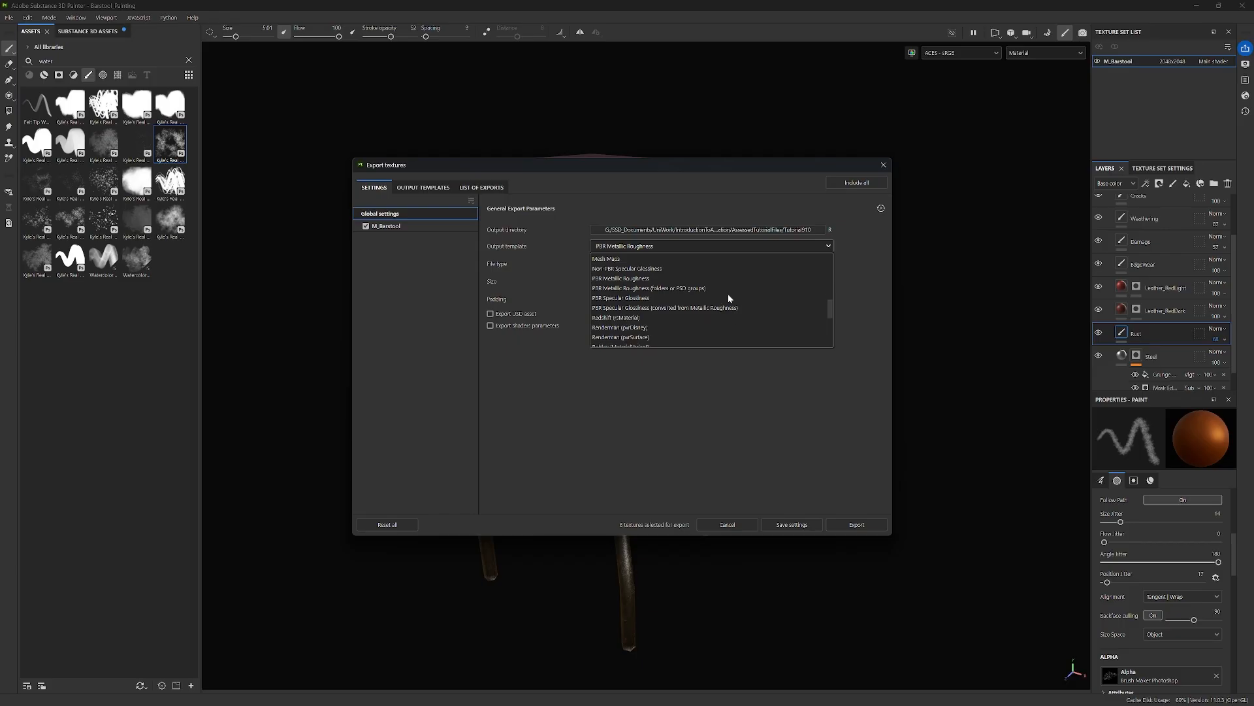
{"action": "scroll", "coordinate": [718, 302], "scroll_direction": "down", "scroll_amount": 1}
{"action": "scroll", "coordinate": [719, 301], "scroll_direction": "down", "scroll_amount": 2}
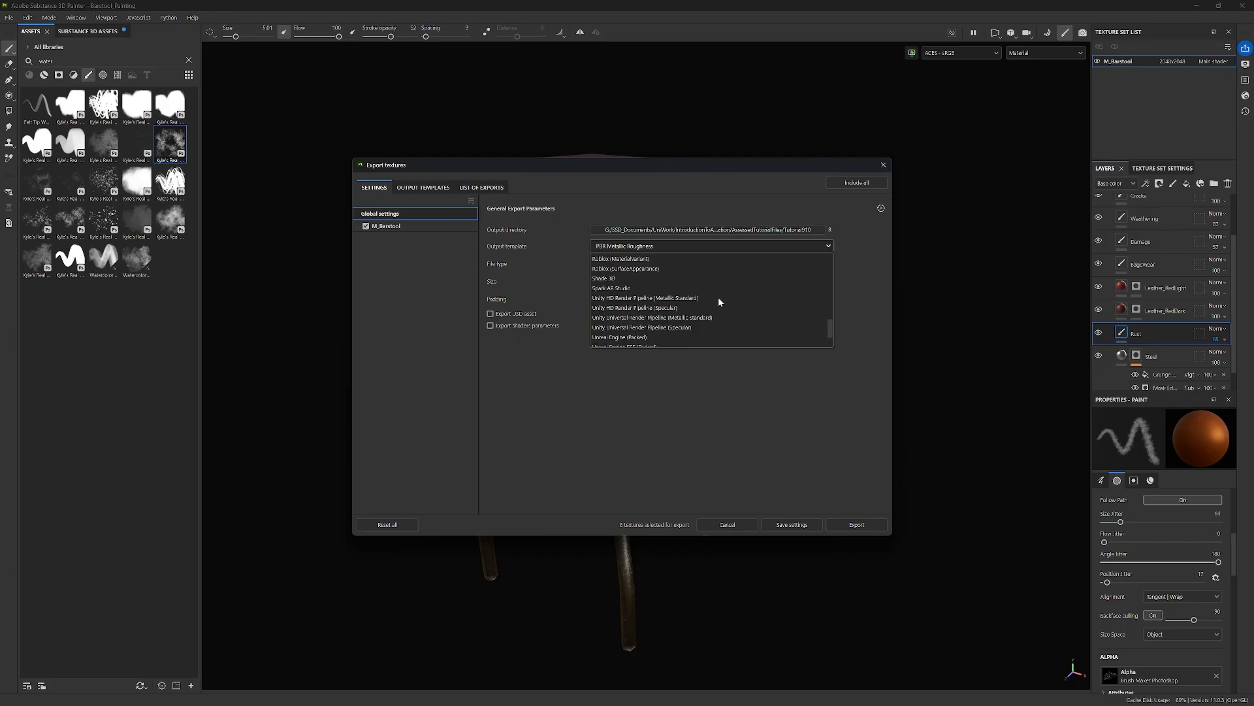
{"action": "scroll", "coordinate": [738, 308], "scroll_direction": "down", "scroll_amount": 1}
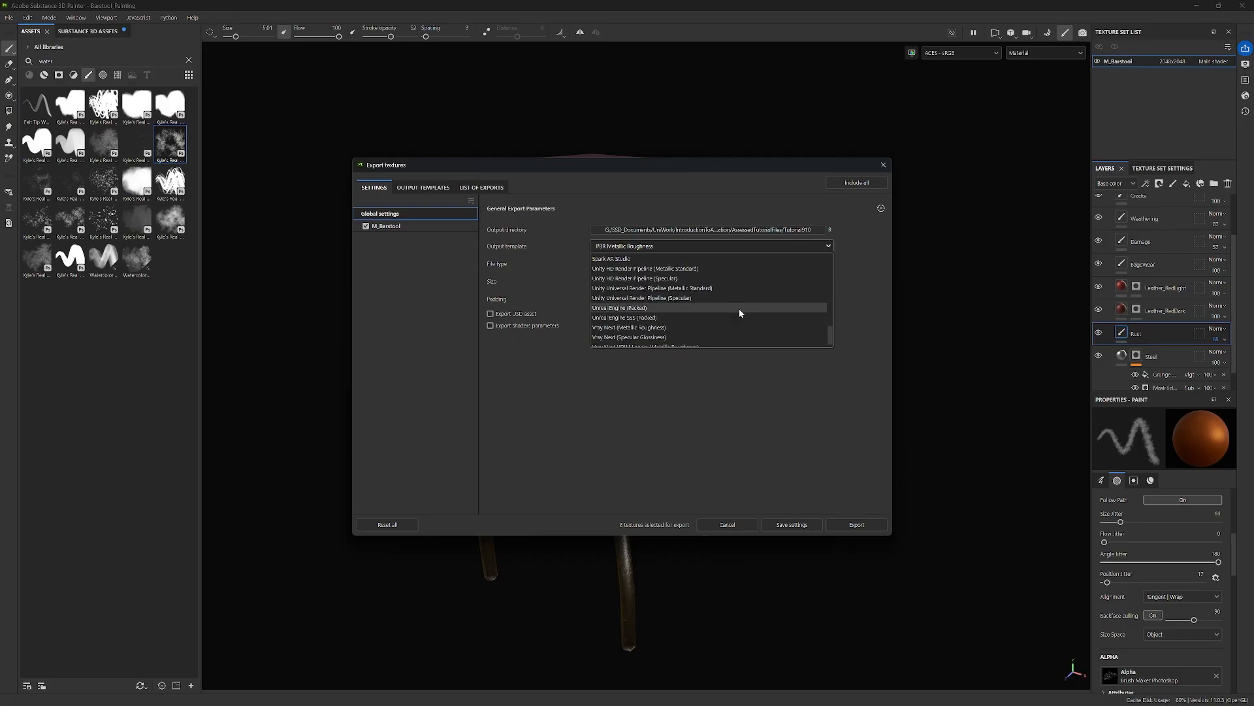
{"action": "left_click", "coordinate": [642, 309]}
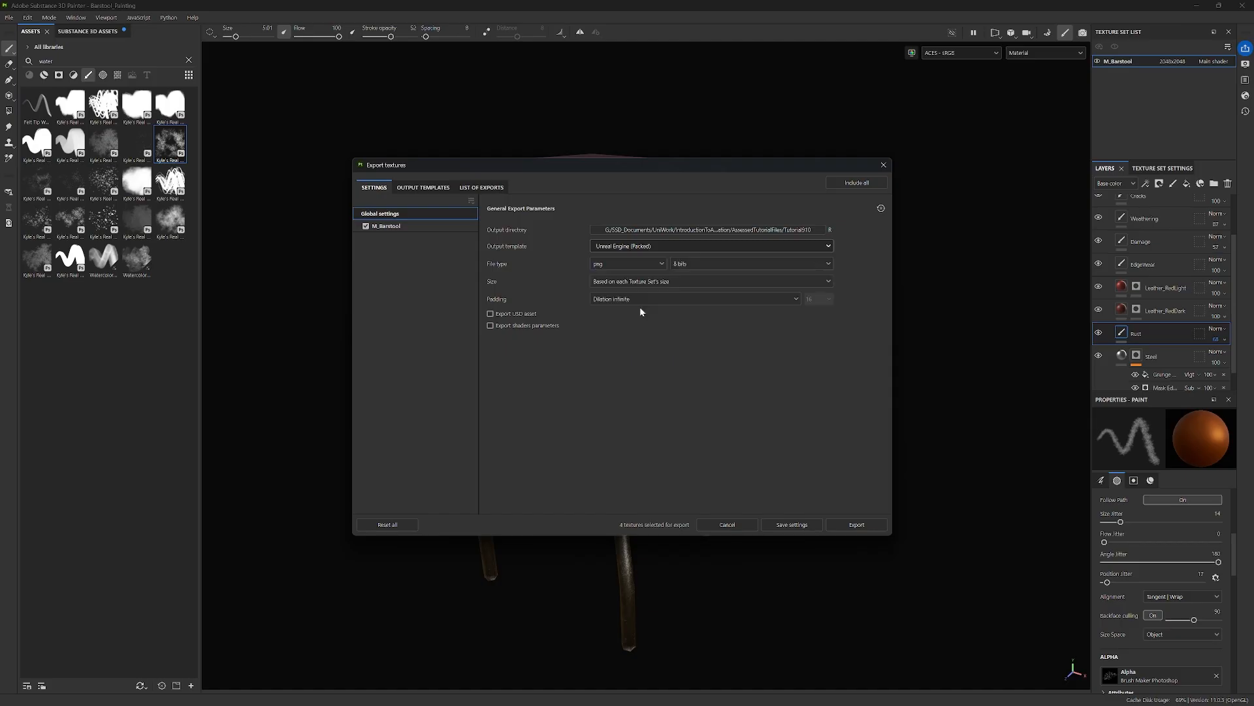
Set the export bit depth to 16 bits and the texture size to 1024, and save the settings.
{"action": "left_click", "coordinate": [731, 264]}
{"action": "left_click", "coordinate": [703, 299]}
{"action": "left_click", "coordinate": [742, 281]}
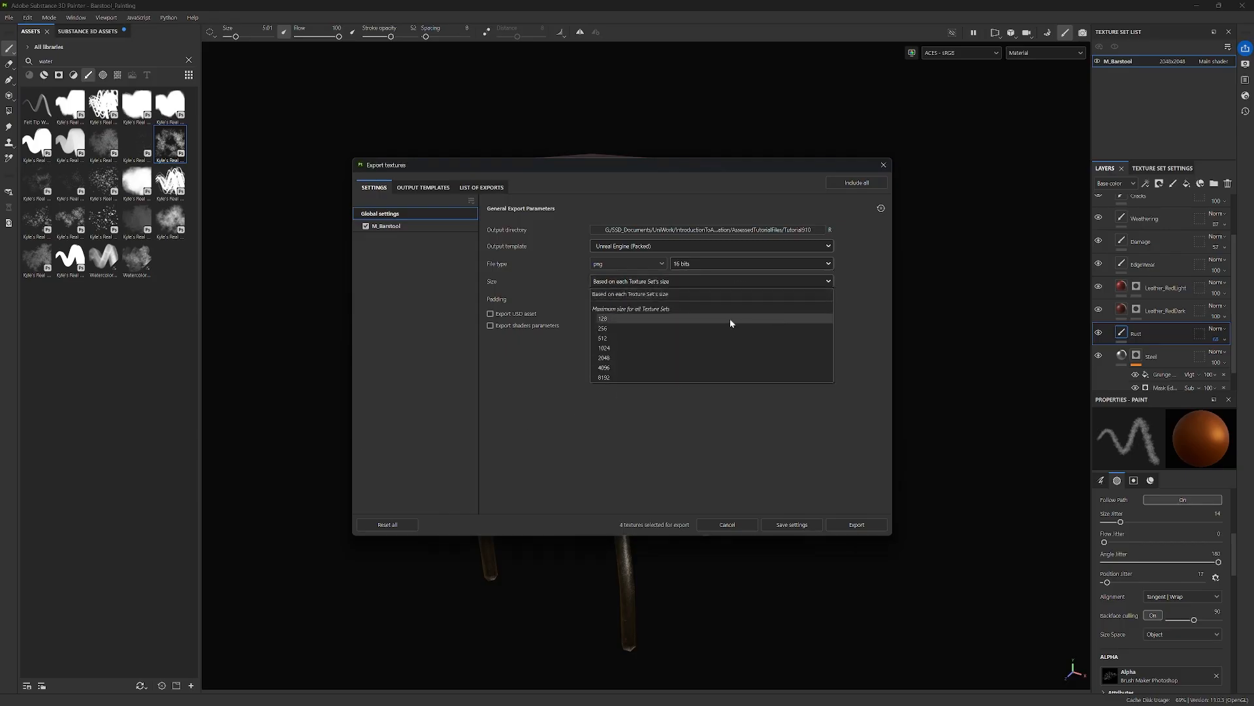
{"action": "left_click", "coordinate": [637, 349]}
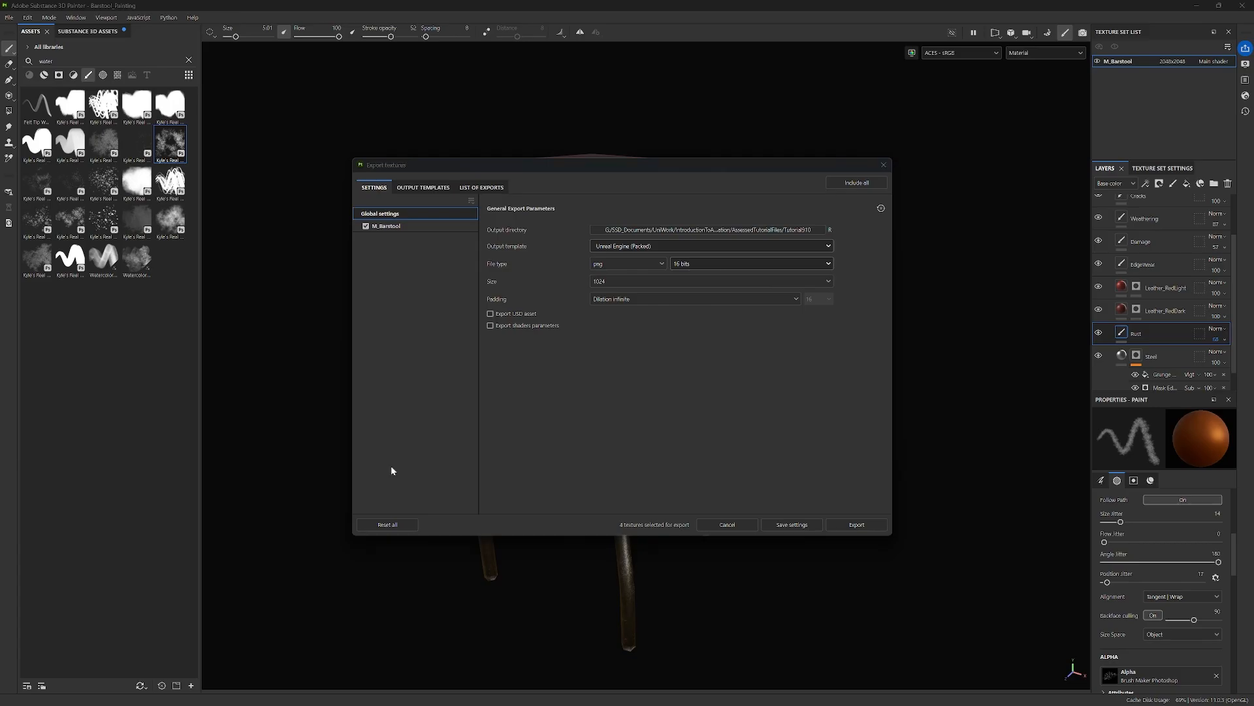
{"action": "left_click", "coordinate": [792, 524]}
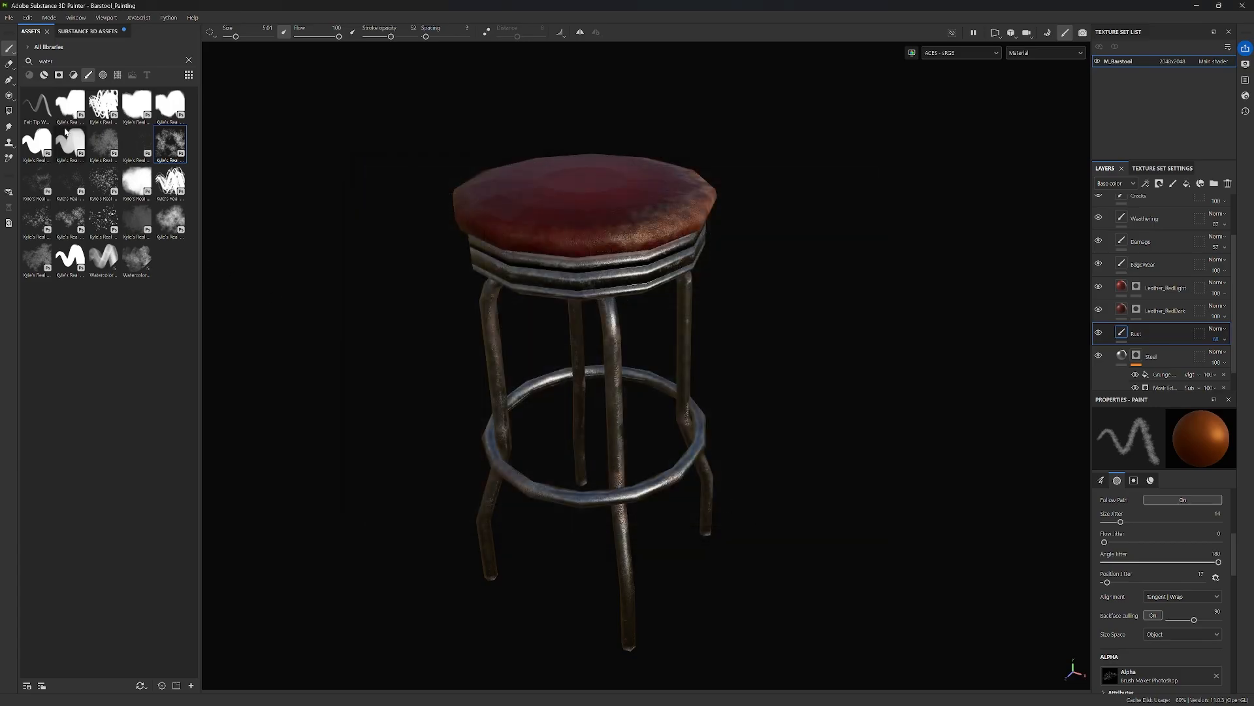
Reopen the texture export, review the output templates and export list, and export the M_Barstool textures.
{"action": "left_click", "coordinate": [9, 17]}
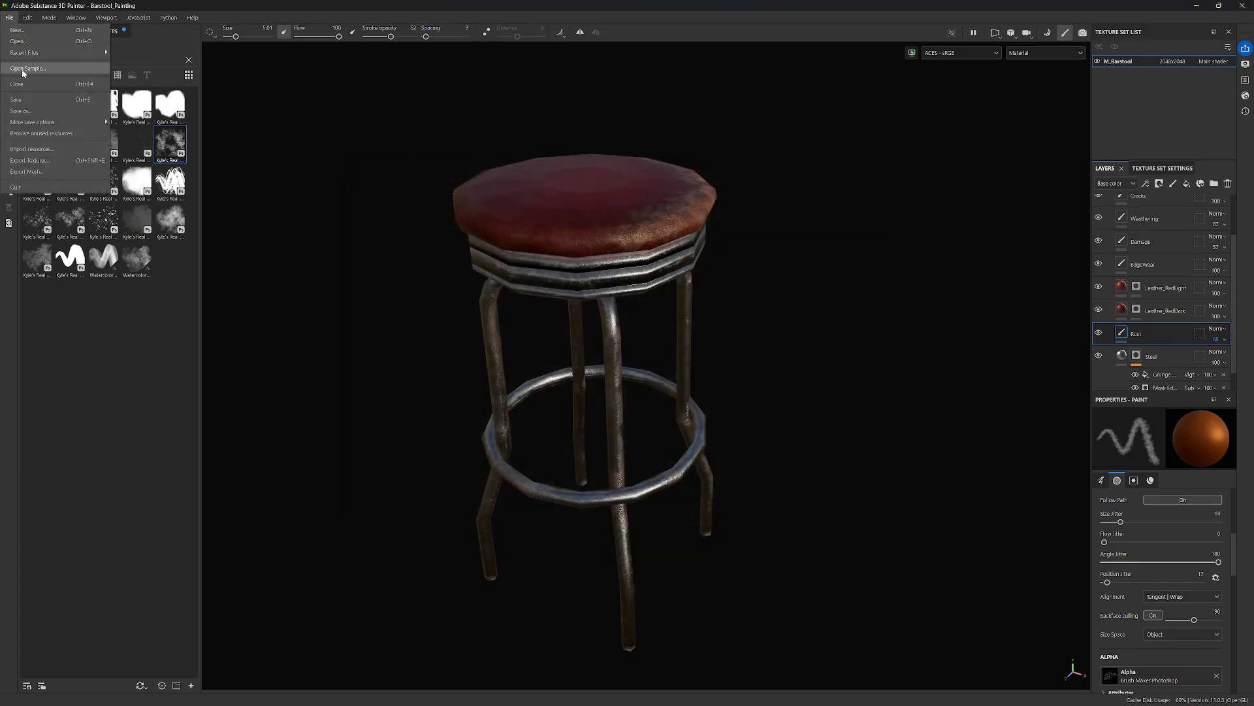
{"action": "left_click", "coordinate": [40, 162]}
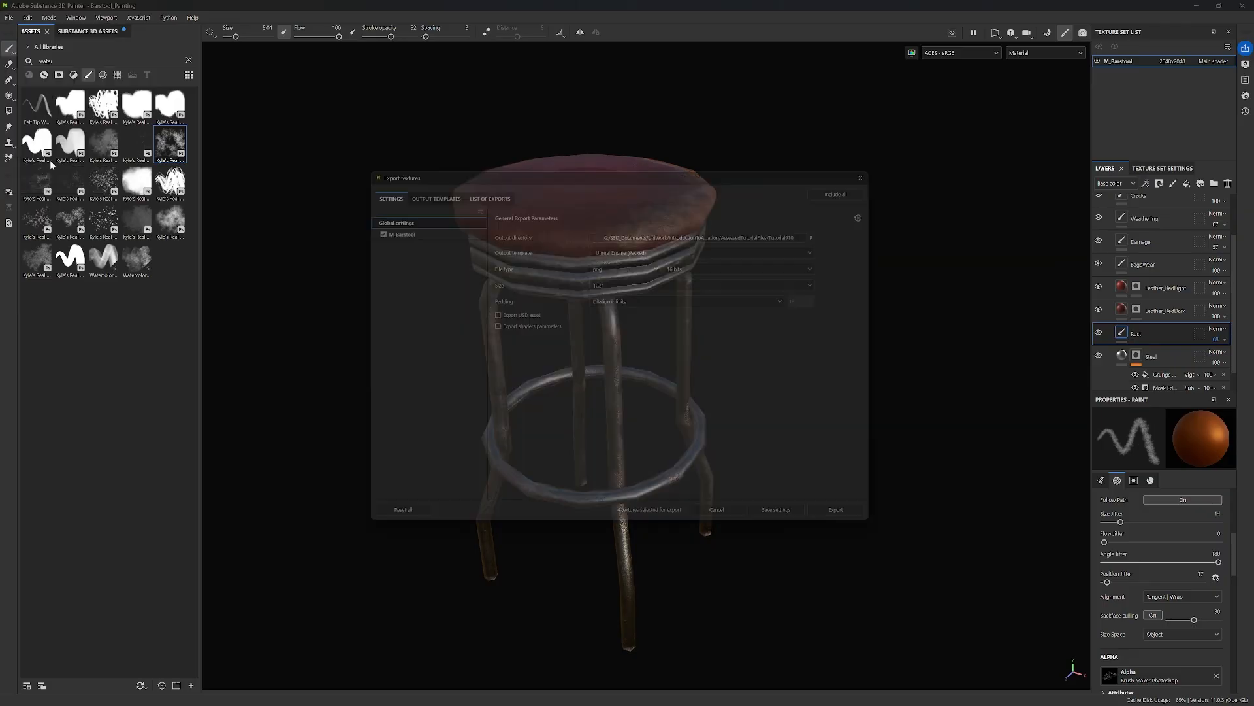
{"action": "left_click", "coordinate": [425, 189]}
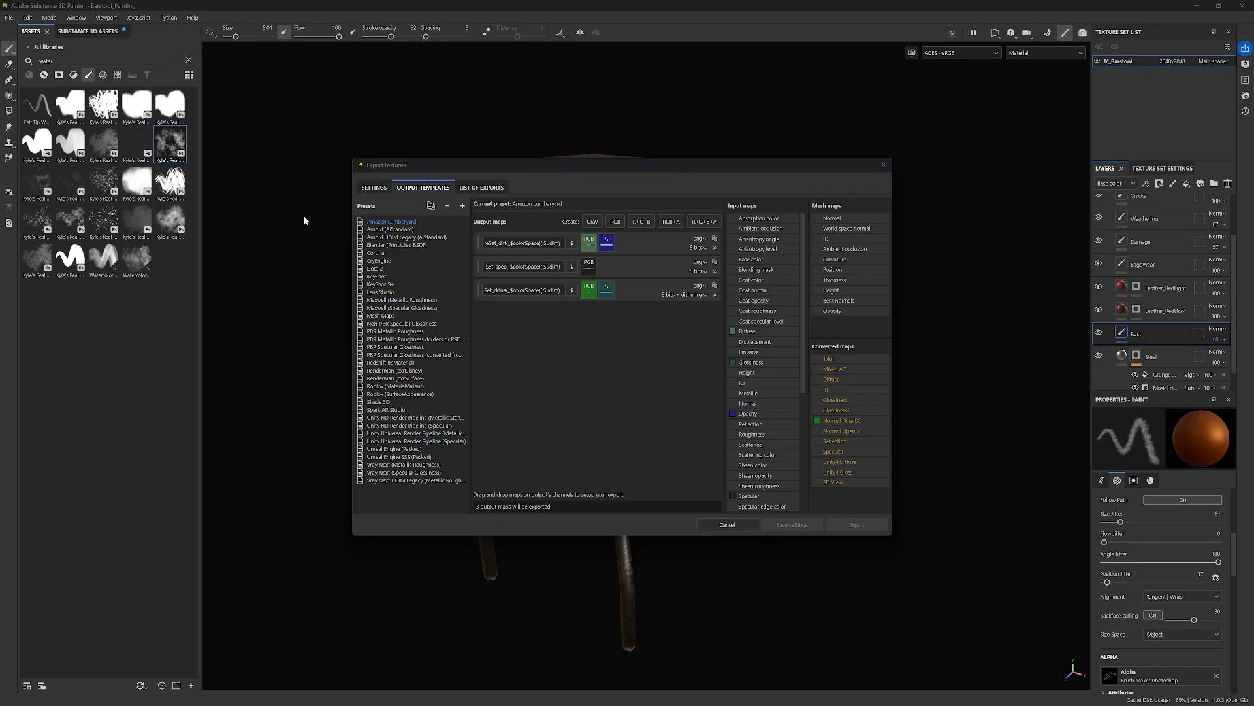
{"action": "left_click", "coordinate": [480, 188]}
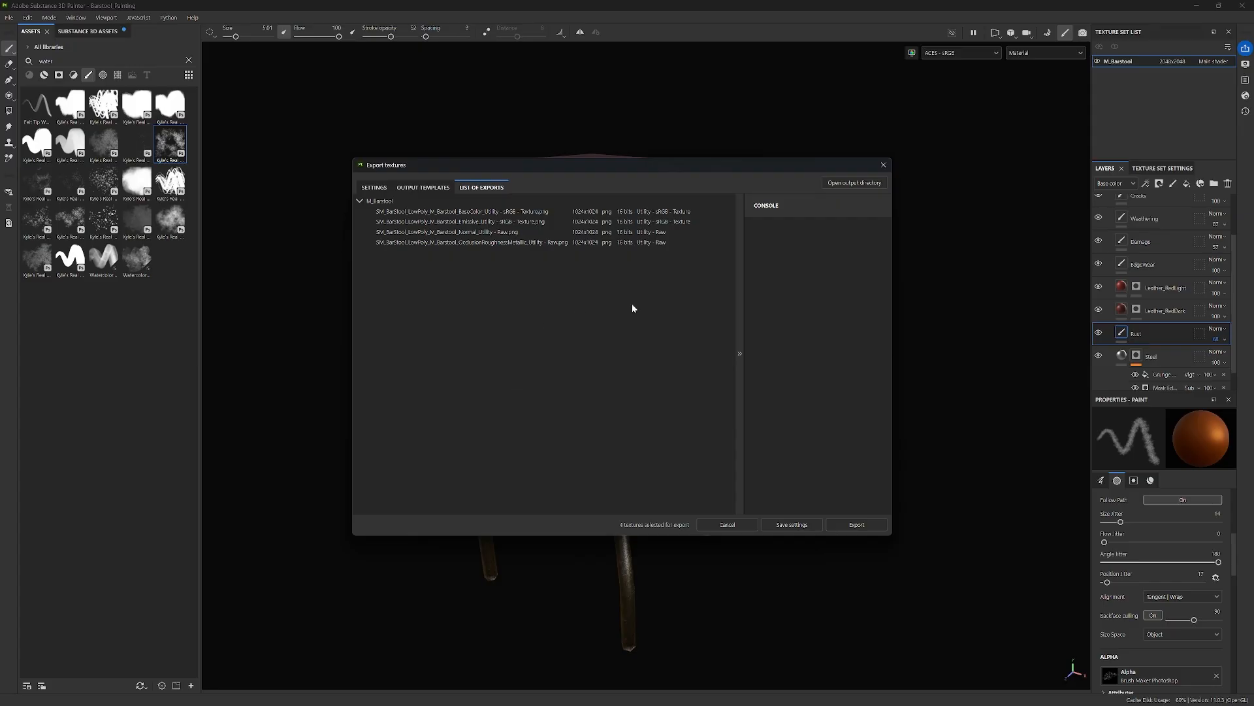
{"action": "left_click", "coordinate": [857, 524]}
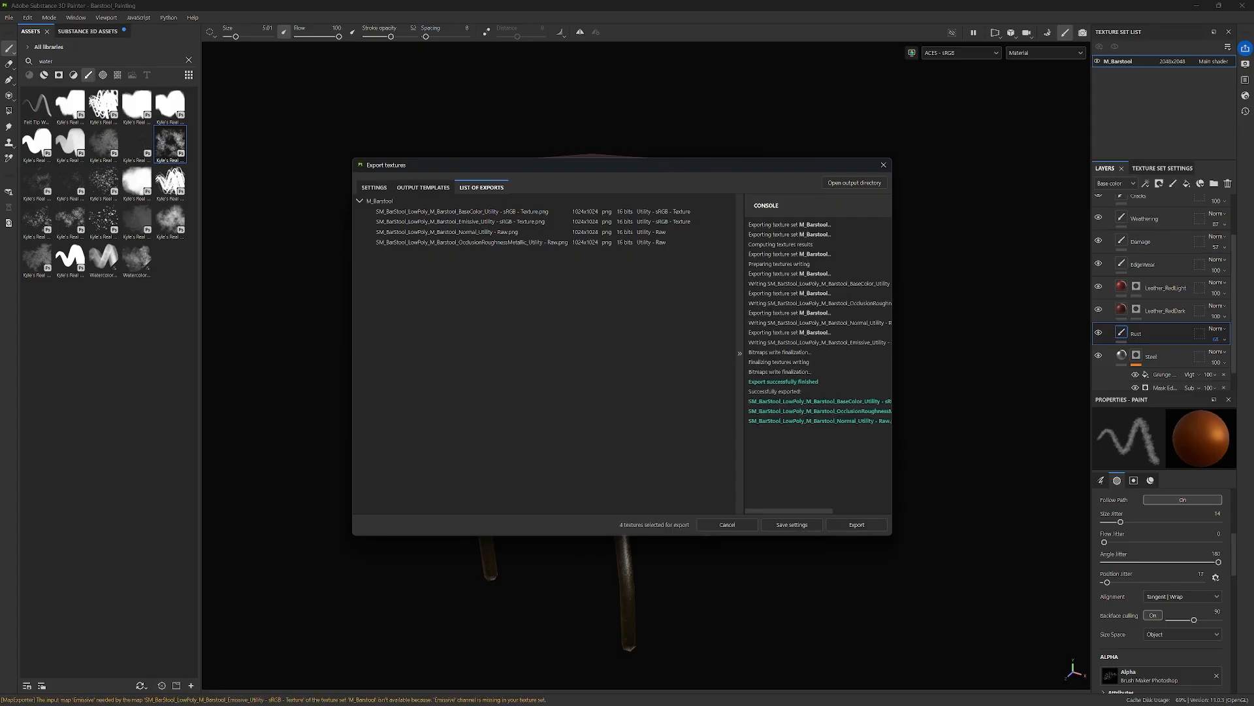
Open the export's output directory and inspect the three exported texture maps as large icons.
{"action": "key", "text": "alt+Tab"}
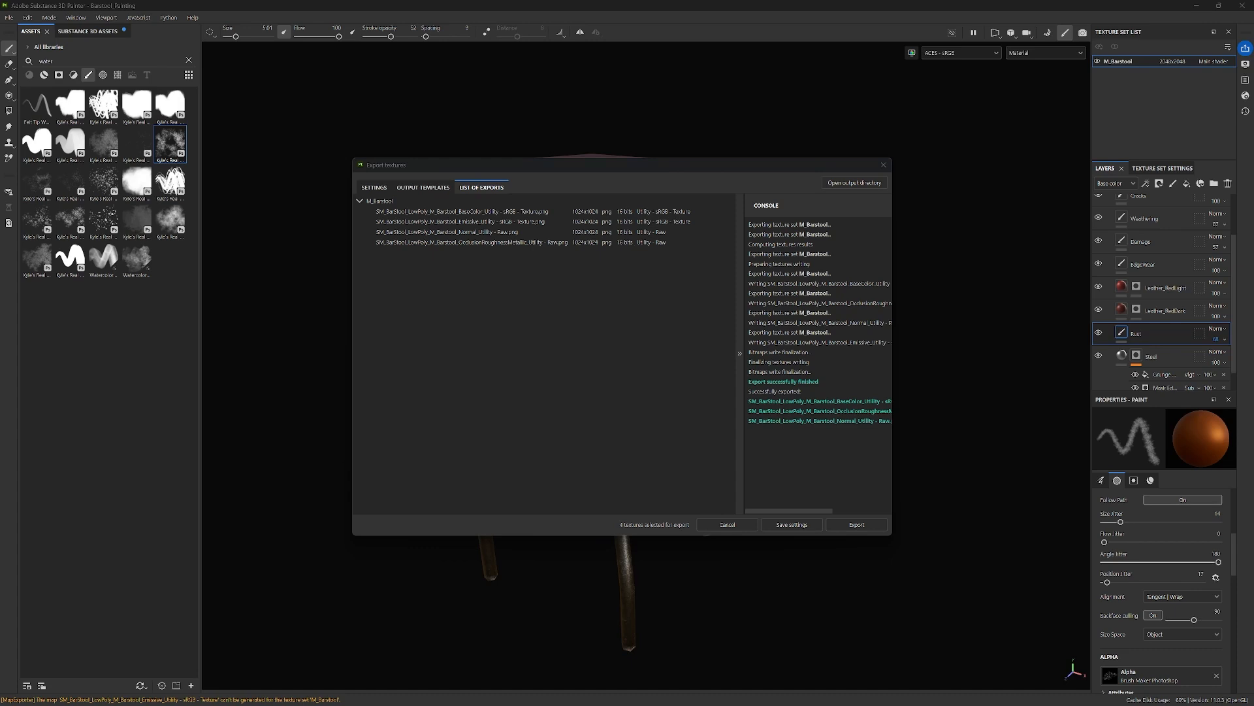
{"action": "left_click", "coordinate": [850, 185]}
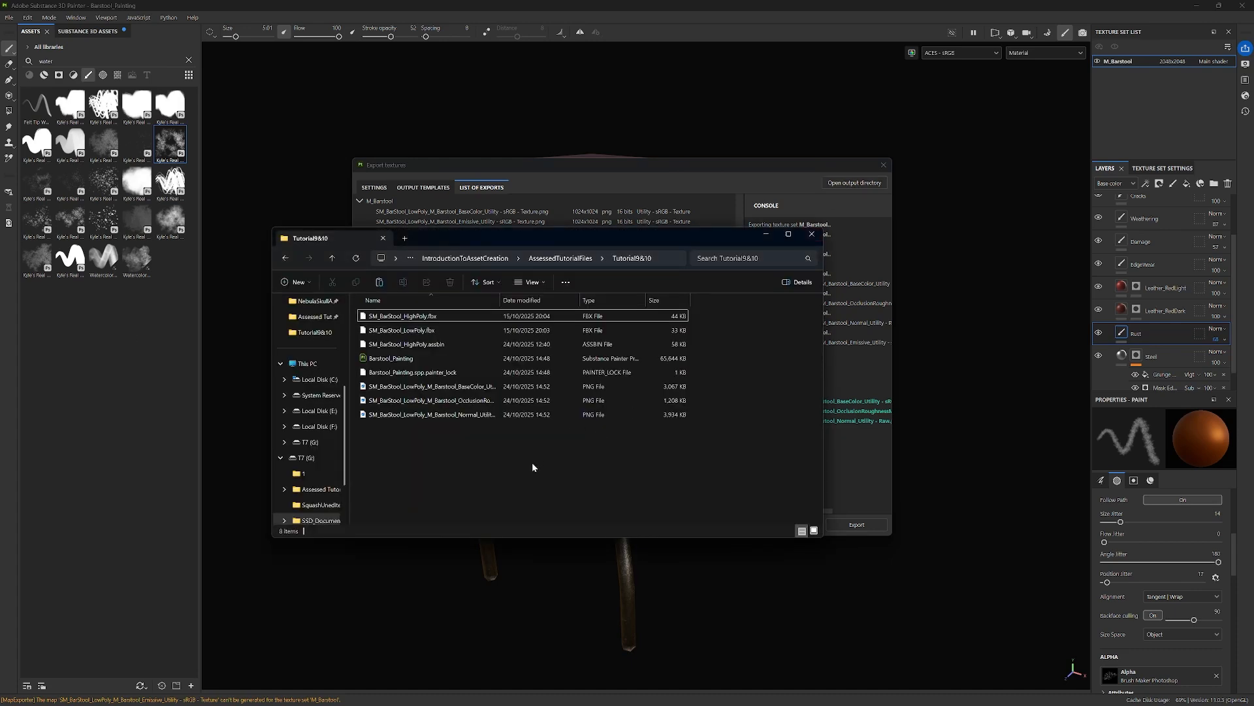
{"action": "left_click", "coordinate": [529, 282]}
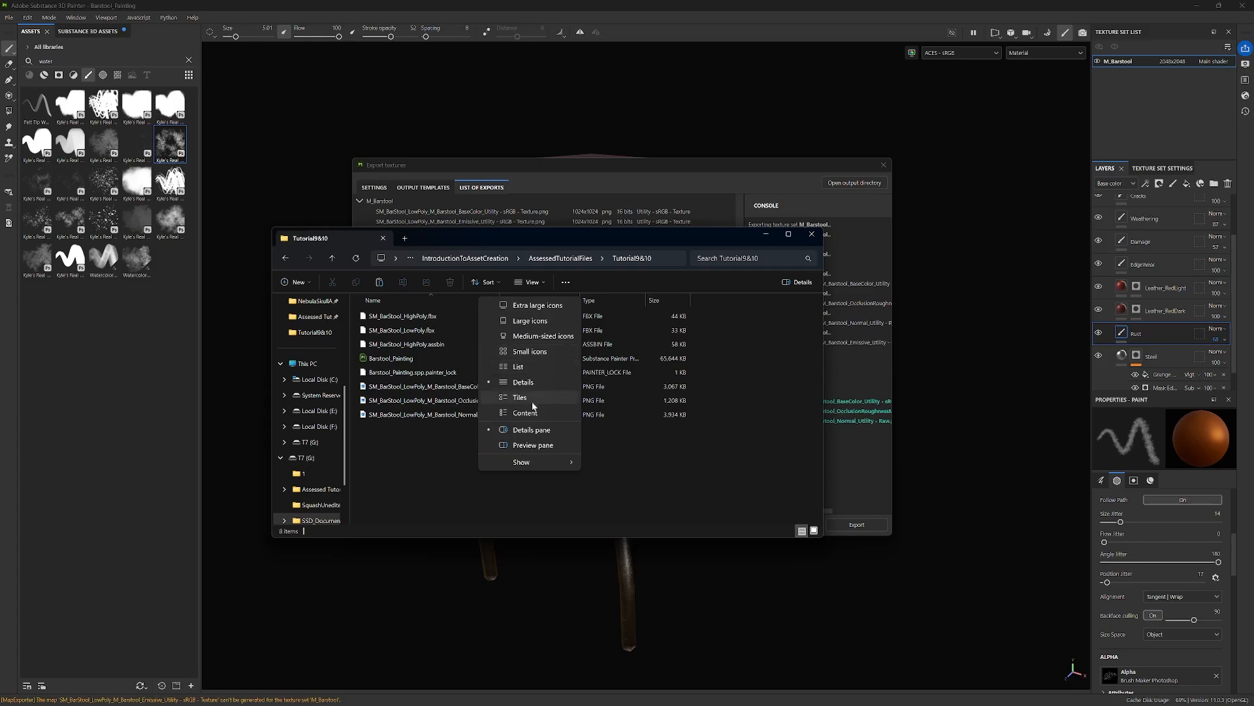
{"action": "left_click", "coordinate": [545, 322]}
{"action": "left_click", "coordinate": [695, 430]}
{"action": "left_click_drag", "start_coordinate": [653, 420], "coordinate": [789, 347]}
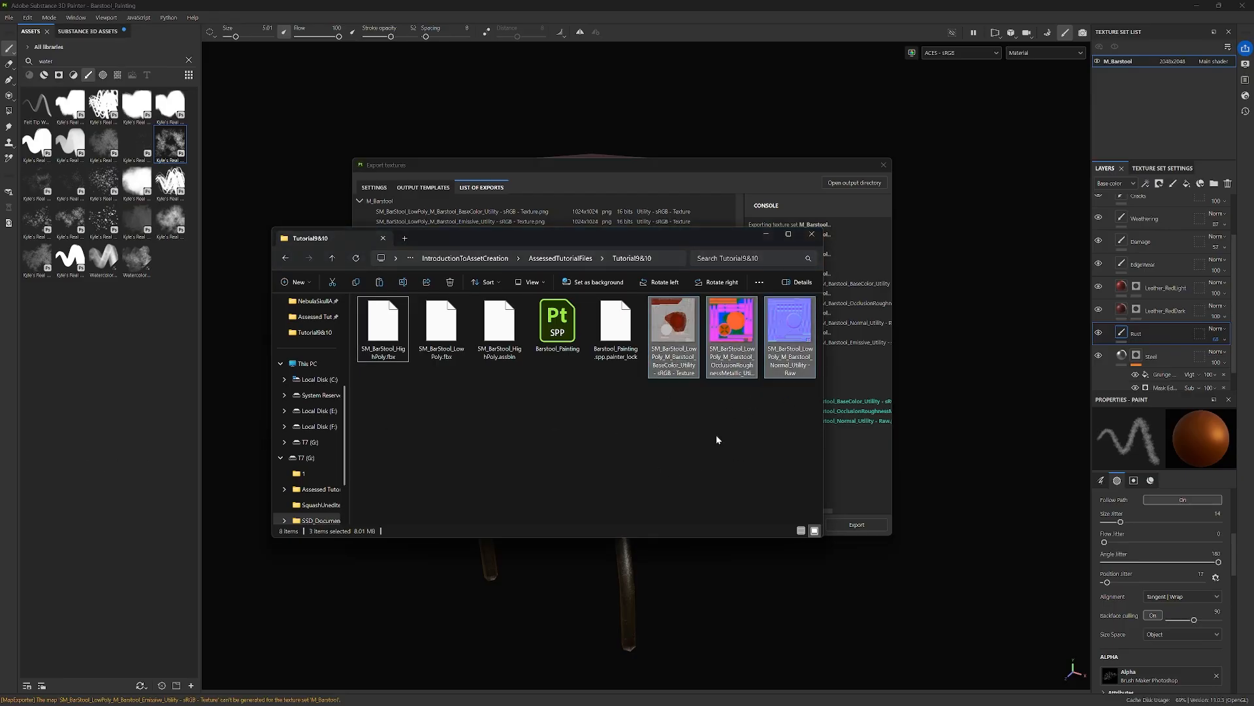
{"action": "left_click", "coordinate": [738, 429]}
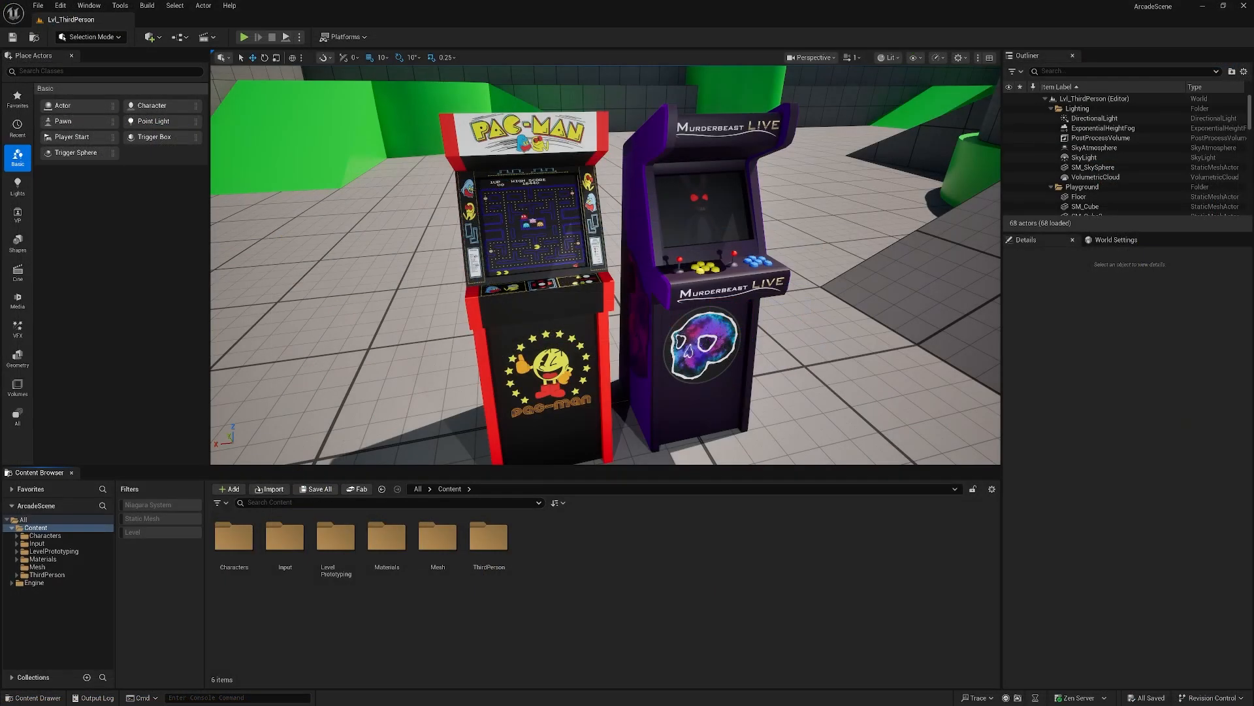
Switch to Unreal Engine and import SM_BarStool_LowPoly.fbx and its three texture maps from the Tutorial9&10 folder into Content.
{"action": "left_click_drag", "start_coordinate": [0, 340], "coordinate": [371, 189]}
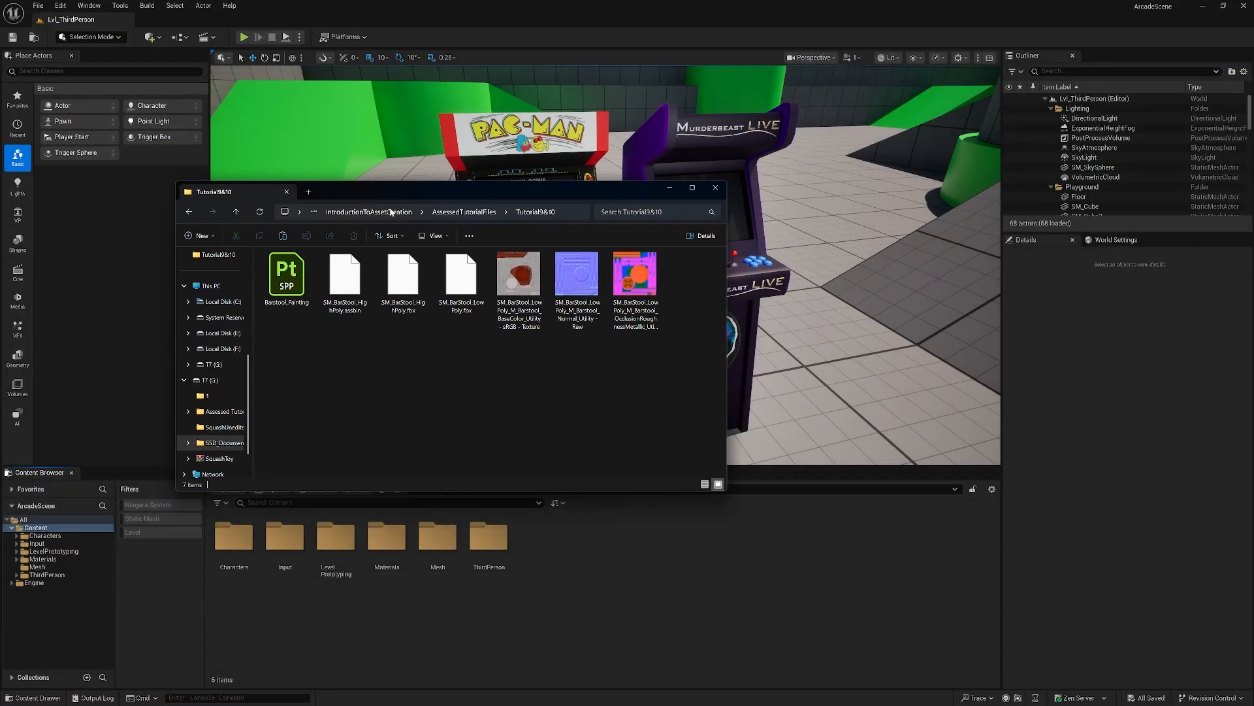
{"action": "left_click_drag", "start_coordinate": [676, 377], "coordinate": [644, 594]}
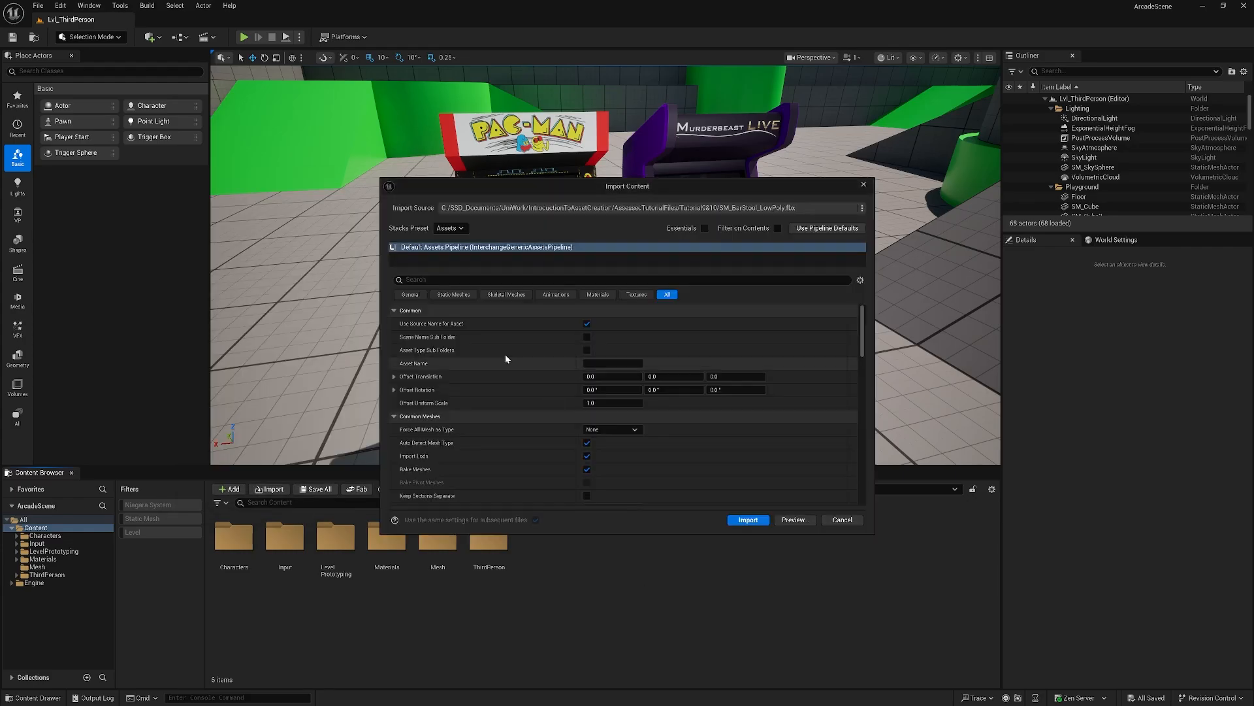
{"action": "left_click", "coordinate": [748, 520]}
{"action": "left_click", "coordinate": [596, 622]}
Move the bar stool mesh into the Mesh folder and its three textures into the Textures folder under Materials.
{"action": "left_click_drag", "start_coordinate": [531, 543], "coordinate": [438, 544]}
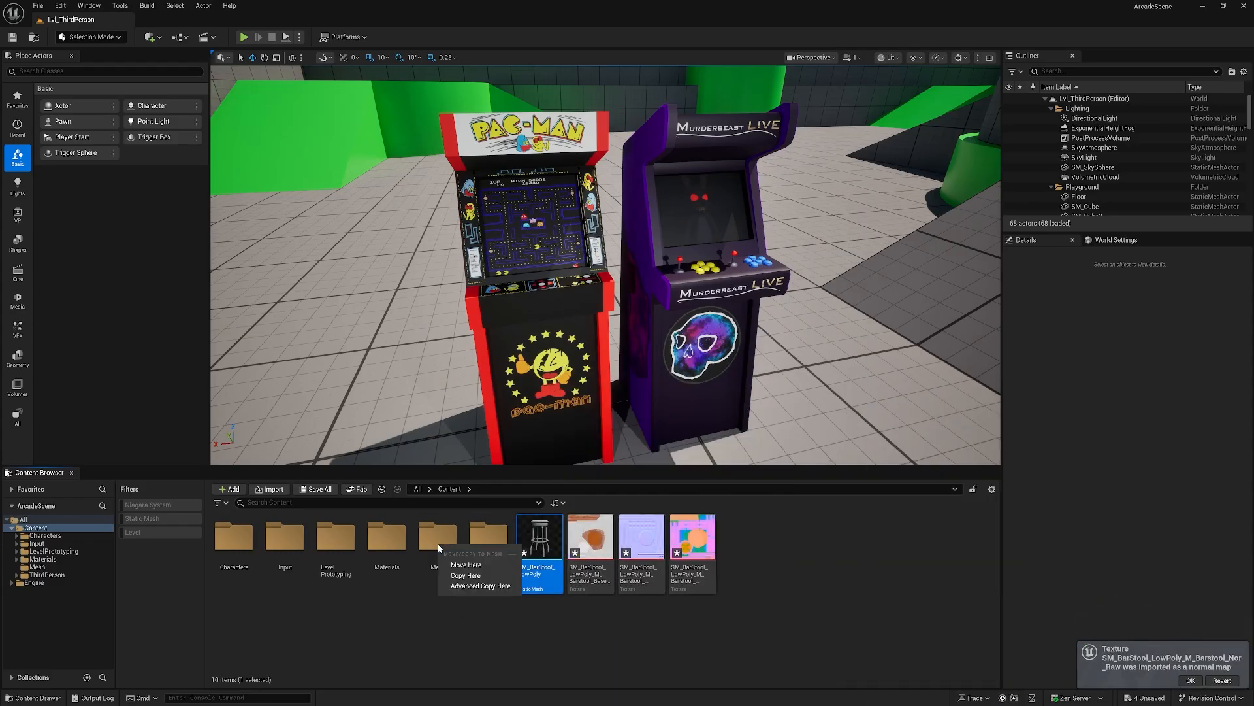
{"action": "left_click", "coordinate": [466, 564]}
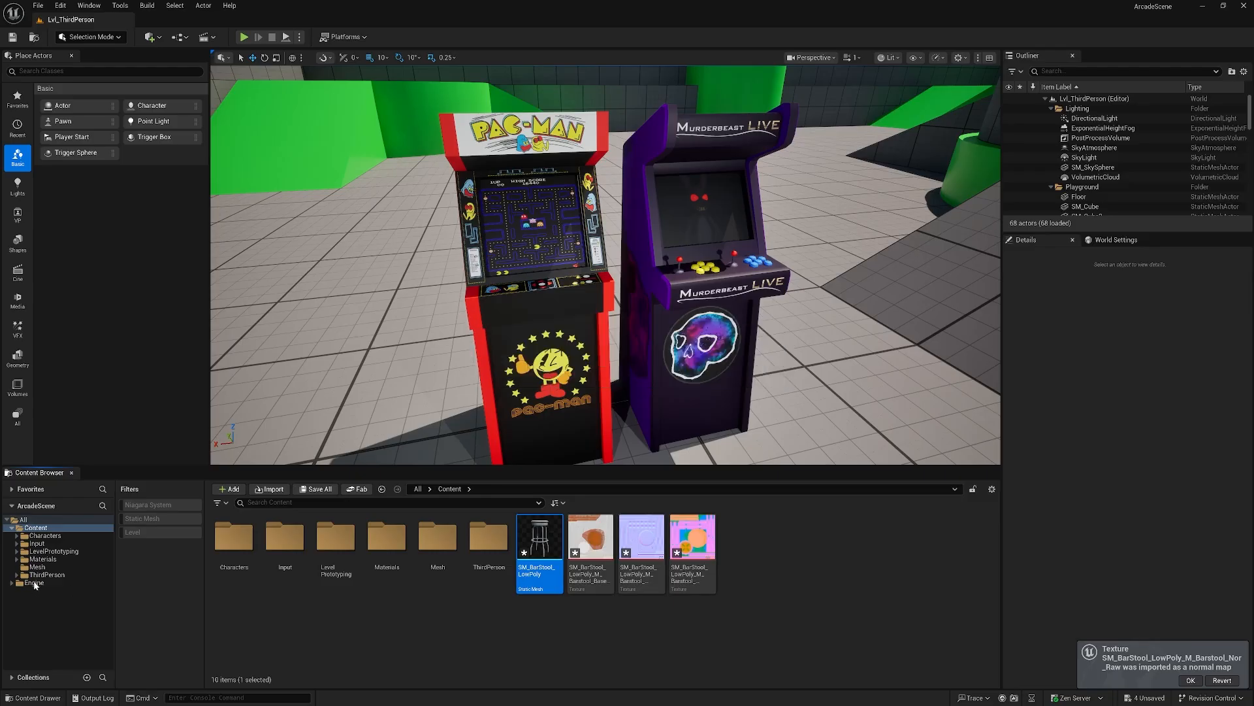
{"action": "left_click", "coordinate": [17, 559]}
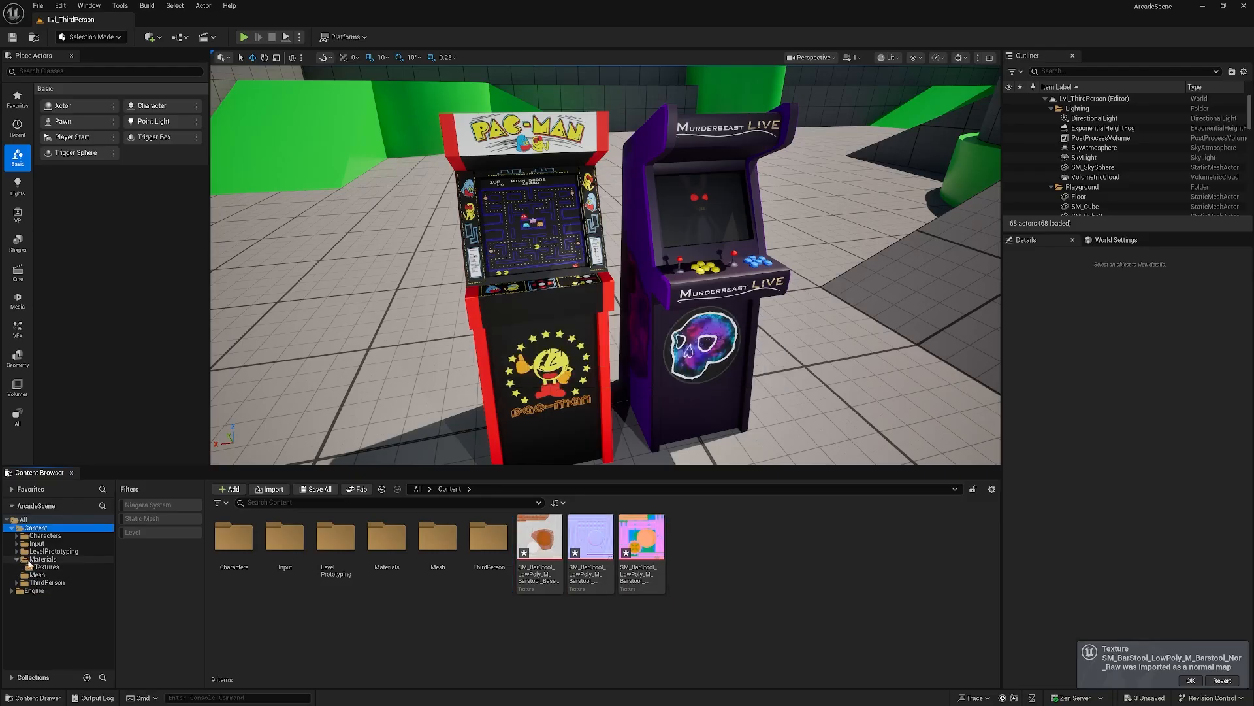
{"action": "left_click", "coordinate": [640, 583]}
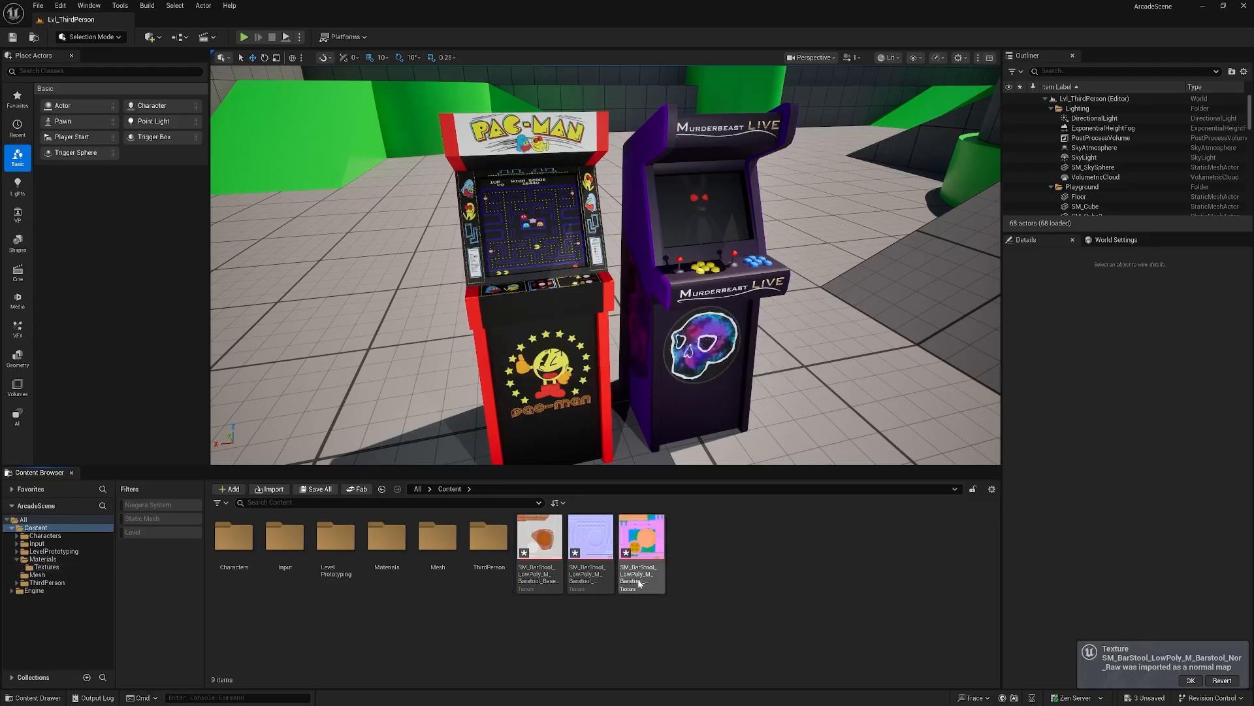
{"action": "left_click", "coordinate": [561, 554]}
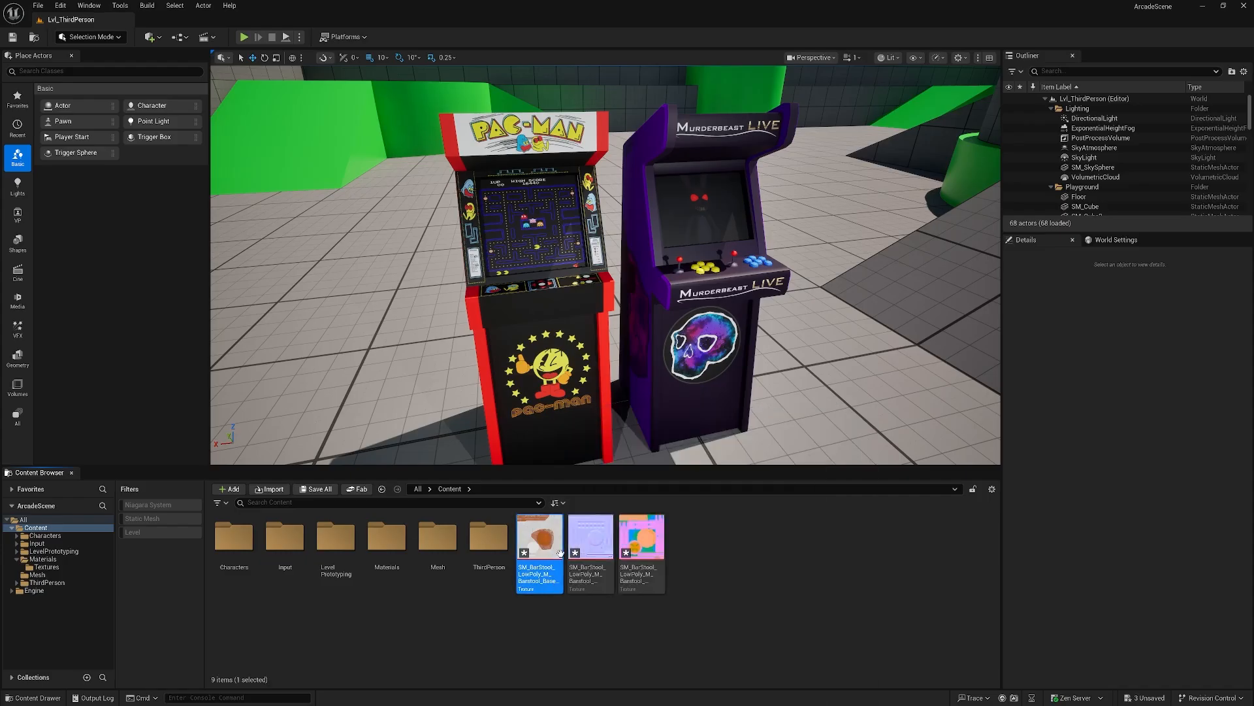
{"action": "left_click", "coordinate": [640, 542], "text": "shift"}
{"action": "left_click_drag", "start_coordinate": [531, 540], "coordinate": [49, 572]}
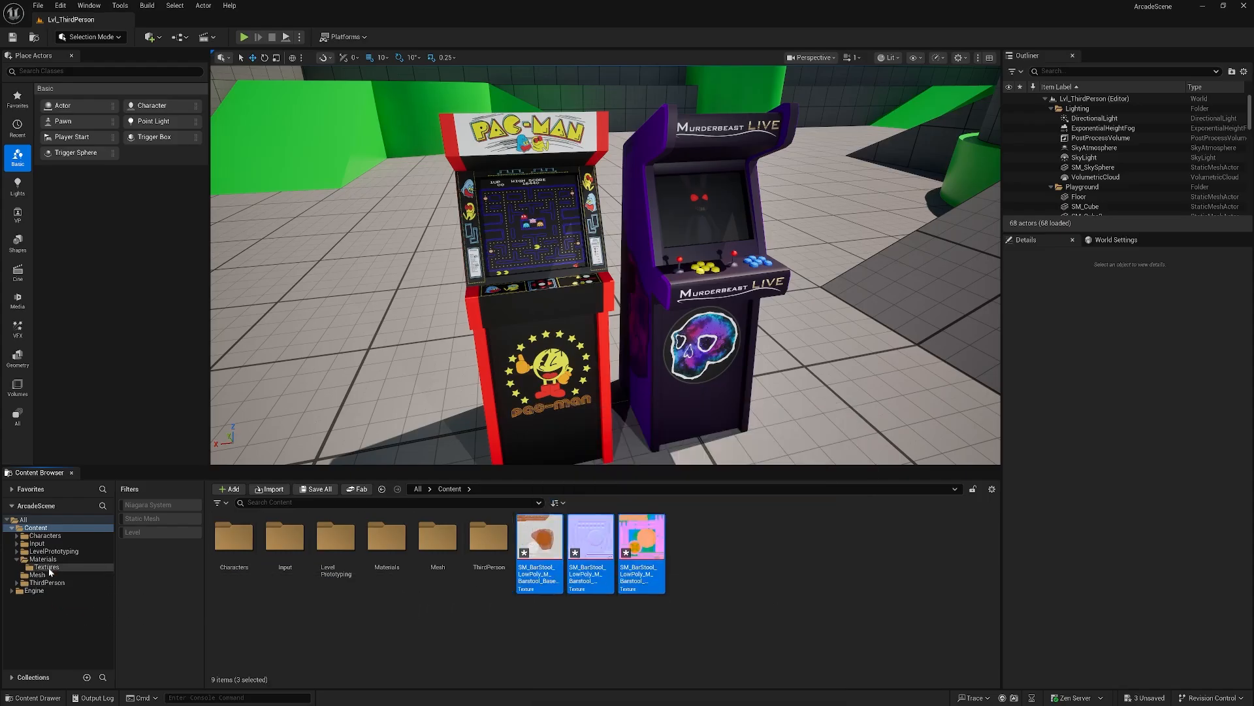
{"action": "left_click", "coordinate": [79, 591]}
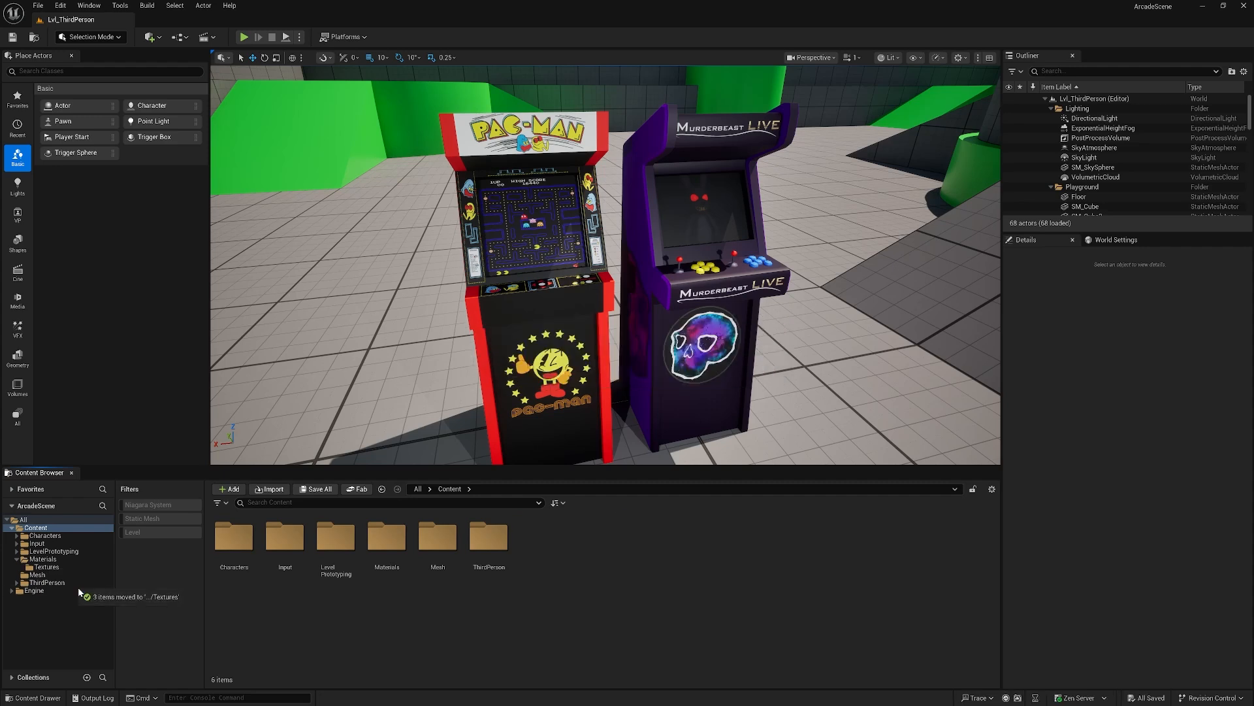
Place SM_BarStool_LowPoly from the Mesh folder in front of the arcade cabinets and briefly check the mesh asset in its editor.
{"action": "double_click", "coordinate": [437, 537]}
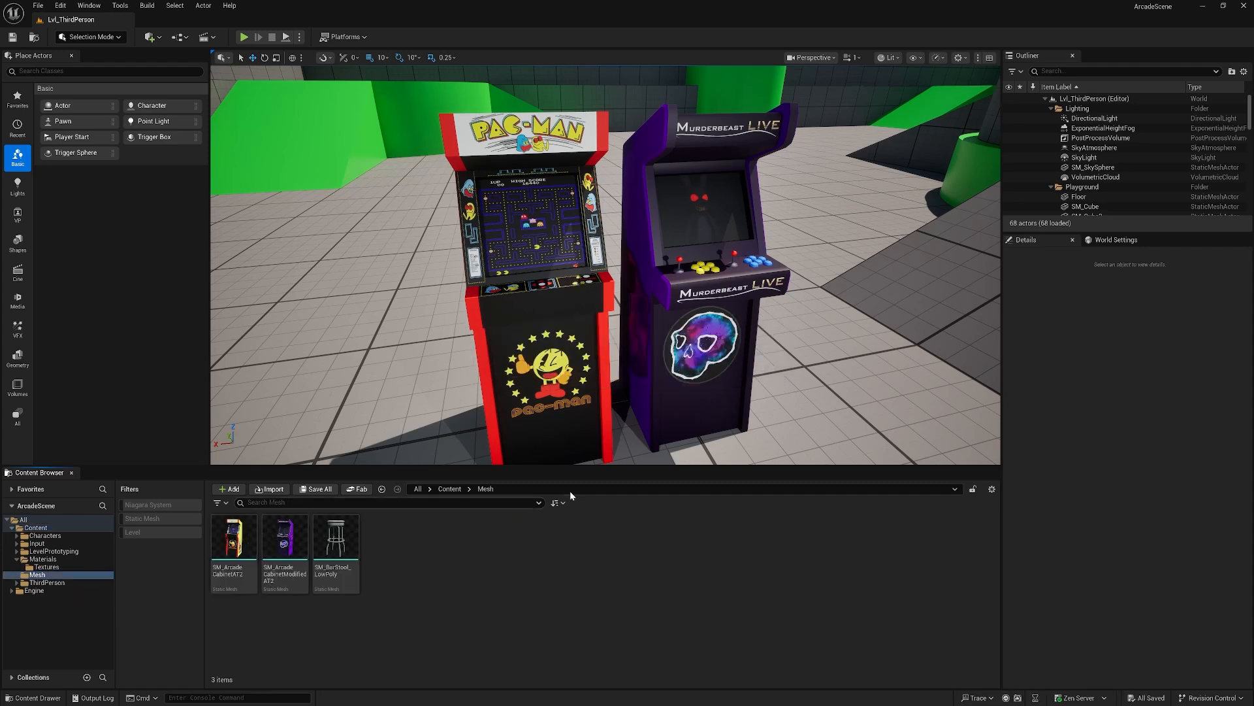
{"action": "right_click_drag", "start_coordinate": [731, 325], "coordinate": [725, 356]}
{"action": "key", "text": "s"}
{"action": "key", "text": "w"}
{"action": "left_click_drag", "start_coordinate": [336, 552], "coordinate": [712, 353]}
{"action": "right_click_drag", "start_coordinate": [712, 353], "coordinate": [618, 366]}
{"action": "key", "text": "s"}
{"action": "key", "text": "d"}
{"action": "key", "text": "w"}
{"action": "key", "text": "w"}
{"action": "key", "text": "s"}
{"action": "right_click_drag", "start_coordinate": [845, 344], "coordinate": [846, 371]}
{"action": "key", "text": "s"}
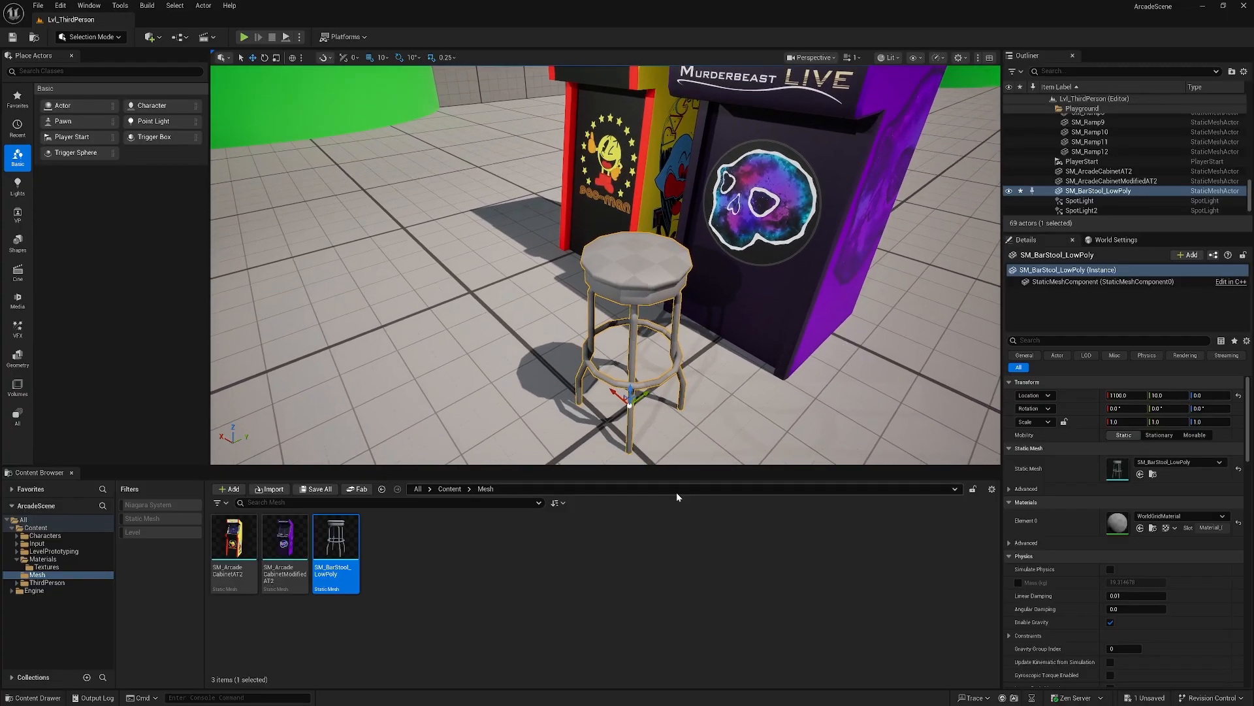
{"action": "double_click", "coordinate": [341, 546]}
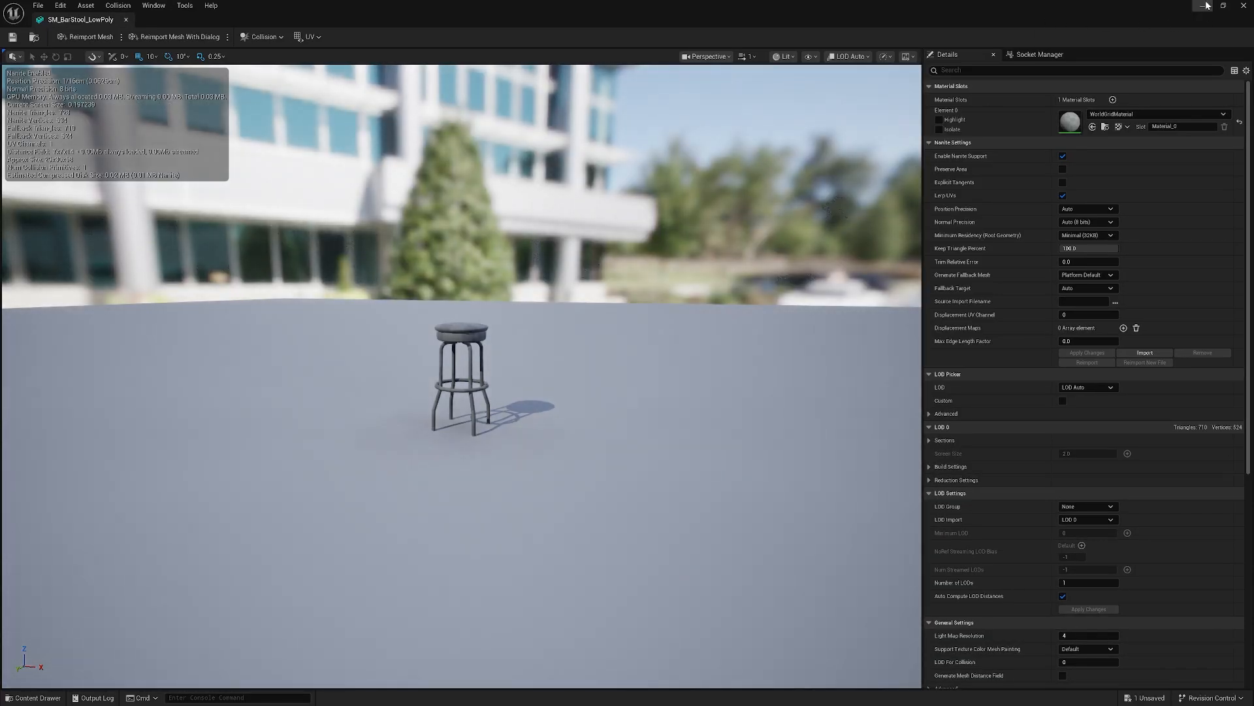
{"action": "left_click", "coordinate": [1244, 5]}
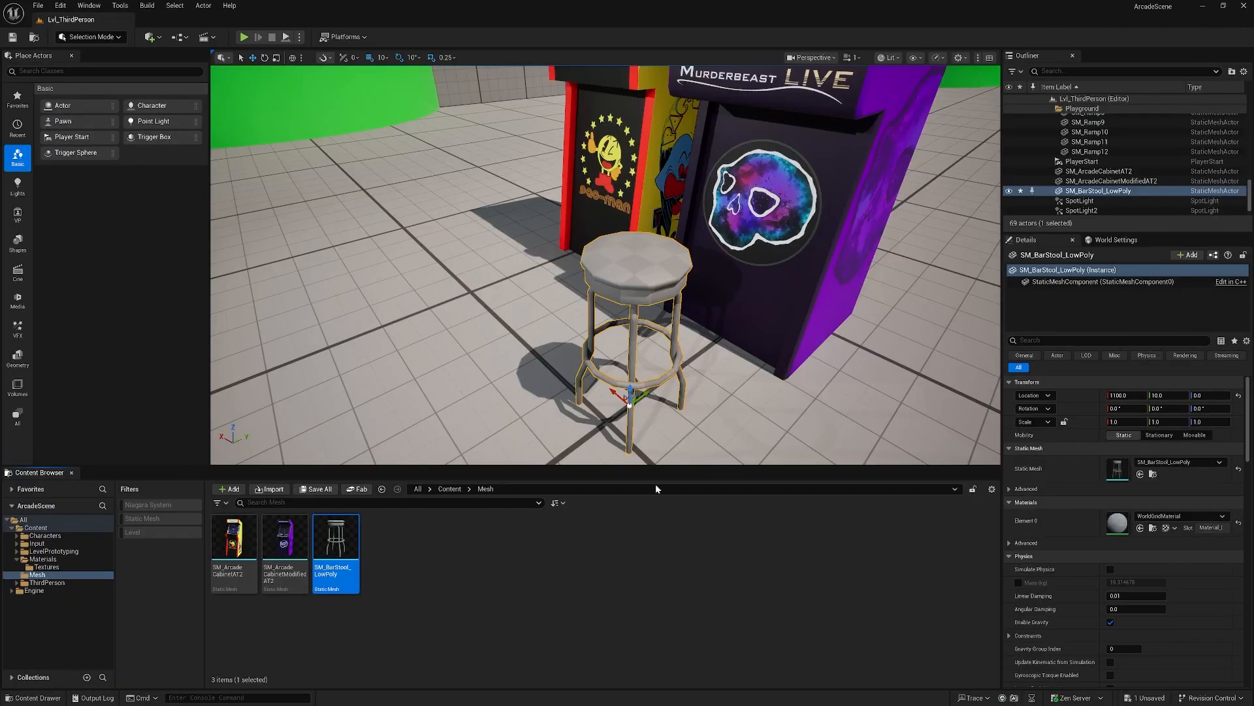
Create a new material named M_Barstool in the Materials folder.
{"action": "left_click", "coordinate": [449, 488]}
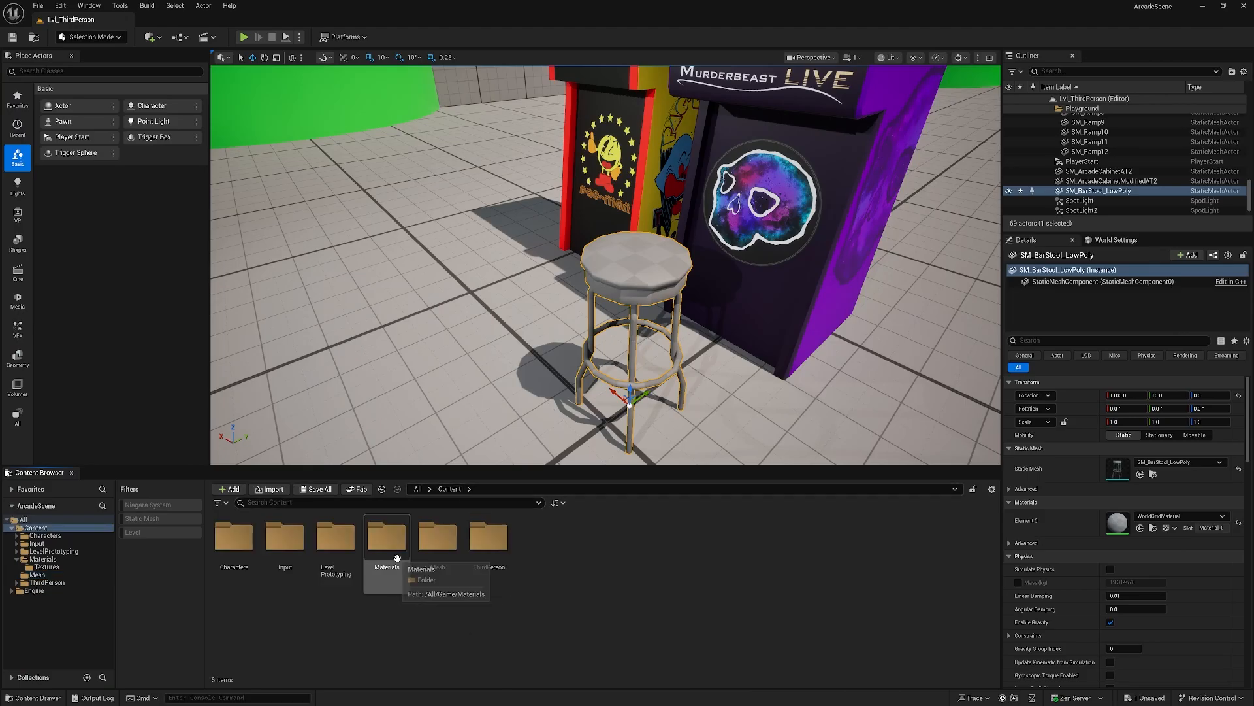
{"action": "double_click", "coordinate": [396, 556]}
{"action": "right_click", "coordinate": [433, 571]}
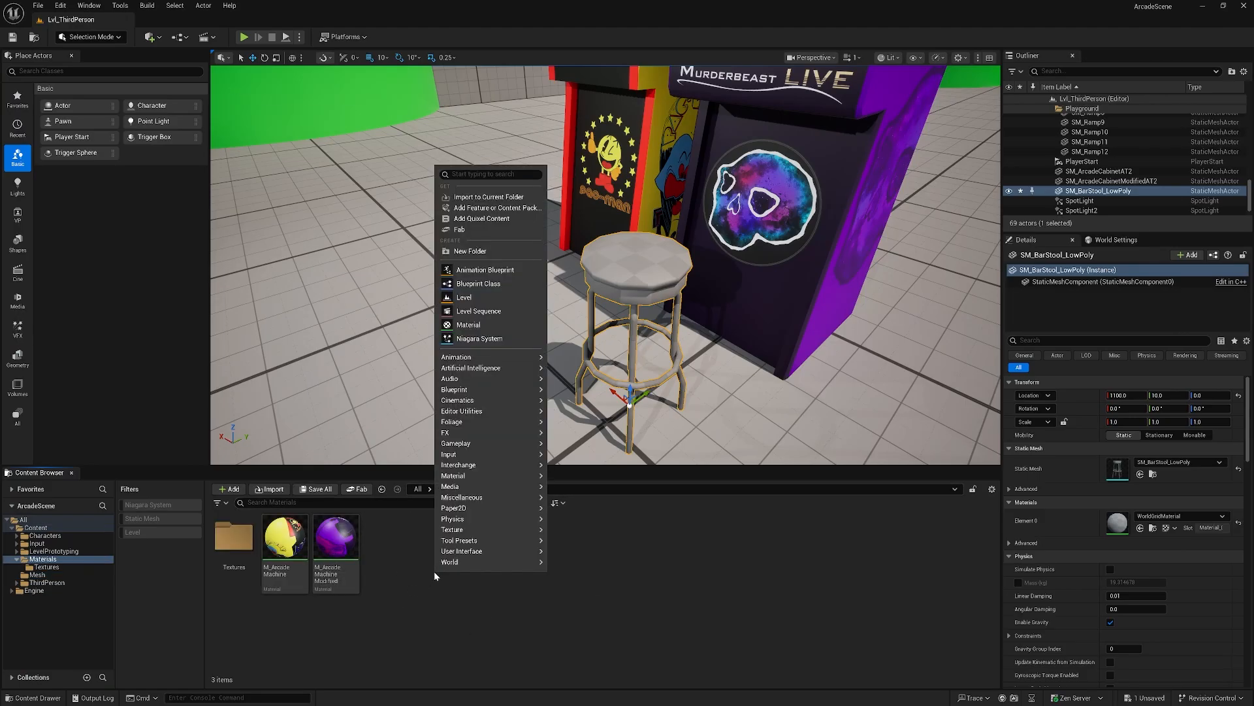
{"action": "left_click", "coordinate": [468, 325]}
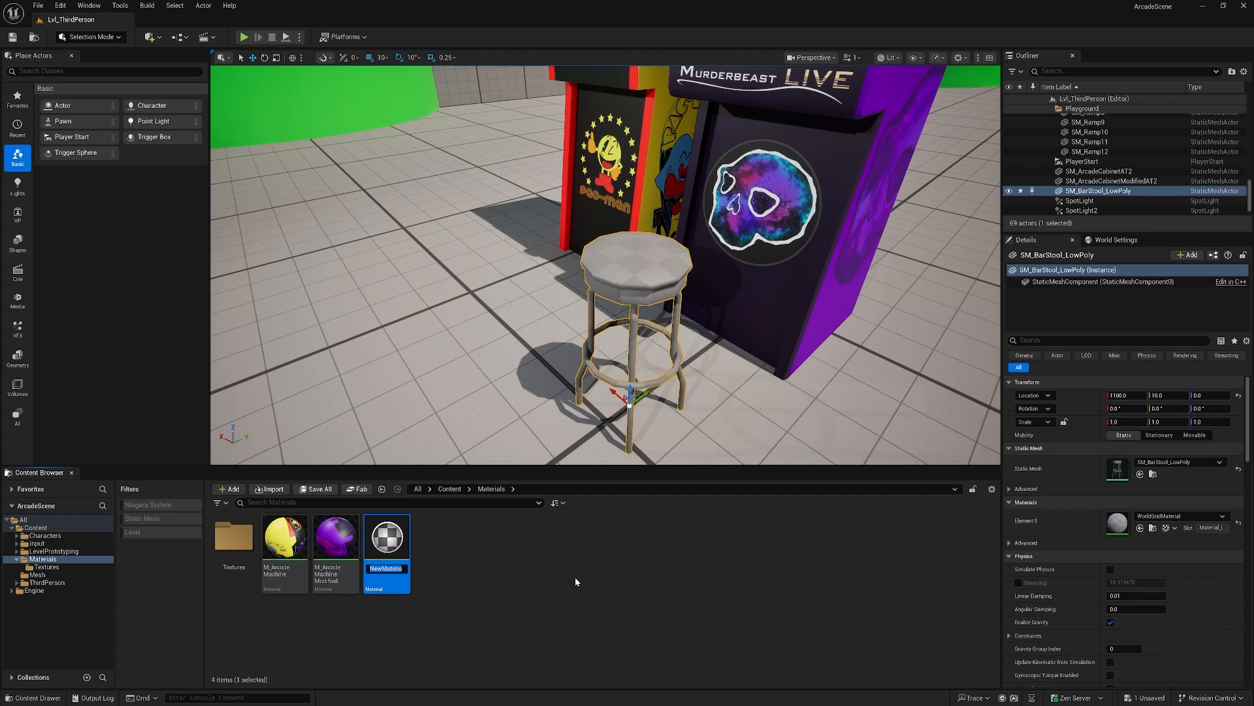
{"action": "type", "text": "M_Barstool"}
{"action": "key", "text": "Return"}
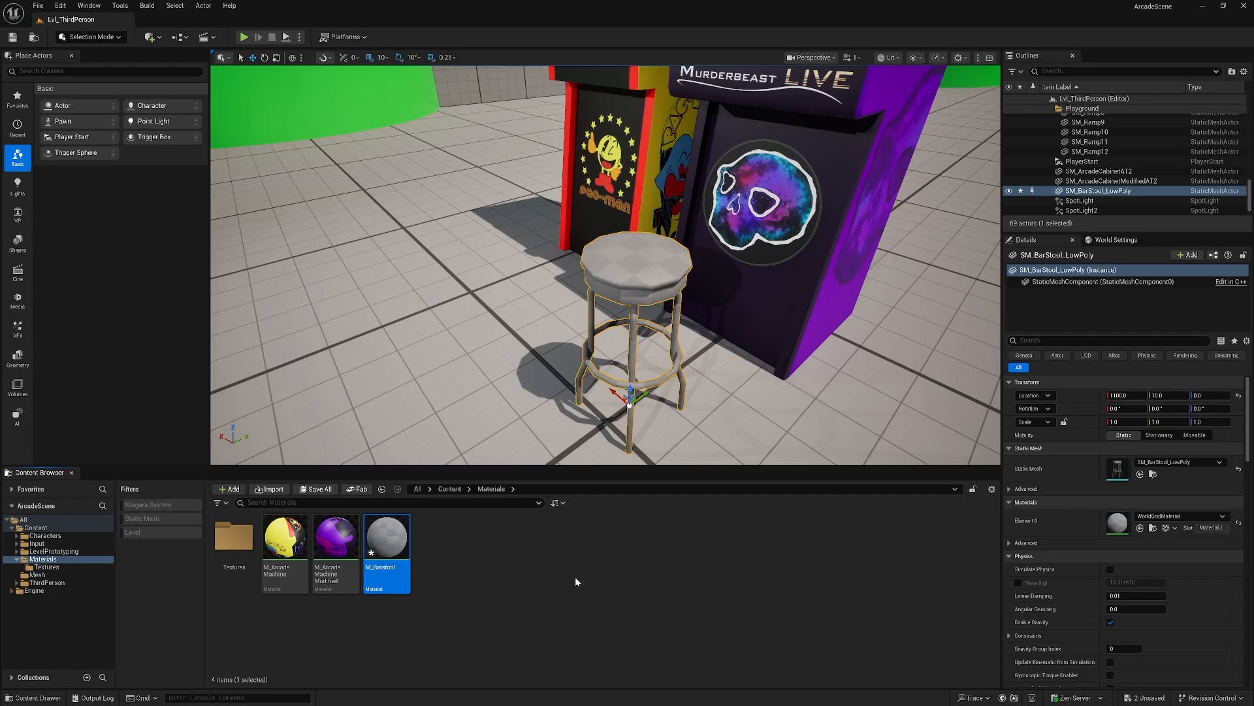
Open M_Barstool in the material editor, then reveal the content browser and open the Textures folder under Materials.
{"action": "double_click", "coordinate": [393, 541]}
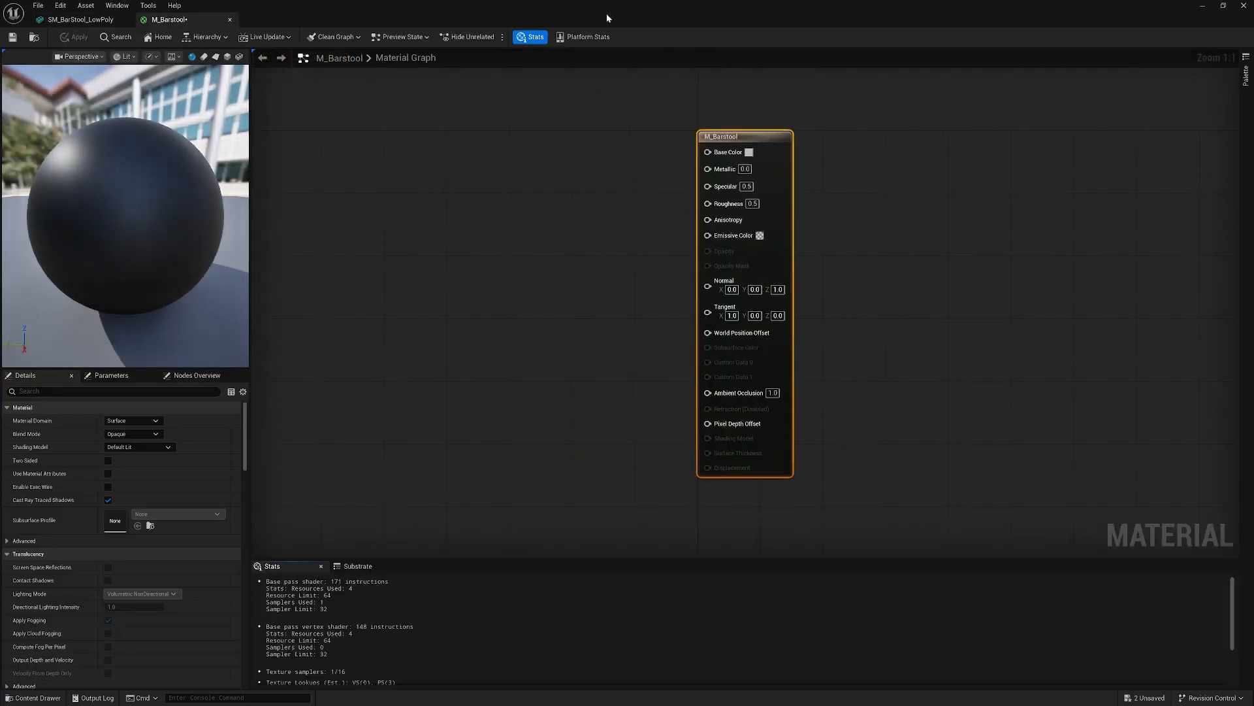
{"action": "left_click_drag", "start_coordinate": [606, 13], "coordinate": [629, 104]}
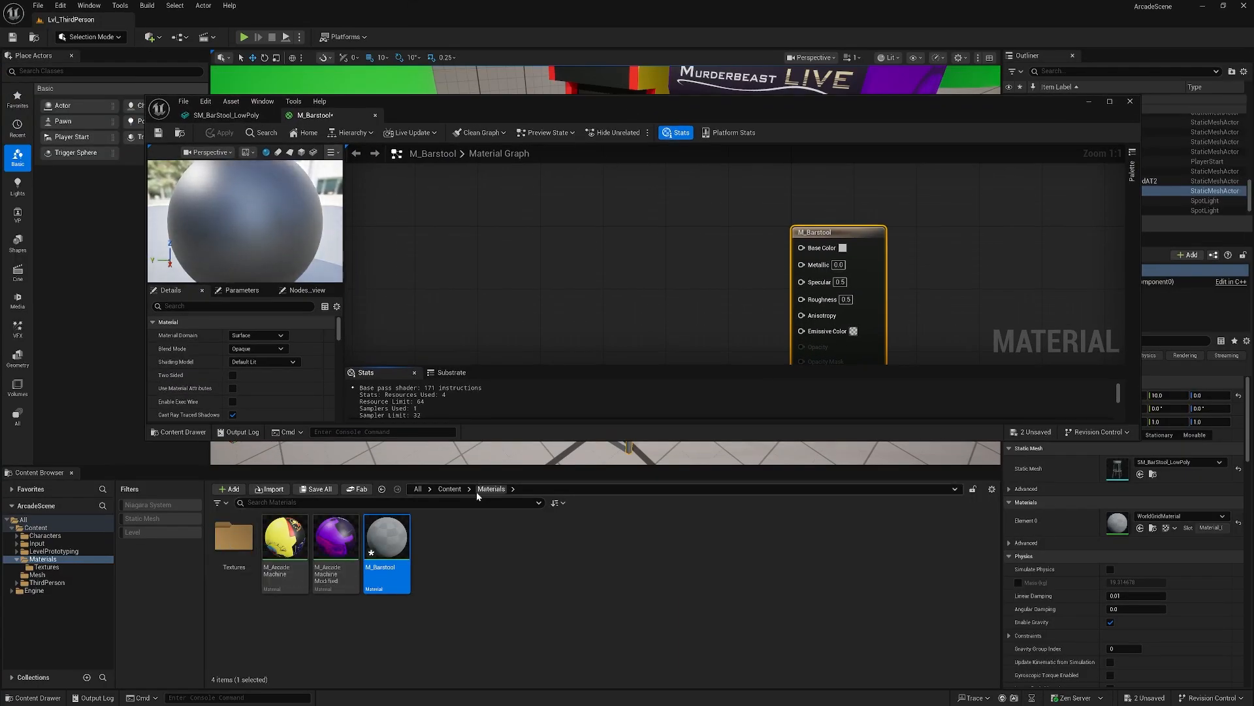
{"action": "double_click", "coordinate": [234, 537]}
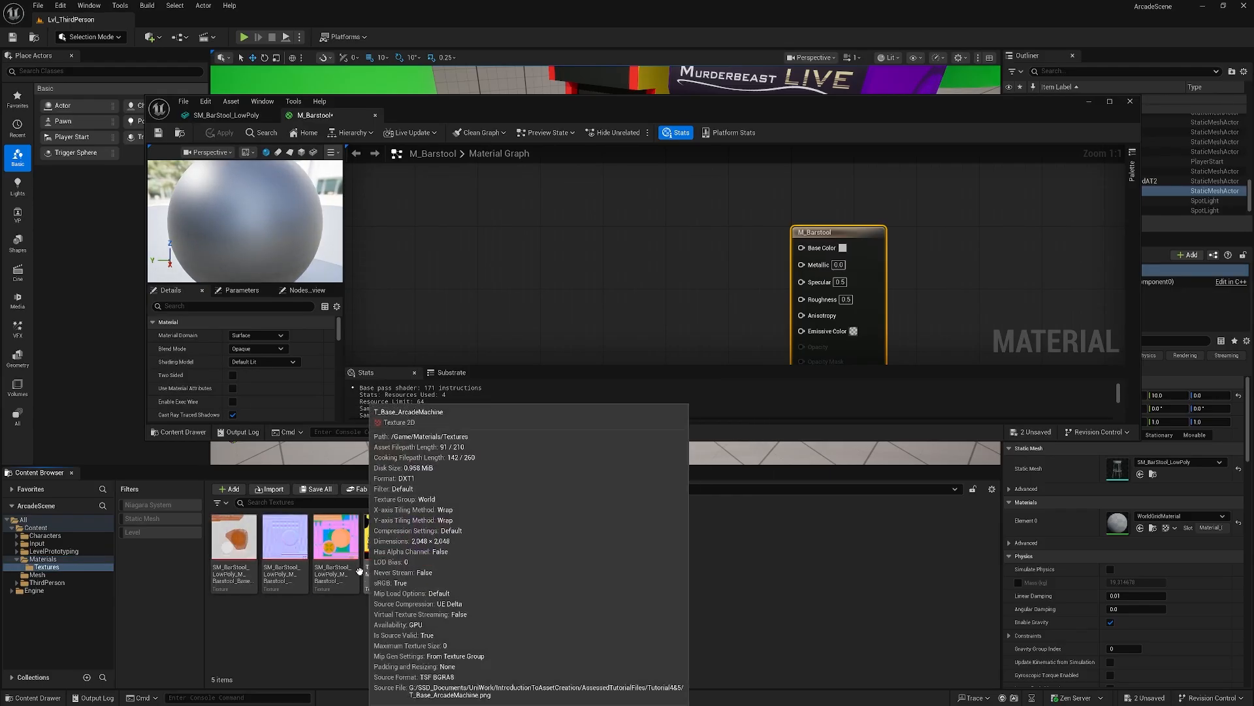
Rename the bar stool's base color texture as T_Barstool_BC.
{"action": "left_click", "coordinate": [233, 573]}
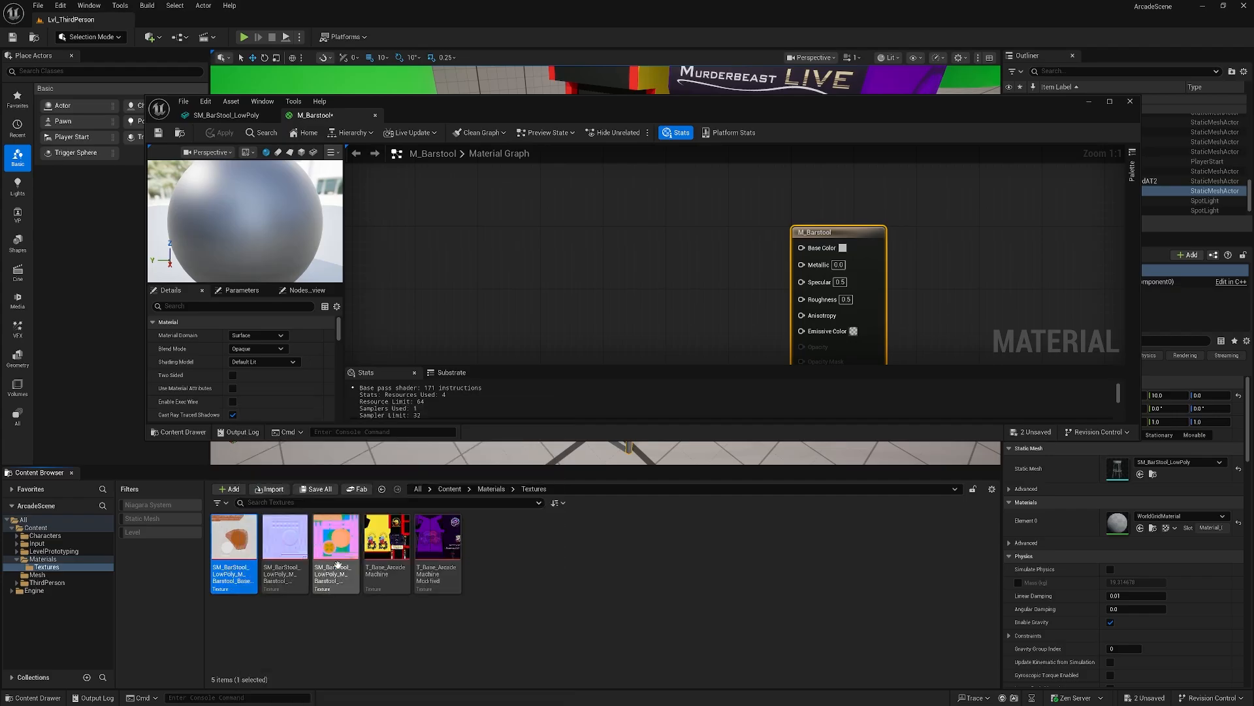
{"action": "left_click", "coordinate": [237, 570]}
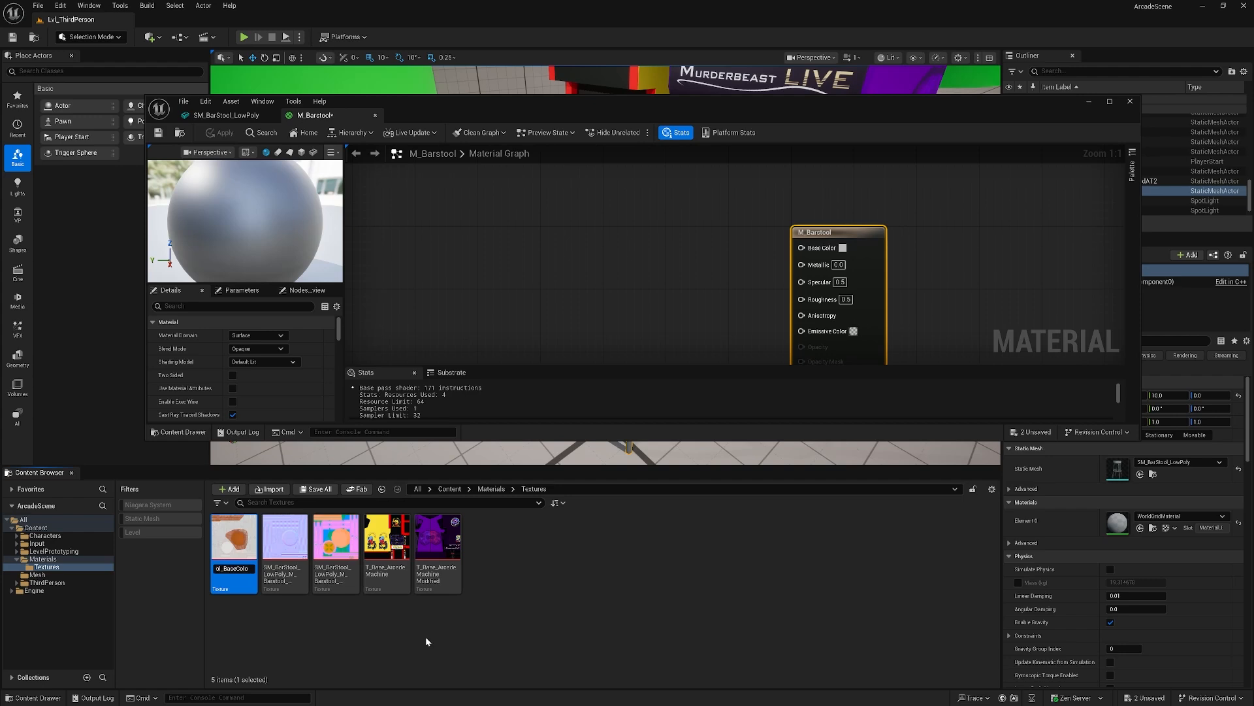
{"action": "key", "text": "ctrl+a"}
{"action": "key", "text": "BackSpace"}
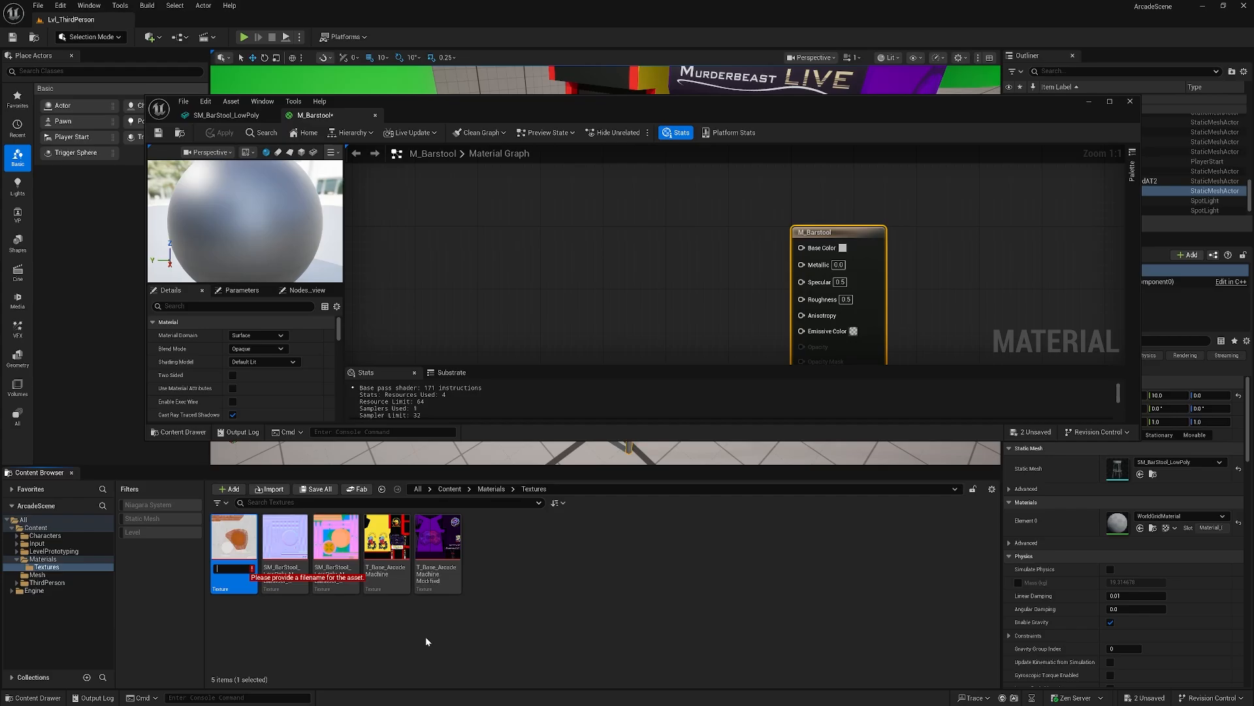
{"action": "type", "text": "T_Barstoo,"}
{"action": "key", "text": "BackSpace"}
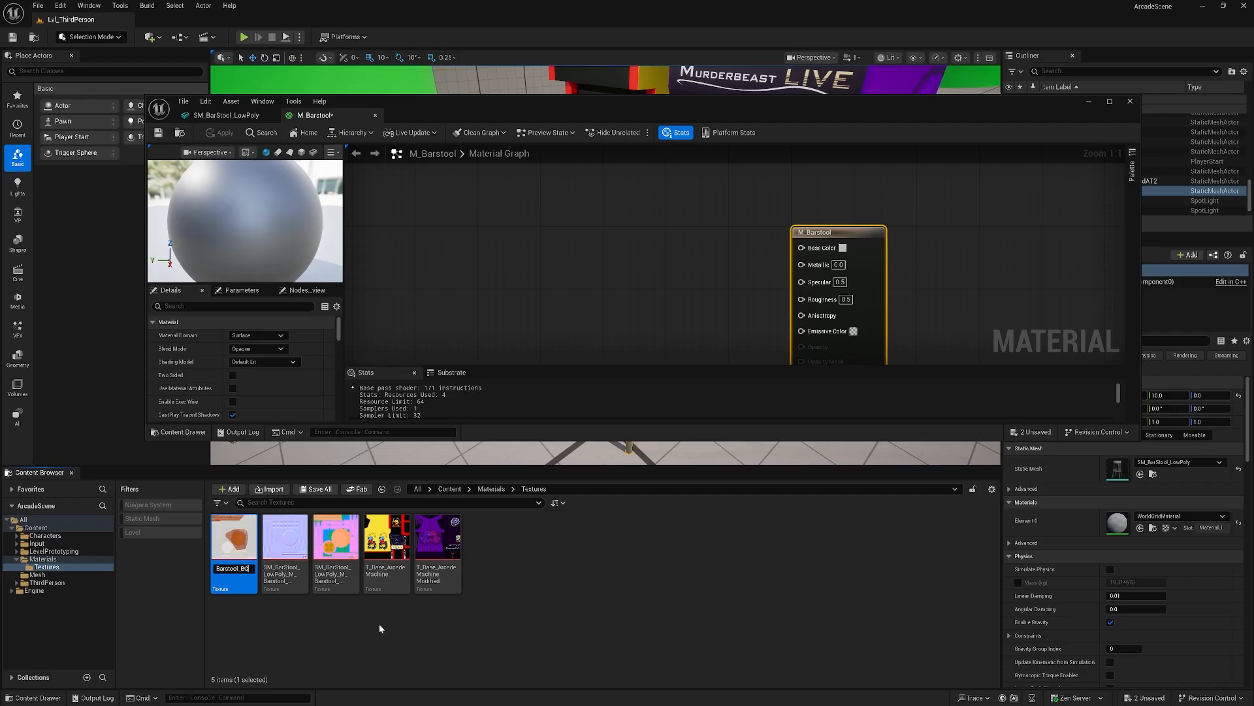
{"action": "key", "text": "Home"}
{"action": "type", "text": "T_"}
{"action": "key", "text": "Return"}
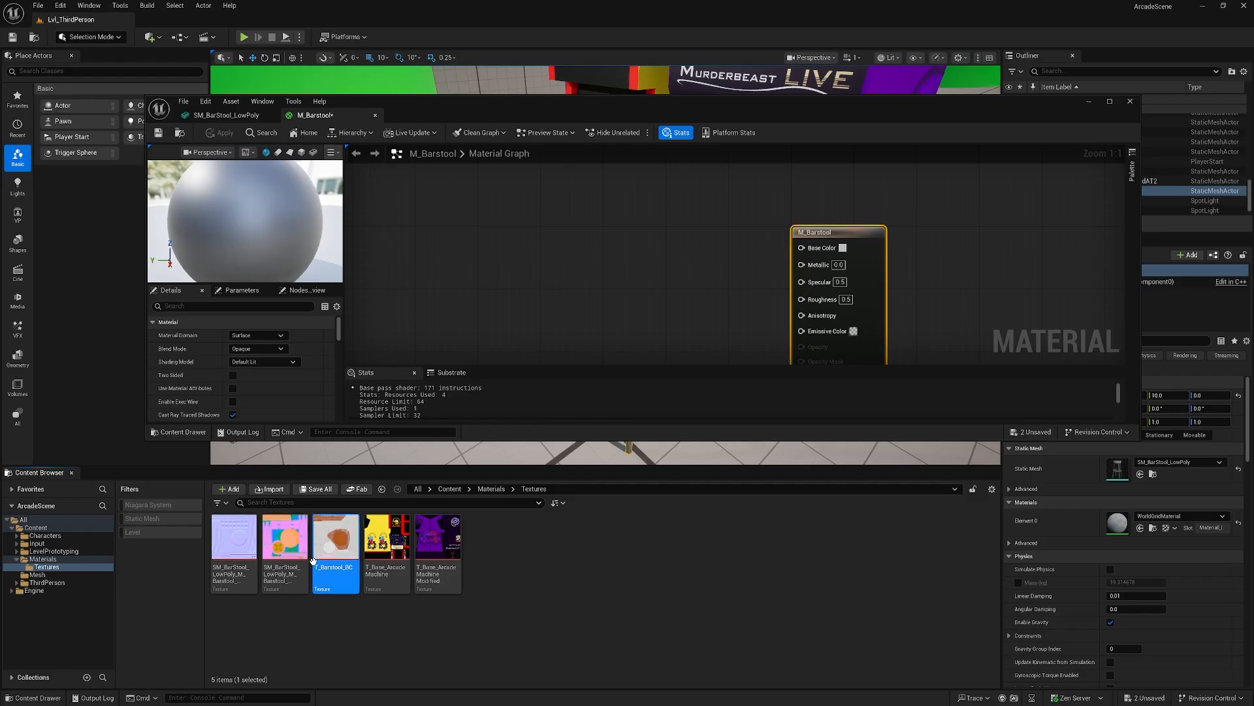
Rename the bar stool's normal map texture as T_Barstool_N.
{"action": "left_click", "coordinate": [234, 573]}
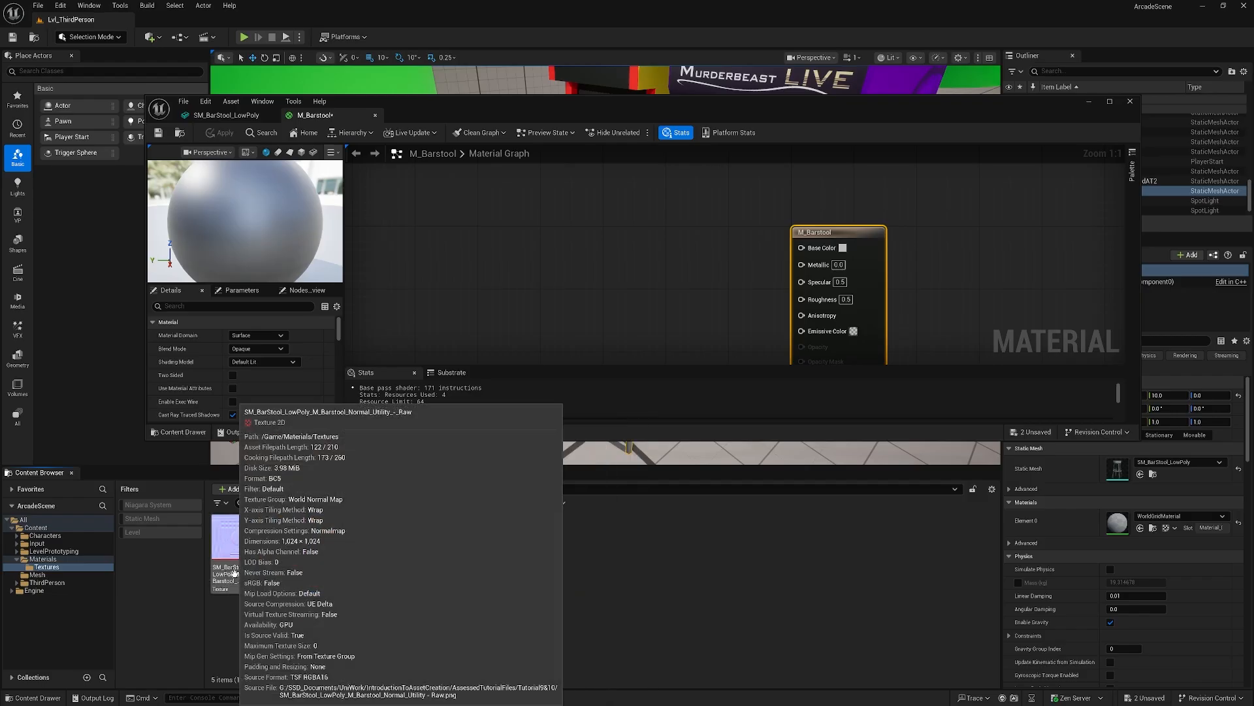
{"action": "key", "text": "F2"}
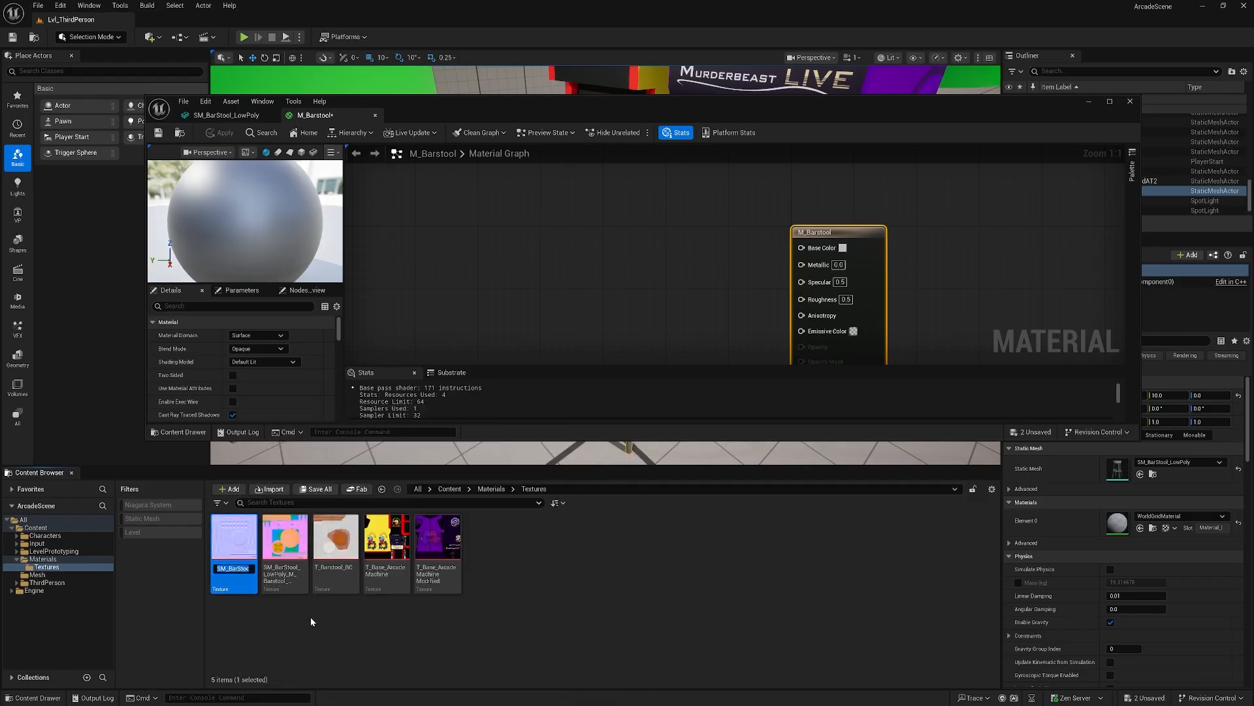
{"action": "type", "text": "T"}
{"action": "type", "text": "_Barstool"}
{"action": "type", "text": "_"}
{"action": "type", "text": "N"}
{"action": "key", "text": "Return"}
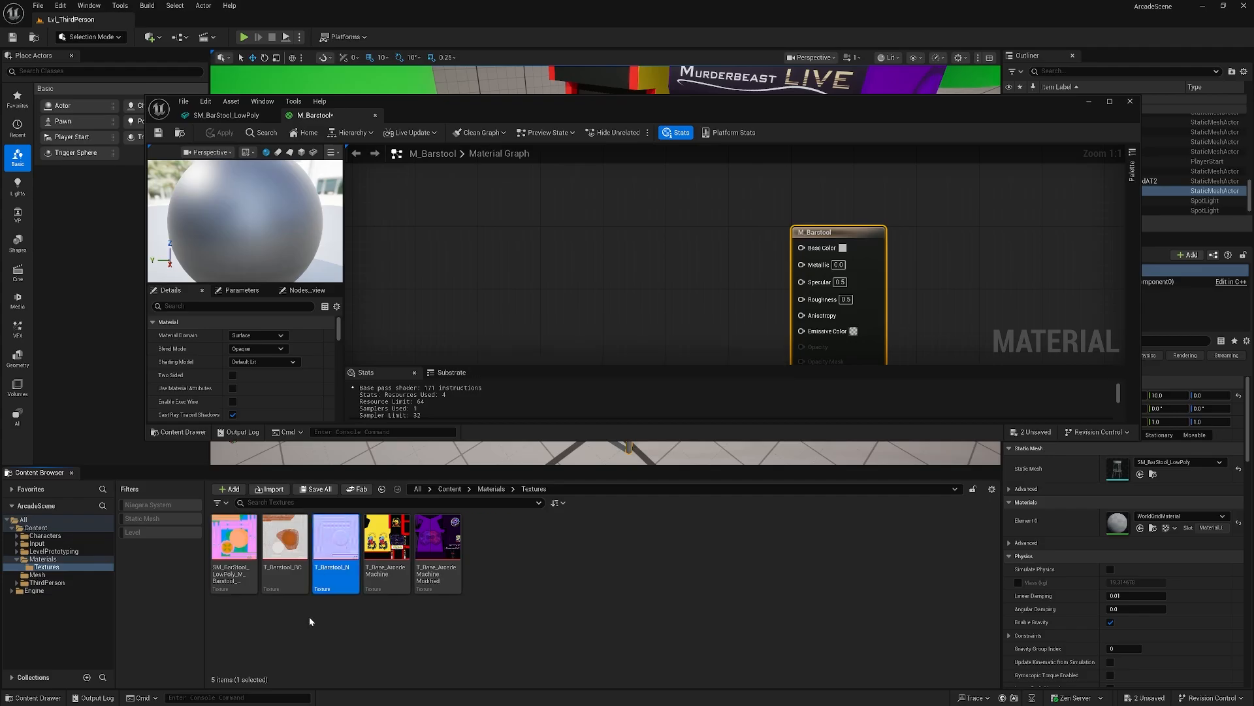
Rename the remaining packed bar stool mask texture as T_Barstool_MM.
{"action": "left_click", "coordinate": [226, 573]}
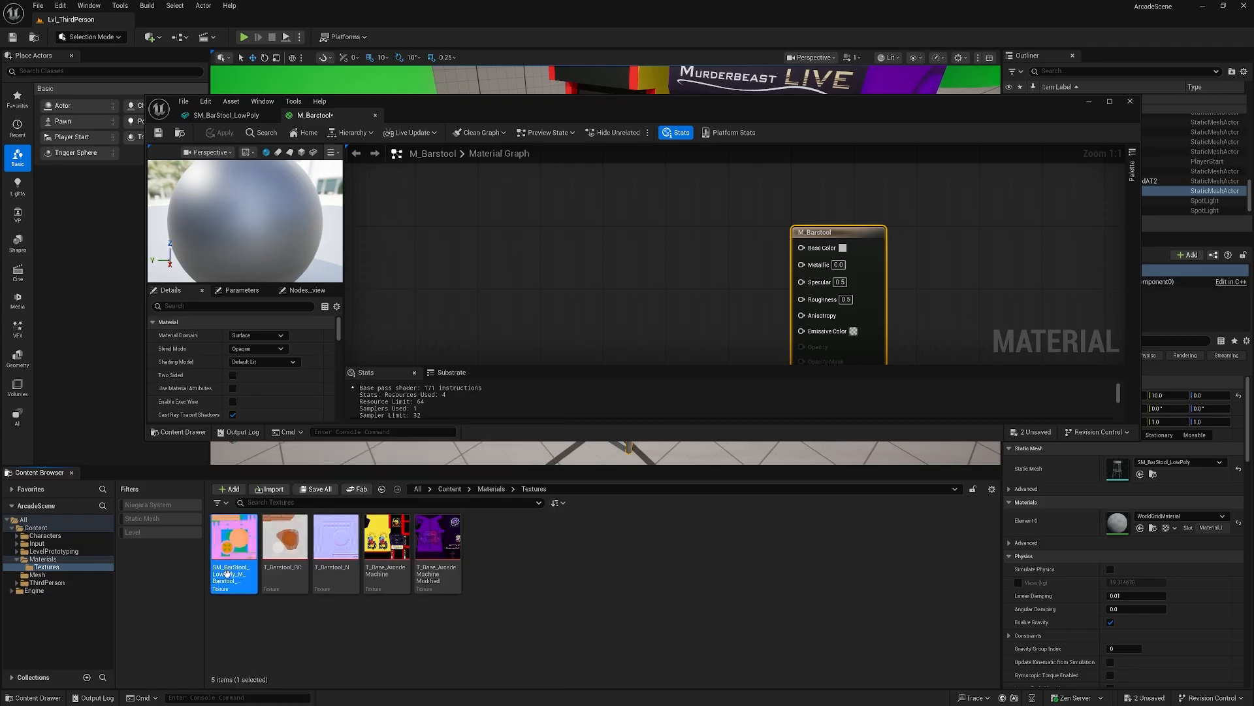
{"action": "key", "text": "F2"}
{"action": "type", "text": "T_Barst"}
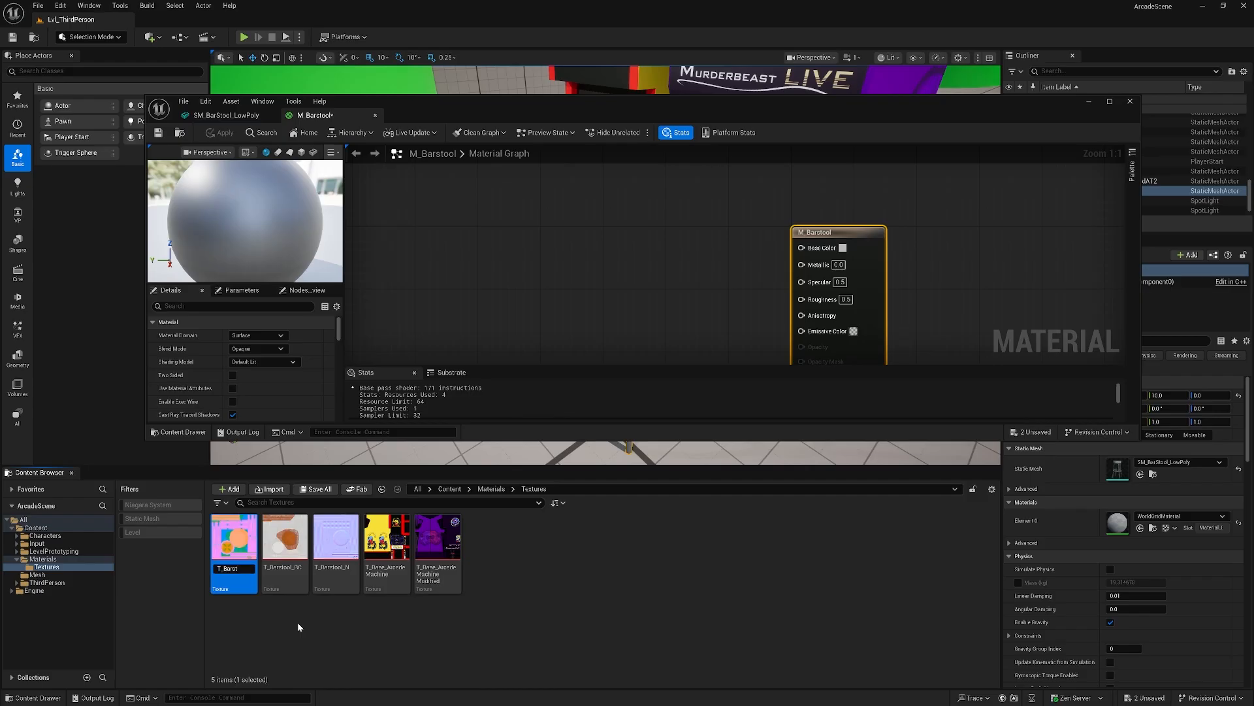
{"action": "type", "text": "ool_"}
{"action": "type", "text": "MM"}
{"action": "type", "text": "]#"}
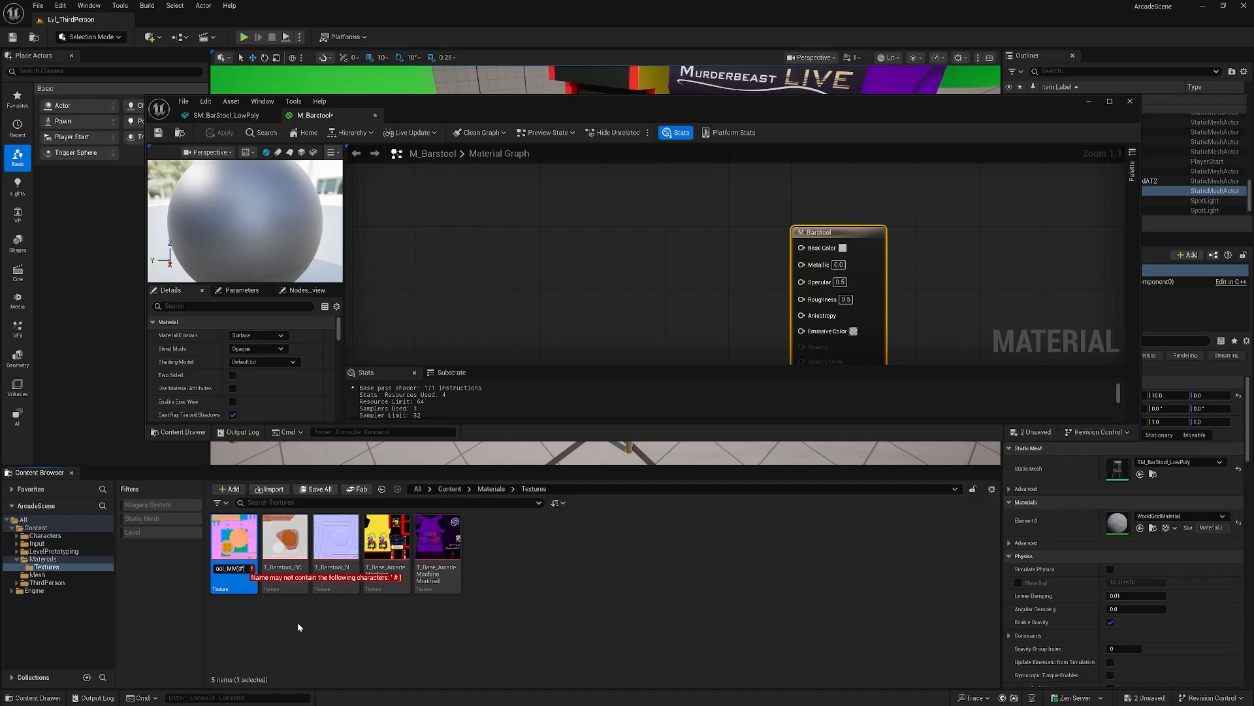
{"action": "key", "text": "BackSpace"}
{"action": "key", "text": "BackSpace"}
{"action": "key", "text": "Return"}
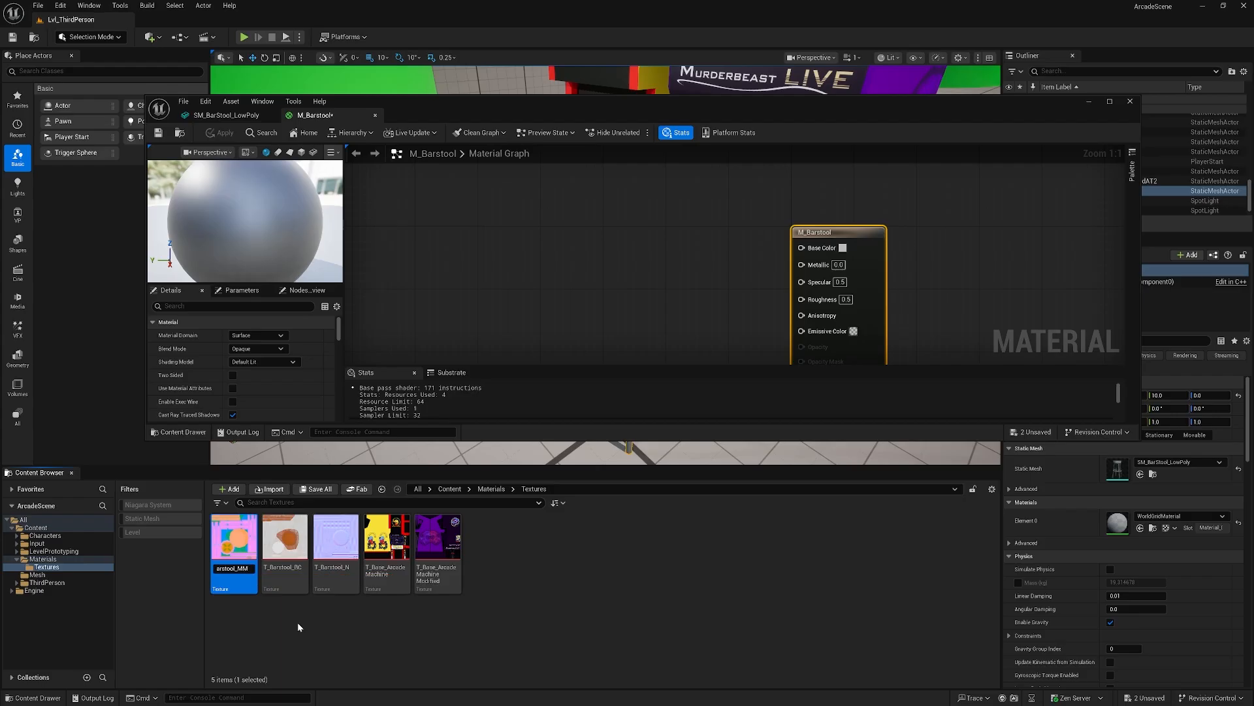
Add T_Barstool_BC, T_Barstool_MM and T_Barstool_N to the M_Barstool graph and stack their nodes vertically with the normal map in the middle.
{"action": "left_click", "coordinate": [234, 549]}
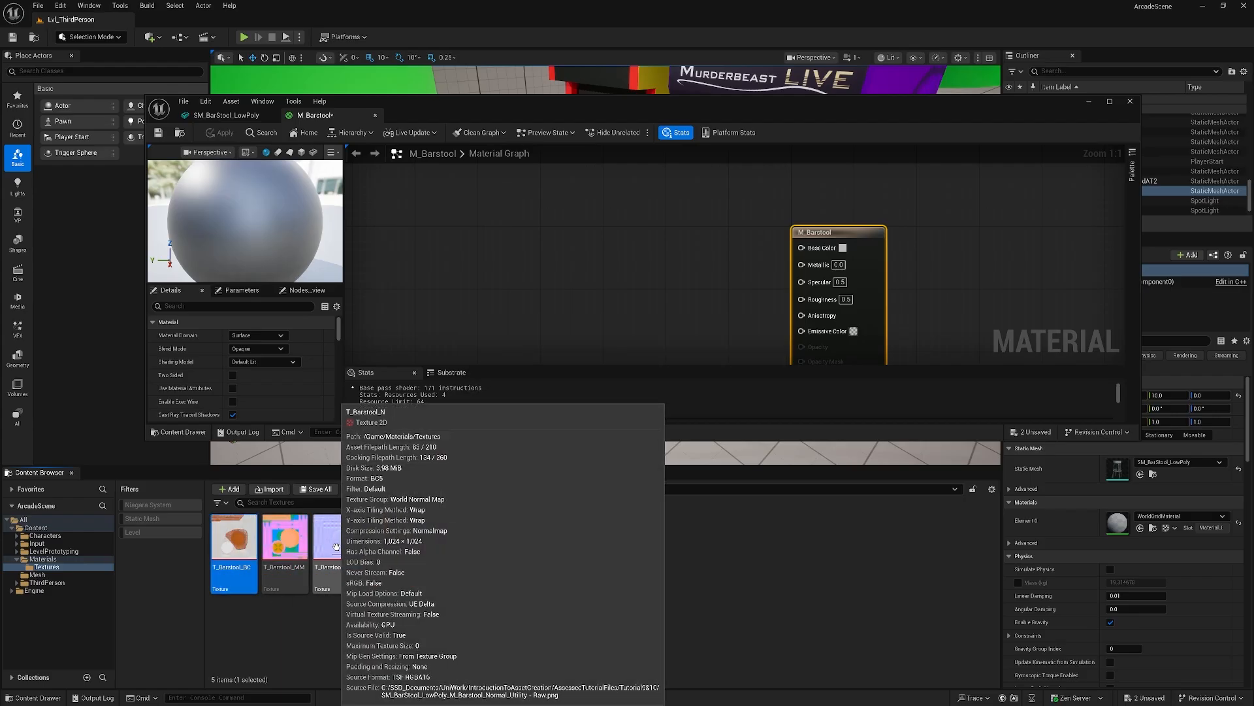
{"action": "left_click", "coordinate": [339, 547], "text": "shift"}
{"action": "left_click_drag", "start_coordinate": [232, 544], "coordinate": [552, 281]}
{"action": "left_click", "coordinate": [1112, 101]}
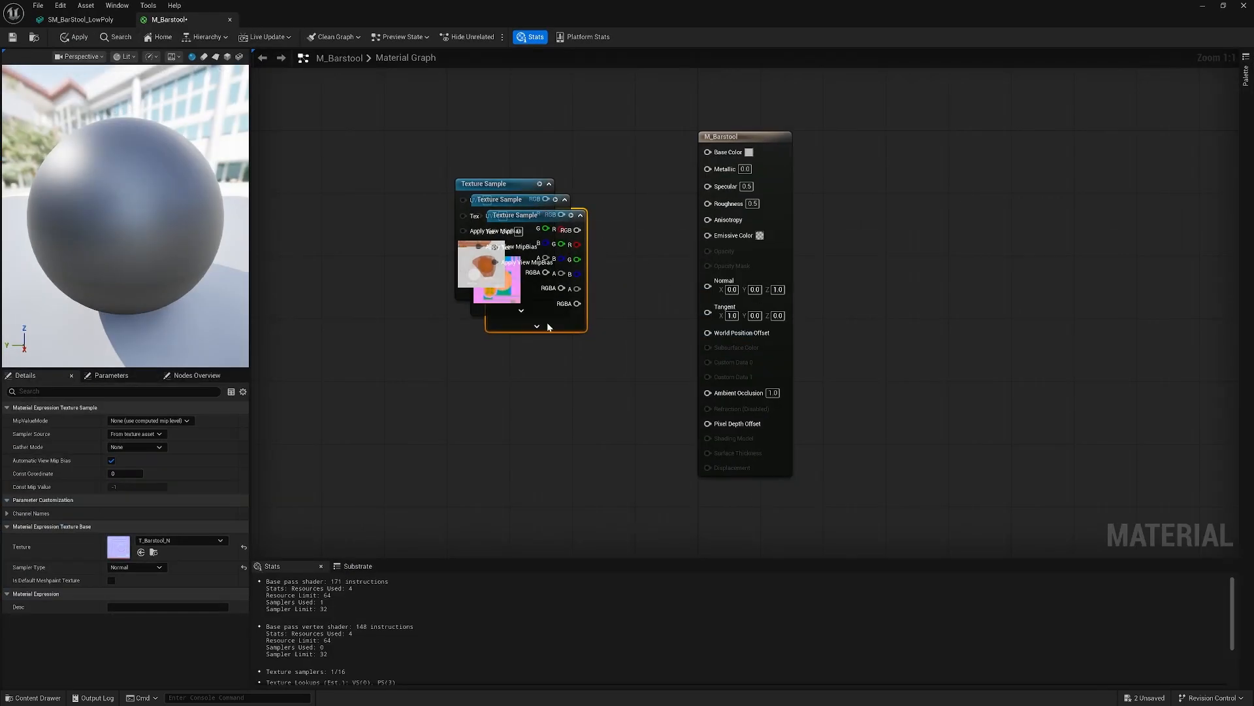
{"action": "left_click_drag", "start_coordinate": [523, 190], "coordinate": [536, 85]}
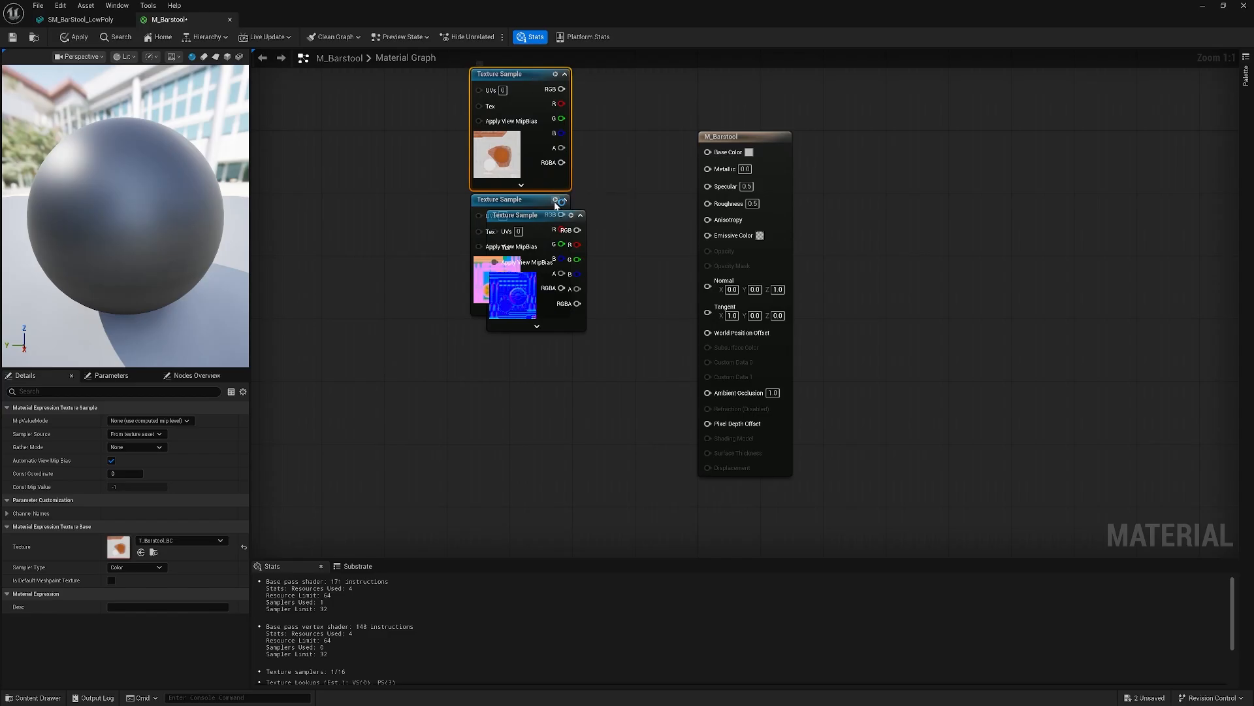
{"action": "left_click_drag", "start_coordinate": [520, 201], "coordinate": [528, 364]}
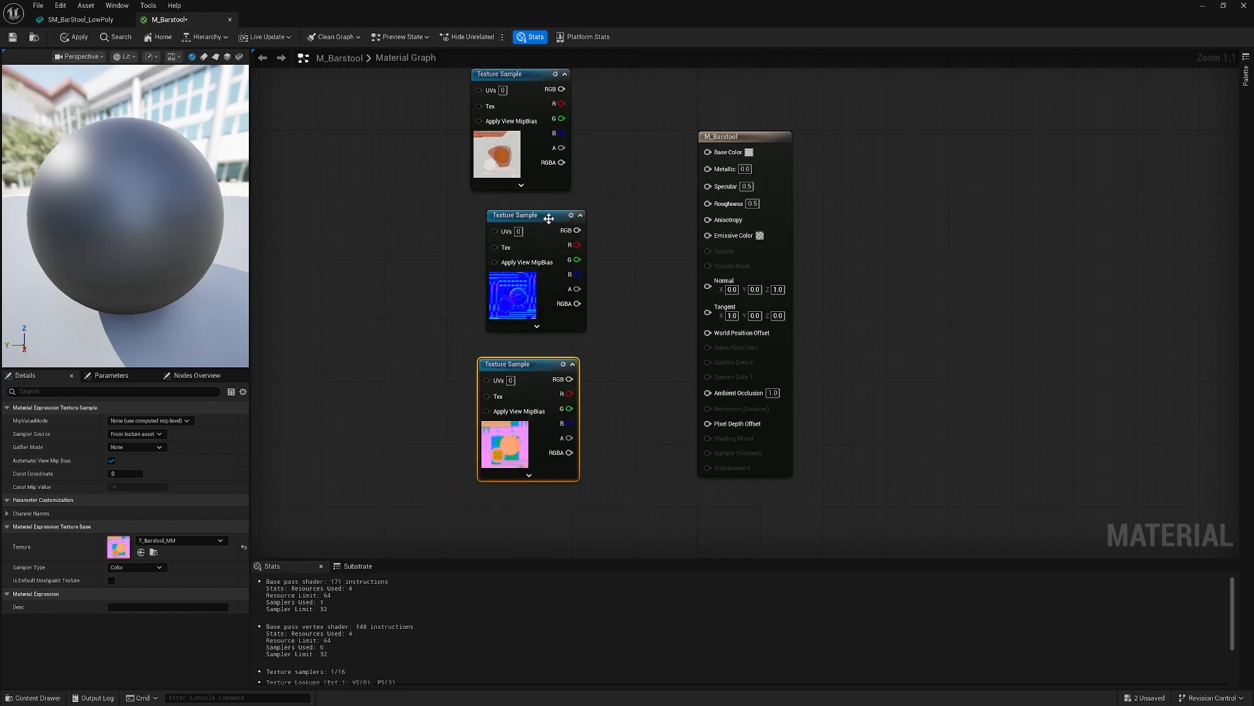
{"action": "left_click_drag", "start_coordinate": [549, 218], "coordinate": [533, 201]}
{"action": "left_click_drag", "start_coordinate": [533, 365], "coordinate": [525, 329]}
Align the texture nodes beside the material node and connect T_Barstool_BC's RGB to Base Color and T_Barstool_N's RGB to Normal.
{"action": "right_click_drag", "start_coordinate": [629, 220], "coordinate": [615, 255]}
{"action": "left_click_drag", "start_coordinate": [422, 96], "coordinate": [557, 433]}
{"action": "left_click_drag", "start_coordinate": [545, 126], "coordinate": [690, 191]}
{"action": "left_click_drag", "start_coordinate": [470, 196], "coordinate": [492, 184]}
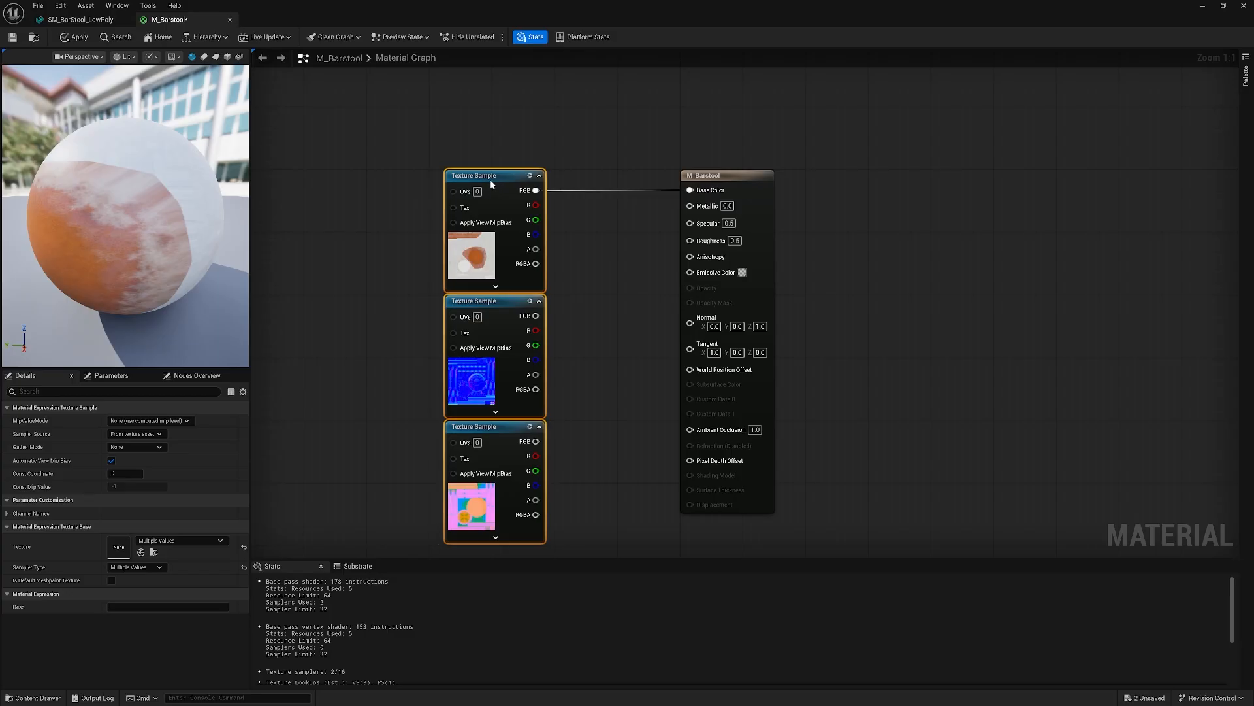
{"action": "left_click", "coordinate": [582, 296]}
{"action": "right_click_drag", "start_coordinate": [607, 401], "coordinate": [564, 309]}
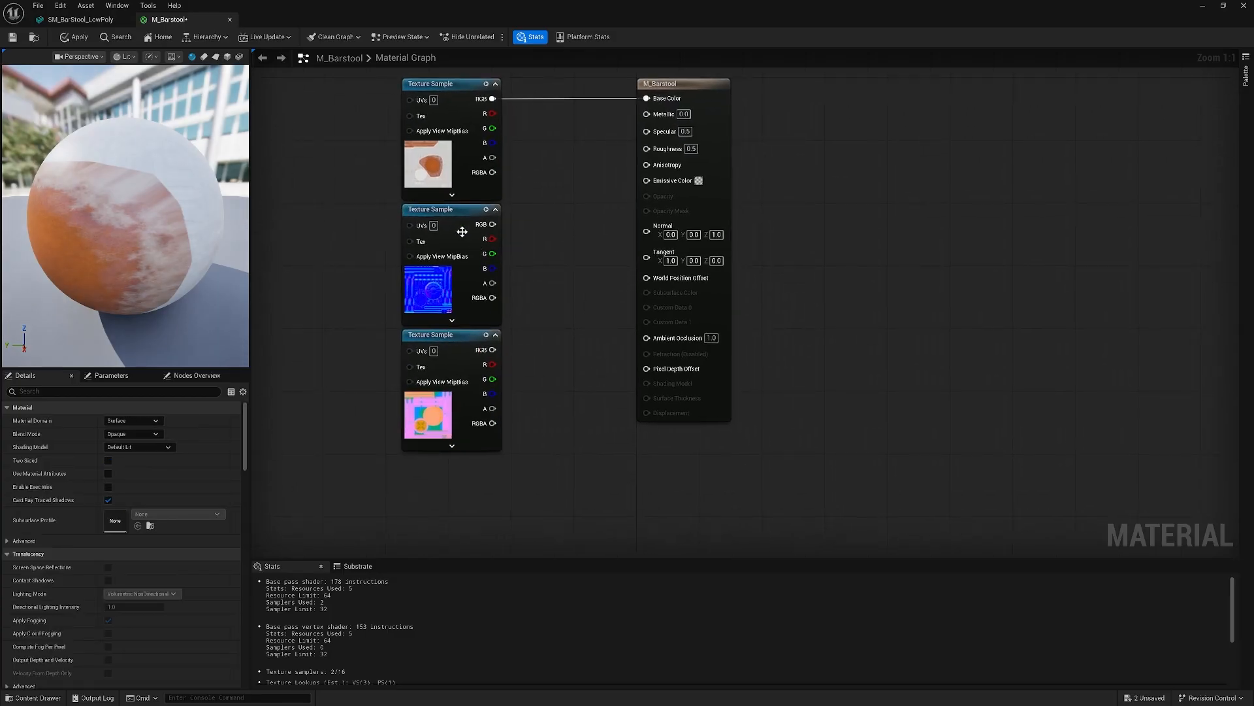
{"action": "left_click_drag", "start_coordinate": [493, 225], "coordinate": [646, 229]}
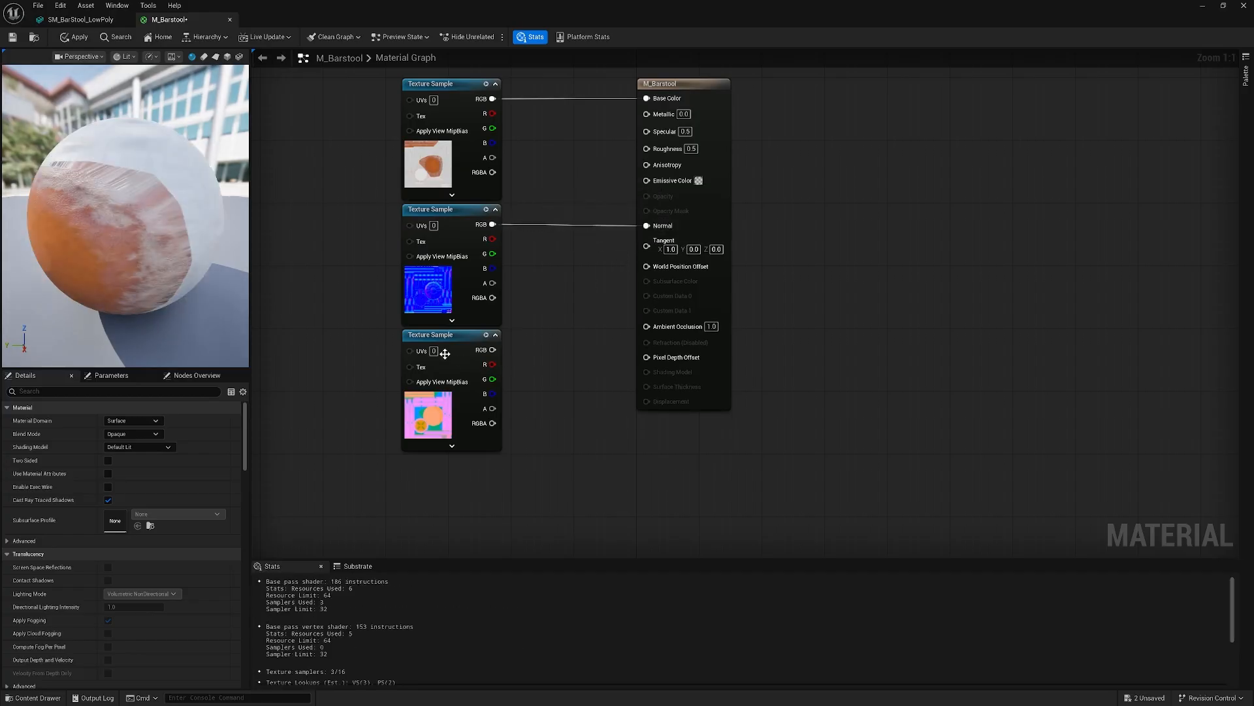
Connect T_Barstool_MM's red channel to Ambient Occlusion, green to Roughness and blue to Metallic, and save M_Barstool.
{"action": "right_click_drag", "start_coordinate": [546, 332], "coordinate": [467, 377]}
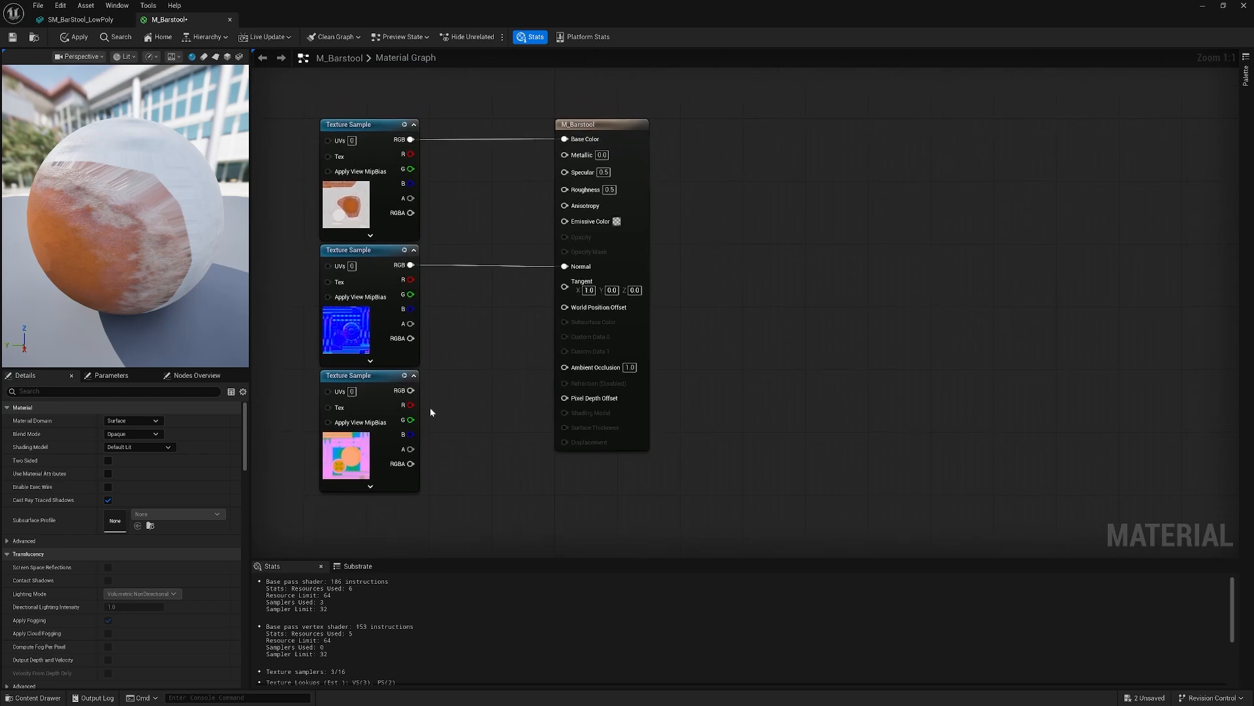
{"action": "left_click_drag", "start_coordinate": [410, 405], "coordinate": [564, 366]}
{"action": "left_click_drag", "start_coordinate": [410, 420], "coordinate": [573, 194]}
{"action": "left_click_drag", "start_coordinate": [410, 434], "coordinate": [564, 154]}
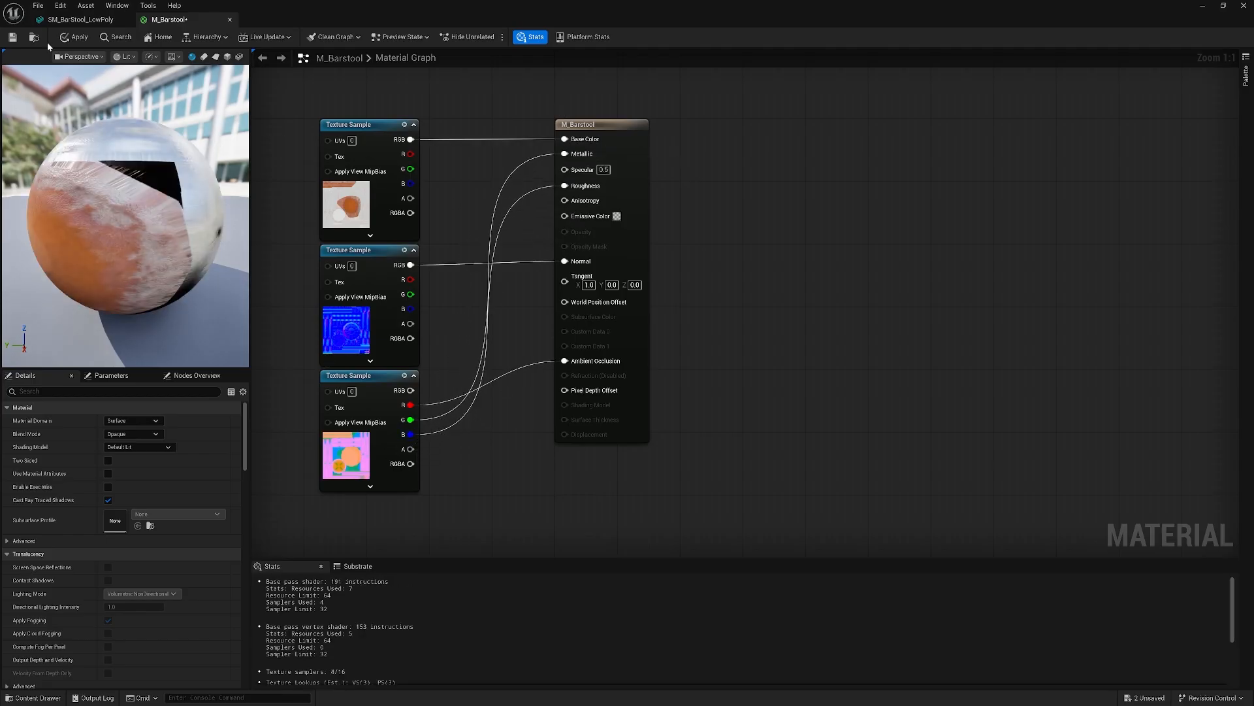
{"action": "left_click", "coordinate": [13, 39]}
Assign M_Barstool to the material slot of the SM_BarStool_LowPoly mesh asset and save the mesh.
{"action": "left_click", "coordinate": [82, 20]}
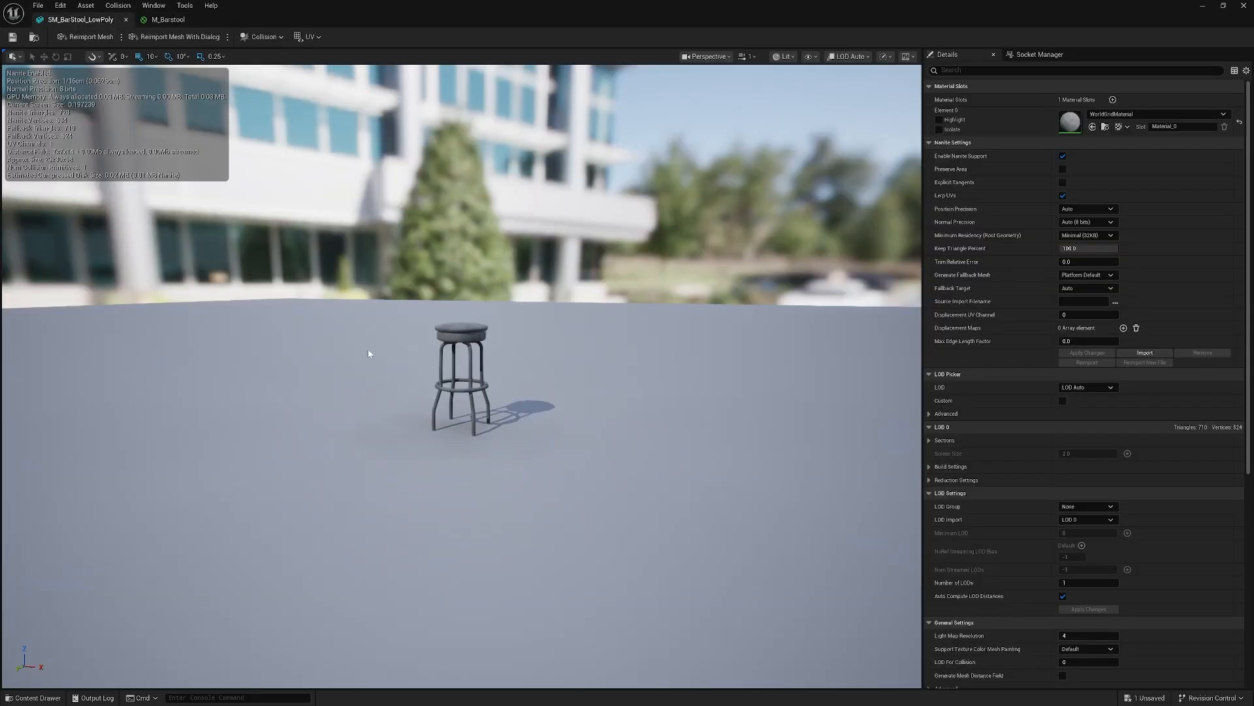
{"action": "left_click", "coordinate": [1179, 118]}
{"action": "type", "text": "M"}
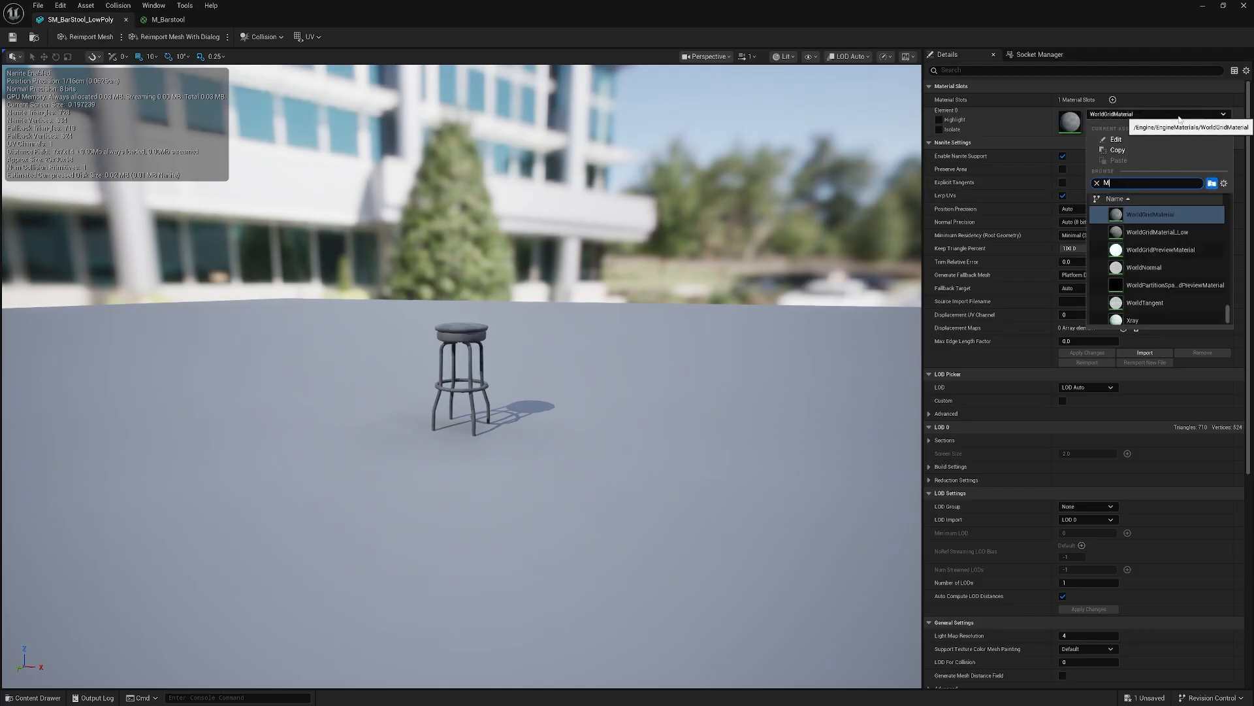
{"action": "type", "text": "_Bar"}
{"action": "left_click", "coordinate": [1158, 220]}
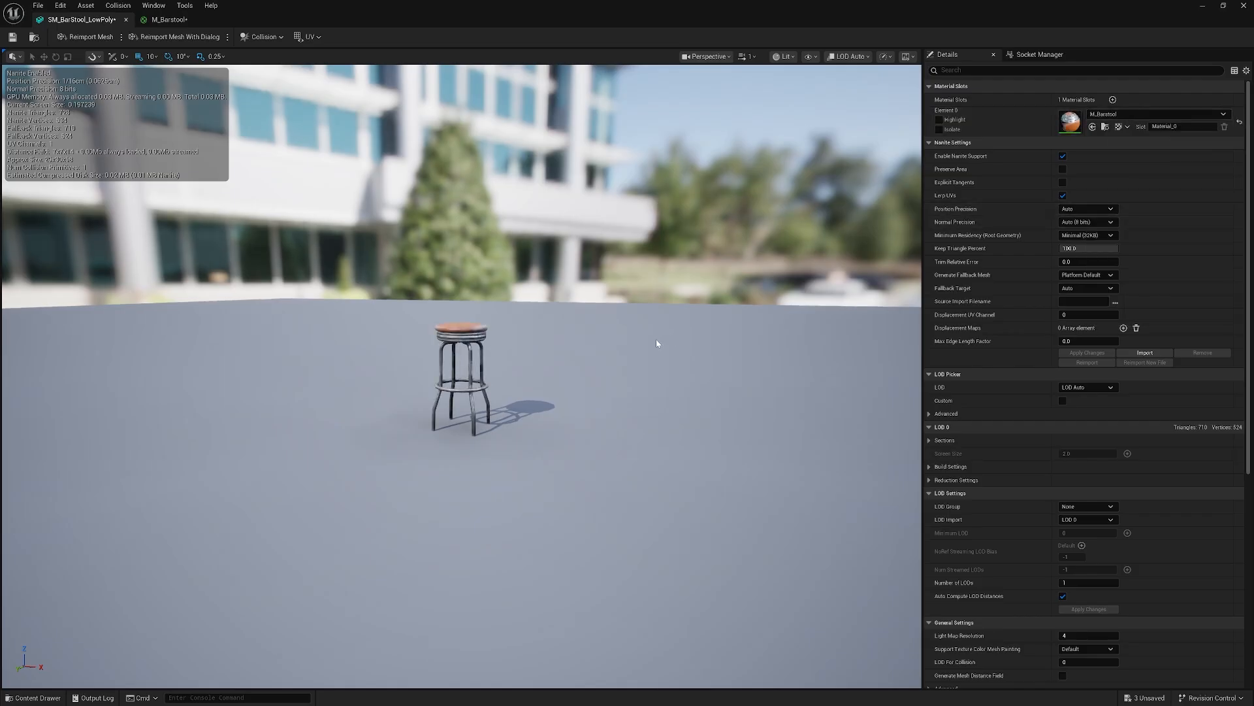
{"action": "left_click", "coordinate": [12, 37]}
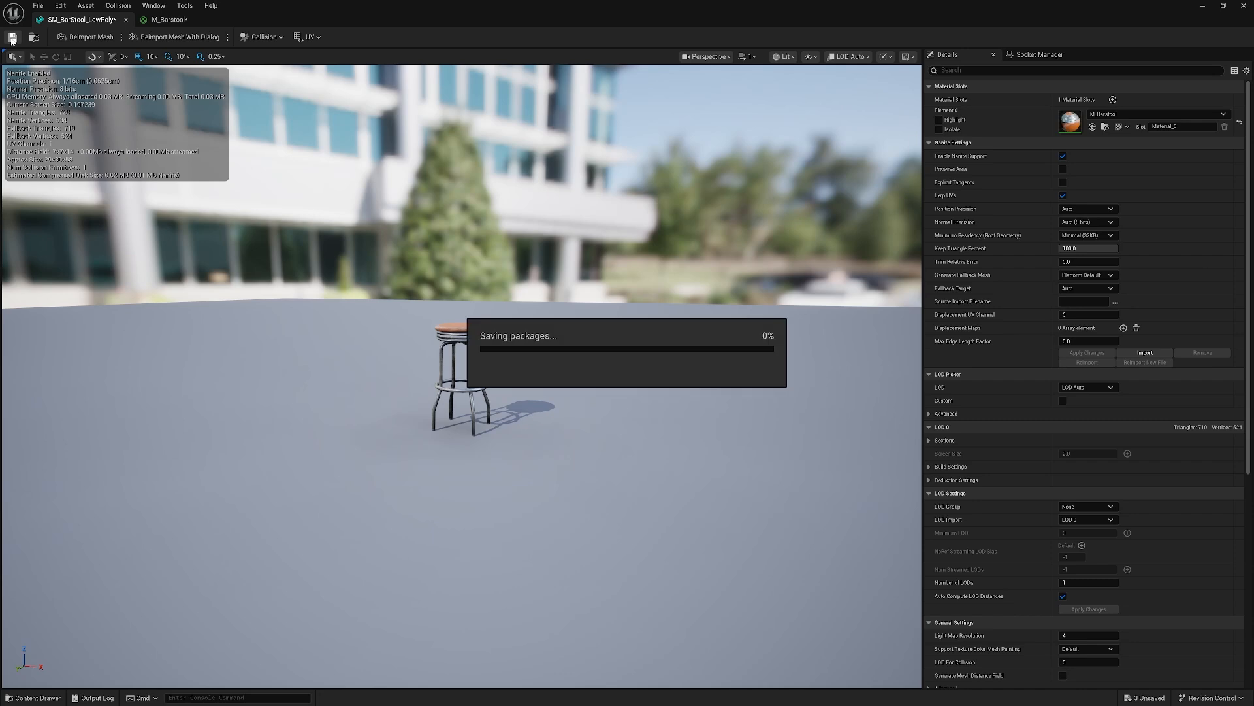
Save the M_Barstool material again and return to the level.
{"action": "left_click", "coordinate": [169, 20]}
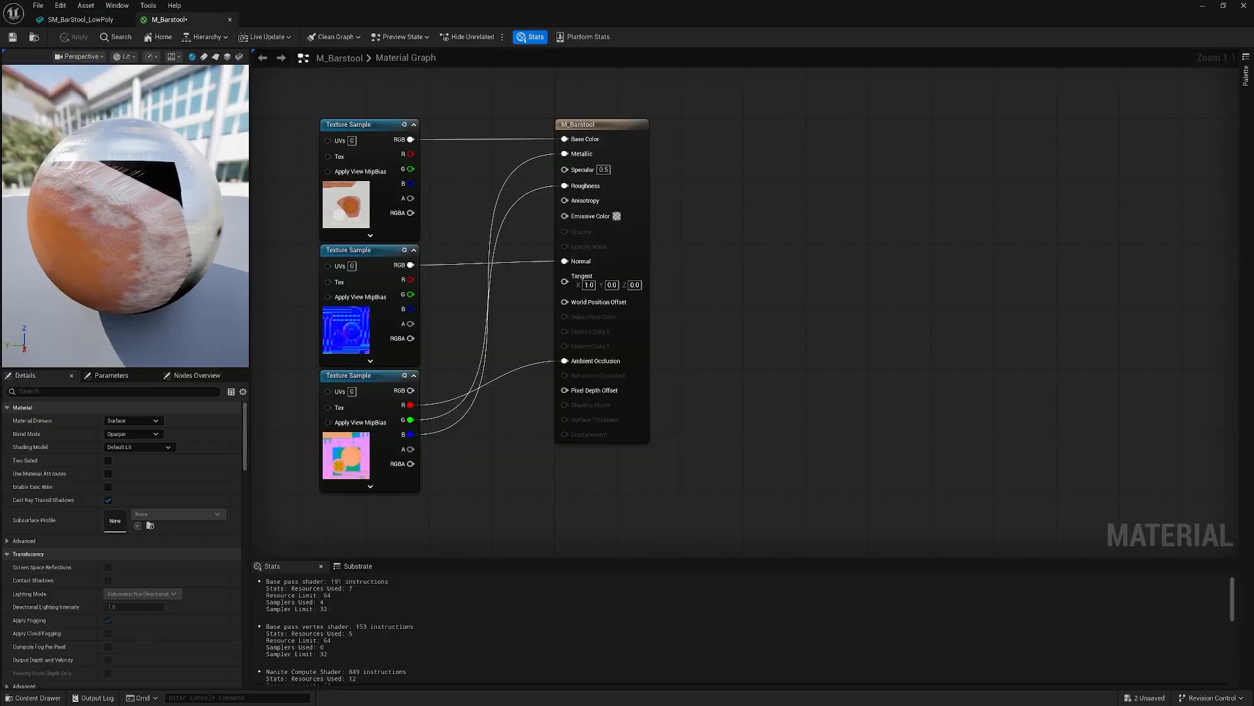
{"action": "left_click", "coordinate": [12, 37]}
{"action": "left_click", "coordinate": [1202, 6]}
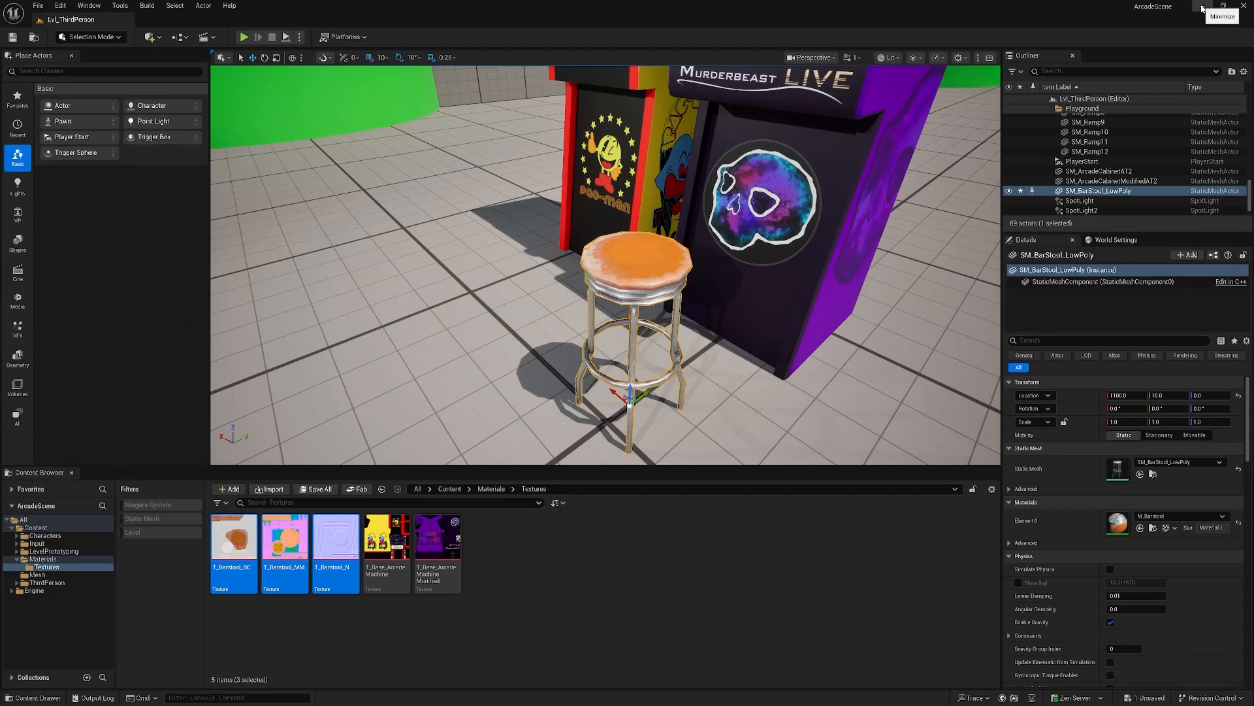
Rotate the bar stool about its vertical axis and place a duplicate of it at X 1180, in front of the Pac-Man cabinet.
{"action": "right_click_drag", "start_coordinate": [667, 332], "coordinate": [712, 327]}
{"action": "key", "text": "e"}
{"action": "mouse_move", "coordinate": [588, 343]}
{"action": "right_mouse_down"}
{"action": "mouse_move", "coordinate": [562, 385]}
{"action": "mouse_move", "coordinate": [608, 366]}
{"action": "mouse_move", "coordinate": [588, 343]}
{"action": "right_mouse_up"}
{"action": "left_click_drag", "start_coordinate": [585, 343], "coordinate": [422, 377]}
{"action": "right_click_drag", "start_coordinate": [422, 377], "coordinate": [440, 359]}
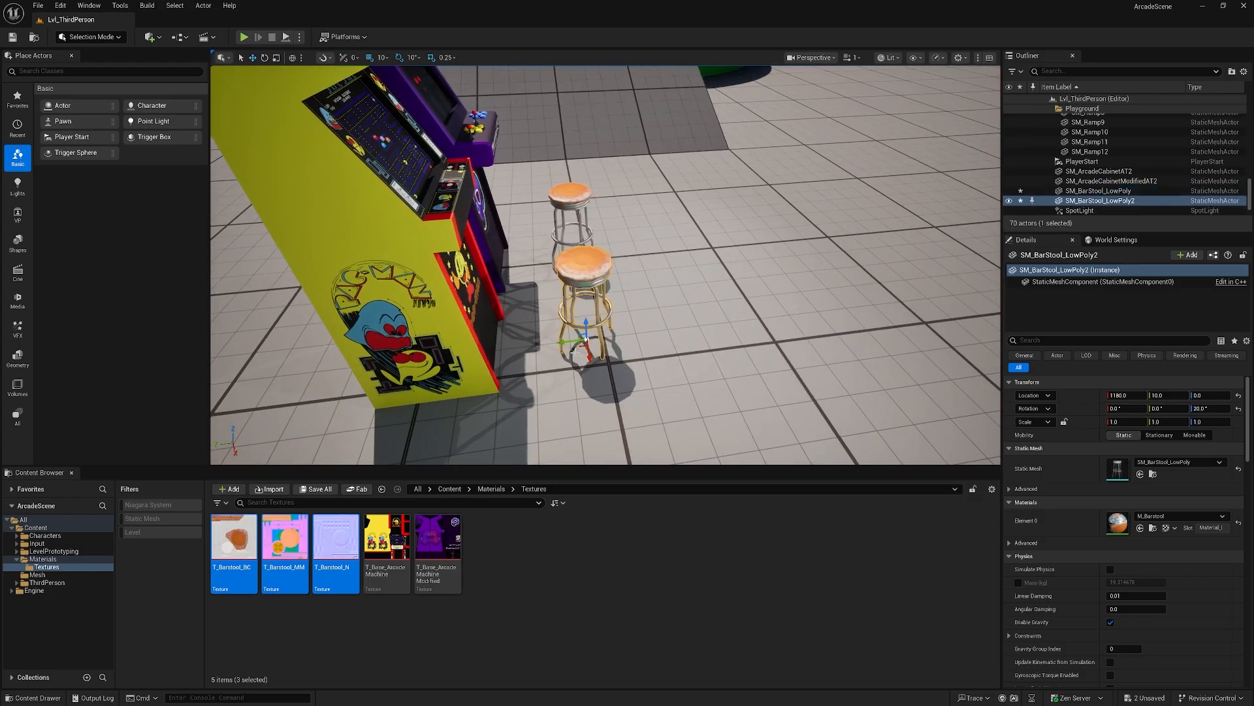
Move the duplicate stool closer to the Pac-Man cabinet and select the original stool by the purple cabinet.
{"action": "left_click_drag", "start_coordinate": [564, 345], "coordinate": [532, 347]}
{"action": "right_click_drag", "start_coordinate": [670, 312], "coordinate": [467, 294]}
{"action": "mouse_move", "coordinate": [673, 277]}
{"action": "right_mouse_down"}
{"action": "mouse_move", "coordinate": [644, 299]}
{"action": "mouse_move", "coordinate": [673, 276]}
{"action": "right_mouse_up"}
{"action": "left_click", "coordinate": [706, 281]}
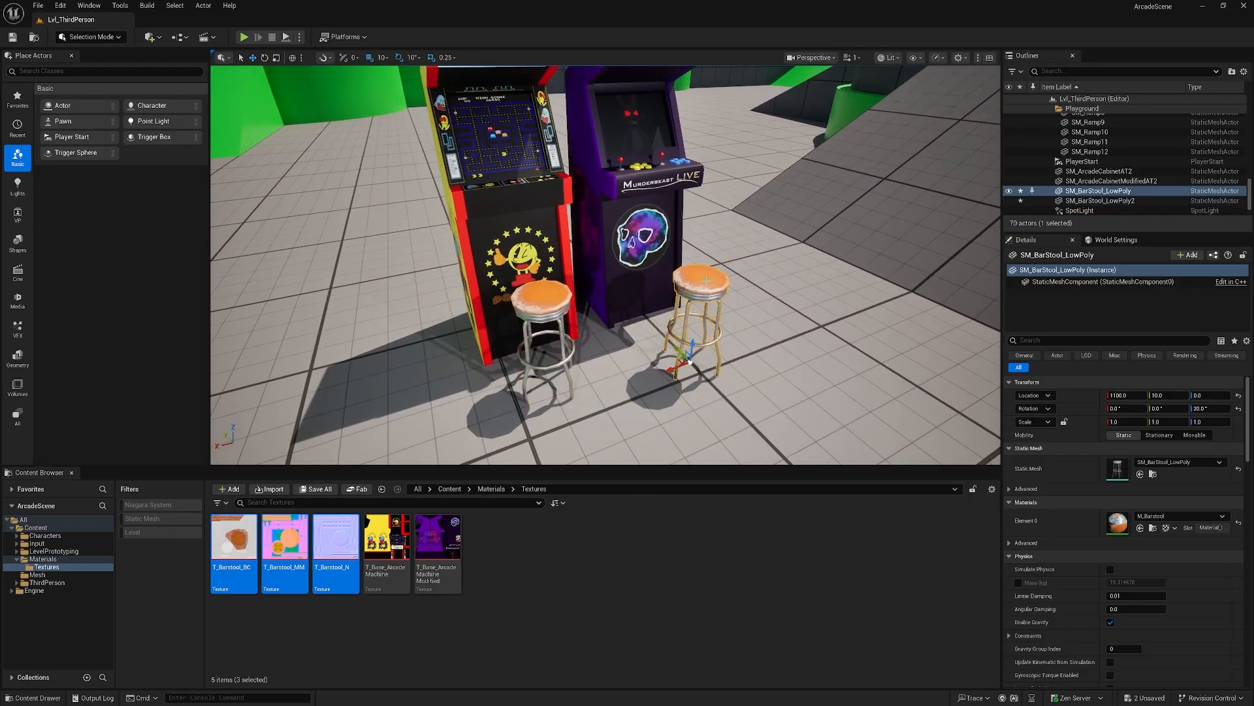